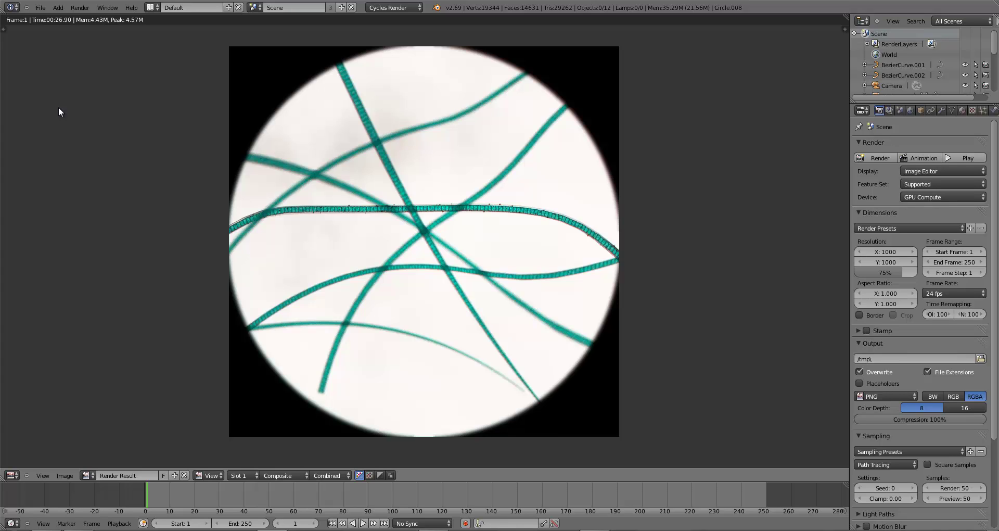
Dismiss the Windows color scheme prompt without changing the scheme.
{"action": "left_click_drag", "start_coordinate": [379, 214], "coordinate": [479, 225]}
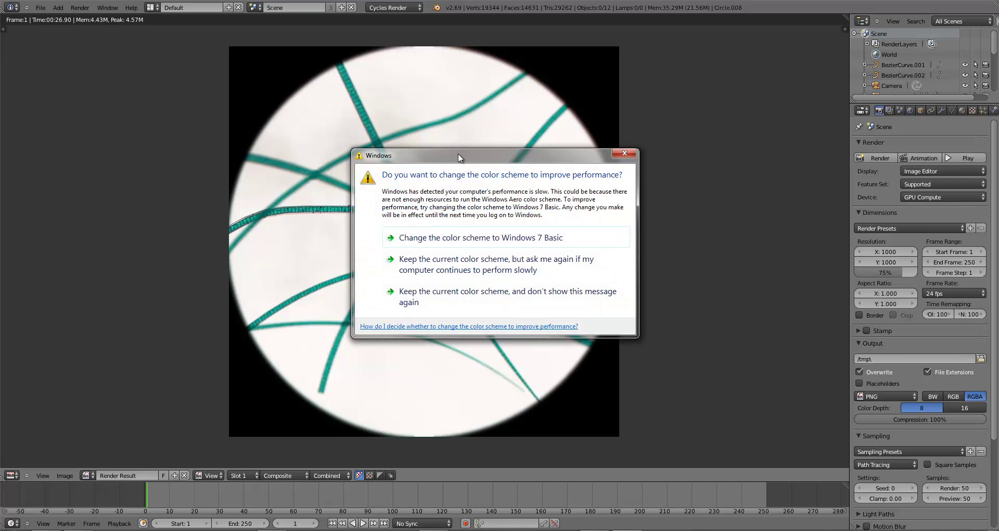
{"action": "left_click", "coordinate": [624, 153]}
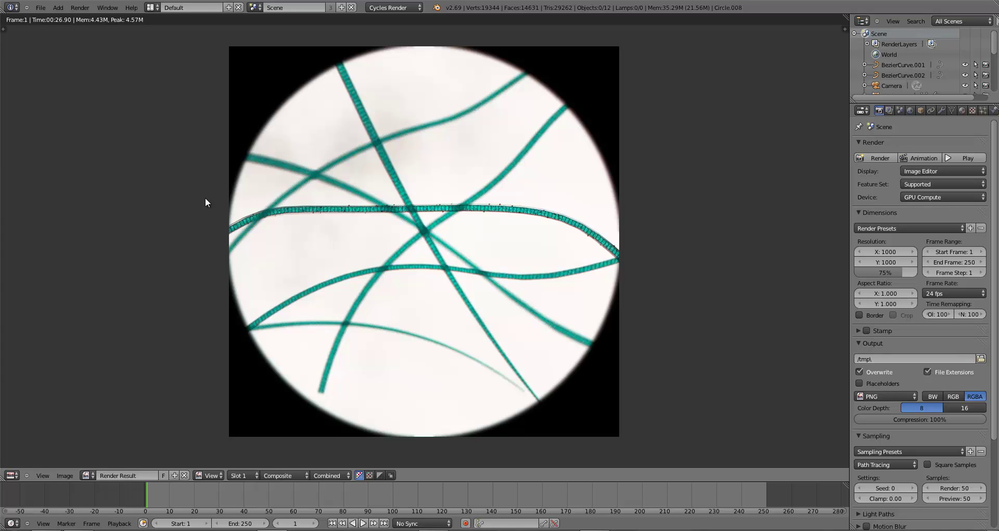
{"action": "left_click_drag", "start_coordinate": [451, 175], "coordinate": [474, 136]}
{"action": "left_click_drag", "start_coordinate": [431, 185], "coordinate": [452, 163]}
Leave the rendered image and start a new file with the default startup scene.
{"action": "key", "text": "Escape"}
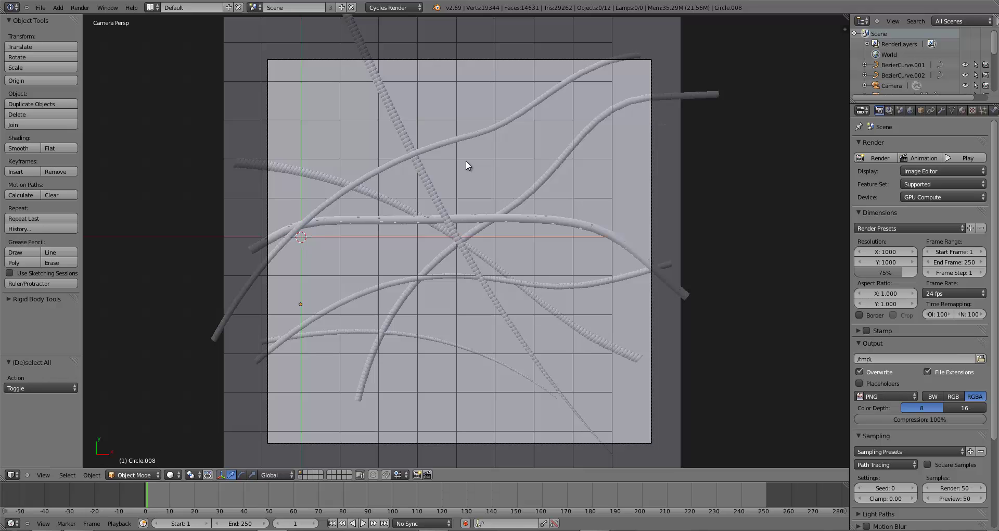
{"action": "key", "text": "ctrl+n"}
{"action": "left_click", "coordinate": [466, 161]}
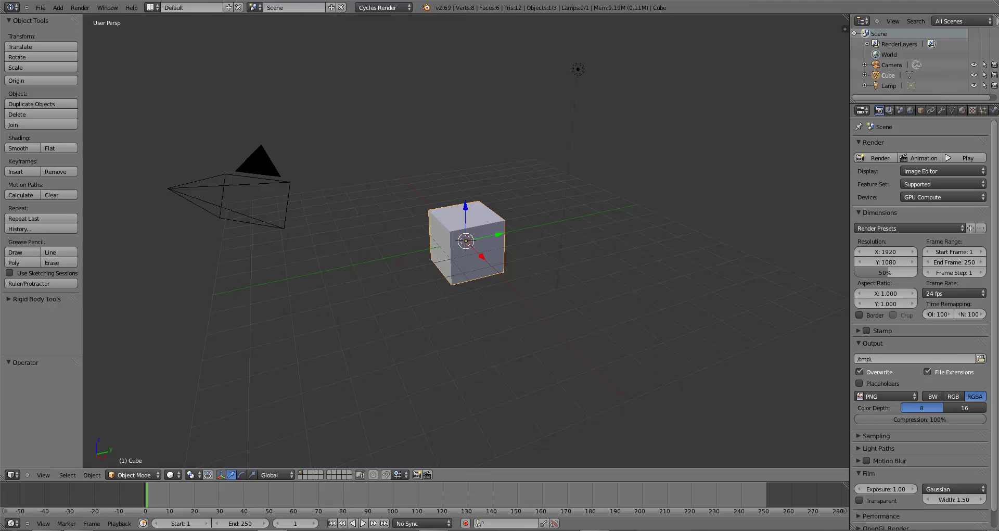
Turn on the Screencast Keys display with its mouse option set to No Mouse.
{"action": "key", "text": "n"}
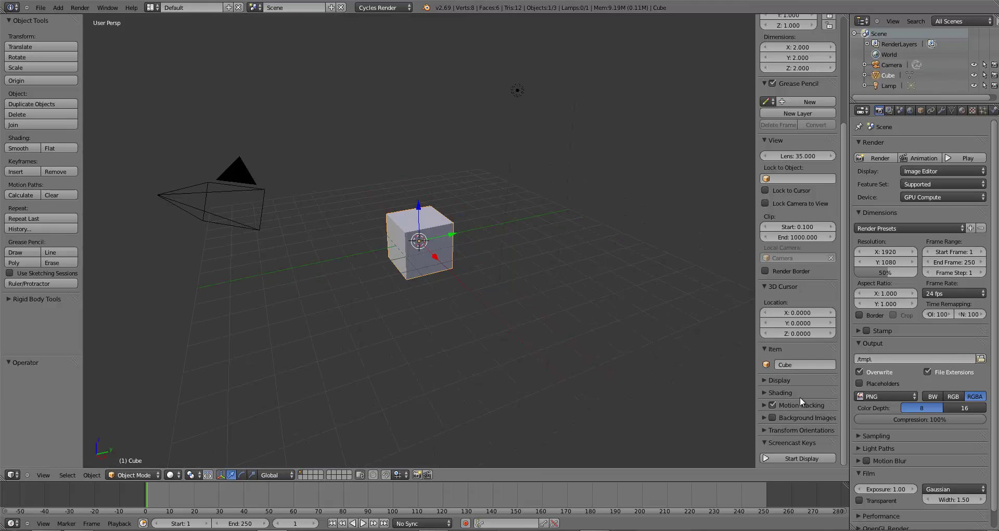
{"action": "left_click", "coordinate": [788, 397]}
{"action": "scroll", "coordinate": [805, 442], "scroll_direction": "down", "scroll_amount": 3}
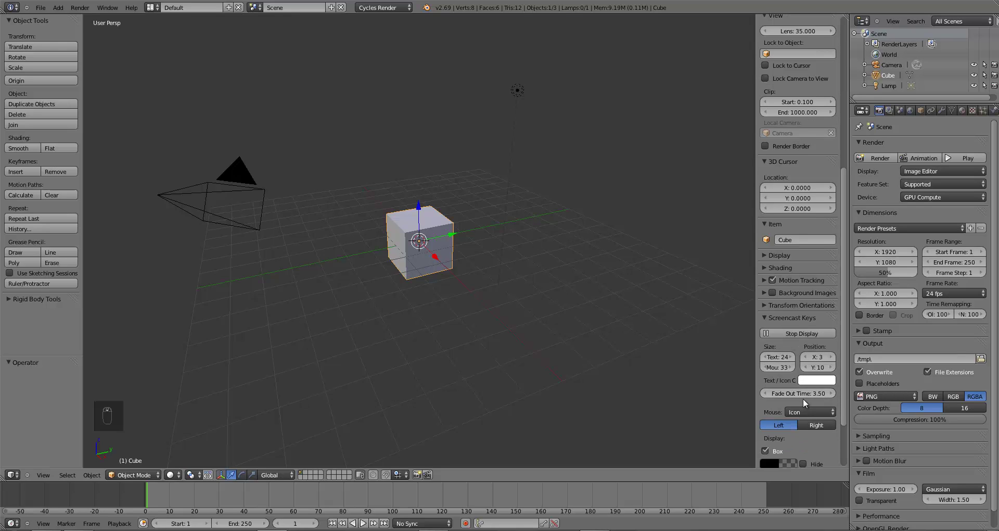
{"action": "left_click", "coordinate": [806, 410]}
{"action": "left_click", "coordinate": [803, 404]}
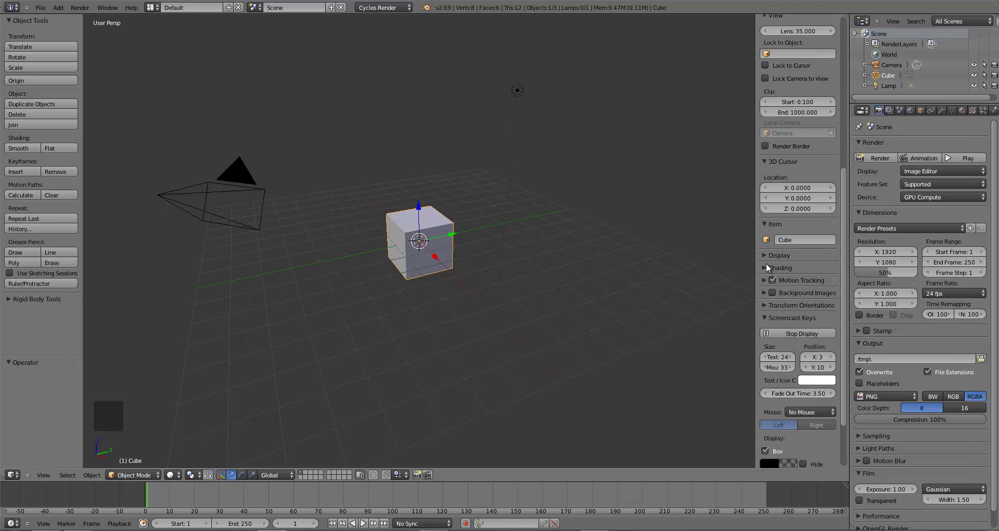
{"action": "key", "text": "n"}
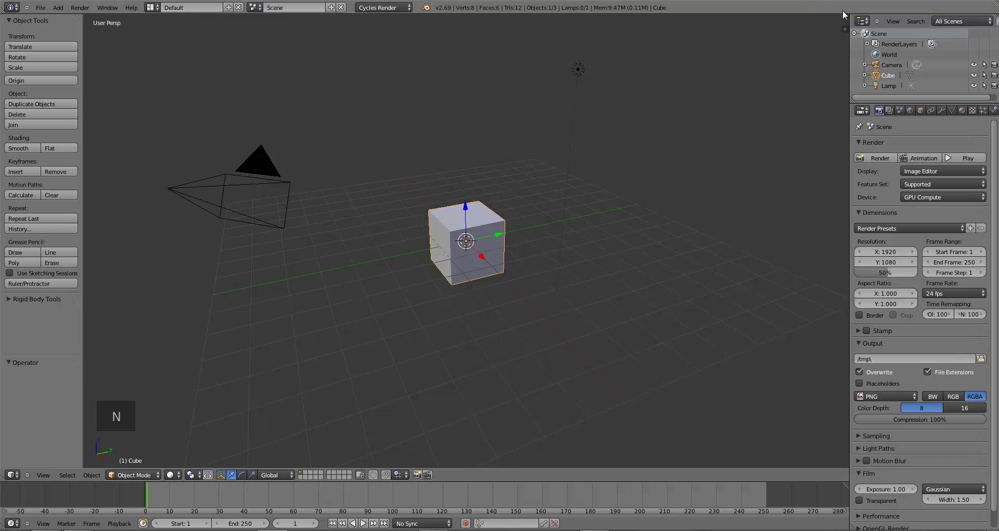
Split the 3D view vertically into two halves and make the second one a UV/Image Editor.
{"action": "left_click_drag", "start_coordinate": [845, 29], "coordinate": [464, 226]}
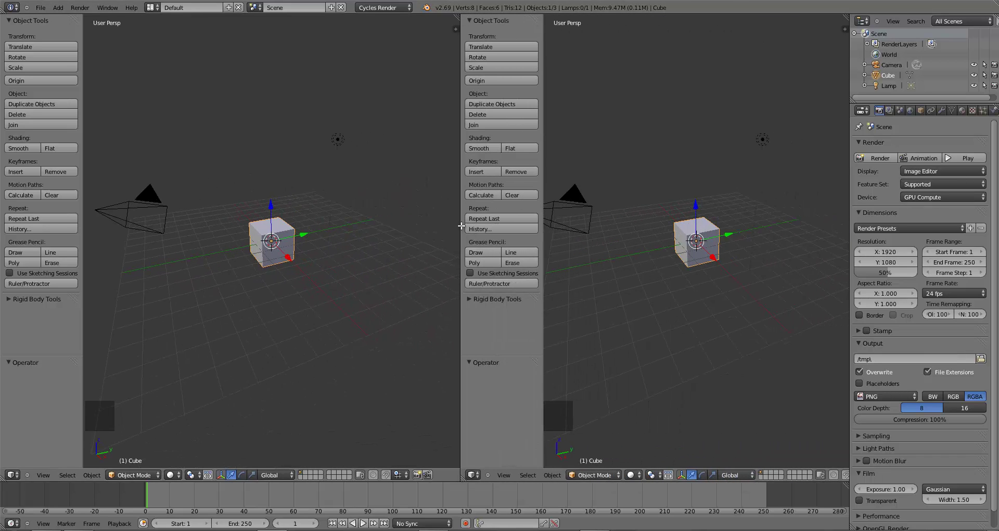
{"action": "left_click", "coordinate": [471, 474]}
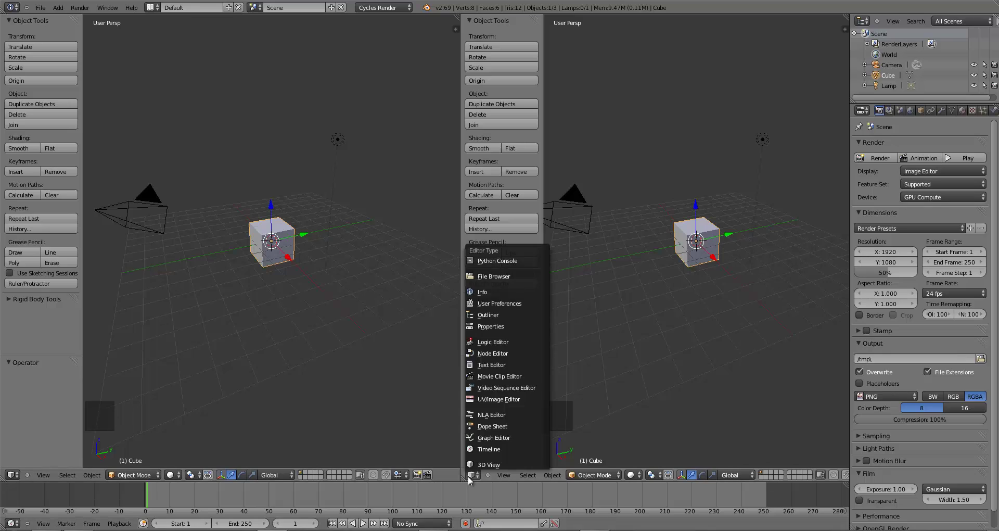
{"action": "left_click", "coordinate": [481, 399]}
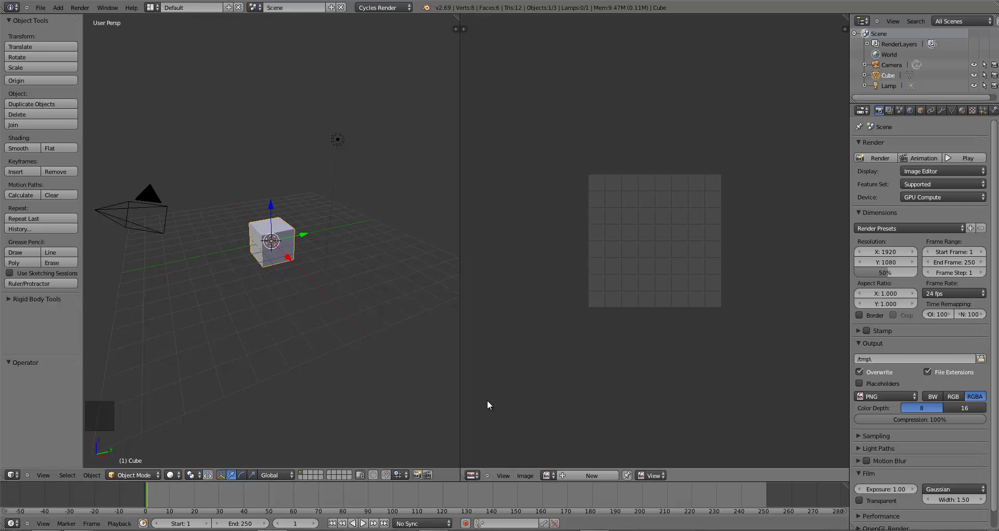
Open the cyanobacteria JPG from the desktop's Reference folder in the image editor.
{"action": "left_click", "coordinate": [524, 475]}
{"action": "left_click", "coordinate": [530, 454]}
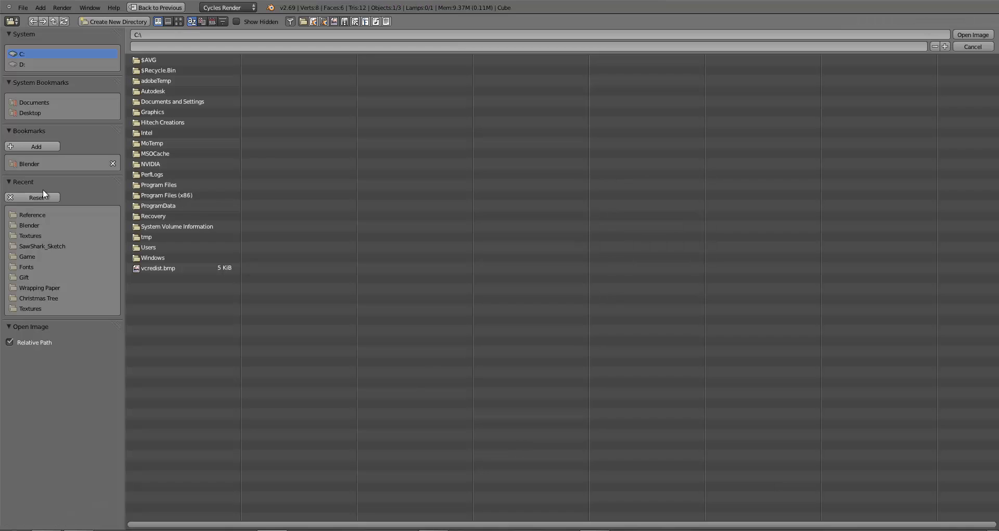
{"action": "left_click", "coordinate": [29, 114]}
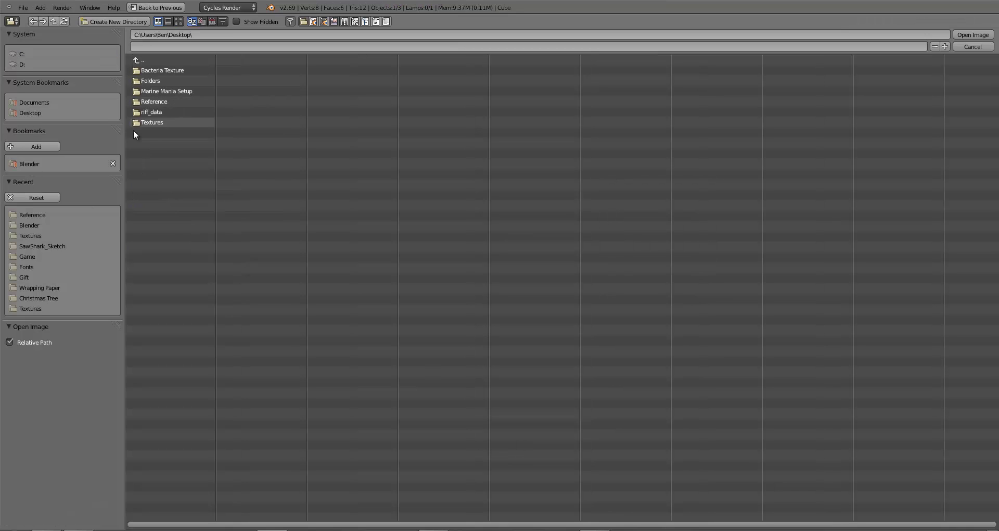
{"action": "left_click", "coordinate": [145, 105]}
{"action": "left_click", "coordinate": [148, 69]}
{"action": "double_click", "coordinate": [148, 70]}
{"action": "scroll", "coordinate": [618, 286], "scroll_direction": "down", "scroll_amount": 3}
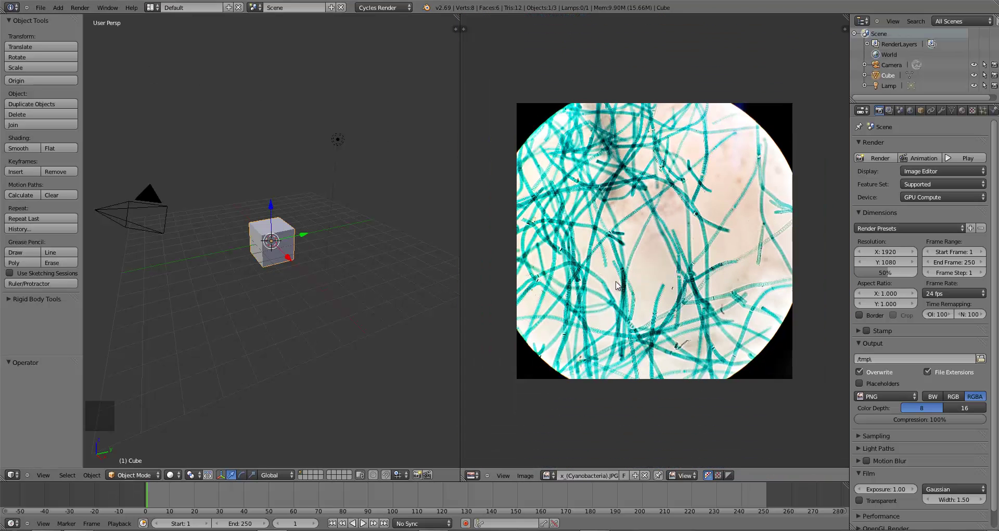
Examine the reference image close up and as a whole for the strands' segments, outer walls, bends and overlaps.
{"action": "scroll", "coordinate": [618, 286], "scroll_direction": "up", "scroll_amount": 5}
{"action": "scroll", "coordinate": [618, 286], "scroll_direction": "down", "scroll_amount": 1}
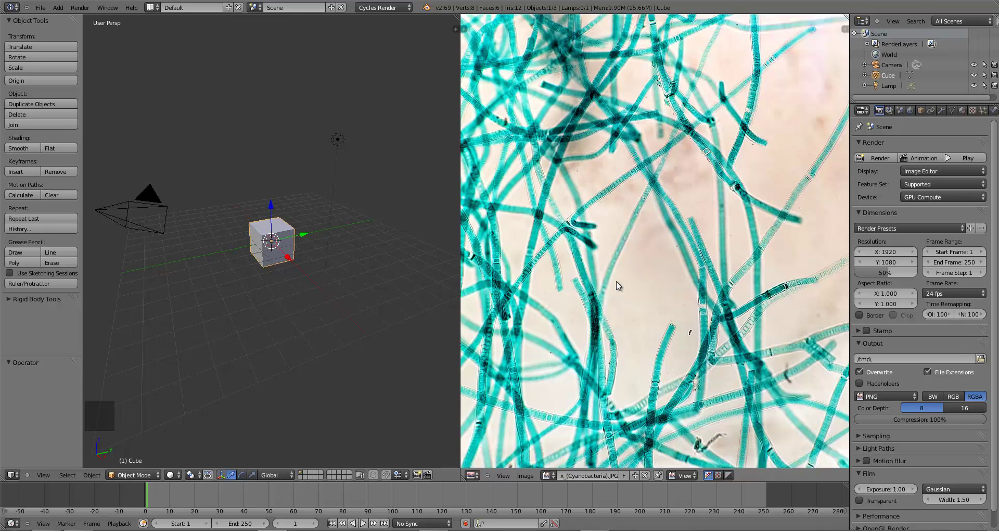
{"action": "scroll", "coordinate": [639, 273], "scroll_direction": "down", "scroll_amount": 3}
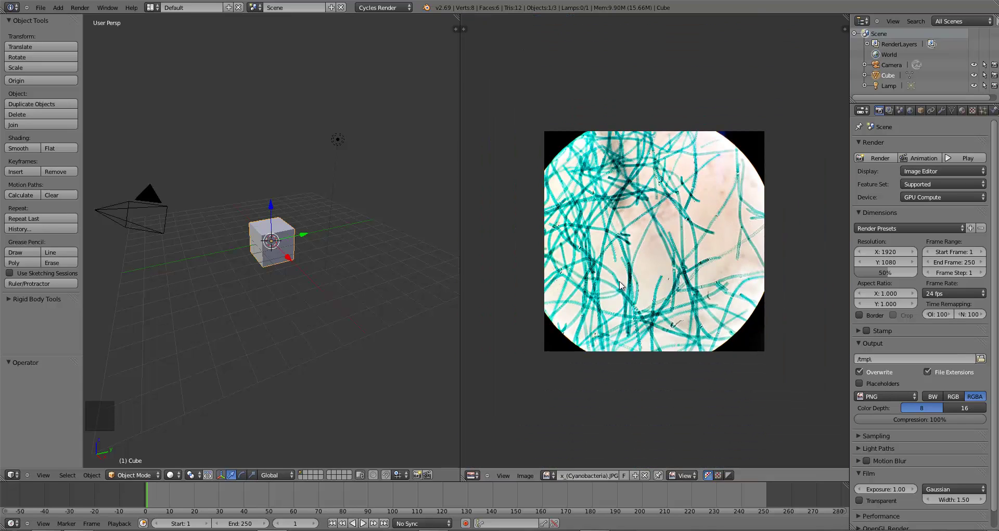
{"action": "scroll", "coordinate": [638, 273], "scroll_direction": "up", "scroll_amount": 5}
{"action": "scroll", "coordinate": [638, 223], "scroll_direction": "down", "scroll_amount": 2}
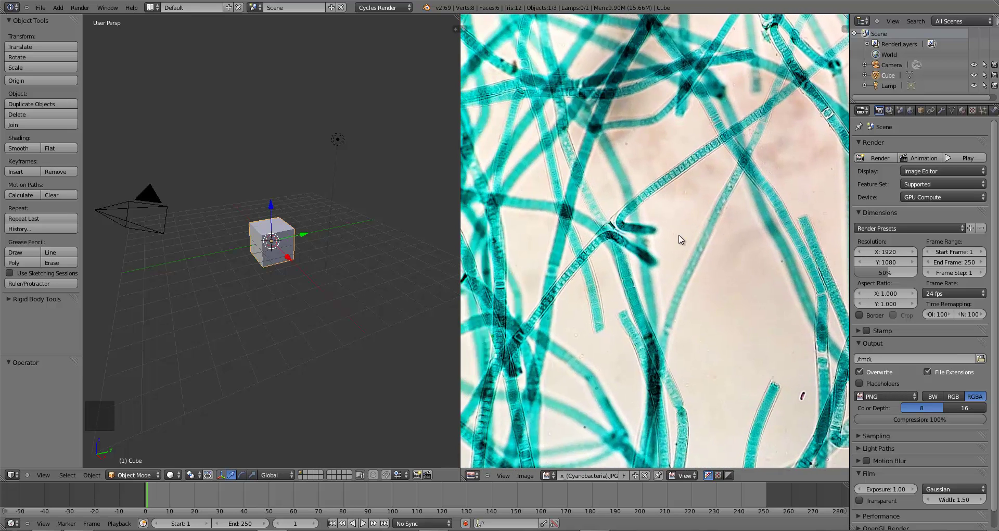
{"action": "scroll", "coordinate": [586, 216], "scroll_direction": "up", "scroll_amount": 4}
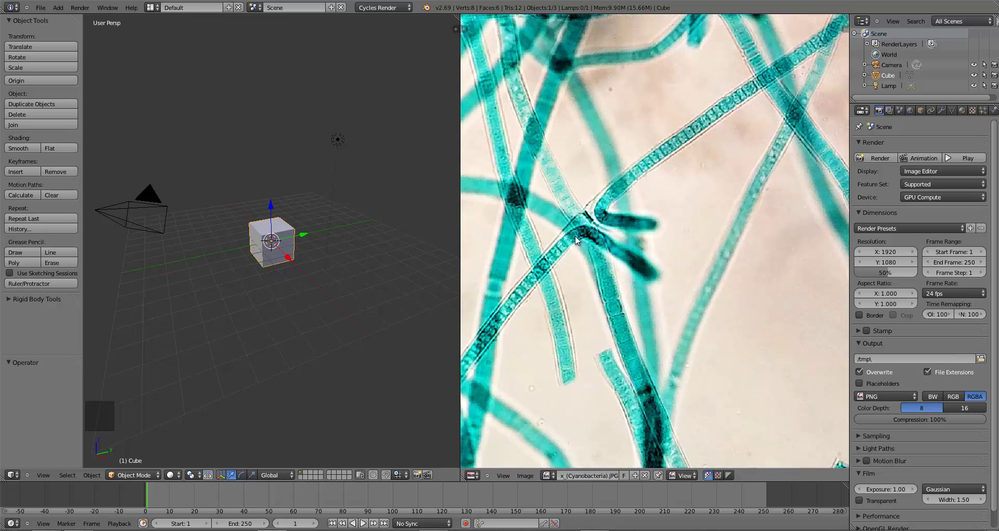
{"action": "scroll", "coordinate": [640, 245], "scroll_direction": "down", "scroll_amount": 2}
{"action": "scroll", "coordinate": [670, 186], "scroll_direction": "up", "scroll_amount": 2}
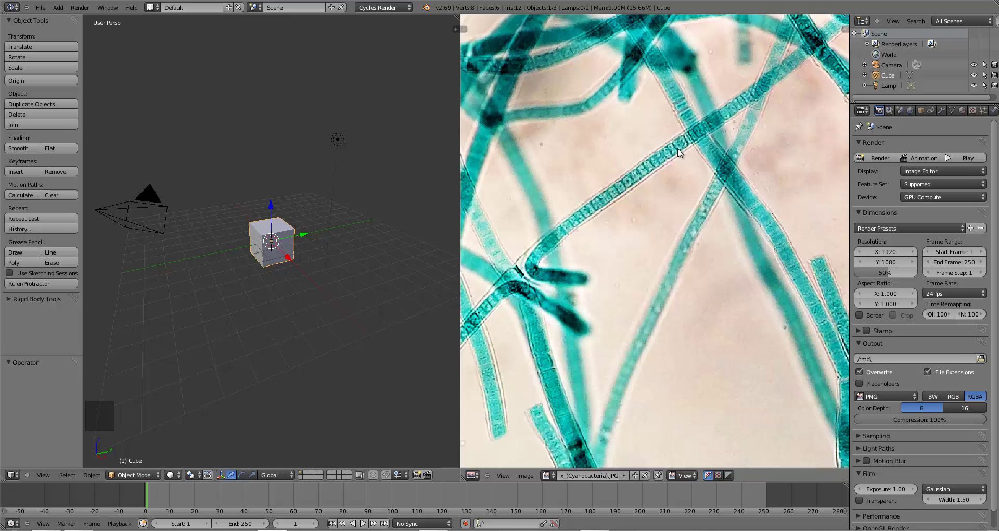
{"action": "scroll", "coordinate": [567, 201], "scroll_direction": "down", "scroll_amount": 3}
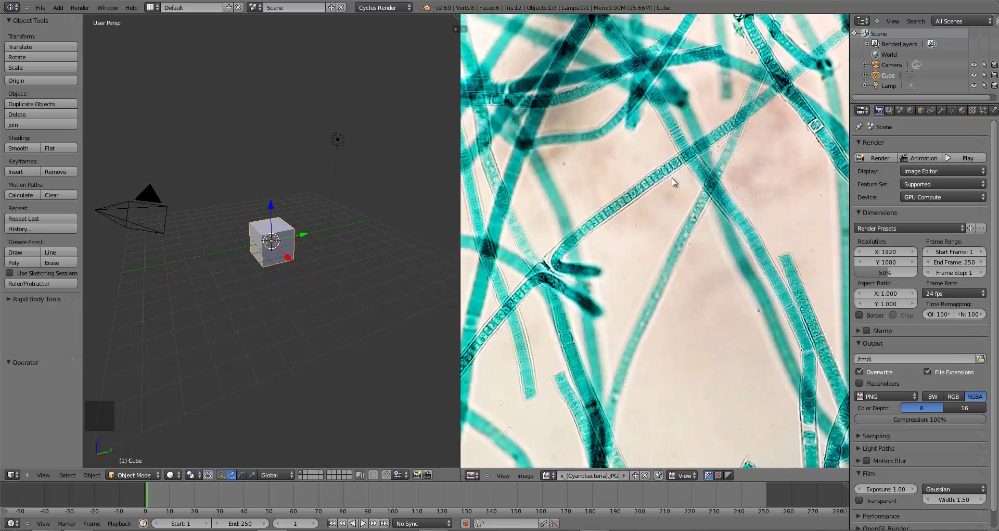
{"action": "scroll", "coordinate": [661, 255], "scroll_direction": "up", "scroll_amount": 4}
{"action": "middle_click_drag", "start_coordinate": [712, 239], "coordinate": [734, 231]}
{"action": "scroll", "coordinate": [734, 231], "scroll_direction": "up", "scroll_amount": 2}
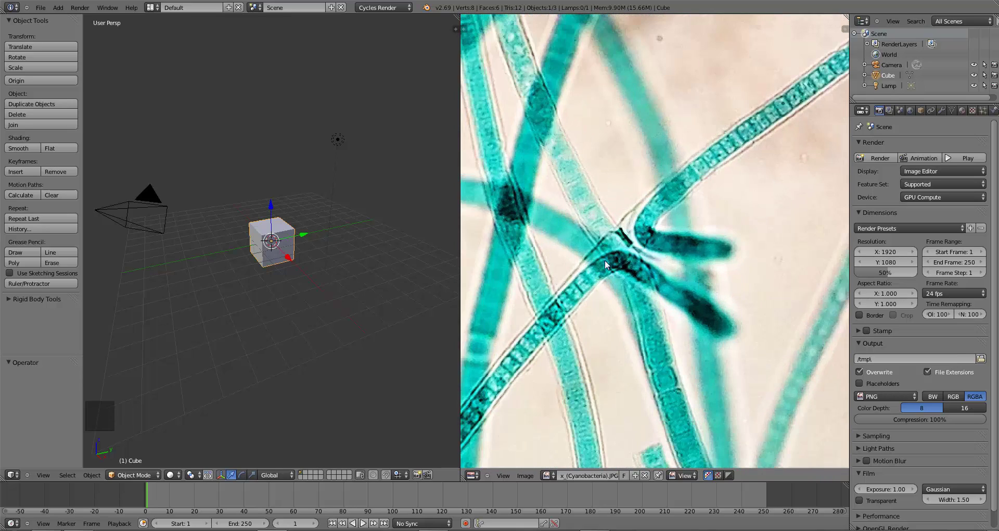
{"action": "scroll", "coordinate": [615, 223], "scroll_direction": "up", "scroll_amount": 3}
{"action": "scroll", "coordinate": [615, 223], "scroll_direction": "down", "scroll_amount": 1}
{"action": "middle_click_drag", "start_coordinate": [615, 224], "coordinate": [666, 221]}
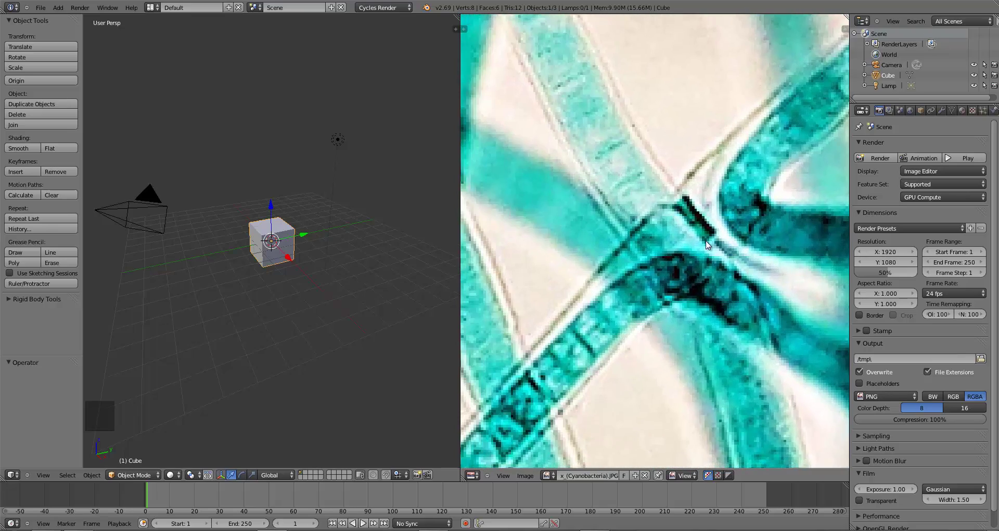
{"action": "scroll", "coordinate": [666, 221], "scroll_direction": "down", "scroll_amount": 1}
{"action": "scroll", "coordinate": [680, 219], "scroll_direction": "down", "scroll_amount": 6}
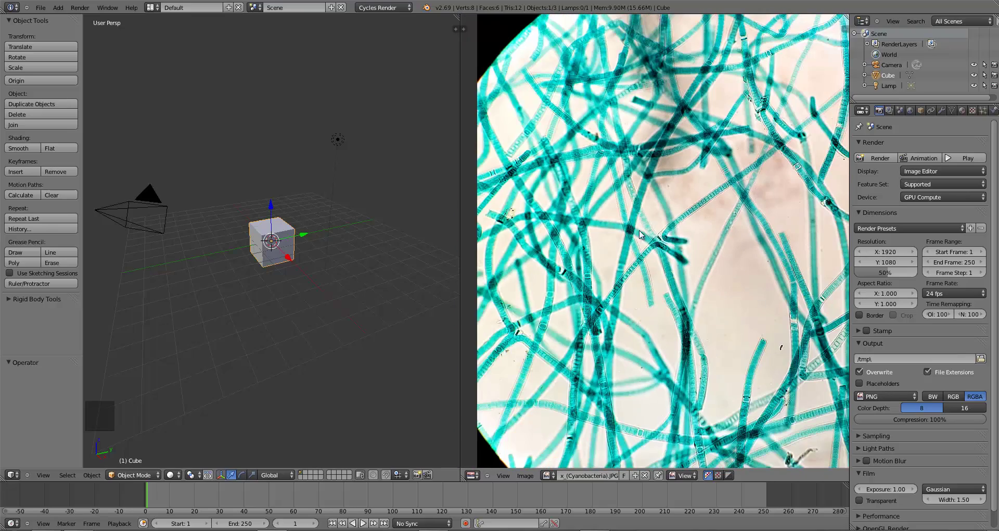
{"action": "scroll", "coordinate": [765, 242], "scroll_direction": "up", "scroll_amount": 2}
{"action": "scroll", "coordinate": [767, 242], "scroll_direction": "up", "scroll_amount": 3}
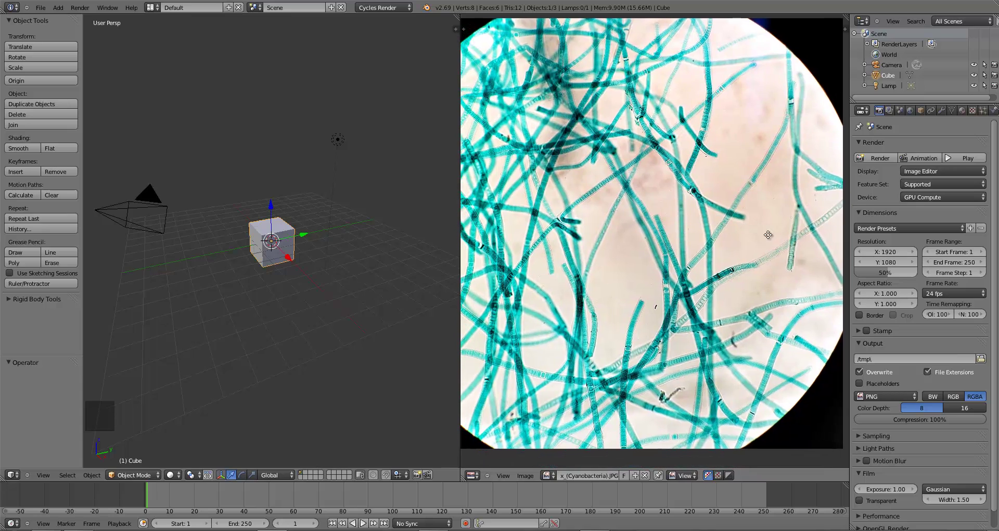
{"action": "scroll", "coordinate": [792, 233], "scroll_direction": "down", "scroll_amount": 1}
{"action": "scroll", "coordinate": [731, 257], "scroll_direction": "up", "scroll_amount": 2}
{"action": "scroll", "coordinate": [730, 256], "scroll_direction": "down", "scroll_amount": 1}
{"action": "scroll", "coordinate": [723, 263], "scroll_direction": "up", "scroll_amount": 1}
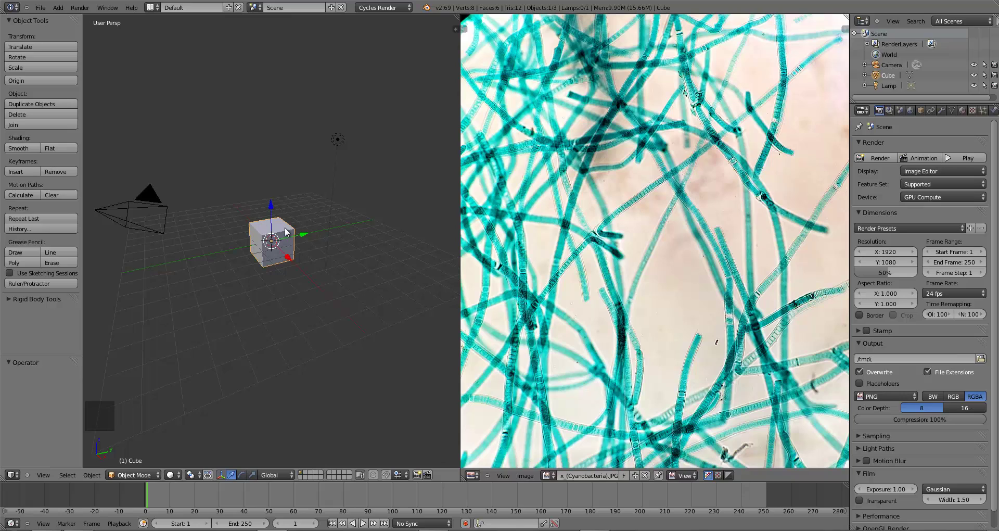
Set the 3D view to top orthographic and delete the lamp.
{"action": "key", "text": "KP_7"}
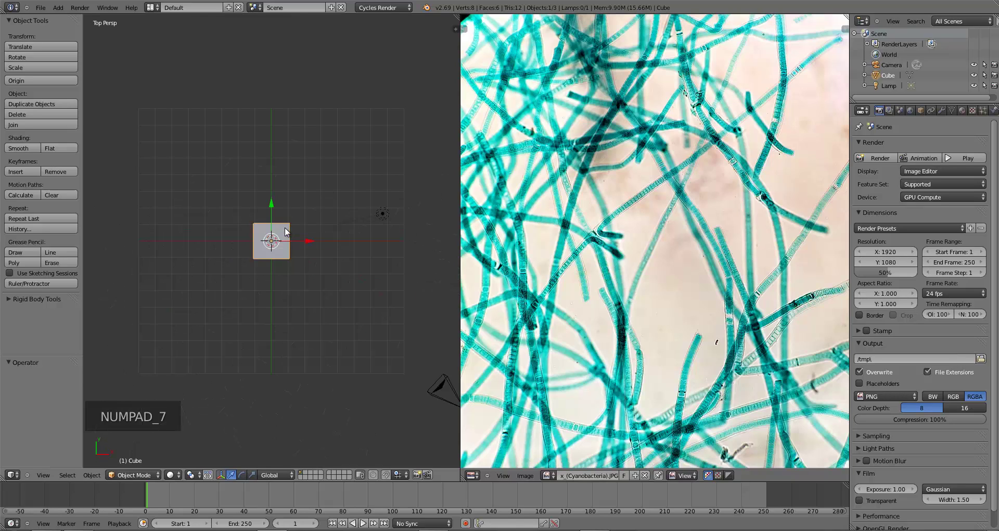
{"action": "key", "text": "KP_5"}
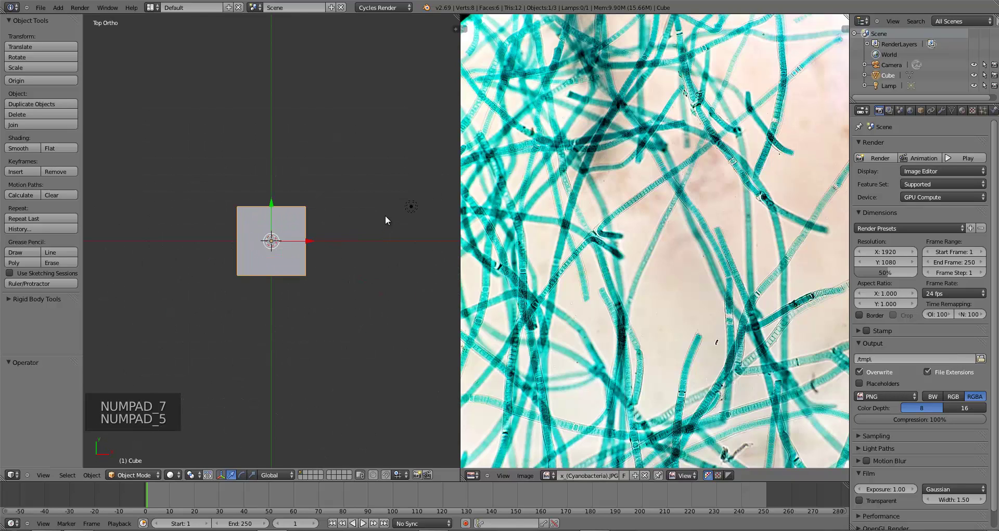
{"action": "right_click", "coordinate": [410, 206]}
{"action": "key", "text": "x"}
{"action": "left_click", "coordinate": [339, 232]}
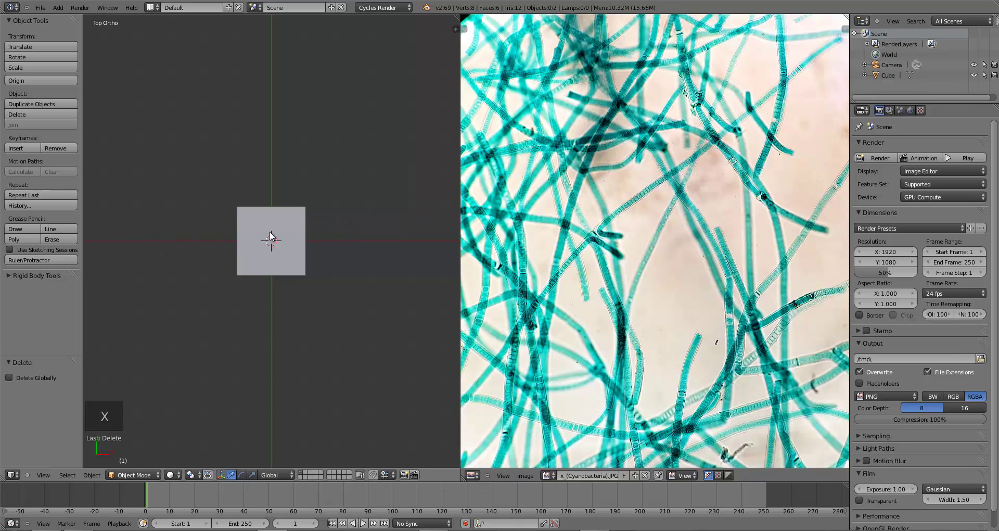
Delete the default cube, keeping only the camera in the scene.
{"action": "scroll", "coordinate": [289, 256], "scroll_direction": "down", "scroll_amount": 2}
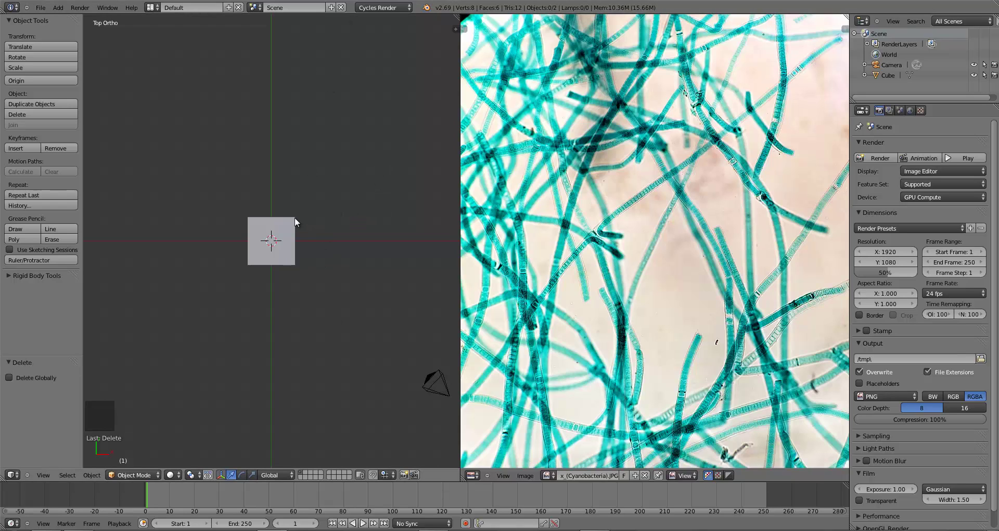
{"action": "right_click", "coordinate": [279, 258]}
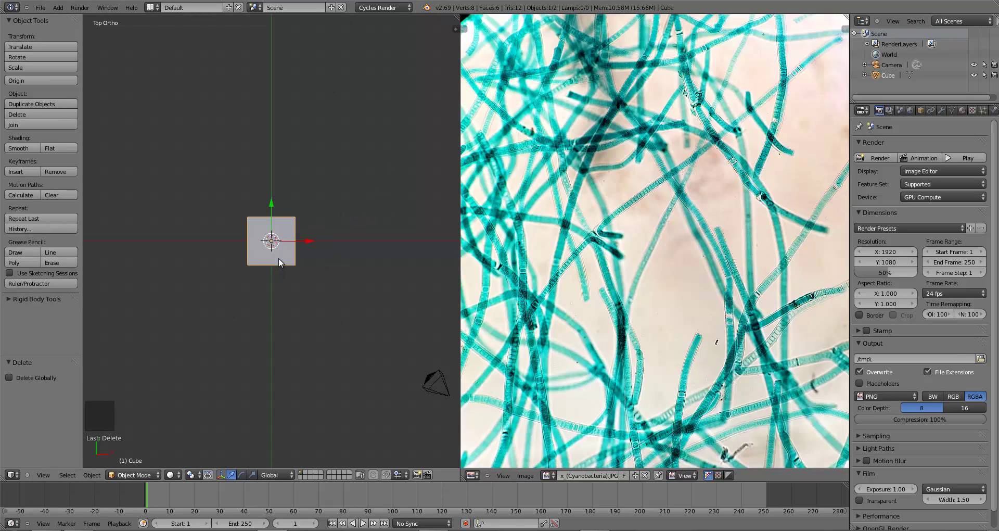
{"action": "key", "text": "x"}
{"action": "left_click", "coordinate": [279, 258]}
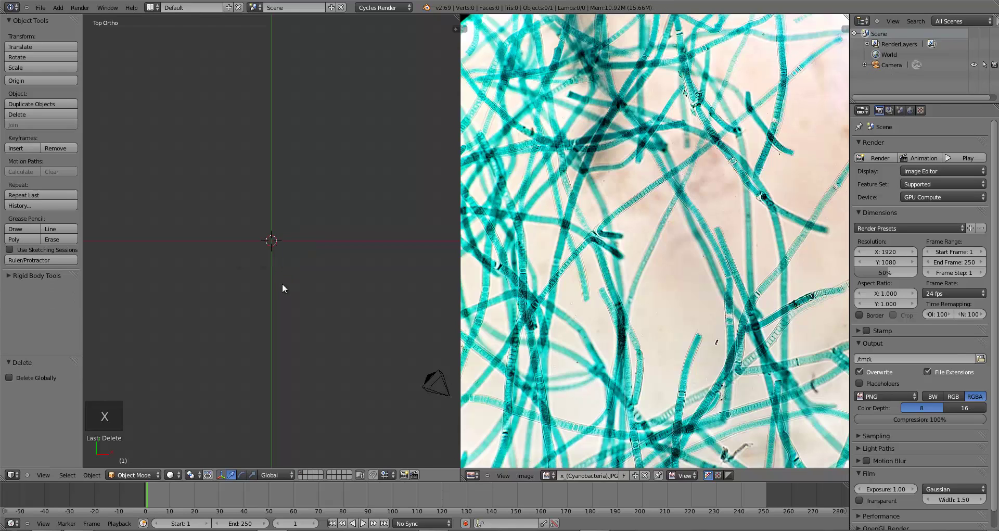
Add a mesh circle at the origin with its vertex count set to 5.
{"action": "key", "text": "shift+a"}
{"action": "mouse_move", "coordinate": [252, 226]}
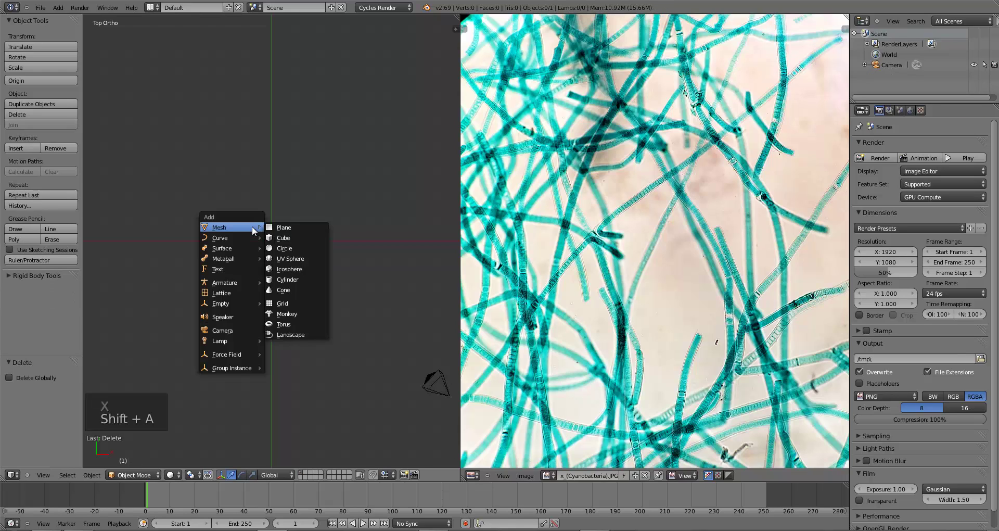
{"action": "left_click", "coordinate": [286, 248]}
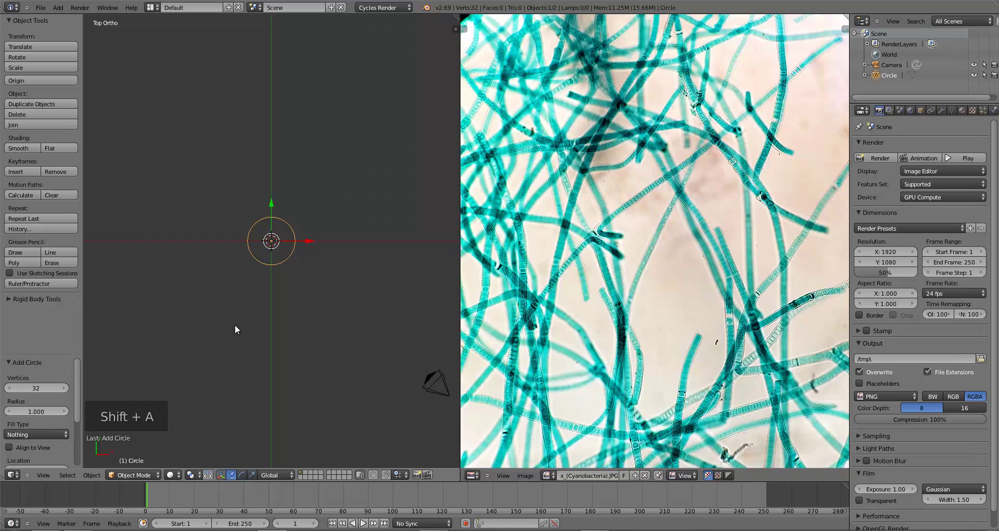
{"action": "scroll", "coordinate": [243, 313], "scroll_direction": "up", "scroll_amount": 8}
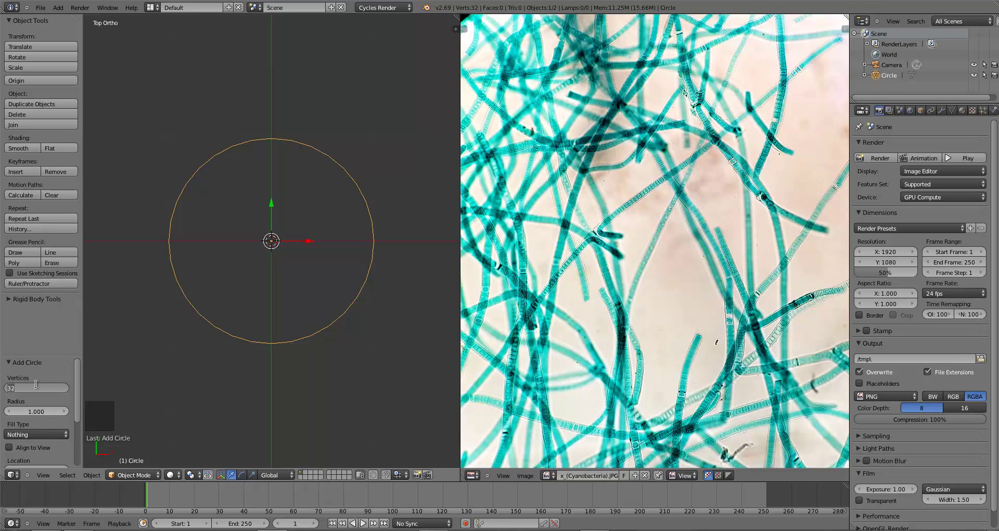
{"action": "type", "text": "5"}
{"action": "key", "text": "Return"}
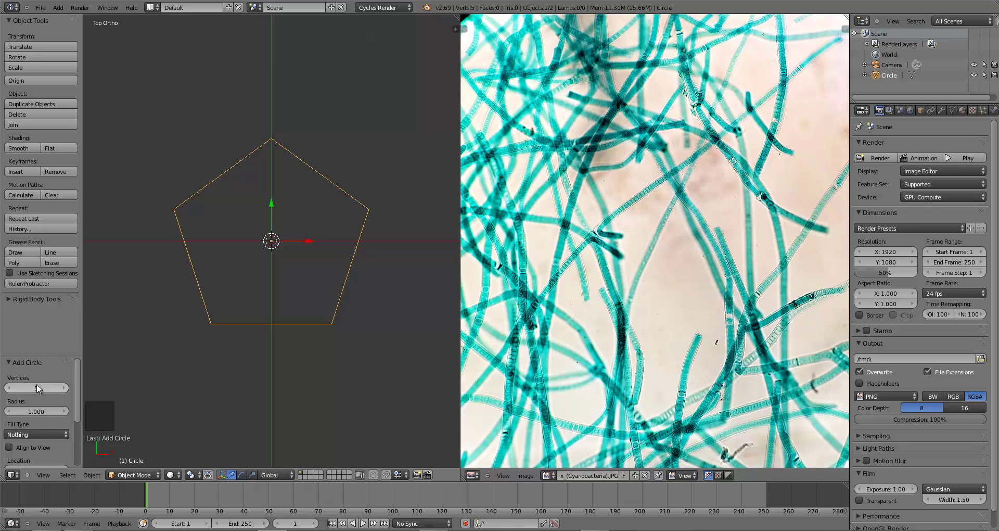
Rotate the five-sided circle 90 degrees about the X axis and 90 degrees about the Z axis.
{"action": "scroll", "coordinate": [37, 387], "scroll_direction": "down", "scroll_amount": 2}
{"action": "scroll", "coordinate": [185, 290], "scroll_direction": "down", "scroll_amount": 15}
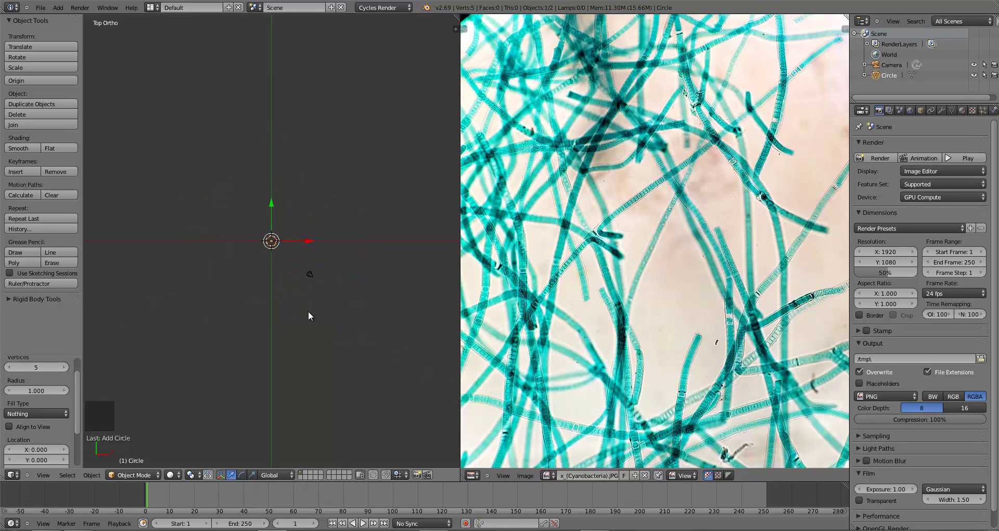
{"action": "scroll", "coordinate": [308, 311], "scroll_direction": "up", "scroll_amount": 15}
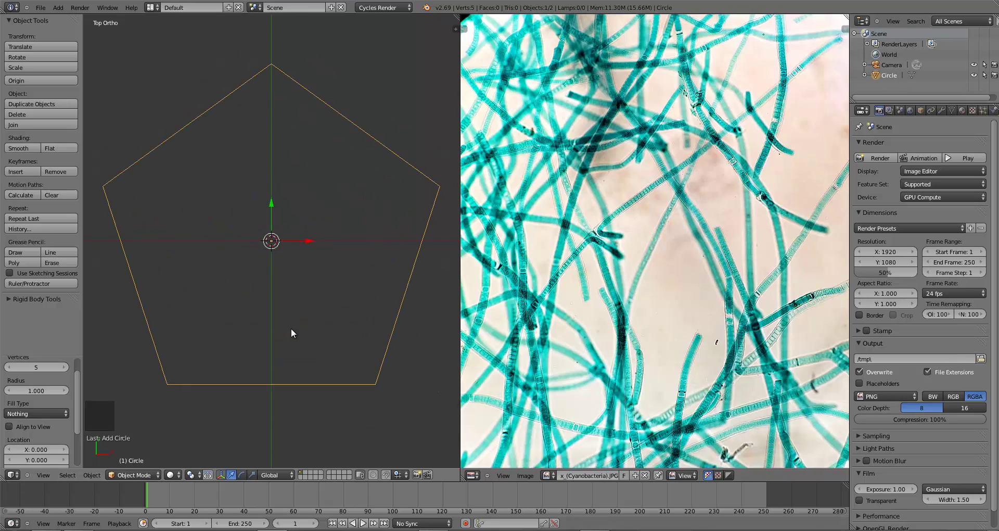
{"action": "scroll", "coordinate": [291, 330], "scroll_direction": "down", "scroll_amount": 7}
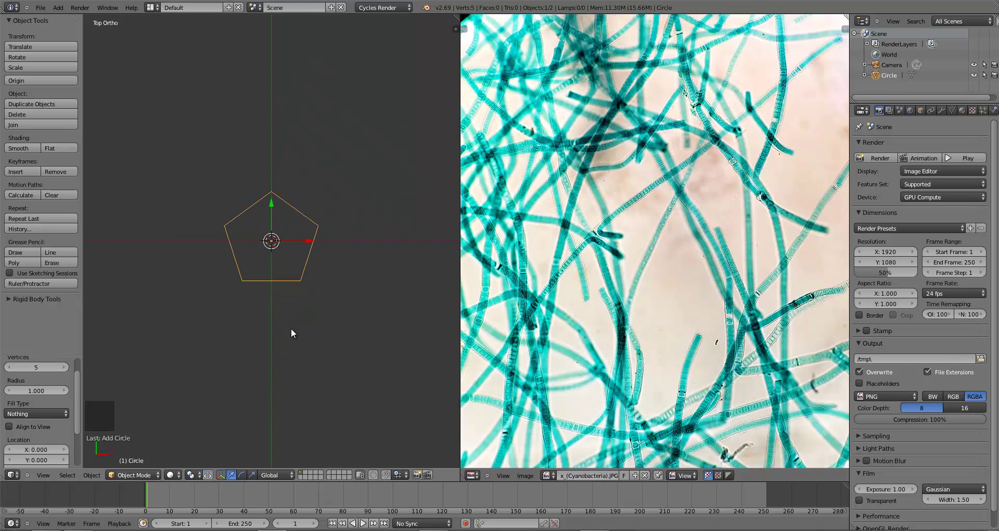
{"action": "key", "text": "r"}
{"action": "key", "text": "x"}
{"action": "key", "text": "9"}
{"action": "key", "text": "0"}
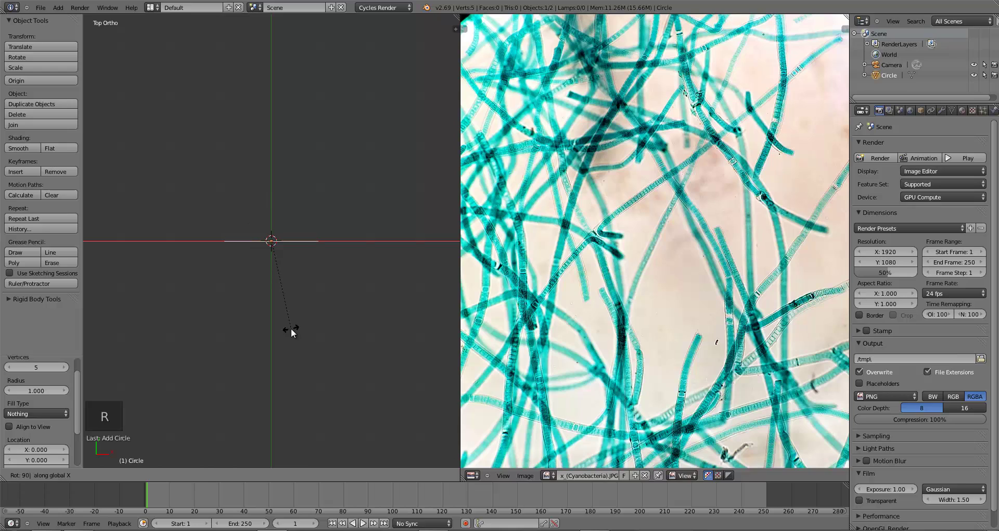
{"action": "key", "text": "Return"}
{"action": "key", "text": "r"}
{"action": "key", "text": "9"}
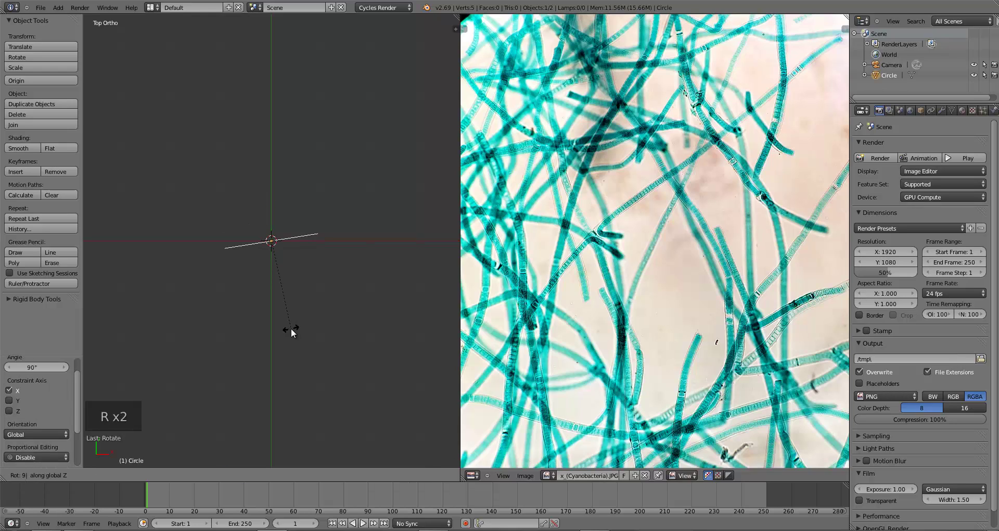
{"action": "key", "text": "0"}
{"action": "key", "text": "Return"}
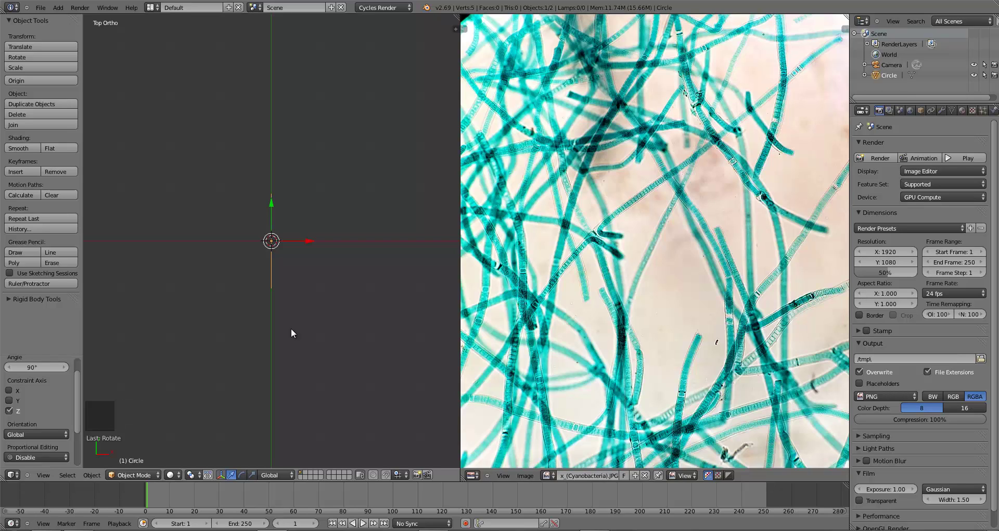
Extrude all of the circle's vertices 1 unit along the X axis in top view to form a tube.
{"action": "middle_click_drag", "start_coordinate": [290, 357], "coordinate": [241, 259]}
{"action": "key", "text": "KP_7"}
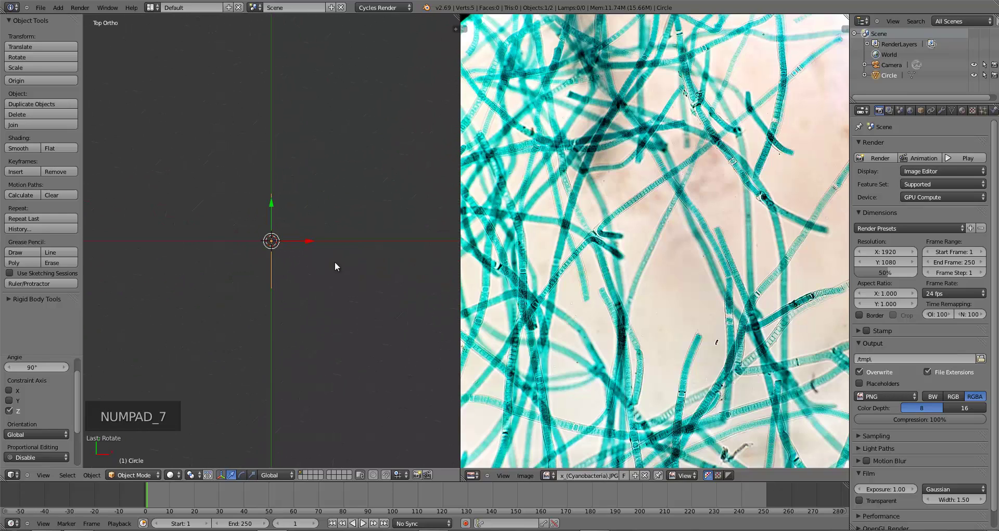
{"action": "key", "text": "Tab"}
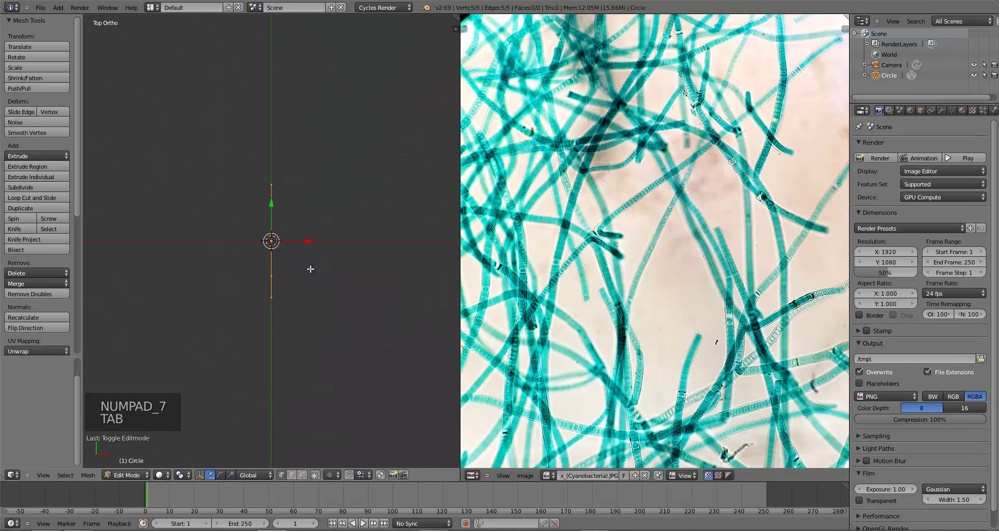
{"action": "key", "text": "e"}
{"action": "key", "text": "x"}
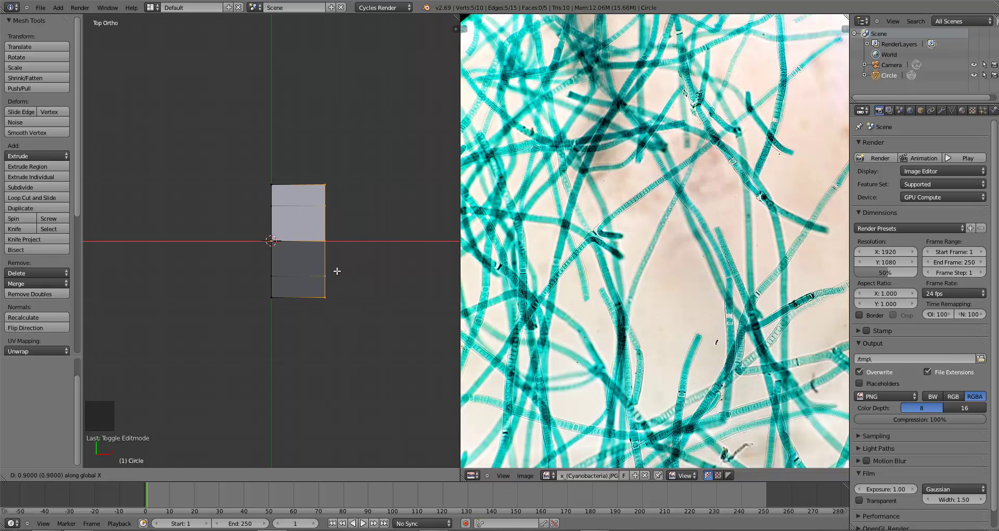
{"action": "left_click", "coordinate": [348, 270]}
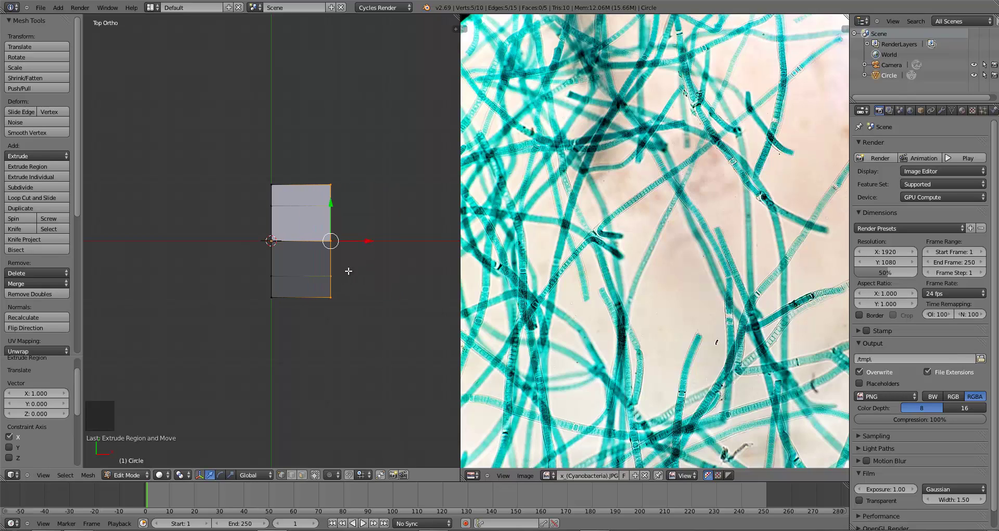
Extrude the tube's far end another 0.1 along X and scale the new ring to about 0.88 for a tapered rim.
{"action": "scroll", "coordinate": [340, 271], "scroll_direction": "up", "scroll_amount": 2}
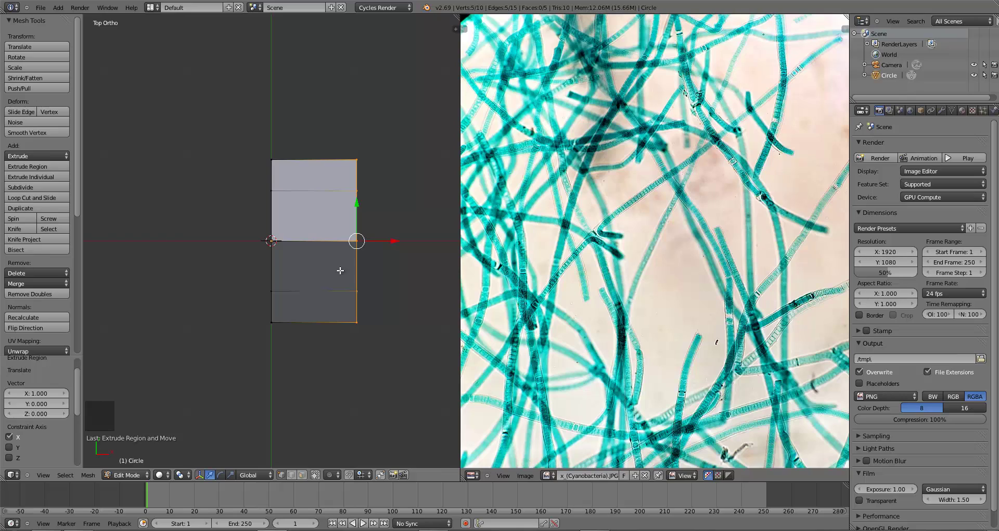
{"action": "scroll", "coordinate": [341, 270], "scroll_direction": "down", "scroll_amount": 3}
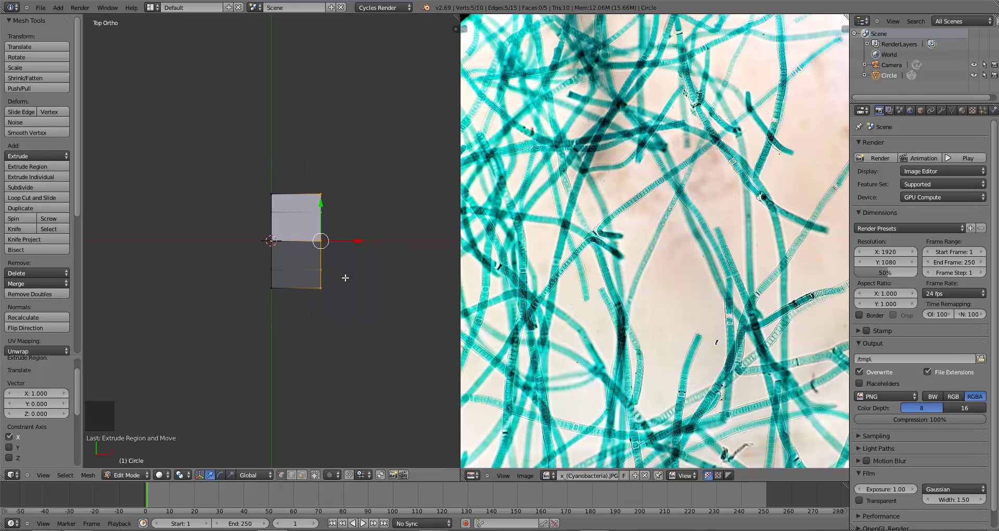
{"action": "scroll", "coordinate": [345, 278], "scroll_direction": "up", "scroll_amount": 2}
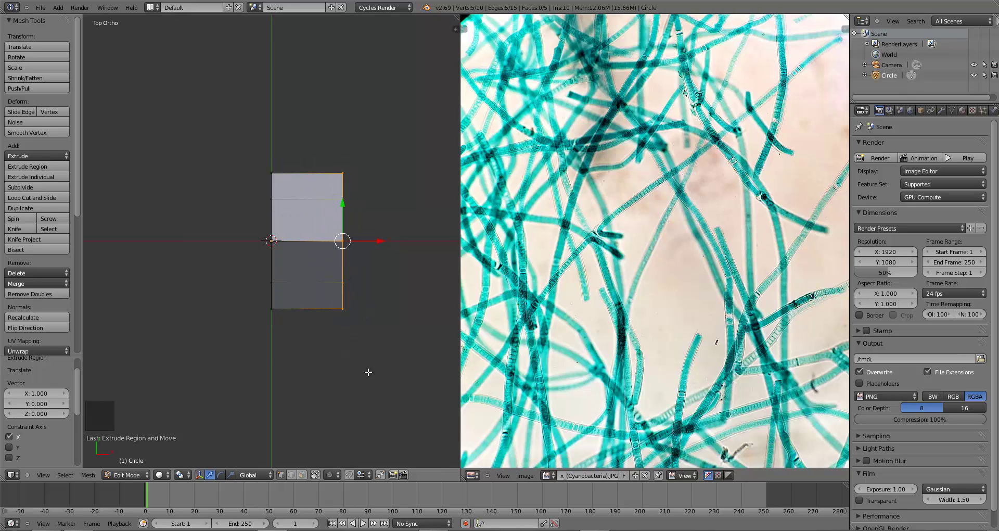
{"action": "key", "text": "e"}
{"action": "scroll", "coordinate": [329, 372], "scroll_direction": "up", "scroll_amount": 3}
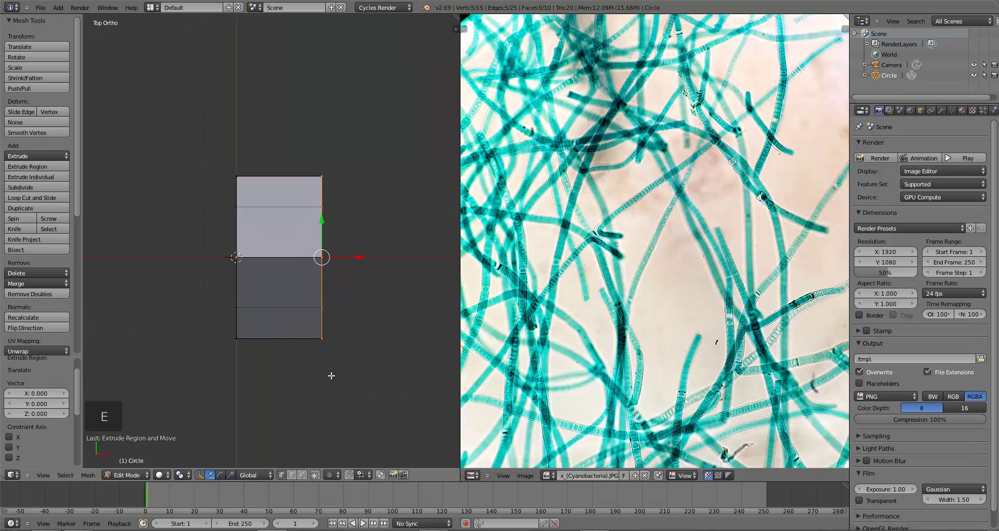
{"action": "key", "text": "g"}
{"action": "left_click", "coordinate": [351, 317]}
{"action": "key", "text": "s"}
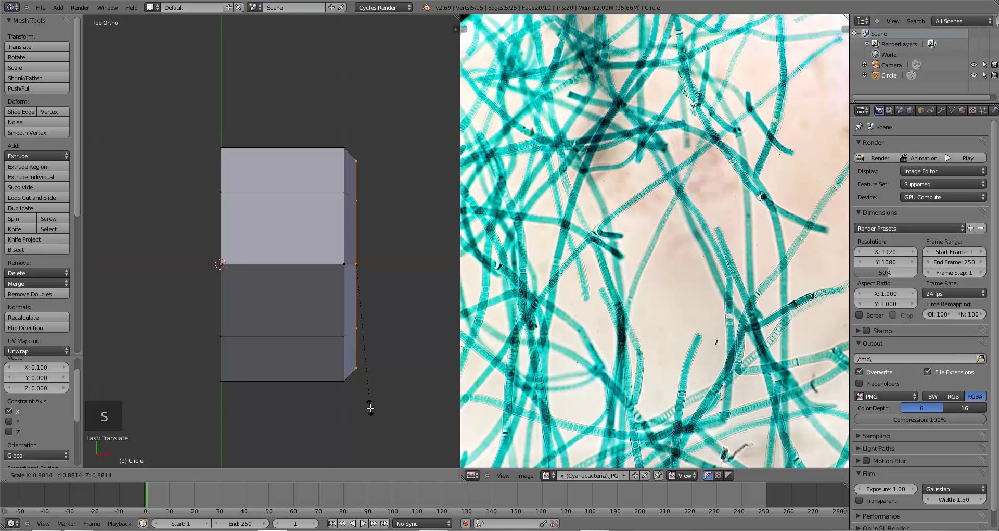
{"action": "left_click", "coordinate": [369, 405]}
Add a loop cut around the tube and slide it close to the end at the origin.
{"action": "key", "text": "a"}
{"action": "key", "text": "b"}
{"action": "left_click_drag", "start_coordinate": [192, 127], "coordinate": [258, 415]}
{"action": "key", "text": "a"}
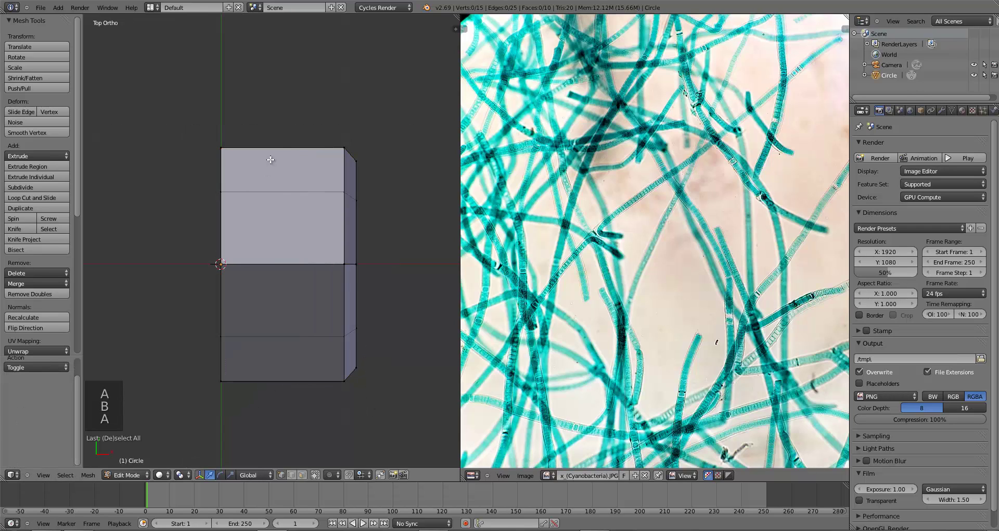
{"action": "key", "text": "ctrl+r"}
{"action": "left_click", "coordinate": [268, 160]}
{"action": "left_click", "coordinate": [219, 164]}
Scale the ring of vertices at the tube's origin end to about 0.90.
{"action": "key", "text": "a"}
{"action": "key", "text": "b"}
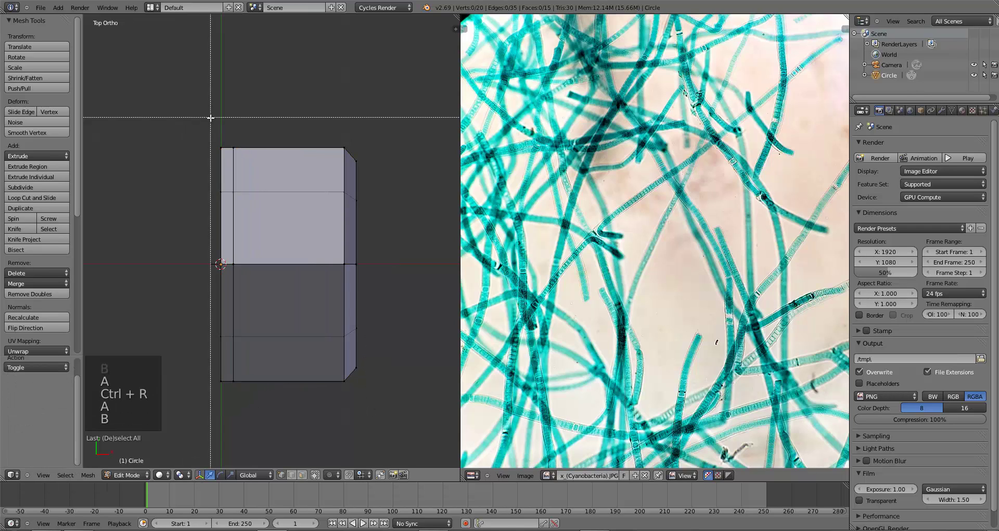
{"action": "left_click_drag", "start_coordinate": [209, 138], "coordinate": [225, 409]}
{"action": "key", "text": "s"}
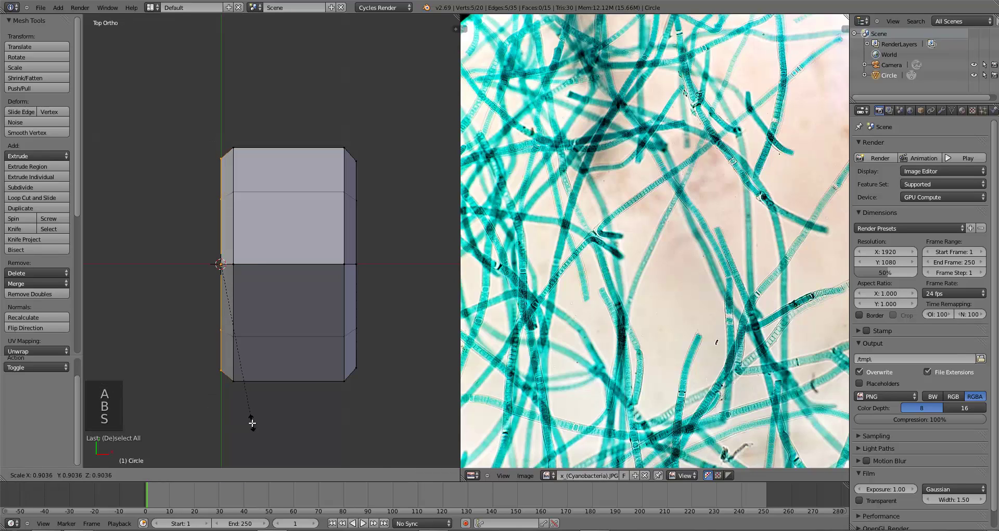
{"action": "left_click", "coordinate": [252, 422]}
{"action": "key", "text": "a"}
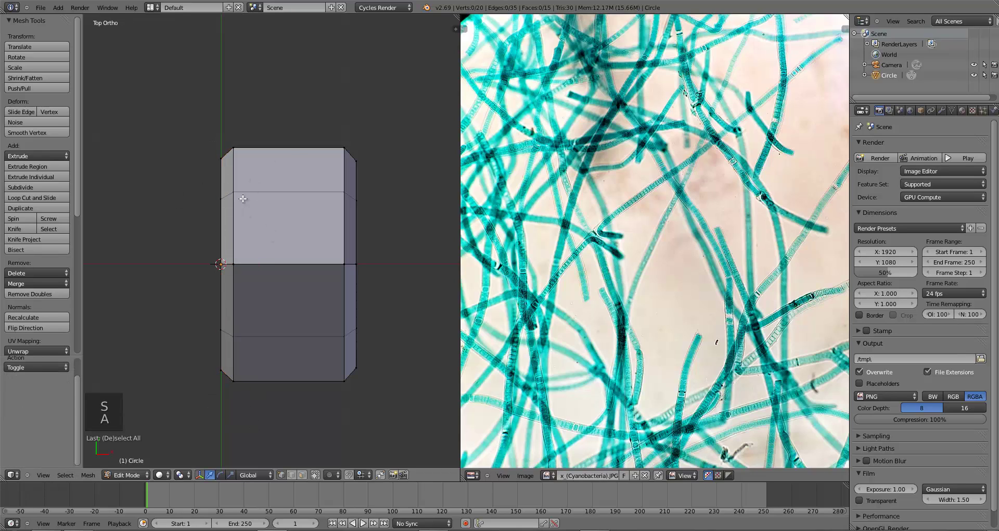
Scale the origin-end ring slightly further to match the taper of the opposite end, and return to Object Mode.
{"action": "key", "text": "b"}
{"action": "left_click_drag", "start_coordinate": [200, 145], "coordinate": [232, 380]}
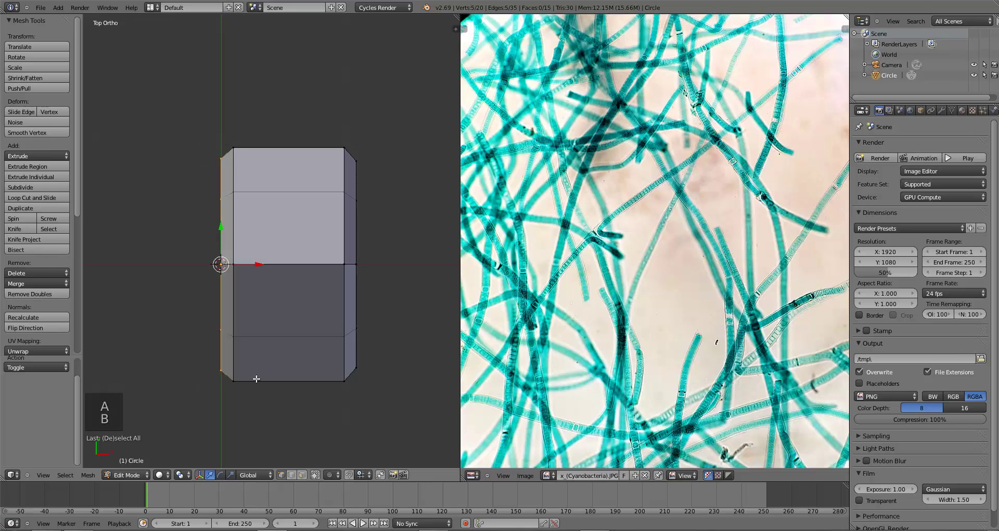
{"action": "key", "text": "s"}
{"action": "left_click", "coordinate": [276, 389]}
{"action": "key", "text": "a"}
{"action": "key", "text": "Tab"}
Inspect the tapered tube segment from several angles and in top orthographic view.
{"action": "scroll", "coordinate": [285, 345], "scroll_direction": "down", "scroll_amount": 4}
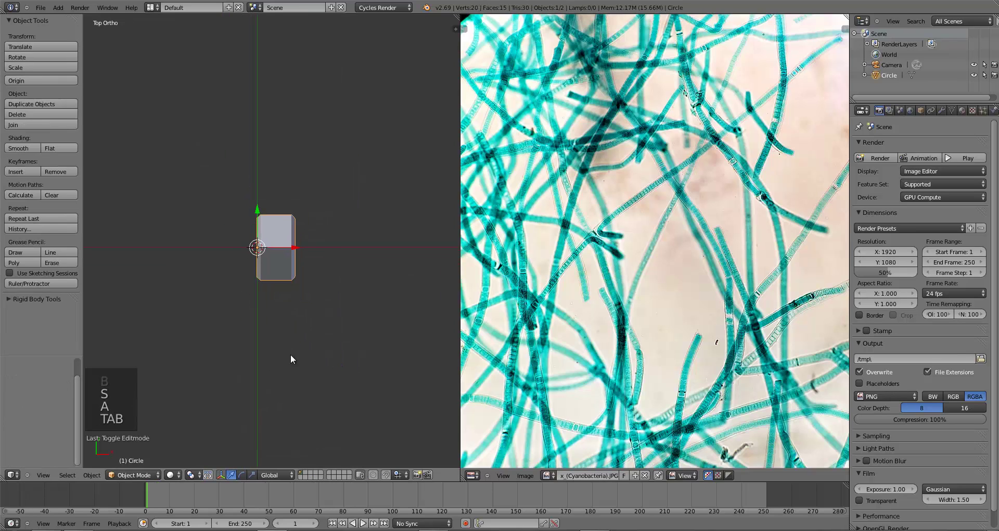
{"action": "middle_click_drag", "start_coordinate": [290, 353], "coordinate": [323, 270]}
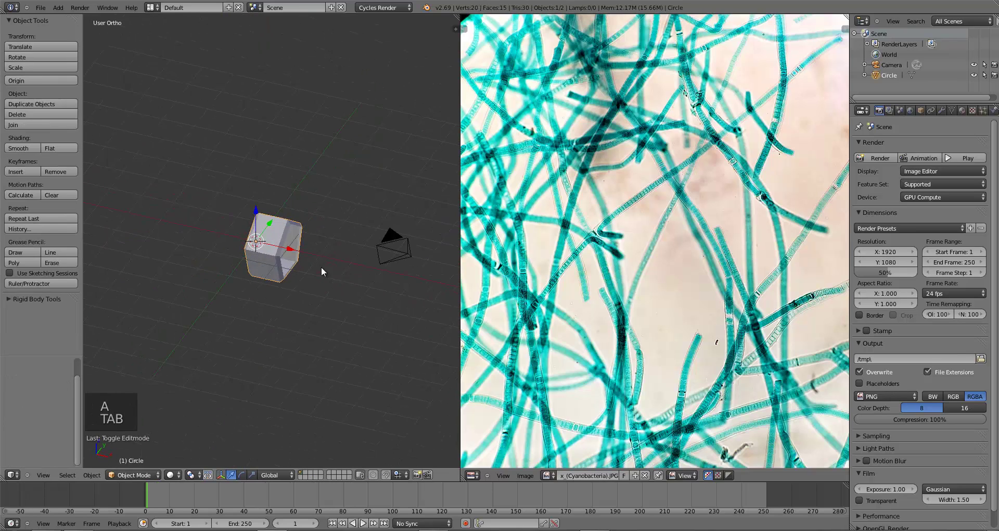
{"action": "scroll", "coordinate": [275, 300], "scroll_direction": "up", "scroll_amount": 3}
{"action": "middle_click_drag", "start_coordinate": [275, 298], "coordinate": [308, 291]}
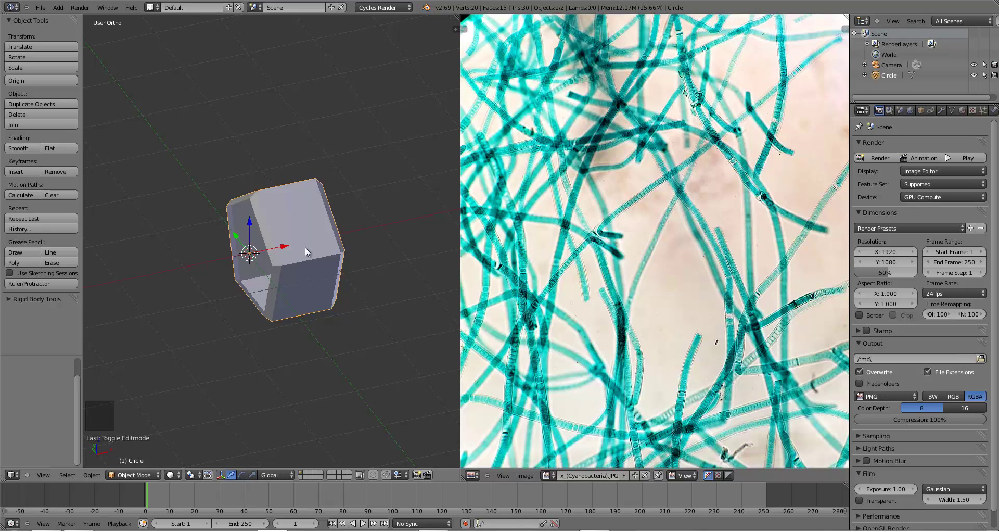
{"action": "key", "text": "KP_7"}
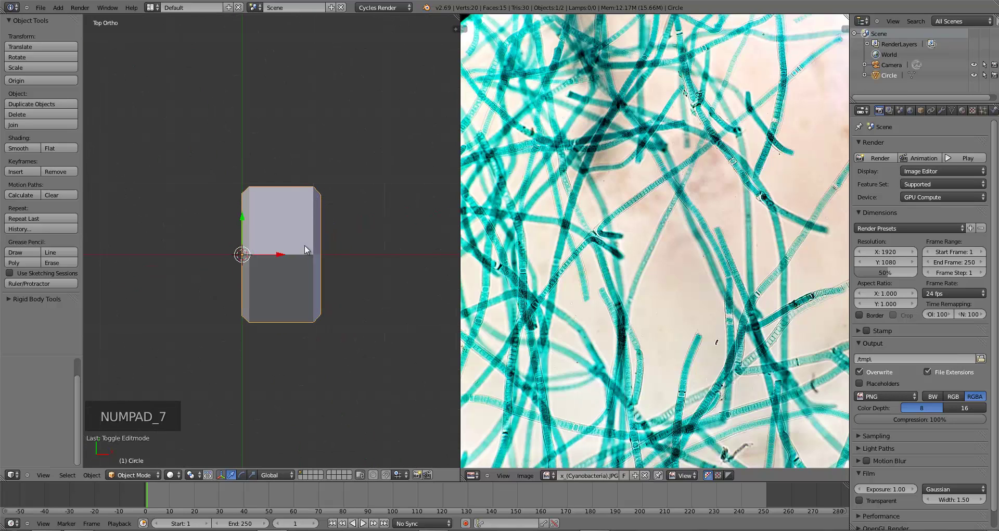
{"action": "scroll", "coordinate": [307, 250], "scroll_direction": "up", "scroll_amount": 3}
{"action": "scroll", "coordinate": [306, 250], "scroll_direction": "down", "scroll_amount": 2}
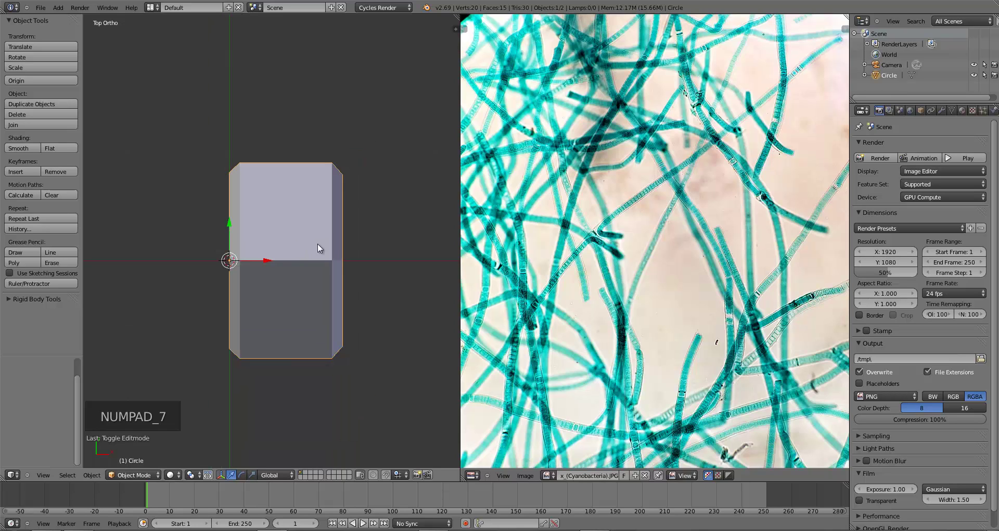
Examine the reference photo's individual strands, their segment proportions and how they bend and cross.
{"action": "scroll", "coordinate": [624, 208], "scroll_direction": "up", "scroll_amount": 2}
{"action": "scroll", "coordinate": [623, 209], "scroll_direction": "up", "scroll_amount": 1}
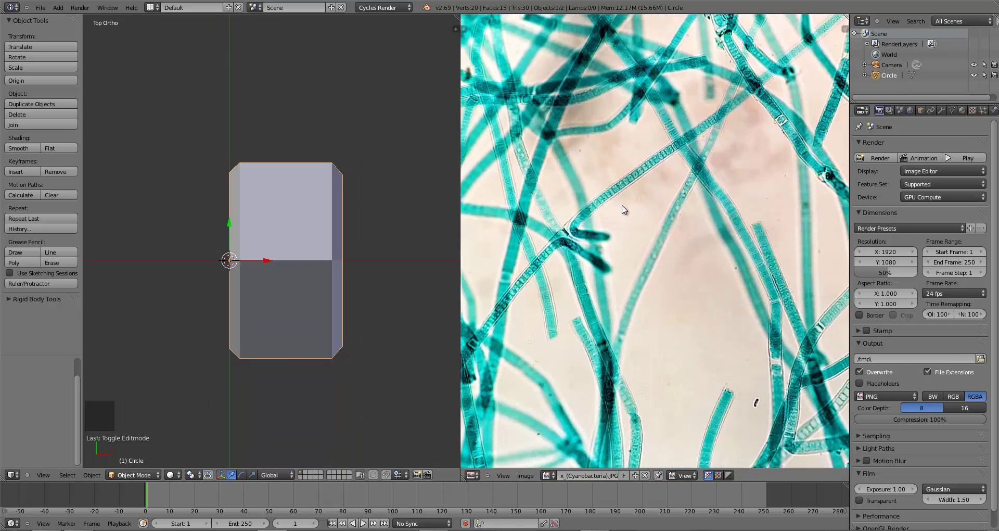
{"action": "scroll", "coordinate": [738, 247], "scroll_direction": "up", "scroll_amount": 3}
{"action": "middle_click_drag", "start_coordinate": [750, 243], "coordinate": [832, 281]}
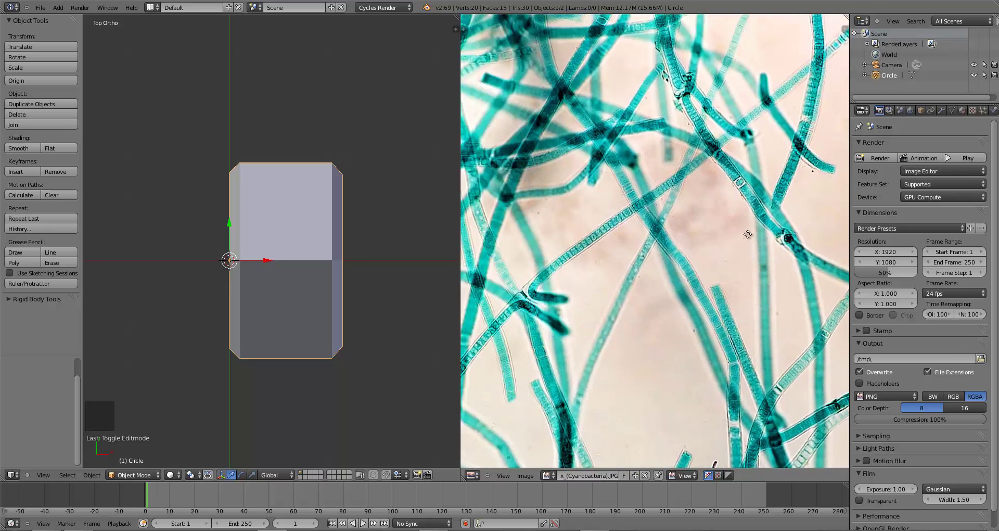
{"action": "scroll", "coordinate": [677, 203], "scroll_direction": "up", "scroll_amount": 3}
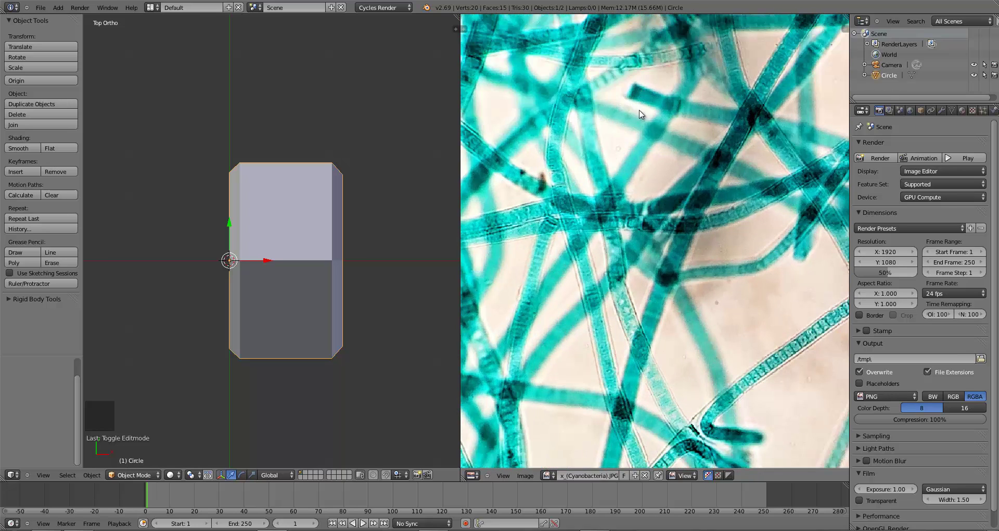
{"action": "scroll", "coordinate": [655, 197], "scroll_direction": "down", "scroll_amount": 3}
{"action": "scroll", "coordinate": [671, 270], "scroll_direction": "up", "scroll_amount": 3}
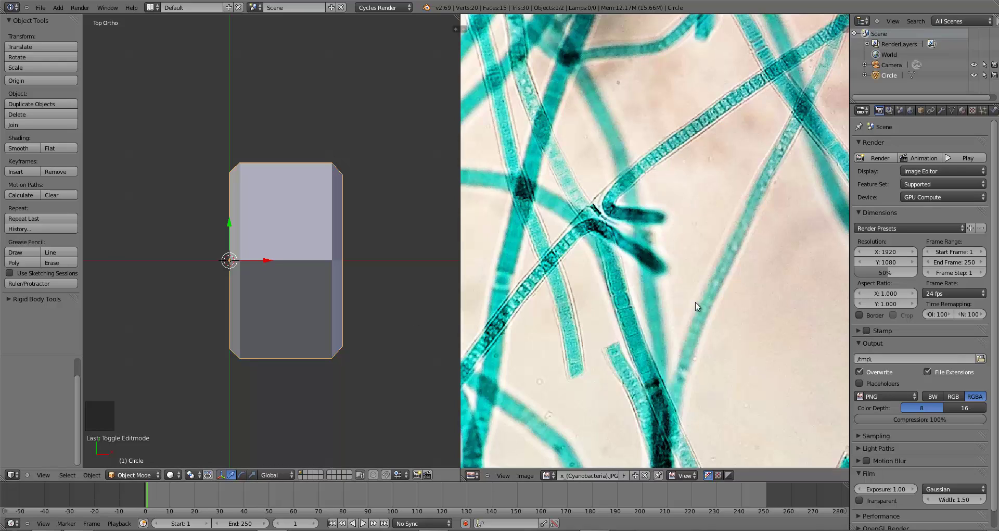
{"action": "scroll", "coordinate": [697, 305], "scroll_direction": "down", "scroll_amount": 4}
{"action": "scroll", "coordinate": [692, 317], "scroll_direction": "up", "scroll_amount": 4}
{"action": "middle_click_drag", "start_coordinate": [689, 325], "coordinate": [639, 325]}
{"action": "scroll", "coordinate": [339, 293], "scroll_direction": "down", "scroll_amount": 10}
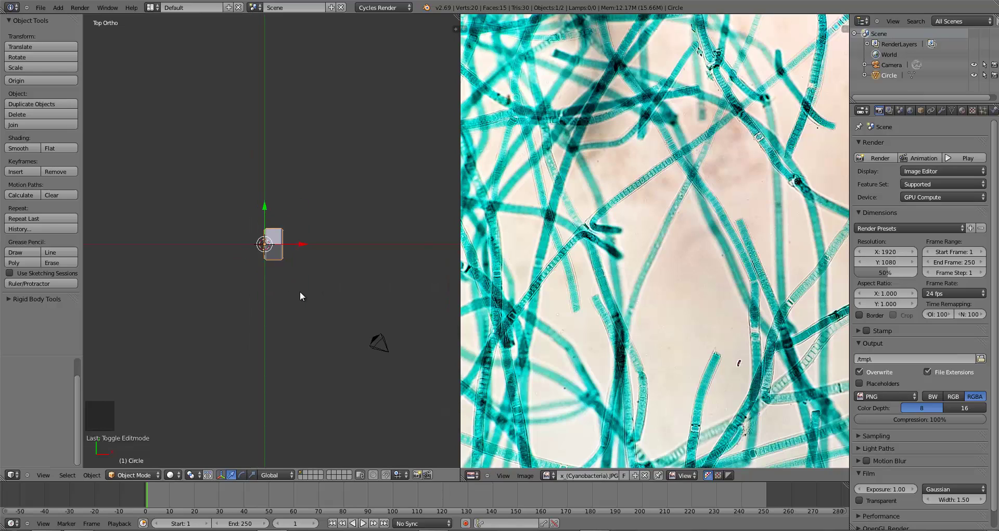
Scale the tube segment down to a very small size in three passes, the last two at about 0.72 and 0.91.
{"action": "middle_click_drag", "start_coordinate": [276, 285], "coordinate": [267, 291], "text": "shift"}
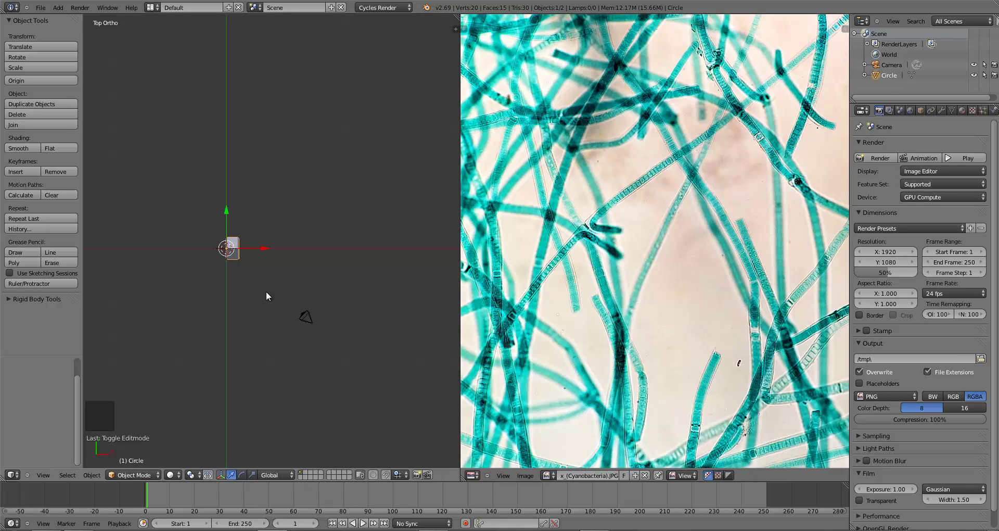
{"action": "middle_click_drag", "start_coordinate": [266, 292], "coordinate": [340, 325], "text": "shift"}
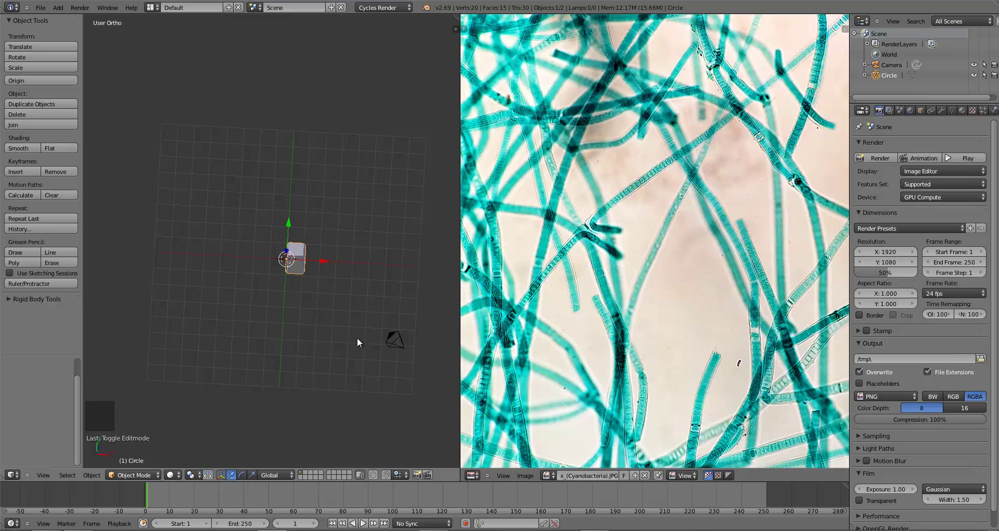
{"action": "key", "text": "s"}
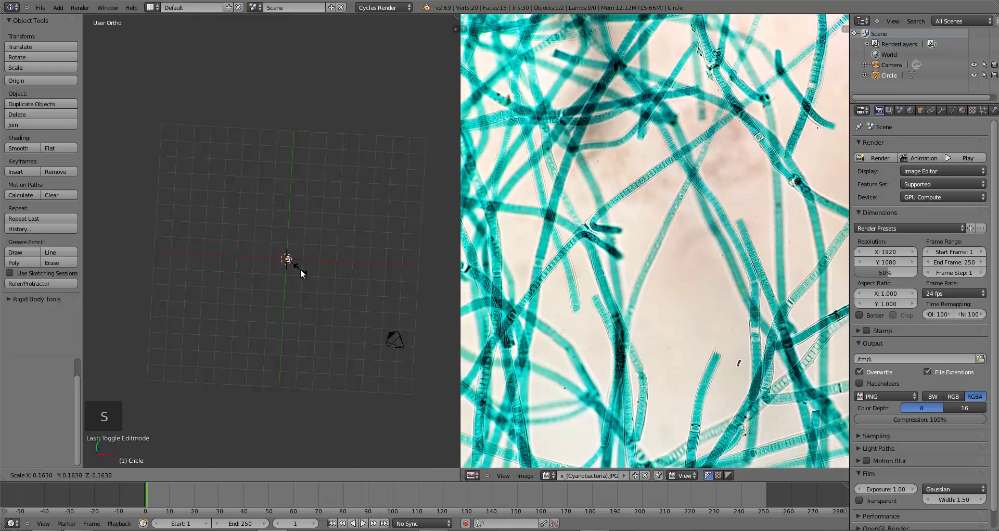
{"action": "left_click", "coordinate": [301, 268]}
{"action": "key", "text": "s"}
{"action": "left_click", "coordinate": [333, 295]}
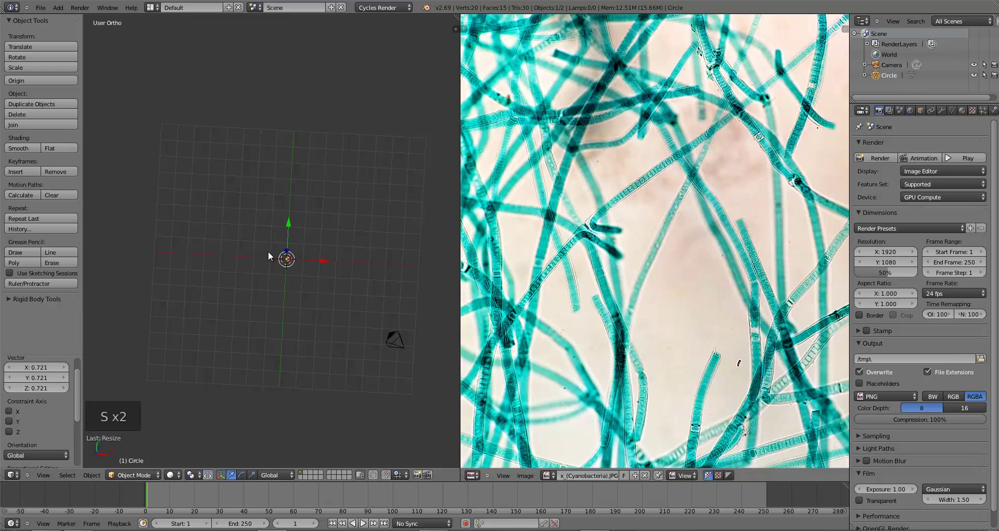
{"action": "key", "text": "s"}
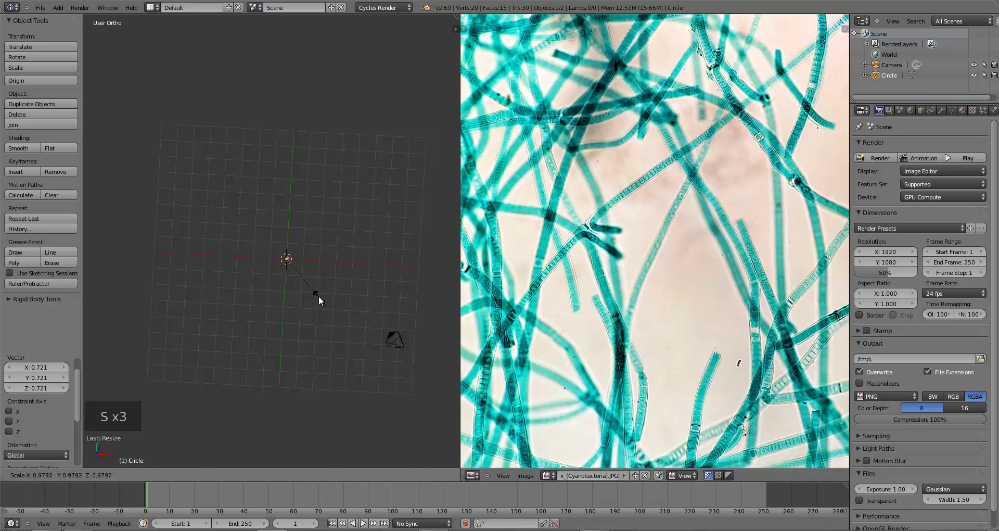
{"action": "left_click", "coordinate": [317, 294]}
{"action": "key", "text": "KP_7"}
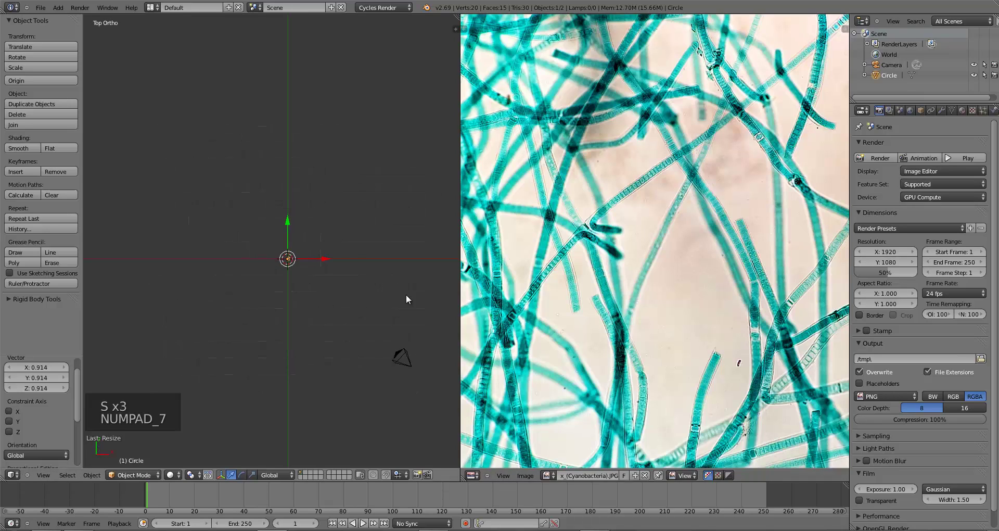
Add an Array modifier to the small tube segment.
{"action": "left_click", "coordinate": [941, 110]}
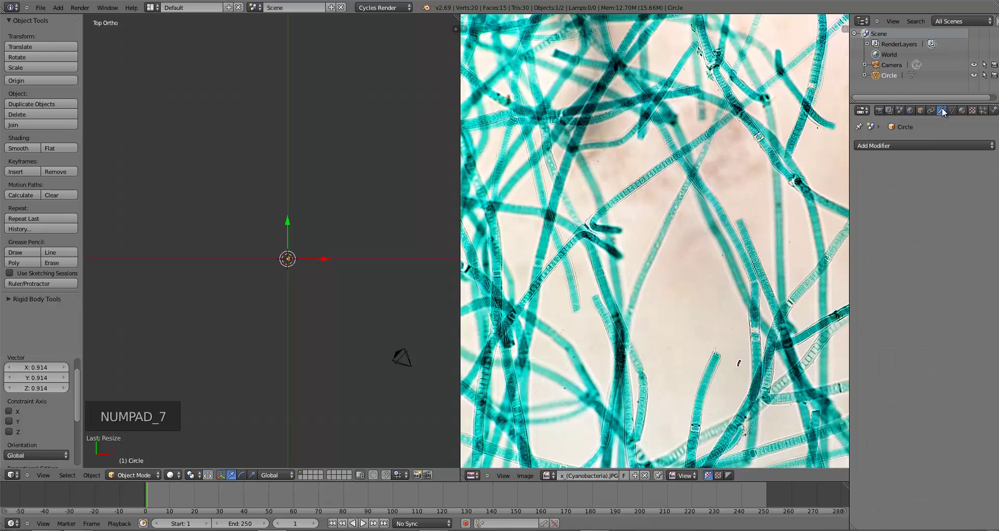
{"action": "left_click", "coordinate": [887, 145]}
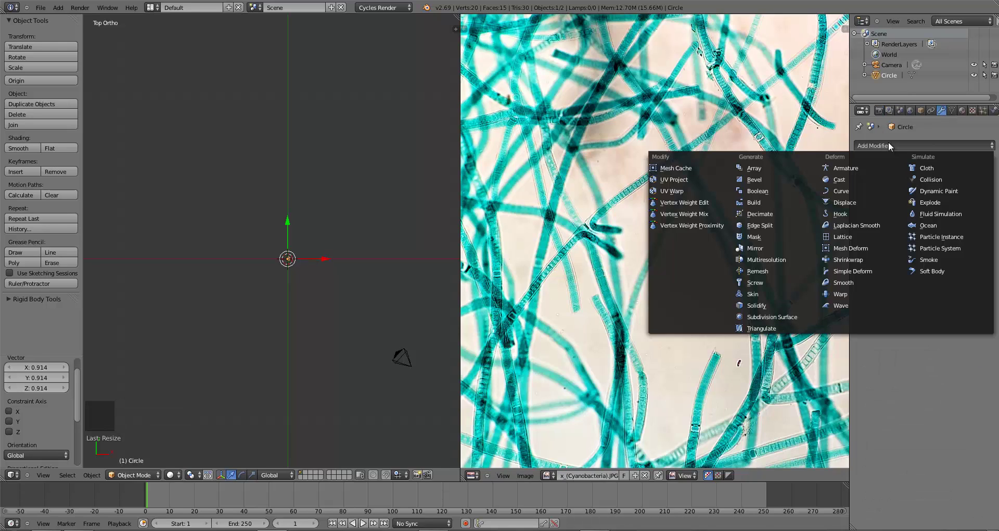
{"action": "left_click", "coordinate": [767, 167]}
{"action": "scroll", "coordinate": [283, 285], "scroll_direction": "up", "scroll_amount": 4}
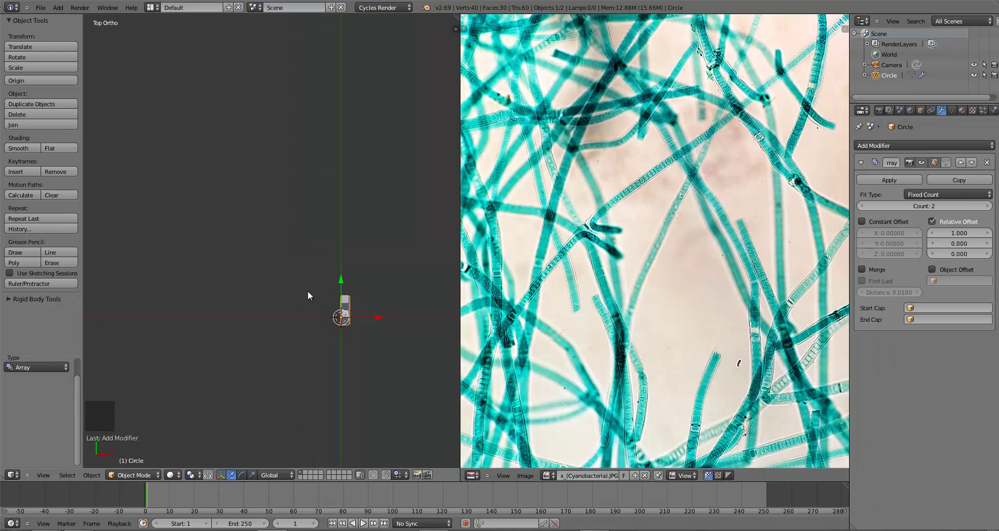
{"action": "middle_click_drag", "start_coordinate": [310, 292], "coordinate": [305, 319], "text": "shift"}
{"action": "scroll", "coordinate": [303, 315], "scroll_direction": "up", "scroll_amount": 3}
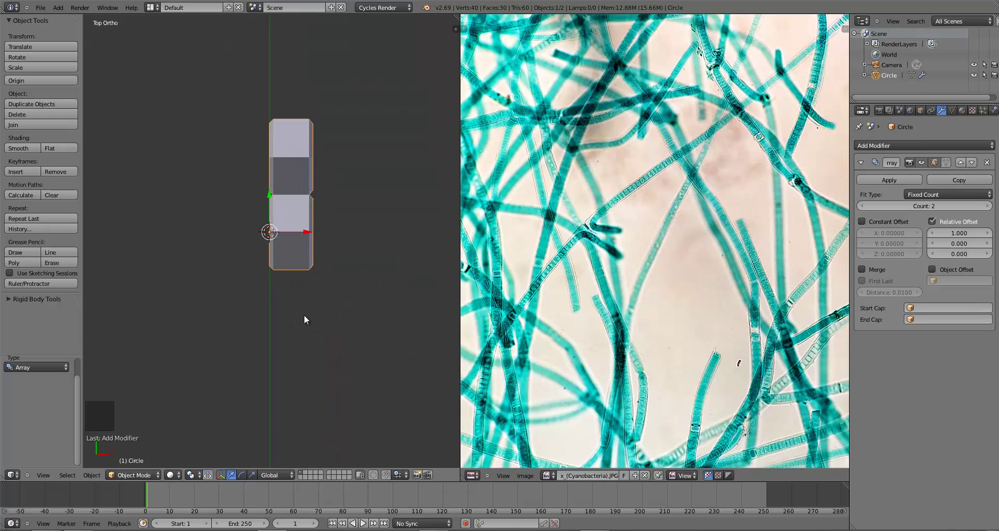
Try an X relative offset of 1.200 on the array to space the two segments apart.
{"action": "left_click", "coordinate": [952, 231]}
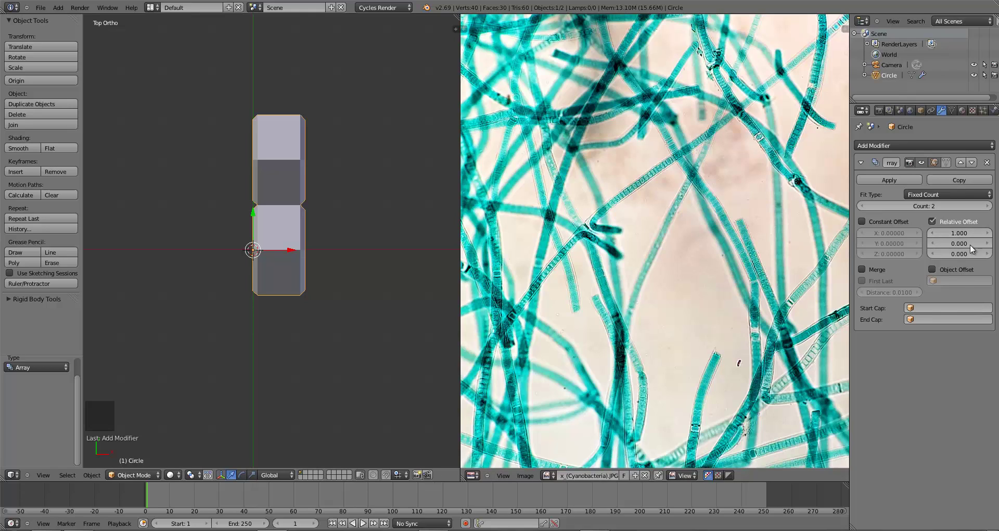
{"action": "mouse_move", "coordinate": [958, 233]}
{"action": "left_mouse_down"}
{"action": "mouse_move", "coordinate": [946, 232]}
{"action": "mouse_move", "coordinate": [960, 234]}
{"action": "left_mouse_up"}
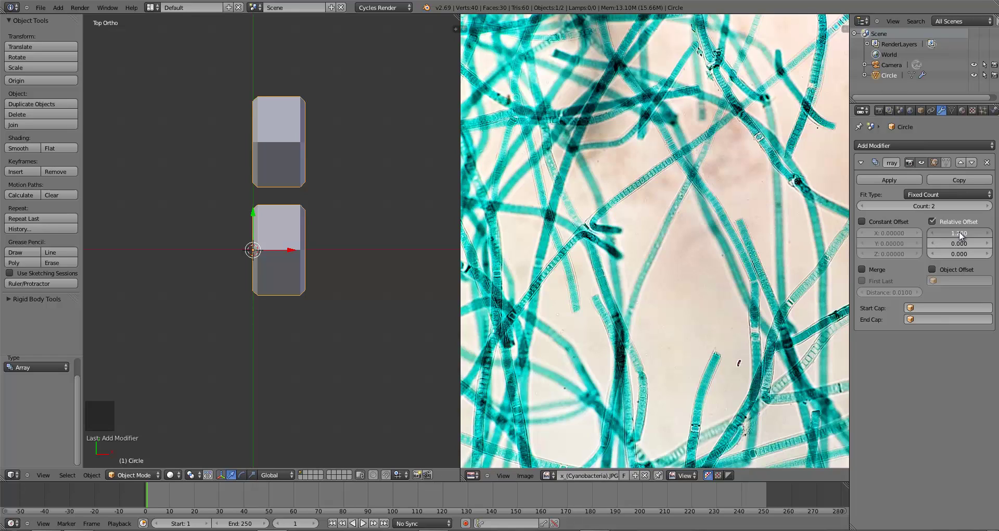
{"action": "mouse_move", "coordinate": [959, 232]}
{"action": "left_mouse_down"}
{"action": "mouse_move", "coordinate": [947, 231]}
{"action": "mouse_move", "coordinate": [959, 224]}
{"action": "left_mouse_up"}
{"action": "key", "text": "Return"}
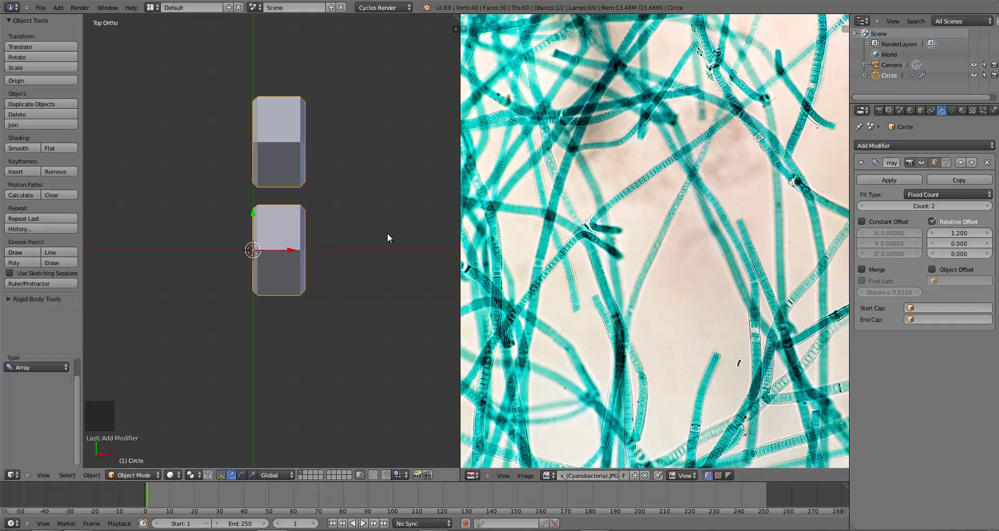
Set the array's X relative offset to 0.
{"action": "left_click", "coordinate": [954, 233]}
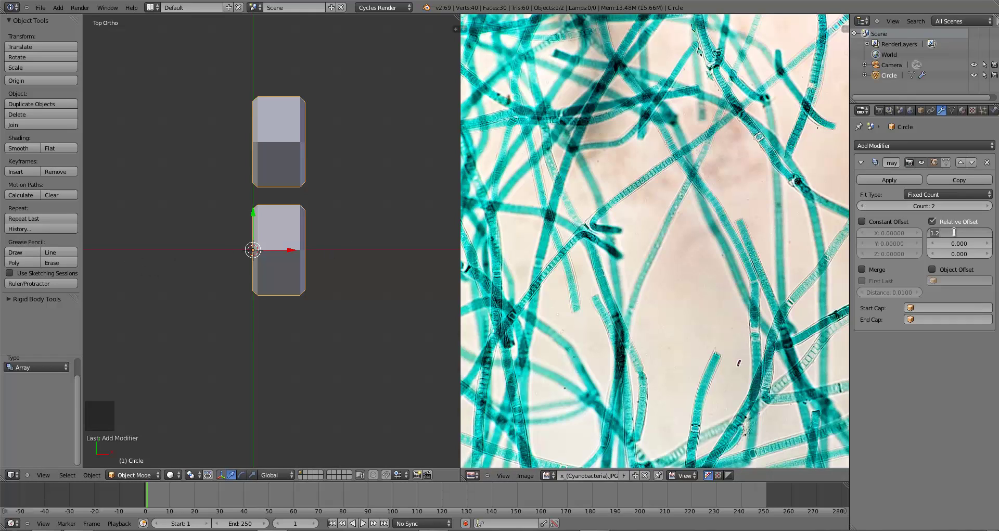
{"action": "type", "text": "0"}
{"action": "key", "text": "Return"}
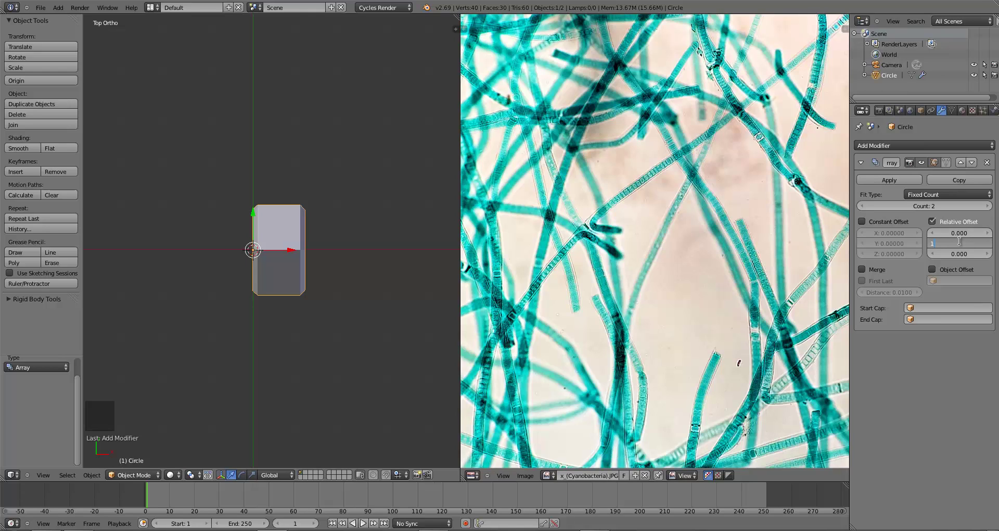
Try a Y relative offset of 1 on the array, check its direction, and reset it to 0.
{"action": "left_click", "coordinate": [958, 241]}
{"action": "type", "text": "1"}
{"action": "key", "text": "Return"}
{"action": "middle_click_drag", "start_coordinate": [339, 274], "coordinate": [313, 237]}
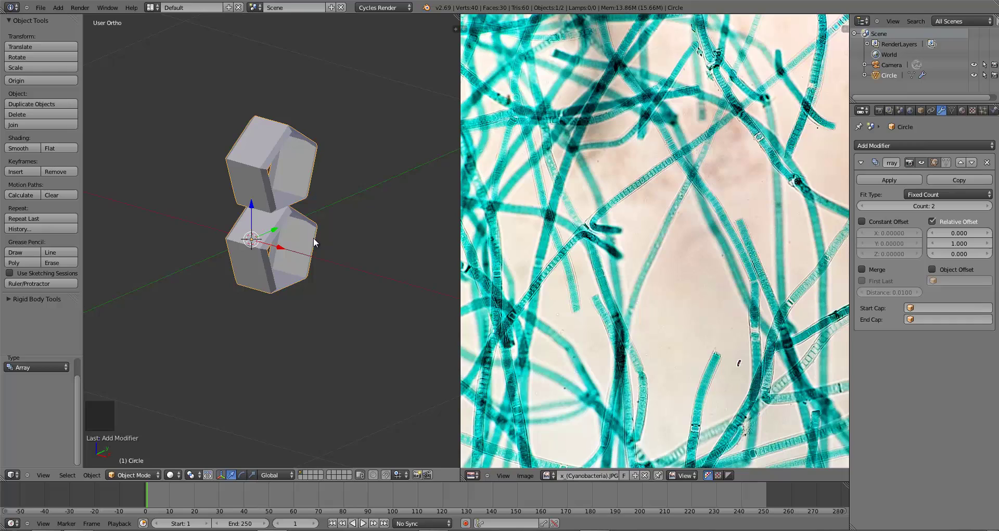
{"action": "left_click", "coordinate": [958, 243]}
{"action": "type", "text": "0"}
{"action": "key", "text": "Return"}
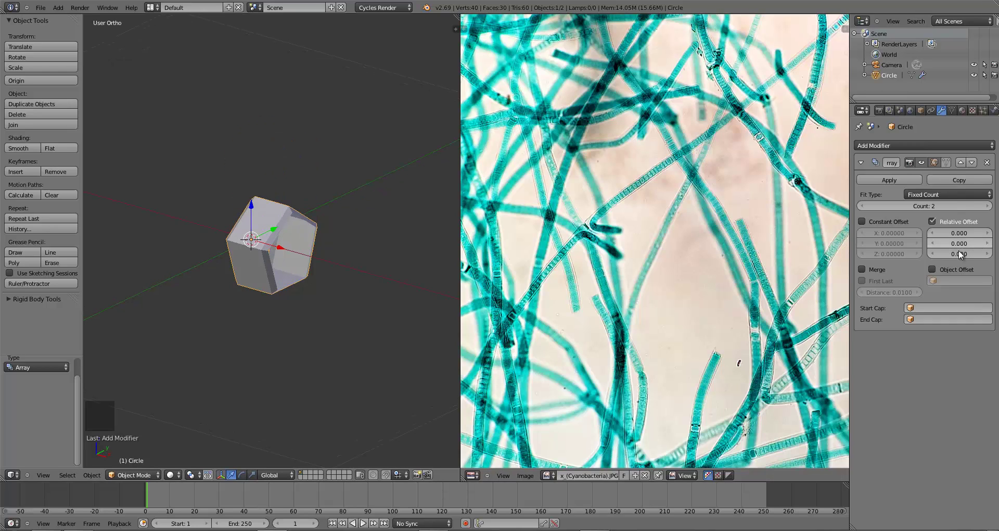
Set the array's Z relative offset to 1 so the segments join end to end, and check the joint from above.
{"action": "left_click", "coordinate": [957, 251]}
{"action": "key", "text": "Return"}
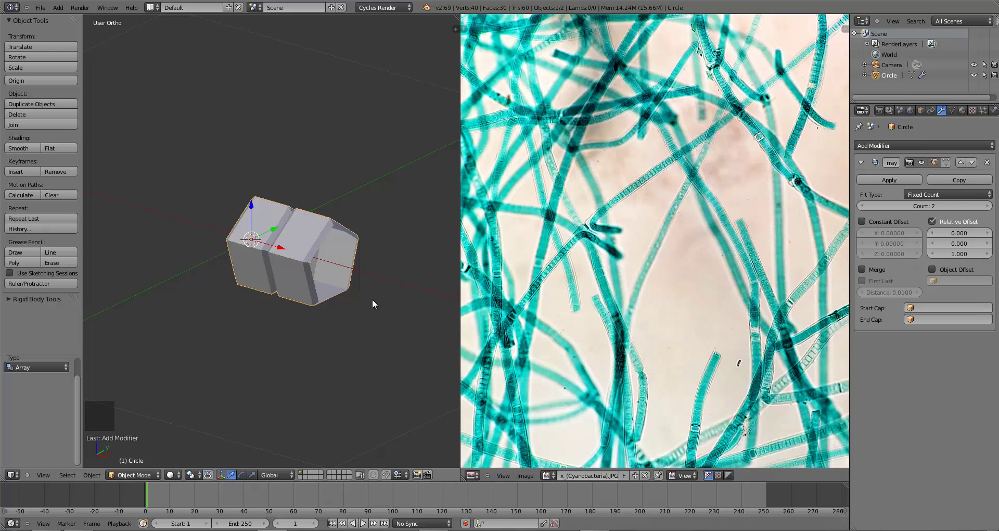
{"action": "key", "text": "KP_7"}
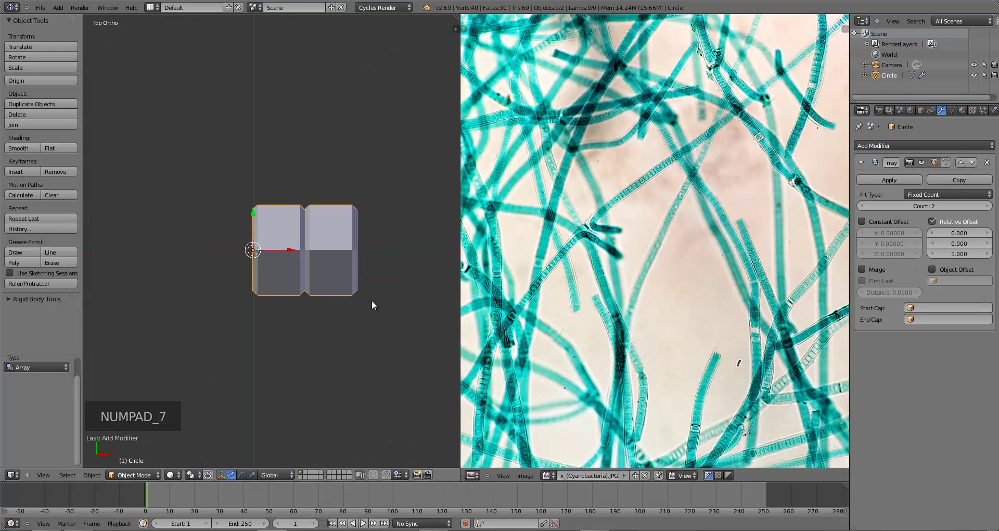
{"action": "middle_click_drag", "start_coordinate": [371, 300], "coordinate": [376, 326]}
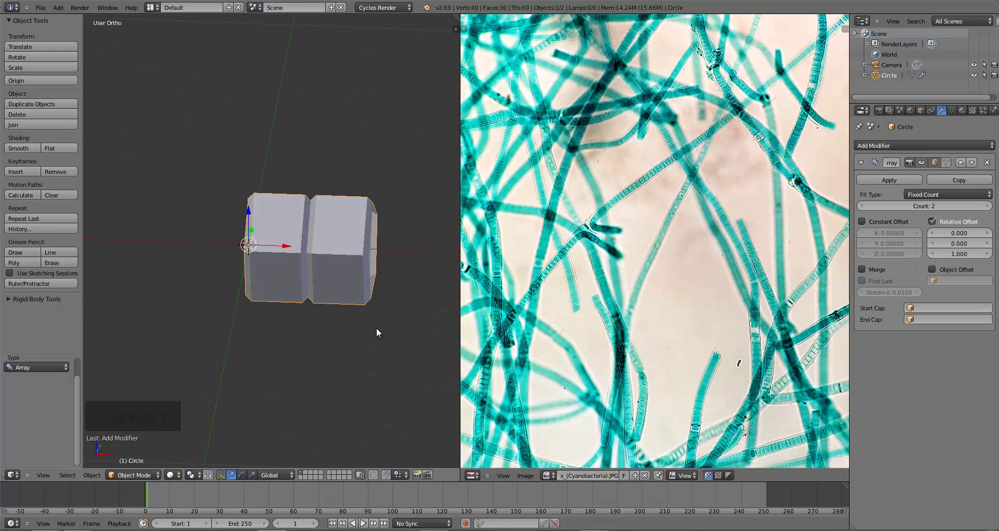
{"action": "key", "text": "KP_7"}
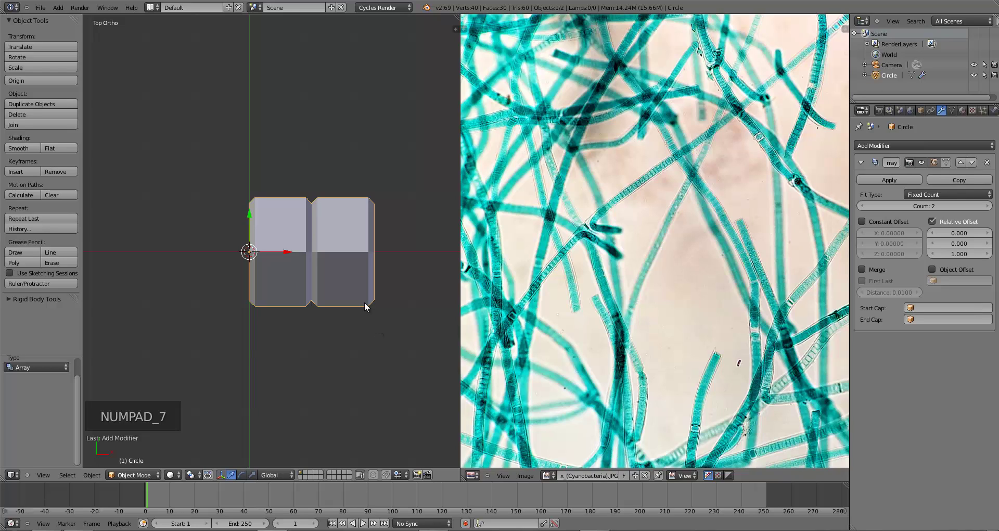
Raise the array count to 29 to extend the row of segments into a short strand.
{"action": "scroll", "coordinate": [359, 310], "scroll_direction": "down", "scroll_amount": 7}
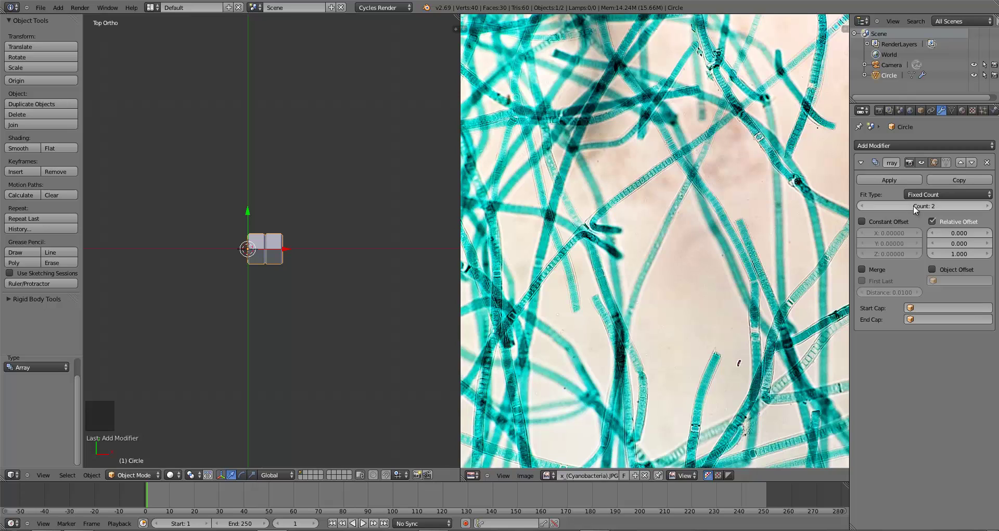
{"action": "left_click_drag", "start_coordinate": [913, 204], "coordinate": [924, 205]}
{"action": "scroll", "coordinate": [372, 314], "scroll_direction": "down", "scroll_amount": 10}
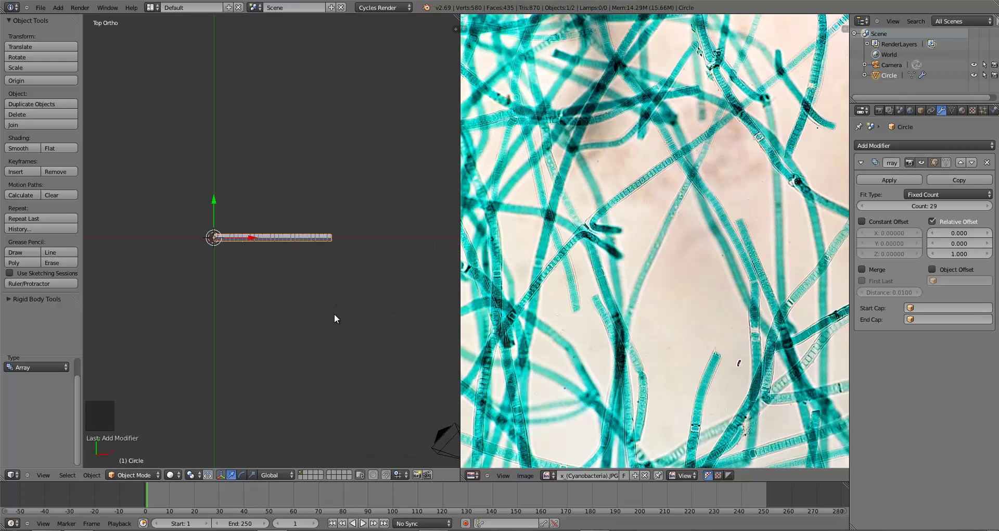
Examine the 29-segment strand from several angles and compare its segmentation with the reference photo.
{"action": "middle_click_drag", "start_coordinate": [334, 313], "coordinate": [250, 320]}
{"action": "scroll", "coordinate": [296, 298], "scroll_direction": "up", "scroll_amount": 6}
{"action": "scroll", "coordinate": [292, 263], "scroll_direction": "down", "scroll_amount": 6}
{"action": "scroll", "coordinate": [267, 332], "scroll_direction": "up", "scroll_amount": 6}
{"action": "scroll", "coordinate": [254, 315], "scroll_direction": "down", "scroll_amount": 6}
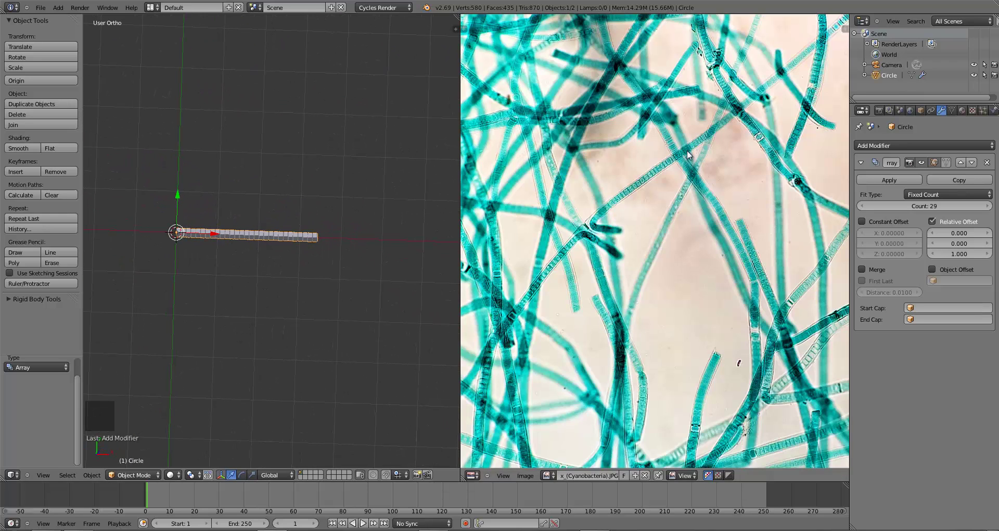
{"action": "middle_click_drag", "start_coordinate": [312, 317], "coordinate": [349, 306]}
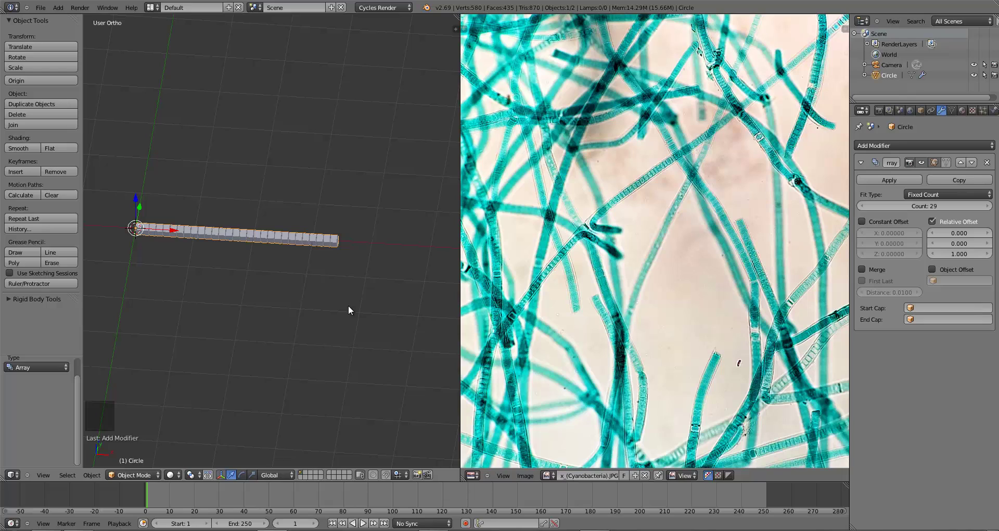
{"action": "key", "text": "KP_7"}
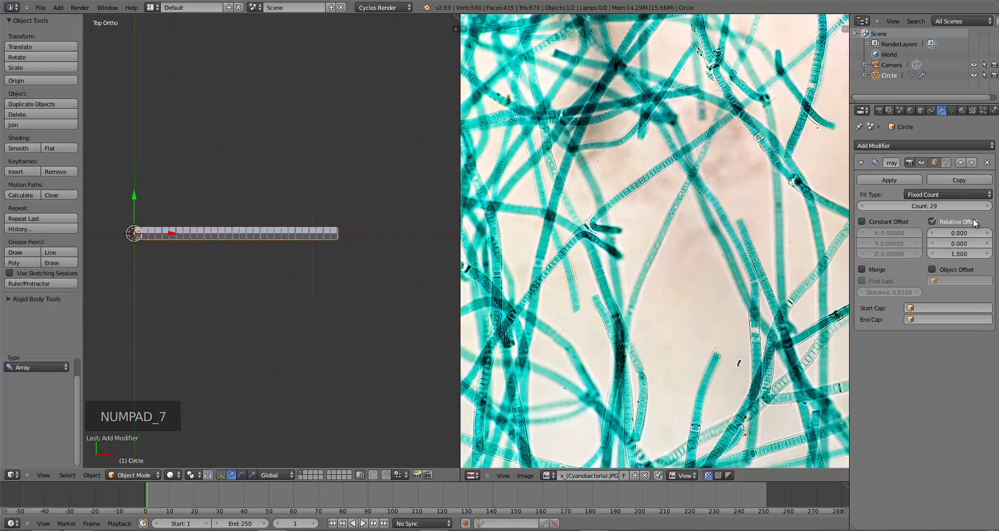
Lengthen the strand by raising the array count in stages to 126.
{"action": "left_click_drag", "start_coordinate": [925, 205], "coordinate": [944, 205]}
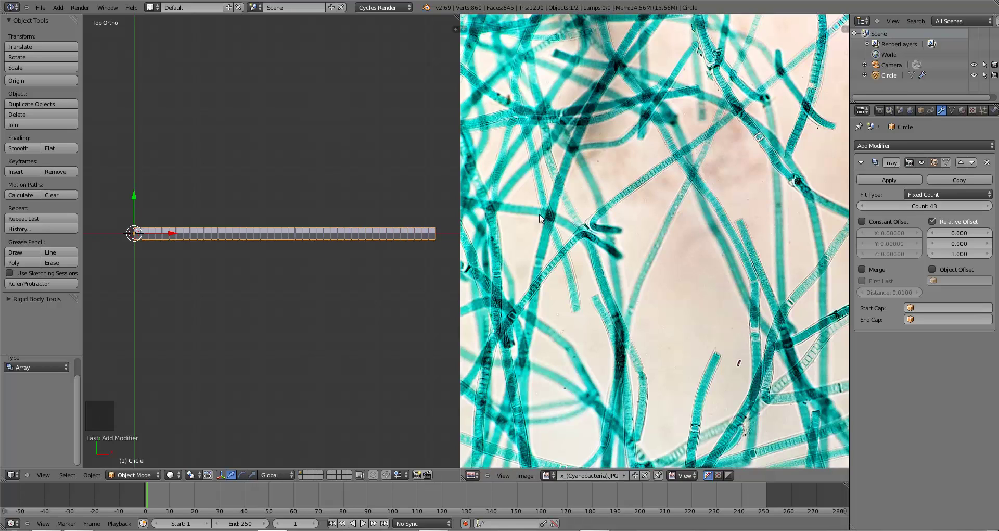
{"action": "scroll", "coordinate": [420, 247], "scroll_direction": "down", "scroll_amount": 5}
{"action": "middle_click_drag", "start_coordinate": [349, 284], "coordinate": [286, 275], "text": "shift"}
{"action": "left_click_drag", "start_coordinate": [919, 204], "coordinate": [940, 206]}
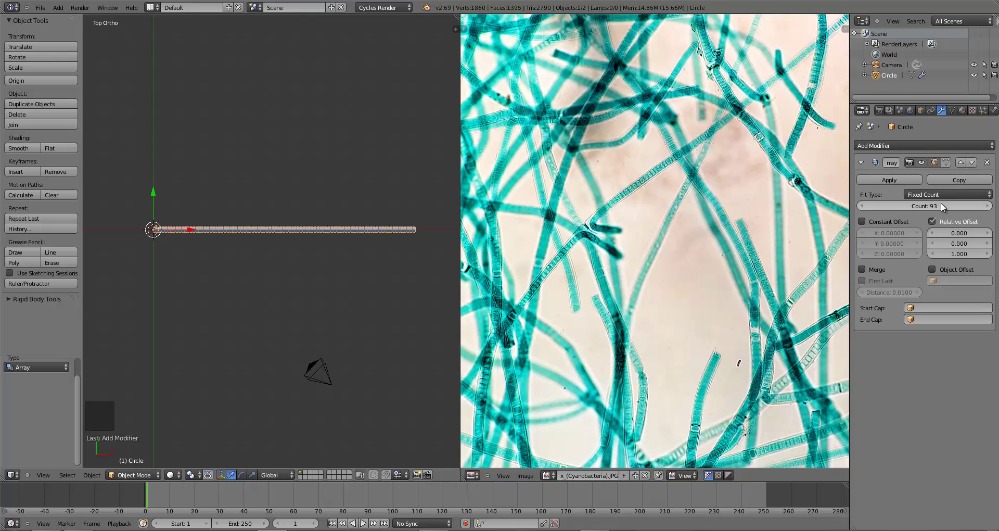
{"action": "scroll", "coordinate": [927, 205], "scroll_direction": "up", "scroll_amount": 4, "text": "ctrl"}
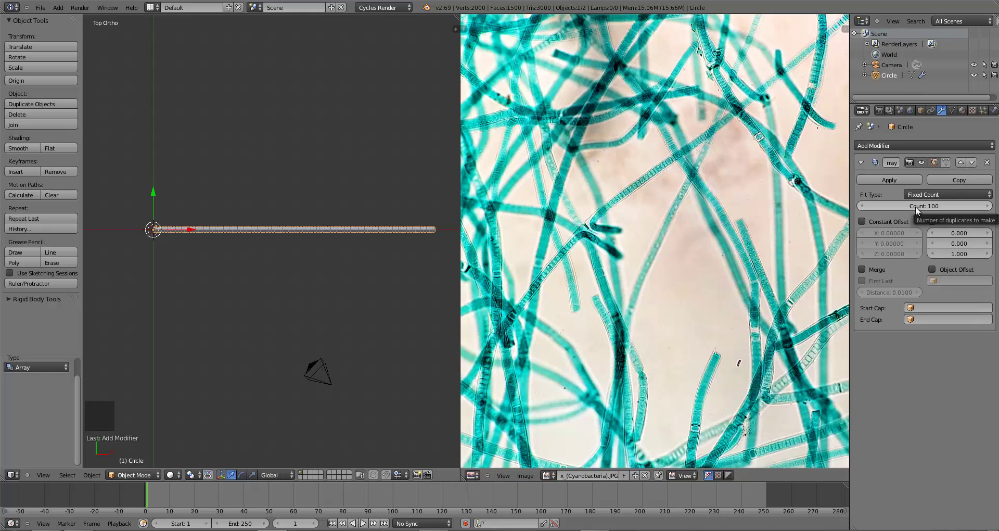
{"action": "left_click_drag", "start_coordinate": [915, 206], "coordinate": [929, 207]}
{"action": "scroll", "coordinate": [934, 206], "scroll_direction": "up", "scroll_amount": 2, "text": "ctrl"}
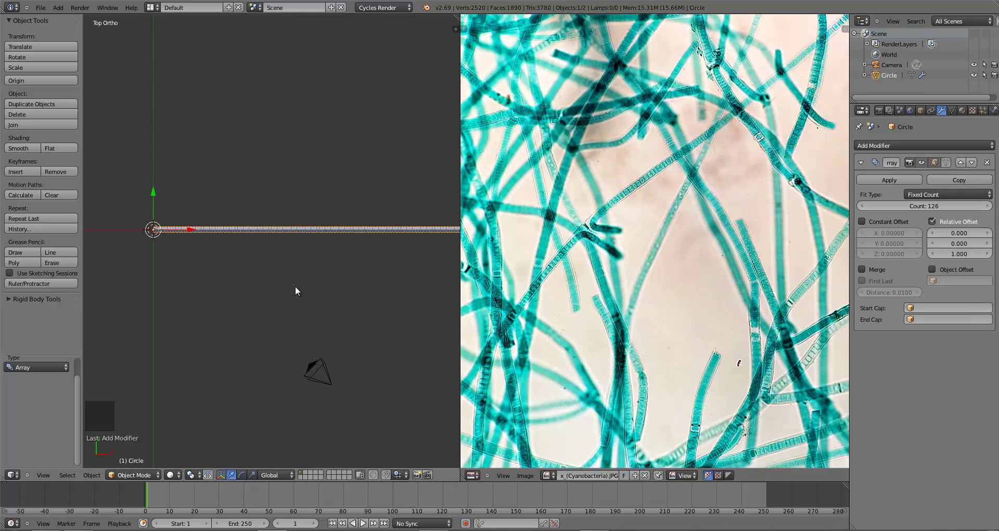
Scale the whole strand down to about 0.365 and return to the top view.
{"action": "scroll", "coordinate": [312, 286], "scroll_direction": "down", "scroll_amount": 2}
{"action": "middle_click_drag", "start_coordinate": [321, 290], "coordinate": [344, 342]}
{"action": "key", "text": "s"}
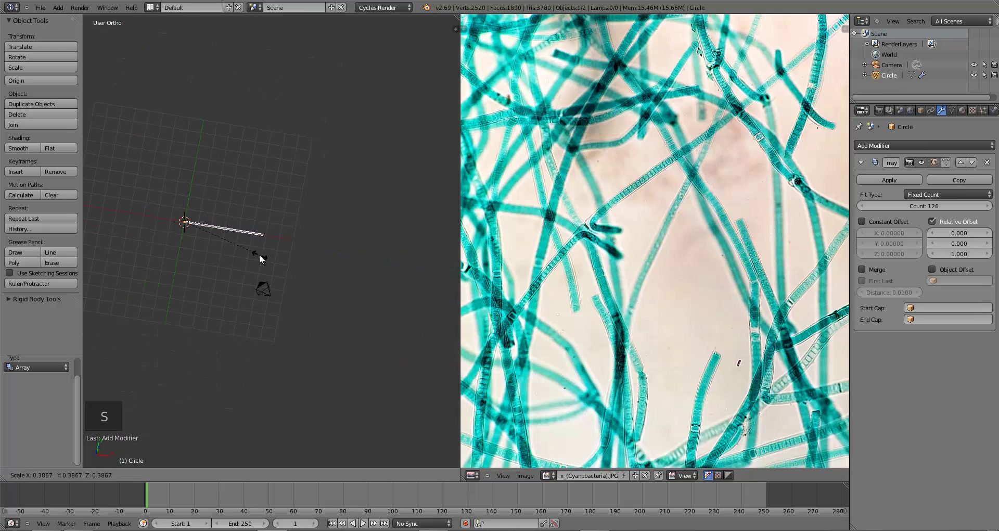
{"action": "left_click", "coordinate": [258, 254]}
{"action": "key", "text": "KP_7"}
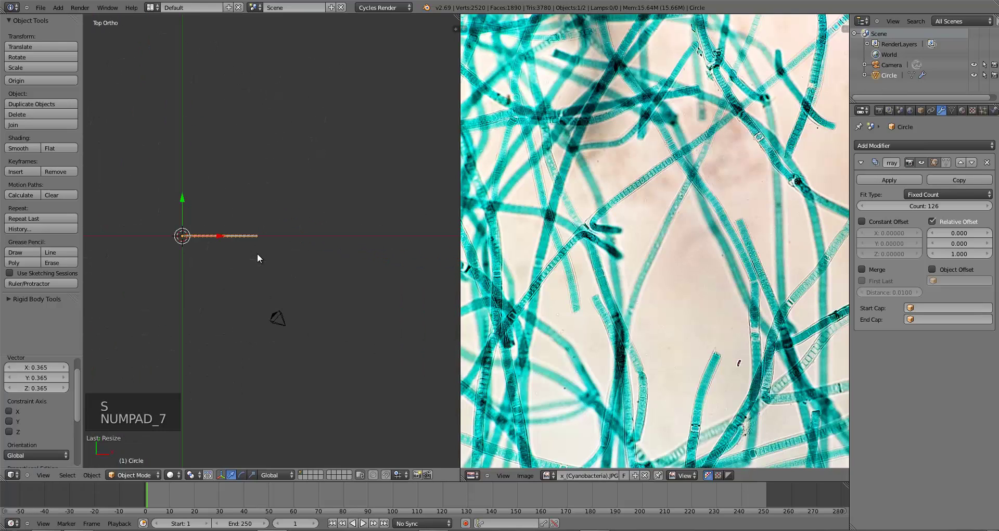
Apply smooth shading to the strand and inspect its segments up close.
{"action": "mouse_move", "coordinate": [267, 284]}
{"action": "middle_mouse_down", "text": "shift"}
{"action": "mouse_move", "coordinate": [329, 295]}
{"action": "mouse_move", "coordinate": [277, 280]}
{"action": "middle_mouse_up", "text": "shift"}
{"action": "scroll", "coordinate": [329, 295], "scroll_direction": "up", "scroll_amount": 7}
{"action": "scroll", "coordinate": [286, 284], "scroll_direction": "up", "scroll_amount": 1}
{"action": "middle_click_drag", "start_coordinate": [300, 326], "coordinate": [272, 314]}
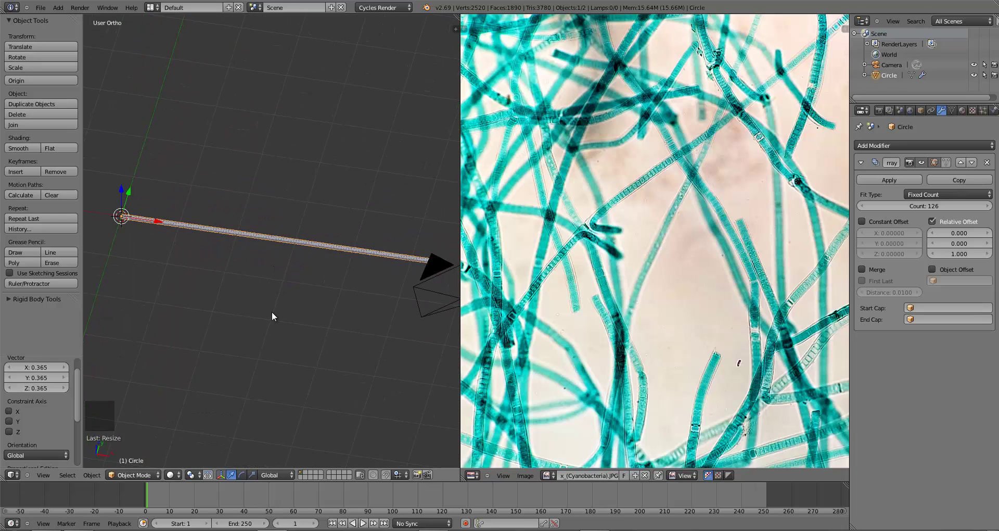
{"action": "scroll", "coordinate": [276, 325], "scroll_direction": "up", "scroll_amount": 5}
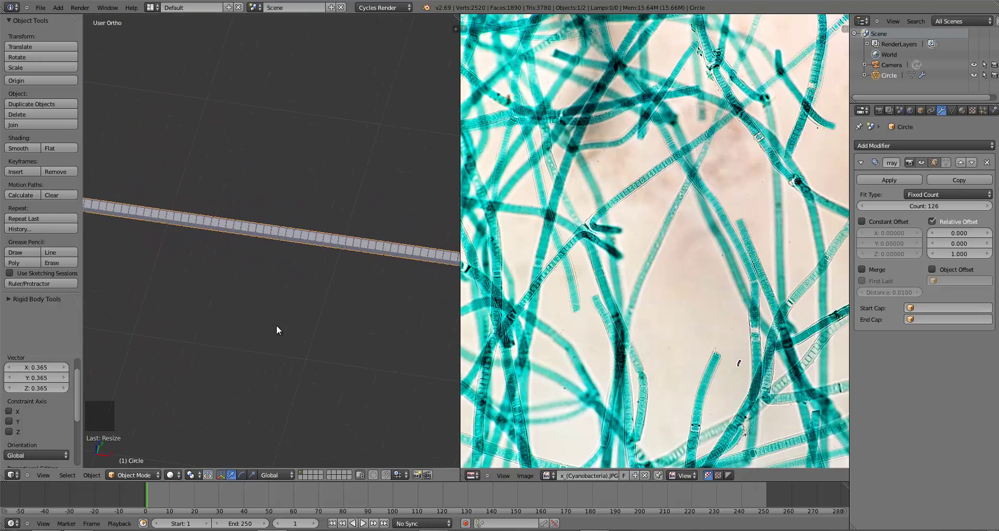
{"action": "left_click", "coordinate": [21, 147]}
{"action": "scroll", "coordinate": [361, 306], "scroll_direction": "down", "scroll_amount": 3}
{"action": "middle_click_drag", "start_coordinate": [338, 294], "coordinate": [245, 285]}
{"action": "scroll", "coordinate": [194, 291], "scroll_direction": "up", "scroll_amount": 4}
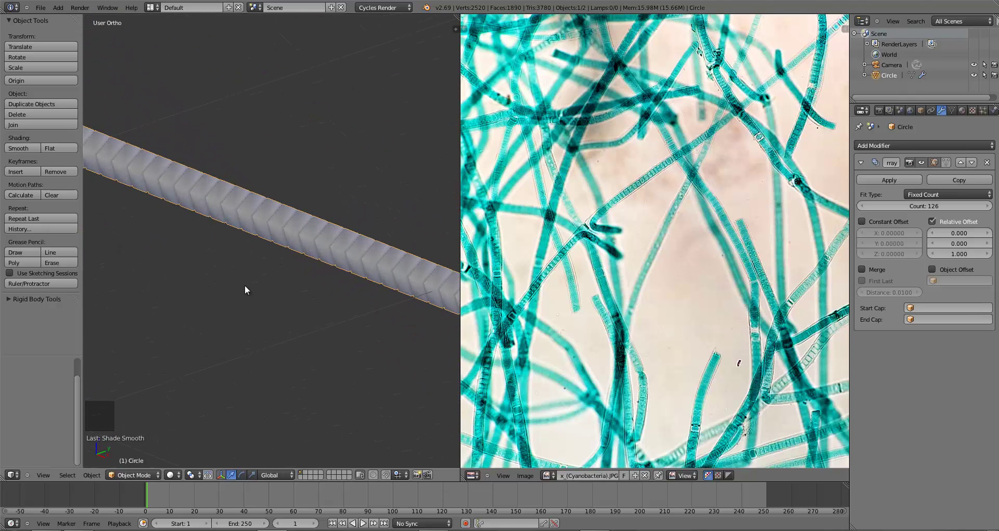
Show the whole strand from the top view and collapse the Array modifier's settings.
{"action": "scroll", "coordinate": [245, 284], "scroll_direction": "down", "scroll_amount": 2}
{"action": "scroll", "coordinate": [245, 286], "scroll_direction": "down", "scroll_amount": 5}
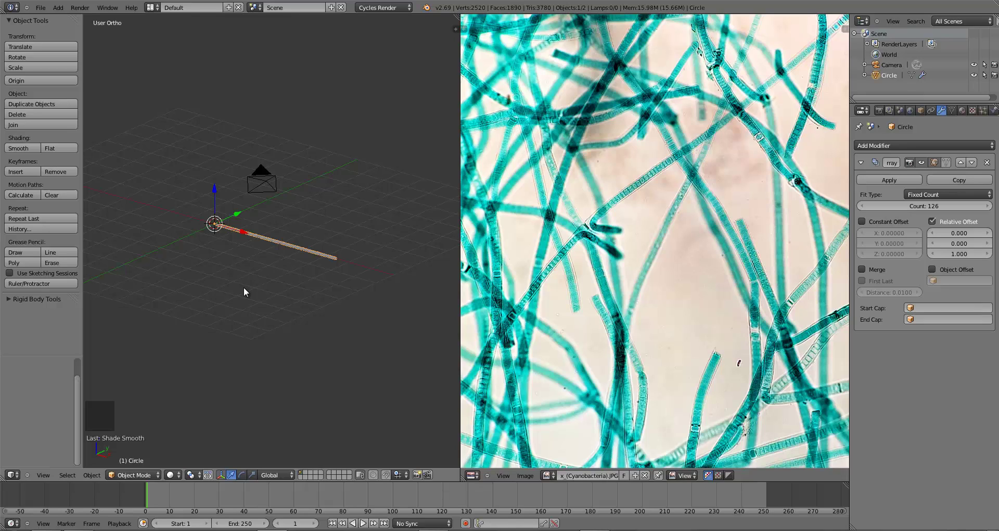
{"action": "key", "text": "KP_7"}
{"action": "scroll", "coordinate": [250, 286], "scroll_direction": "up", "scroll_amount": 3}
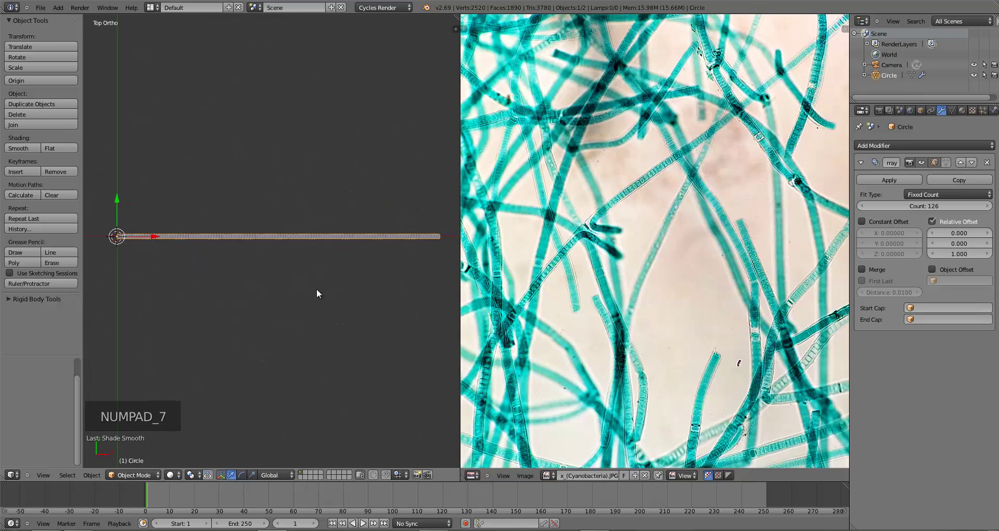
{"action": "middle_click_drag", "start_coordinate": [317, 290], "coordinate": [317, 297], "text": "shift"}
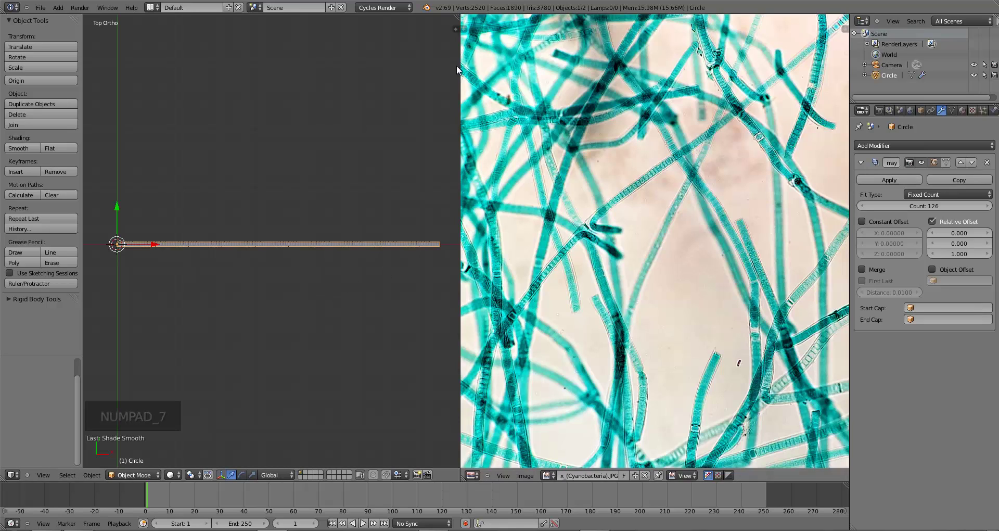
{"action": "left_click", "coordinate": [860, 162]}
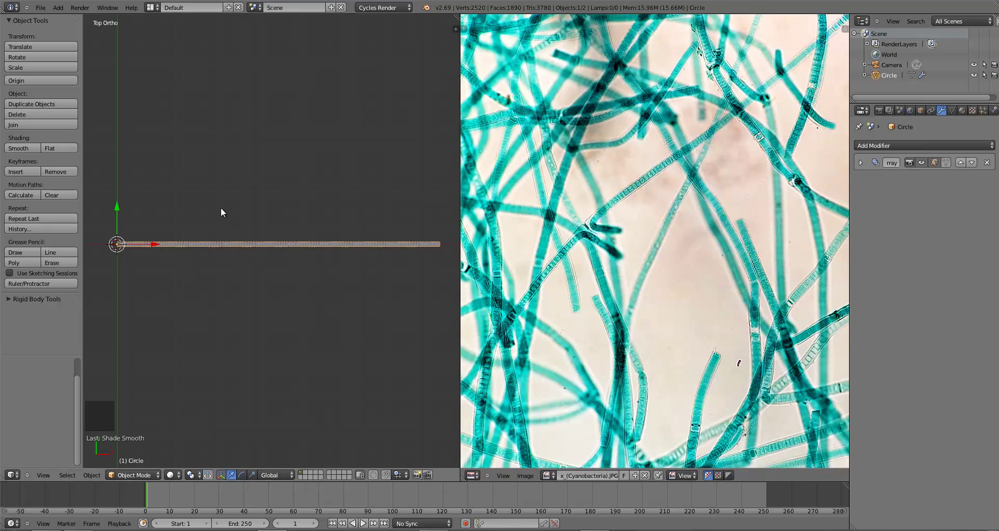
Deselect everything, add a Bezier curve at the origin and move it 1.5 units along the X axis.
{"action": "key", "text": "a"}
{"action": "key", "text": "shift+a"}
{"action": "mouse_move", "coordinate": [175, 235]}
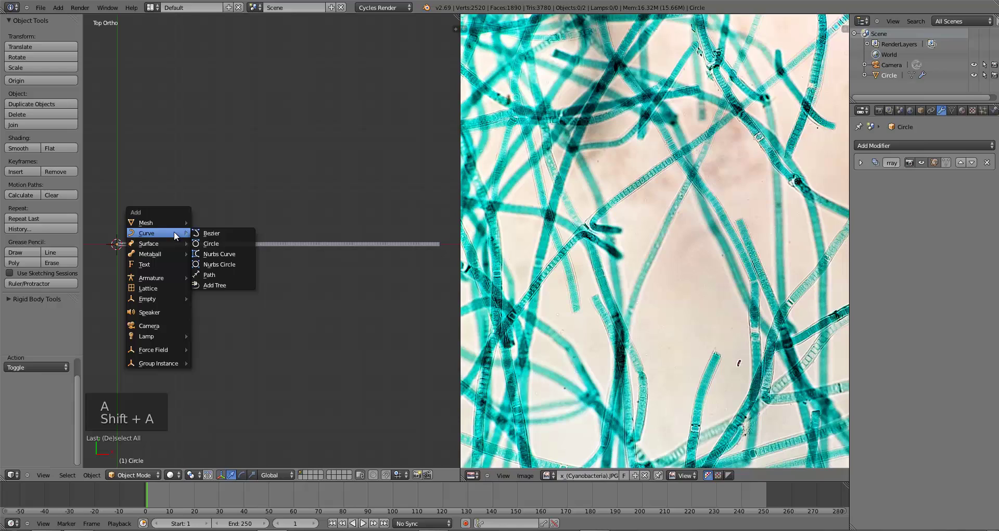
{"action": "left_click", "coordinate": [222, 233]}
{"action": "scroll", "coordinate": [289, 257], "scroll_direction": "down", "scroll_amount": 2}
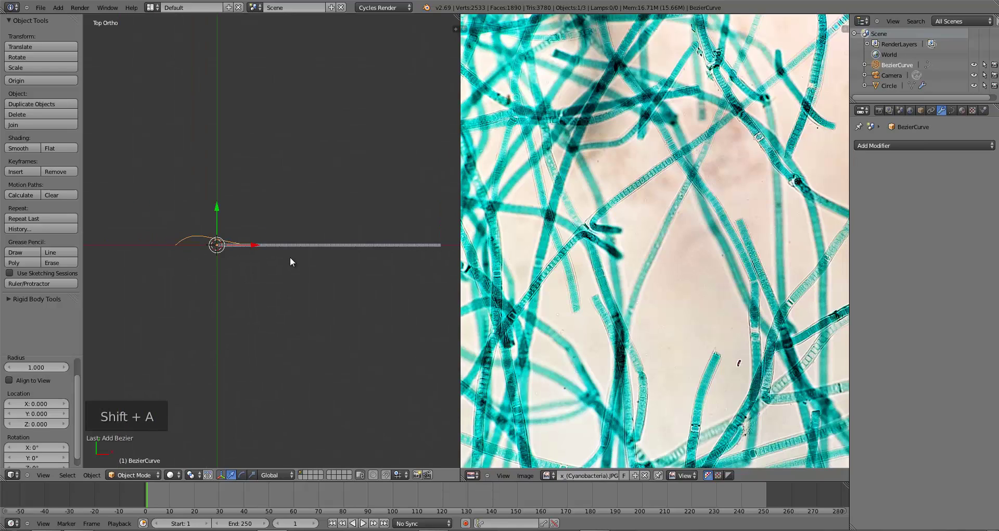
{"action": "scroll", "coordinate": [290, 257], "scroll_direction": "down", "scroll_amount": 1}
{"action": "middle_click_drag", "start_coordinate": [267, 263], "coordinate": [225, 257], "text": "shift"}
{"action": "type", "text": "gx"}
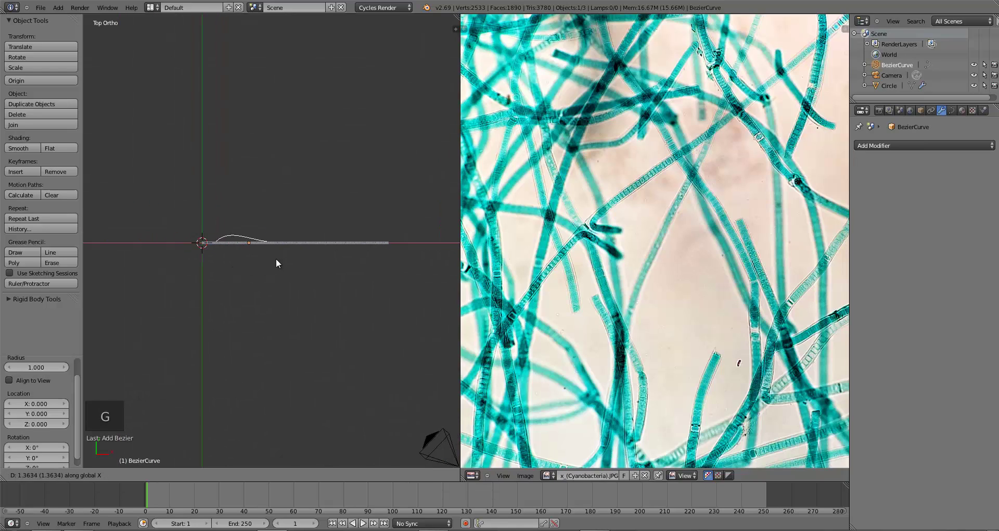
{"action": "type", "text": "1.5"}
{"action": "key", "text": "Return"}
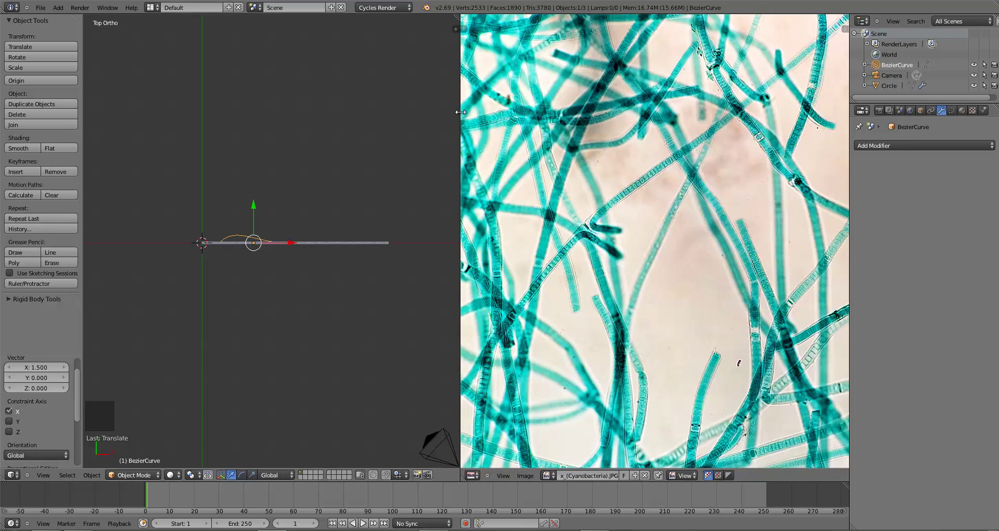
{"action": "scroll", "coordinate": [301, 290], "scroll_direction": "up", "scroll_amount": 4}
{"action": "scroll", "coordinate": [300, 289], "scroll_direction": "down", "scroll_amount": 2}
{"action": "right_click", "coordinate": [322, 247]}
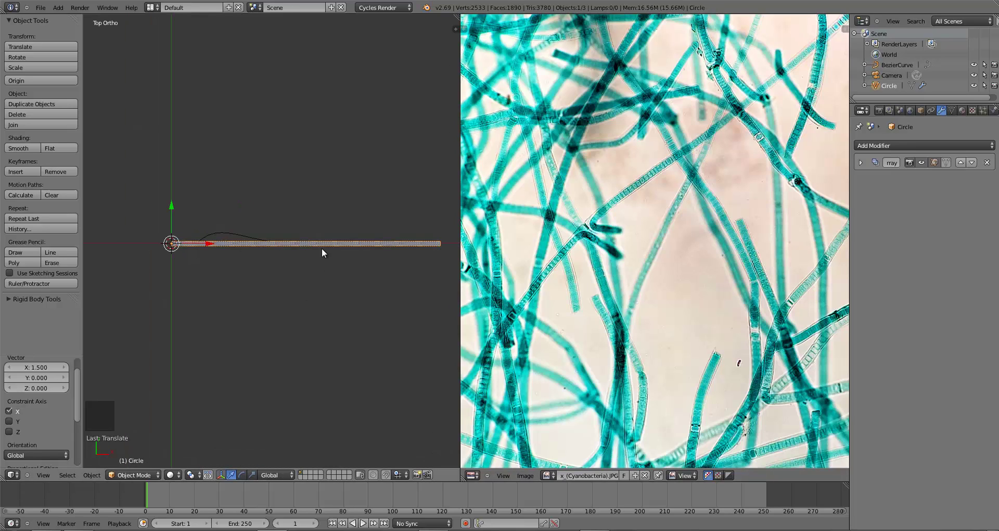
{"action": "key", "text": "Tab"}
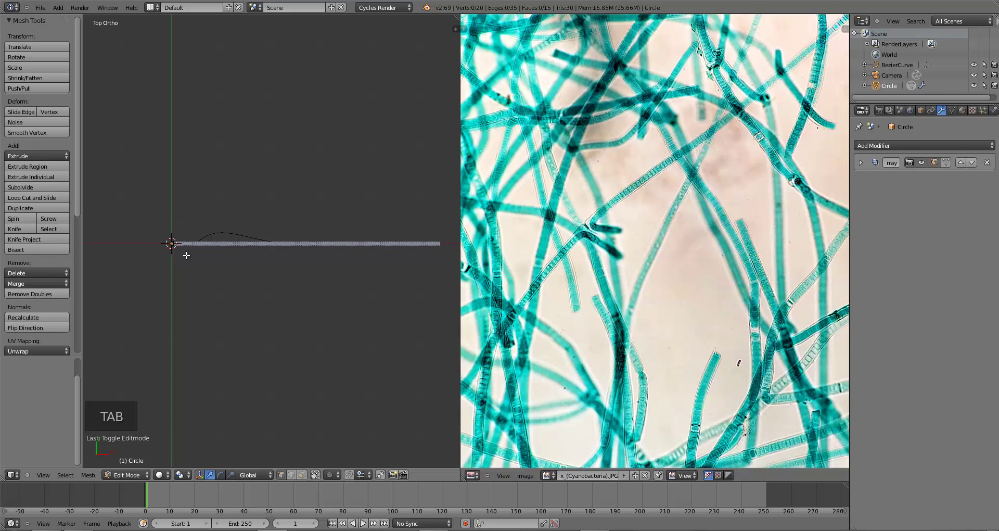
{"action": "key", "text": "Tab"}
{"action": "right_click", "coordinate": [250, 235]}
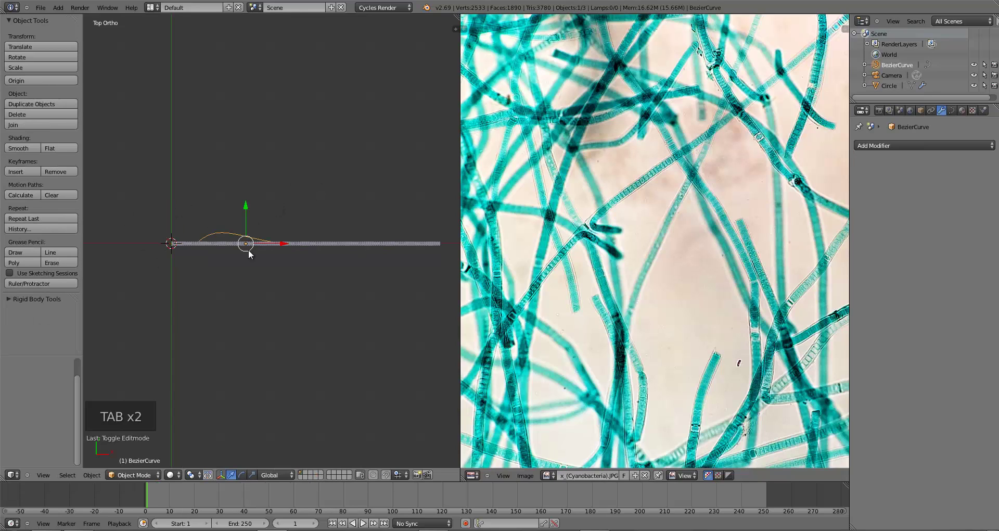
Move the Bezier curve about 1.45 units further along the X axis.
{"action": "middle_click_drag", "start_coordinate": [248, 248], "coordinate": [301, 254], "text": "shift"}
{"action": "scroll", "coordinate": [301, 254], "scroll_direction": "up", "scroll_amount": 5}
{"action": "middle_click_drag", "start_coordinate": [279, 284], "coordinate": [313, 288], "text": "shift"}
{"action": "scroll", "coordinate": [313, 288], "scroll_direction": "down", "scroll_amount": 5}
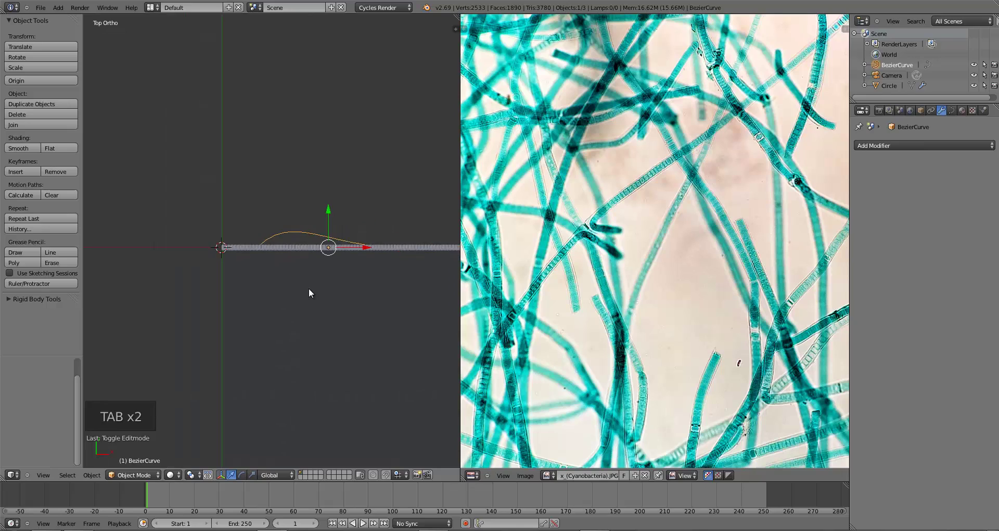
{"action": "scroll", "coordinate": [242, 267], "scroll_direction": "down", "scroll_amount": 3, "text": "ctrl"}
{"action": "key", "text": "g"}
{"action": "key", "text": "x"}
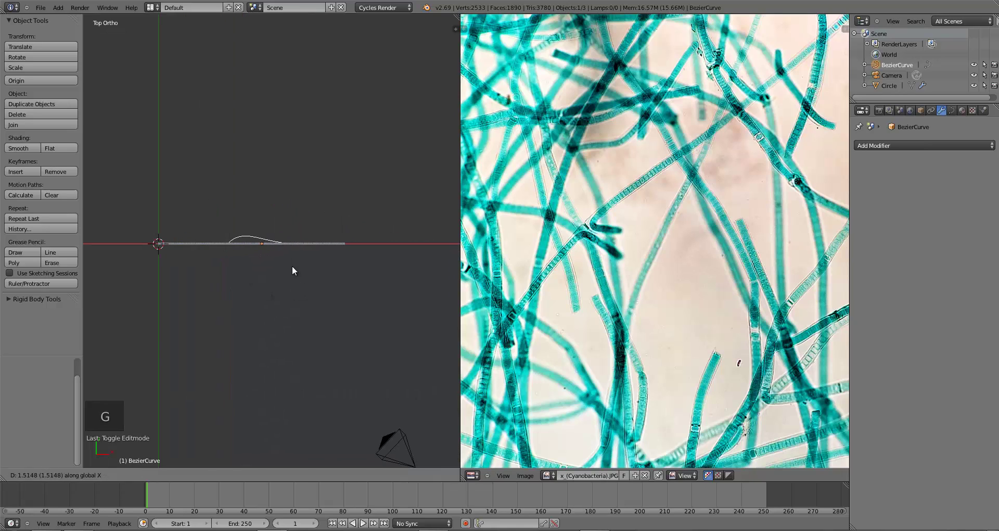
{"action": "left_click", "coordinate": [292, 265]}
Scale the curve by about 2.84 and shift it slightly along X so it starts at the strand's origin end.
{"action": "key", "text": "s"}
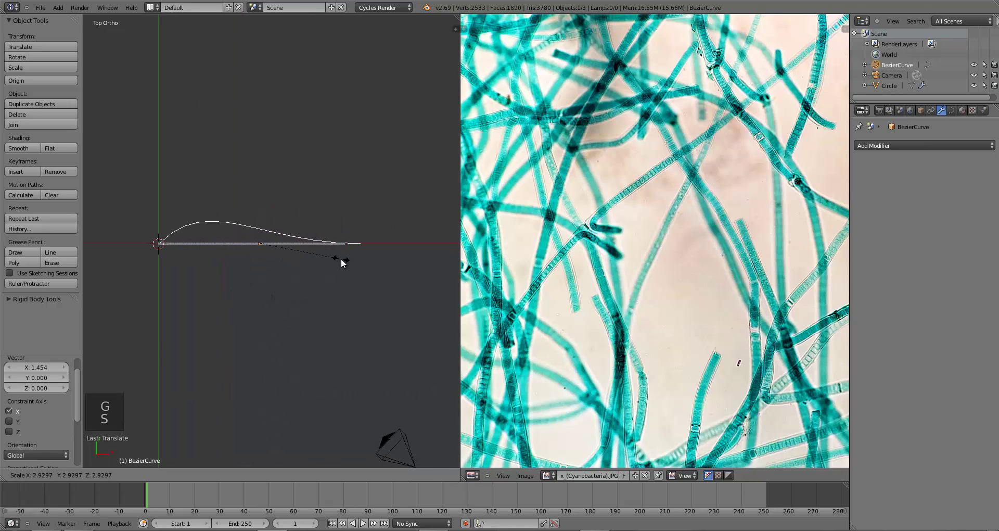
{"action": "left_click", "coordinate": [339, 256]}
{"action": "key", "text": "g"}
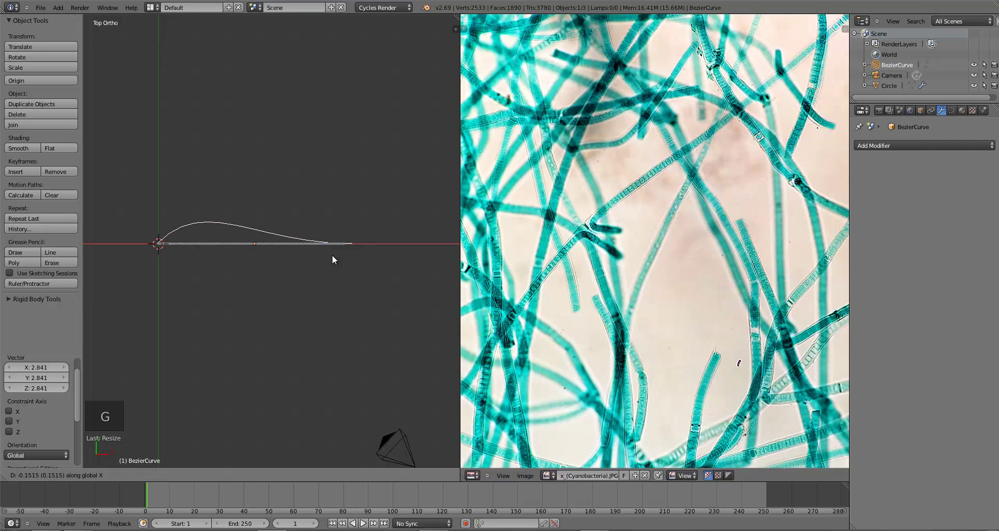
{"action": "left_click", "coordinate": [329, 254]}
Enter edit mode on the Bezier curve and select its start point.
{"action": "scroll", "coordinate": [307, 259], "scroll_direction": "down", "scroll_amount": 3, "text": "ctrl"}
{"action": "key", "text": "Tab"}
{"action": "right_click", "coordinate": [248, 245]}
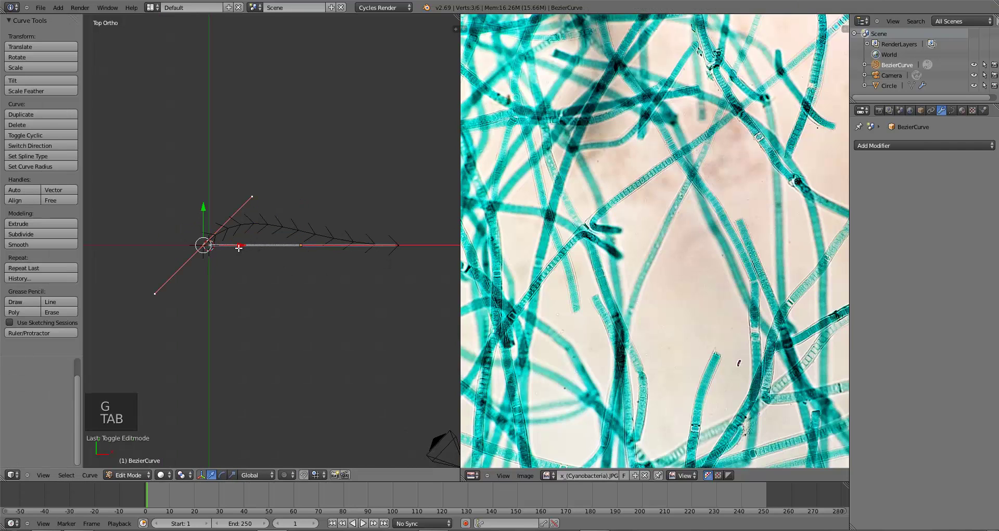
Examine how the strands bend and cross one another across the reference photo.
{"action": "key", "text": "alt+r"}
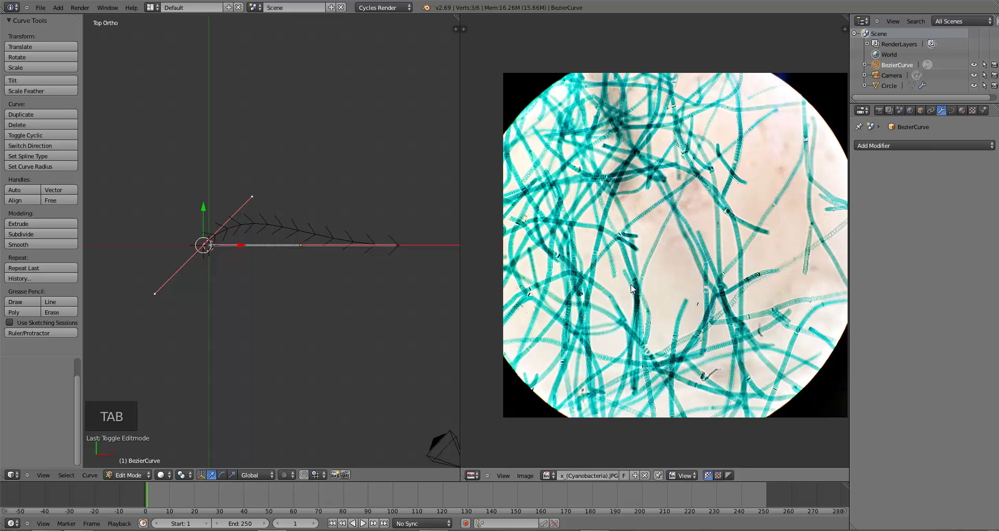
{"action": "scroll", "coordinate": [700, 301], "scroll_direction": "up", "scroll_amount": 1}
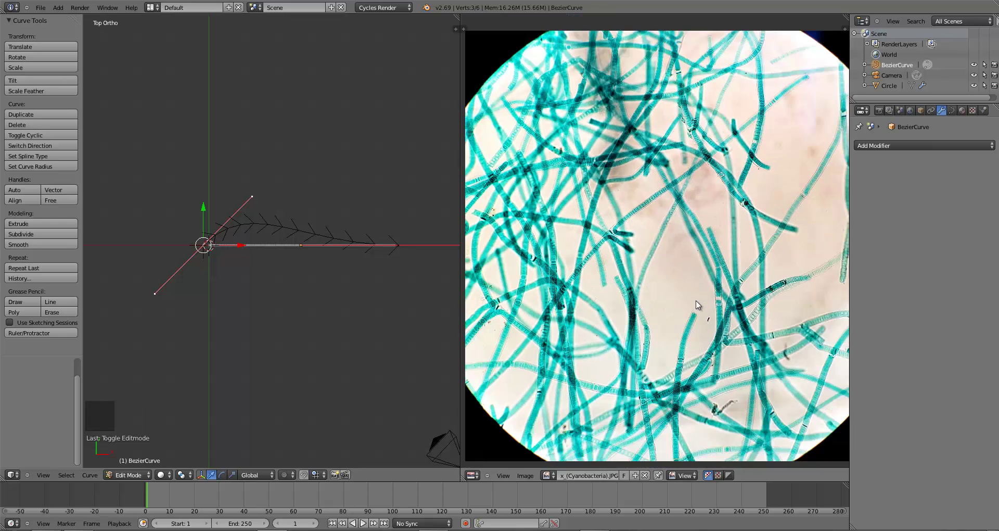
{"action": "scroll", "coordinate": [700, 302], "scroll_direction": "up", "scroll_amount": 1}
{"action": "middle_click_drag", "start_coordinate": [735, 329], "coordinate": [698, 329]}
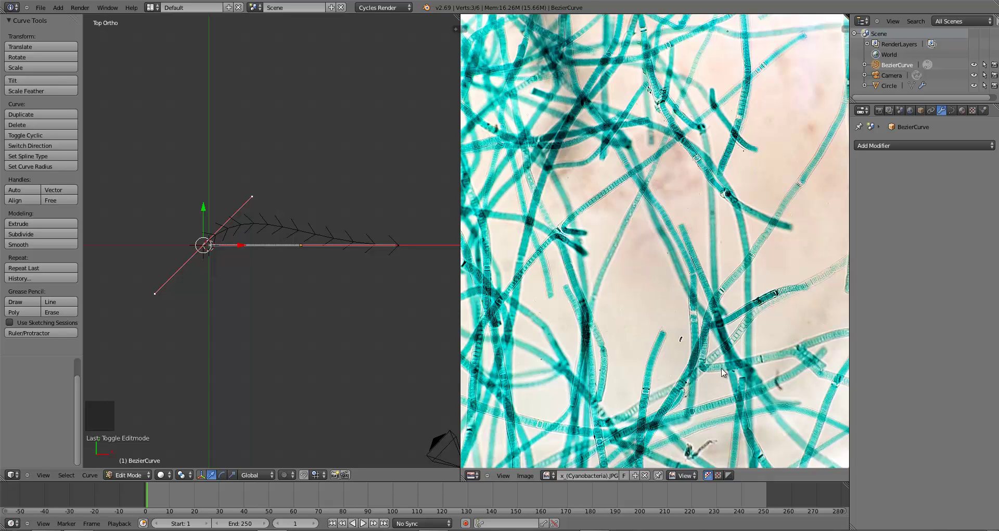
{"action": "middle_click_drag", "start_coordinate": [724, 370], "coordinate": [725, 304]}
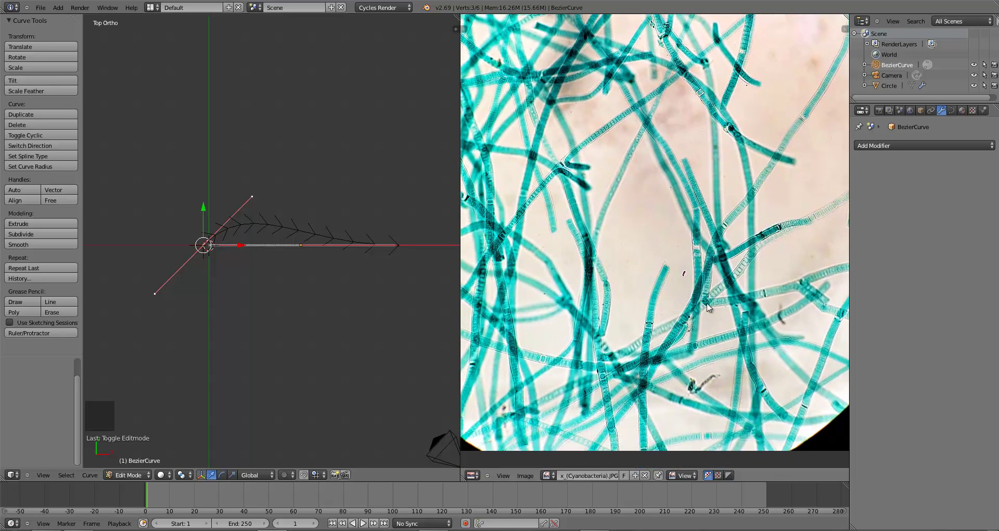
{"action": "middle_click_drag", "start_coordinate": [593, 258], "coordinate": [707, 211]}
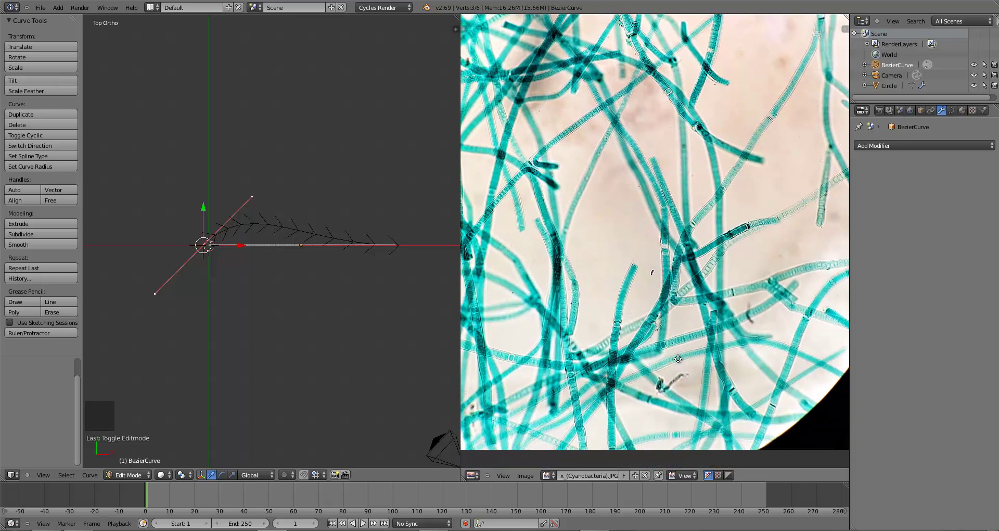
{"action": "scroll", "coordinate": [679, 359], "scroll_direction": "up", "scroll_amount": 2}
{"action": "middle_click_drag", "start_coordinate": [679, 359], "coordinate": [600, 337]}
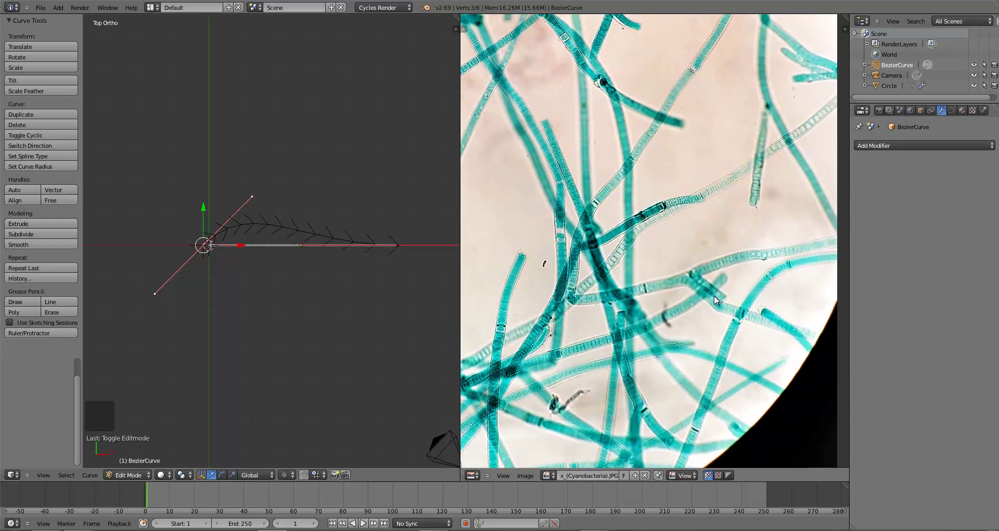
{"action": "scroll", "coordinate": [686, 309], "scroll_direction": "down", "scroll_amount": 4}
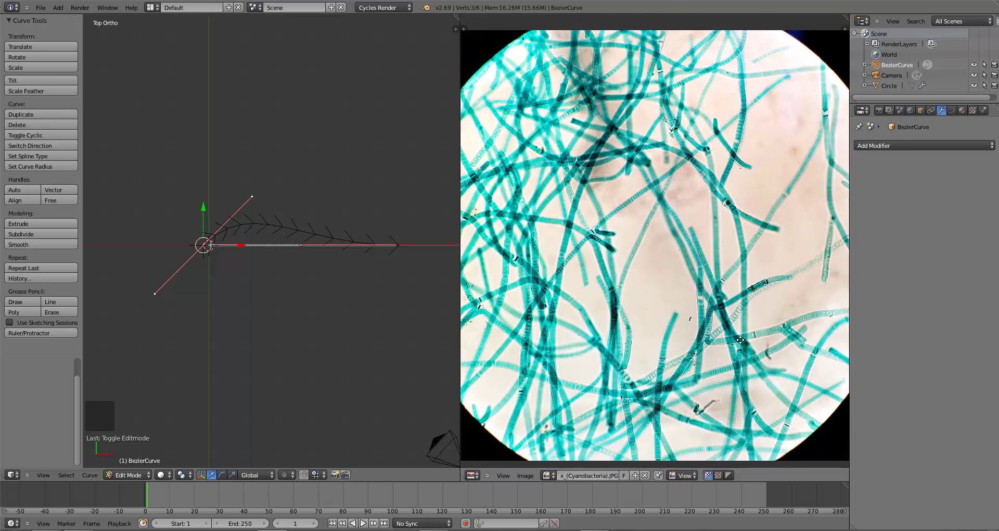
{"action": "scroll", "coordinate": [739, 340], "scroll_direction": "up", "scroll_amount": 3}
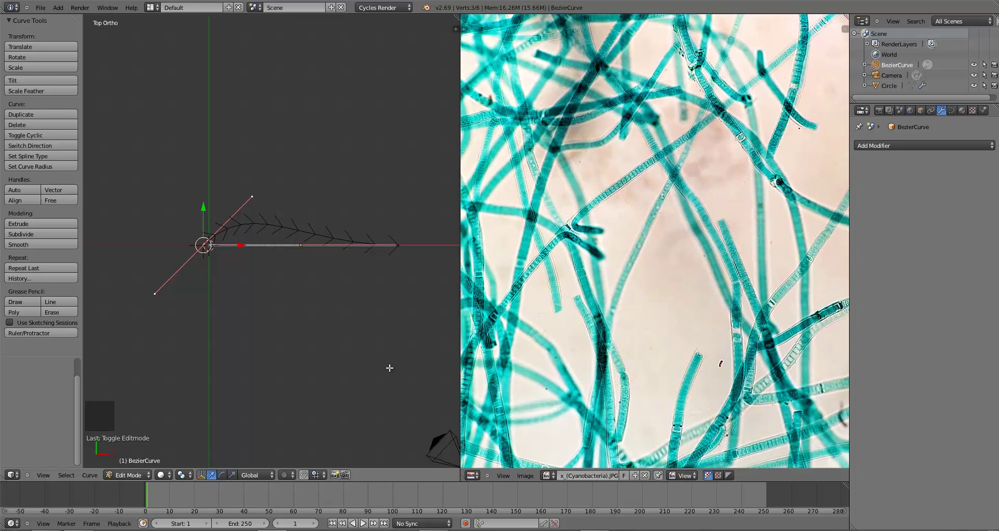
Move the curve's end point in stages, about 1.57 units up along Y and 0.41 units back along X.
{"action": "scroll", "coordinate": [308, 301], "scroll_direction": "down", "scroll_amount": 4}
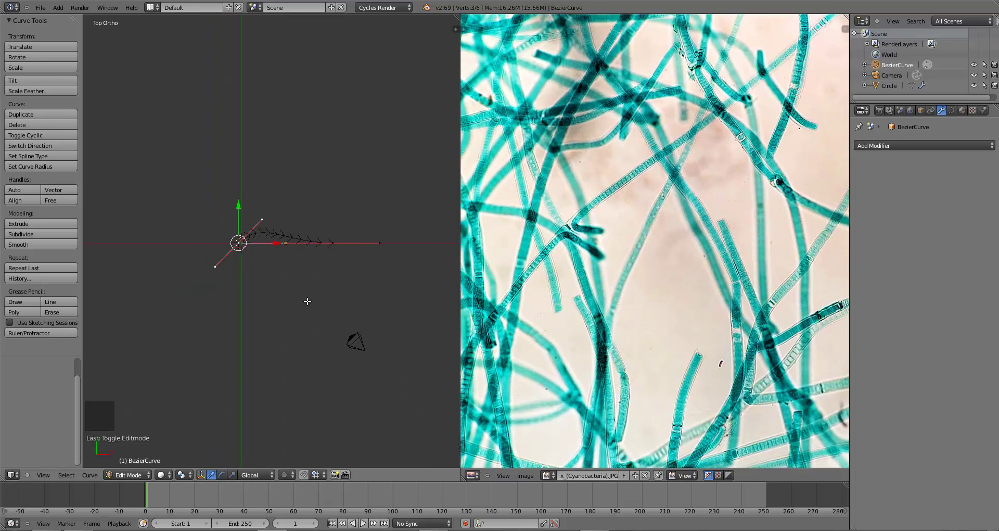
{"action": "right_click", "coordinate": [328, 245]}
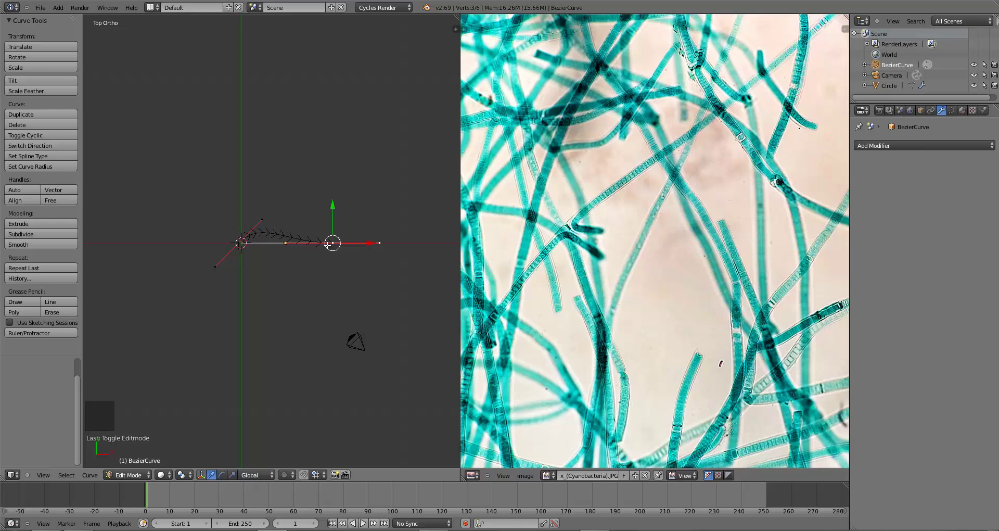
{"action": "key", "text": "g"}
{"action": "left_click", "coordinate": [375, 270]}
{"action": "scroll", "coordinate": [609, 338], "scroll_direction": "down", "scroll_amount": 3}
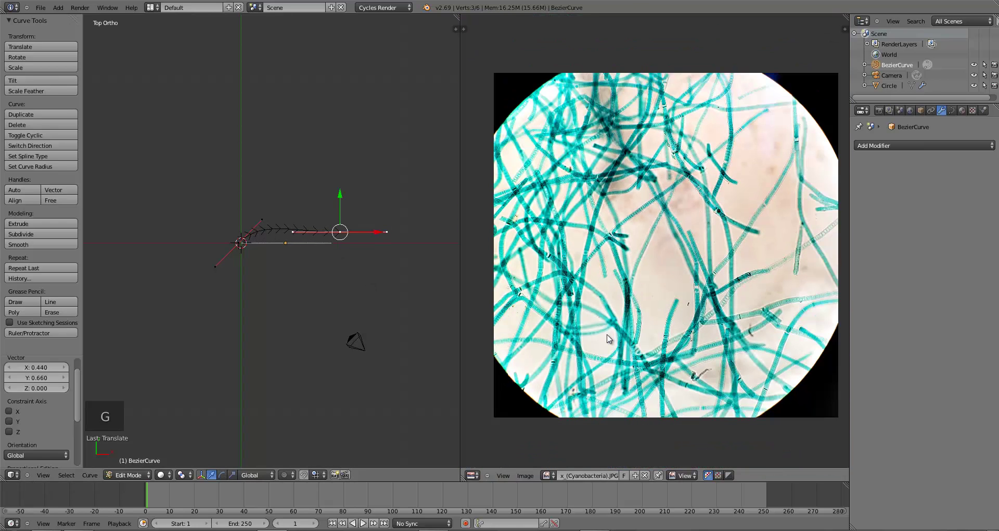
{"action": "key", "text": "g"}
{"action": "left_click", "coordinate": [347, 249]}
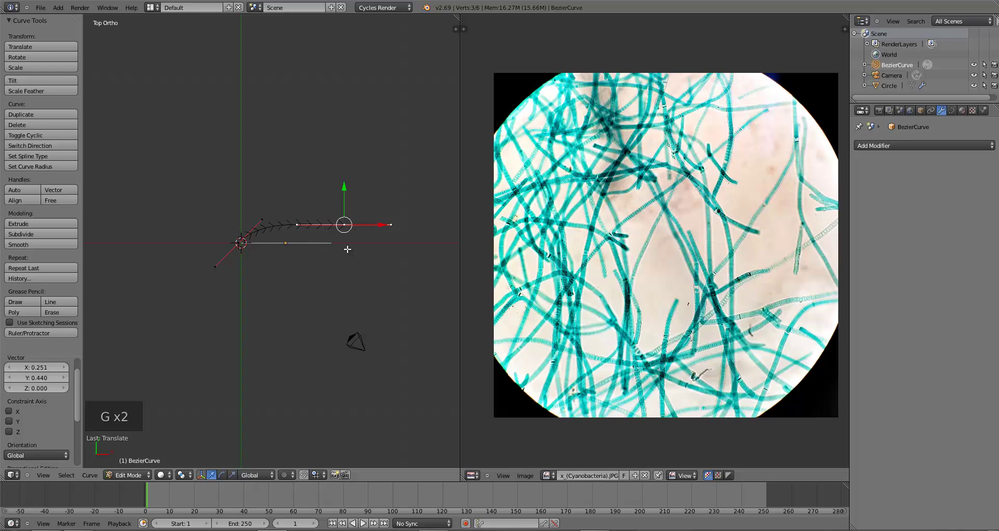
{"action": "key", "text": "g"}
{"action": "left_click", "coordinate": [310, 256]}
{"action": "scroll", "coordinate": [333, 270], "scroll_direction": "up", "scroll_amount": 3}
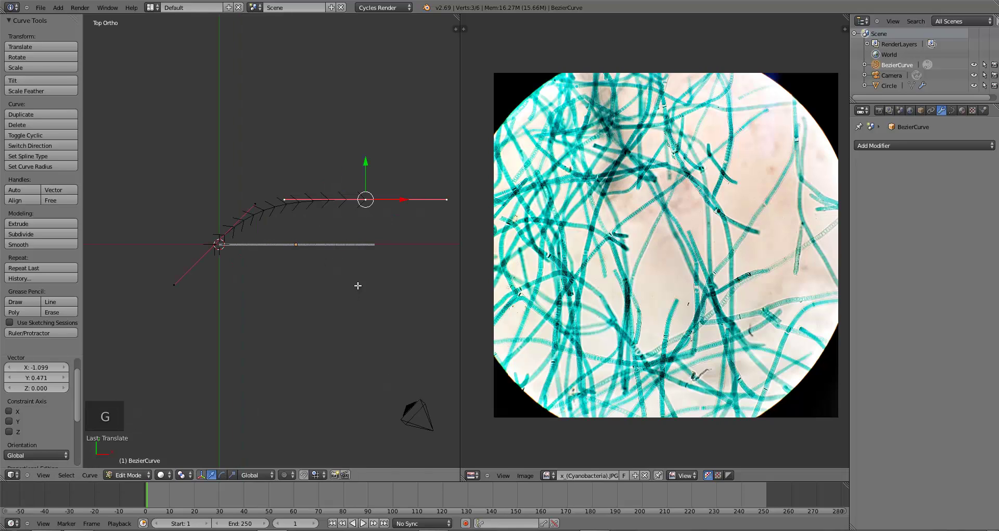
Resize and tilt the end point's handles downward, and move the point about -0.42 in X and 0.27 in Y.
{"action": "key", "text": "s"}
{"action": "left_click", "coordinate": [327, 283]}
{"action": "key", "text": "r"}
{"action": "left_click", "coordinate": [296, 265]}
{"action": "key", "text": "g"}
{"action": "left_click", "coordinate": [306, 260]}
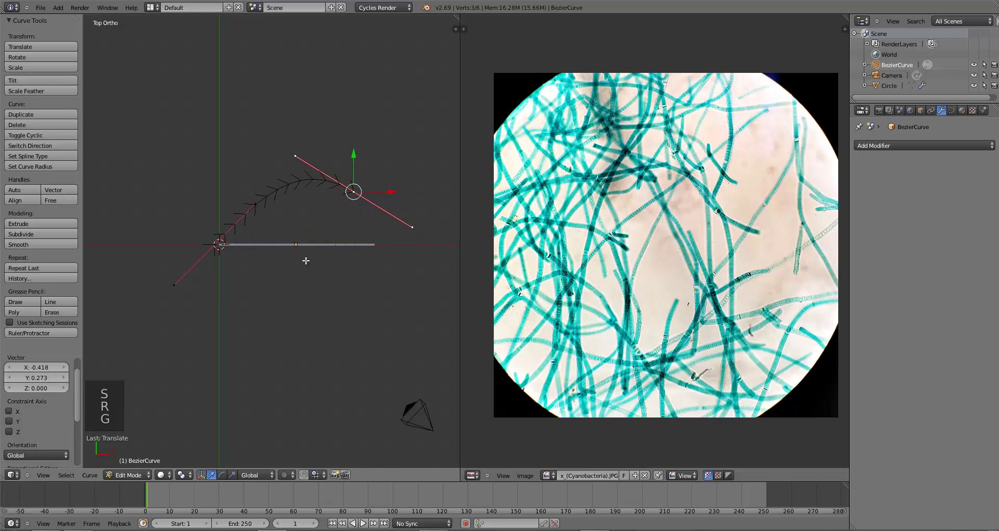
Extrude a third control point below the end point, rotate it about 24° and shrink its handles.
{"action": "key", "text": "e"}
{"action": "left_click", "coordinate": [413, 327]}
{"action": "key", "text": "r"}
{"action": "left_click", "coordinate": [396, 334]}
{"action": "key", "text": "s"}
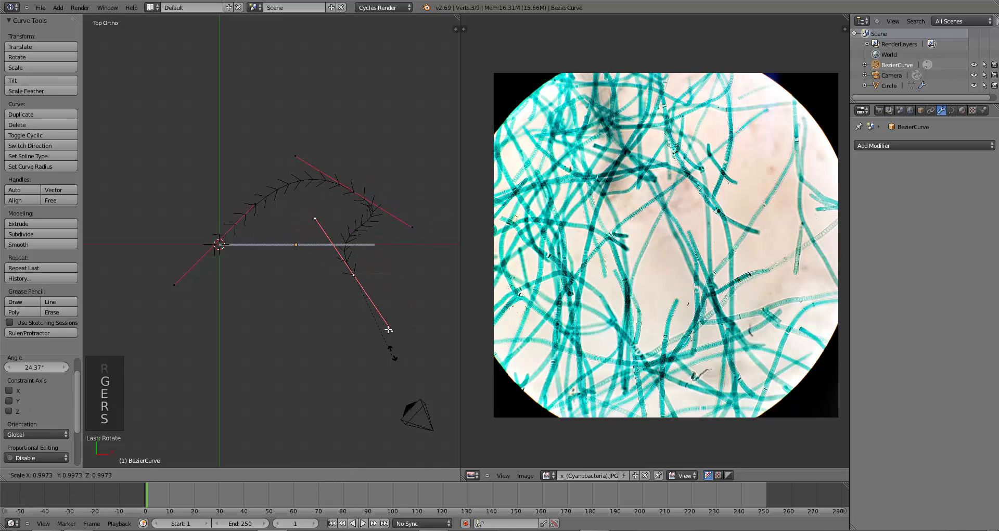
{"action": "left_click", "coordinate": [389, 329]}
Move the third point up and back to just above the strand, and rotate its handles to bend the curve backward.
{"action": "key", "text": "g"}
{"action": "left_click", "coordinate": [342, 283]}
{"action": "key", "text": "r"}
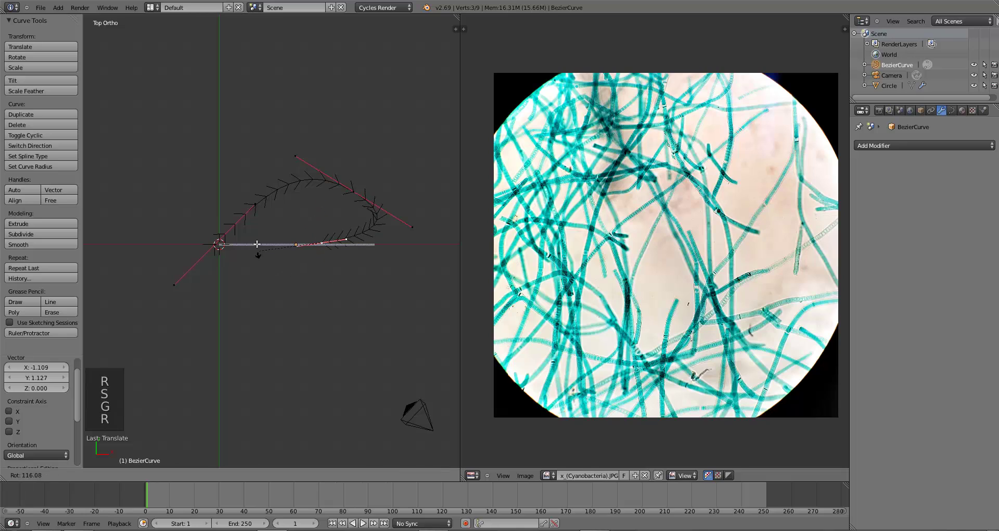
{"action": "left_click", "coordinate": [310, 263]}
{"action": "key", "text": "g"}
{"action": "left_click", "coordinate": [310, 261]}
{"action": "key", "text": "r"}
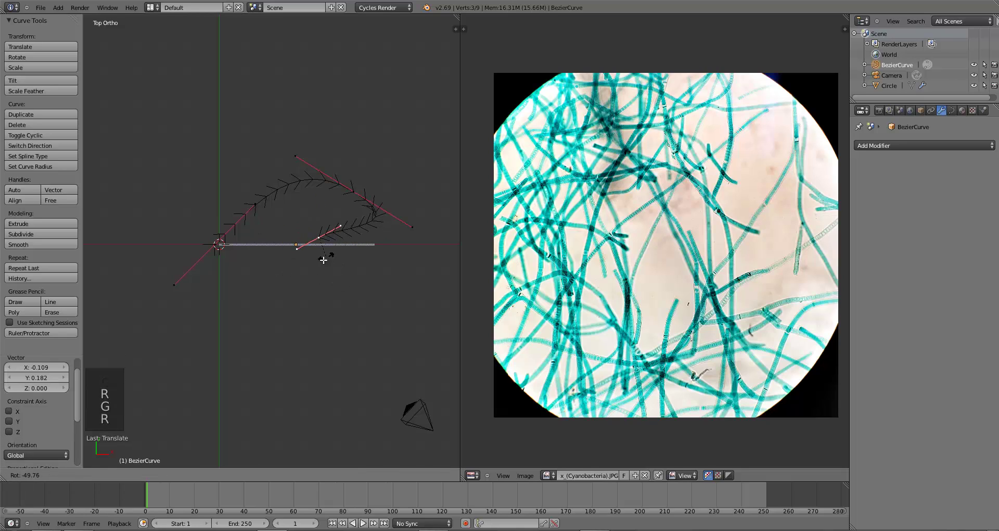
{"action": "left_click", "coordinate": [313, 259]}
Rotate the middle control point about 27.5°, scale its handles about 1.38 times, and move it -1.109 in X and 0.509 in Y.
{"action": "key", "text": "s"}
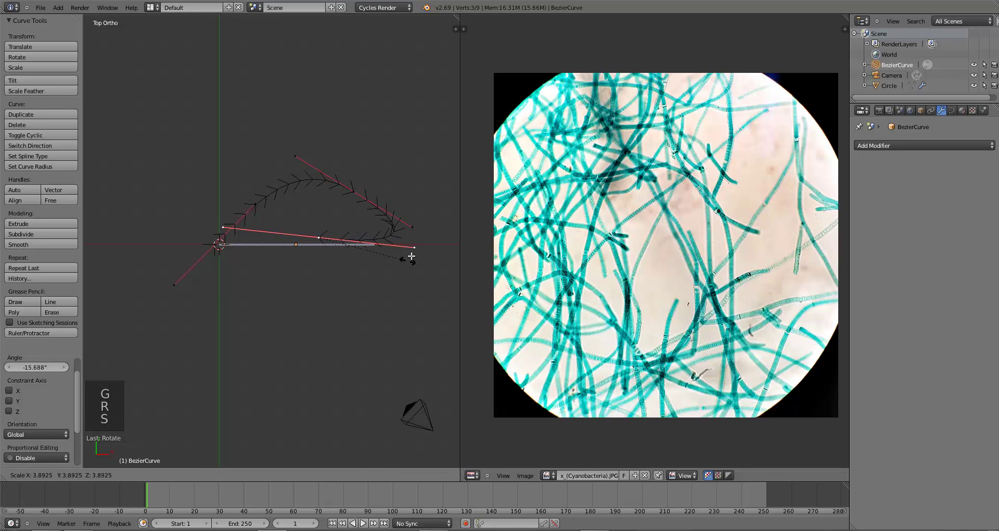
{"action": "right_click", "coordinate": [409, 259]}
{"action": "key", "text": "s"}
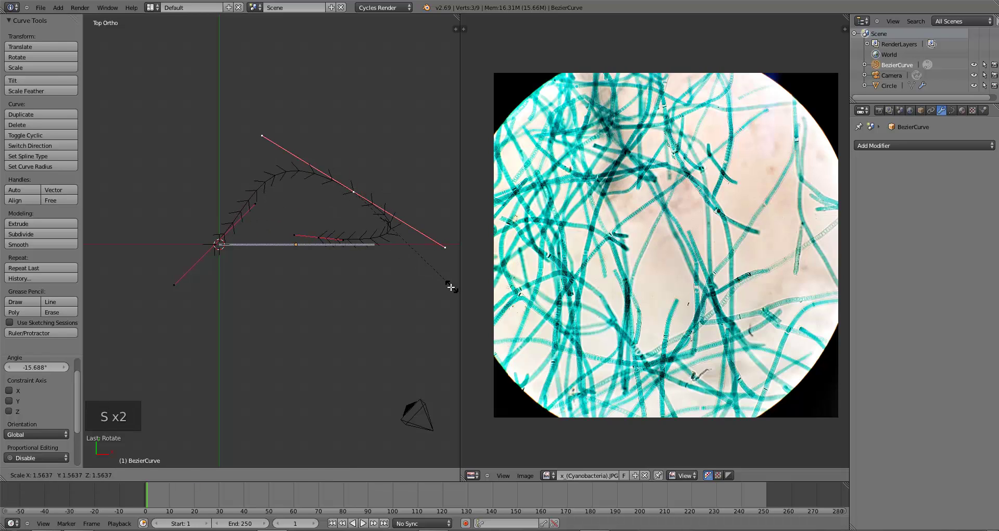
{"action": "key", "text": "r"}
{"action": "left_click", "coordinate": [368, 322]}
{"action": "key", "text": "s"}
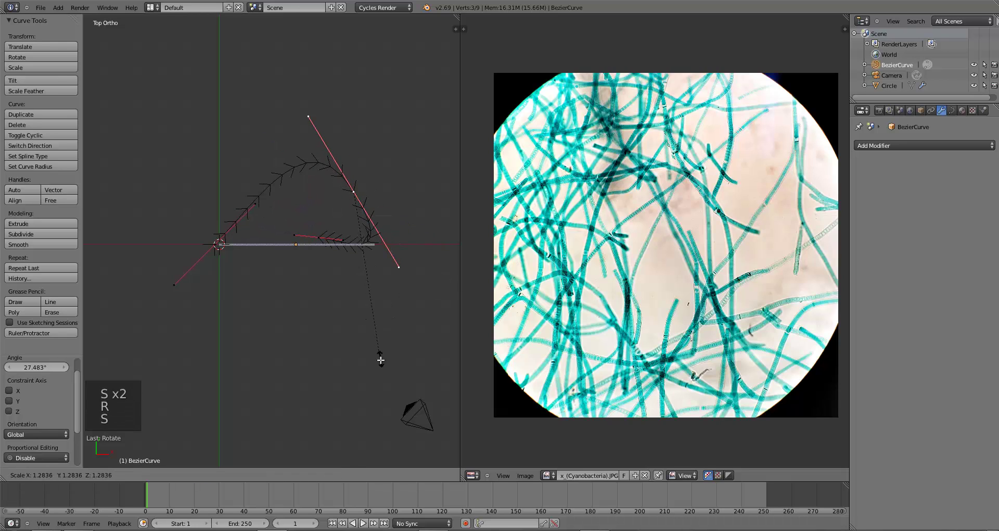
{"action": "left_click", "coordinate": [379, 357]}
{"action": "key", "text": "g"}
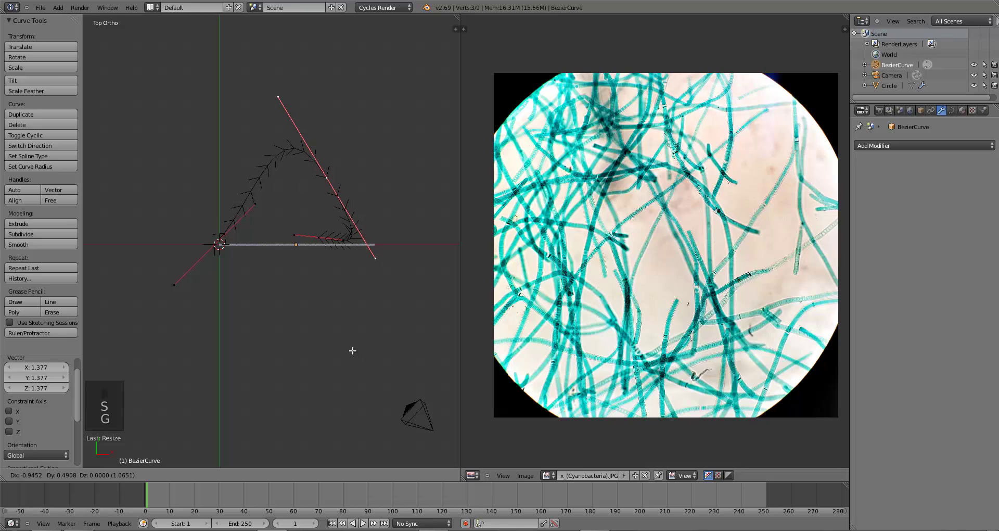
{"action": "left_click", "coordinate": [348, 350]}
Rotate and resize the handles of the curve's start point at the origin.
{"action": "right_click", "coordinate": [317, 237]}
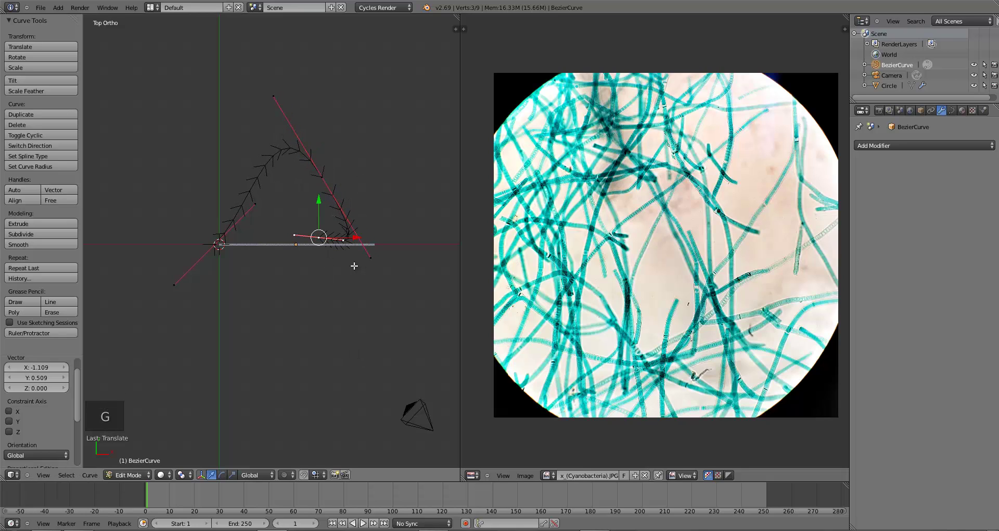
{"action": "key", "text": "g"}
{"action": "key", "text": "g"}
{"action": "key", "text": "r"}
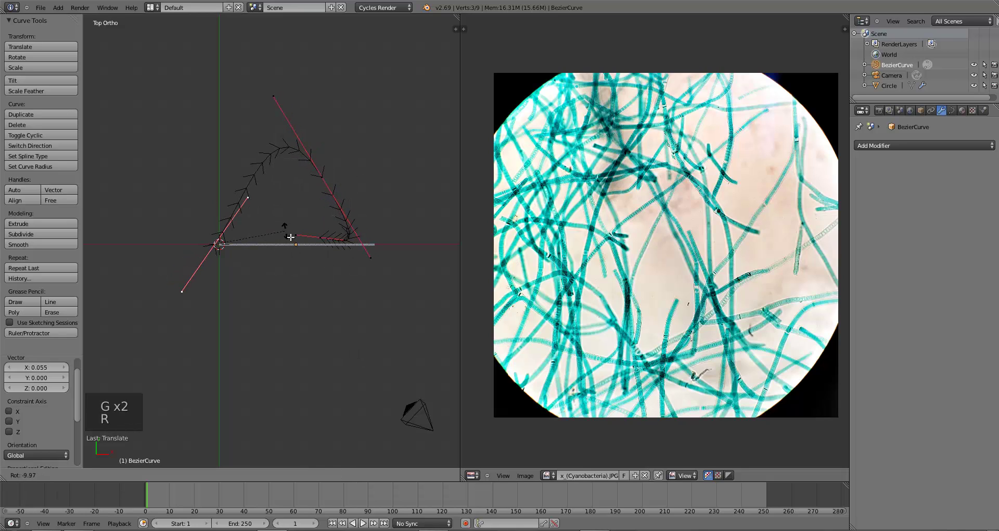
{"action": "key", "text": "s"}
{"action": "left_click", "coordinate": [326, 293]}
{"action": "key", "text": "Tab"}
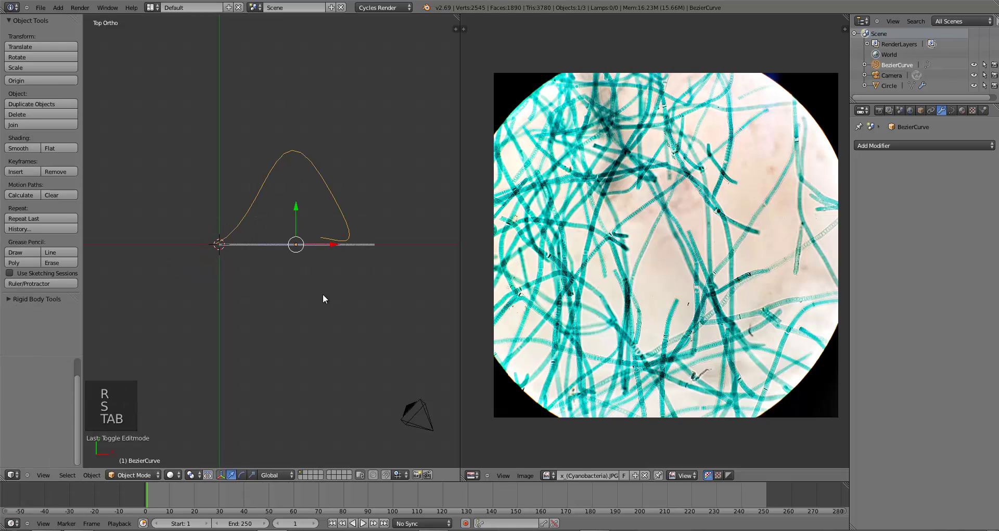
{"action": "scroll", "coordinate": [321, 304], "scroll_direction": "down", "scroll_amount": 4}
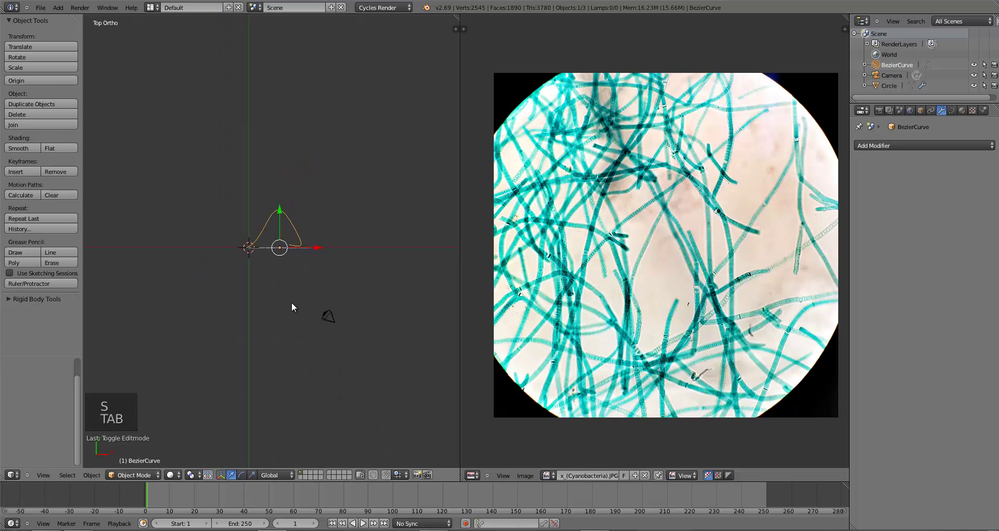
{"action": "scroll", "coordinate": [291, 305], "scroll_direction": "up", "scroll_amount": 5}
Move the curve's start point above and behind the strand's start, and rotate its handles to a flatter slope.
{"action": "key", "text": "Tab"}
{"action": "key", "text": "g"}
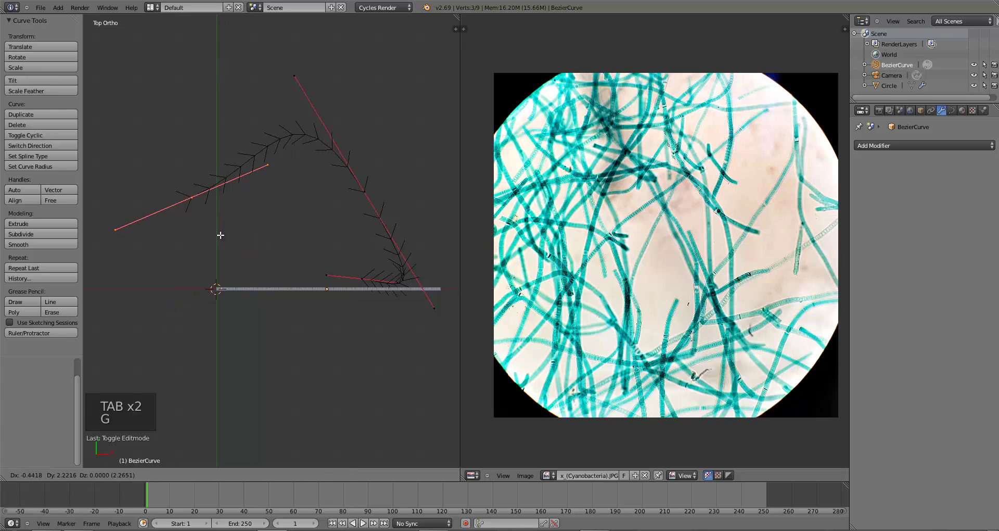
{"action": "left_click", "coordinate": [283, 267]}
{"action": "key", "text": "r"}
{"action": "key", "text": "g"}
{"action": "left_click", "coordinate": [272, 276]}
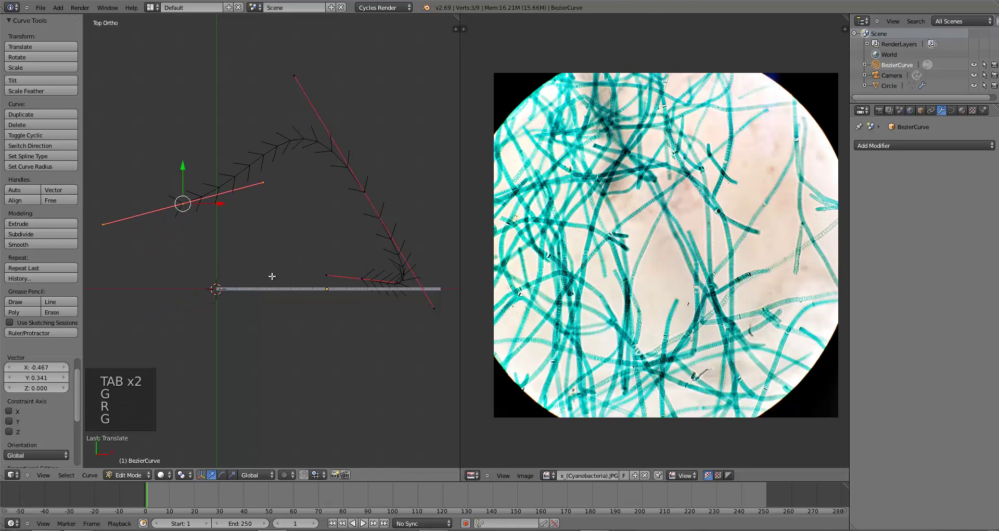
{"action": "key", "text": "a"}
{"action": "key", "text": "Tab"}
{"action": "scroll", "coordinate": [279, 301], "scroll_direction": "down", "scroll_amount": 3}
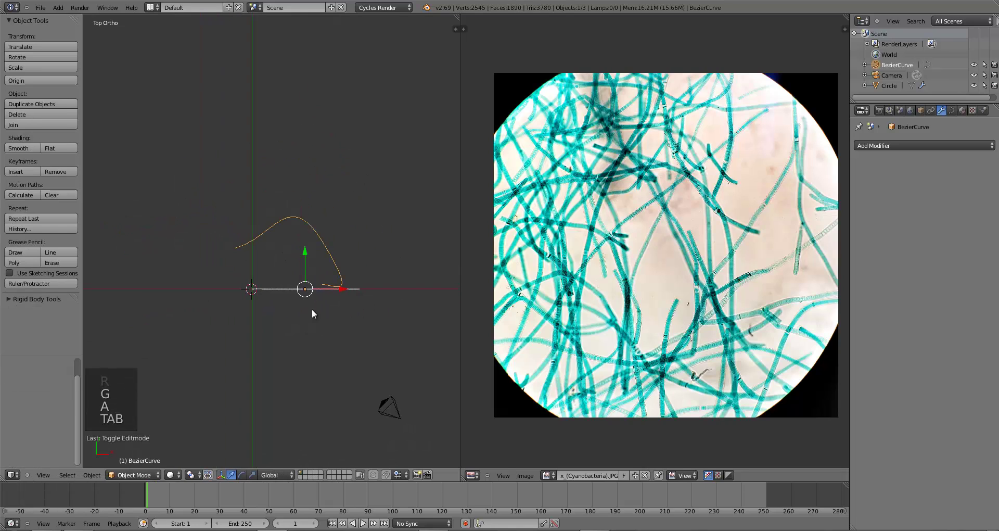
Move the whole curve about -0.419 in X and -1.728 in Y so it crosses the strand.
{"action": "key", "text": "g"}
{"action": "left_click", "coordinate": [303, 343]}
{"action": "scroll", "coordinate": [314, 330], "scroll_direction": "up", "scroll_amount": 4}
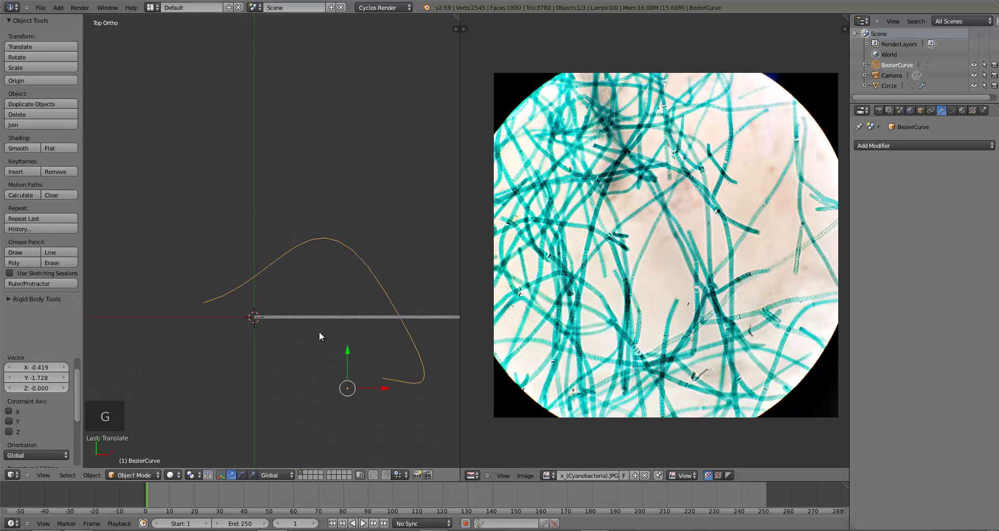
{"action": "middle_click_drag", "start_coordinate": [319, 331], "coordinate": [338, 314], "text": "shift"}
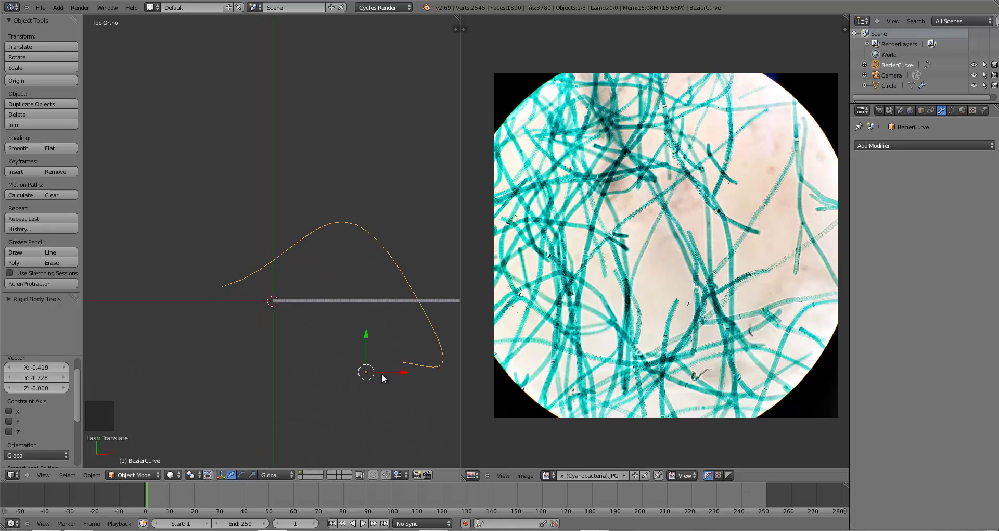
{"action": "middle_click_drag", "start_coordinate": [397, 341], "coordinate": [308, 288], "text": "shift"}
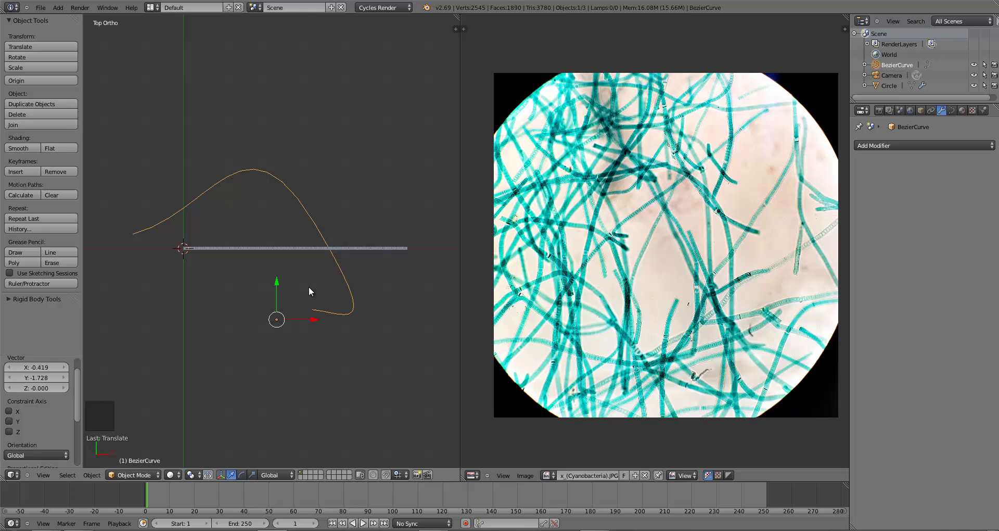
Snap the 3D cursor to the scene center.
{"action": "key", "text": "g"}
{"action": "left_click", "coordinate": [280, 318]}
{"action": "key", "text": "shift+s"}
{"action": "left_click", "coordinate": [180, 294]}
Snap the 3D cursor to the start control point of the Bezier curve.
{"action": "middle_click_drag", "start_coordinate": [190, 275], "coordinate": [298, 286], "text": "shift"}
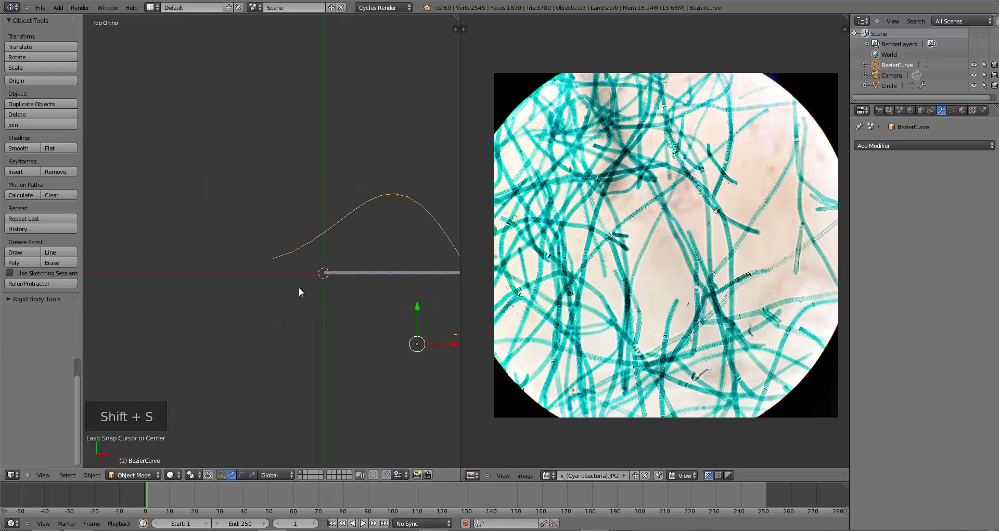
{"action": "scroll", "coordinate": [290, 288], "scroll_direction": "up", "scroll_amount": 4}
{"action": "key", "text": "Tab"}
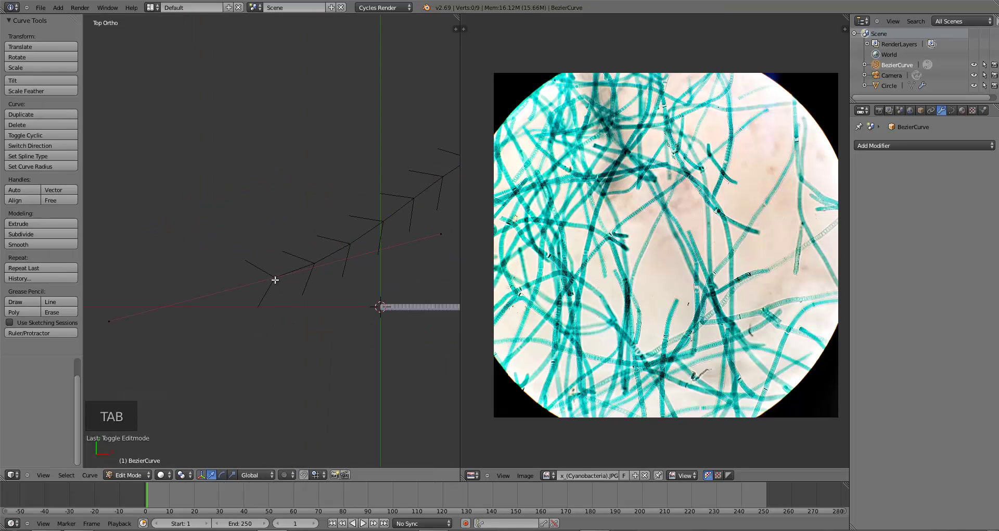
{"action": "right_click", "coordinate": [275, 279]}
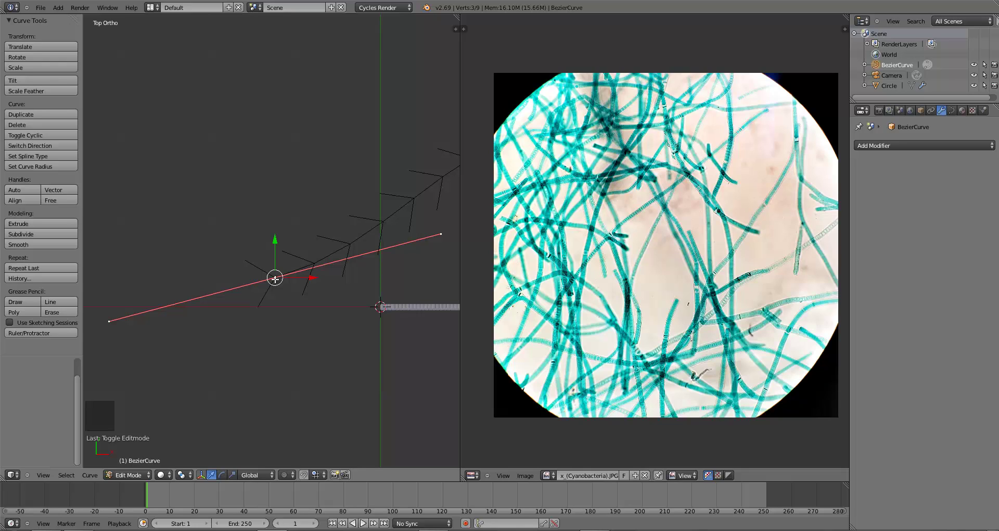
{"action": "key", "text": "shift+s"}
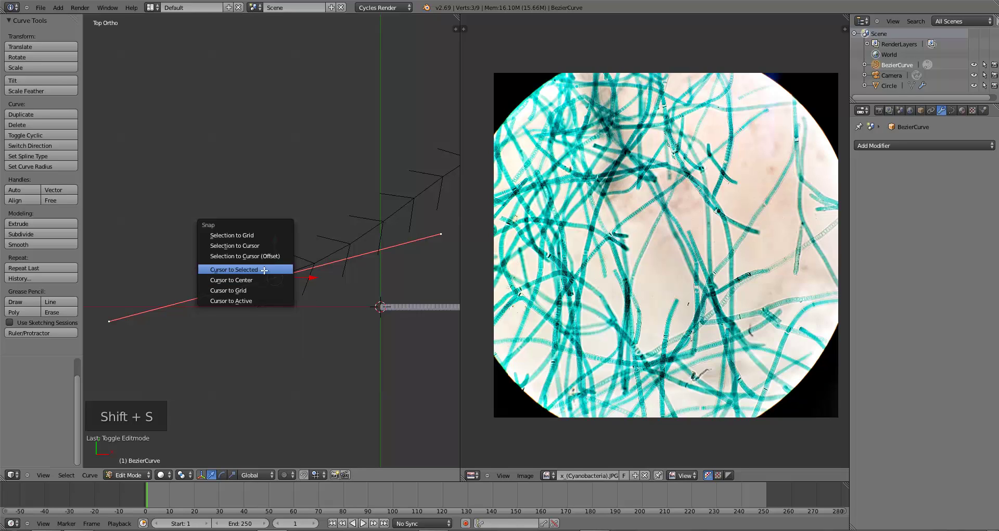
{"action": "left_click", "coordinate": [265, 269]}
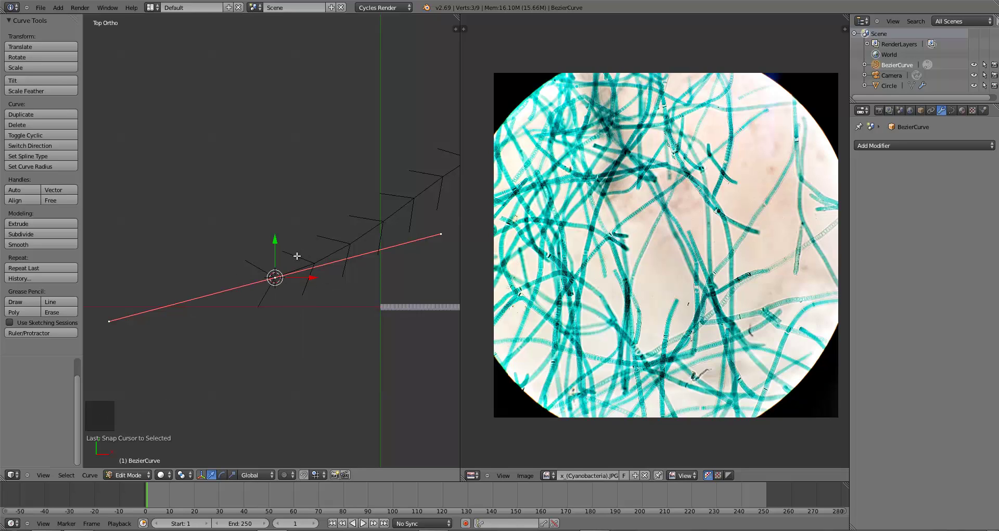
{"action": "key", "text": "Tab"}
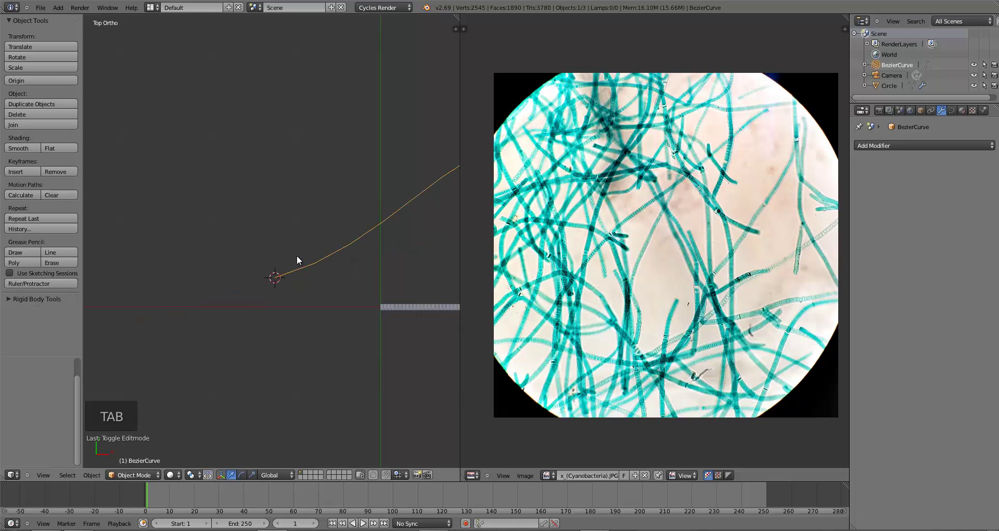
Set the curve's origin to the 3D cursor at its start point.
{"action": "key", "text": "ctrl+alt+shift+c"}
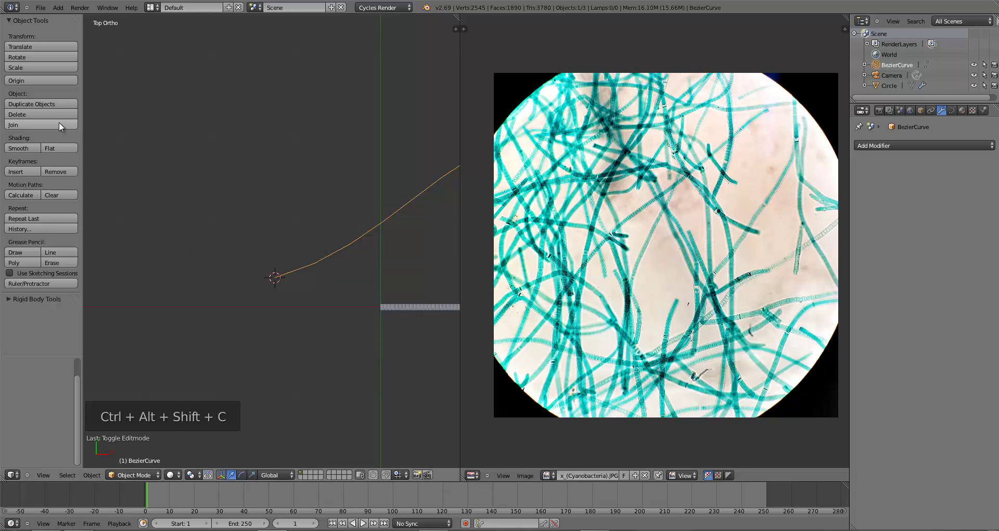
{"action": "left_click", "coordinate": [28, 80]}
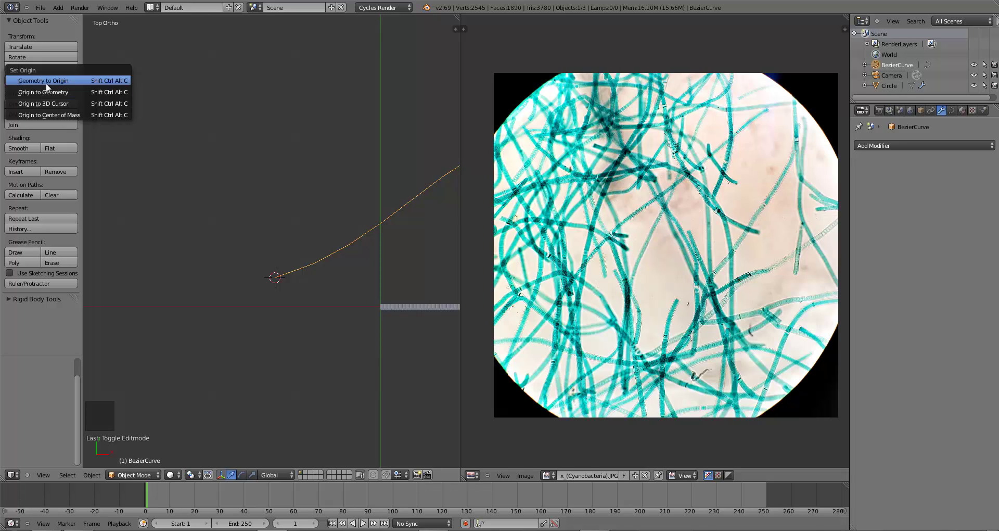
{"action": "left_click", "coordinate": [82, 100]}
{"action": "scroll", "coordinate": [311, 340], "scroll_direction": "down", "scroll_amount": 3}
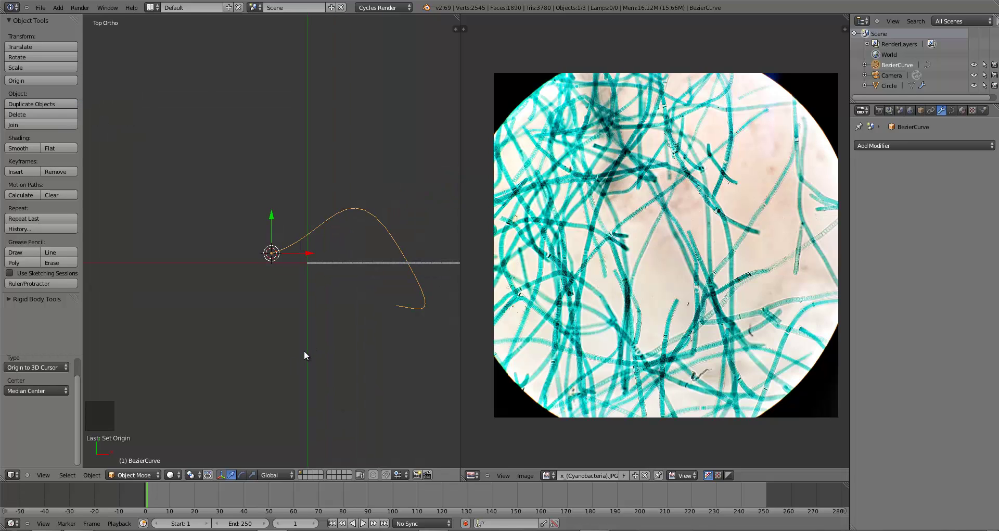
Return the 3D cursor to the scene center and keep the top view.
{"action": "key", "text": "shift+s"}
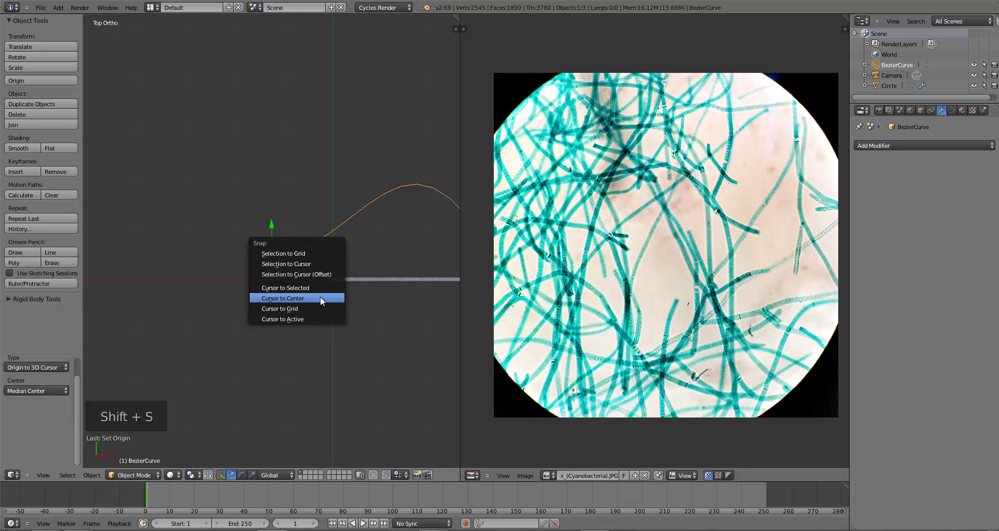
{"action": "left_click", "coordinate": [319, 296]}
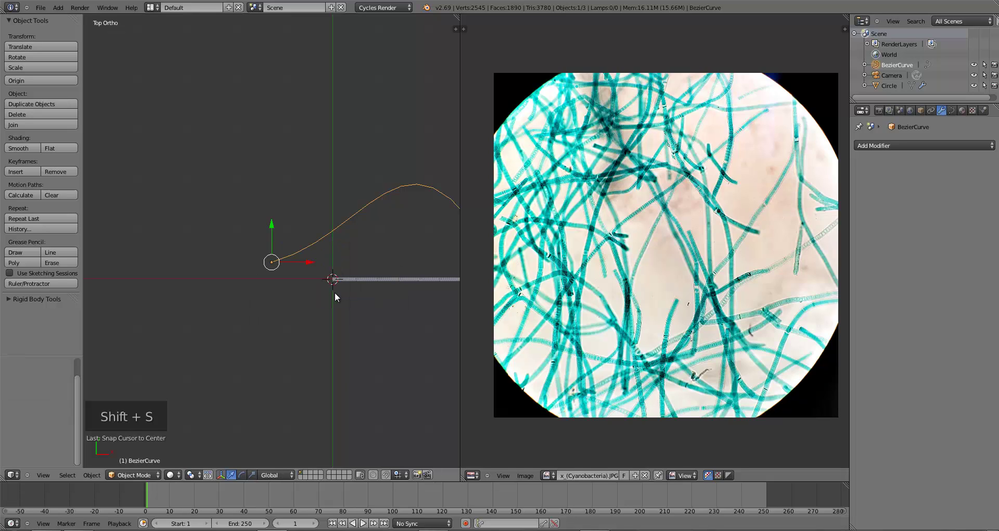
{"action": "middle_click_drag", "start_coordinate": [379, 330], "coordinate": [301, 328]}
{"action": "key", "text": "KP_7"}
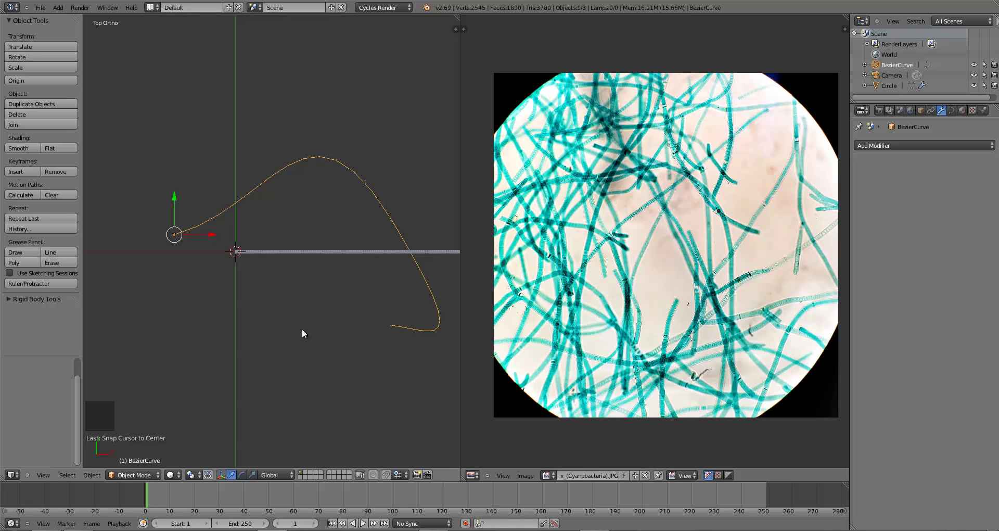
Add a Curve modifier to the arrayed tube strand.
{"action": "right_click", "coordinate": [342, 255]}
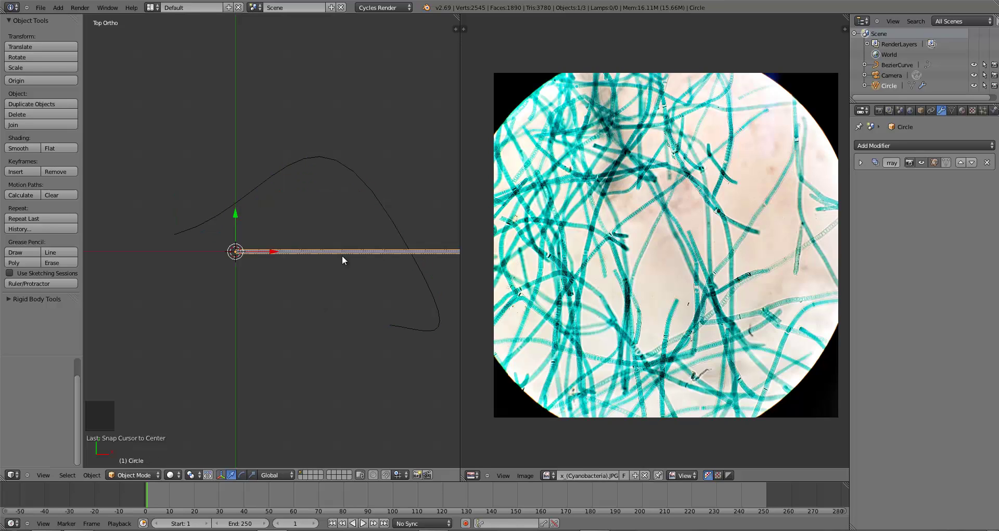
{"action": "left_click", "coordinate": [890, 146]}
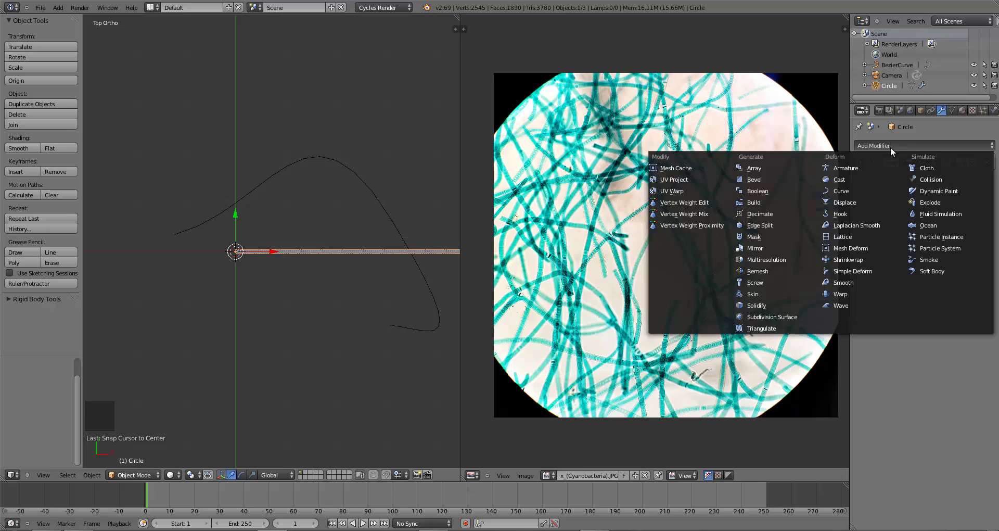
{"action": "left_click", "coordinate": [848, 193]}
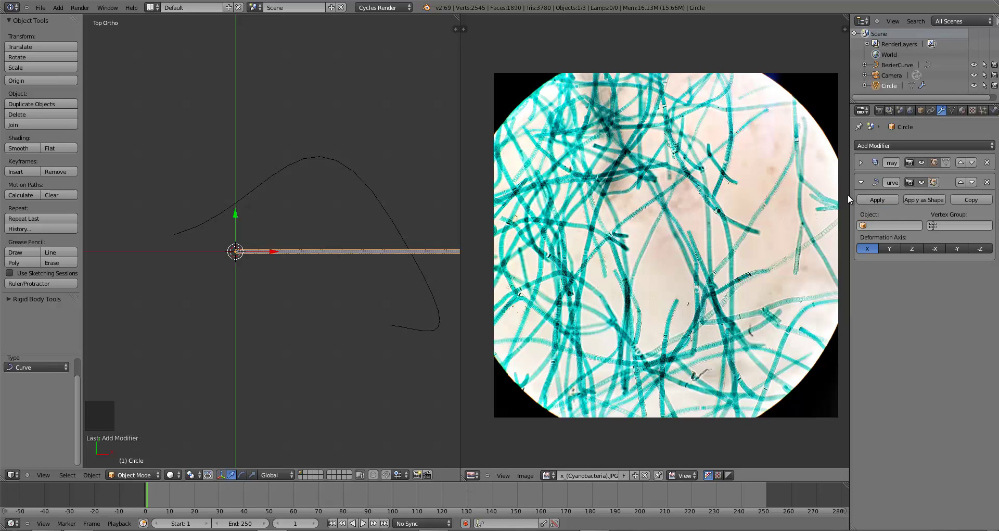
{"action": "left_click", "coordinate": [881, 224]}
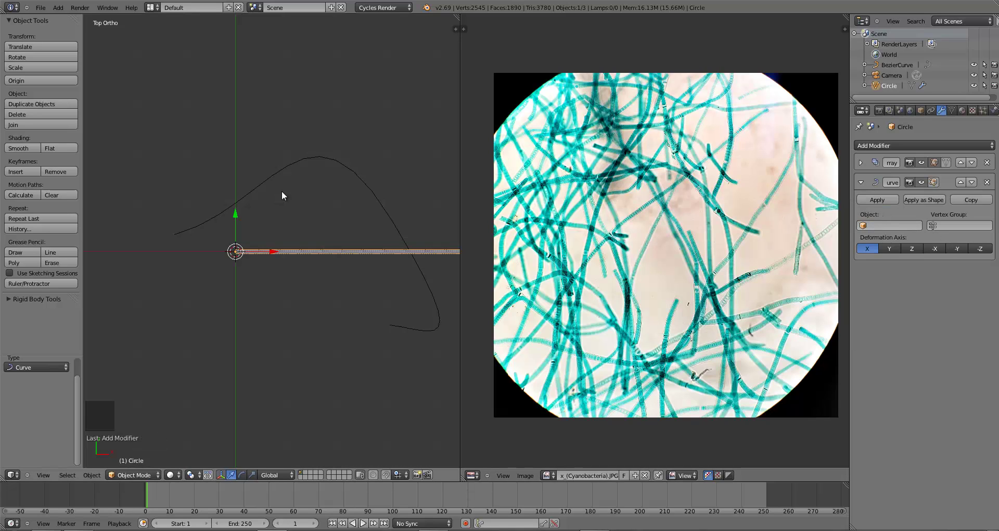
Rename the Bezier curve as 1 and reselect the tube strand.
{"action": "right_click", "coordinate": [282, 171]}
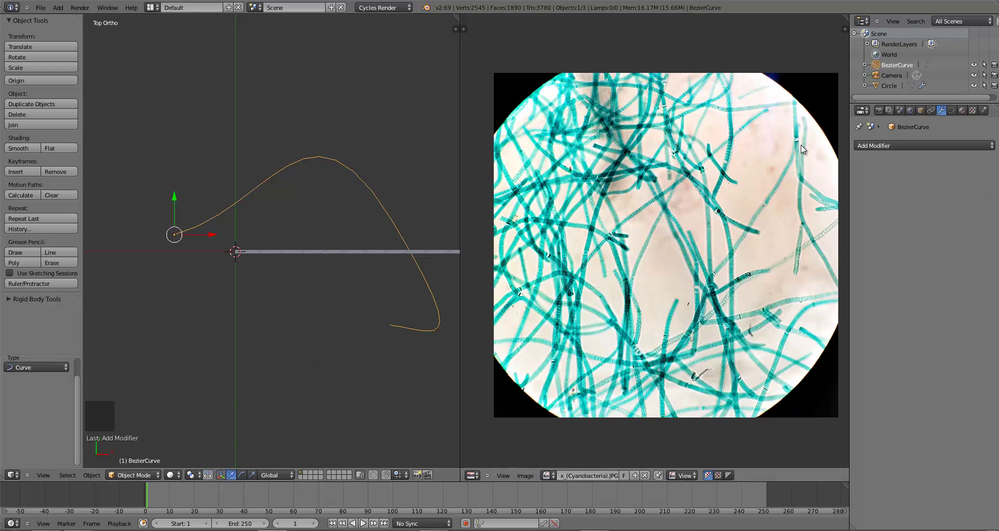
{"action": "key", "text": "n"}
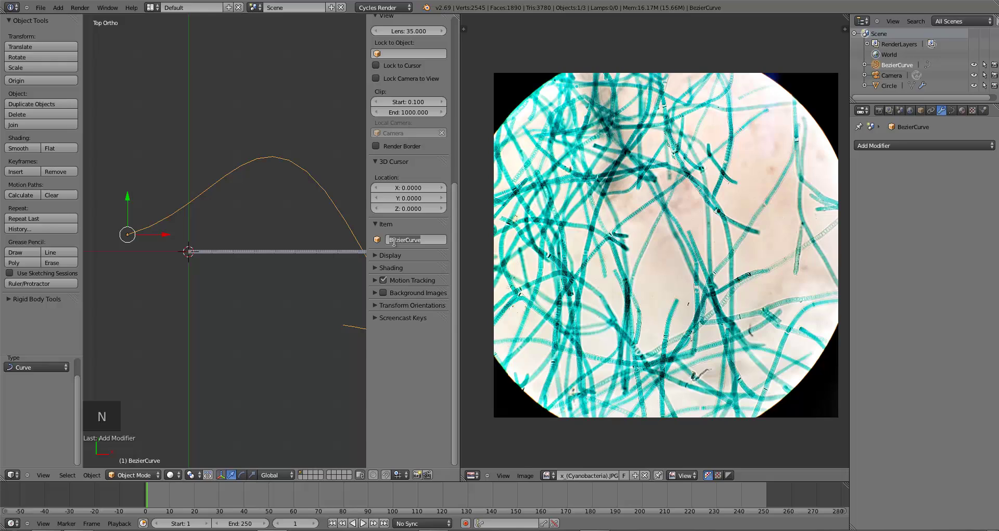
{"action": "type", "text": "1"}
{"action": "key", "text": "Return"}
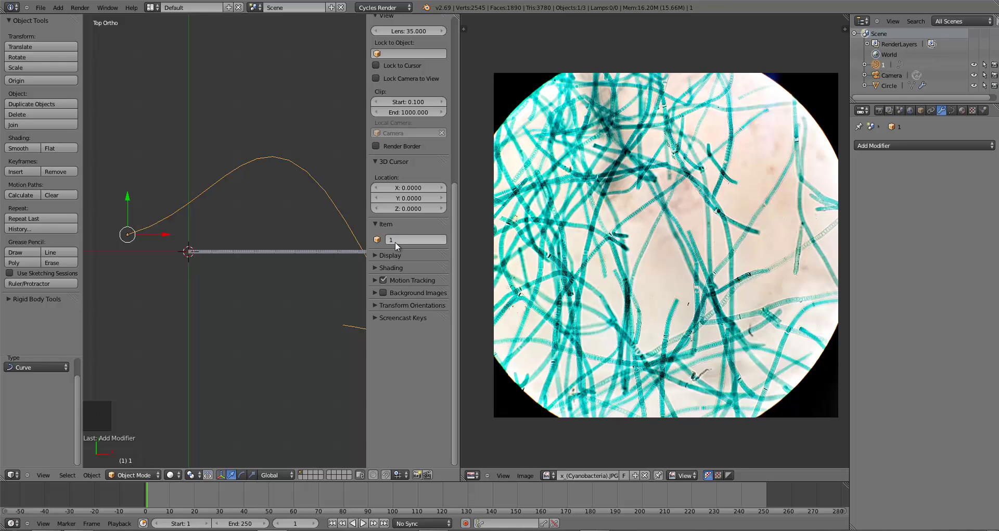
{"action": "key", "text": "n"}
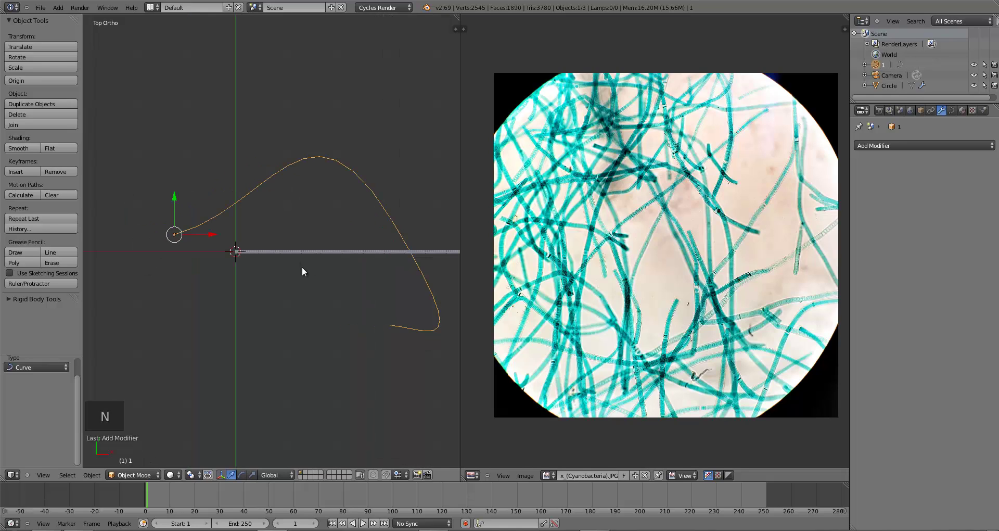
{"action": "right_click", "coordinate": [294, 252]}
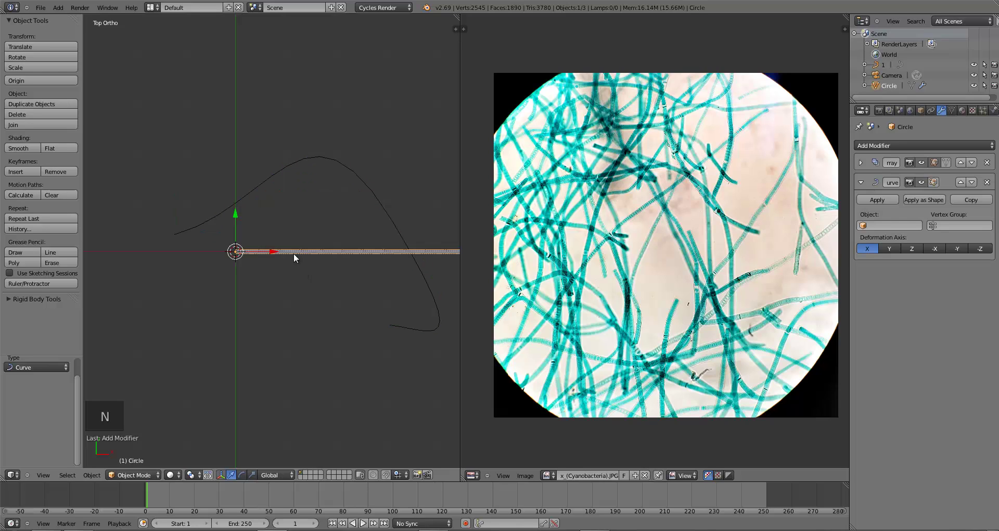
Rename the arrayed tube strand as 1.
{"action": "key", "text": "n"}
{"action": "left_click", "coordinate": [404, 240]}
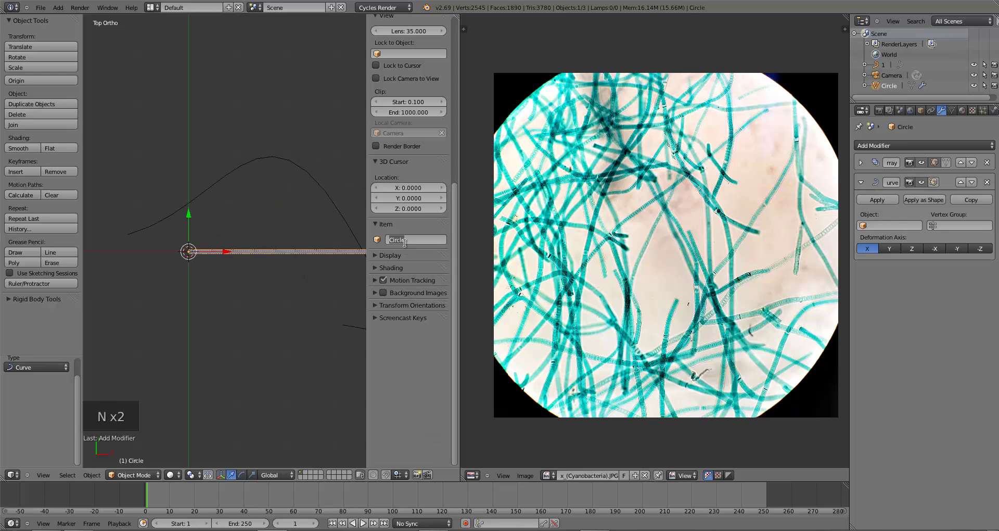
{"action": "type", "text": "1"}
{"action": "key", "text": "Return"}
{"action": "key", "text": "n"}
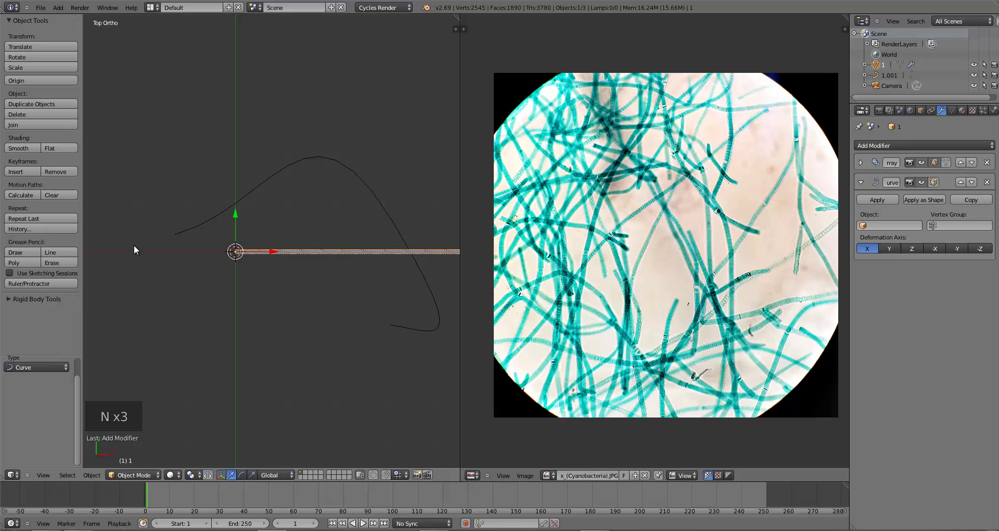
Select the Bezier curve and rename it as 1_a.
{"action": "right_click", "coordinate": [209, 228]}
{"action": "right_click", "coordinate": [269, 250]}
{"action": "right_click", "coordinate": [232, 203]}
{"action": "right_click", "coordinate": [264, 255]}
{"action": "right_click", "coordinate": [237, 201]}
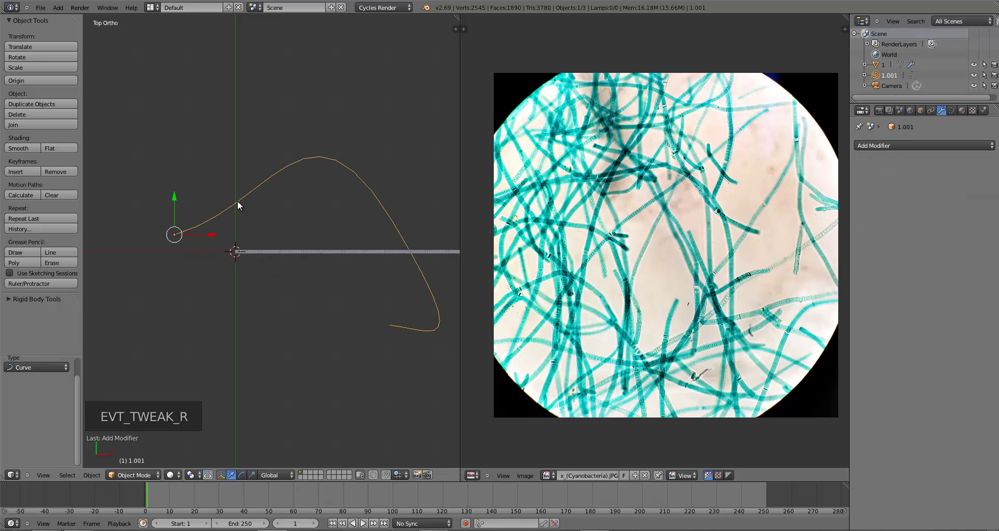
{"action": "key", "text": "n"}
{"action": "left_click", "coordinate": [413, 239]}
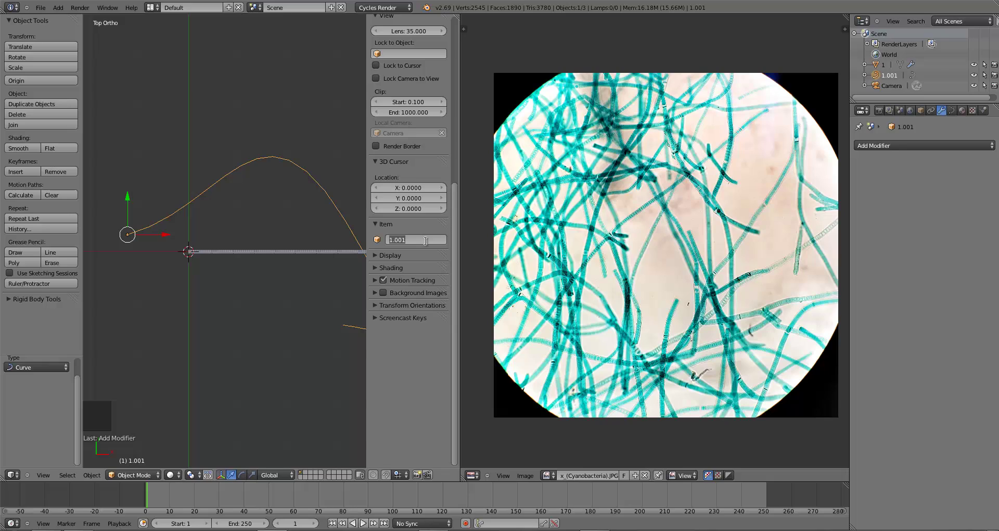
{"action": "type", "text": "1"}
{"action": "key", "text": "BackSpace"}
{"action": "key", "text": "BackSpace"}
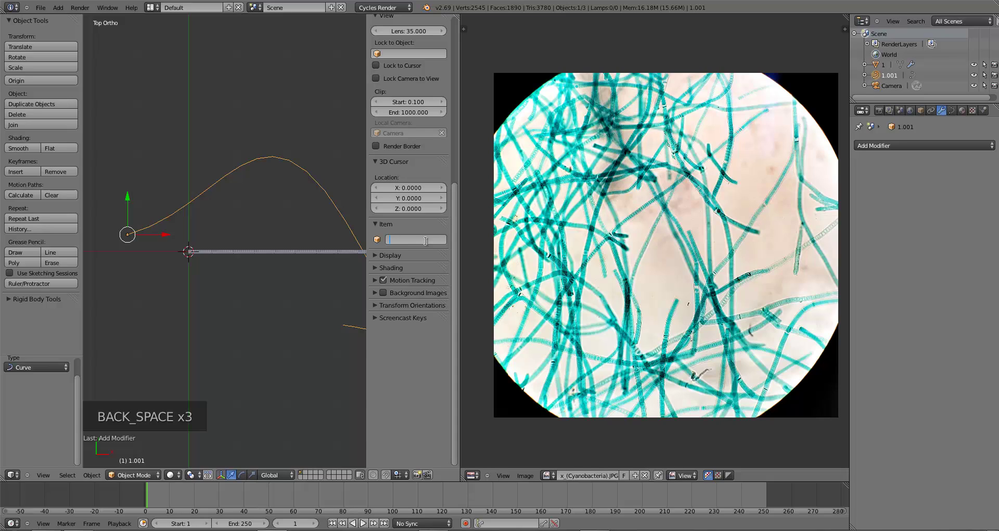
{"action": "type", "text": "1_a"}
{"action": "key", "text": "Return"}
{"action": "key", "text": "n"}
{"action": "scroll", "coordinate": [281, 280], "scroll_direction": "down", "scroll_amount": 1}
Assign curve 1_a as the deforming object of the tube strand's Curve modifier.
{"action": "right_click", "coordinate": [272, 248]}
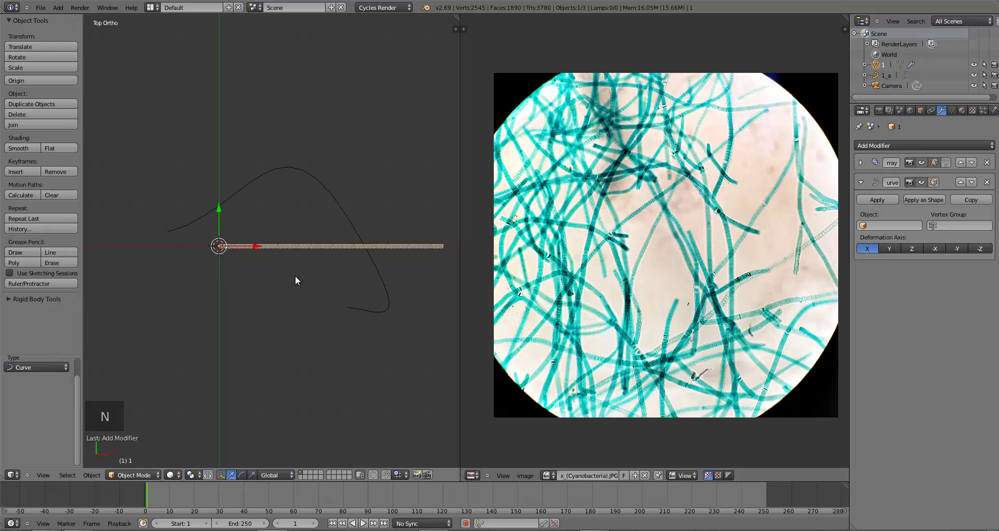
{"action": "scroll", "coordinate": [297, 276], "scroll_direction": "up", "scroll_amount": 1}
{"action": "left_click", "coordinate": [871, 226]}
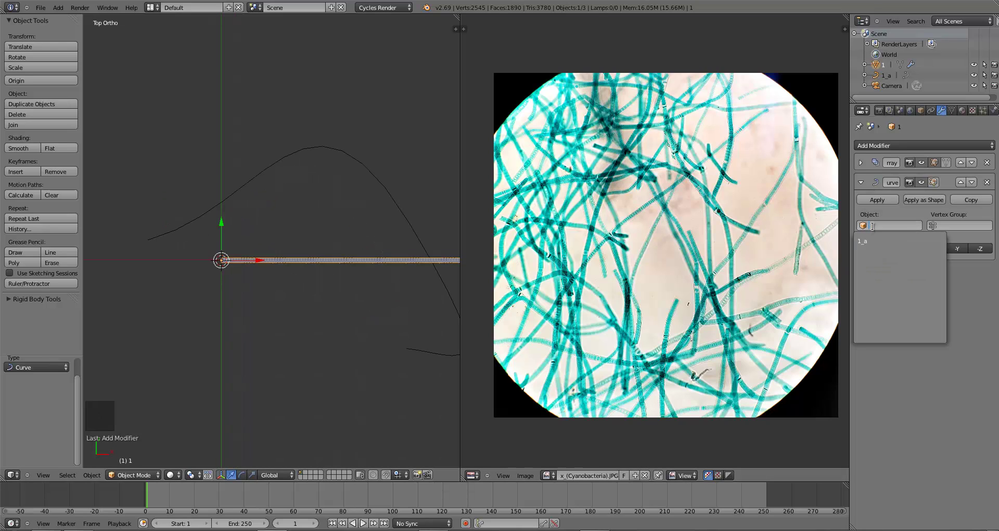
{"action": "left_click", "coordinate": [872, 240]}
Move the strand along and off the curve to test the deformation, finishing with its origin near the curve's start point.
{"action": "key", "text": "g"}
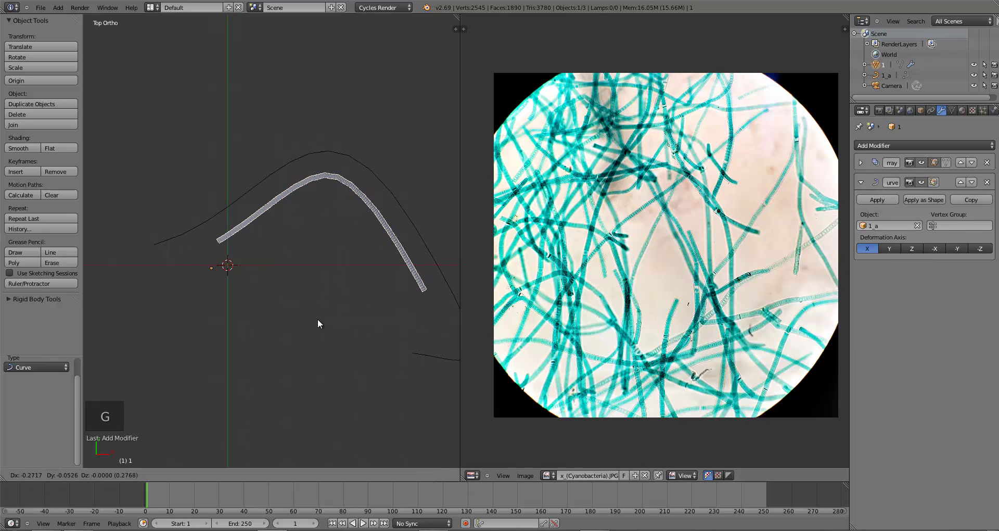
{"action": "left_click", "coordinate": [271, 292]}
{"action": "scroll", "coordinate": [336, 314], "scroll_direction": "down", "scroll_amount": 3}
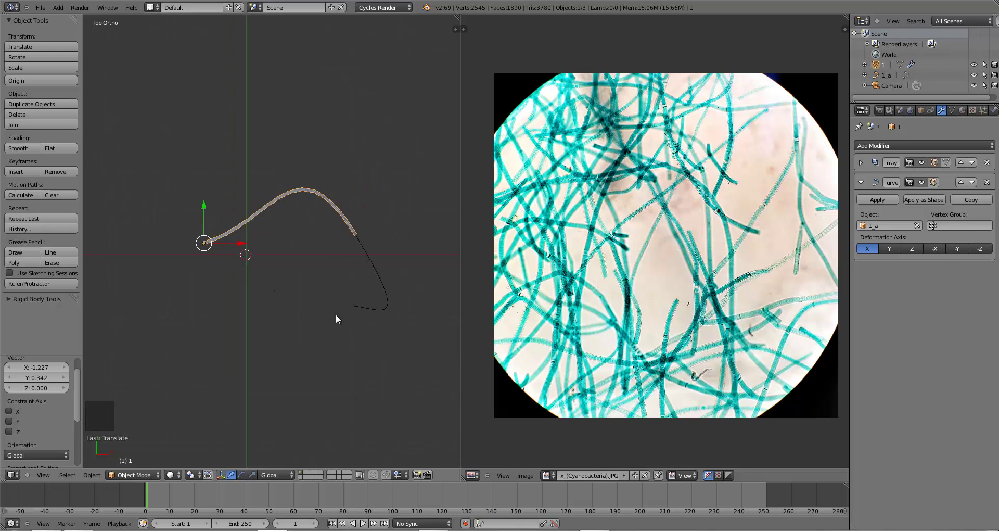
{"action": "scroll", "coordinate": [334, 310], "scroll_direction": "up", "scroll_amount": 3}
{"action": "key", "text": "g"}
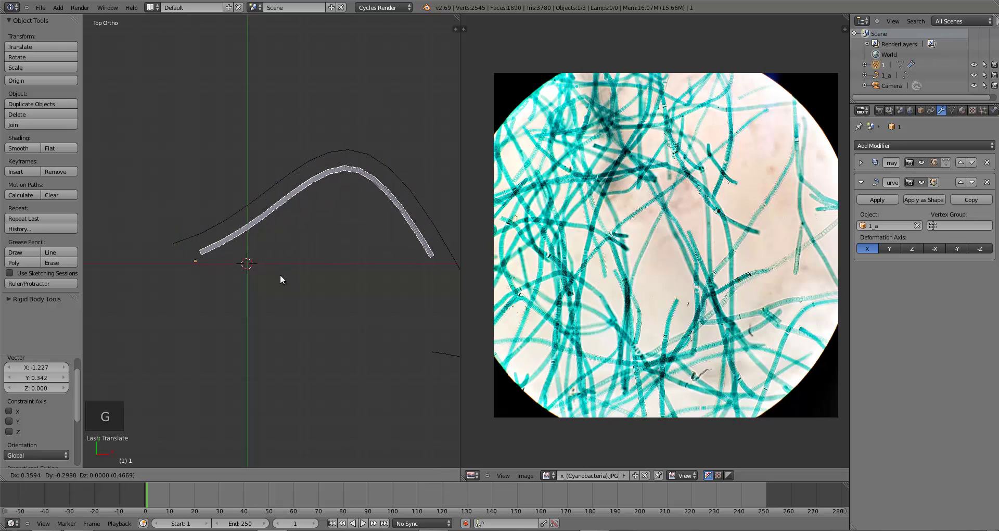
{"action": "left_click", "coordinate": [298, 283]}
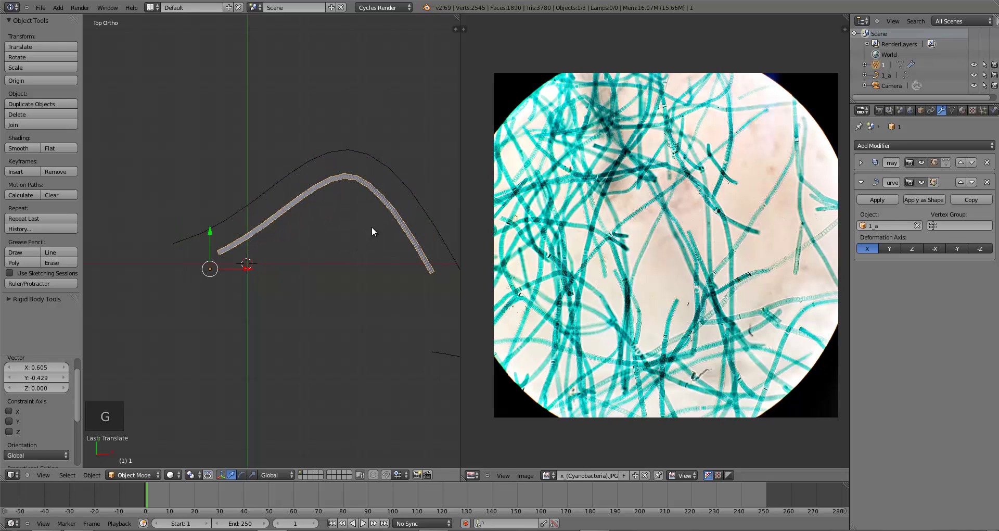
{"action": "key", "text": "g"}
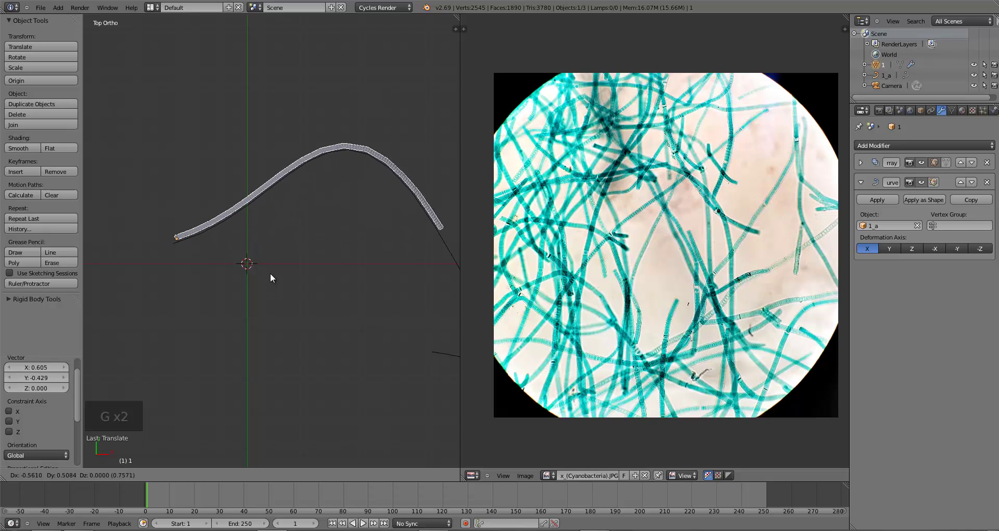
{"action": "left_click", "coordinate": [267, 279]}
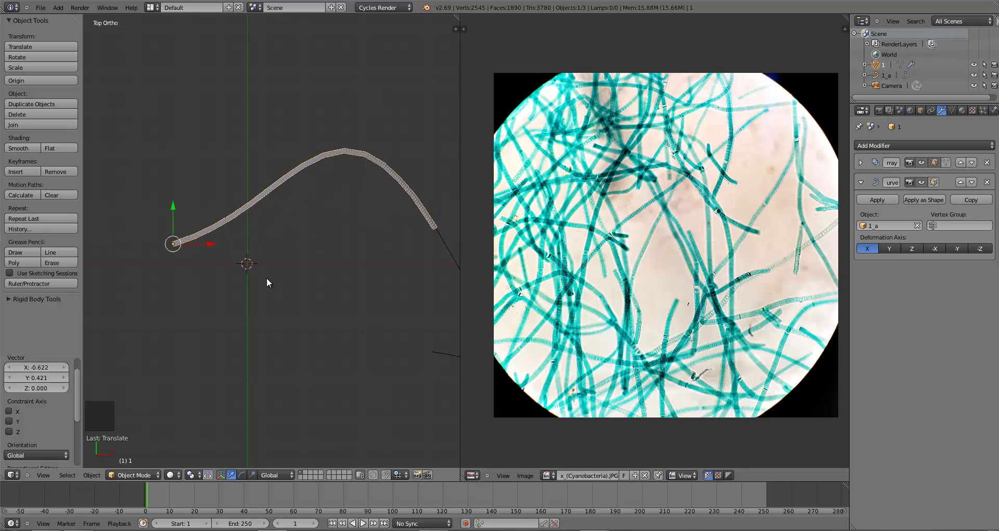
Fine-tune the strand's position at the curve's start point, shifting it about 0.011 in X and 0.010 in Y.
{"action": "middle_click_drag", "start_coordinate": [207, 281], "coordinate": [326, 297], "text": "shift"}
{"action": "scroll", "coordinate": [325, 298], "scroll_direction": "up", "scroll_amount": 4}
{"action": "scroll", "coordinate": [275, 278], "scroll_direction": "up", "scroll_amount": 5}
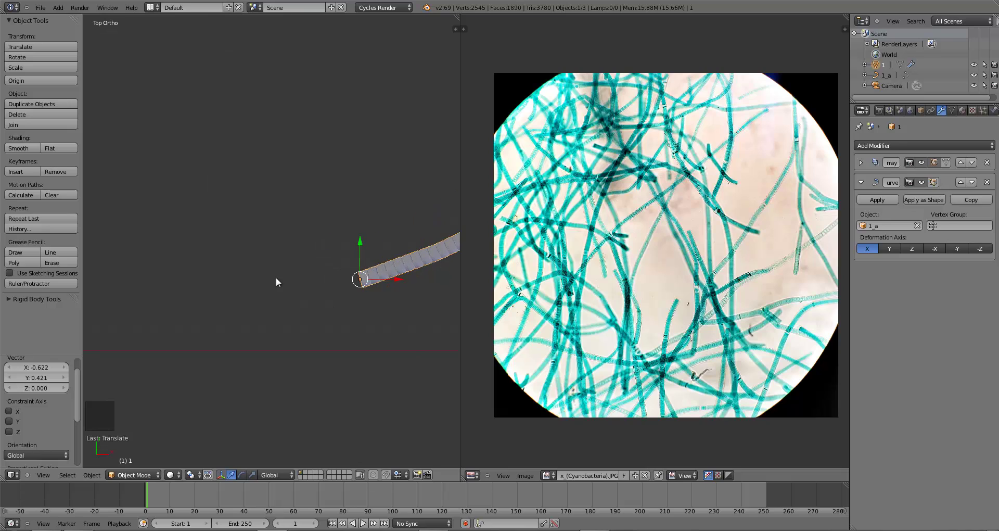
{"action": "key", "text": "g"}
{"action": "left_click_drag", "start_coordinate": [370, 337], "coordinate": [354, 325]}
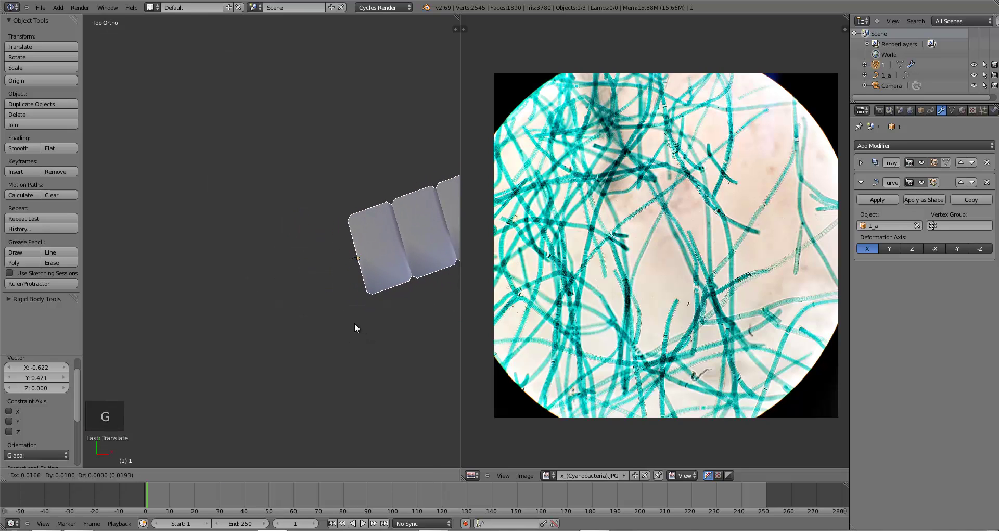
{"action": "left_click", "coordinate": [349, 325]}
{"action": "scroll", "coordinate": [290, 321], "scroll_direction": "down", "scroll_amount": 5}
{"action": "scroll", "coordinate": [290, 320], "scroll_direction": "down", "scroll_amount": 3}
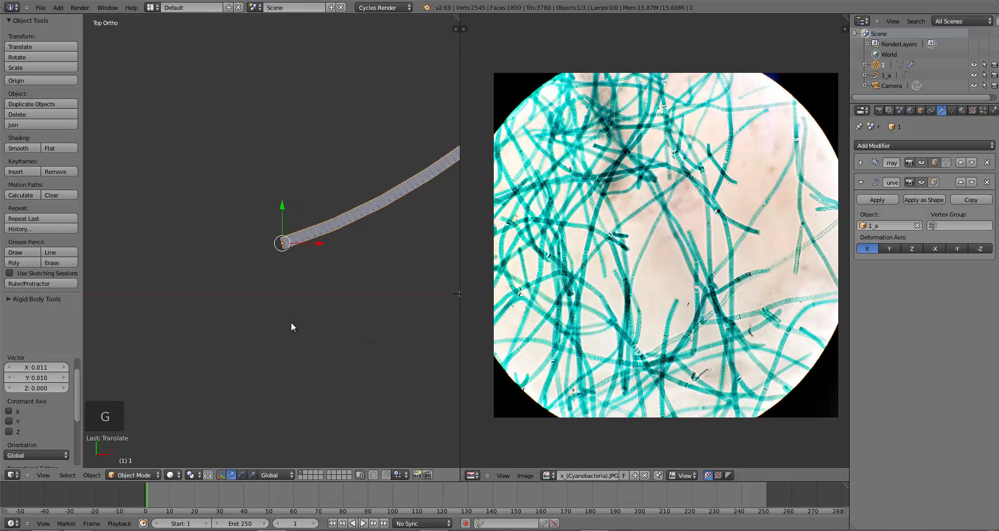
{"action": "middle_click_drag", "start_coordinate": [356, 285], "coordinate": [212, 272], "text": "shift"}
{"action": "scroll", "coordinate": [298, 281], "scroll_direction": "down", "scroll_amount": 2}
{"action": "middle_click_drag", "start_coordinate": [296, 282], "coordinate": [322, 287], "text": "shift"}
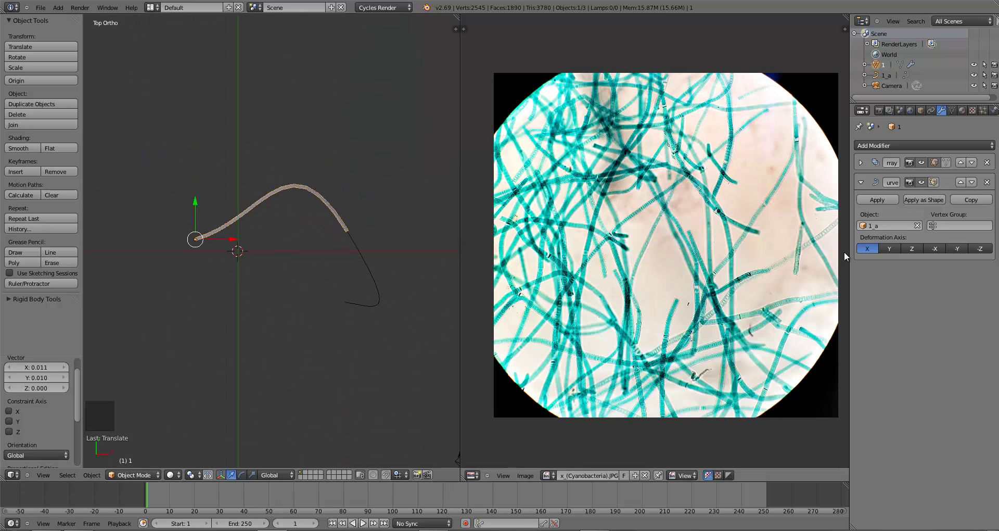
Set the strand's Array count to 141 and scale the strand by about 1.447 so it follows the whole curve.
{"action": "left_click", "coordinate": [860, 162]}
{"action": "mouse_move", "coordinate": [925, 205]}
{"action": "left_mouse_down"}
{"action": "mouse_move", "coordinate": [949, 208]}
{"action": "mouse_move", "coordinate": [934, 207]}
{"action": "left_mouse_up"}
{"action": "key", "text": "s"}
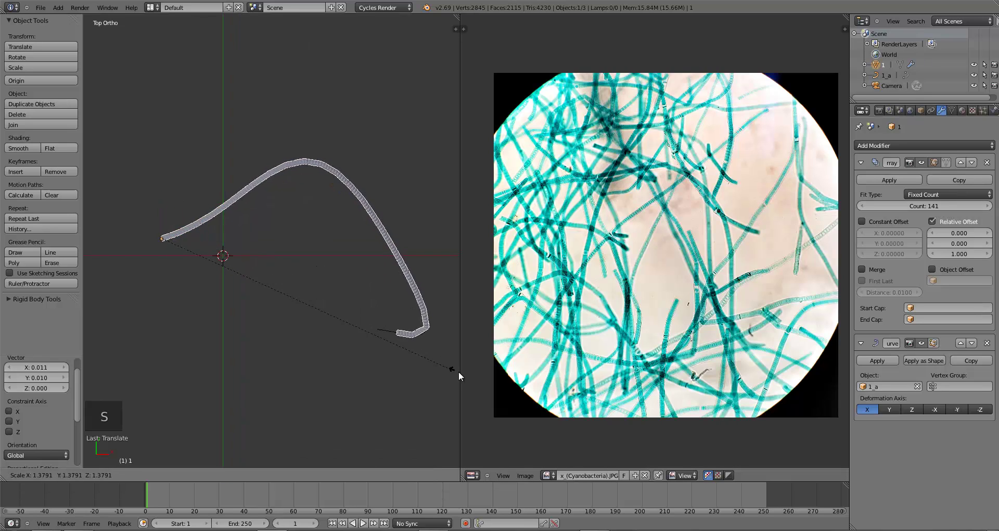
{"action": "left_click", "coordinate": [97, 373]}
{"action": "scroll", "coordinate": [387, 396], "scroll_direction": "up", "scroll_amount": 1}
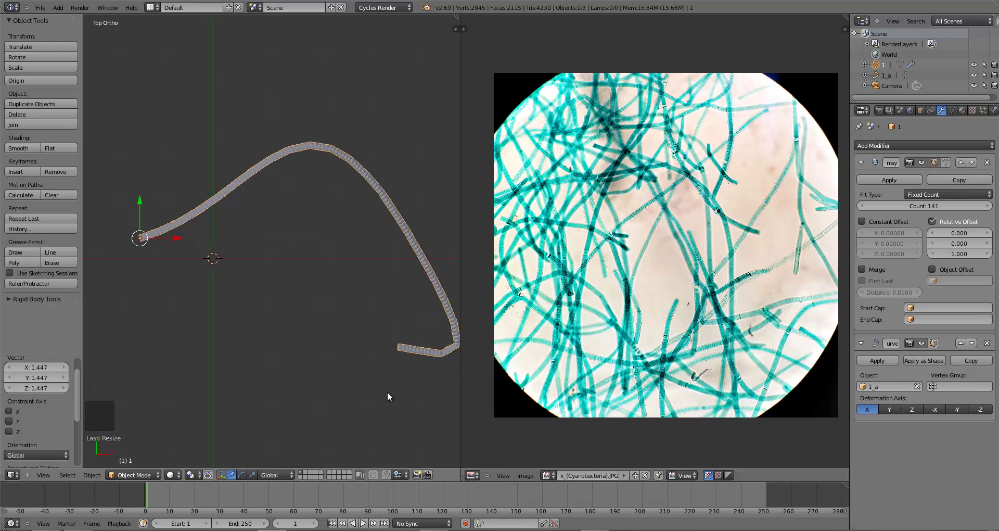
Select curve 1_a and examine how smoothly the strand's segments follow its upper bend.
{"action": "scroll", "coordinate": [295, 99], "scroll_direction": "up", "scroll_amount": 6}
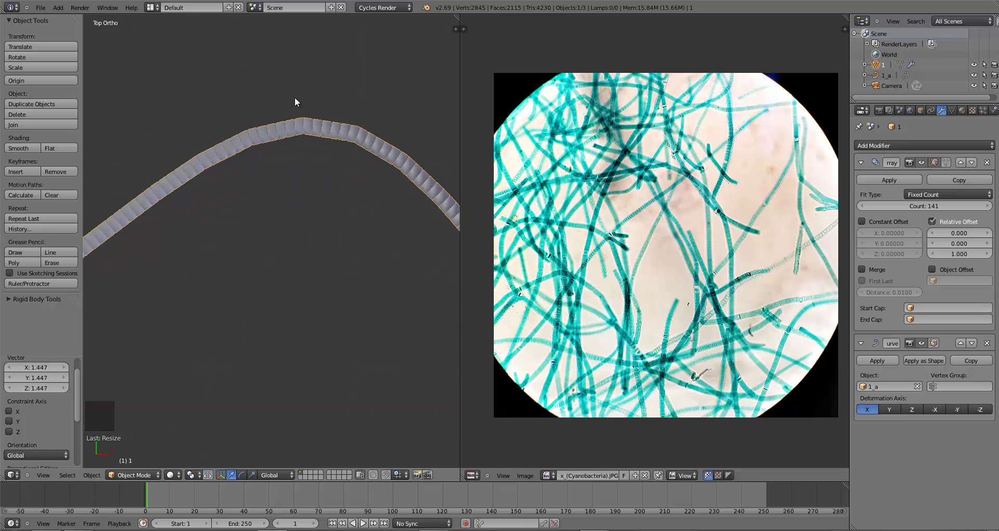
{"action": "right_click", "coordinate": [307, 130]}
{"action": "scroll", "coordinate": [300, 182], "scroll_direction": "down", "scroll_amount": 3}
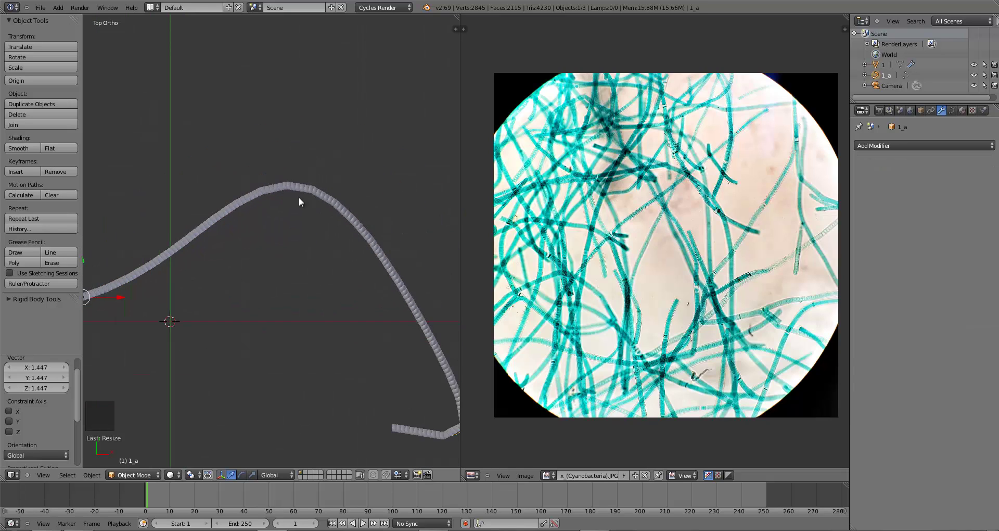
{"action": "scroll", "coordinate": [289, 224], "scroll_direction": "up", "scroll_amount": 5}
{"action": "scroll", "coordinate": [282, 263], "scroll_direction": "up", "scroll_amount": 1}
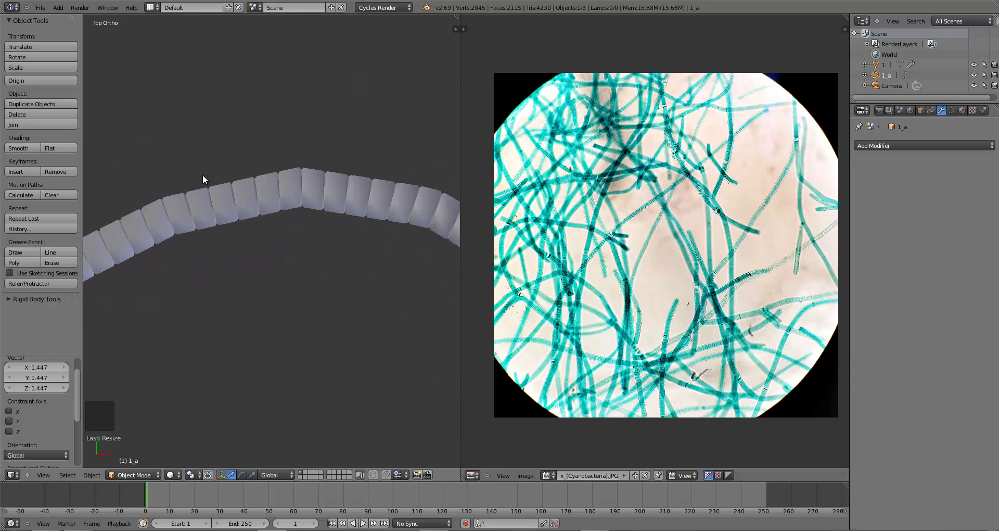
{"action": "scroll", "coordinate": [296, 268], "scroll_direction": "down", "scroll_amount": 10}
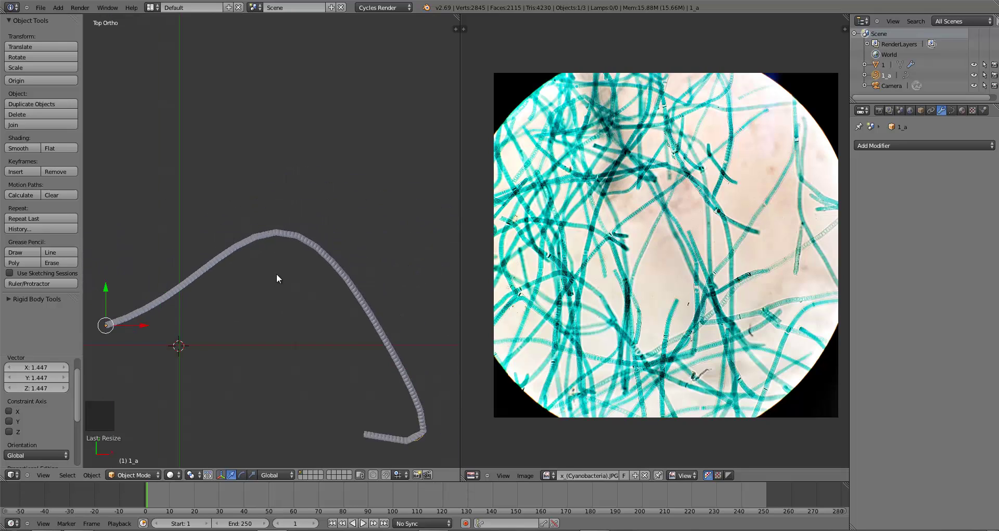
{"action": "scroll", "coordinate": [288, 305], "scroll_direction": "up", "scroll_amount": 6}
Hide the tube strand and select the bare curve 1_a to examine its bends.
{"action": "right_click", "coordinate": [290, 230]}
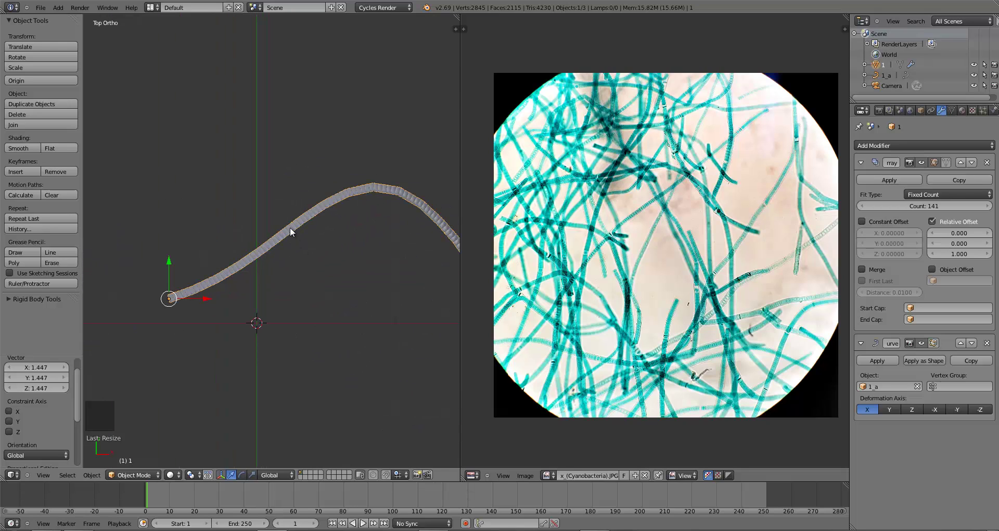
{"action": "key", "text": "h"}
{"action": "right_click", "coordinate": [317, 216]}
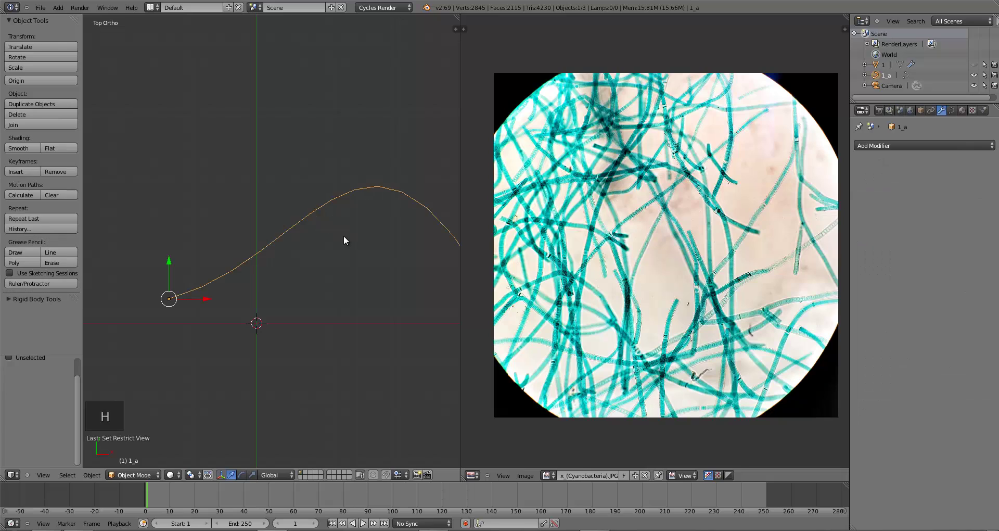
{"action": "middle_click_drag", "start_coordinate": [343, 238], "coordinate": [242, 281], "text": "shift"}
{"action": "scroll", "coordinate": [242, 286], "scroll_direction": "up", "scroll_amount": 10}
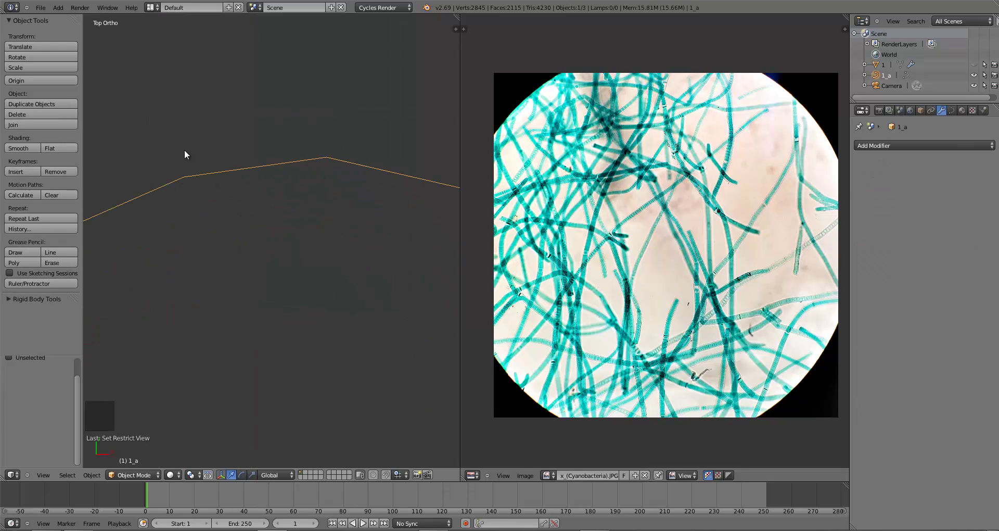
{"action": "scroll", "coordinate": [186, 154], "scroll_direction": "down", "scroll_amount": 4}
{"action": "middle_click_drag", "start_coordinate": [322, 277], "coordinate": [336, 214], "text": "shift"}
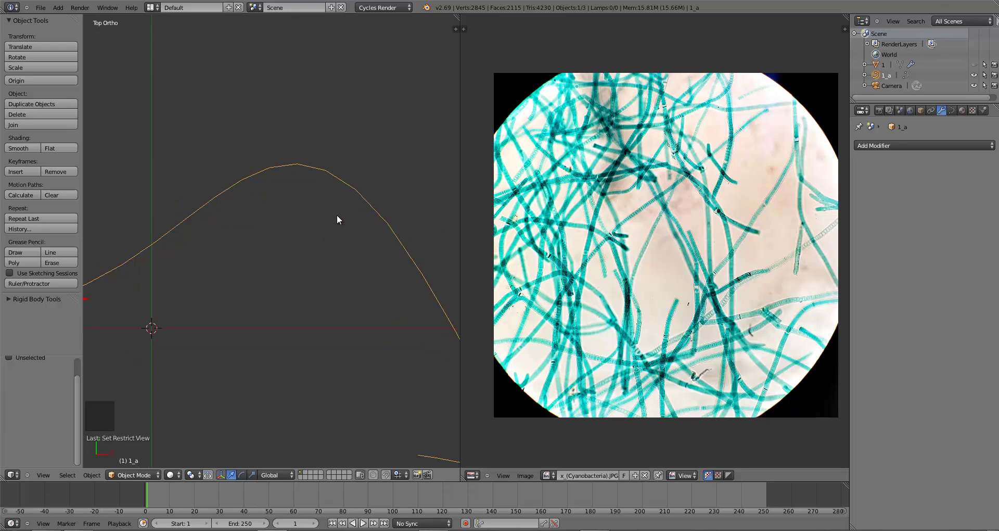
{"action": "scroll", "coordinate": [336, 215], "scroll_direction": "down", "scroll_amount": 4}
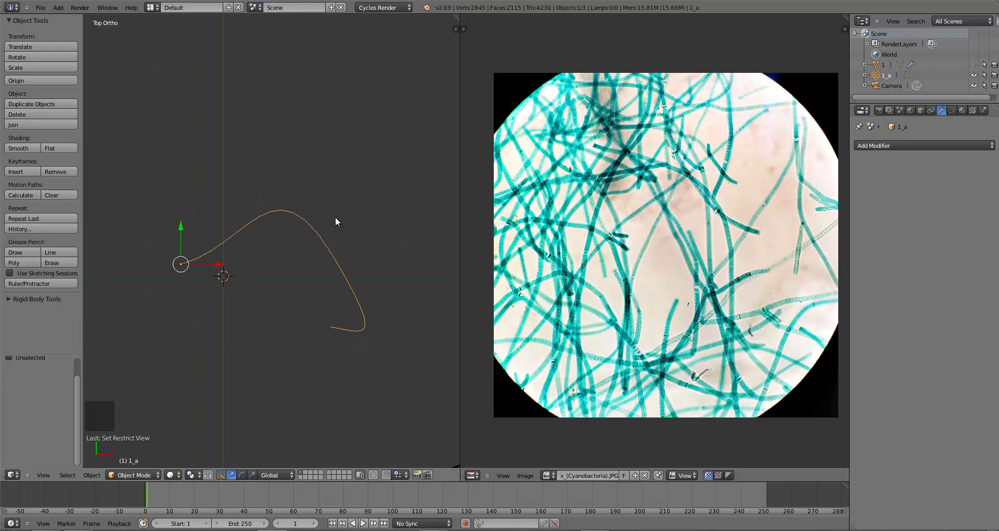
Set the preview resolution of curve 1_a to 24.
{"action": "left_click", "coordinate": [951, 110]}
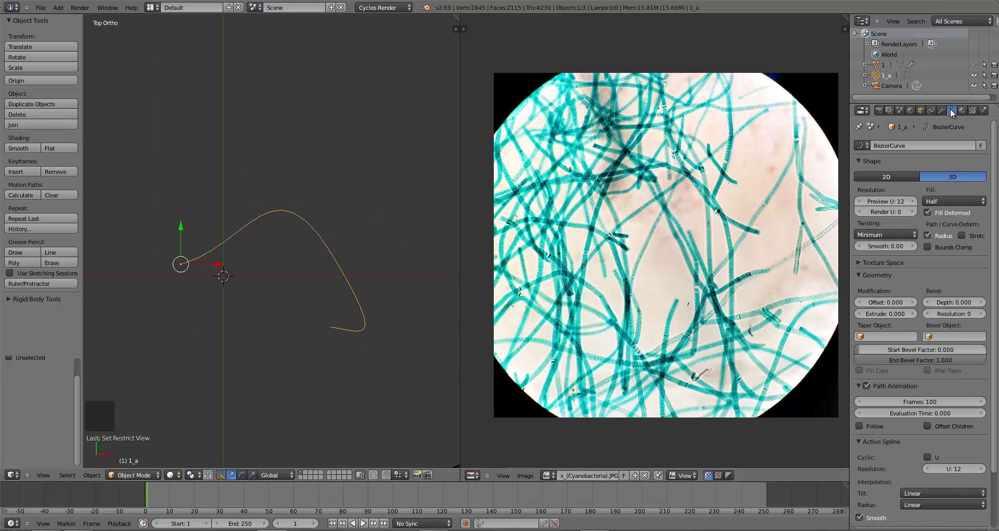
{"action": "left_click", "coordinate": [887, 200]}
{"action": "type", "text": "24"}
{"action": "key", "text": "Return"}
{"action": "scroll", "coordinate": [311, 202], "scroll_direction": "up", "scroll_amount": 5}
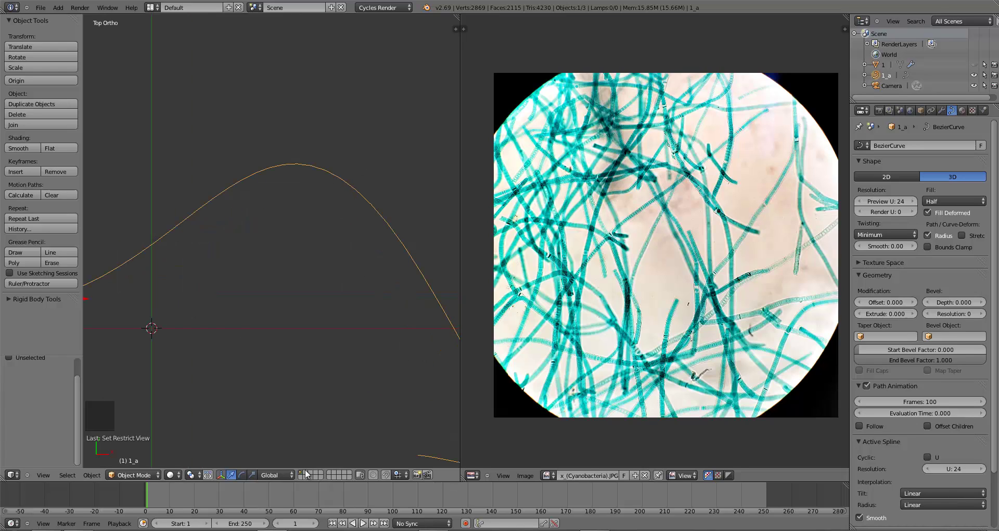
Unhide the tube strand, check it on the smoother curve, and leave everything deselected.
{"action": "key", "text": "alt+h"}
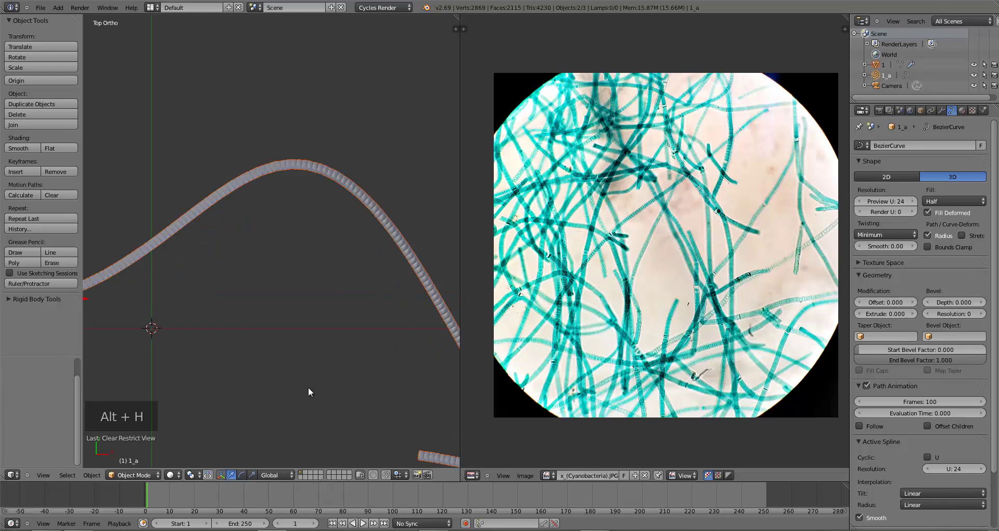
{"action": "key", "text": "a"}
{"action": "right_click", "coordinate": [291, 163]}
{"action": "scroll", "coordinate": [313, 226], "scroll_direction": "down", "scroll_amount": 3}
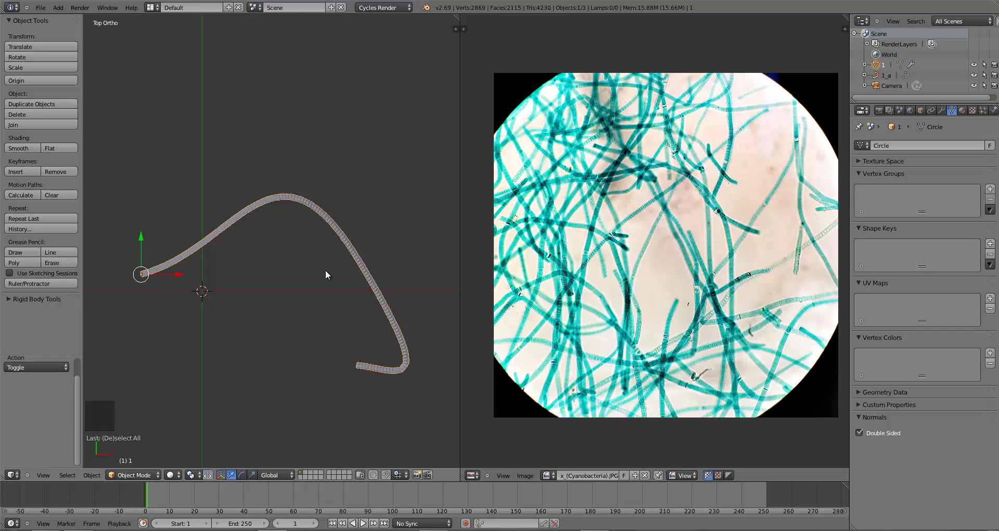
{"action": "scroll", "coordinate": [325, 269], "scroll_direction": "down", "scroll_amount": 5}
{"action": "key", "text": "a"}
Check the strand in wireframe display and return to solid shading.
{"action": "key", "text": "z"}
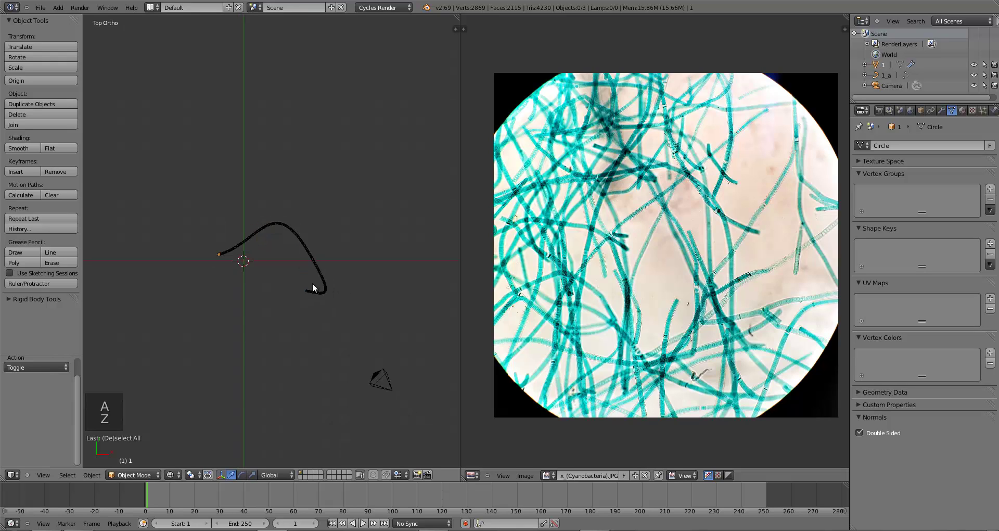
{"action": "key", "text": "z"}
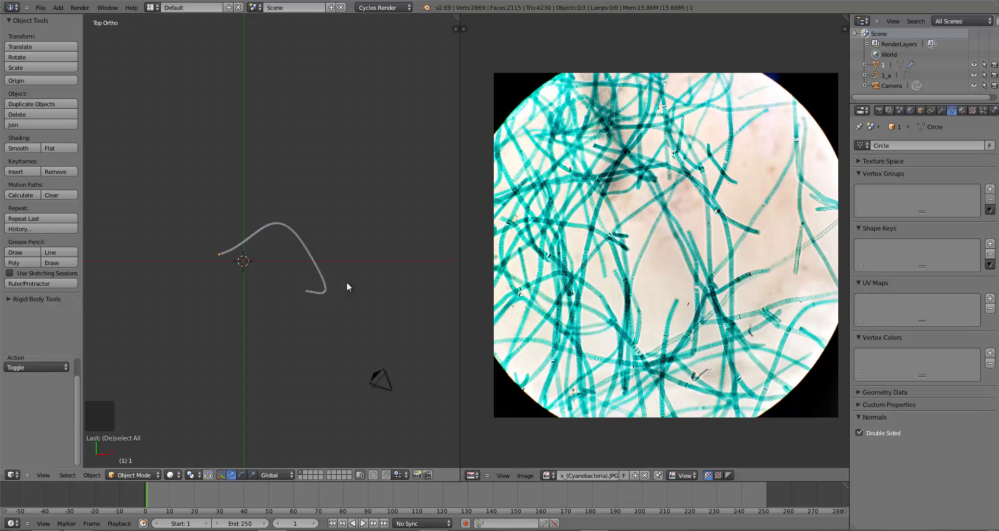
{"action": "scroll", "coordinate": [337, 316], "scroll_direction": "up", "scroll_amount": 2}
{"action": "middle_click_drag", "start_coordinate": [294, 325], "coordinate": [345, 314], "text": "shift"}
{"action": "scroll", "coordinate": [345, 315], "scroll_direction": "up", "scroll_amount": 2}
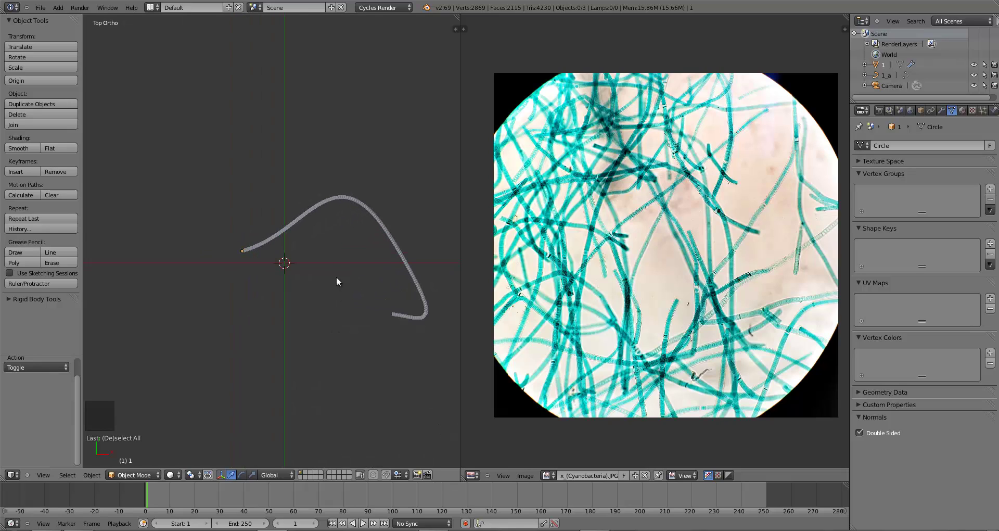
Move the strand together with its curve by about -1.88 on X and 0.08 on Y, then deselect everything.
{"action": "key", "text": "b"}
{"action": "left_click_drag", "start_coordinate": [307, 171], "coordinate": [386, 273]}
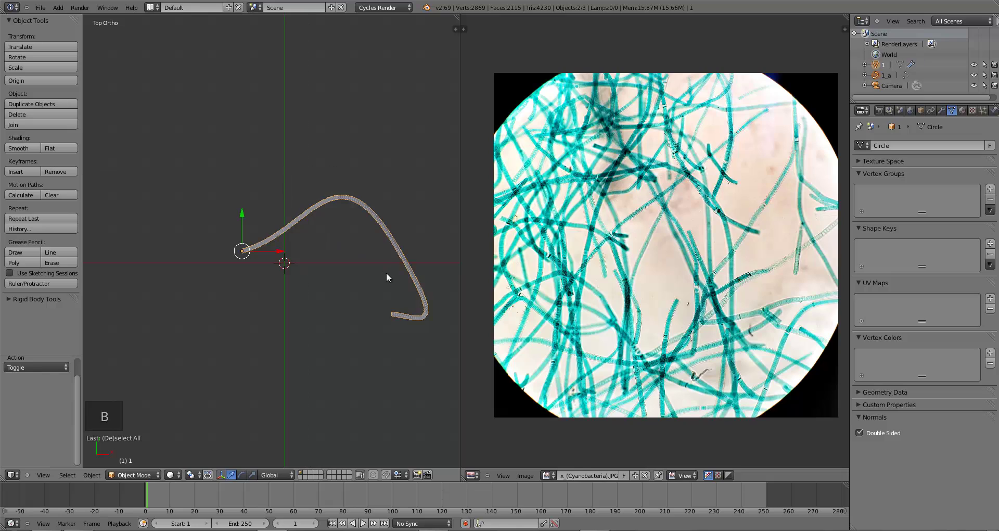
{"action": "key", "text": "g"}
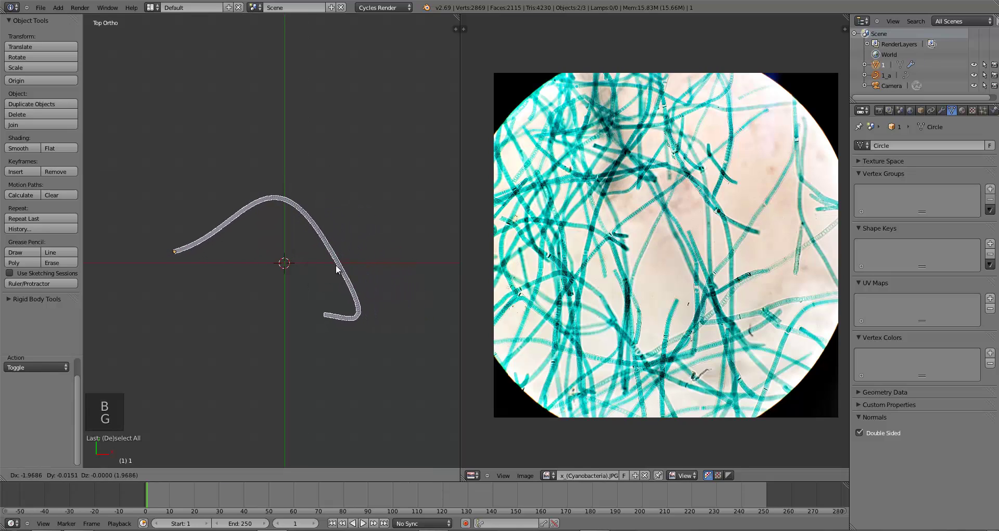
{"action": "left_click", "coordinate": [327, 267]}
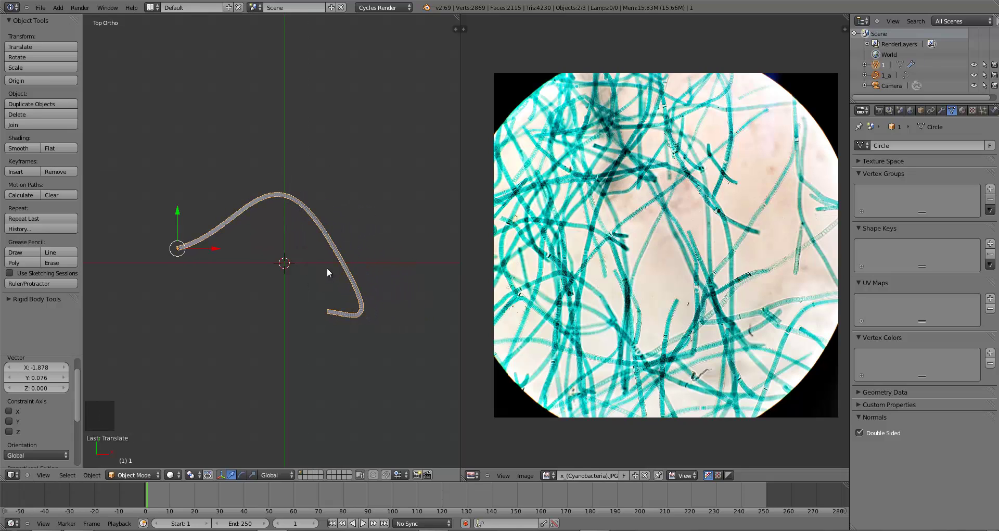
{"action": "key", "text": "a"}
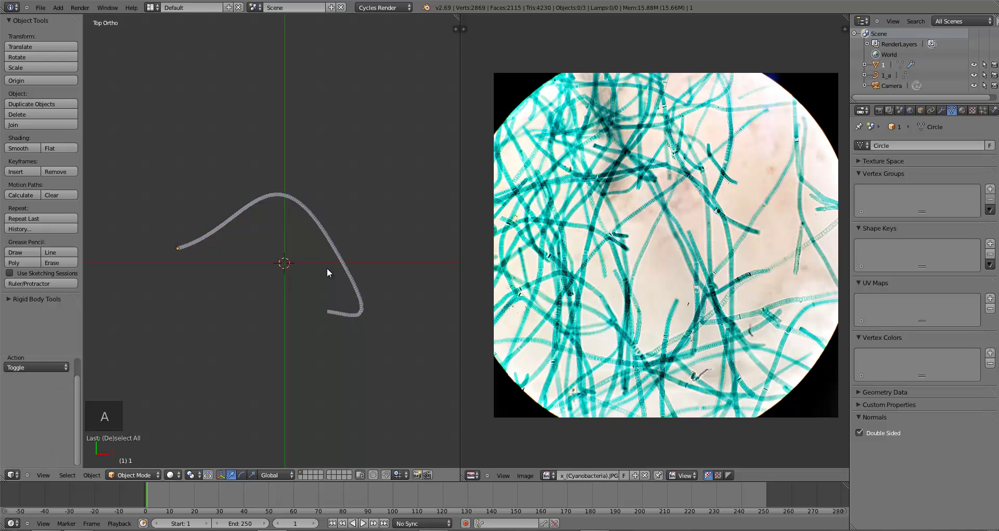
Align the camera to the top view and shift it by about 0.43 on X and -0.34 on Y to frame the strand.
{"action": "middle_click_drag", "start_coordinate": [327, 267], "coordinate": [329, 263], "text": "shift"}
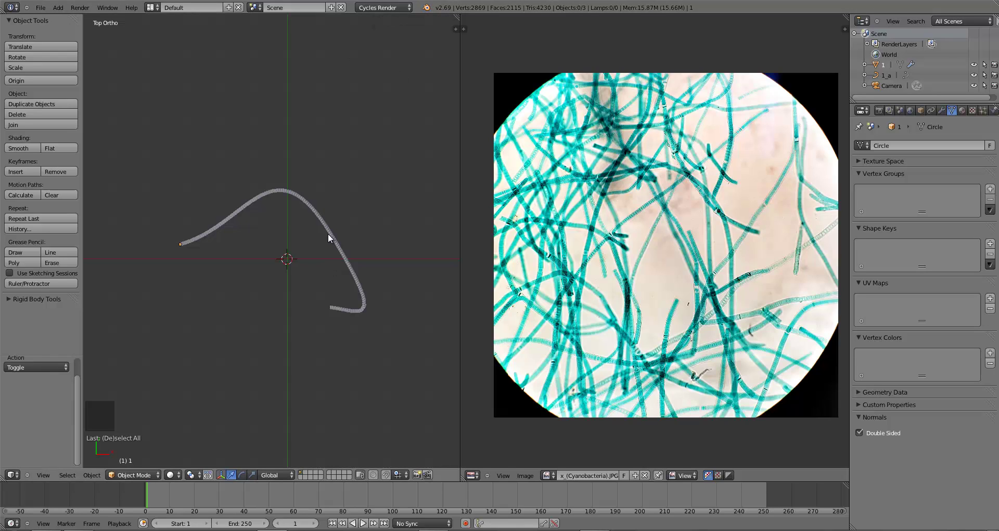
{"action": "key", "text": "KP_7"}
{"action": "key", "text": "ctrl+alt+KP_0"}
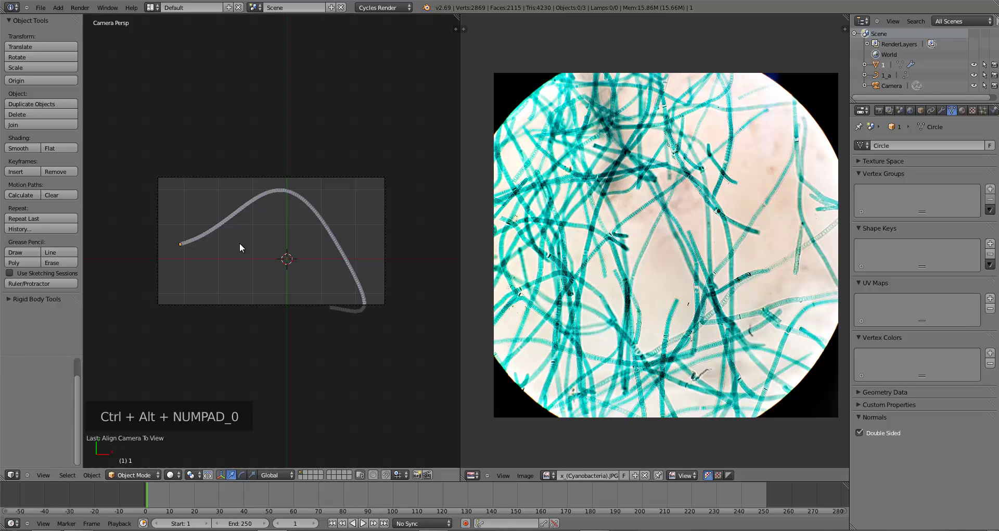
{"action": "right_click", "coordinate": [374, 302]}
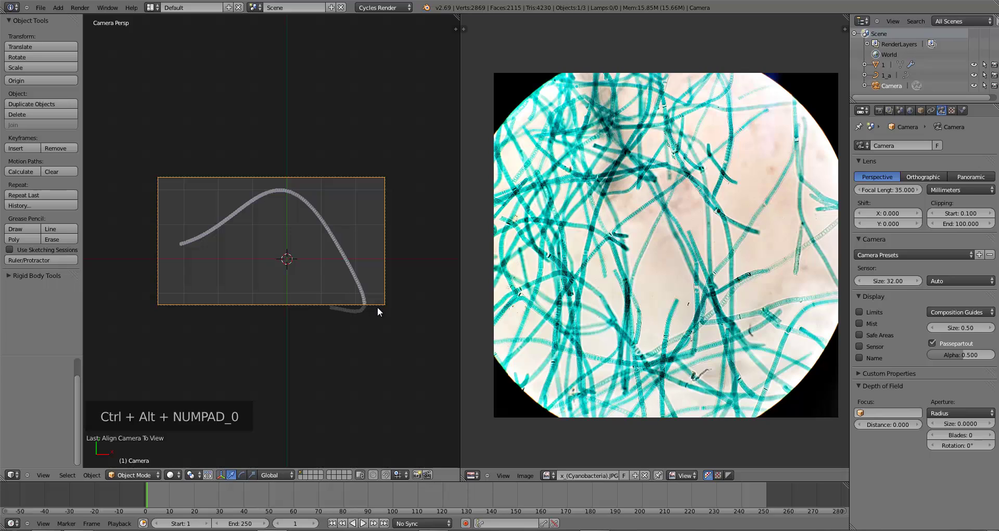
{"action": "key", "text": "g"}
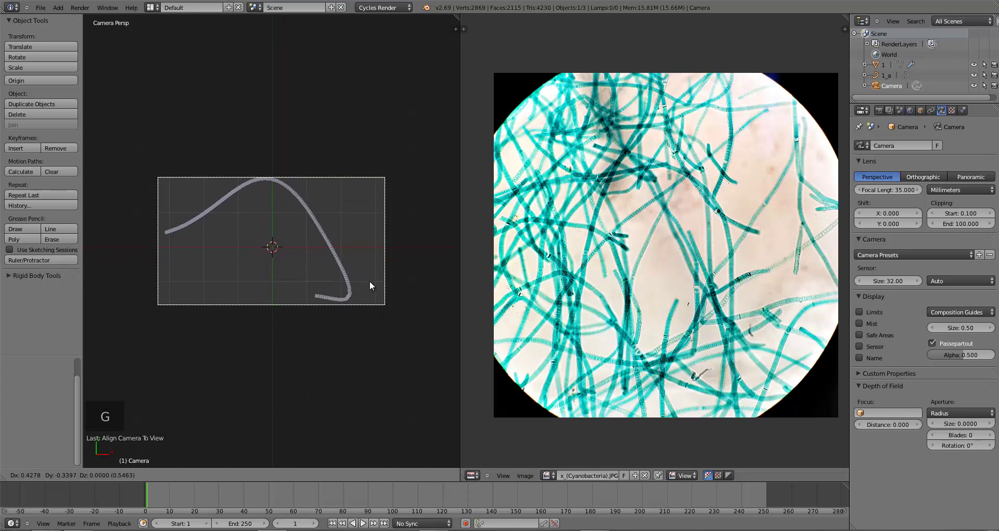
{"action": "left_click", "coordinate": [370, 281]}
{"action": "key", "text": "Home"}
{"action": "scroll", "coordinate": [360, 286], "scroll_direction": "down", "scroll_amount": 2}
{"action": "scroll", "coordinate": [360, 286], "scroll_direction": "up", "scroll_amount": 2}
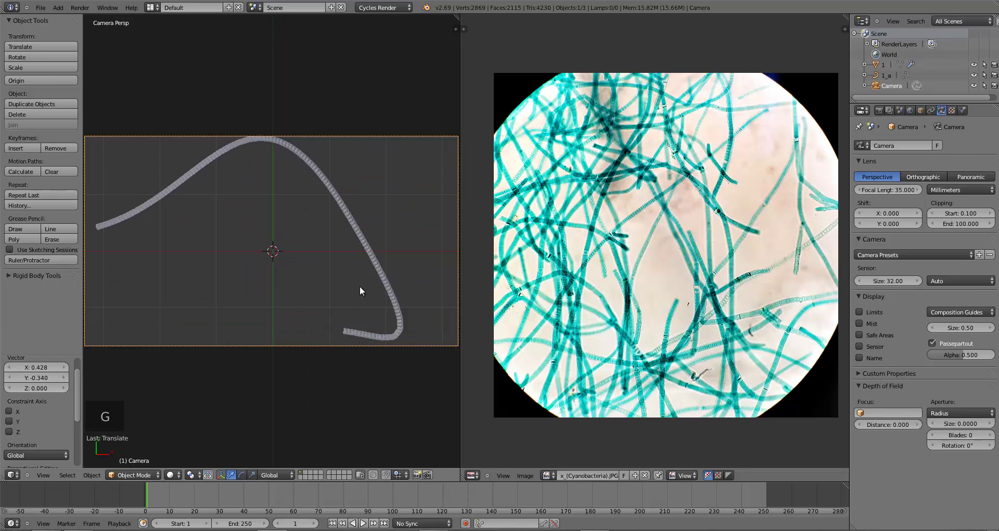
Pull the camera back along its local Z axis and shift it about 0.07 along Y to leave margin around the strand.
{"action": "key", "text": "g"}
{"action": "key", "text": "z"}
{"action": "key", "text": "z"}
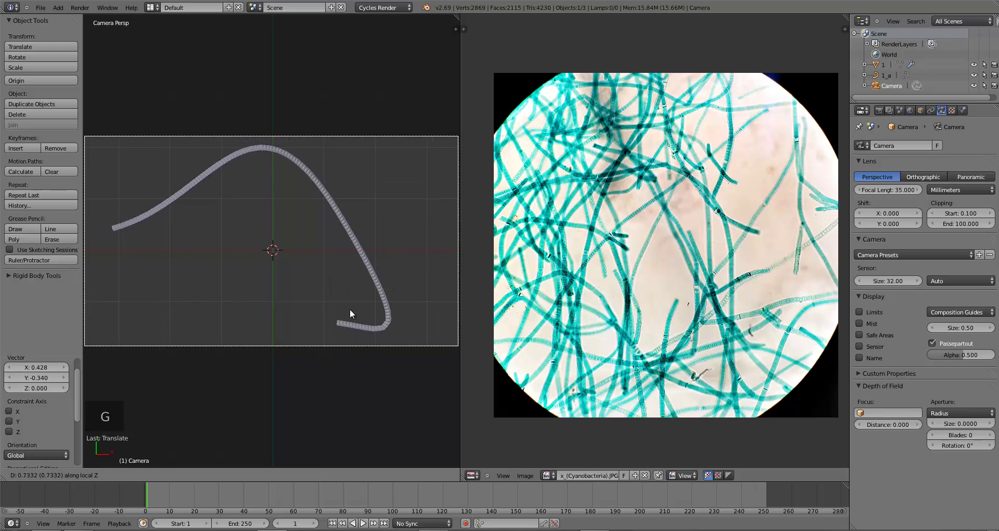
{"action": "left_click", "coordinate": [350, 313]}
{"action": "key", "text": "g"}
{"action": "key", "text": "y"}
{"action": "left_click", "coordinate": [350, 308]}
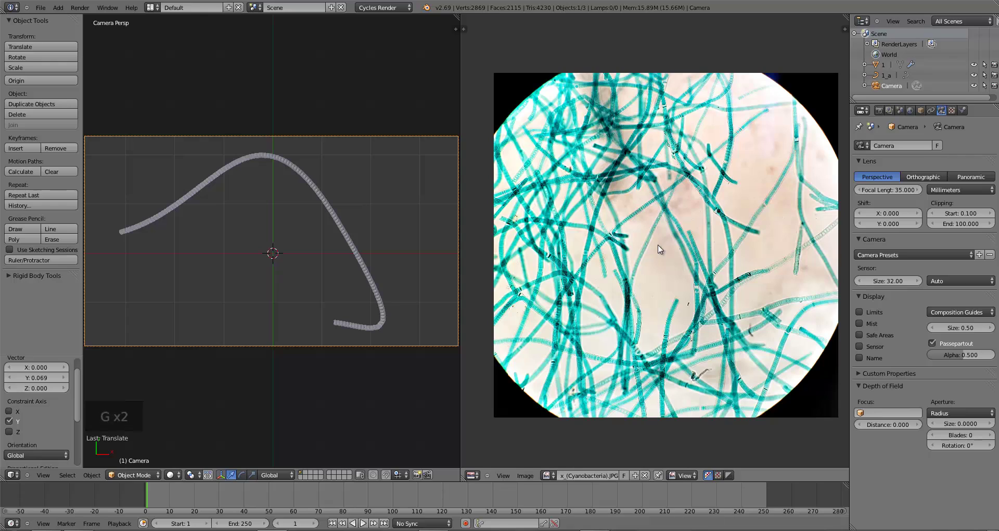
Set the render resolution to a square 1000 by 1000 pixels.
{"action": "left_click", "coordinate": [881, 113]}
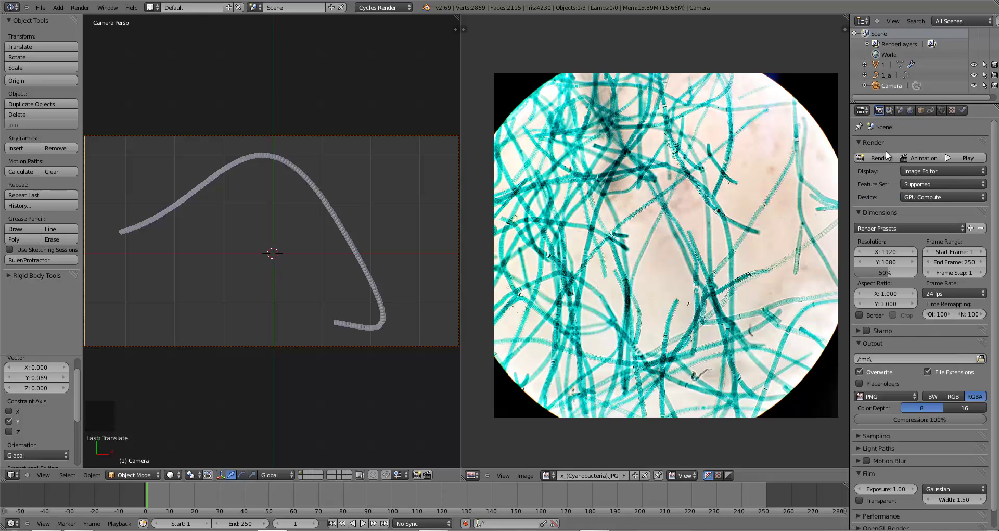
{"action": "left_click", "coordinate": [881, 252]}
{"action": "type", "text": "1000"}
{"action": "key", "text": "Return"}
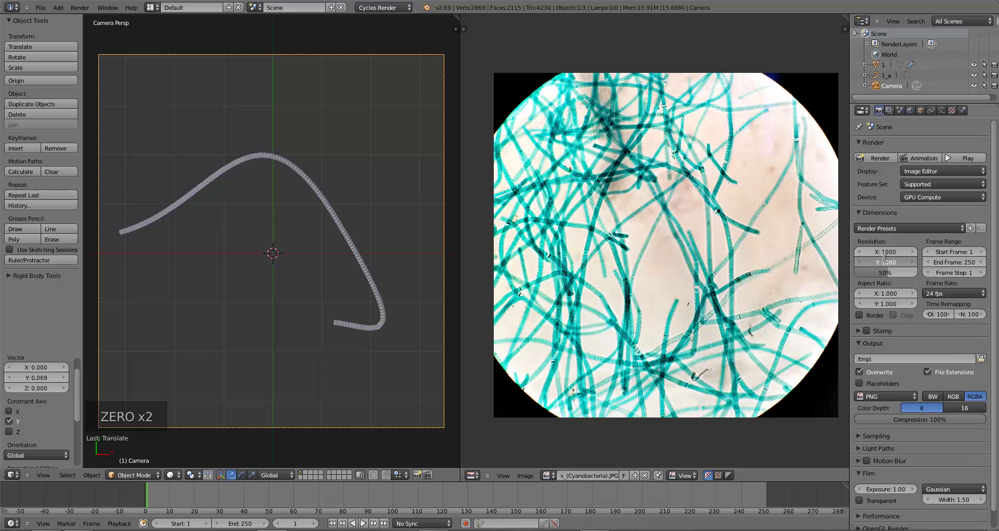
{"action": "left_click", "coordinate": [883, 260]}
{"action": "type", "text": "99"}
{"action": "key", "text": "BackSpace"}
{"action": "key", "text": "BackSpace"}
{"action": "type", "text": "1"}
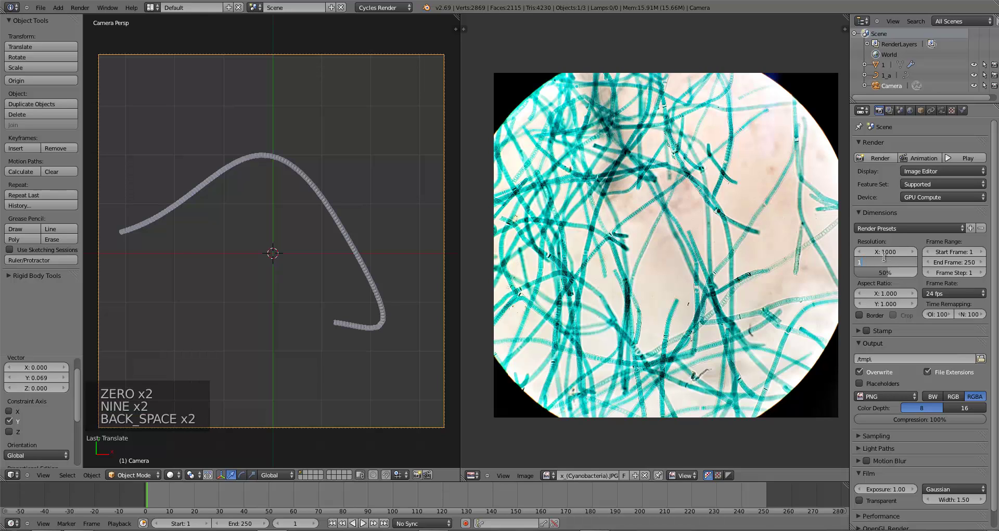
{"action": "type", "text": "000"}
{"action": "key", "text": "Return"}
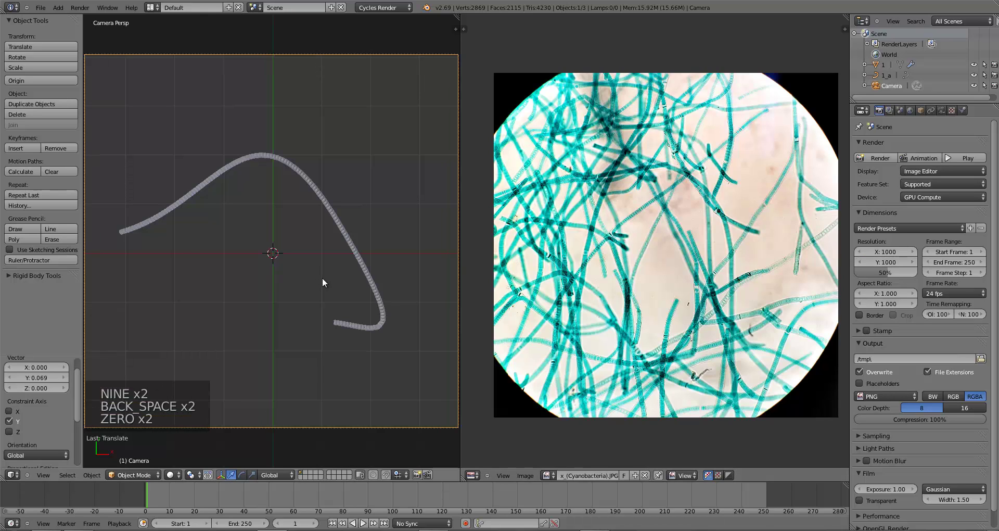
Fine-tune the camera distance by about 0.14 along its local Z axis and fit the square camera frame in the viewport.
{"action": "scroll", "coordinate": [323, 283], "scroll_direction": "down", "scroll_amount": 3}
{"action": "key", "text": "g"}
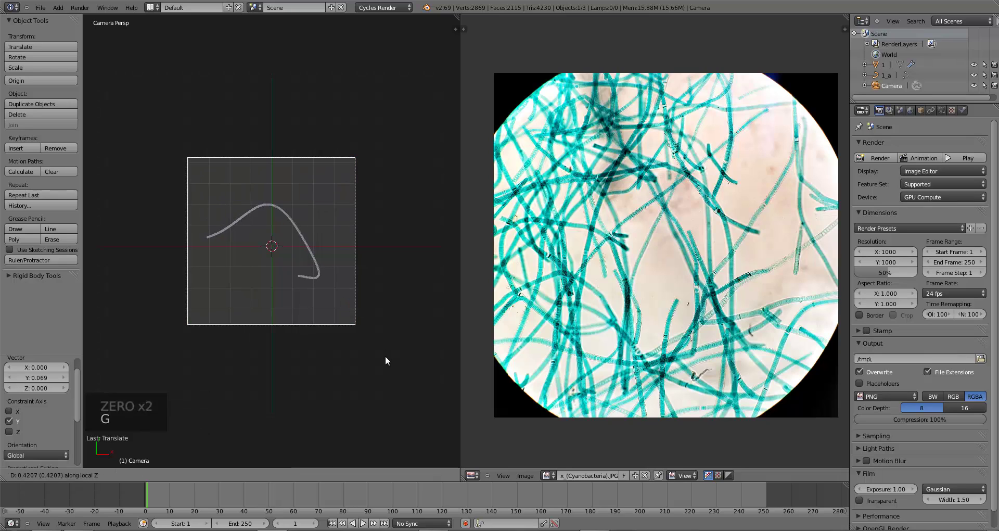
{"action": "left_click", "coordinate": [340, 335]}
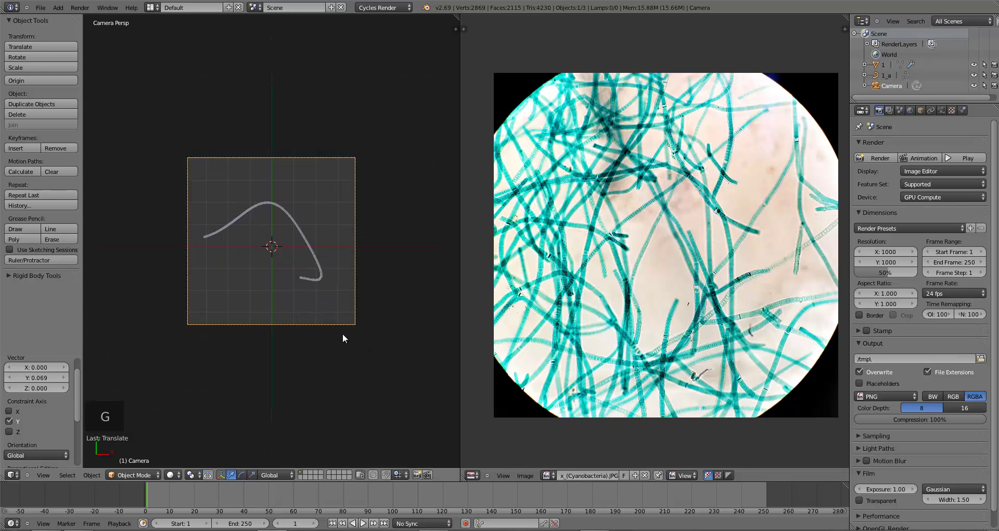
{"action": "key", "text": "g"}
{"action": "left_click", "coordinate": [283, 288]}
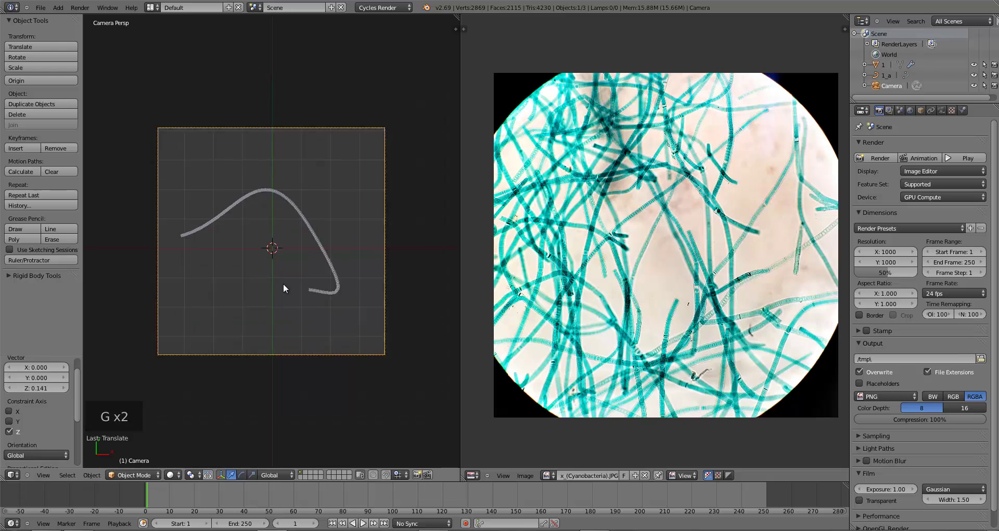
{"action": "key", "text": "Home"}
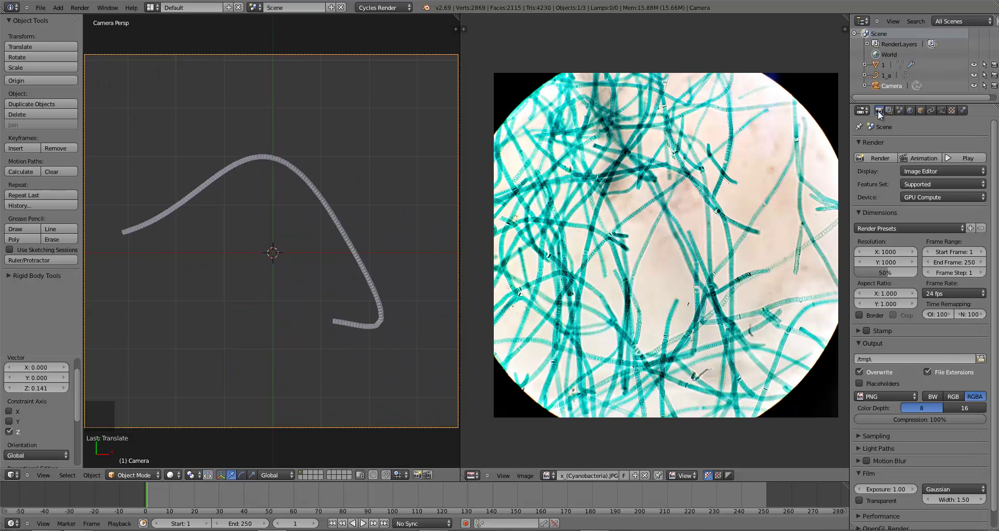
Confirm Cycles Render as the render engine and slightly widen the 3D viewport beside the reference image.
{"action": "left_click", "coordinate": [394, 9]}
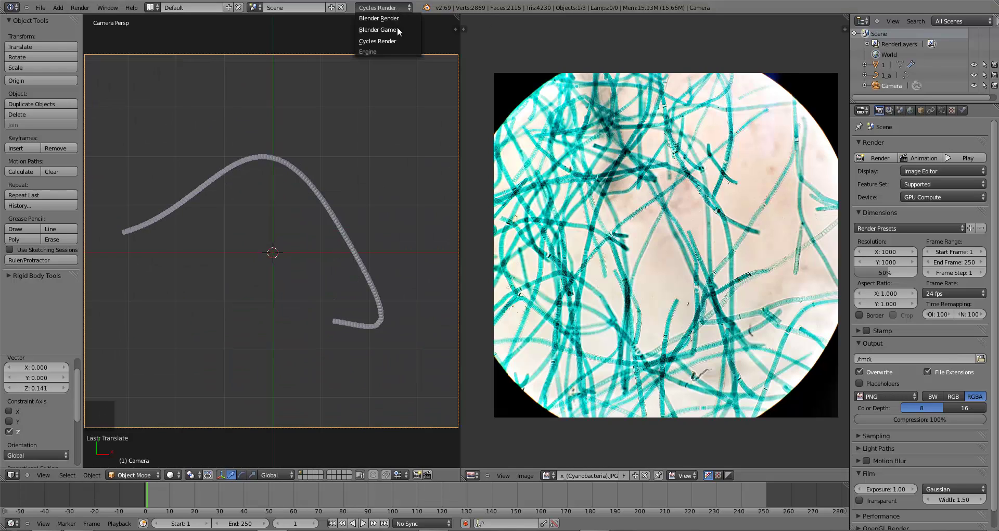
{"action": "left_click", "coordinate": [396, 40]}
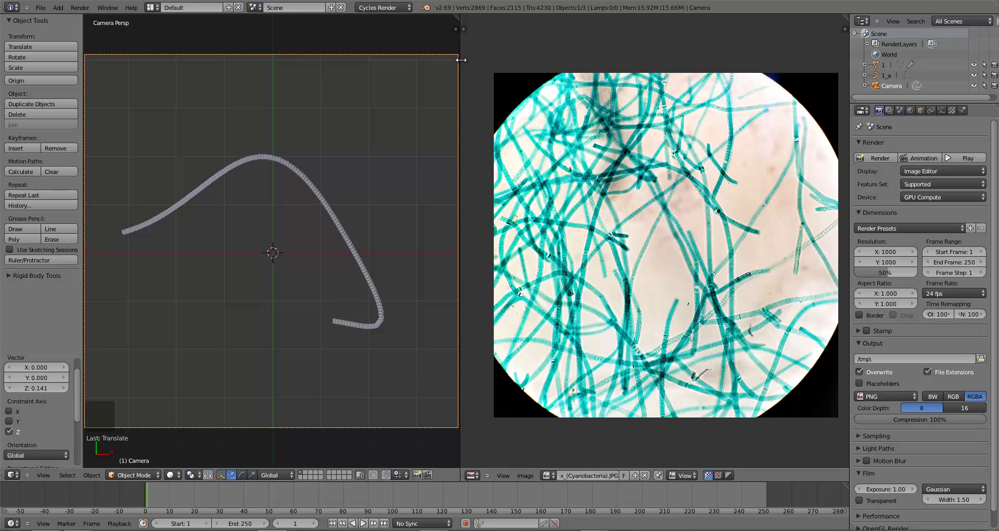
{"action": "left_click_drag", "start_coordinate": [459, 60], "coordinate": [463, 60]}
{"action": "scroll", "coordinate": [325, 173], "scroll_direction": "down", "scroll_amount": 1}
{"action": "scroll", "coordinate": [326, 174], "scroll_direction": "up", "scroll_amount": 1}
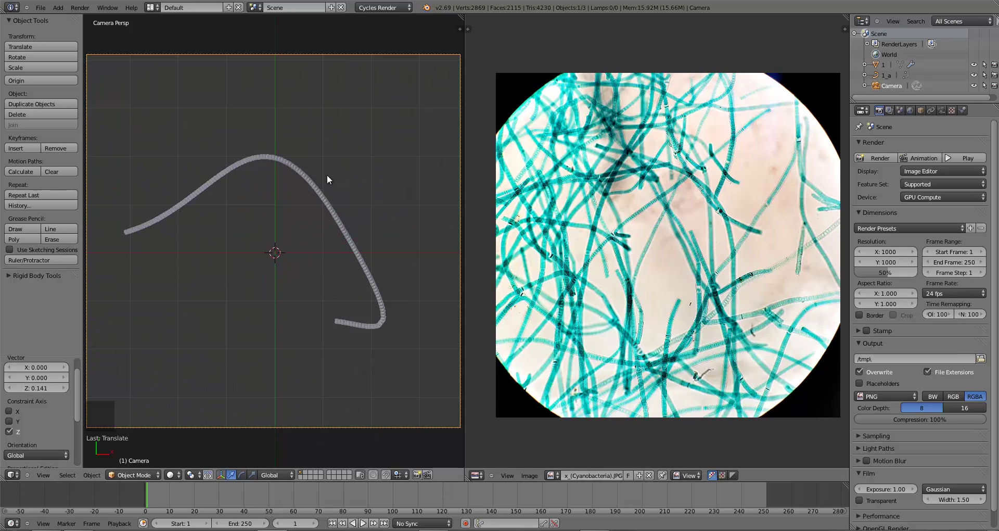
Preview the strand in rendered shading and enable nodes for the world's background surface.
{"action": "left_click", "coordinate": [909, 109]}
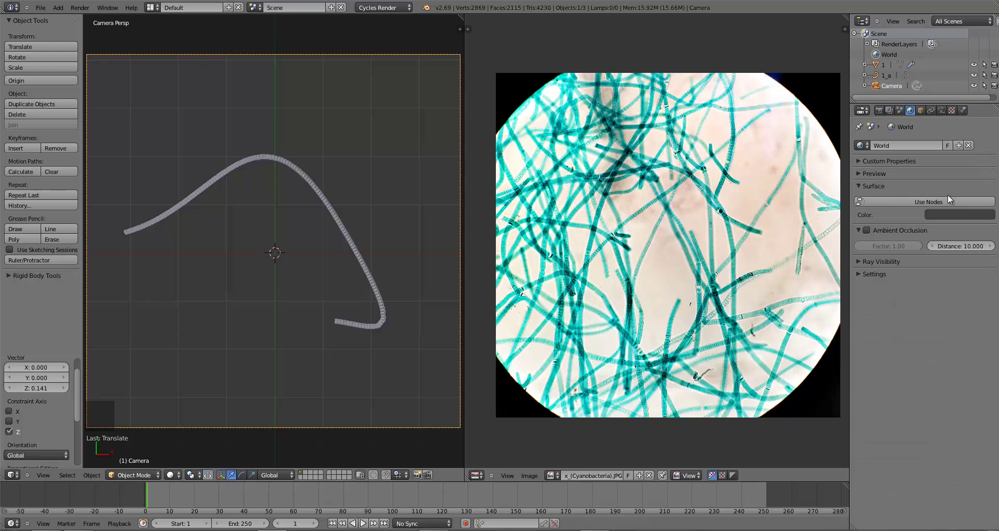
{"action": "left_click", "coordinate": [170, 475]}
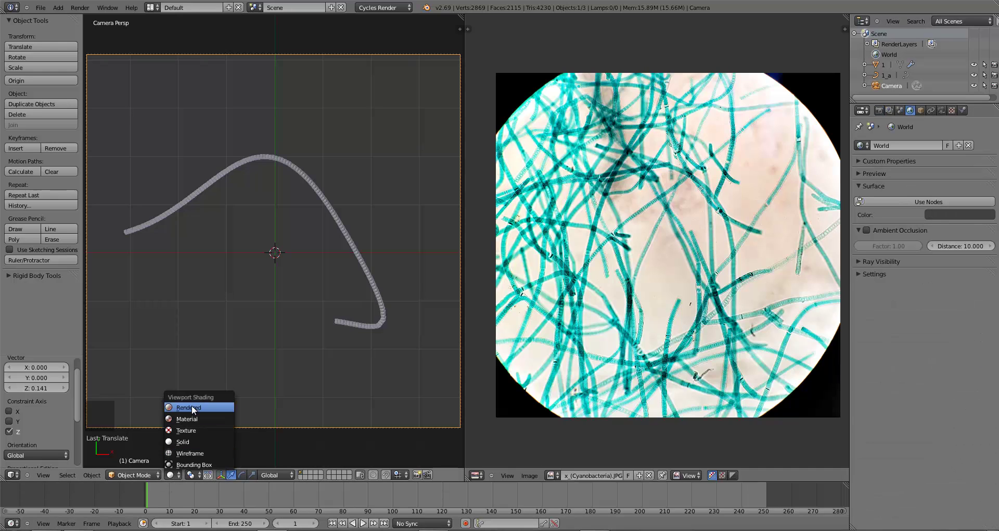
{"action": "left_click", "coordinate": [191, 406]}
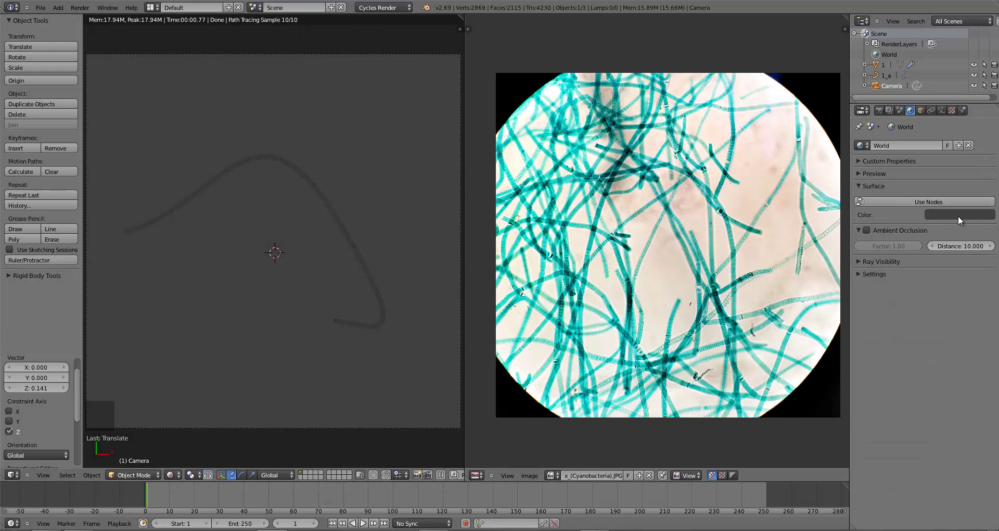
{"action": "left_click", "coordinate": [949, 200]}
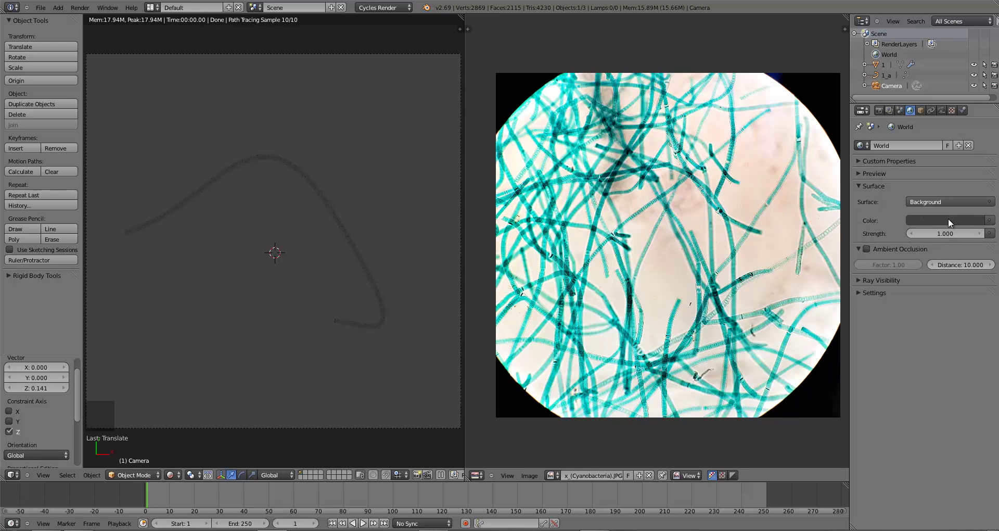
Brighten the world background colour to a medium grey after testing black and darker greys in the rendered preview.
{"action": "left_click", "coordinate": [948, 219]}
{"action": "left_click_drag", "start_coordinate": [976, 131], "coordinate": [977, 118]}
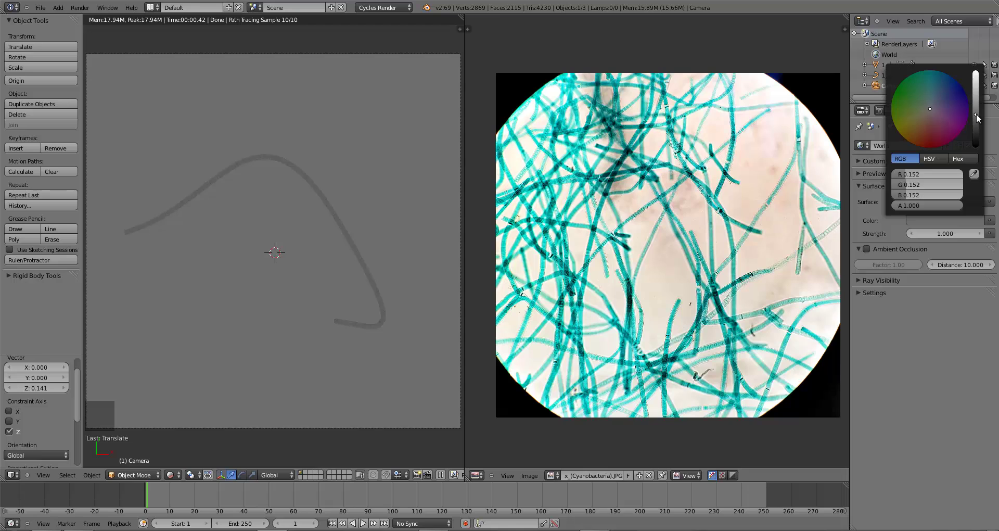
{"action": "left_click_drag", "start_coordinate": [977, 119], "coordinate": [977, 148]}
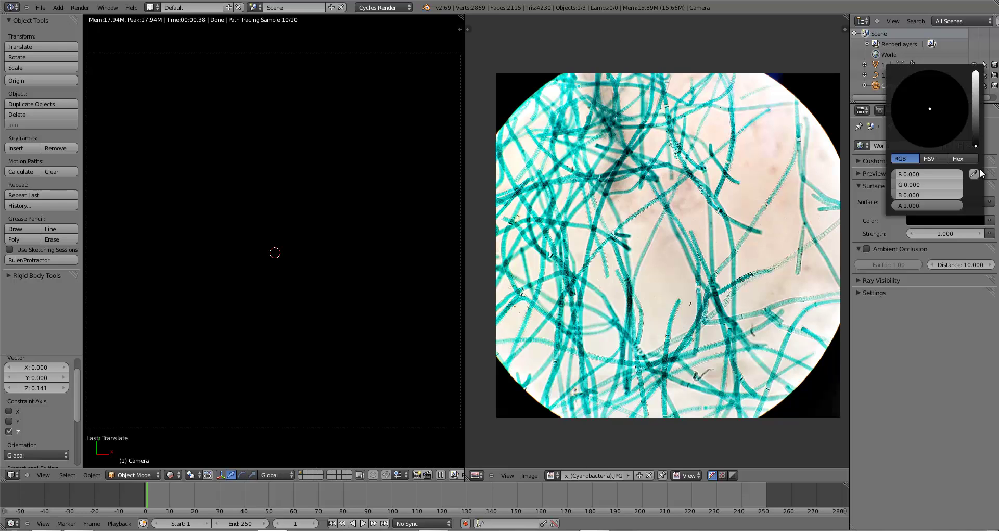
{"action": "left_click_drag", "start_coordinate": [984, 147], "coordinate": [985, 131]}
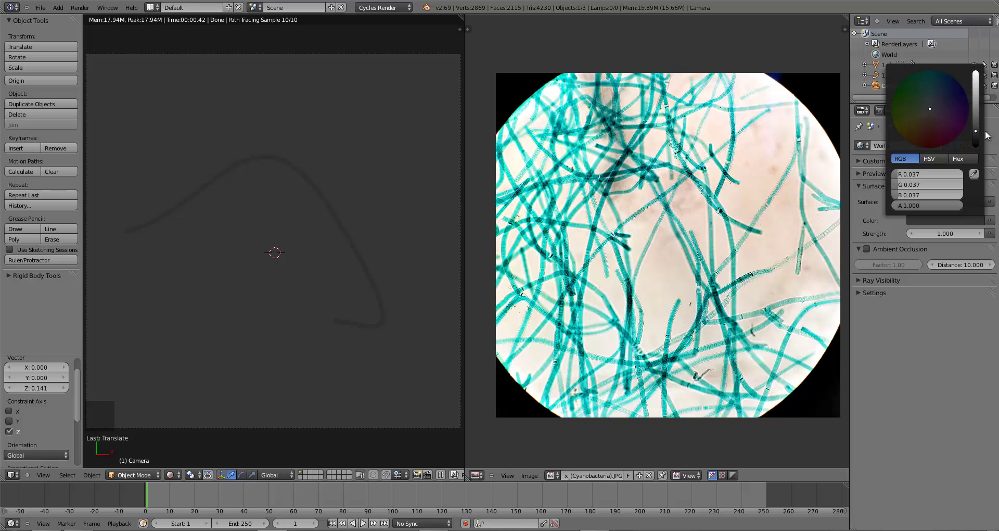
{"action": "left_click_drag", "start_coordinate": [986, 136], "coordinate": [991, 115]}
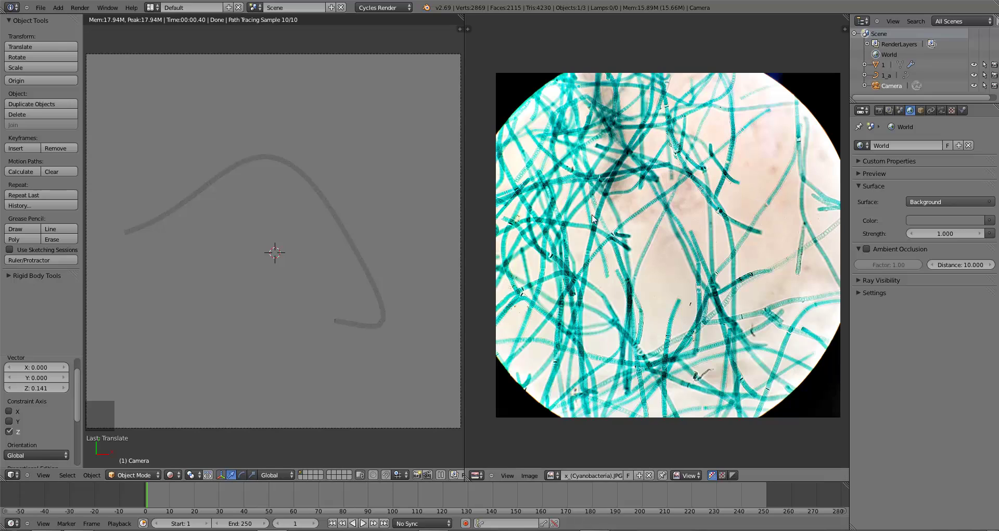
Sample the reference image's bright background, then return the viewport to solid shading with nothing selected.
{"action": "left_click_drag", "start_coordinate": [680, 247], "coordinate": [672, 193]}
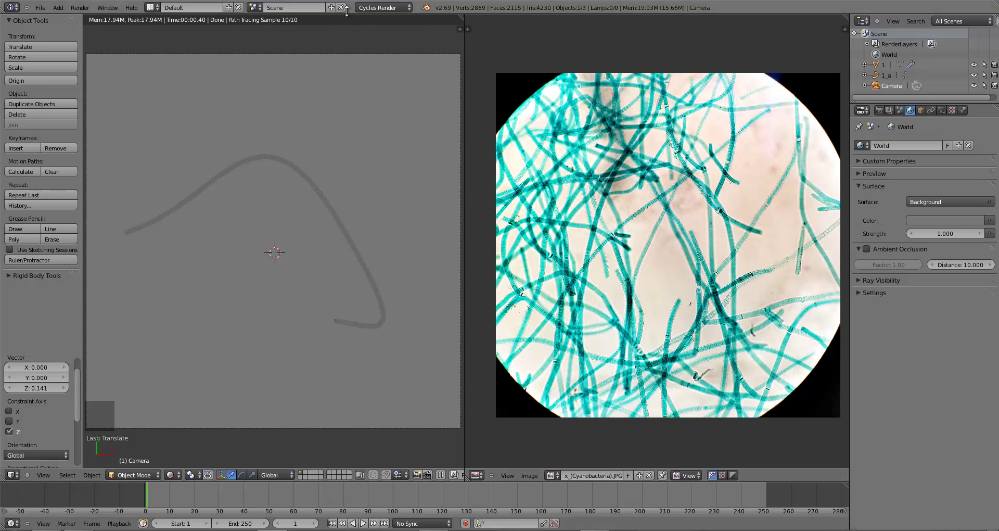
{"action": "scroll", "coordinate": [249, 281], "scroll_direction": "down", "scroll_amount": 1}
{"action": "scroll", "coordinate": [249, 281], "scroll_direction": "up", "scroll_amount": 1}
{"action": "key", "text": "z"}
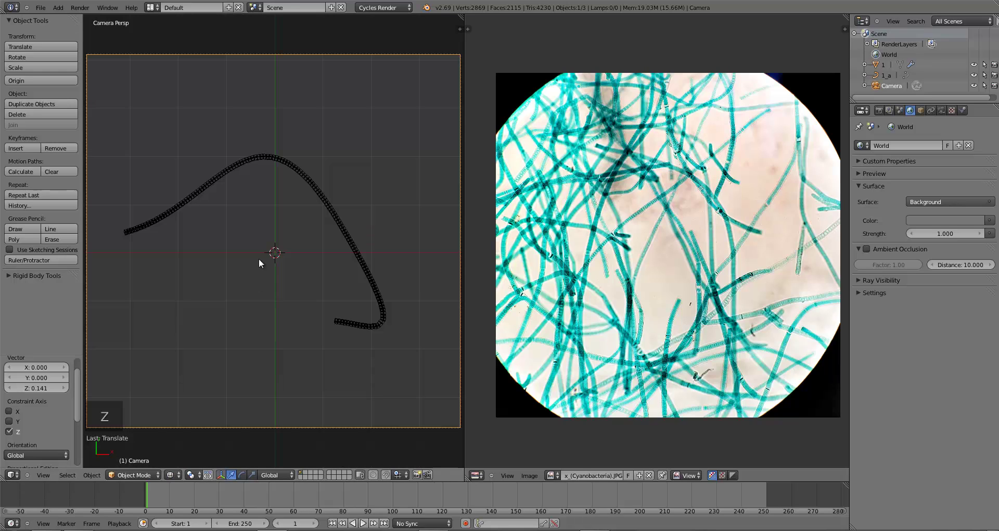
{"action": "key", "text": "a"}
{"action": "key", "text": "z"}
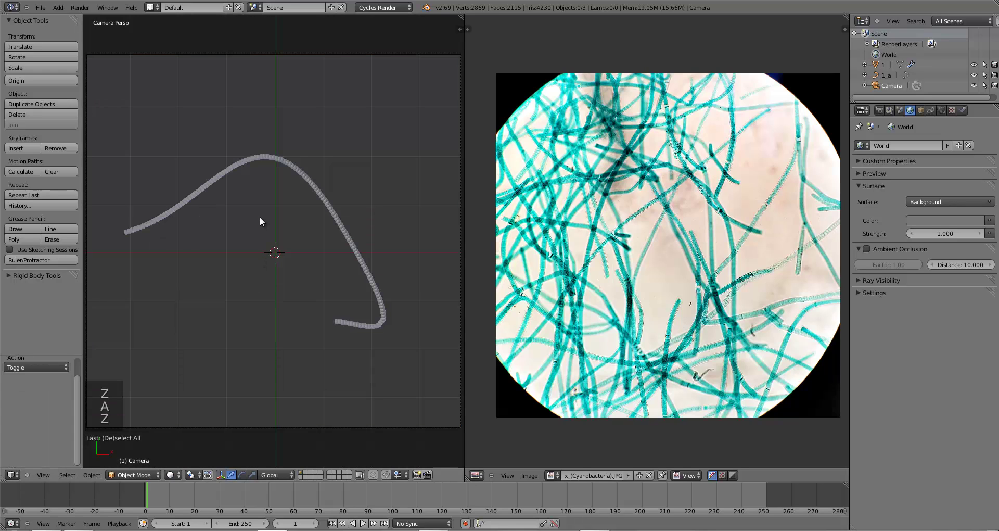
Add a mesh plane and lower it about 3.03 units straight below the strand.
{"action": "key", "text": "shift+a"}
{"action": "mouse_move", "coordinate": [257, 206]}
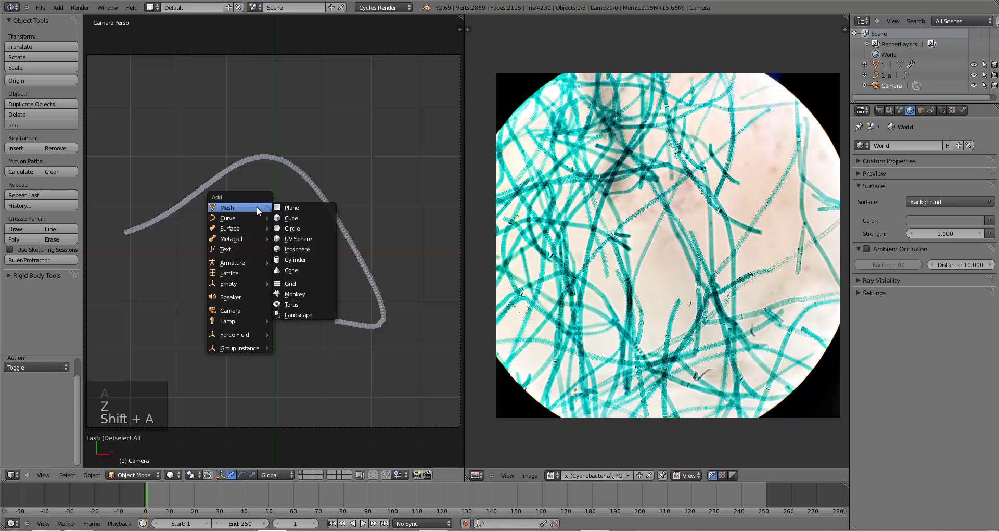
{"action": "left_click", "coordinate": [290, 208]}
{"action": "key", "text": "KP_1"}
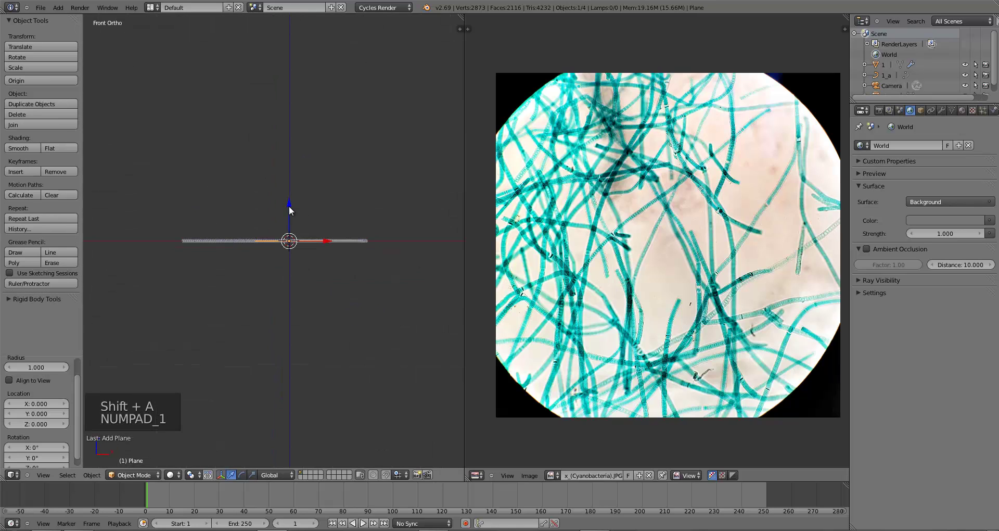
{"action": "key", "text": "g"}
{"action": "key", "text": "z"}
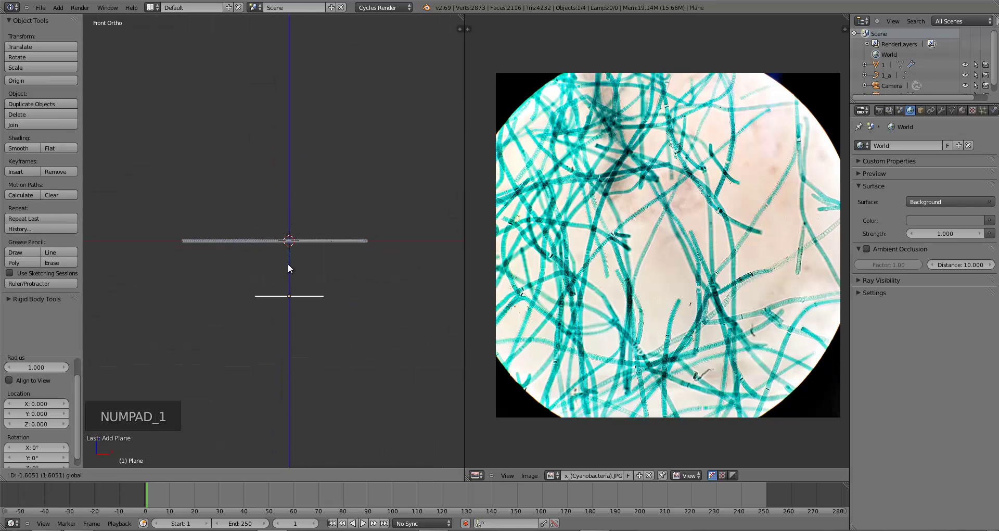
{"action": "left_click", "coordinate": [305, 310]}
Scale the plane up uniformly by about 6.3 times so it extends well beyond the strand.
{"action": "scroll", "coordinate": [305, 313], "scroll_direction": "down", "scroll_amount": 1}
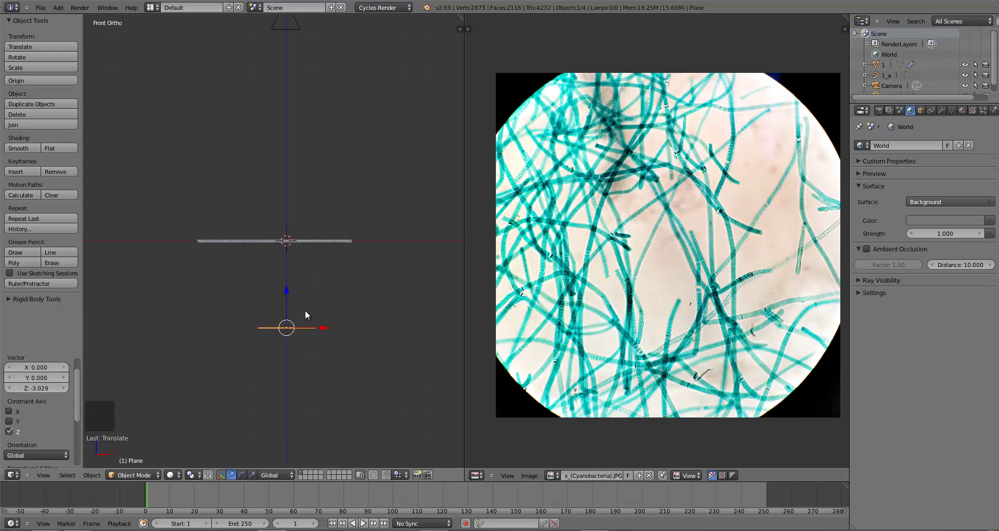
{"action": "scroll", "coordinate": [305, 310], "scroll_direction": "down", "scroll_amount": 3}
{"action": "key", "text": "s"}
{"action": "left_click", "coordinate": [392, 364]}
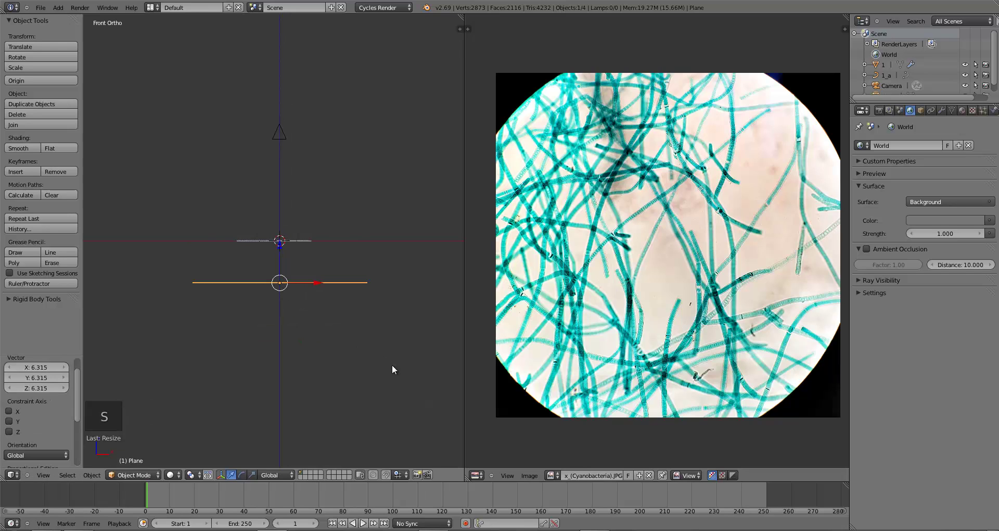
Fit the plane to the camera frame by shrinking it to about 0.88, nudging it about 0.19 in Y and fine-tuning size and X position.
{"action": "key", "text": "KP_0"}
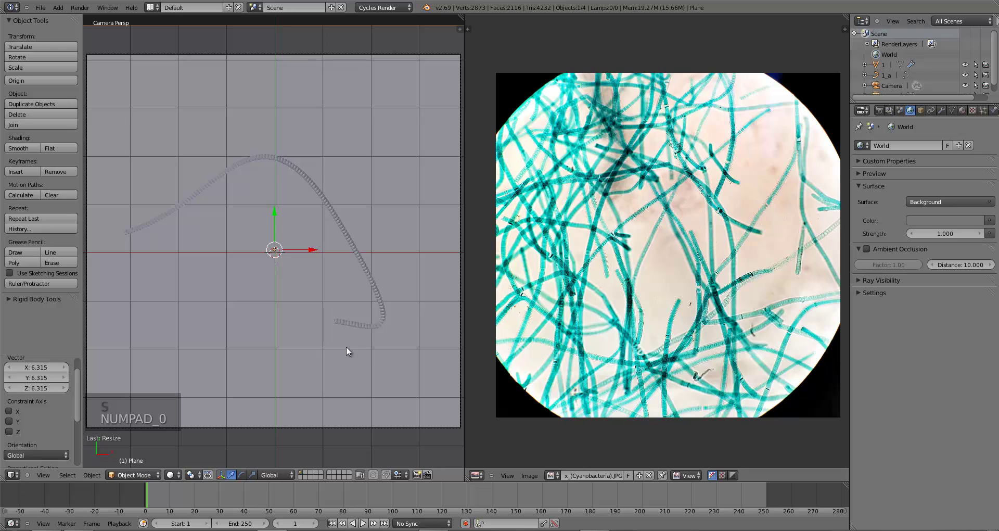
{"action": "key", "text": "s"}
{"action": "left_click", "coordinate": [357, 355]}
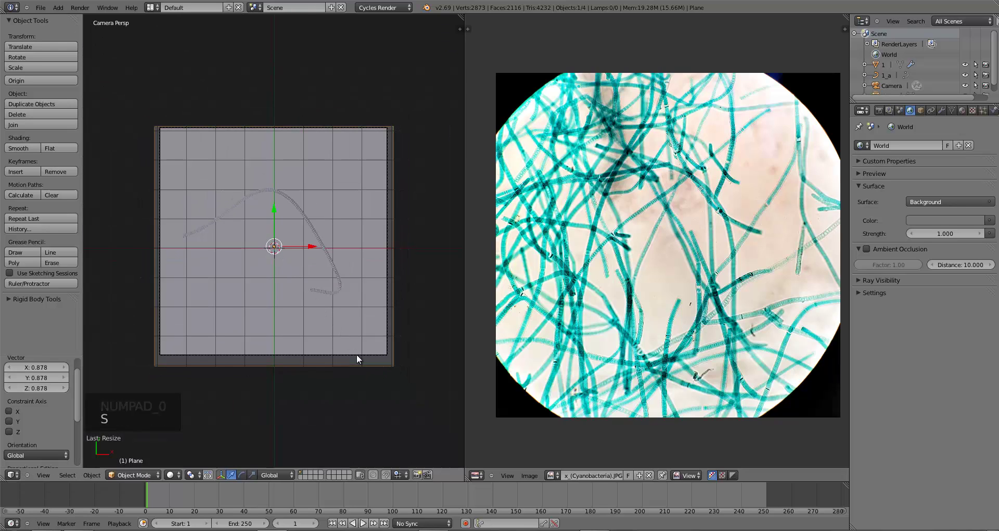
{"action": "key", "text": "g"}
{"action": "left_click", "coordinate": [357, 351]}
{"action": "key", "text": "s"}
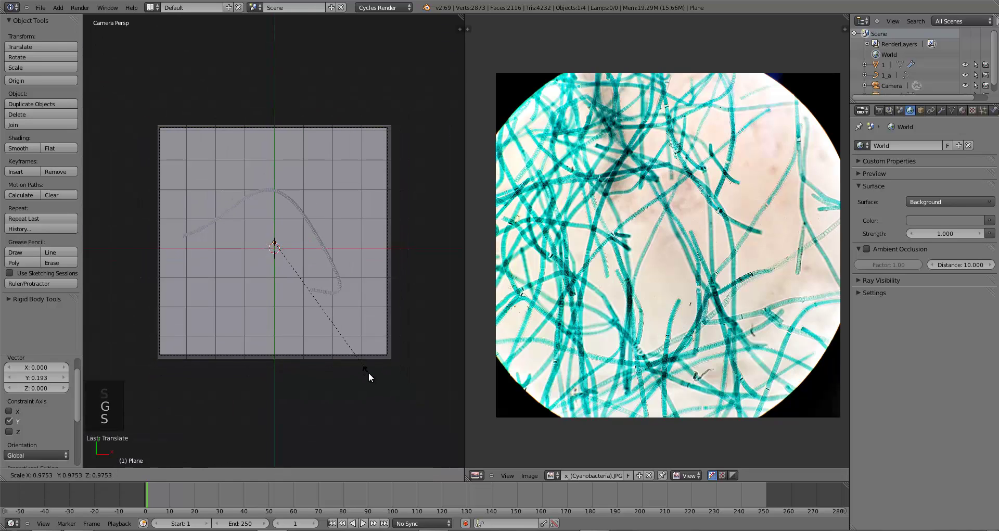
{"action": "left_click", "coordinate": [368, 373]}
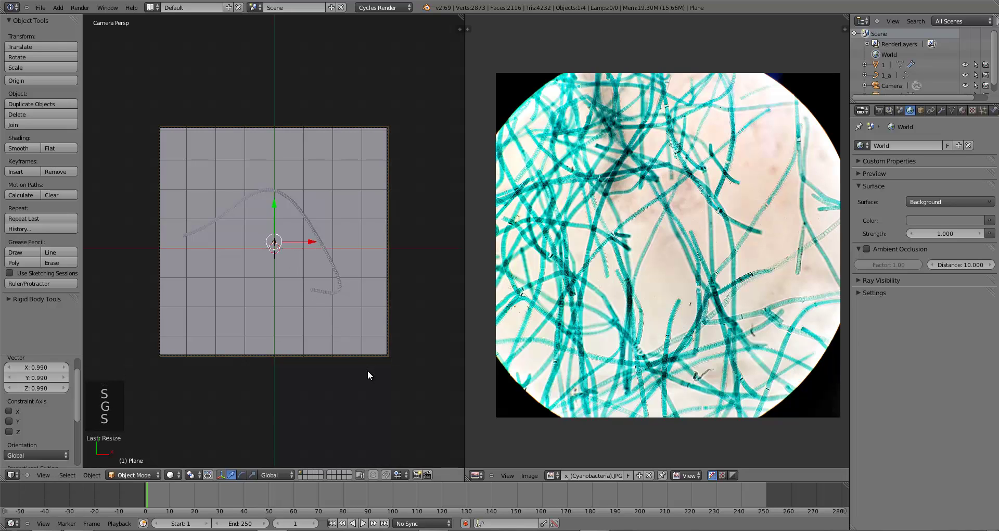
{"action": "key", "text": "g"}
{"action": "left_click", "coordinate": [364, 370]}
{"action": "key", "text": "Home"}
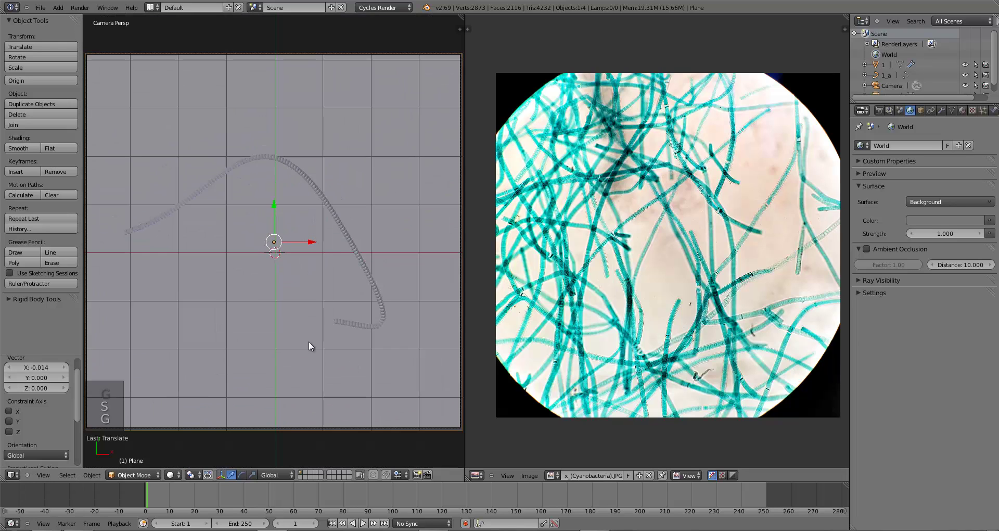
Preview the camera view in rendered shading and give the plane a new material named Light.
{"action": "left_click", "coordinate": [177, 475]}
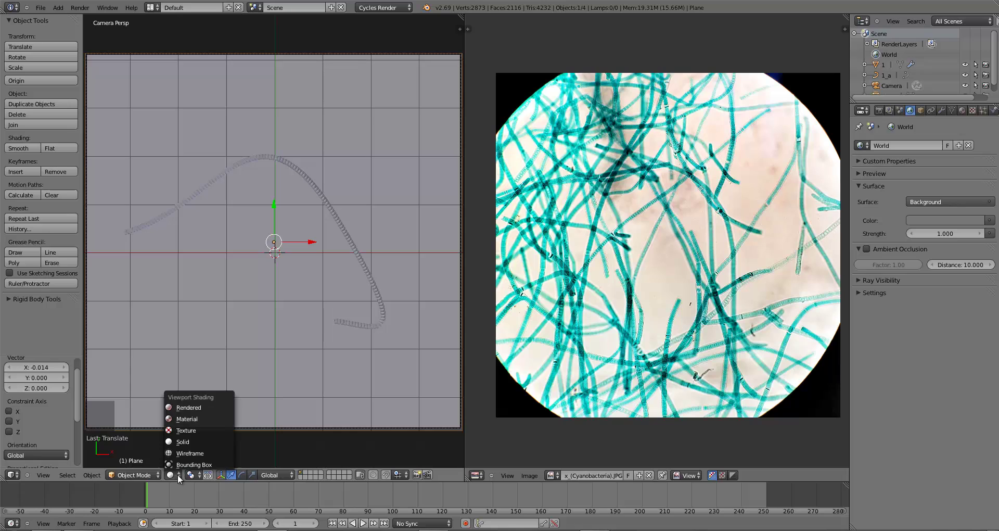
{"action": "left_click", "coordinate": [190, 406]}
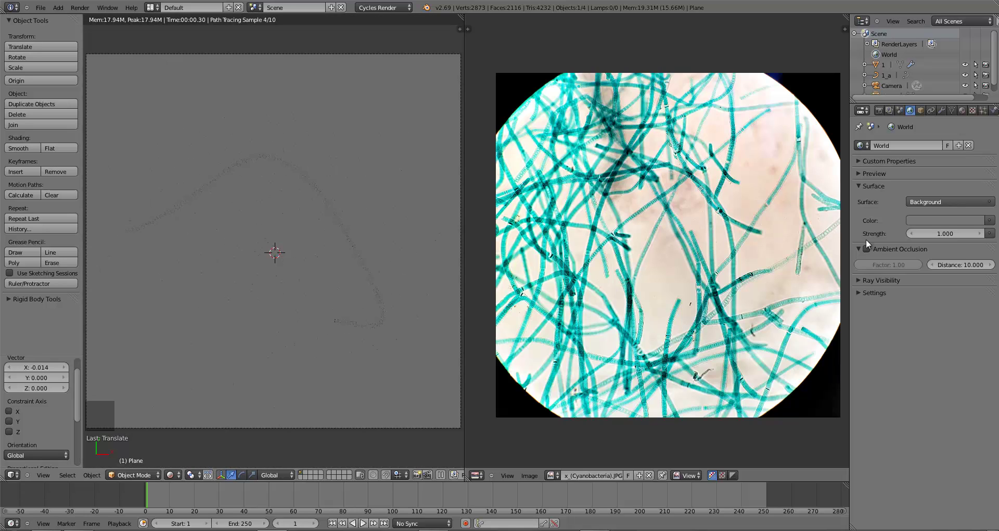
{"action": "left_click", "coordinate": [963, 114]}
{"action": "left_click", "coordinate": [916, 182]}
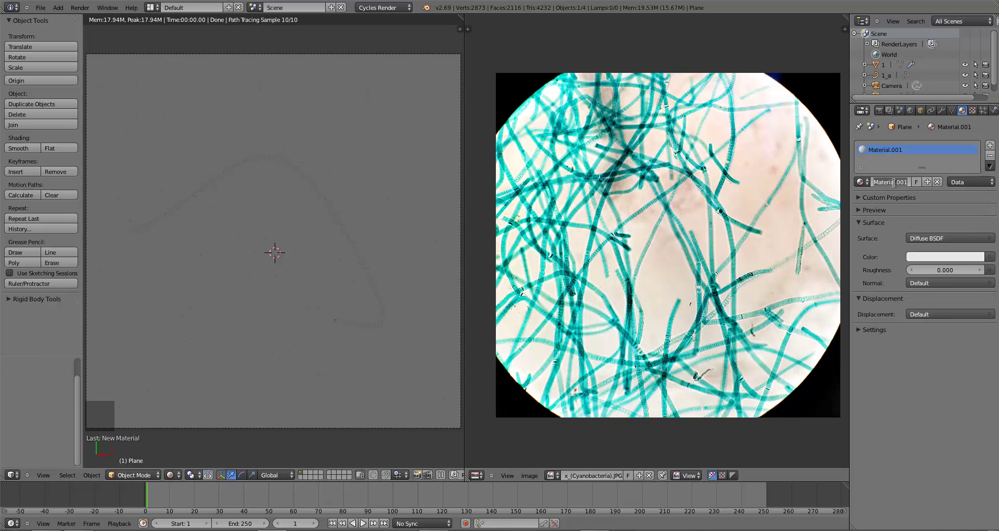
{"action": "double_click", "coordinate": [893, 182]}
{"action": "type", "text": "Light"}
{"action": "key", "text": "Return"}
Change the Light material's surface to Emission and set its colour to pure white.
{"action": "left_click", "coordinate": [931, 238]}
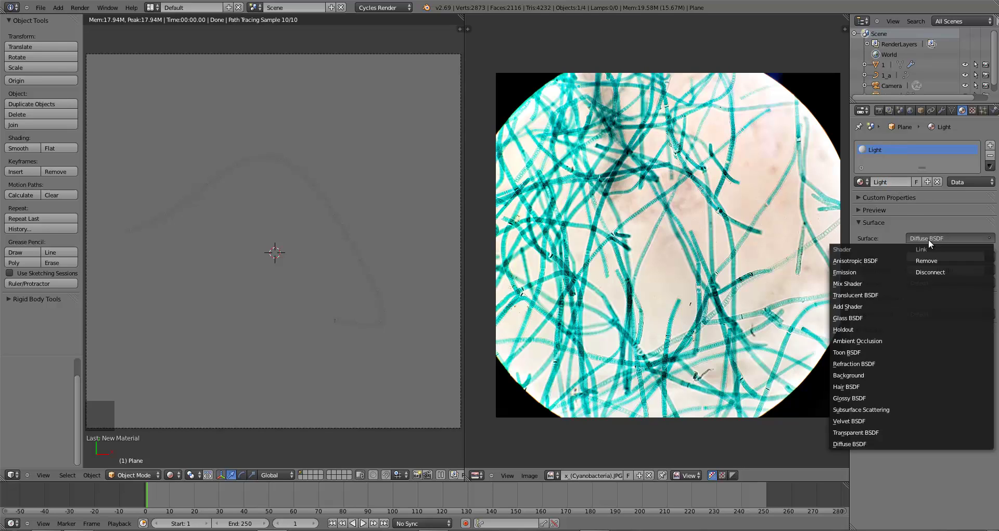
{"action": "left_click", "coordinate": [857, 271]}
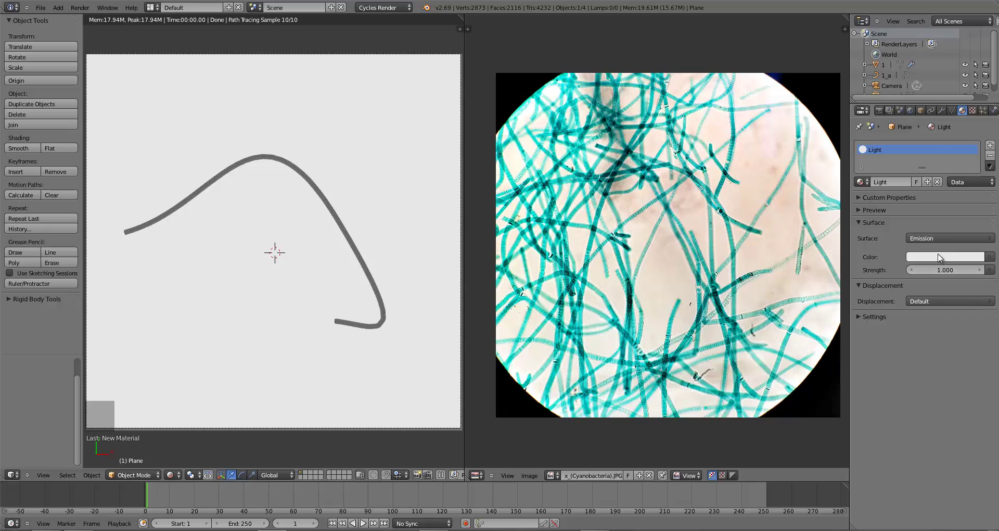
{"action": "left_click", "coordinate": [940, 257]}
{"action": "left_click", "coordinate": [977, 118]}
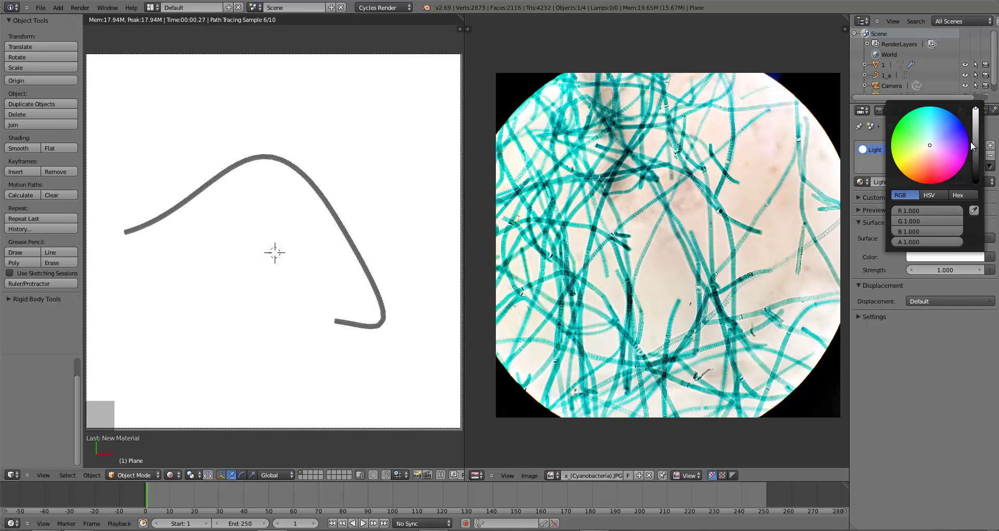
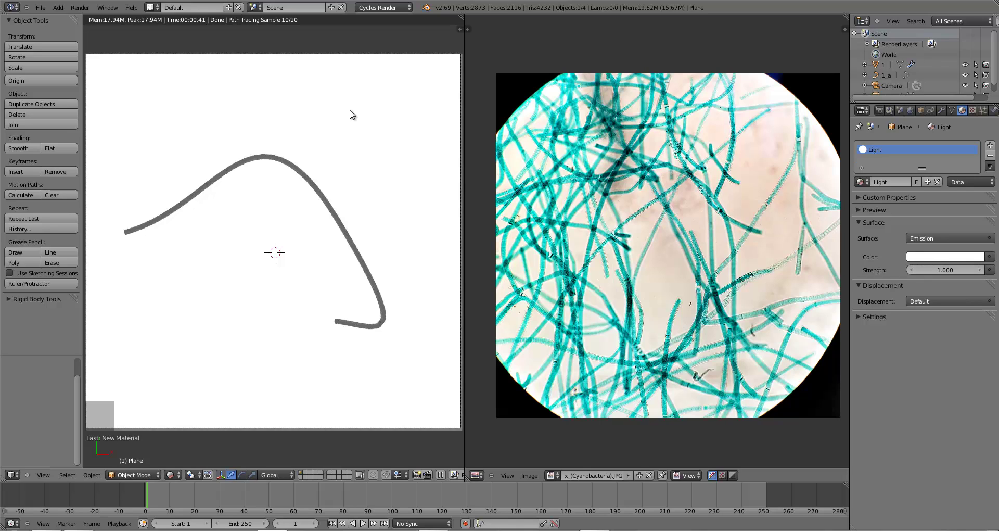
Select the strand and split the 3D viewport to open a Node Editor above the rendered preview.
{"action": "right_click", "coordinate": [290, 166]}
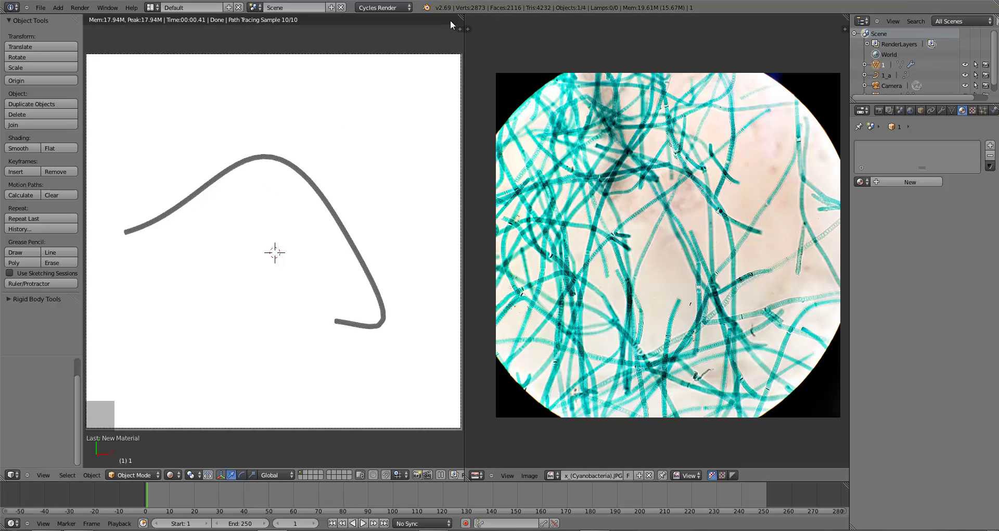
{"action": "left_click_drag", "start_coordinate": [461, 21], "coordinate": [453, 146]}
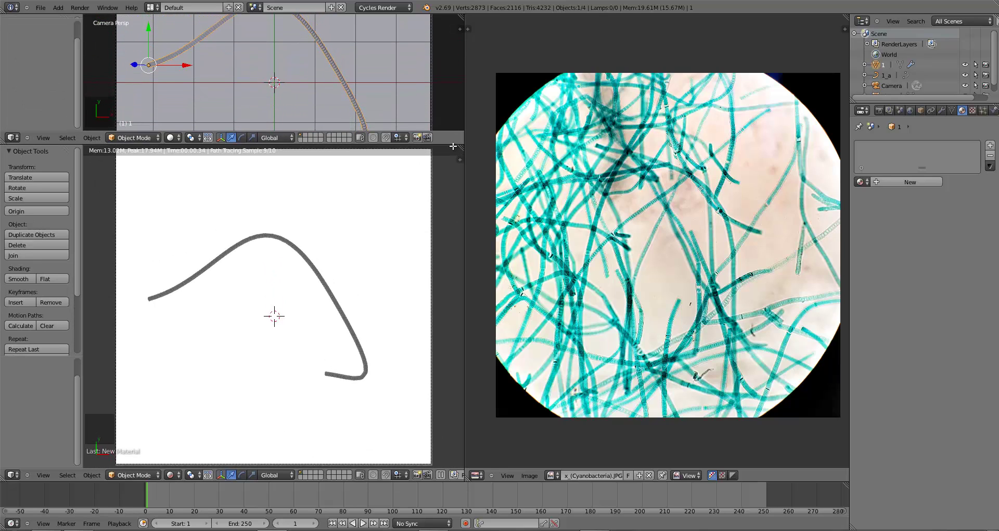
{"action": "left_click", "coordinate": [11, 137]}
{"action": "left_click", "coordinate": [29, 260]}
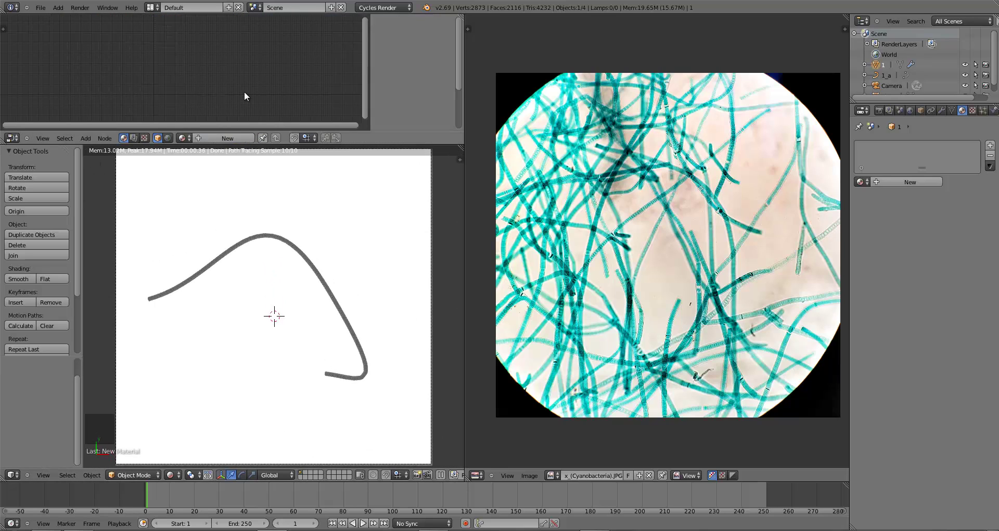
Create a new node material for the strand and enlarge the Node Editor area.
{"action": "left_click", "coordinate": [217, 136]}
{"action": "key", "text": "Home"}
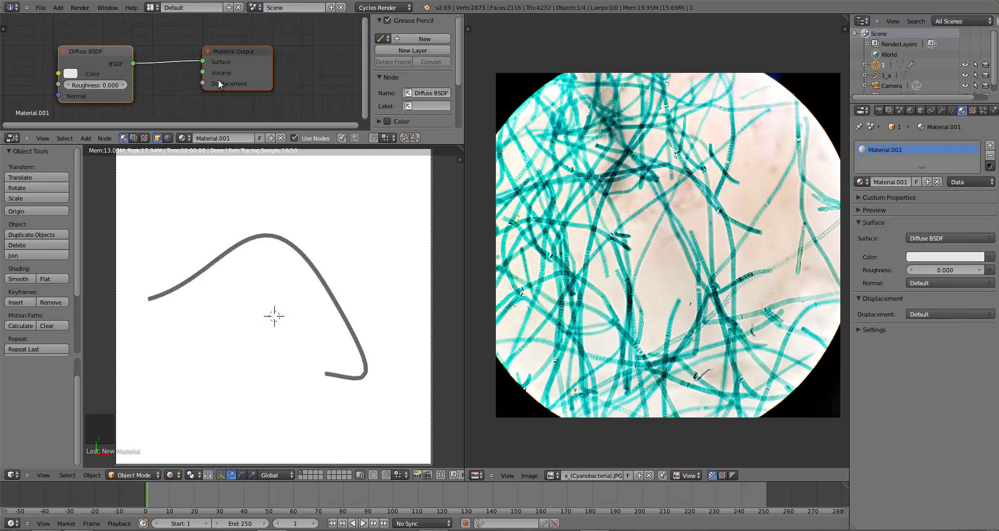
{"action": "left_click", "coordinate": [257, 70]}
{"action": "scroll", "coordinate": [284, 111], "scroll_direction": "down", "scroll_amount": 3}
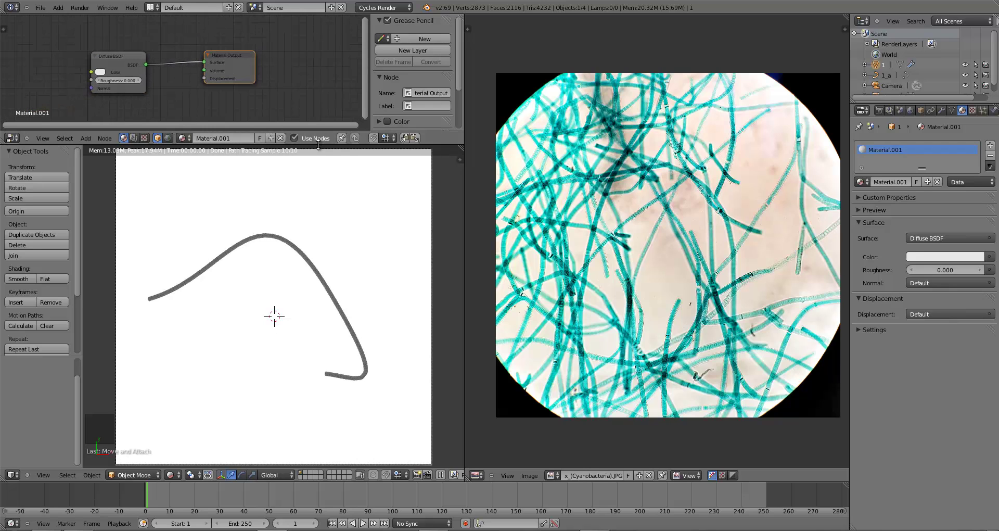
{"action": "left_click_drag", "start_coordinate": [319, 143], "coordinate": [332, 193]}
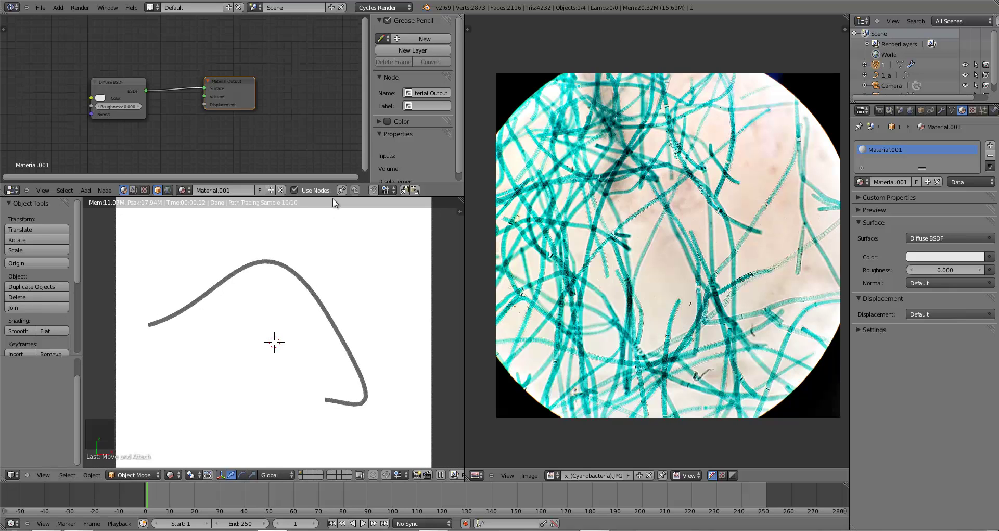
Compare the reference strands up close, move the Material Output node aside and delete the Diffuse BSDF node.
{"action": "scroll", "coordinate": [620, 204], "scroll_direction": "up", "scroll_amount": 5}
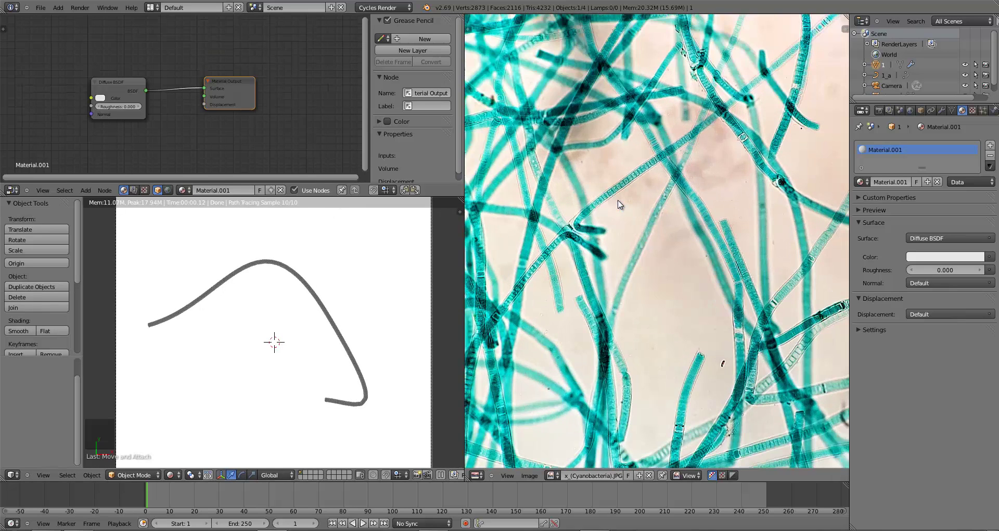
{"action": "scroll", "coordinate": [620, 204], "scroll_direction": "up", "scroll_amount": 4}
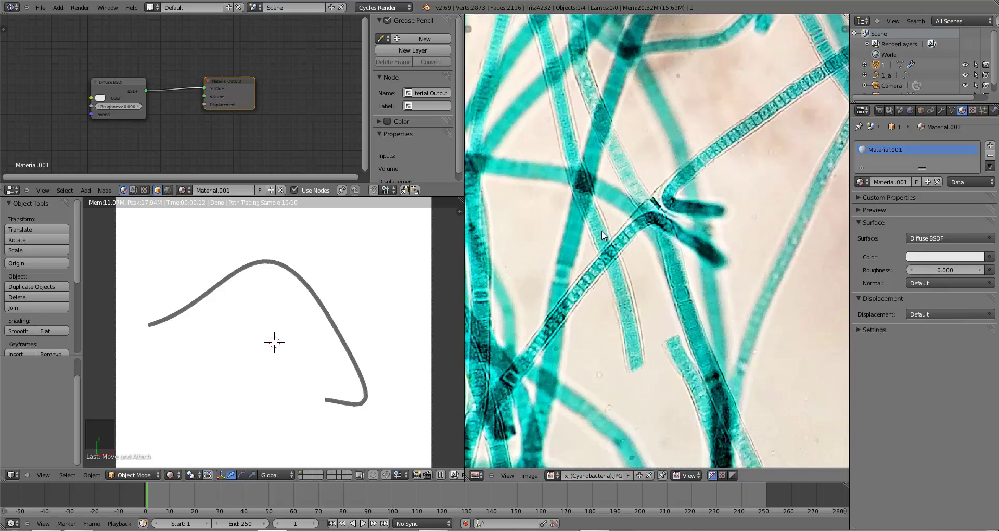
{"action": "scroll", "coordinate": [654, 232], "scroll_direction": "down", "scroll_amount": 5}
{"action": "scroll", "coordinate": [702, 235], "scroll_direction": "up", "scroll_amount": 3}
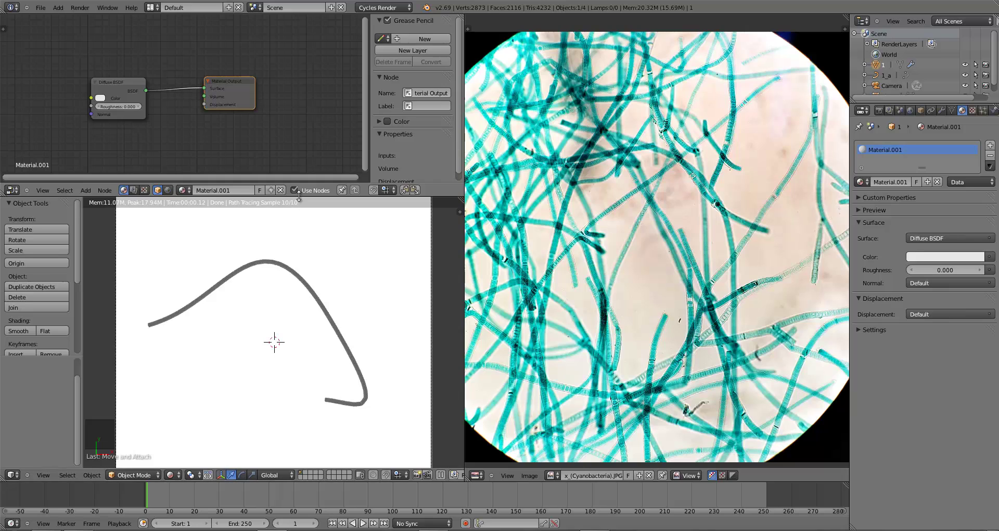
{"action": "left_click_drag", "start_coordinate": [301, 196], "coordinate": [304, 193]}
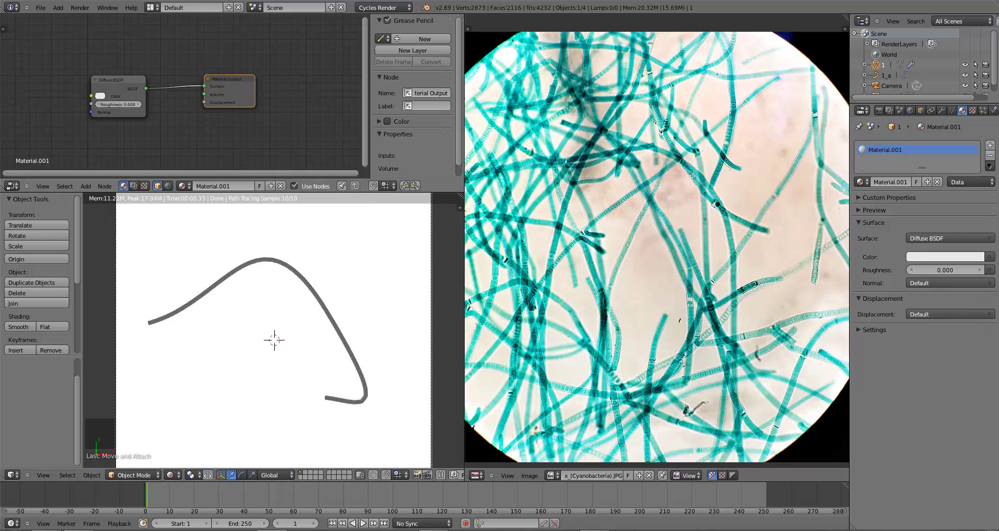
{"action": "left_click_drag", "start_coordinate": [232, 94], "coordinate": [306, 108]}
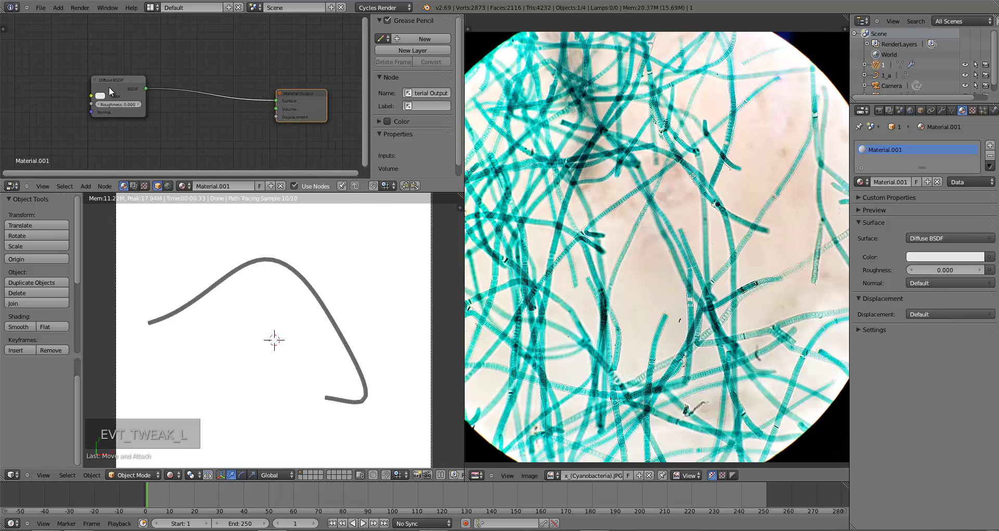
{"action": "left_click_drag", "start_coordinate": [115, 93], "coordinate": [202, 92]}
{"action": "key", "text": "x"}
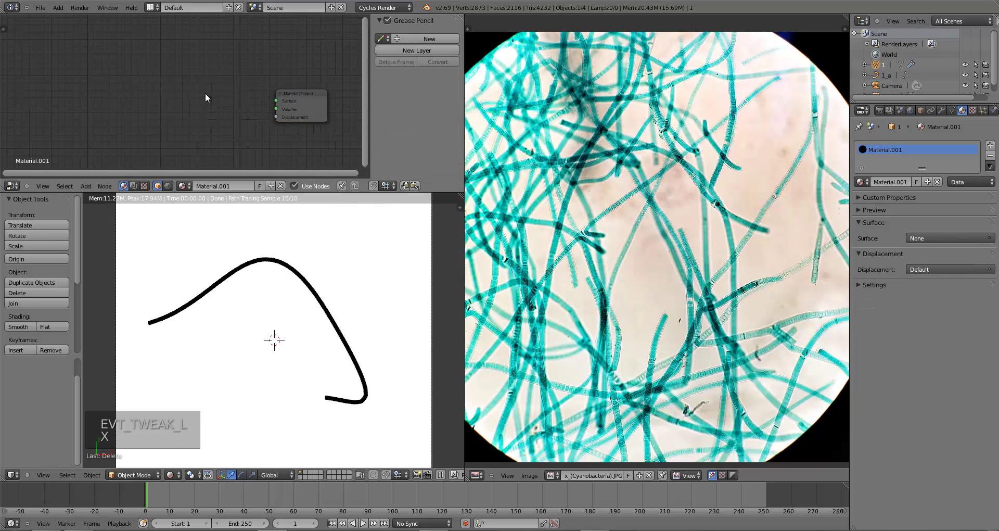
Add a Transparent BSDF shader node to the strand's material.
{"action": "key", "text": "shift+a"}
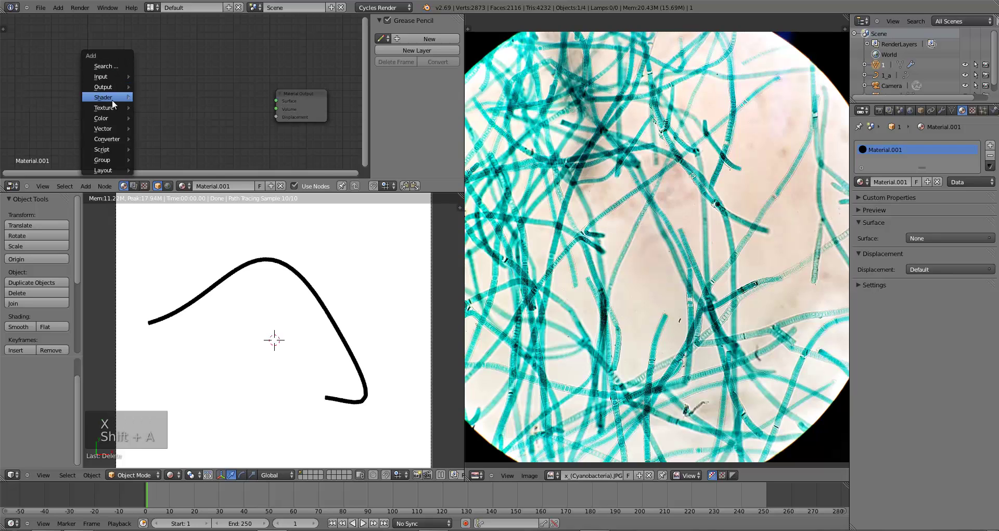
{"action": "mouse_move", "coordinate": [112, 98]}
{"action": "left_click", "coordinate": [155, 143]}
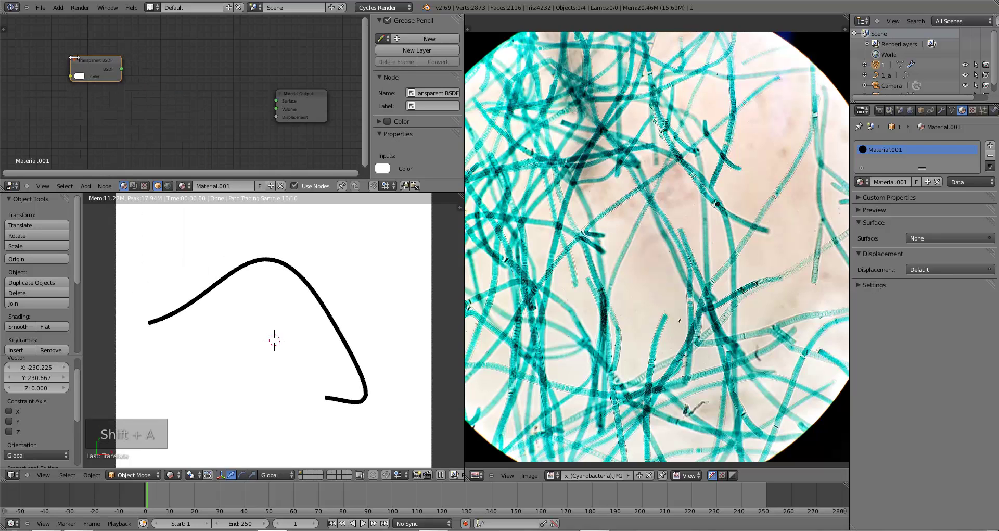
{"action": "left_click", "coordinate": [93, 65]}
{"action": "key", "text": "a"}
{"action": "key", "text": "a"}
Add a Translucent BSDF shader node below the Transparent BSDF node.
{"action": "key", "text": "shift+a"}
{"action": "mouse_move", "coordinate": [97, 97]}
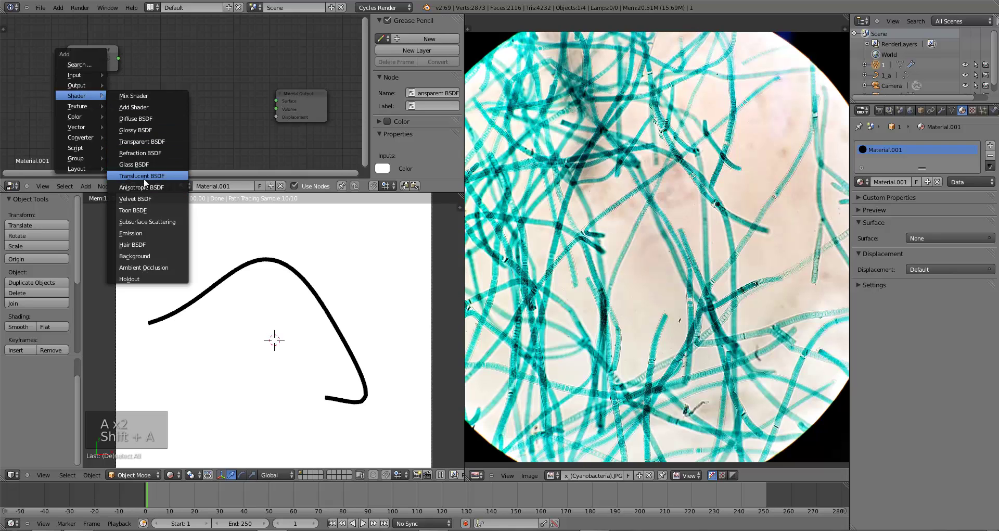
{"action": "left_click", "coordinate": [143, 175]}
{"action": "left_click", "coordinate": [96, 123]}
{"action": "key", "text": "a"}
Add a Mix Shader node blending the Transparent and Translucent BSDFs and link it to the material's Surface output.
{"action": "key", "text": "shift+a"}
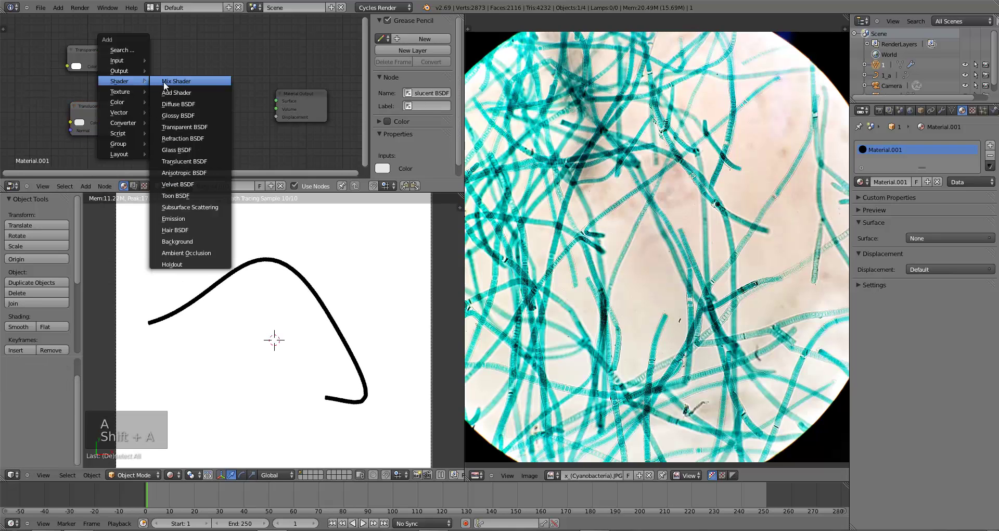
{"action": "left_click", "coordinate": [213, 80]}
{"action": "left_click", "coordinate": [165, 64]}
{"action": "left_click_drag", "start_coordinate": [119, 59], "coordinate": [166, 91]}
{"action": "left_click_drag", "start_coordinate": [121, 114], "coordinate": [167, 100]}
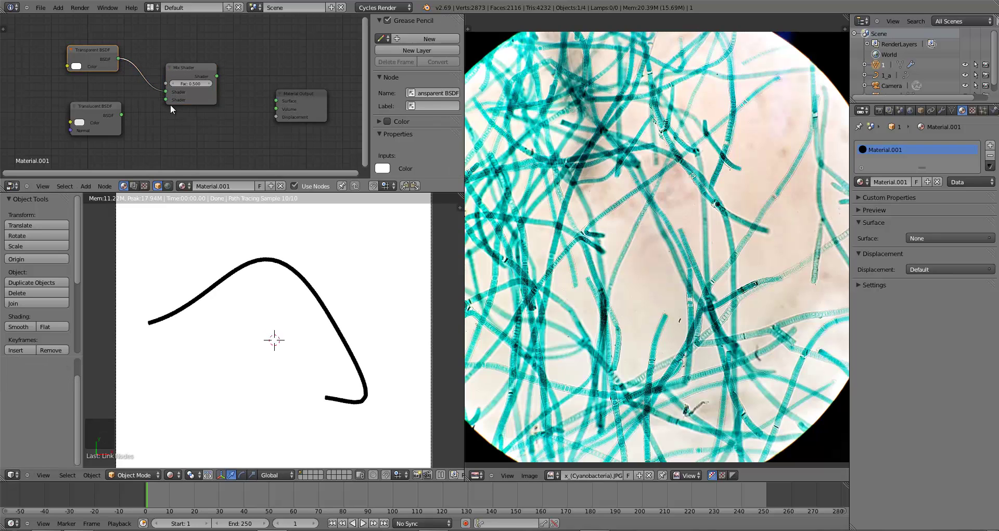
{"action": "left_click_drag", "start_coordinate": [216, 77], "coordinate": [335, 89]}
{"action": "scroll", "coordinate": [305, 288], "scroll_direction": "up", "scroll_amount": 1}
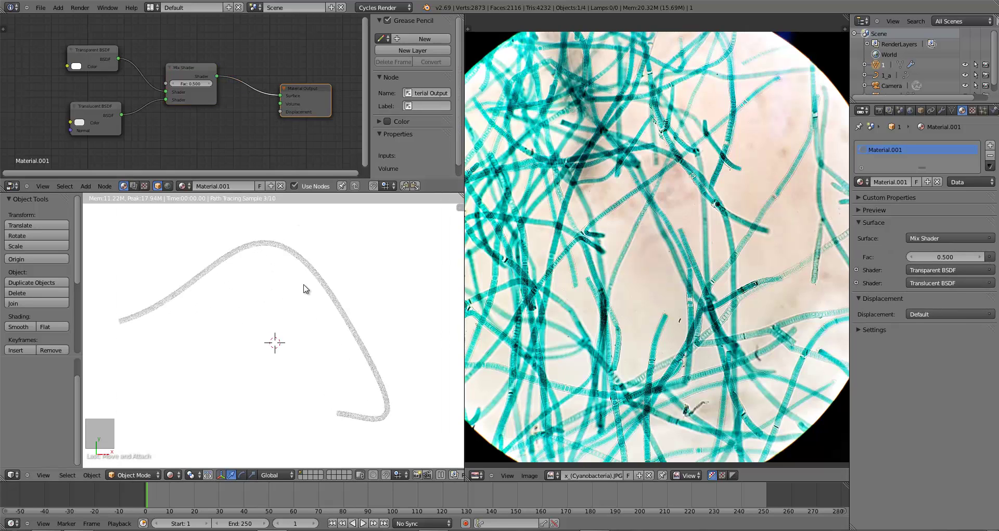
Reposition the Mix Shader node and set the Translucent BSDF color to a teal sampled from a strand in the reference photo.
{"action": "scroll", "coordinate": [290, 254], "scroll_direction": "up", "scroll_amount": 1}
{"action": "scroll", "coordinate": [290, 255], "scroll_direction": "down", "scroll_amount": 1}
{"action": "left_click", "coordinate": [180, 73]}
{"action": "left_click_drag", "start_coordinate": [178, 70], "coordinate": [185, 74]}
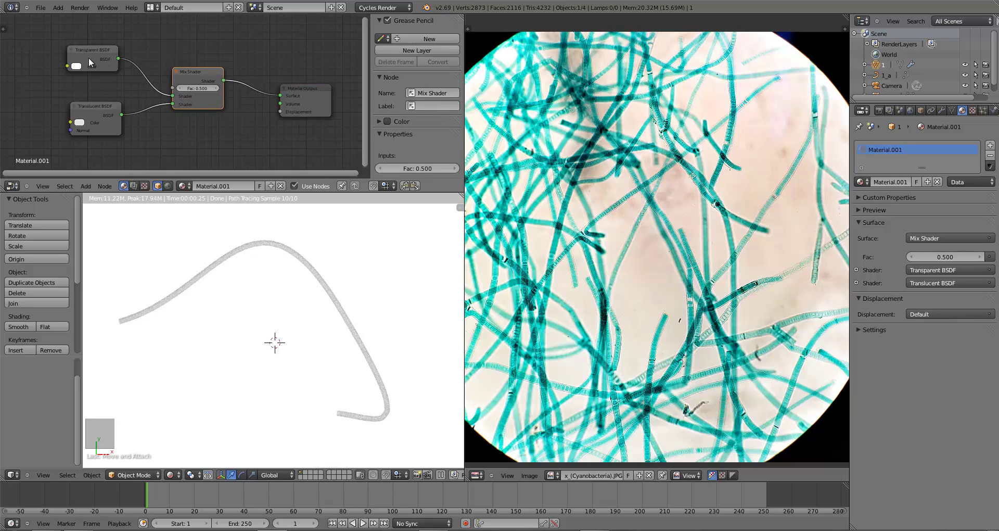
{"action": "left_click", "coordinate": [85, 56]}
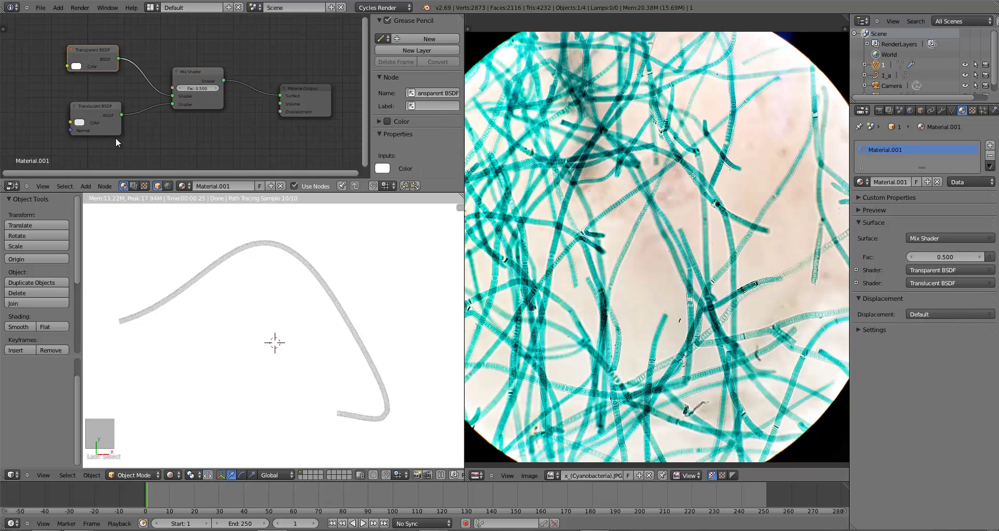
{"action": "left_click", "coordinate": [103, 123]}
{"action": "left_click", "coordinate": [79, 123]}
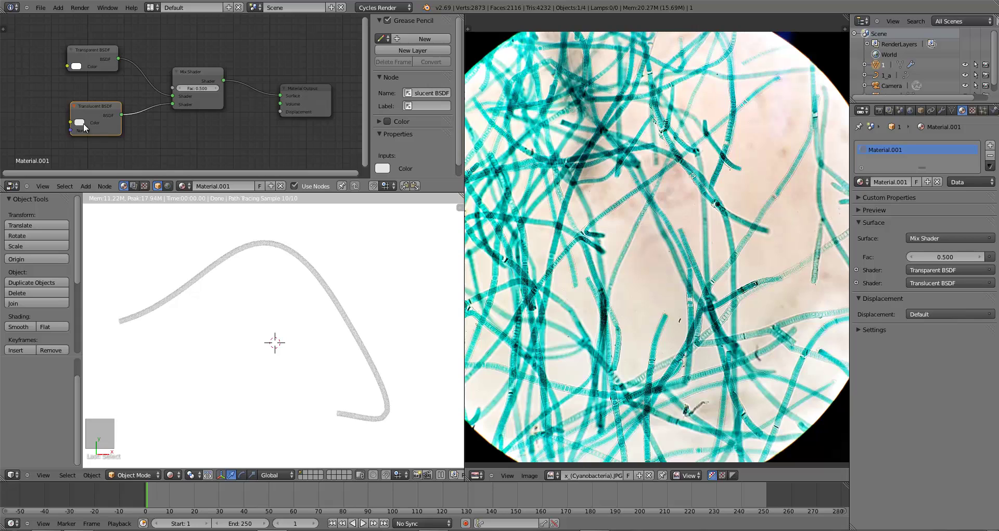
{"action": "left_click", "coordinate": [79, 122]}
{"action": "left_click", "coordinate": [136, 90]}
{"action": "left_click", "coordinate": [574, 227]}
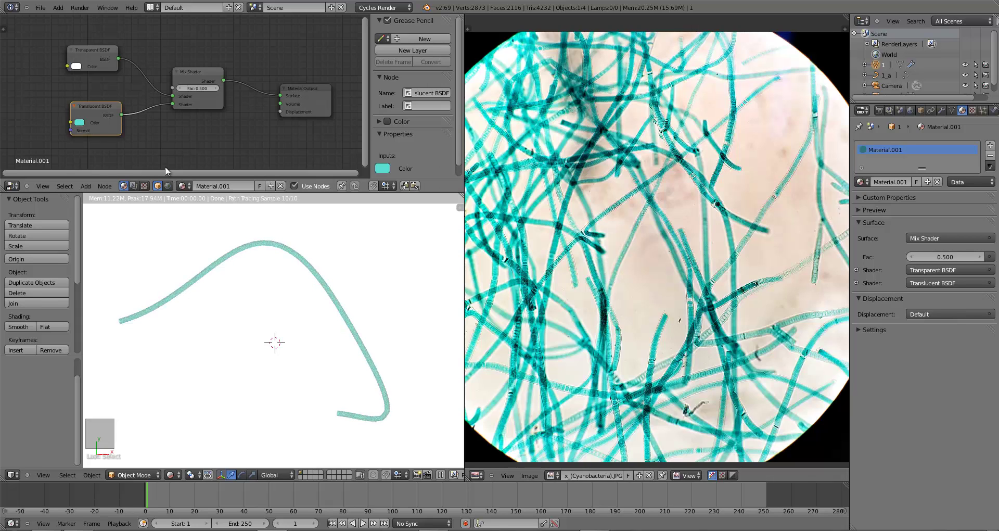
Set the Transparent BSDF color to a teal sampled from the reference photo and line up the Translucent node beneath it.
{"action": "left_click", "coordinate": [76, 66]}
{"action": "left_click", "coordinate": [134, 147]}
{"action": "left_click", "coordinate": [547, 226]}
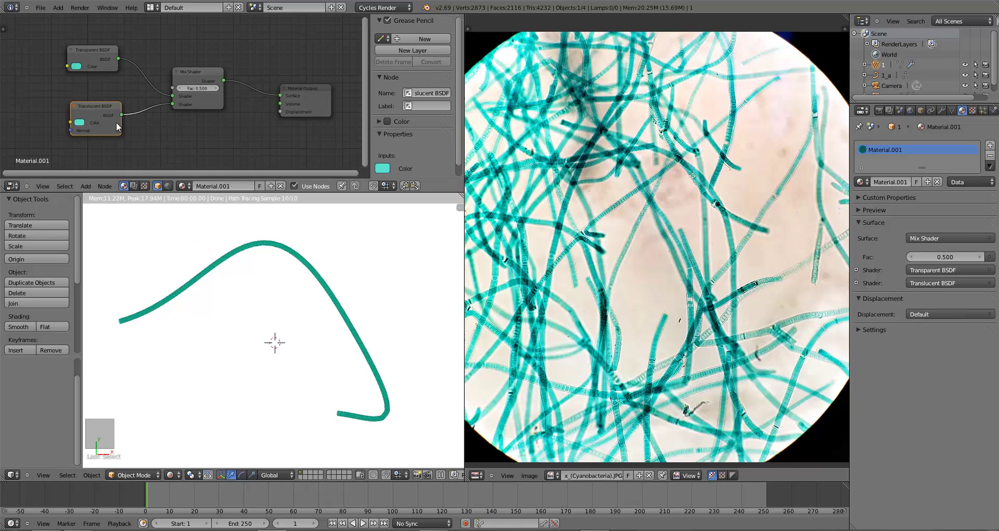
{"action": "mouse_move", "coordinate": [96, 102]}
{"action": "left_mouse_down"}
{"action": "mouse_move", "coordinate": [92, 92]}
{"action": "mouse_move", "coordinate": [92, 105]}
{"action": "left_mouse_up"}
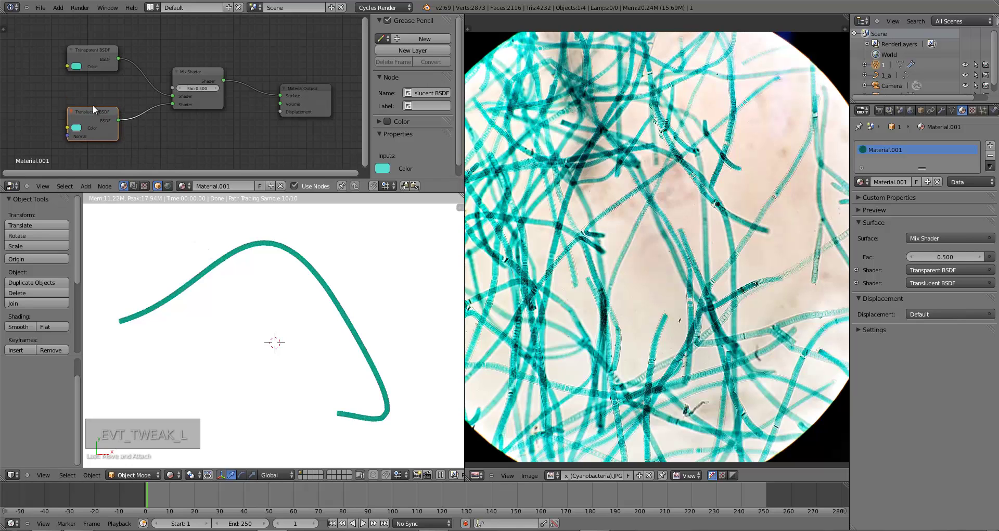
{"action": "scroll", "coordinate": [366, 269], "scroll_direction": "up", "scroll_amount": 3}
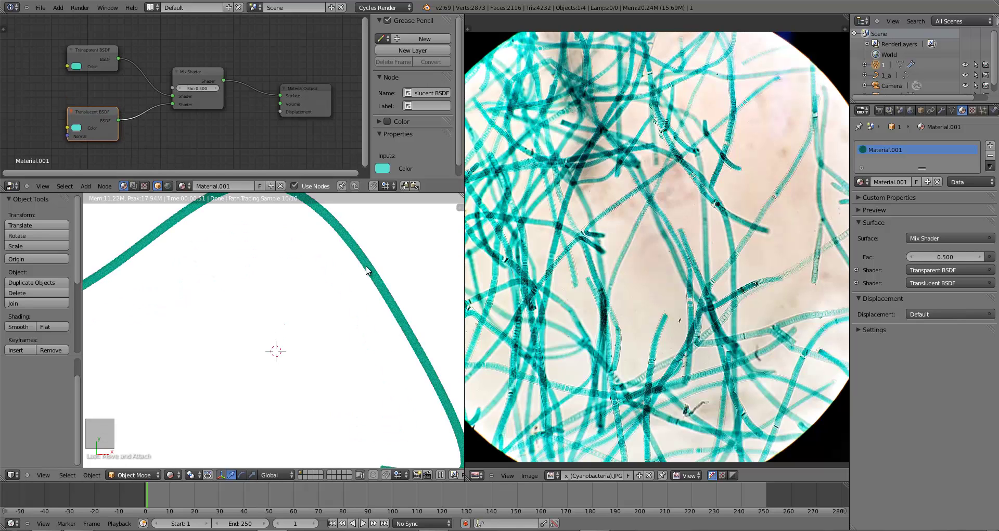
{"action": "scroll", "coordinate": [366, 270], "scroll_direction": "down", "scroll_amount": 2}
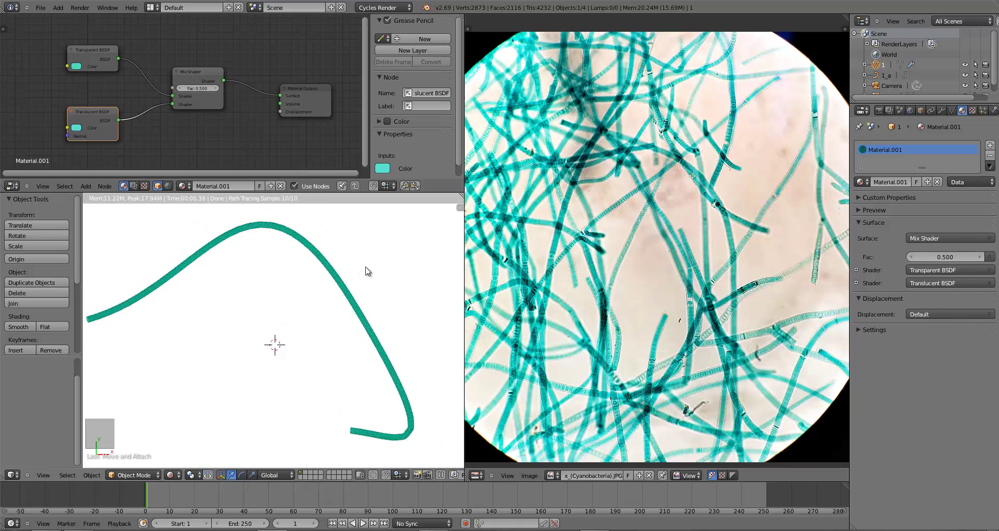
Delete the Transparent BSDF, Mix Shader and Translucent BSDF nodes from the strand's material.
{"action": "left_click_drag", "start_coordinate": [66, 56], "coordinate": [49, 54]}
{"action": "left_click_drag", "start_coordinate": [88, 104], "coordinate": [74, 91]}
{"action": "left_click", "coordinate": [79, 58]}
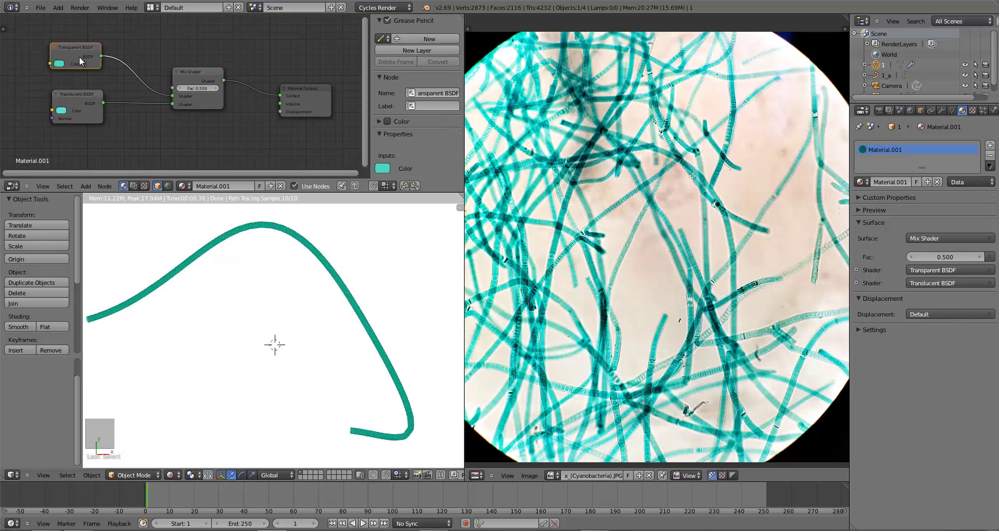
{"action": "key", "text": "x"}
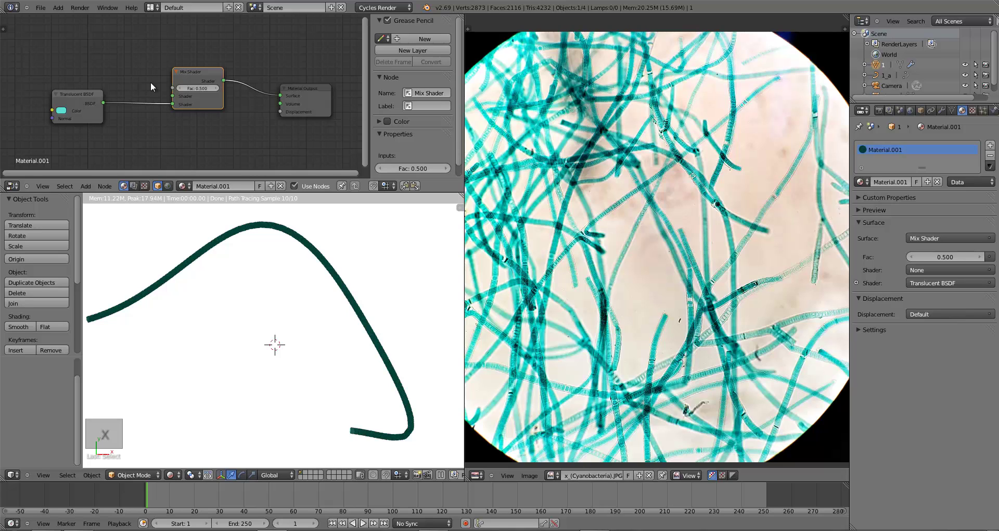
{"action": "key", "text": "x"}
{"action": "left_click", "coordinate": [73, 93]}
{"action": "key", "text": "x"}
Add a Glass BSDF linked to the material's Surface output and color it with a teal sampled from the reference photo.
{"action": "key", "text": "shift+a"}
{"action": "mouse_move", "coordinate": [126, 77]}
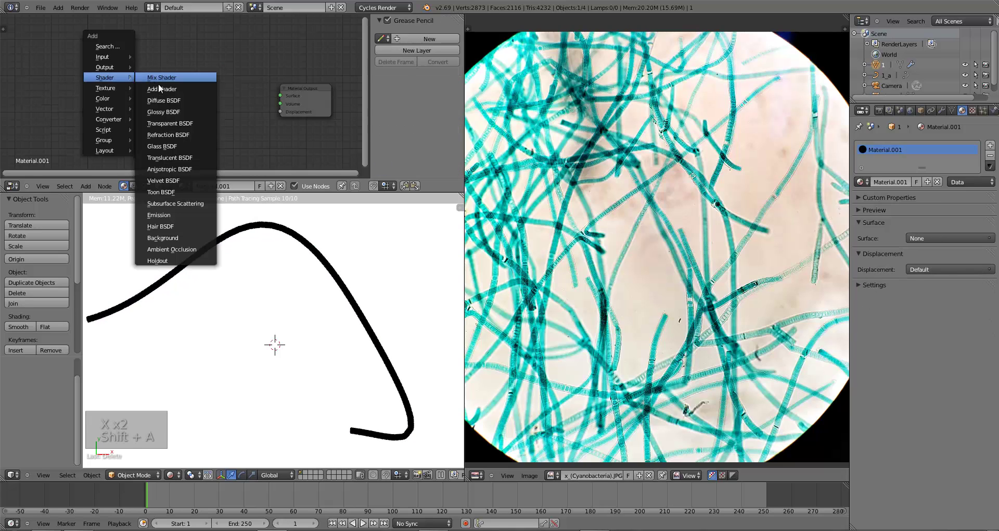
{"action": "left_click_drag", "start_coordinate": [169, 77], "coordinate": [280, 96]}
{"action": "left_click", "coordinate": [123, 96]}
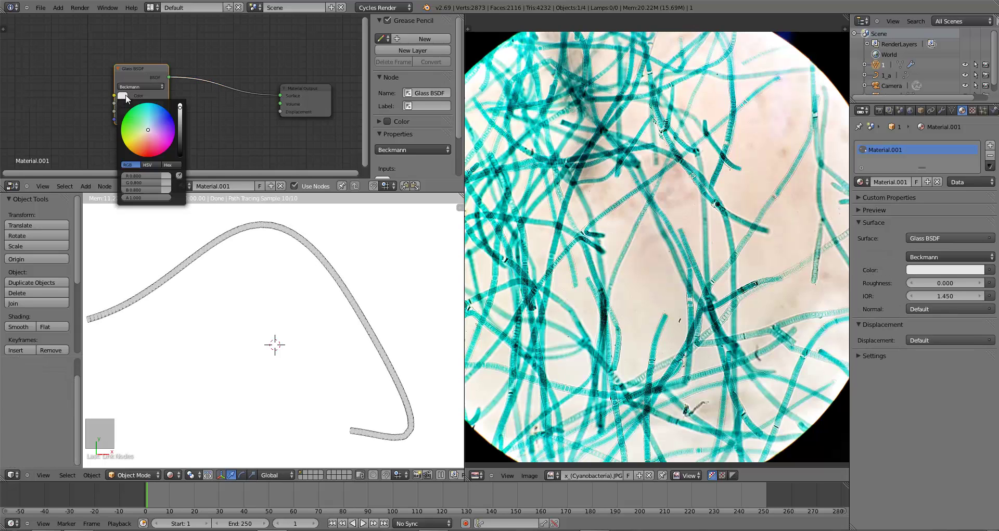
{"action": "left_click", "coordinate": [182, 172]}
{"action": "left_click", "coordinate": [571, 234]}
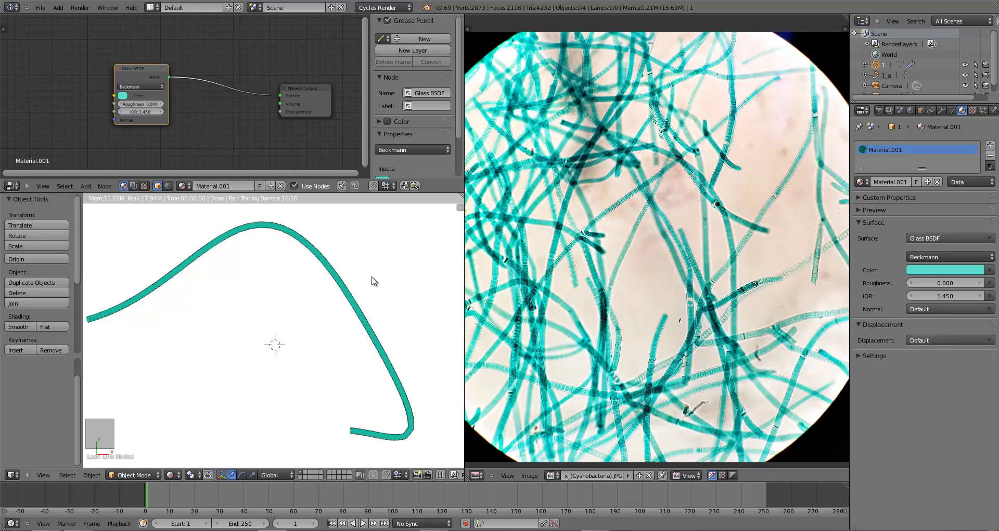
Examine the rendered glass strand's edges and segments up close and compare them with the strands in the reference photo.
{"action": "scroll", "coordinate": [372, 281], "scroll_direction": "up", "scroll_amount": 5}
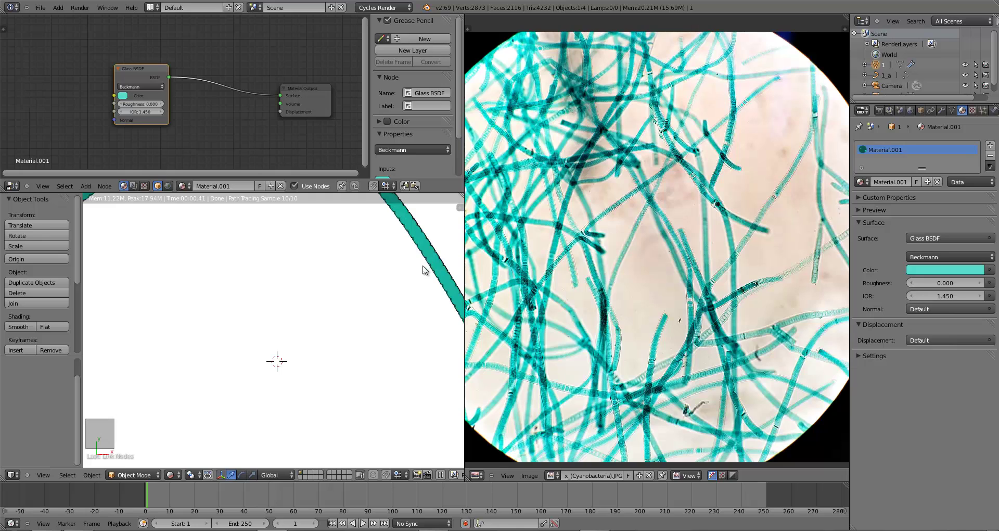
{"action": "scroll", "coordinate": [407, 271], "scroll_direction": "down", "scroll_amount": 4}
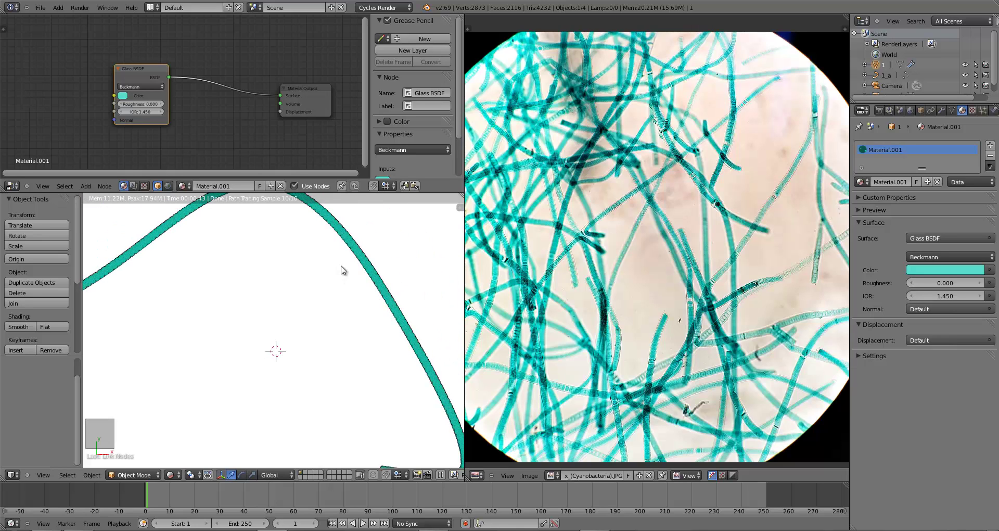
{"action": "scroll", "coordinate": [267, 308], "scroll_direction": "down", "scroll_amount": 3}
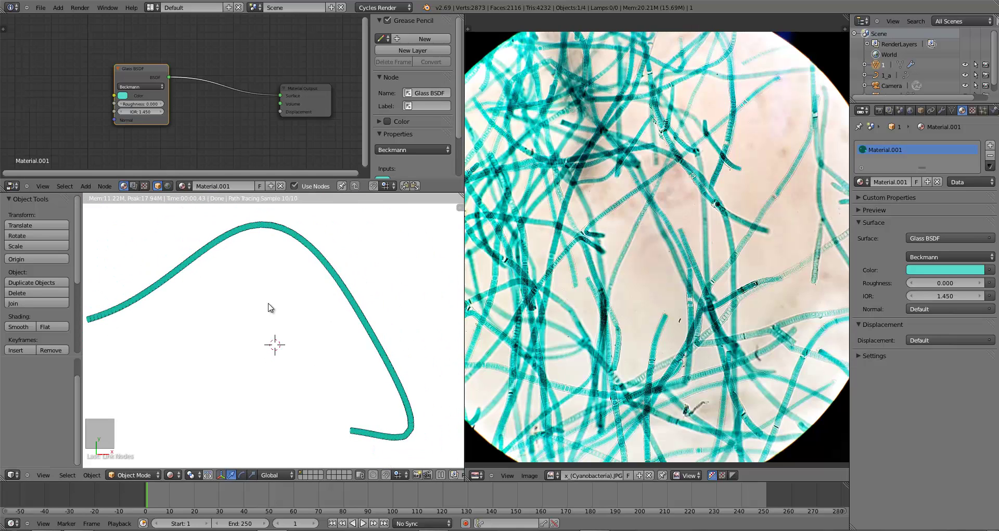
{"action": "scroll", "coordinate": [268, 308], "scroll_direction": "down", "scroll_amount": 1}
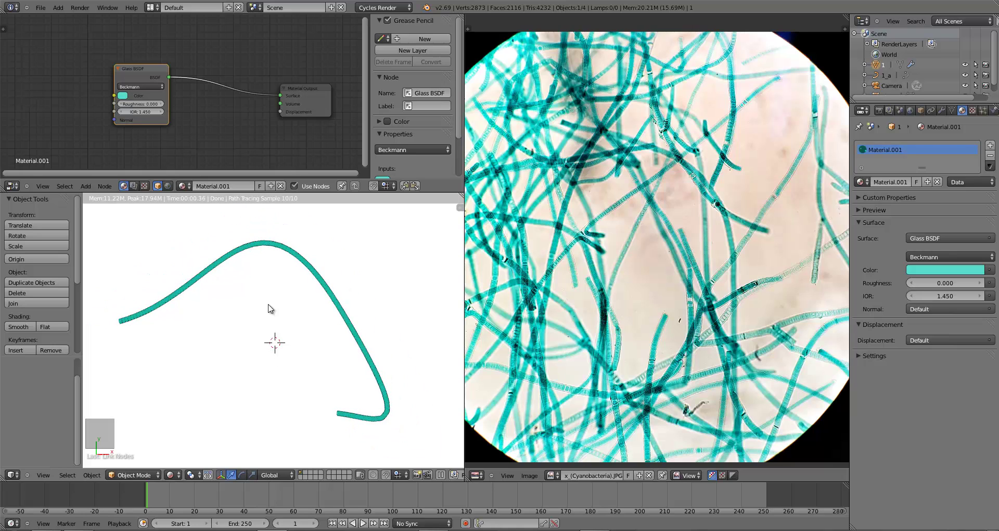
{"action": "scroll", "coordinate": [269, 307], "scroll_direction": "up", "scroll_amount": 4}
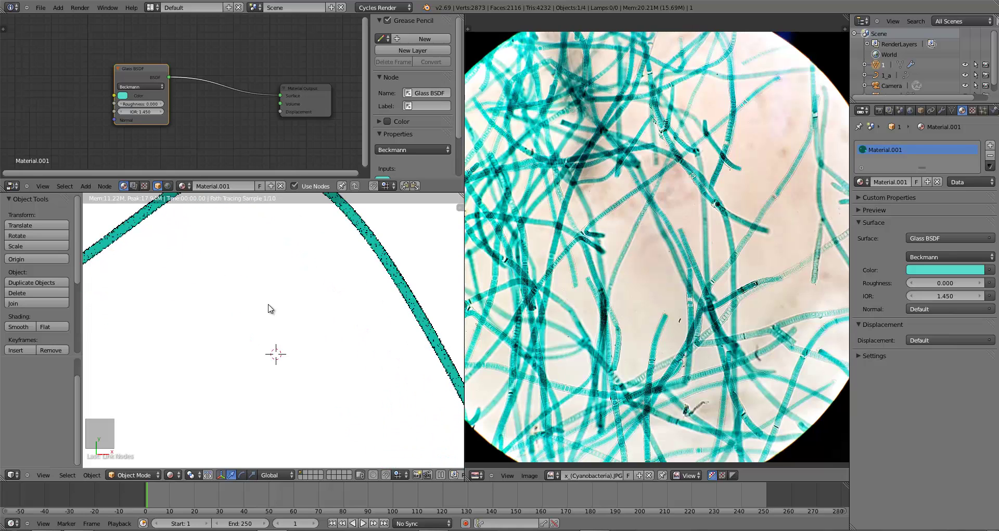
{"action": "scroll", "coordinate": [307, 267], "scroll_direction": "up", "scroll_amount": 2}
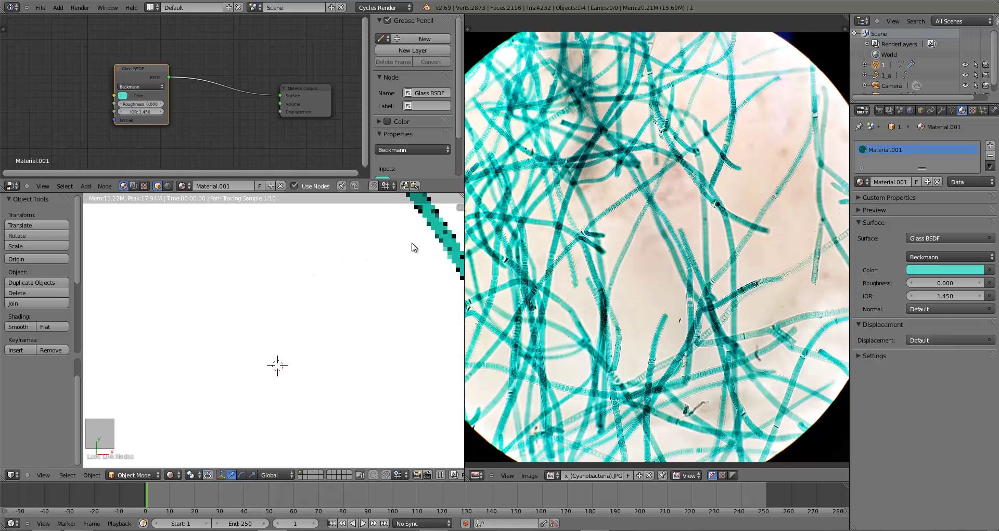
{"action": "scroll", "coordinate": [425, 241], "scroll_direction": "down", "scroll_amount": 1}
{"action": "scroll", "coordinate": [425, 241], "scroll_direction": "up", "scroll_amount": 1}
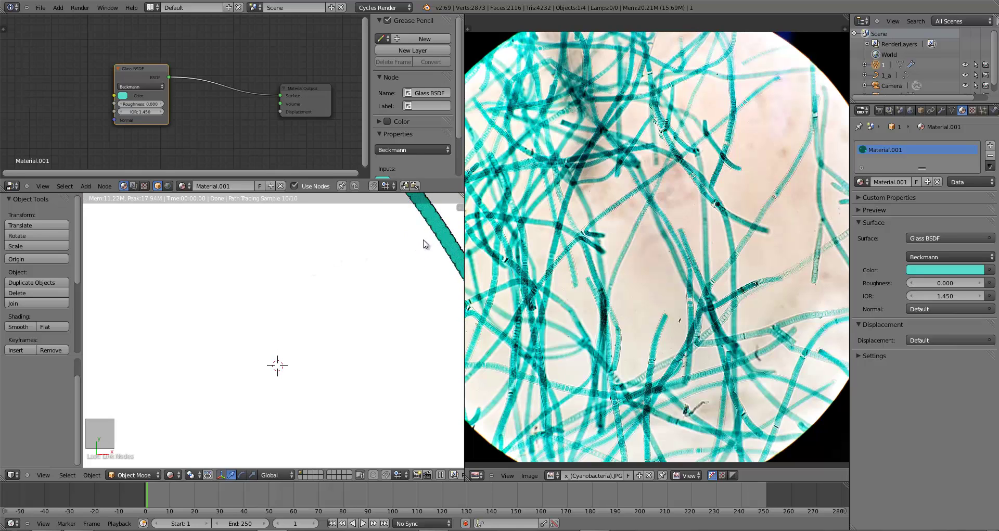
{"action": "scroll", "coordinate": [422, 244], "scroll_direction": "down", "scroll_amount": 5}
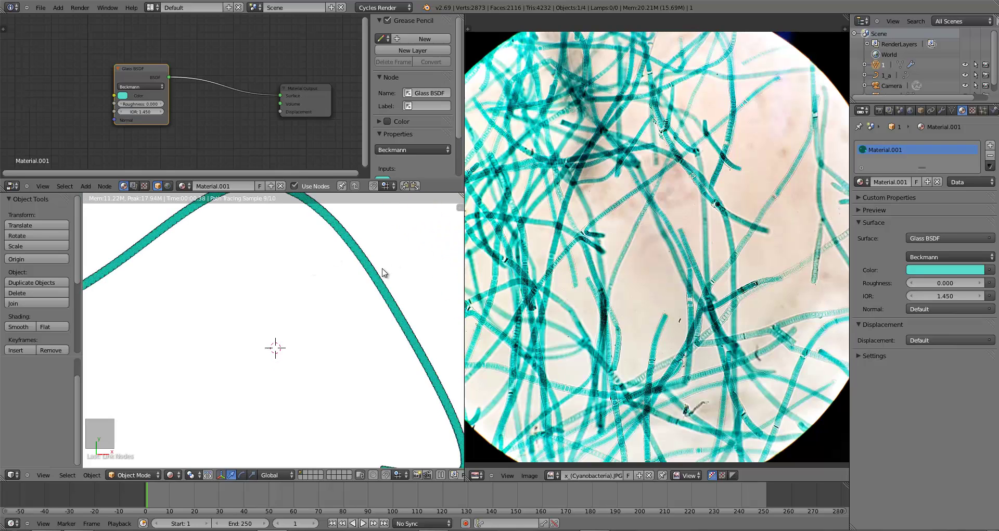
{"action": "scroll", "coordinate": [564, 274], "scroll_direction": "up", "scroll_amount": 4}
{"action": "scroll", "coordinate": [624, 271], "scroll_direction": "down", "scroll_amount": 2}
{"action": "scroll", "coordinate": [688, 263], "scroll_direction": "up", "scroll_amount": 2}
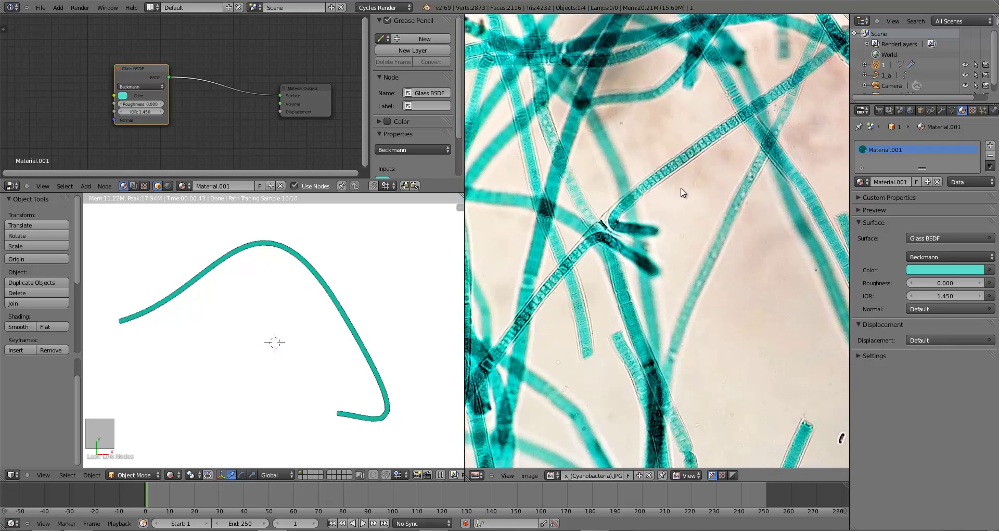
{"action": "scroll", "coordinate": [167, 292], "scroll_direction": "up", "scroll_amount": 2}
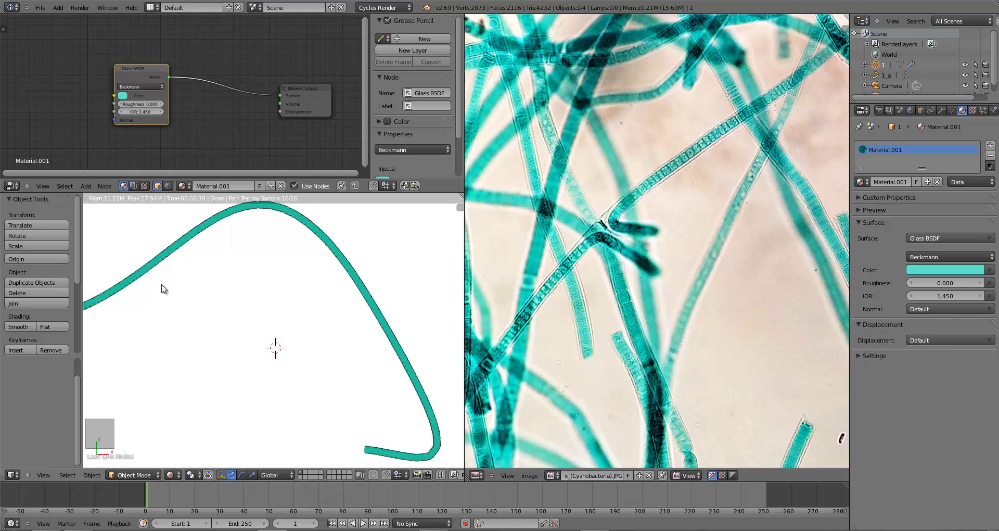
{"action": "scroll", "coordinate": [164, 289], "scroll_direction": "down", "scroll_amount": 3}
{"action": "scroll", "coordinate": [164, 291], "scroll_direction": "up", "scroll_amount": 1}
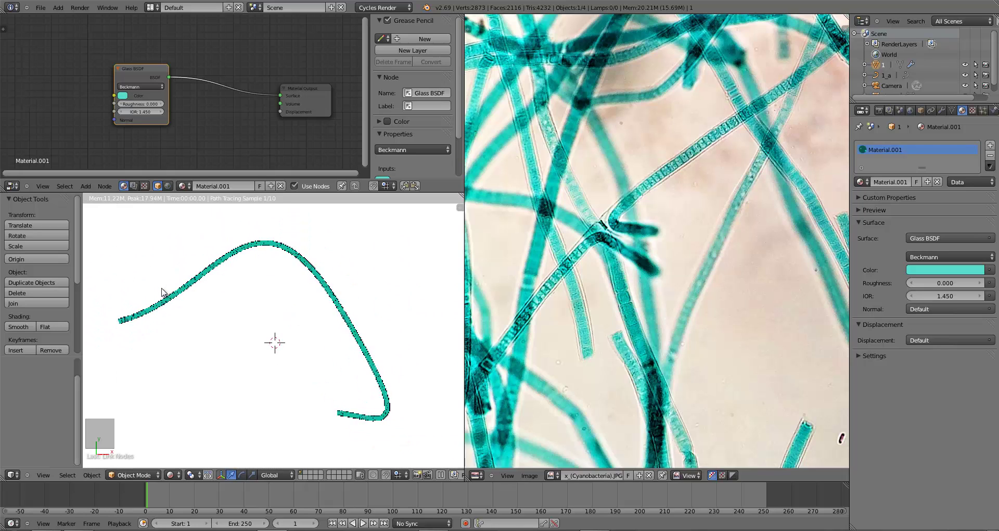
Show the strand in solid shading from the top and rename its material as Bacteria_Light.
{"action": "key", "text": "z"}
{"action": "key", "text": "z"}
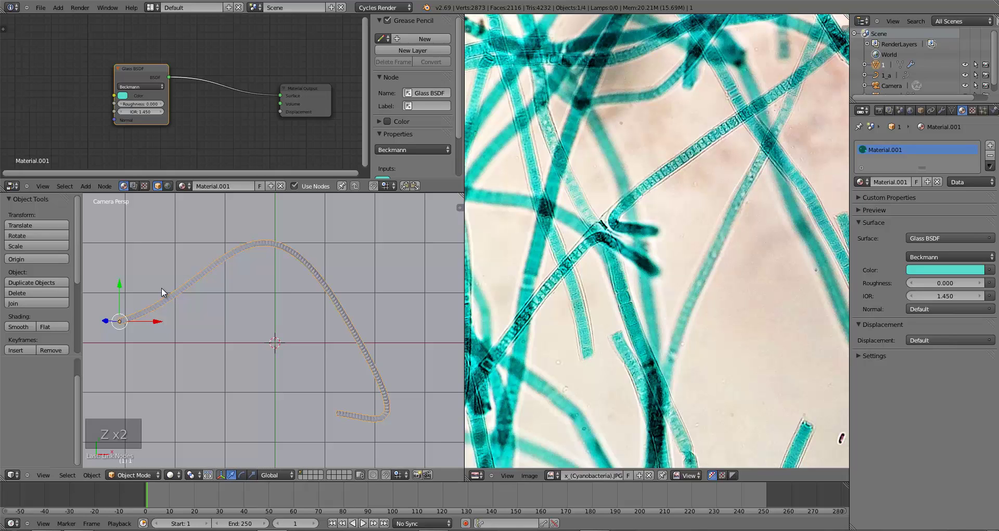
{"action": "key", "text": "KP_7"}
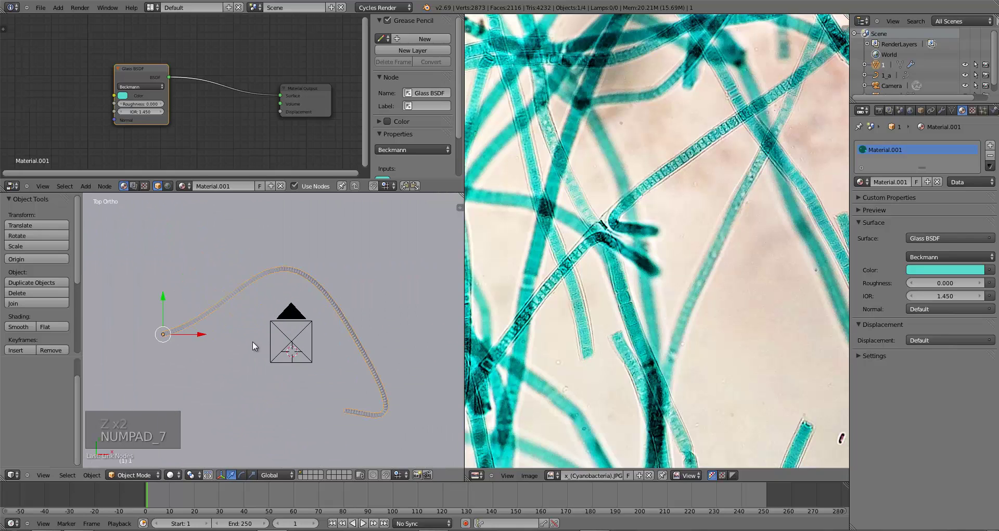
{"action": "scroll", "coordinate": [252, 341], "scroll_direction": "up", "scroll_amount": 3}
{"action": "middle_click_drag", "start_coordinate": [240, 334], "coordinate": [338, 301], "text": "shift"}
{"action": "scroll", "coordinate": [294, 347], "scroll_direction": "up", "scroll_amount": 4}
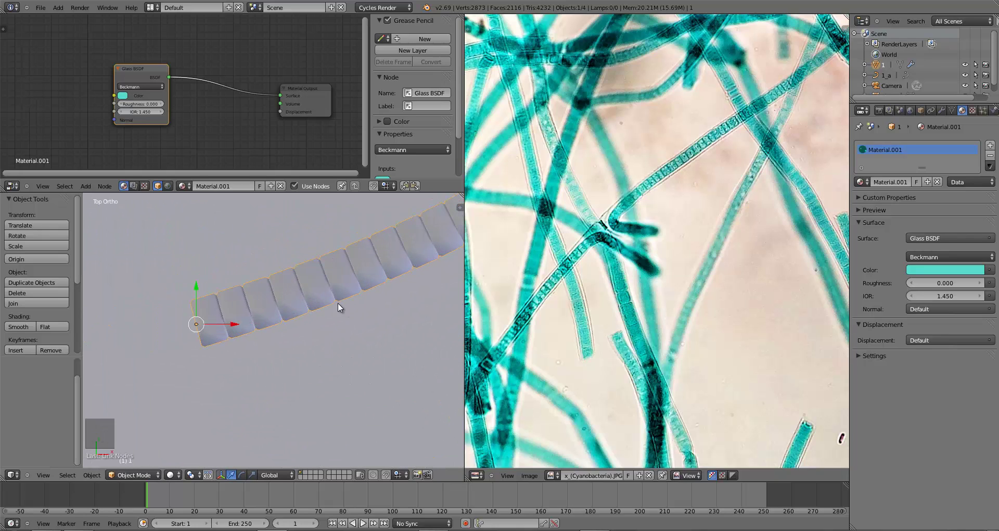
{"action": "double_click", "coordinate": [876, 182]}
{"action": "key", "text": "BackSpace"}
{"action": "key", "text": "BackSpace"}
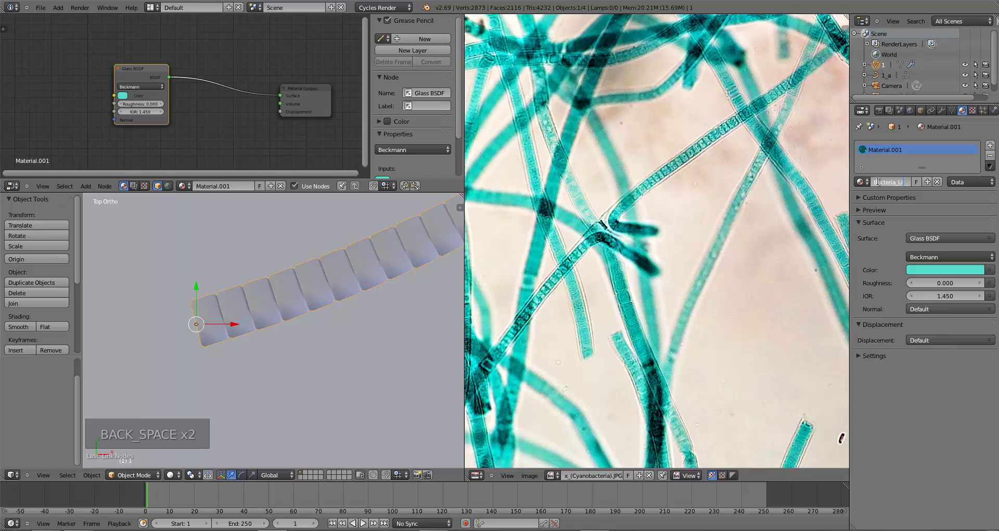
{"action": "key", "text": "Return"}
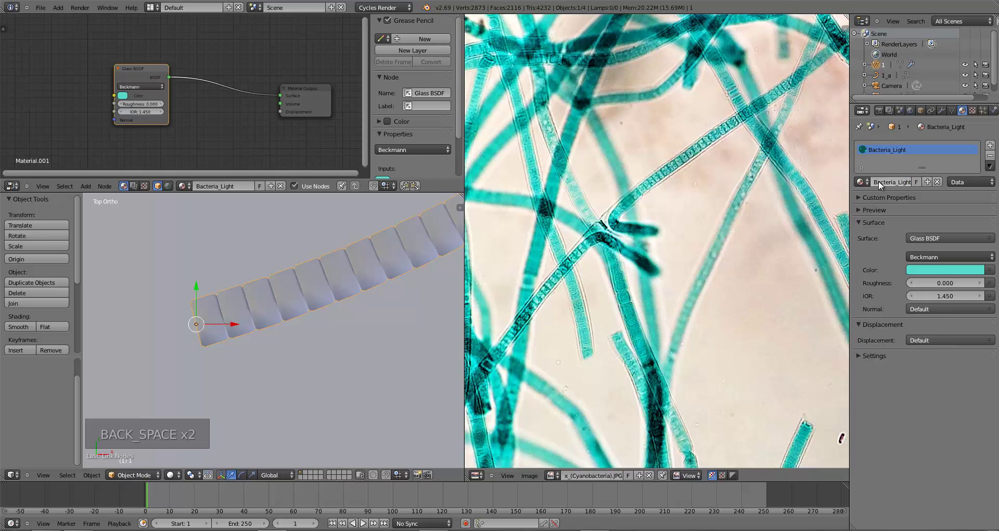
Add a second material named Bacteria_Dark to the strand and set its diffuse color to dark teal, R 0.009, G 0.042, B 0.041.
{"action": "left_click", "coordinate": [989, 145]}
{"action": "left_click", "coordinate": [887, 181]}
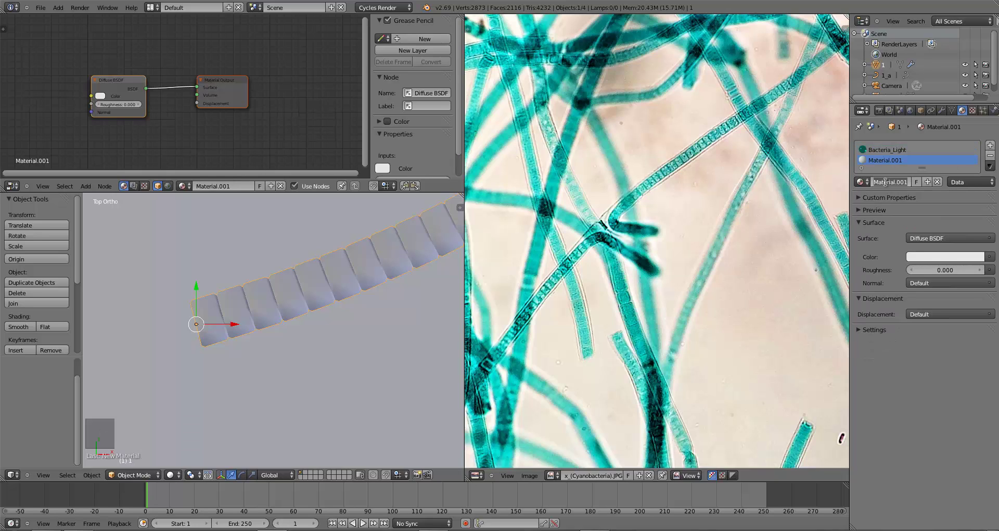
{"action": "type", "text": "Bacteria_Dark"}
{"action": "key", "text": "Return"}
{"action": "left_click", "coordinate": [944, 259]}
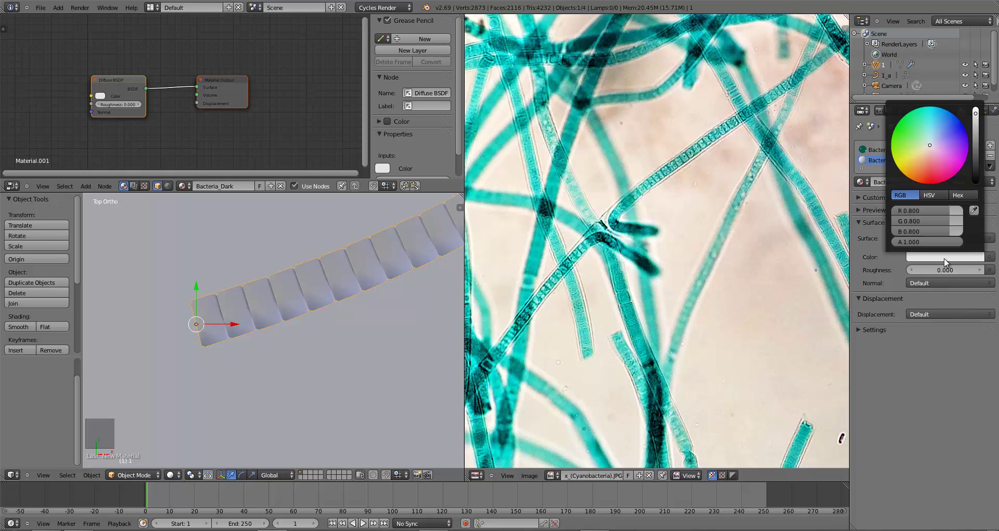
{"action": "left_click", "coordinate": [977, 164]}
{"action": "left_click_drag", "start_coordinate": [929, 138], "coordinate": [929, 114]}
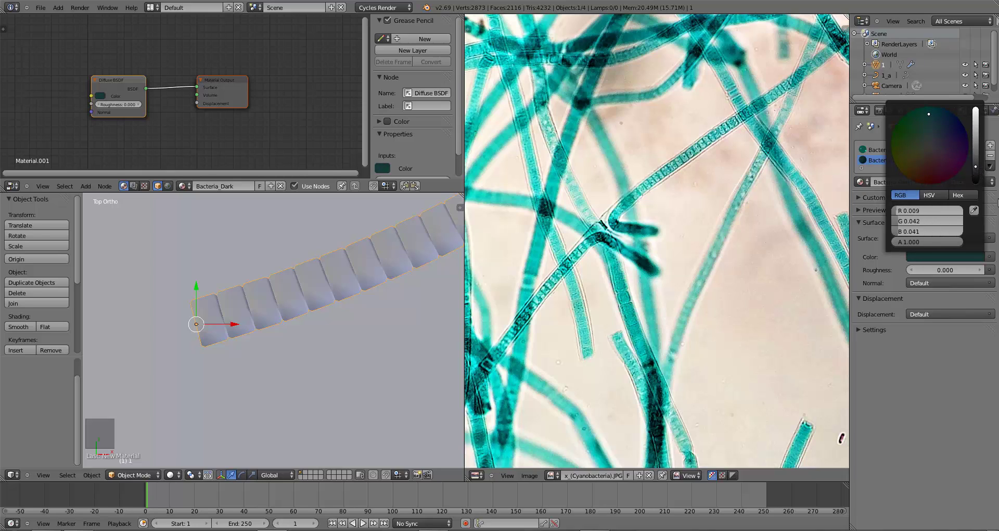
In Edit Mode, select the end of the base segment that meets the next segment and assign Bacteria_Dark to it.
{"action": "scroll", "coordinate": [242, 348], "scroll_direction": "up", "scroll_amount": 1}
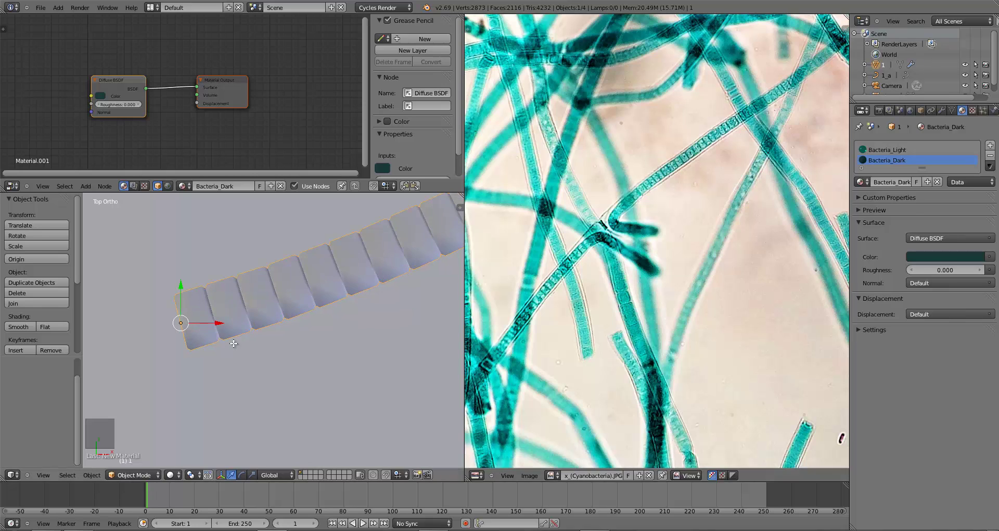
{"action": "key", "text": "Tab"}
{"action": "key", "text": "b"}
{"action": "key", "text": "b"}
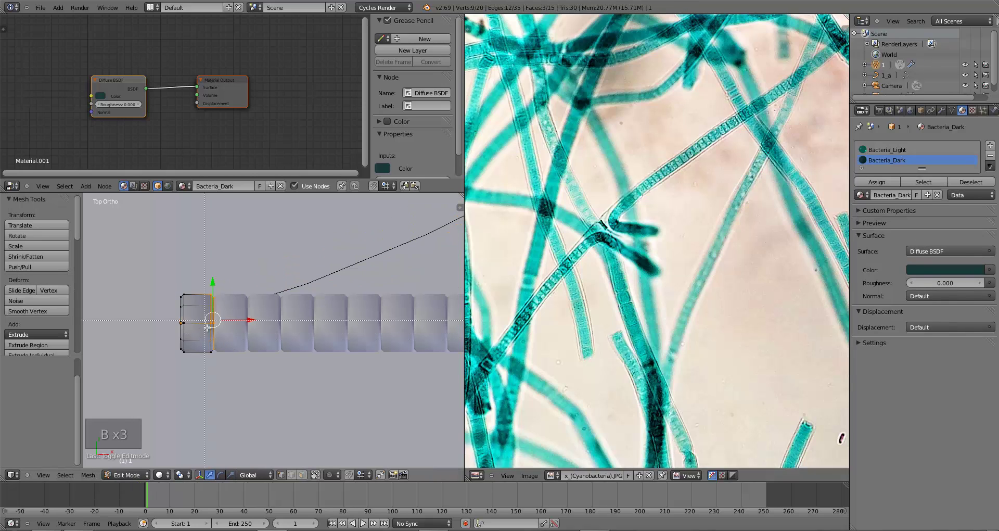
{"action": "left_click_drag", "start_coordinate": [207, 327], "coordinate": [214, 333]}
{"action": "left_click", "coordinate": [888, 182]}
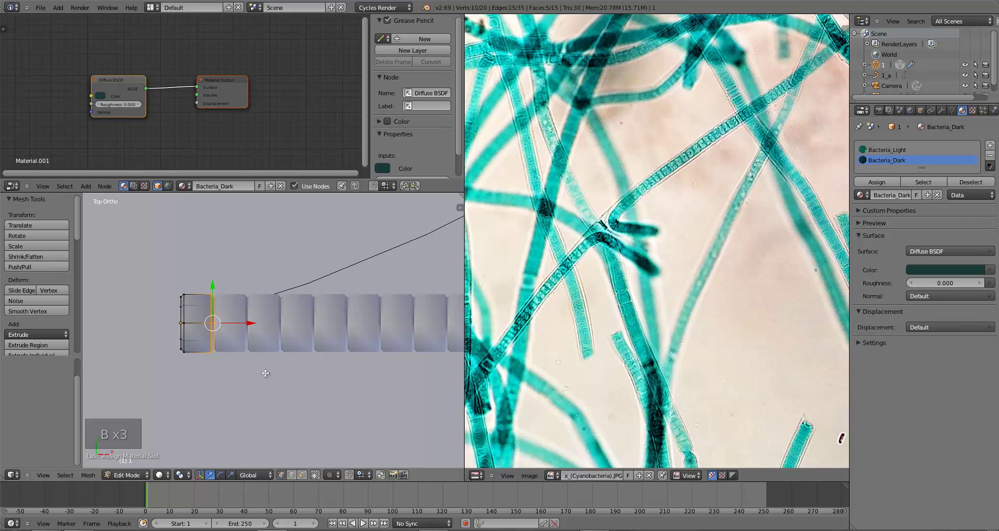
Assign Bacteria_Dark to the open outer end of the base segment and leave Edit Mode.
{"action": "key", "text": "a"}
{"action": "key", "text": "b"}
{"action": "left_click_drag", "start_coordinate": [176, 269], "coordinate": [194, 382]}
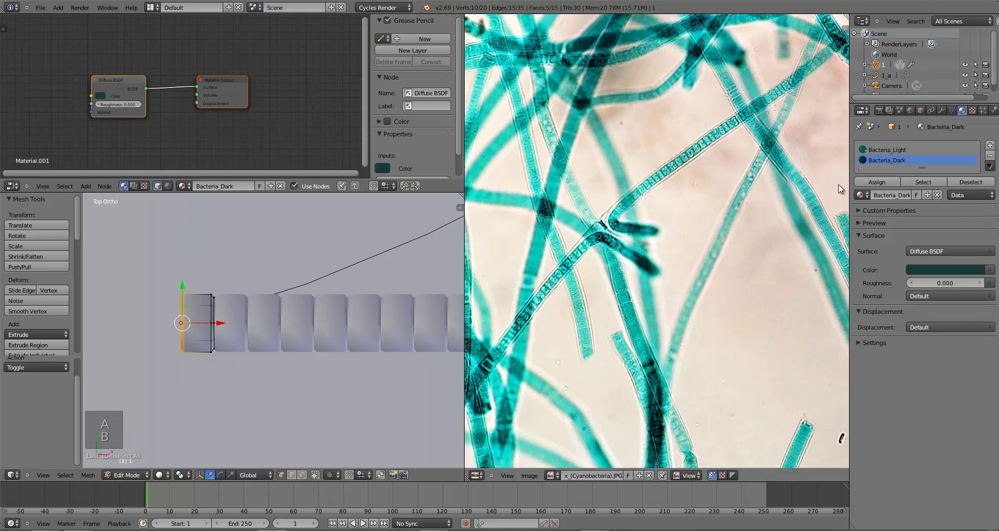
{"action": "left_click", "coordinate": [868, 182]}
{"action": "key", "text": "a"}
{"action": "key", "text": "Tab"}
Preview the strand in rendered shading from the camera and examine its segment divisions up close.
{"action": "key", "text": "KP_0"}
{"action": "key", "text": "a"}
{"action": "key", "text": "ctrl+s"}
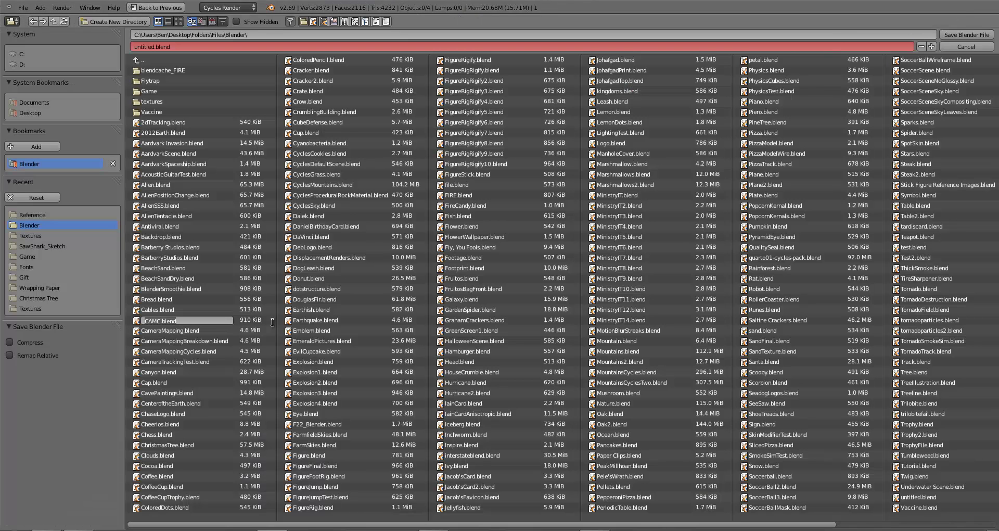
{"action": "left_click", "coordinate": [960, 48]}
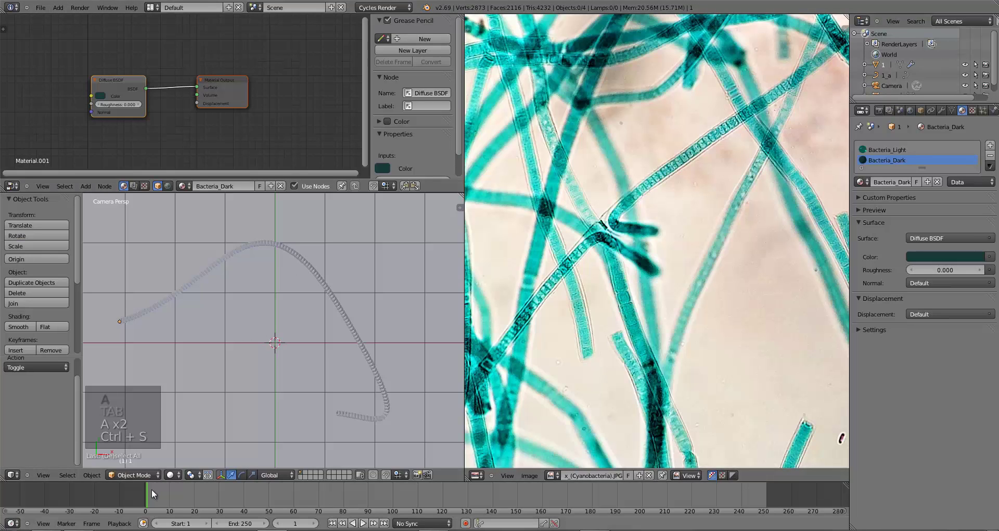
{"action": "left_click", "coordinate": [171, 474]}
{"action": "left_click", "coordinate": [186, 414]}
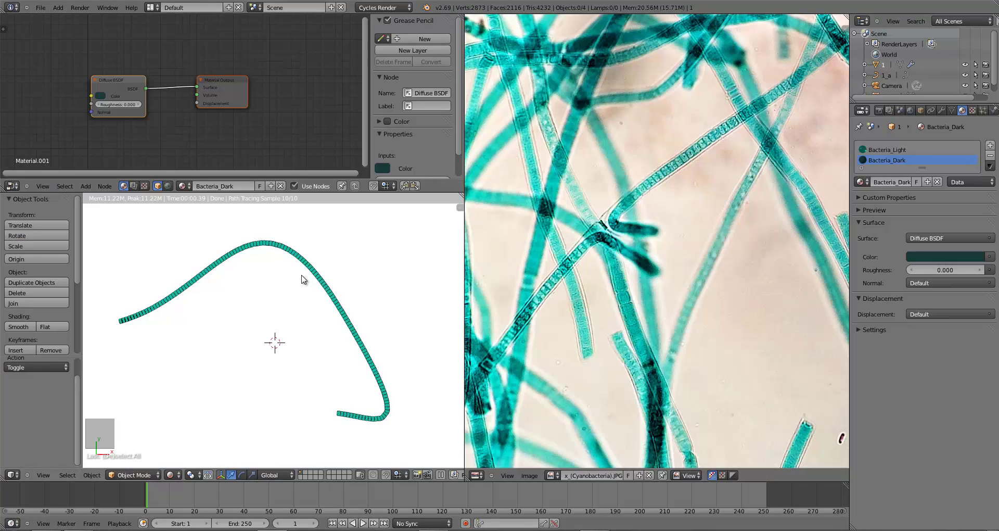
{"action": "scroll", "coordinate": [315, 323], "scroll_direction": "up", "scroll_amount": 4}
{"action": "scroll", "coordinate": [363, 346], "scroll_direction": "up", "scroll_amount": 4}
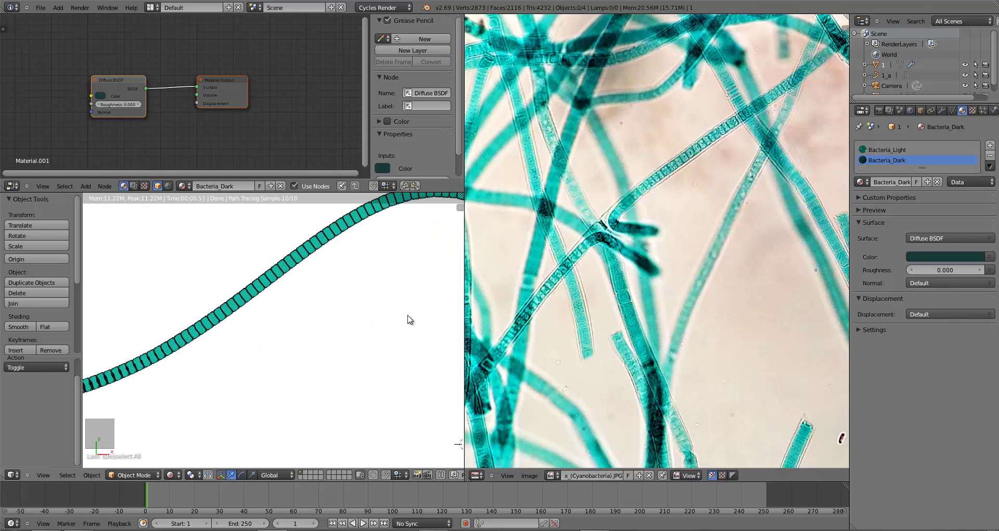
Brighten the Bacteria_Dark diffuse color to a light cyan and check the rendered strand's divisions.
{"action": "left_click", "coordinate": [920, 257]}
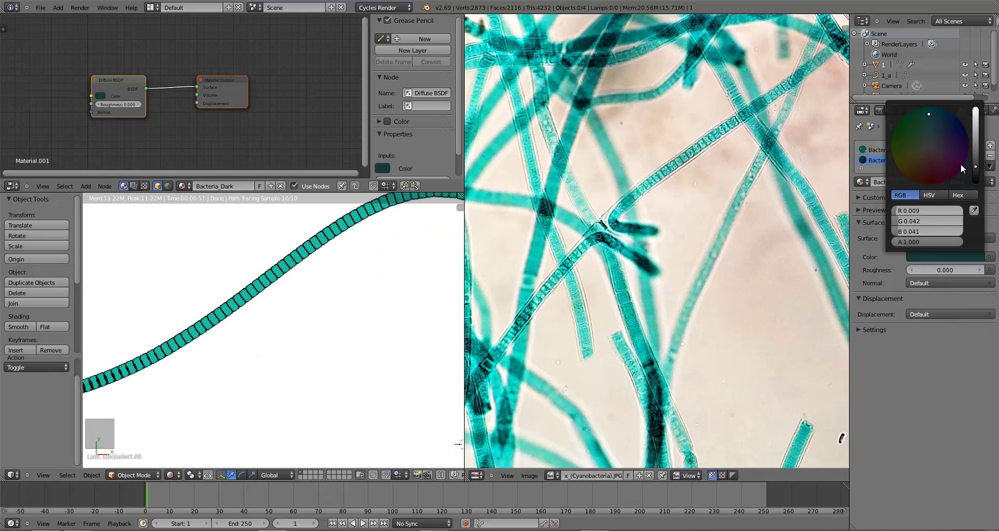
{"action": "left_click_drag", "start_coordinate": [978, 138], "coordinate": [975, 106]}
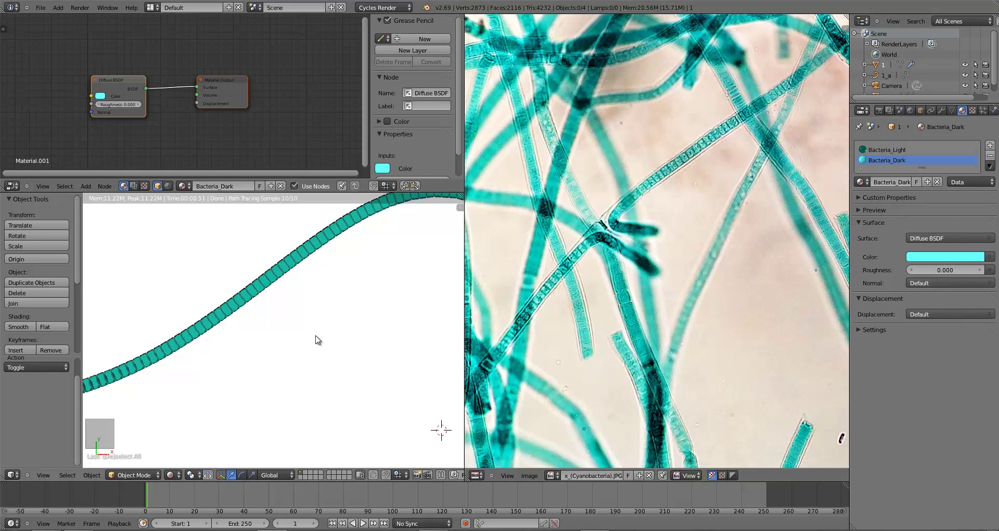
{"action": "scroll", "coordinate": [317, 338], "scroll_direction": "down", "scroll_amount": 3}
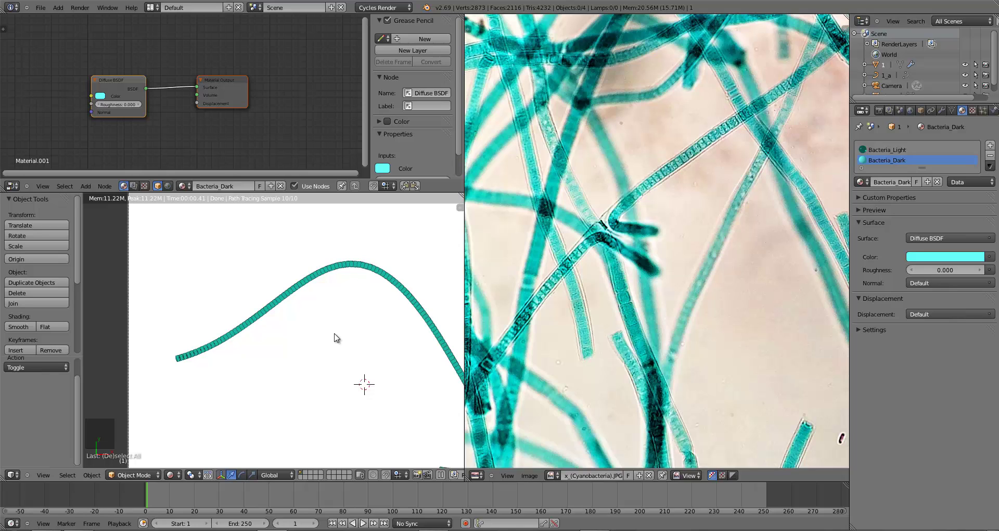
{"action": "middle_click_drag", "start_coordinate": [334, 334], "coordinate": [290, 313], "text": "shift"}
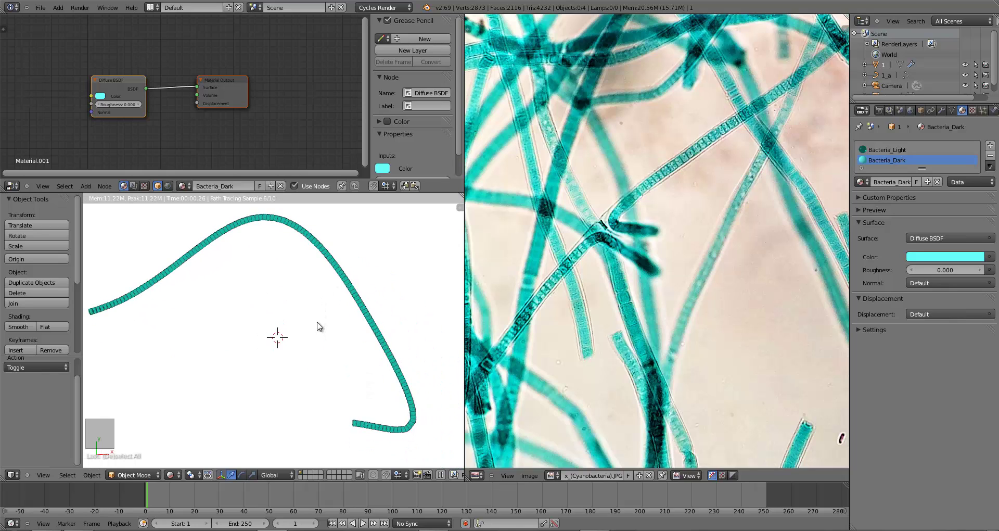
{"action": "scroll", "coordinate": [373, 390], "scroll_direction": "up", "scroll_amount": 3}
{"action": "scroll", "coordinate": [354, 348], "scroll_direction": "up", "scroll_amount": 3}
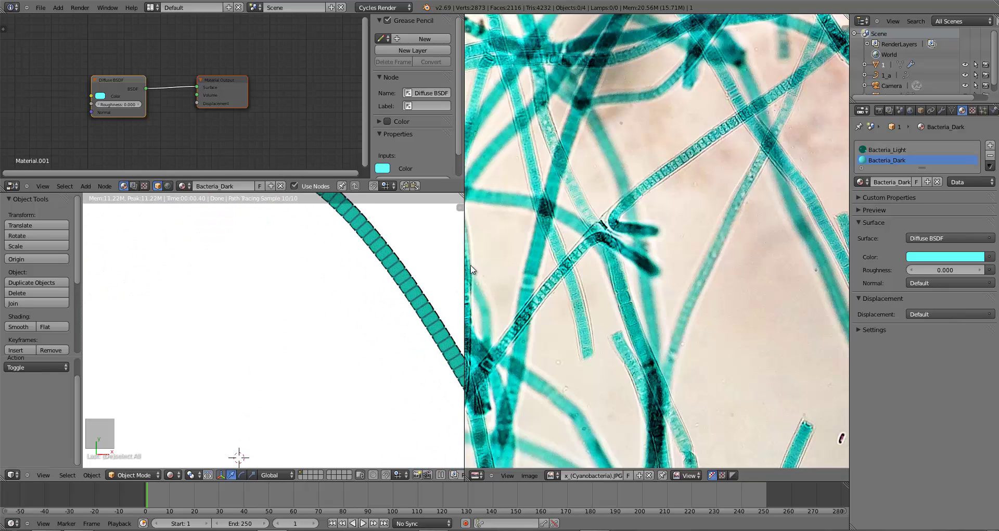
{"action": "scroll", "coordinate": [305, 323], "scroll_direction": "down", "scroll_amount": 6}
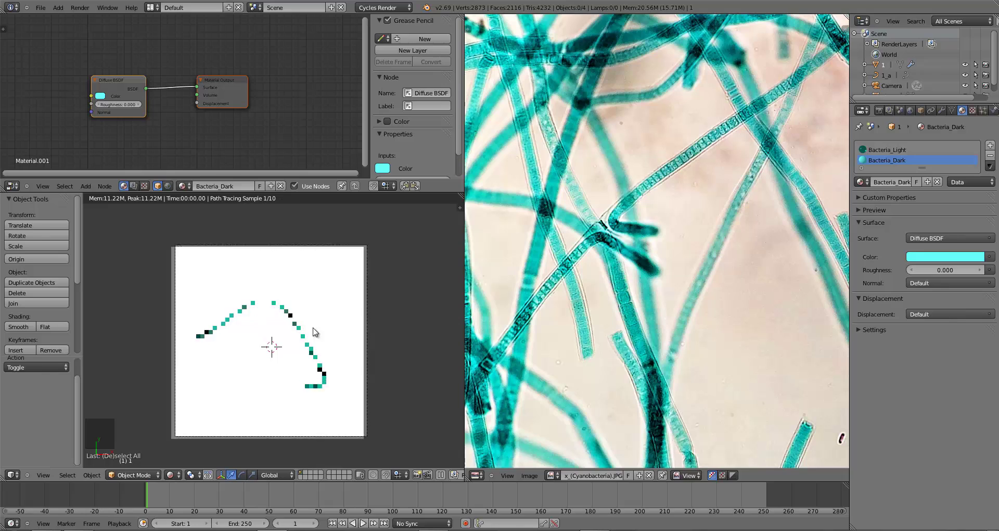
{"action": "scroll", "coordinate": [315, 330], "scroll_direction": "up", "scroll_amount": 1}
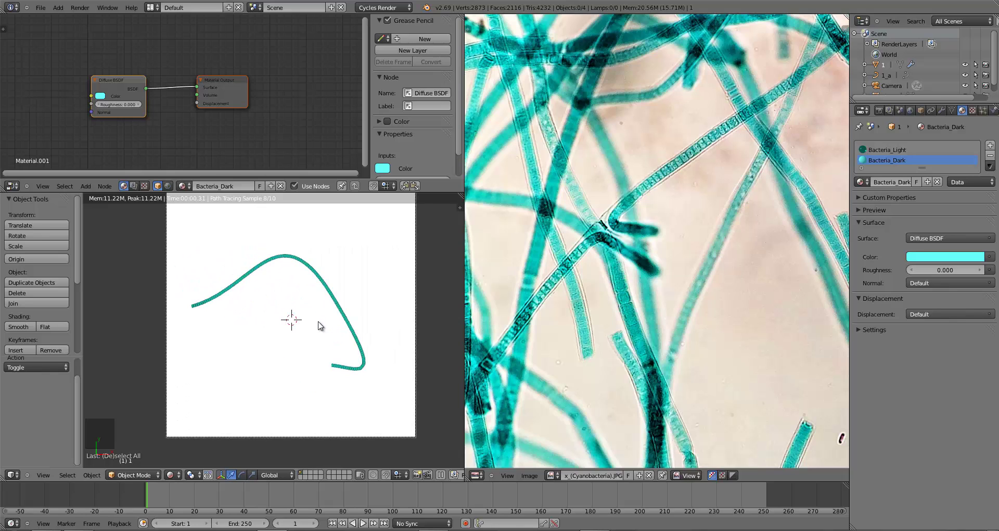
Flatten the strand by scaling it to about 0.291 along the global Z axis.
{"action": "key", "text": "shift+z"}
{"action": "key", "text": "z"}
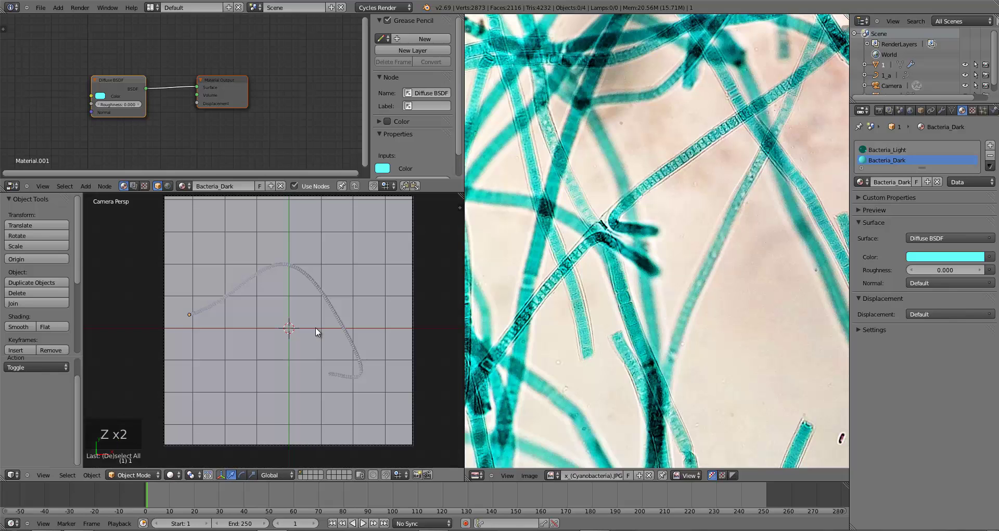
{"action": "key", "text": "KP_1"}
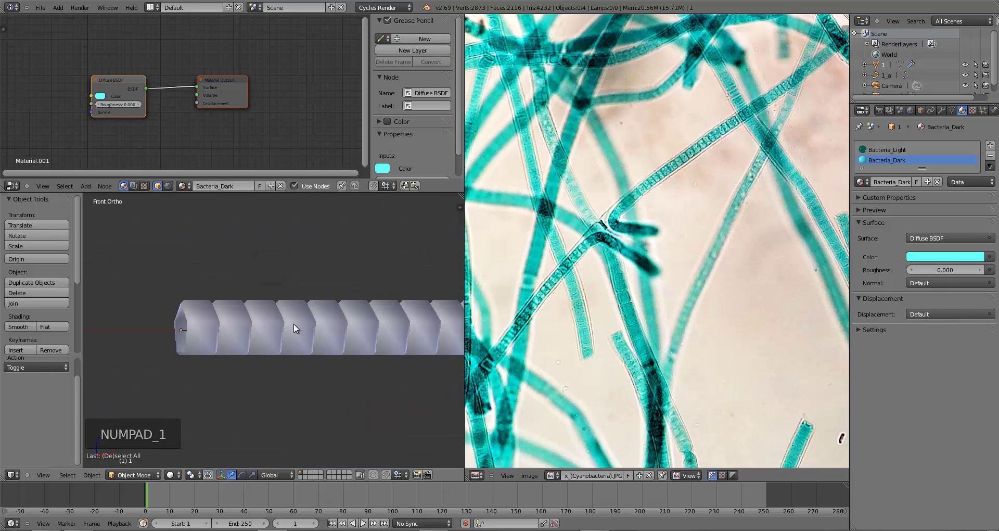
{"action": "right_click", "coordinate": [293, 323]}
{"action": "middle_click_drag", "start_coordinate": [280, 386], "coordinate": [335, 383]}
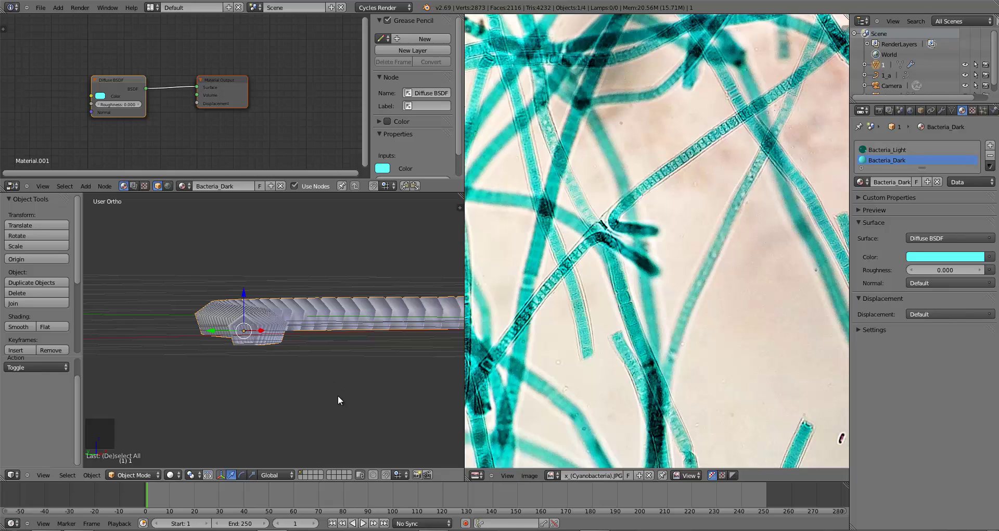
{"action": "key", "text": "s"}
{"action": "key", "text": "z"}
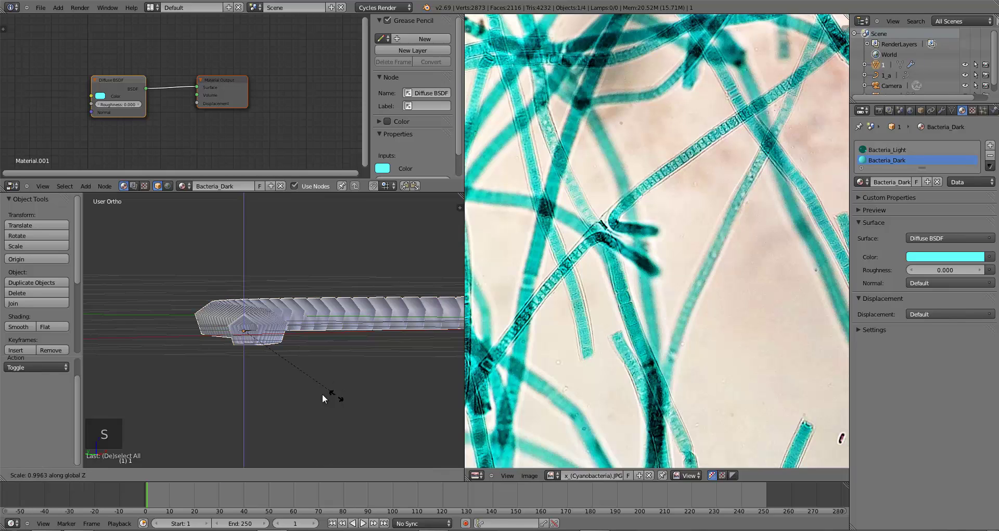
{"action": "left_click", "coordinate": [255, 361]}
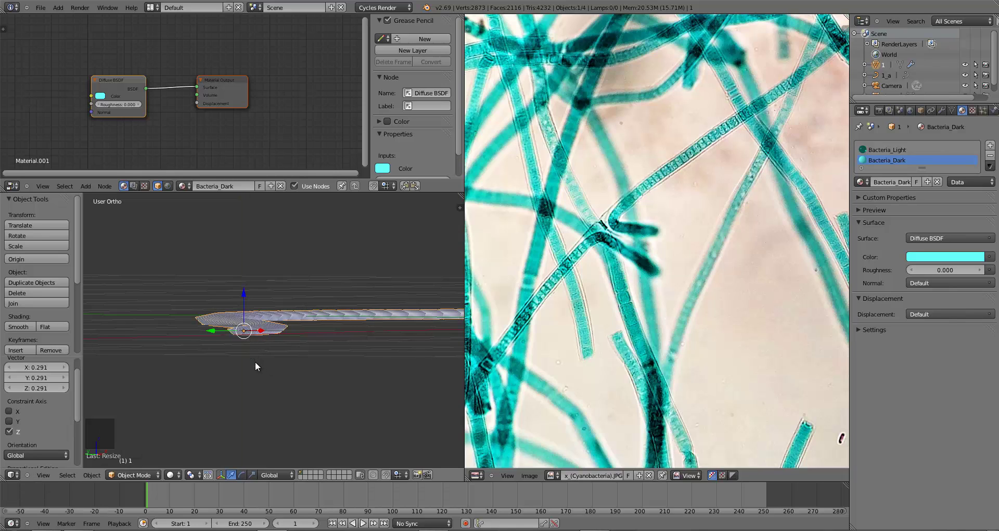
Examine the flattened strand in rendered shading through the camera and compare it with the reference photo.
{"action": "key", "text": "KP_0"}
{"action": "left_click", "coordinate": [170, 474]}
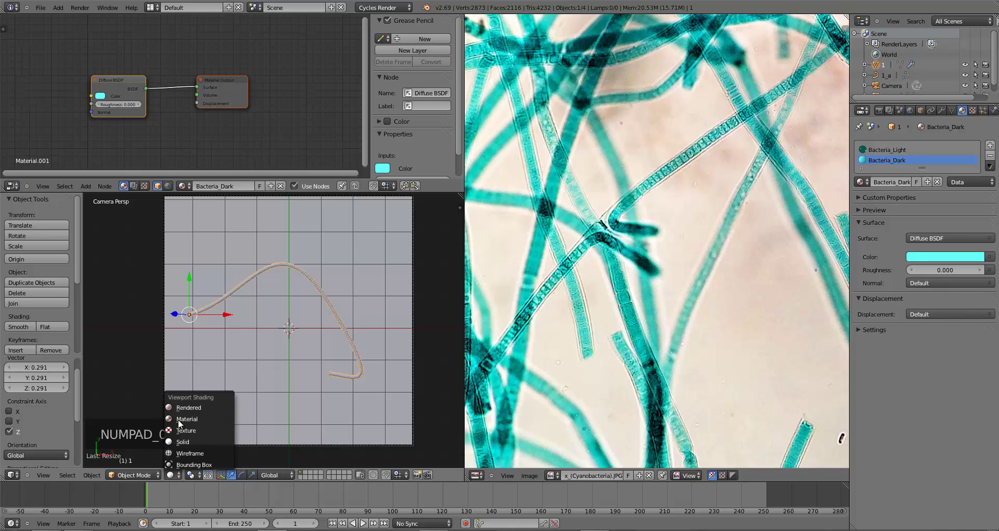
{"action": "left_click", "coordinate": [184, 407]}
{"action": "scroll", "coordinate": [251, 268], "scroll_direction": "up", "scroll_amount": 5}
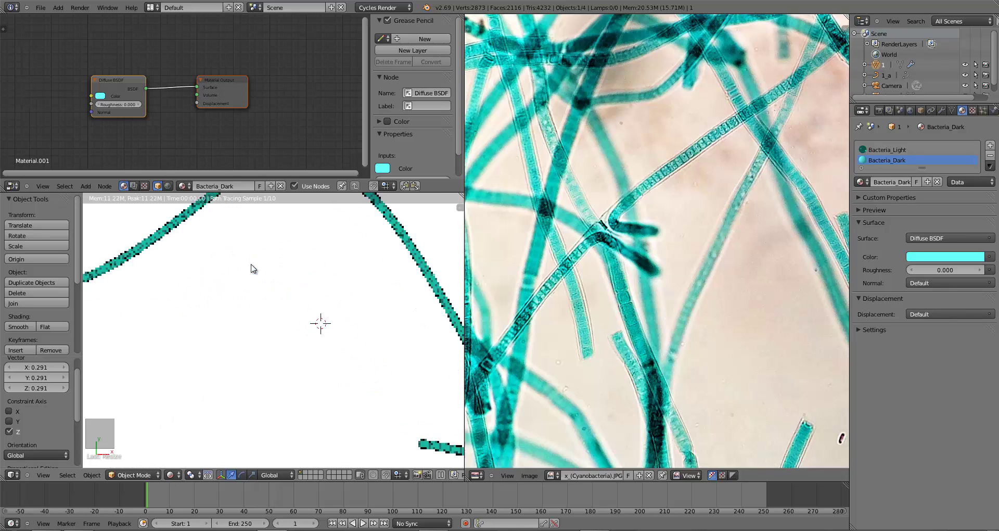
{"action": "scroll", "coordinate": [252, 268], "scroll_direction": "down", "scroll_amount": 2}
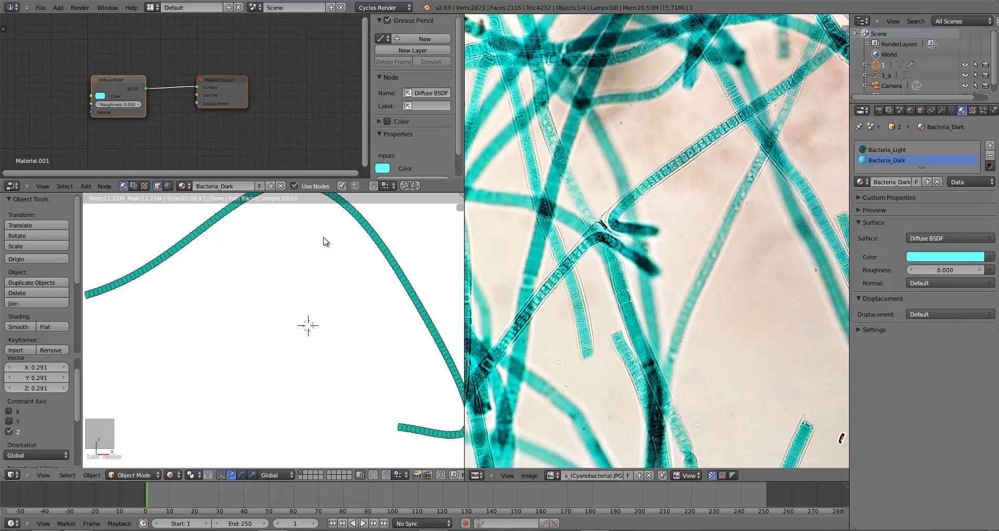
{"action": "scroll", "coordinate": [323, 243], "scroll_direction": "down", "scroll_amount": 5}
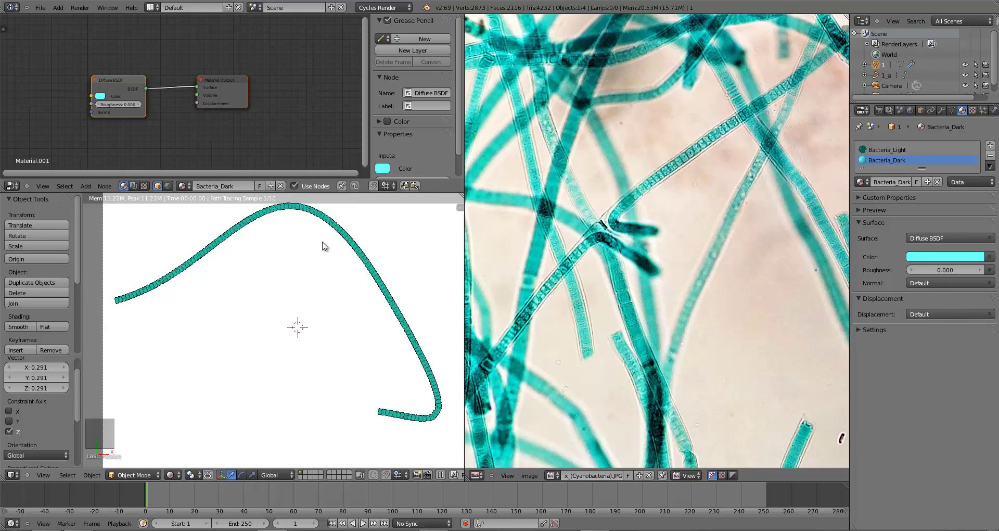
{"action": "scroll", "coordinate": [324, 325], "scroll_direction": "up", "scroll_amount": 1, "text": "ctrl"}
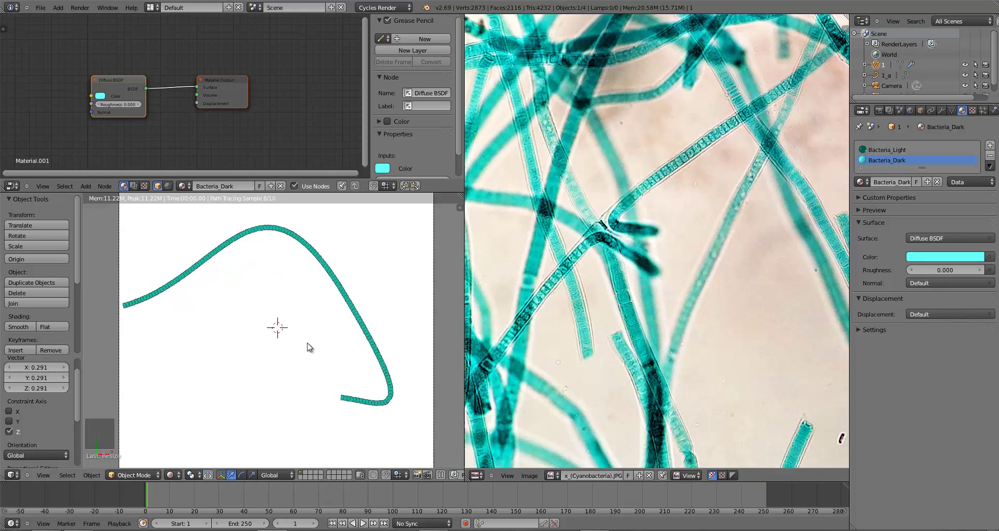
Return to solid shading, show the Bacteria_Light material's nodes and widen the node editor.
{"action": "key", "text": "z"}
{"action": "key", "text": "z"}
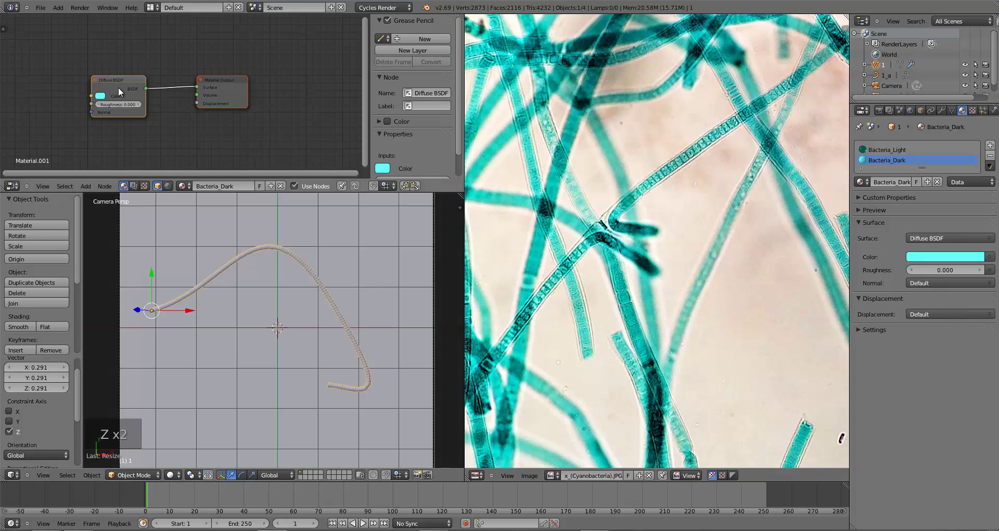
{"action": "mouse_move", "coordinate": [105, 78]}
{"action": "left_mouse_down"}
{"action": "mouse_move", "coordinate": [84, 63]}
{"action": "mouse_move", "coordinate": [123, 65]}
{"action": "mouse_move", "coordinate": [43, 45]}
{"action": "left_mouse_up"}
{"action": "left_click", "coordinate": [883, 151]}
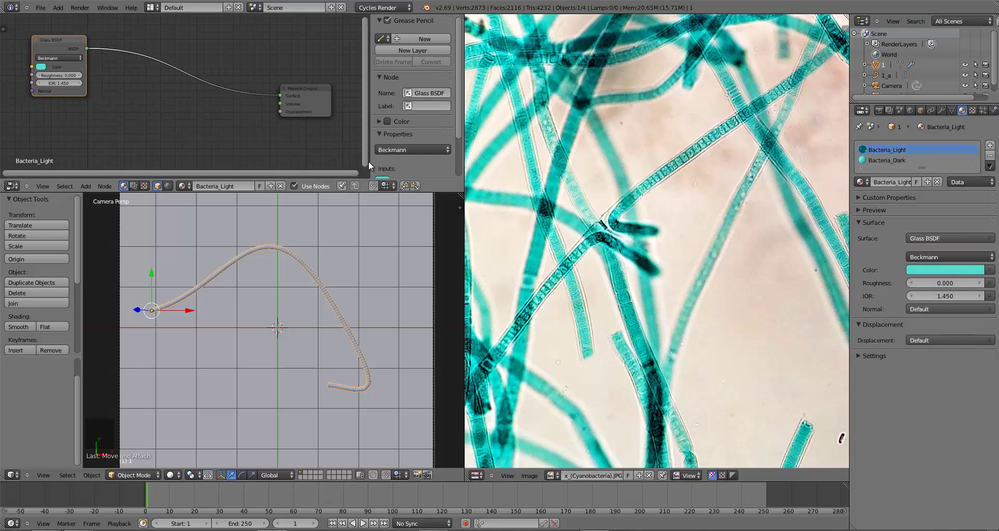
{"action": "left_click_drag", "start_coordinate": [464, 140], "coordinate": [563, 140]}
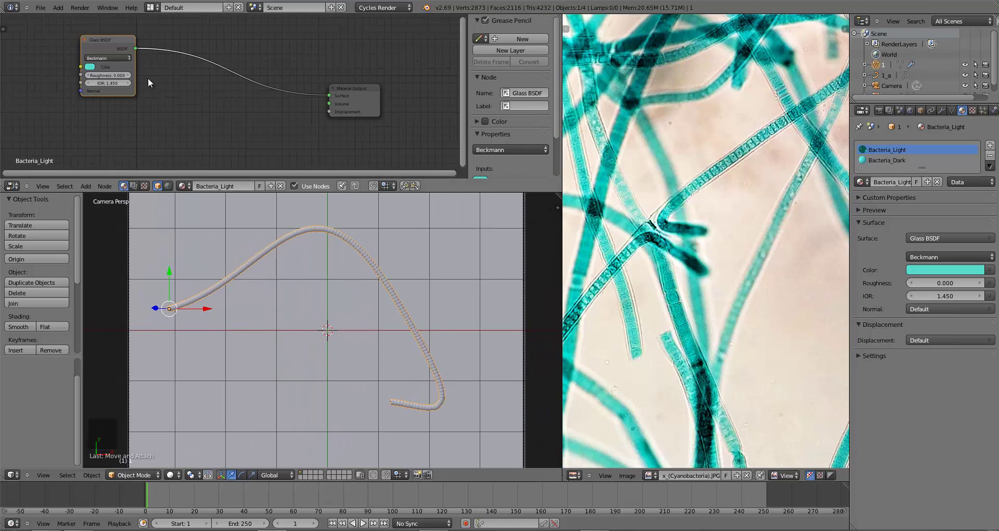
Move the Glass BSDF and Material Output nodes of Bacteria_Light far apart to make room for more nodes.
{"action": "left_click", "coordinate": [107, 58]}
{"action": "left_click_drag", "start_coordinate": [116, 40], "coordinate": [26, 27]}
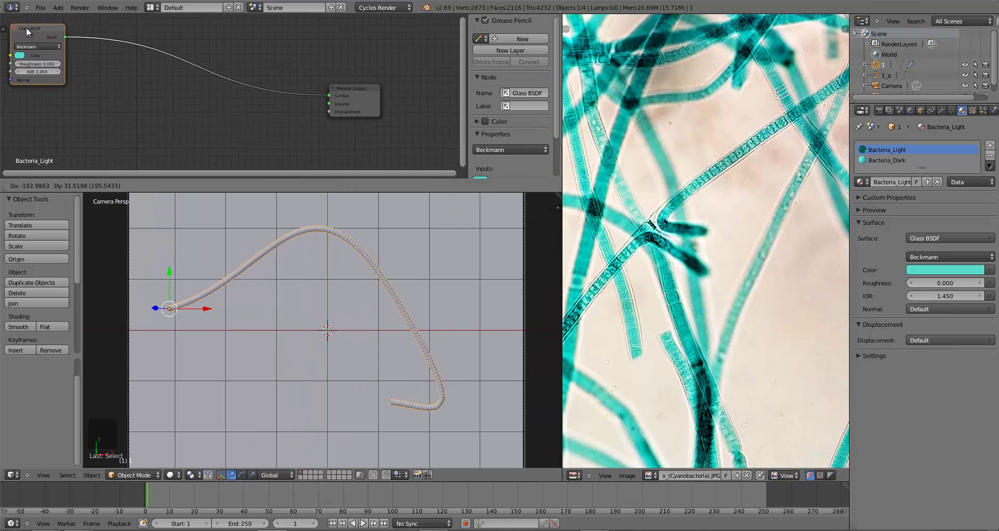
{"action": "left_click_drag", "start_coordinate": [364, 109], "coordinate": [451, 158]}
{"action": "scroll", "coordinate": [237, 108], "scroll_direction": "down", "scroll_amount": 1}
{"action": "left_click_drag", "start_coordinate": [76, 44], "coordinate": [26, 30]}
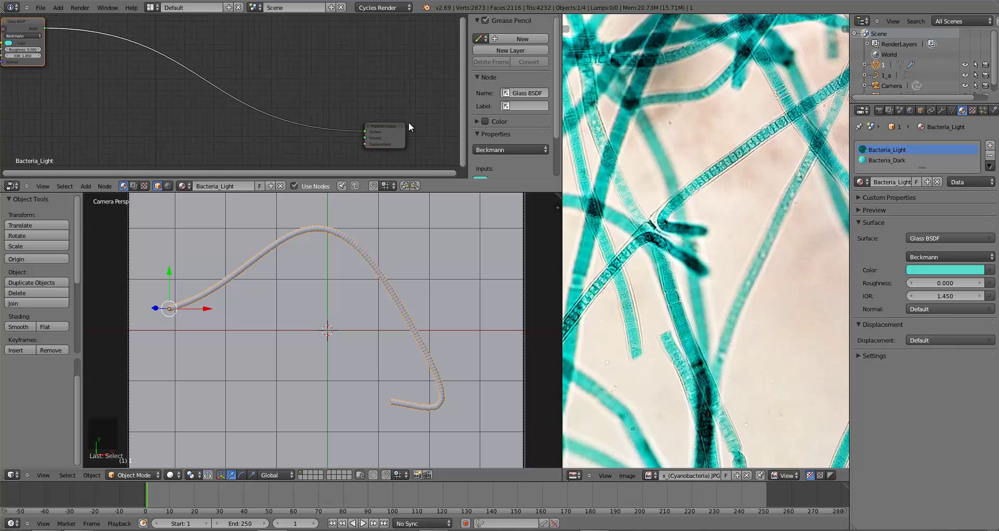
{"action": "left_click_drag", "start_coordinate": [405, 125], "coordinate": [461, 153]}
{"action": "key", "text": "a"}
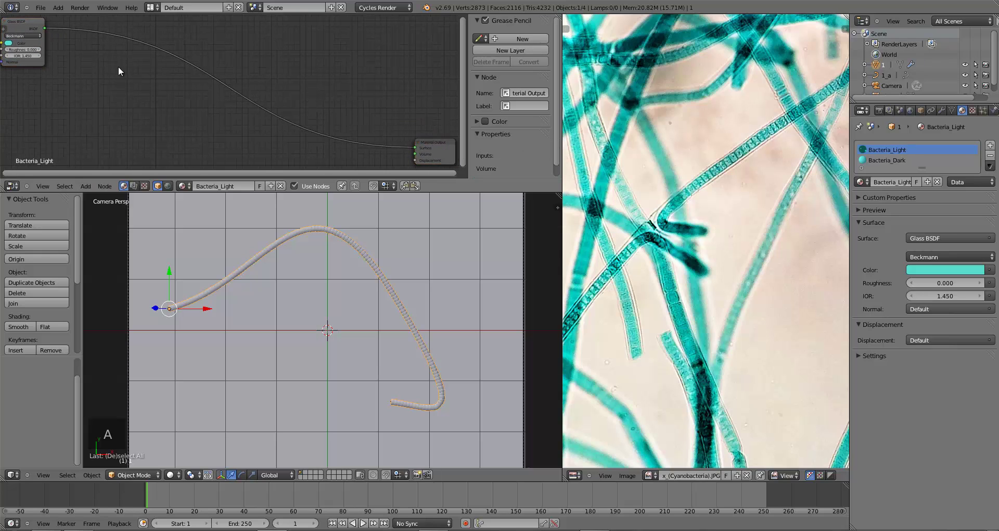
Add a Noise Texture node to Bacteria_Light and place it below the Glass BSDF node.
{"action": "key", "text": "shift+a"}
{"action": "mouse_move", "coordinate": [107, 77]}
{"action": "left_click", "coordinate": [158, 112]}
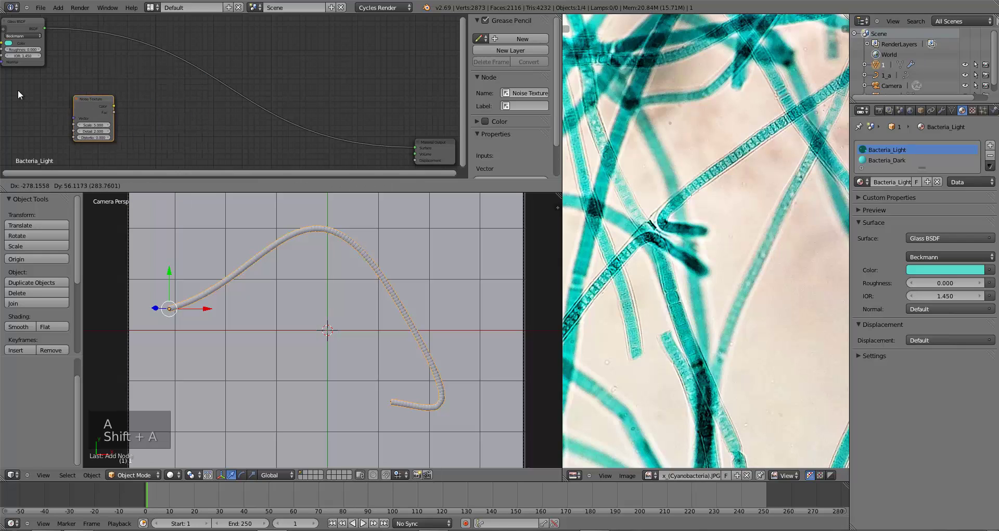
{"action": "left_click", "coordinate": [33, 104]}
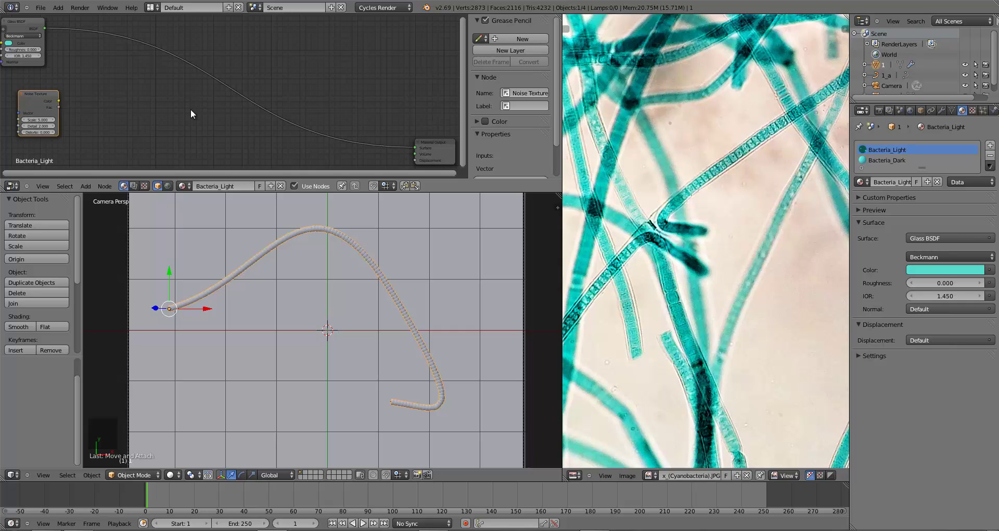
{"action": "left_click_drag", "start_coordinate": [48, 103], "coordinate": [43, 107]}
{"action": "key", "text": "a"}
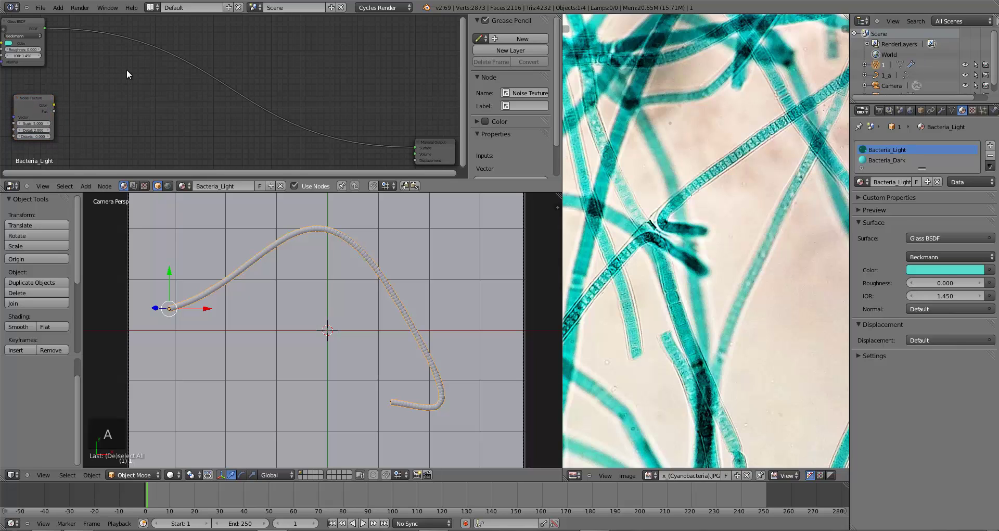
{"action": "key", "text": "shift+a"}
{"action": "mouse_move", "coordinate": [127, 71]}
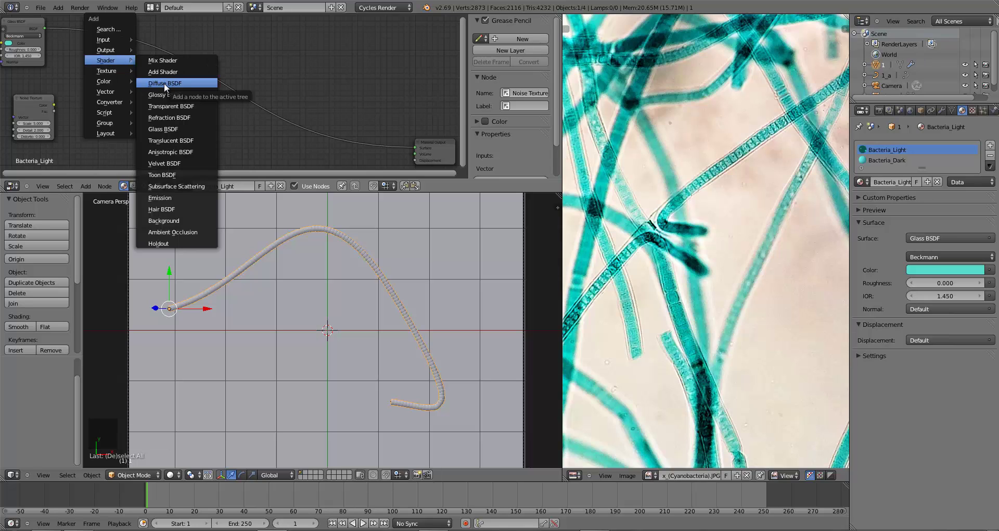
{"action": "left_click", "coordinate": [164, 83]}
{"action": "left_click", "coordinate": [82, 100]}
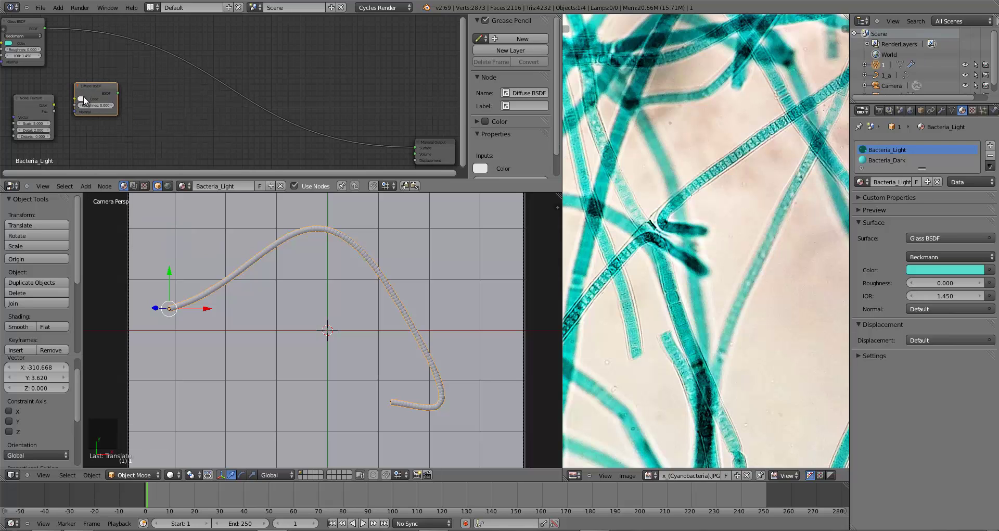
{"action": "left_click", "coordinate": [86, 92]}
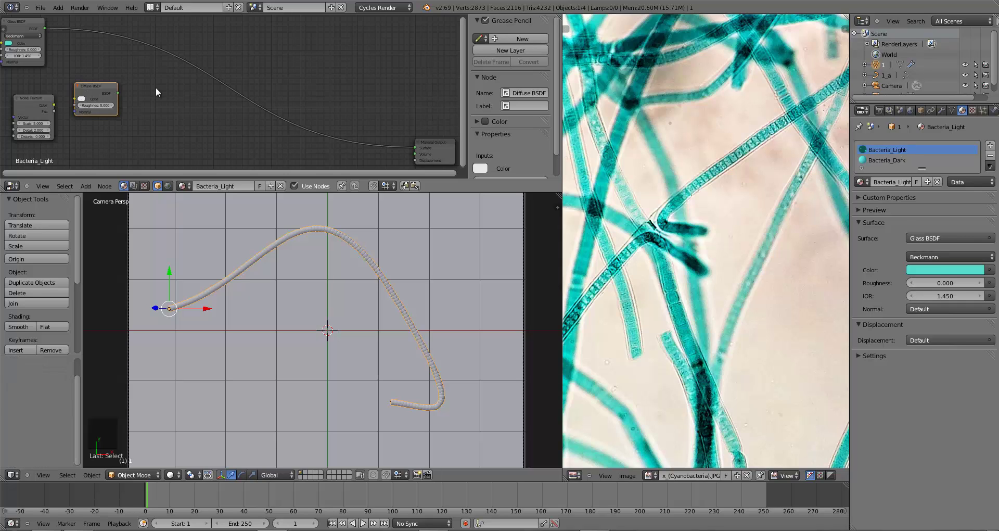
Replace the Diffuse BSDF node with a Translucent BSDF node, placed between the Glass BSDF and the Noise Texture.
{"action": "key", "text": "shift+a"}
{"action": "mouse_move", "coordinate": [108, 92]}
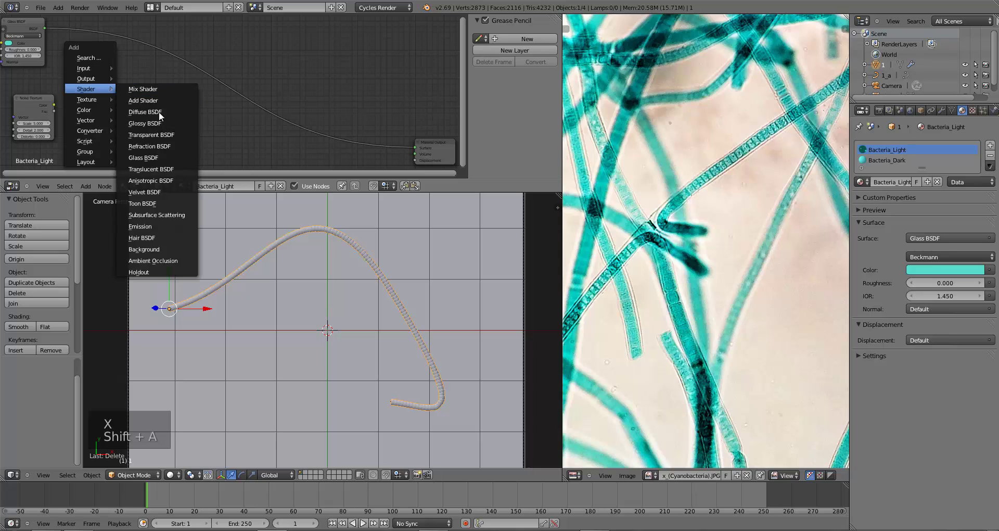
{"action": "left_click", "coordinate": [155, 168]}
{"action": "left_click", "coordinate": [79, 75]}
{"action": "left_click", "coordinate": [89, 92]}
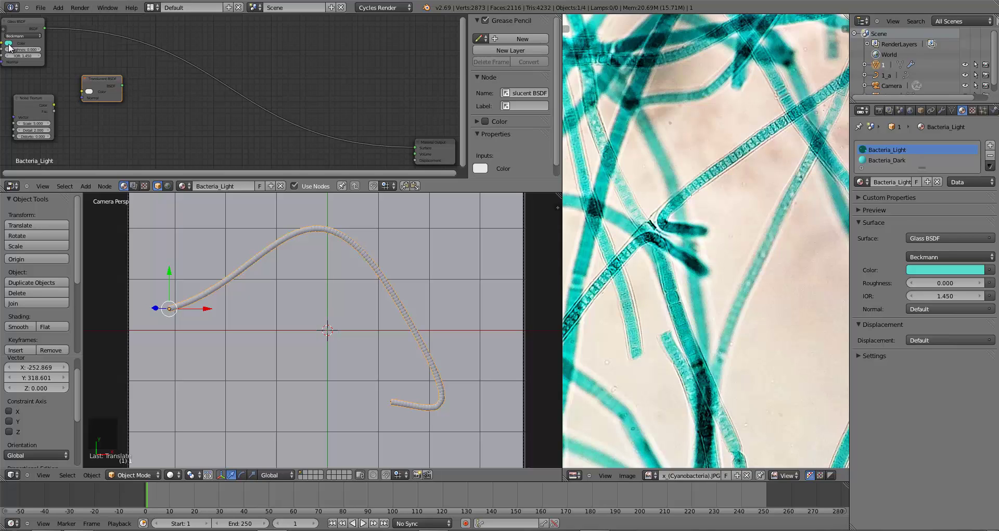
Copy the Glass BSDF's teal colour to the Translucent BSDF, darken it slightly and move the node nearer the Glass BSDF.
{"action": "left_click_drag", "start_coordinate": [9, 44], "coordinate": [89, 92]}
{"action": "left_click", "coordinate": [89, 91]}
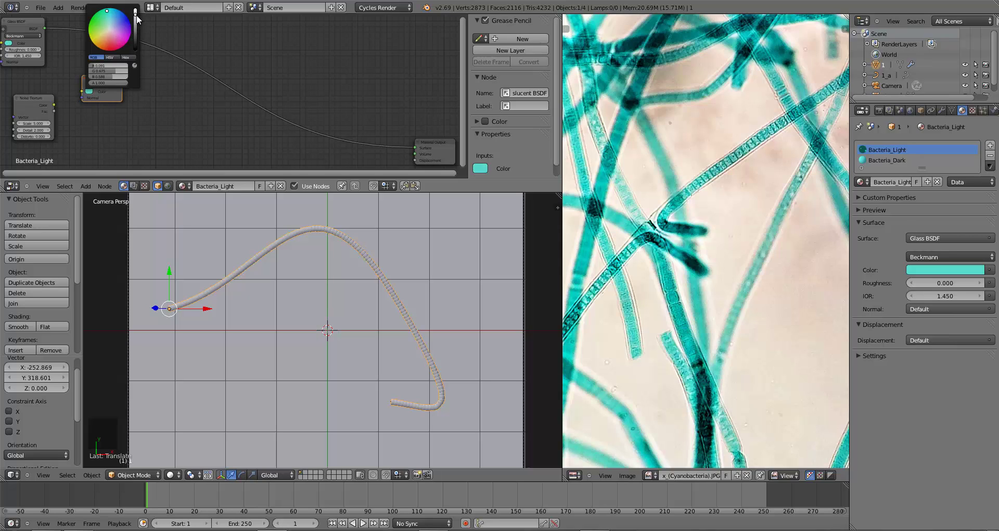
{"action": "left_click_drag", "start_coordinate": [136, 16], "coordinate": [136, 18]}
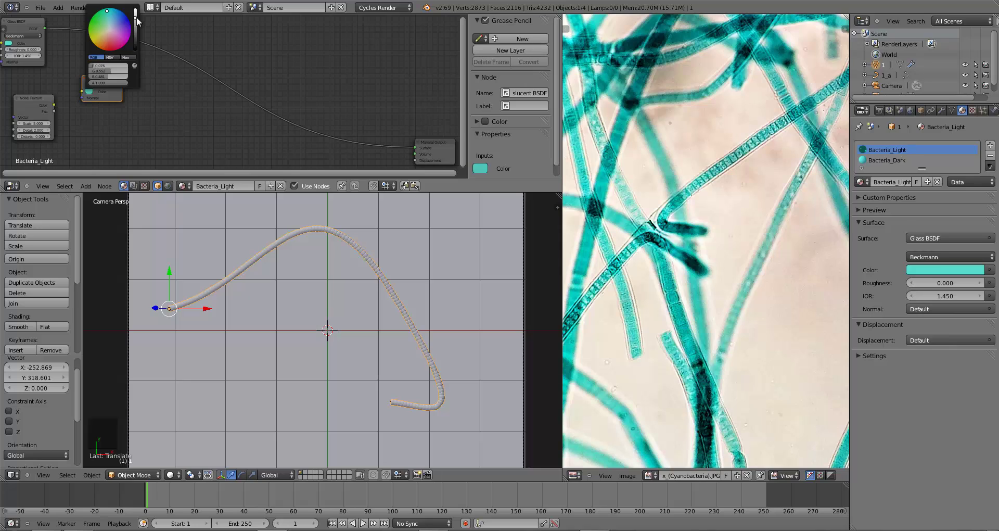
{"action": "left_click_drag", "start_coordinate": [111, 77], "coordinate": [99, 67]}
{"action": "left_click", "coordinate": [80, 86]}
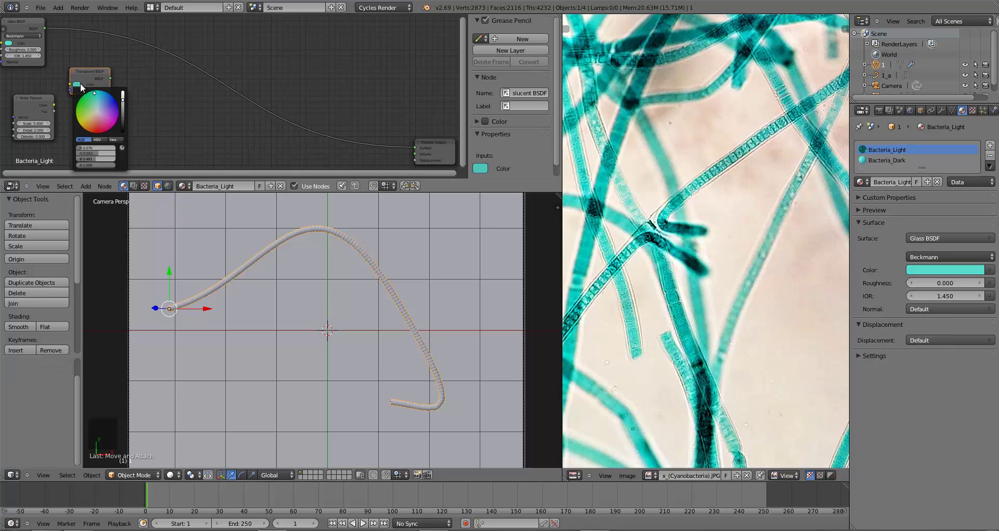
{"action": "left_click_drag", "start_coordinate": [123, 99], "coordinate": [123, 102]}
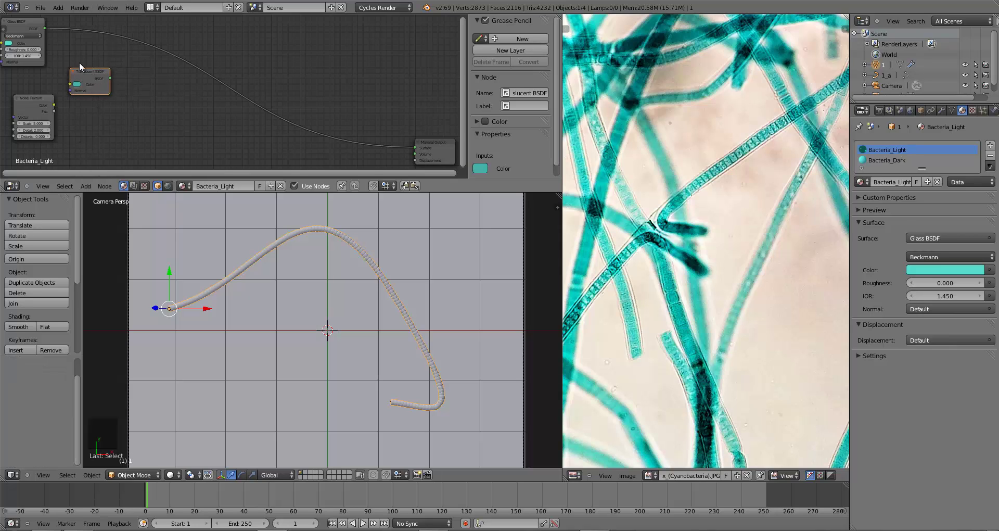
Insert a Mix Shader between the Glass BSDF and the Material Output, and connect the Translucent BSDF to its second shader input.
{"action": "key", "text": "a"}
{"action": "key", "text": "shift+a"}
{"action": "mouse_move", "coordinate": [107, 53]}
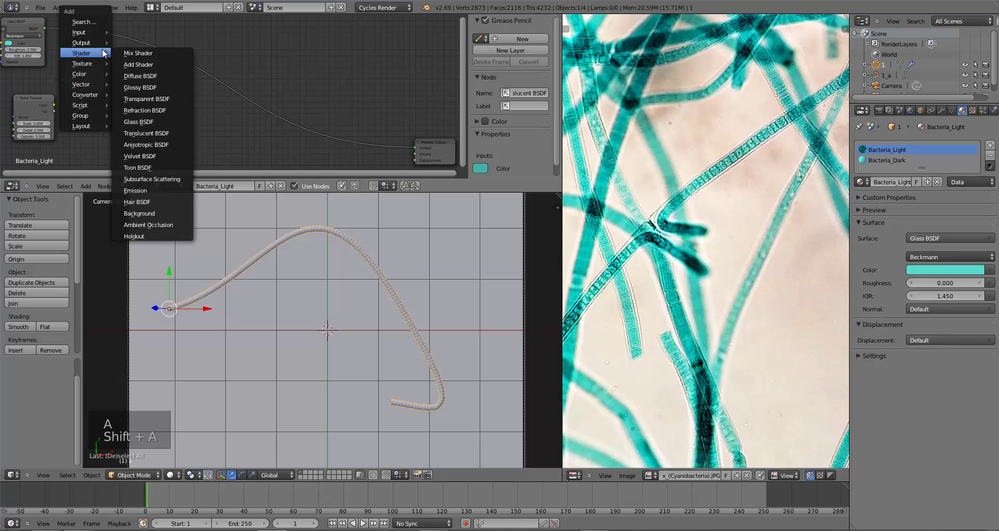
{"action": "left_click", "coordinate": [147, 53]}
{"action": "left_click", "coordinate": [142, 38]}
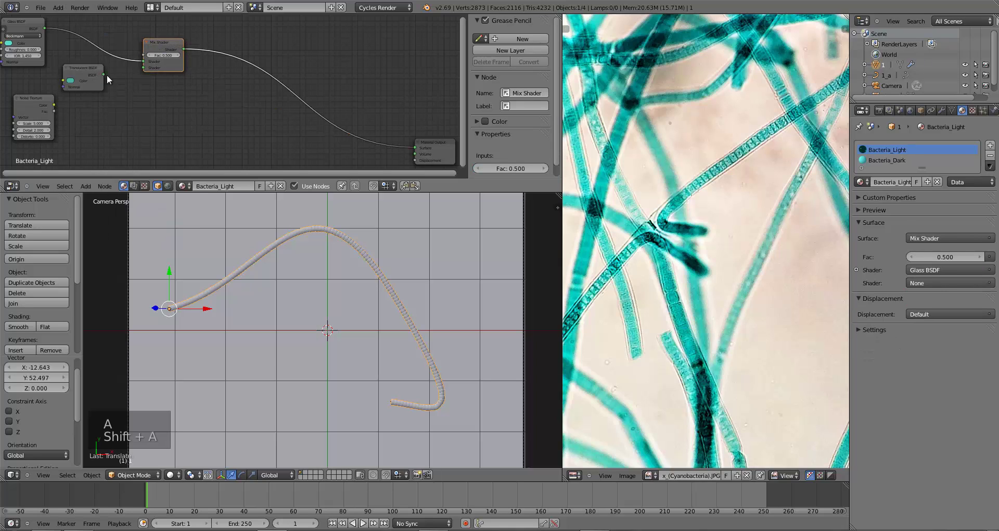
{"action": "left_click_drag", "start_coordinate": [104, 74], "coordinate": [144, 67]}
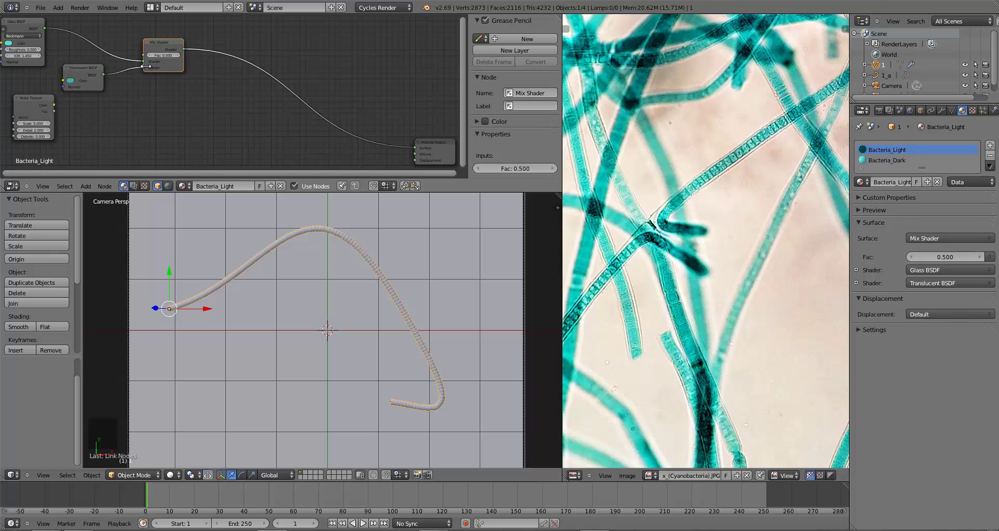
Switch the viewport to rendered shading and connect the Noise Texture's colour output to the Mix Shader's factor.
{"action": "left_click", "coordinate": [173, 476]}
{"action": "left_click", "coordinate": [201, 403]}
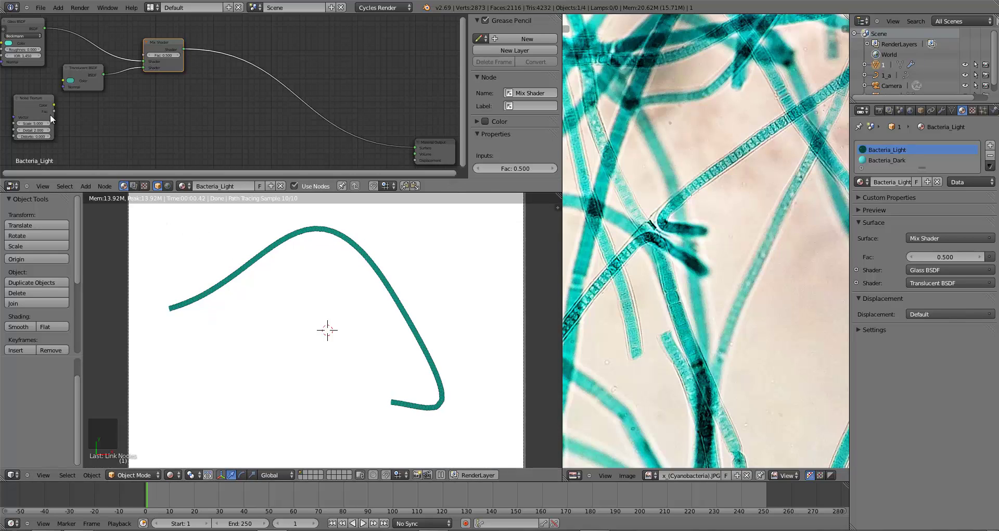
{"action": "left_click_drag", "start_coordinate": [54, 104], "coordinate": [143, 55]}
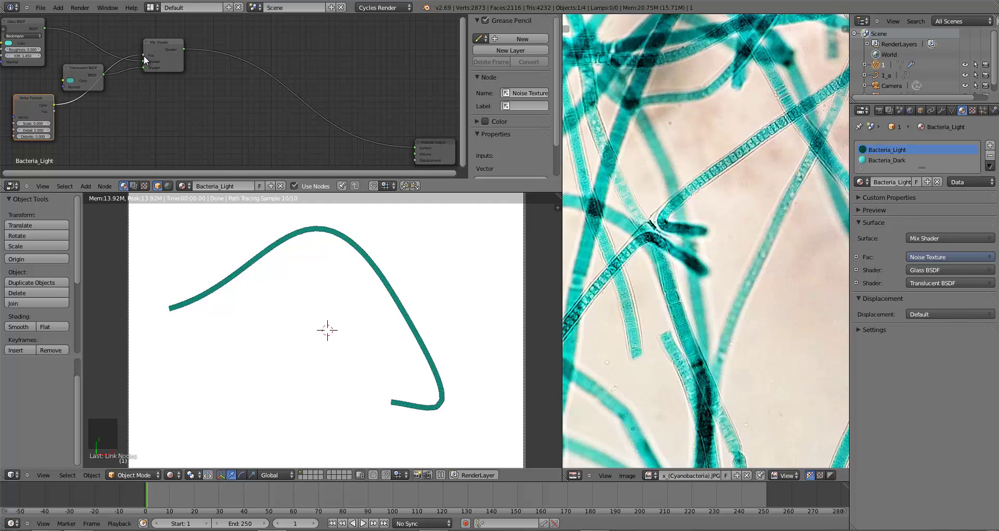
Move the Mix Shader and Translucent BSDF away from the Noise Texture and insert an RGB Curves node between the noise and the mix factor.
{"action": "left_click_drag", "start_coordinate": [148, 52], "coordinate": [236, 51]}
{"action": "left_click_drag", "start_coordinate": [108, 69], "coordinate": [220, 54]}
{"action": "left_click", "coordinate": [248, 50]}
{"action": "key", "text": "a"}
{"action": "key", "text": "shift+a"}
{"action": "mouse_move", "coordinate": [77, 72]}
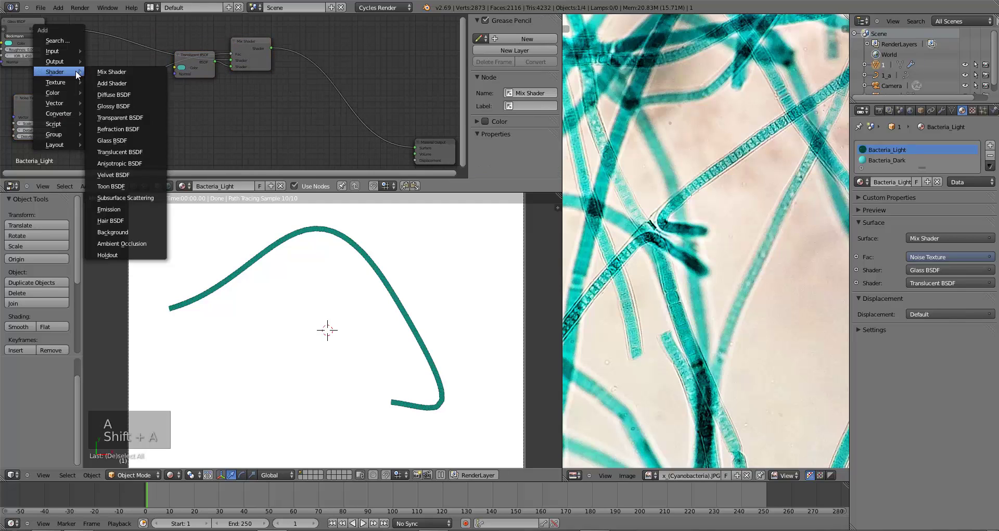
{"action": "mouse_move", "coordinate": [62, 93]}
{"action": "left_click", "coordinate": [109, 102]}
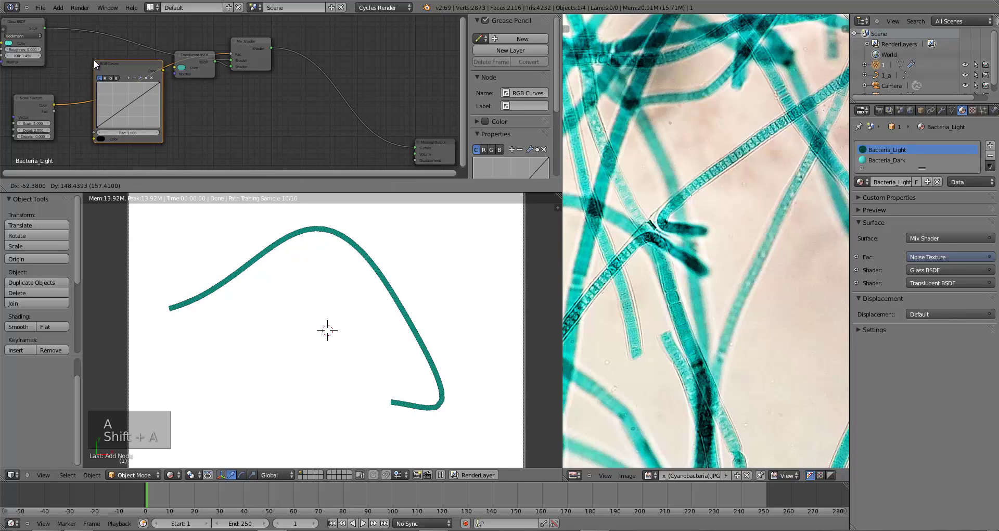
{"action": "left_click", "coordinate": [93, 59]}
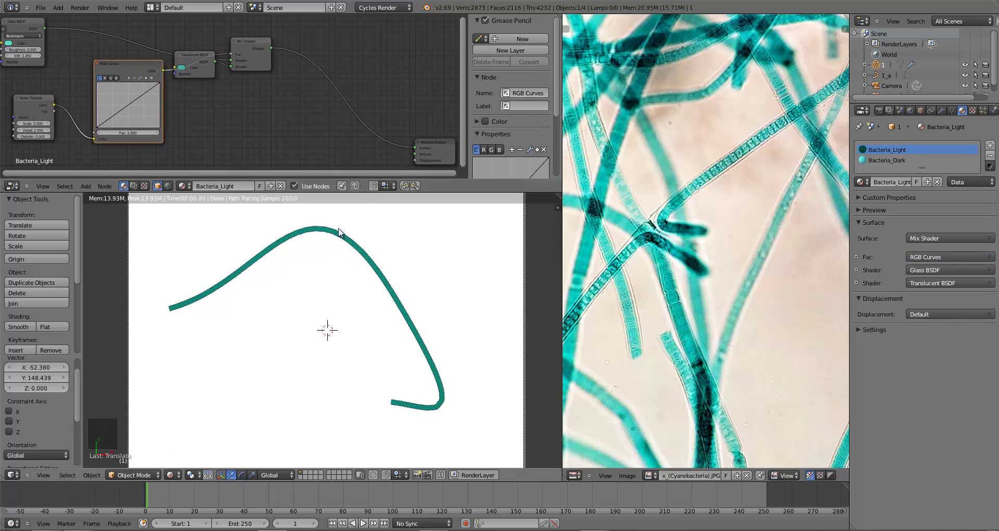
Shape the RGB Curves into a steep S-curve with an upper point at full value and a lower point at zero.
{"action": "scroll", "coordinate": [314, 232], "scroll_direction": "up", "scroll_amount": 1}
{"action": "scroll", "coordinate": [312, 307], "scroll_direction": "up", "scroll_amount": 4}
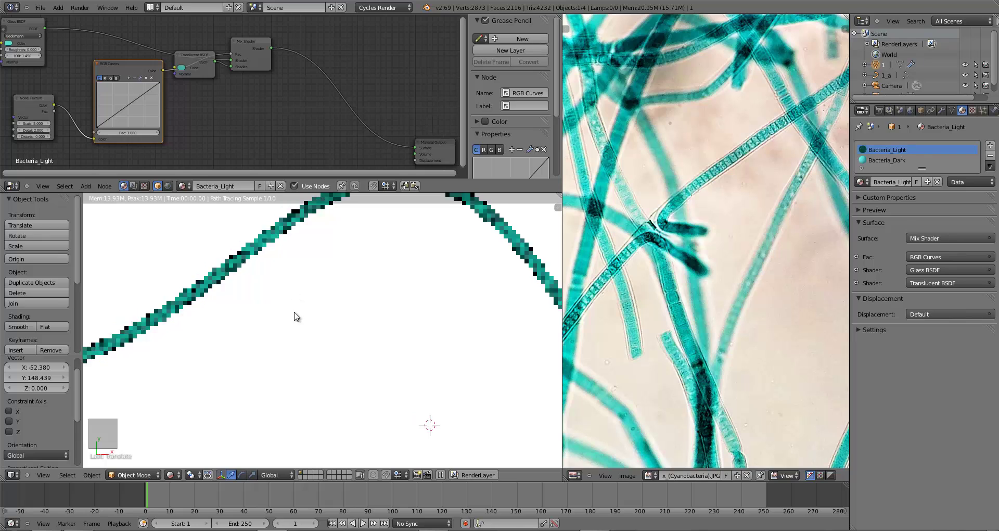
{"action": "scroll", "coordinate": [299, 319], "scroll_direction": "up", "scroll_amount": 1}
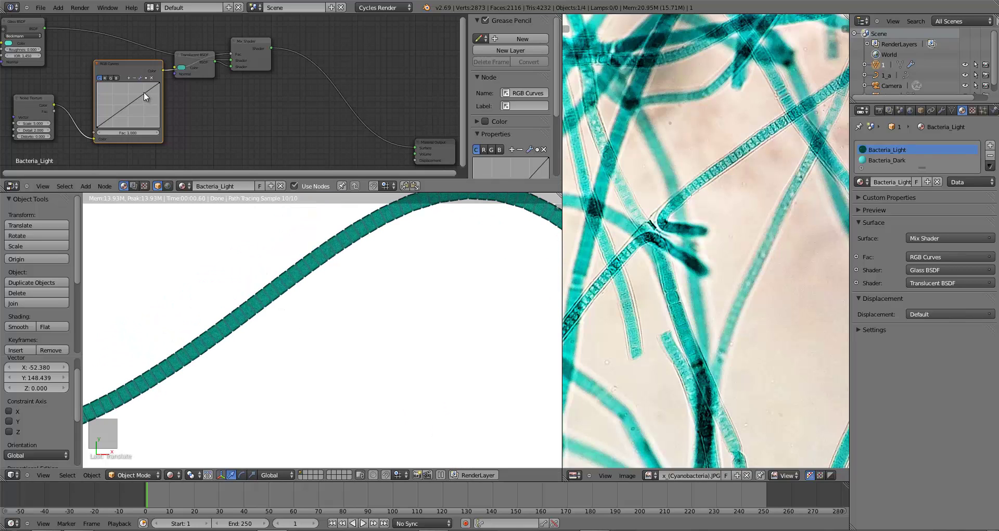
{"action": "left_click_drag", "start_coordinate": [143, 91], "coordinate": [140, 83]}
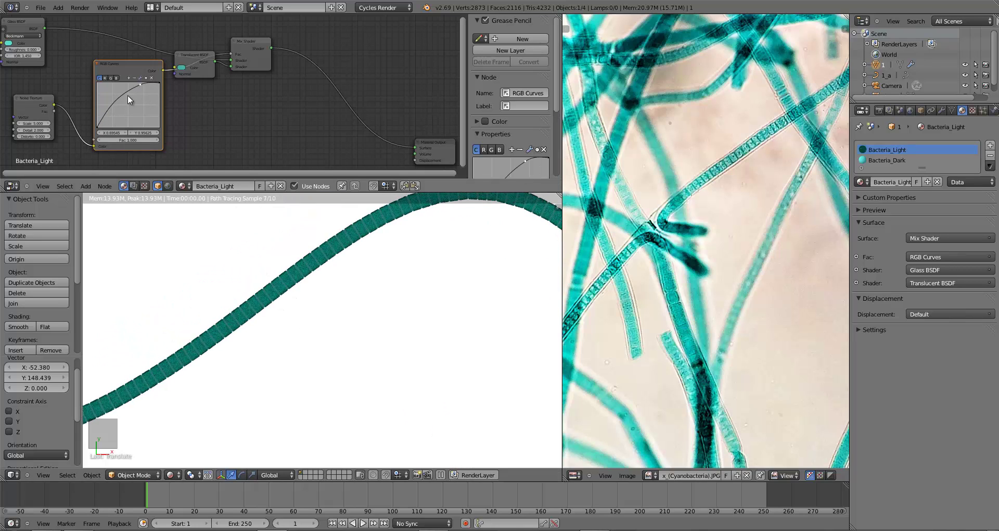
{"action": "left_click_drag", "start_coordinate": [117, 122], "coordinate": [120, 124]}
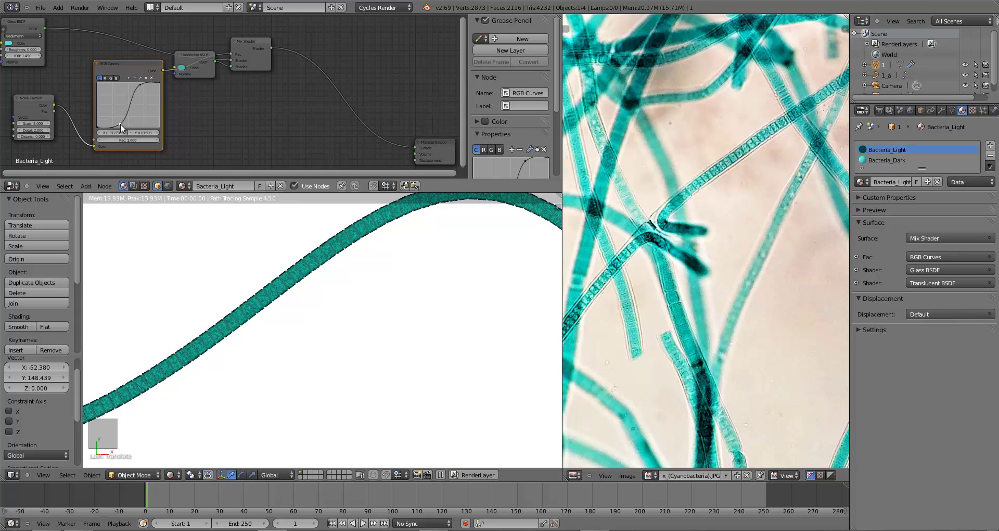
{"action": "scroll", "coordinate": [295, 258], "scroll_direction": "up", "scroll_amount": 3}
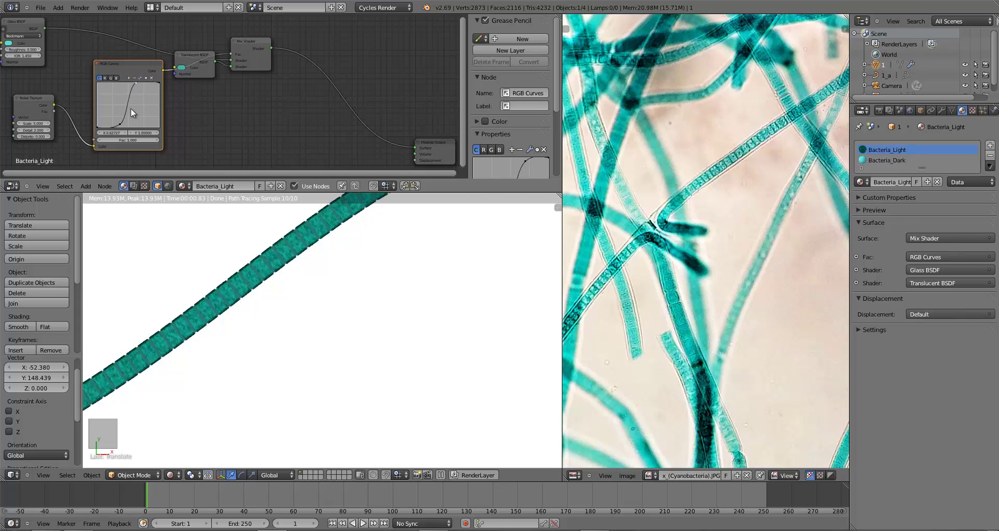
{"action": "left_click_drag", "start_coordinate": [120, 124], "coordinate": [122, 126]}
Lower the Noise Texture's scale and set its detail to 0.
{"action": "key", "text": "Return"}
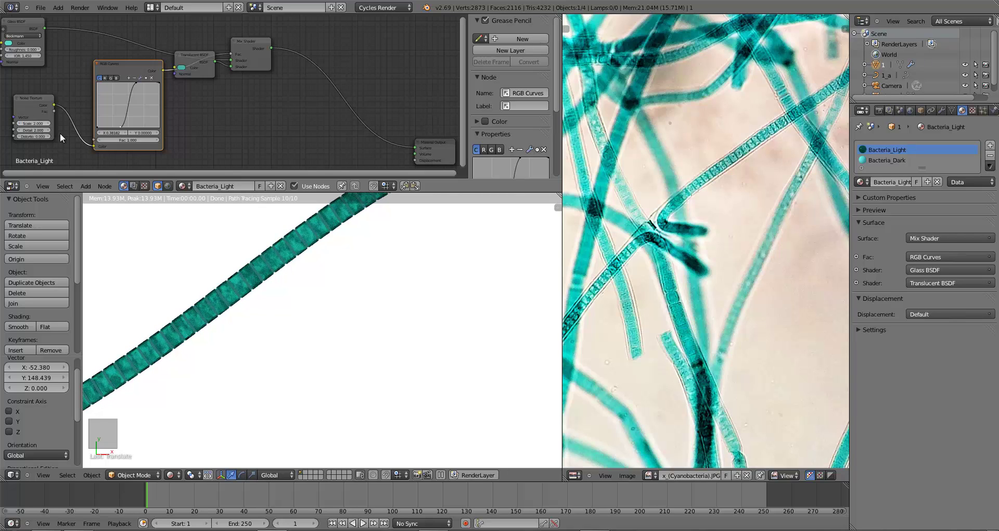
{"action": "scroll", "coordinate": [256, 350], "scroll_direction": "down", "scroll_amount": 4}
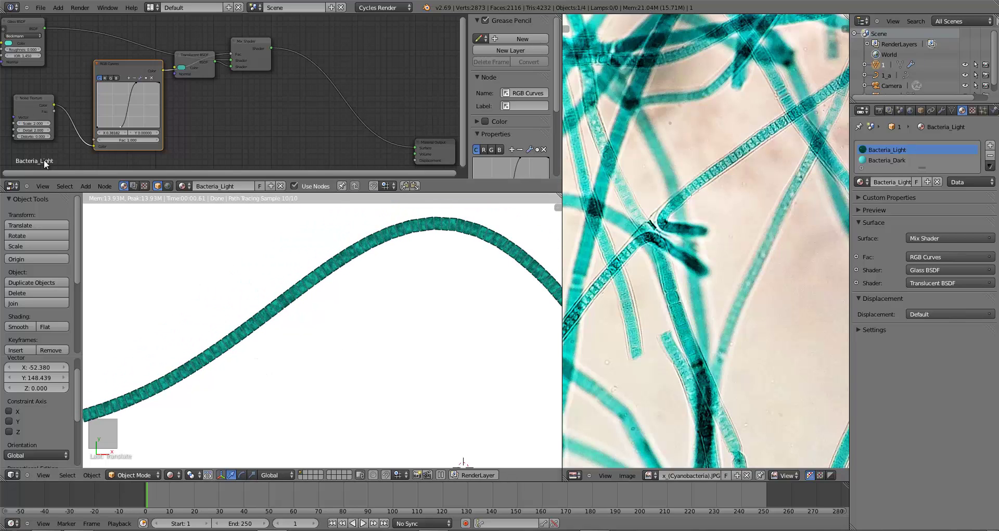
{"action": "left_click", "coordinate": [33, 130]}
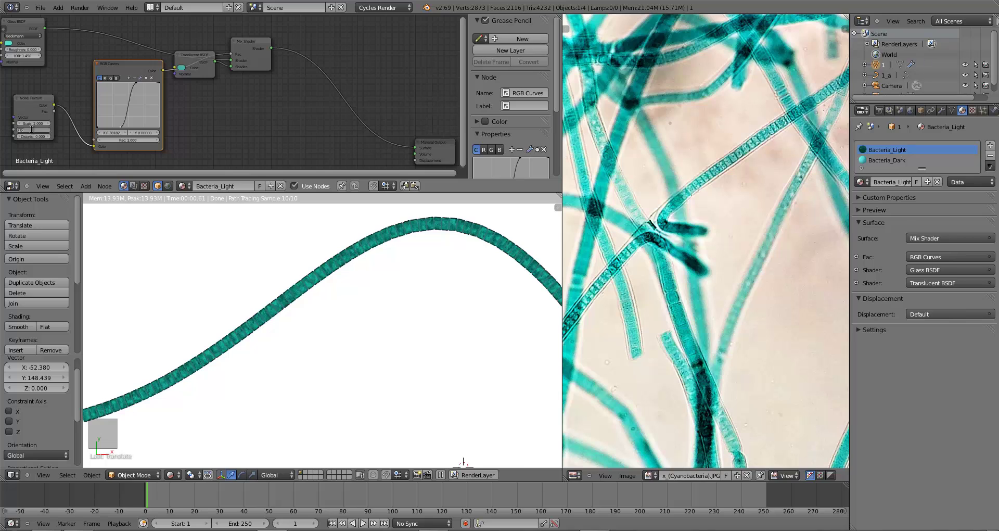
{"action": "type", "text": "0"}
{"action": "key", "text": "Return"}
{"action": "key", "text": "BackSpace"}
{"action": "key", "text": "Return"}
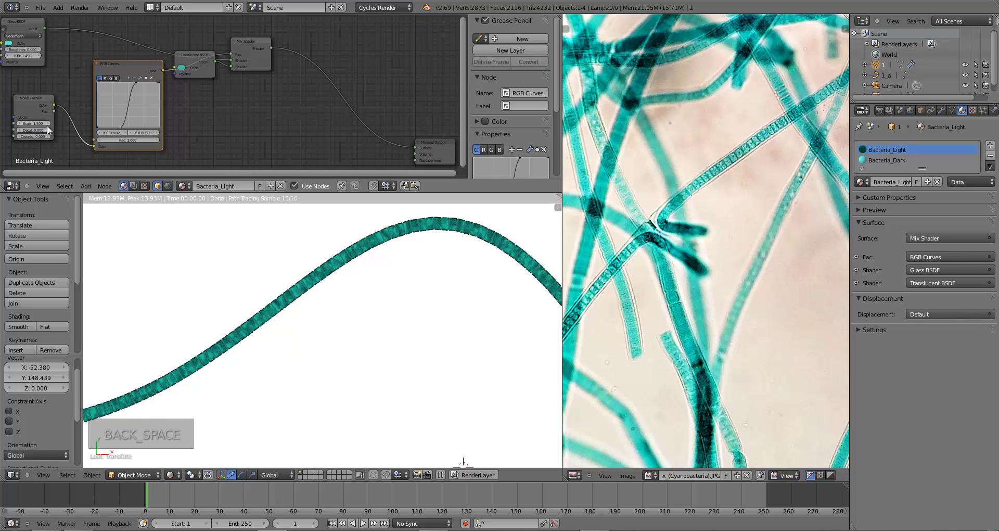
Brighten the Translucent BSDF's teal and shift the Glass BSDF's colour to a lighter teal.
{"action": "left_click", "coordinate": [181, 67]}
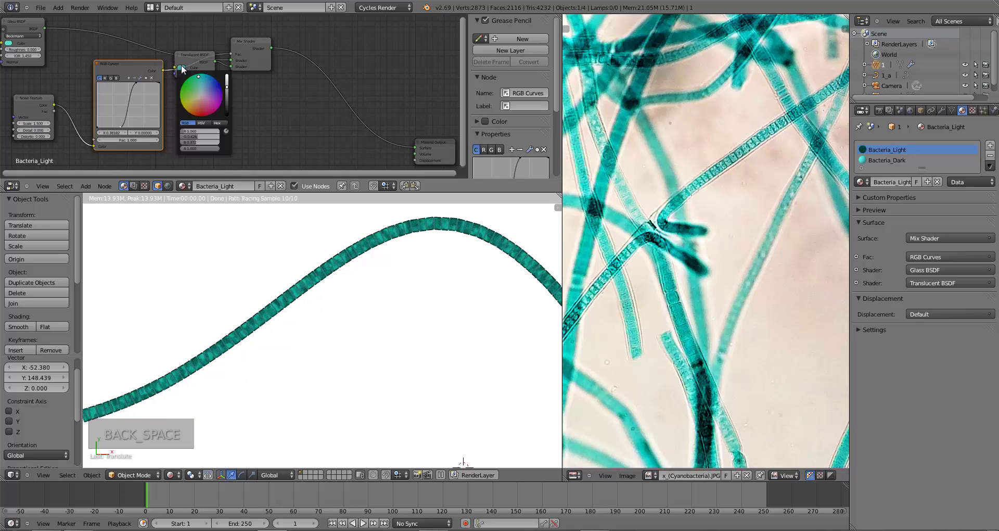
{"action": "left_click", "coordinate": [226, 79]}
{"action": "left_click", "coordinate": [227, 80]}
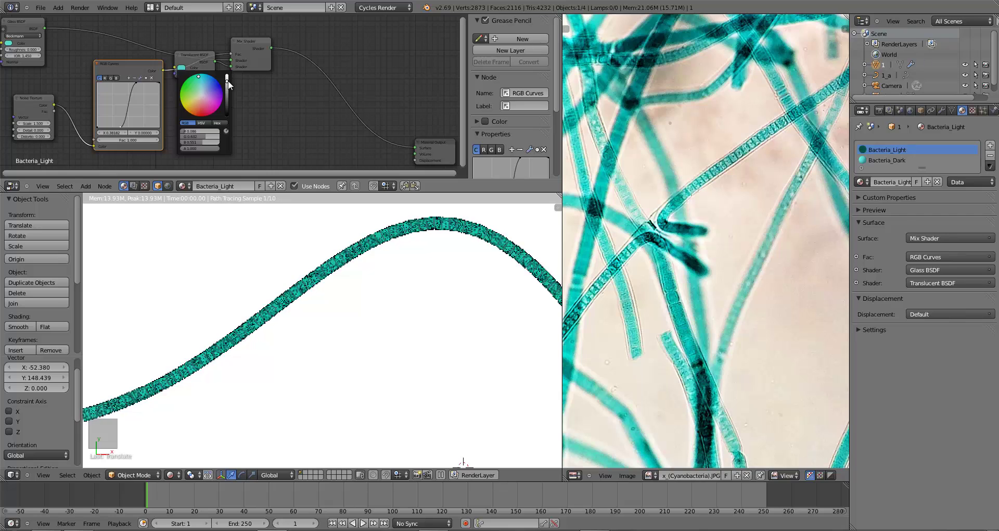
{"action": "left_click", "coordinate": [8, 43]}
{"action": "mouse_move", "coordinate": [28, 61]}
{"action": "left_mouse_down"}
{"action": "mouse_move", "coordinate": [59, 39]}
{"action": "mouse_move", "coordinate": [29, 57]}
{"action": "left_mouse_up"}
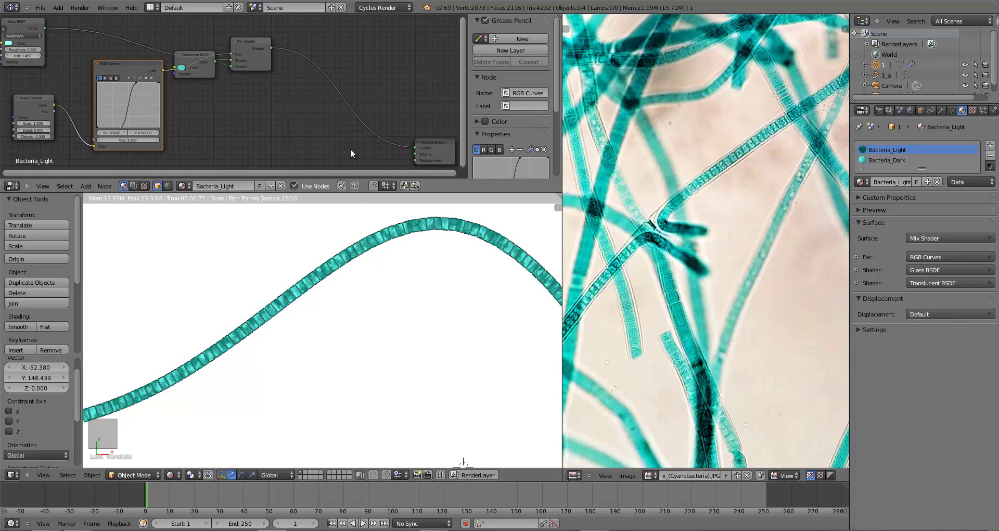
Check the whole strand in the rendered view and fine-tune the brightness of the Glass BSDF's colour.
{"action": "scroll", "coordinate": [416, 333], "scroll_direction": "down", "scroll_amount": 2}
{"action": "scroll", "coordinate": [410, 331], "scroll_direction": "down", "scroll_amount": 2}
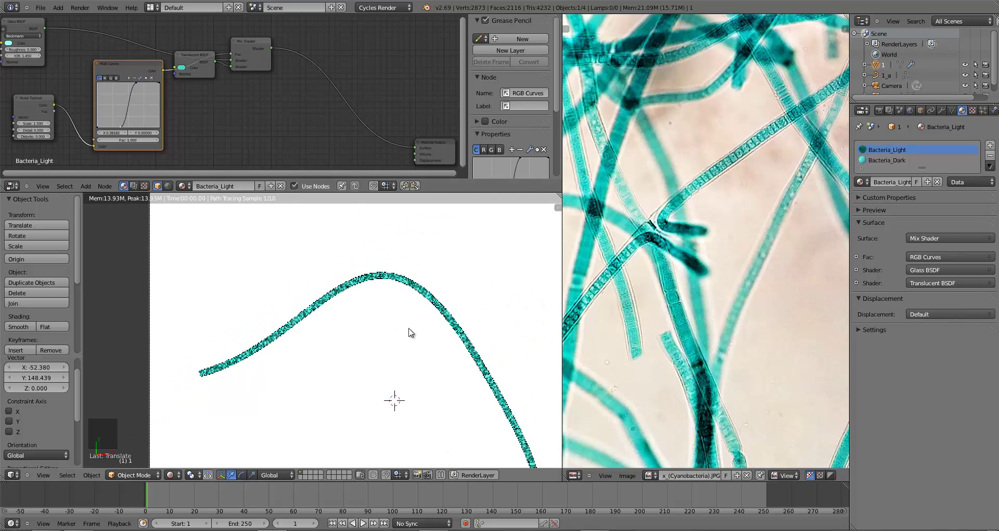
{"action": "middle_click_drag", "start_coordinate": [376, 312], "coordinate": [331, 288], "text": "shift"}
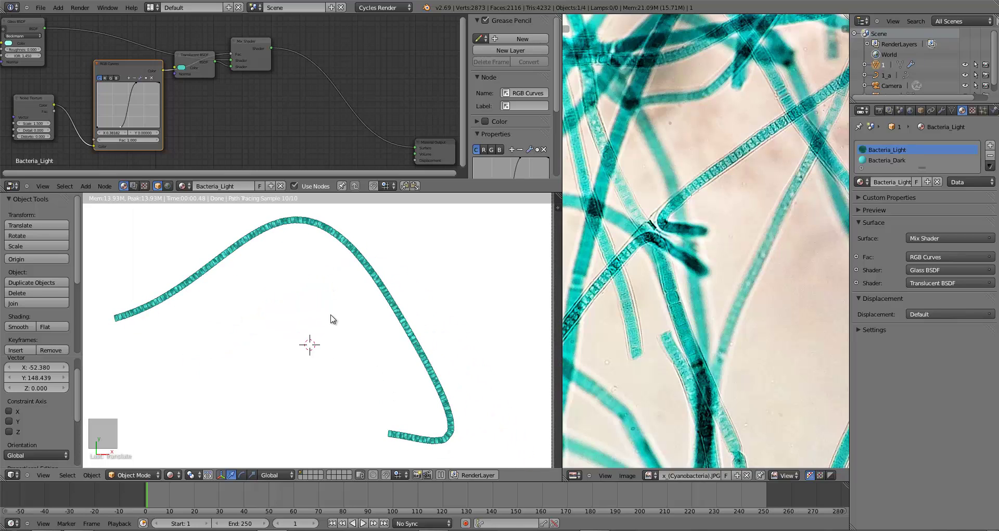
{"action": "scroll", "coordinate": [337, 321], "scroll_direction": "down", "scroll_amount": 1, "text": "shift"}
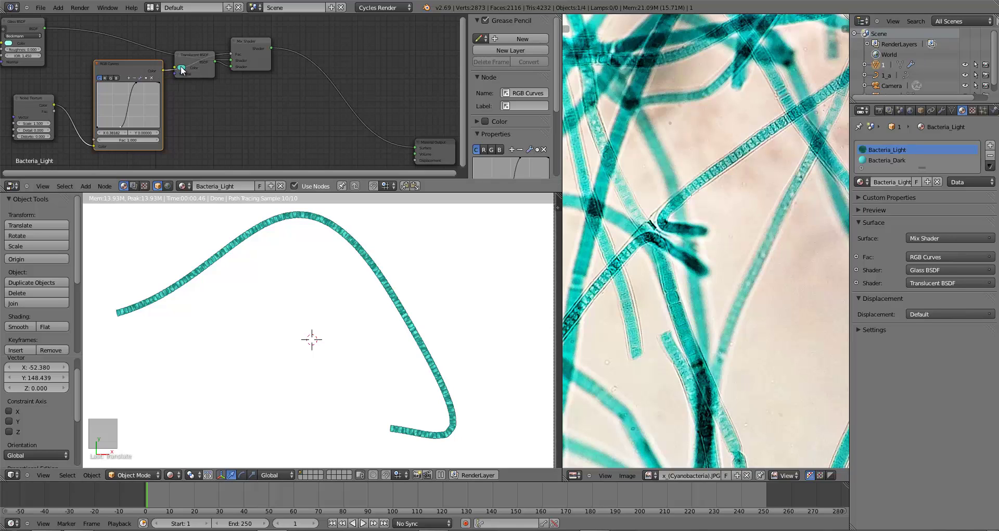
{"action": "left_click", "coordinate": [182, 68]}
{"action": "left_click", "coordinate": [9, 43]}
{"action": "left_click", "coordinate": [55, 52]}
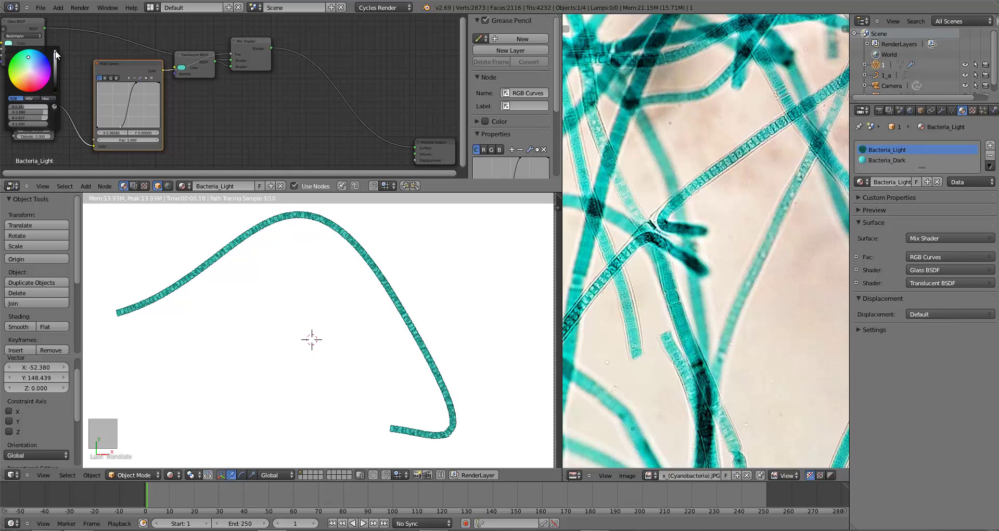
Brighten the Translucent BSDF colour of Bacteria_Light and check the rendered strand through the camera.
{"action": "left_click", "coordinate": [181, 68]}
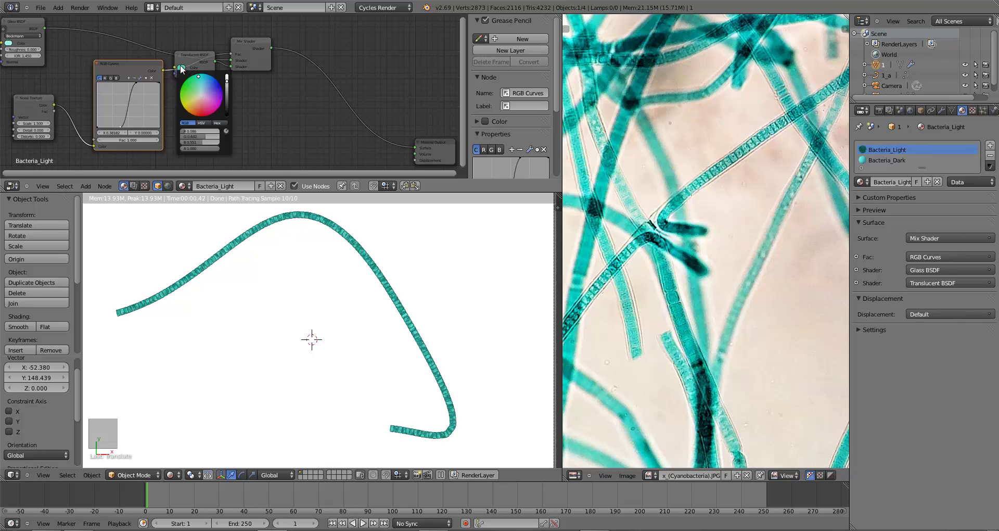
{"action": "left_click_drag", "start_coordinate": [229, 82], "coordinate": [227, 76]}
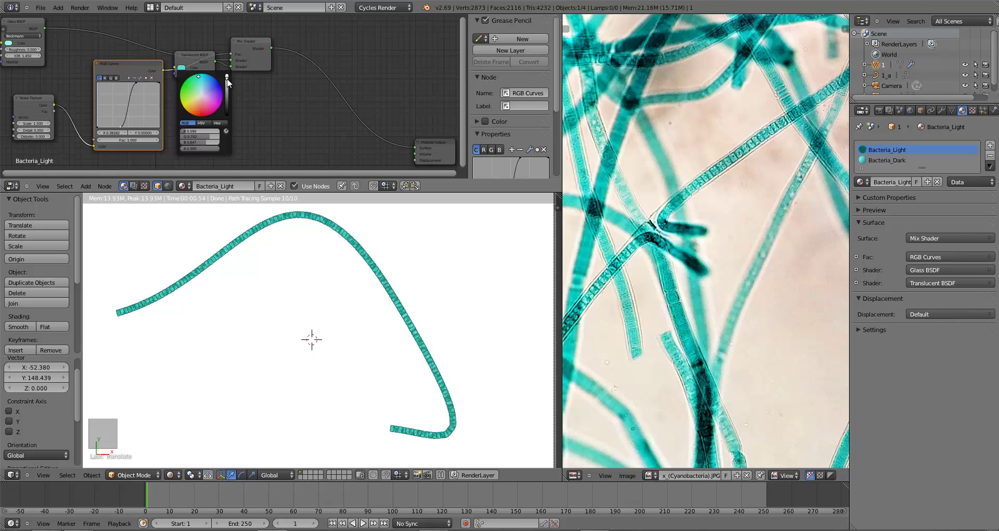
{"action": "key", "text": "KP_0"}
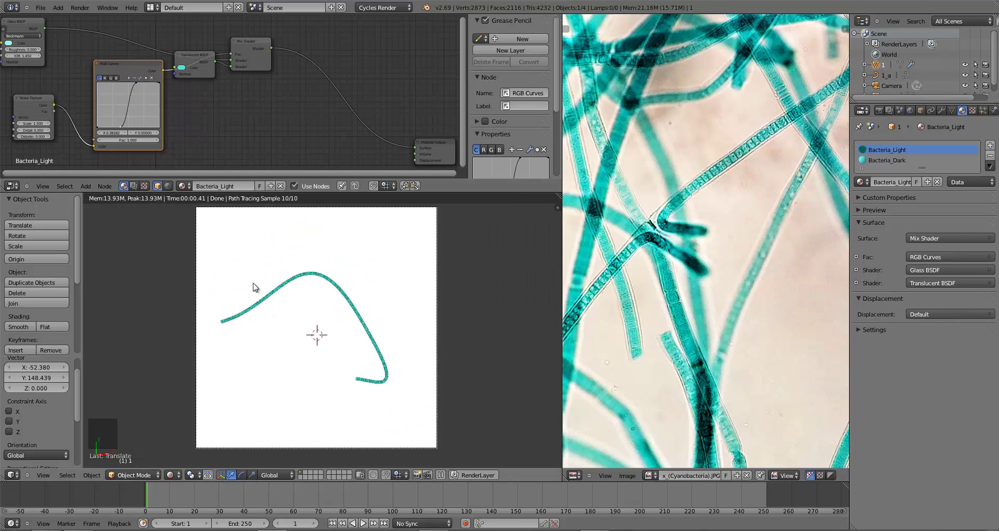
{"action": "scroll", "coordinate": [318, 270], "scroll_direction": "up", "scroll_amount": 5}
{"action": "scroll", "coordinate": [447, 306], "scroll_direction": "up", "scroll_amount": 2}
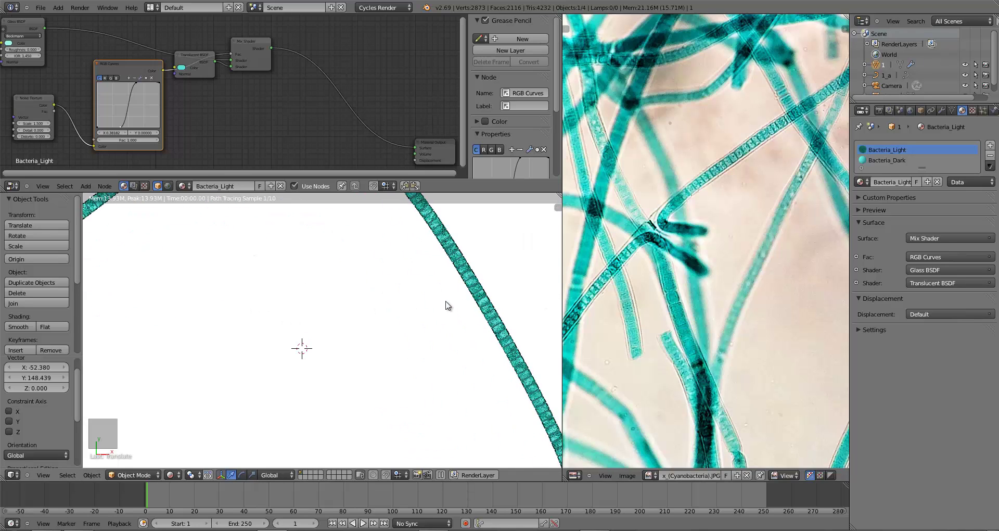
{"action": "scroll", "coordinate": [398, 304], "scroll_direction": "down", "scroll_amount": 5}
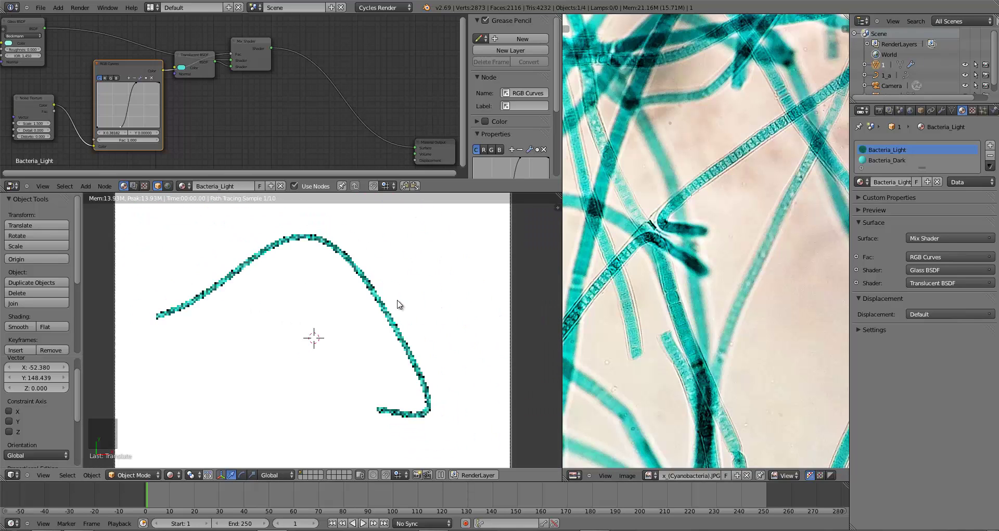
{"action": "scroll", "coordinate": [397, 305], "scroll_direction": "up", "scroll_amount": 2}
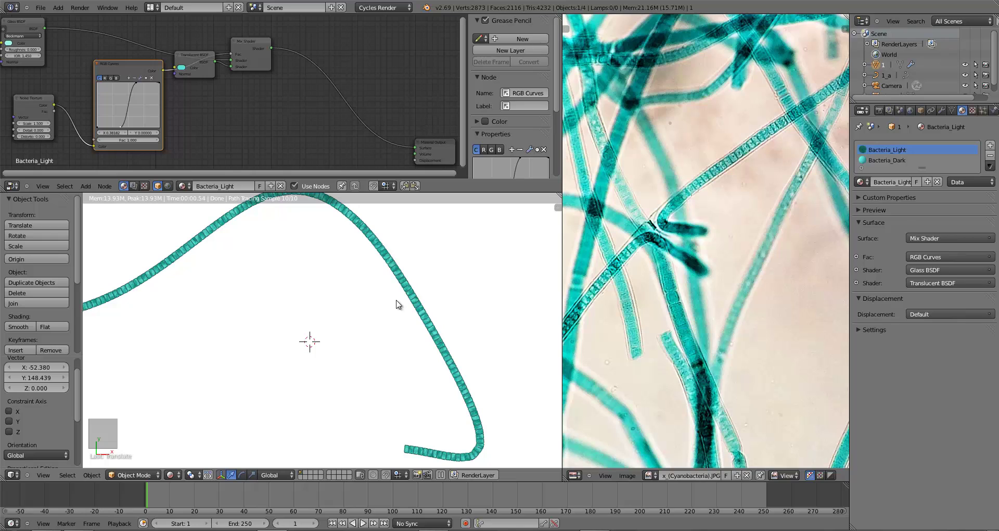
Fine-tune the brightness of the teal Translucent BSDF colour to bring the strand closer to the reference photo.
{"action": "left_click", "coordinate": [8, 43]}
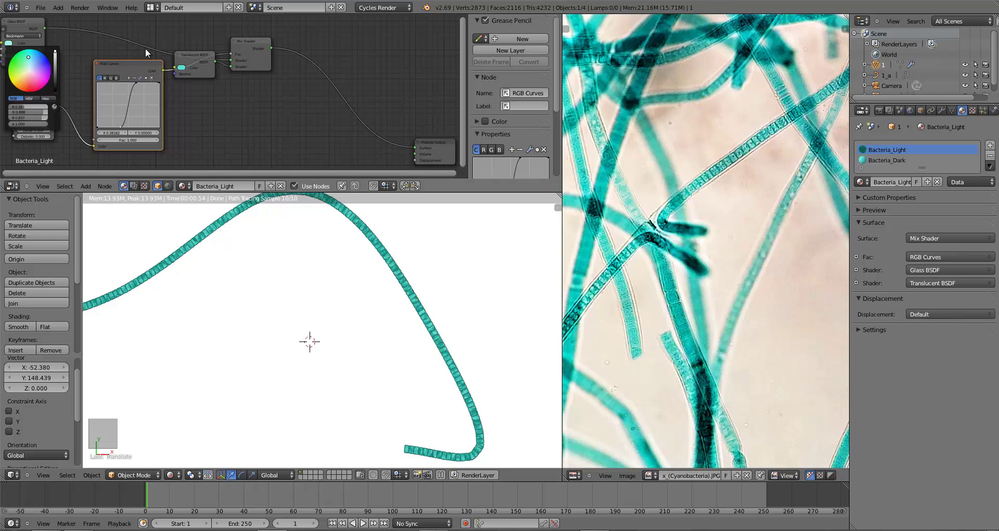
{"action": "left_click", "coordinate": [181, 67]}
{"action": "left_click", "coordinate": [226, 77]}
{"action": "left_click_drag", "start_coordinate": [227, 77], "coordinate": [227, 75]}
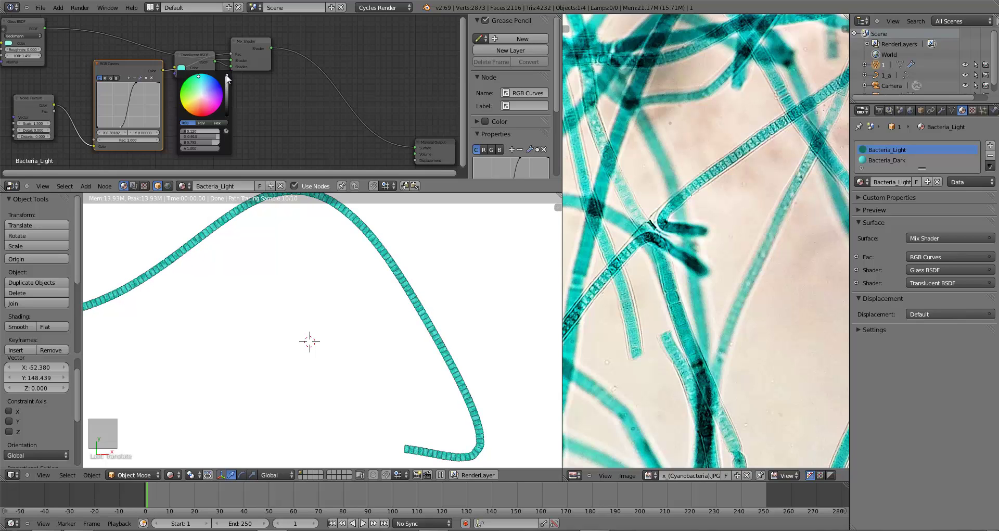
{"action": "left_click", "coordinate": [226, 76]}
{"action": "left_click", "coordinate": [227, 76]}
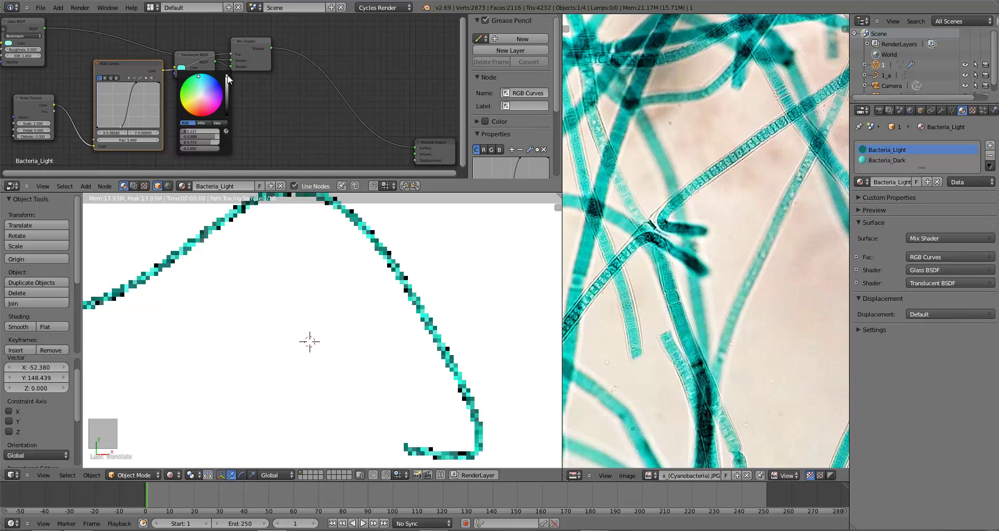
Examine the rendered strand's colour at several magnifications and compare it with the cyanobacteria reference photo.
{"action": "scroll", "coordinate": [424, 363], "scroll_direction": "down", "scroll_amount": 2}
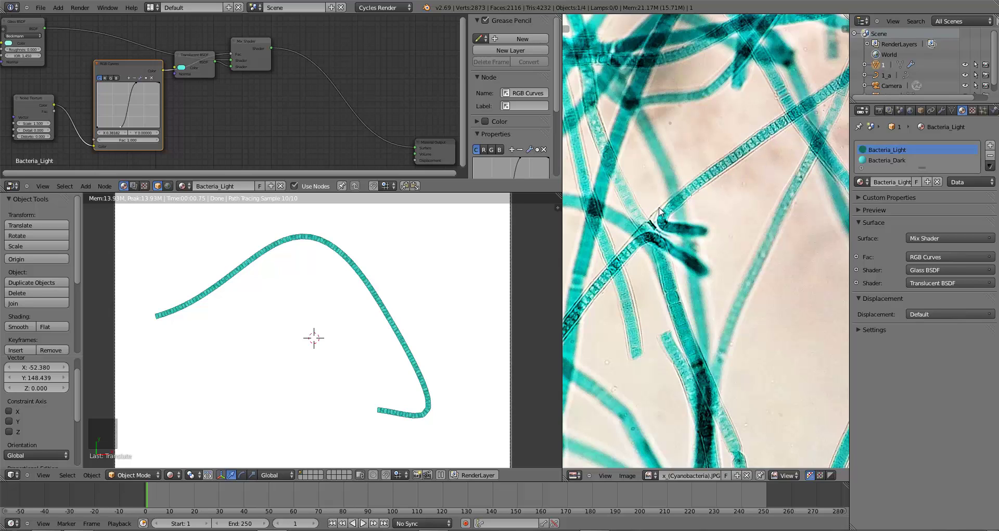
{"action": "scroll", "coordinate": [361, 314], "scroll_direction": "up", "scroll_amount": 3}
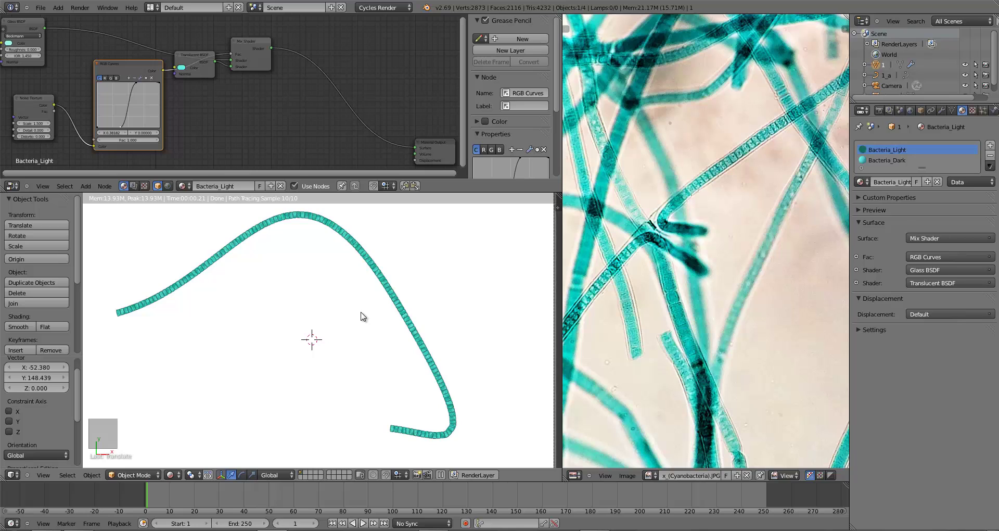
{"action": "scroll", "coordinate": [362, 316], "scroll_direction": "down", "scroll_amount": 2}
{"action": "scroll", "coordinate": [363, 316], "scroll_direction": "up", "scroll_amount": 2}
{"action": "scroll", "coordinate": [362, 316], "scroll_direction": "down", "scroll_amount": 1}
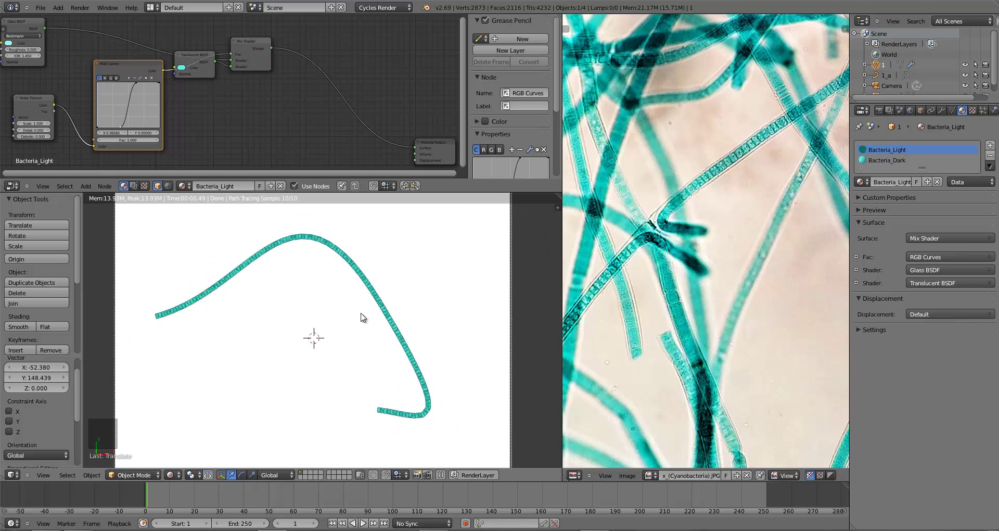
{"action": "scroll", "coordinate": [363, 318], "scroll_direction": "down", "scroll_amount": 1}
{"action": "scroll", "coordinate": [363, 319], "scroll_direction": "up", "scroll_amount": 1}
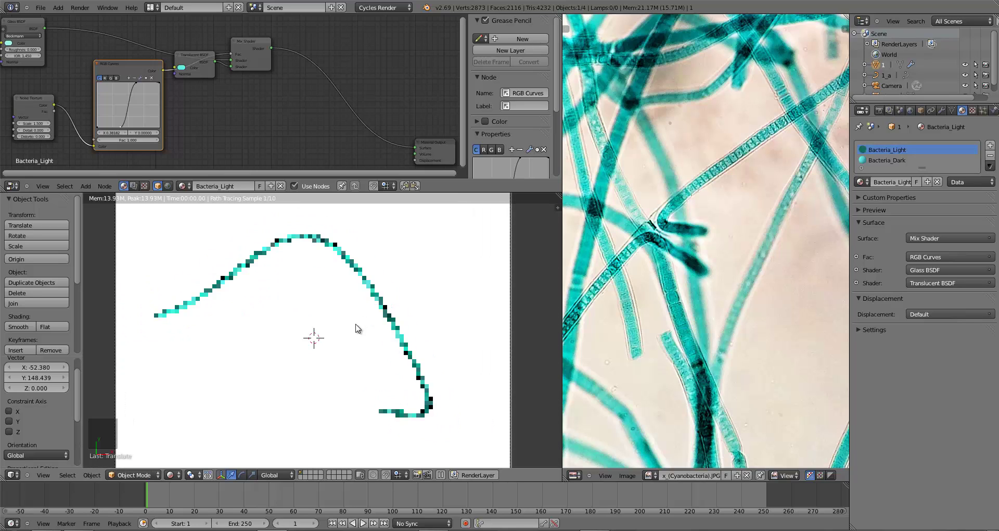
{"action": "scroll", "coordinate": [356, 324], "scroll_direction": "down", "scroll_amount": 1}
{"action": "scroll", "coordinate": [356, 324], "scroll_direction": "up", "scroll_amount": 1}
In solid top view, duplicate the edge loop at the outer end of the strand's first segment and scale it to about 1.305.
{"action": "key", "text": "z"}
{"action": "key", "text": "z"}
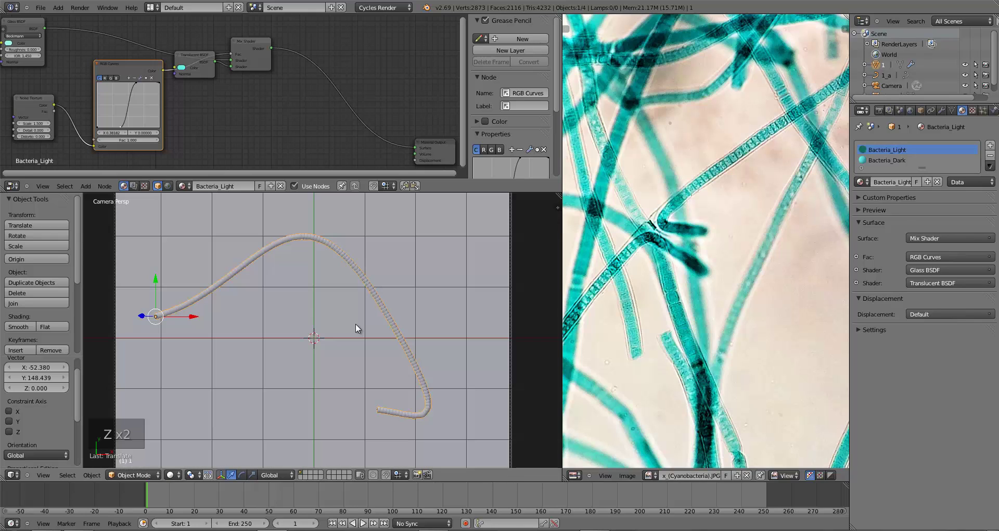
{"action": "key", "text": "KP_7"}
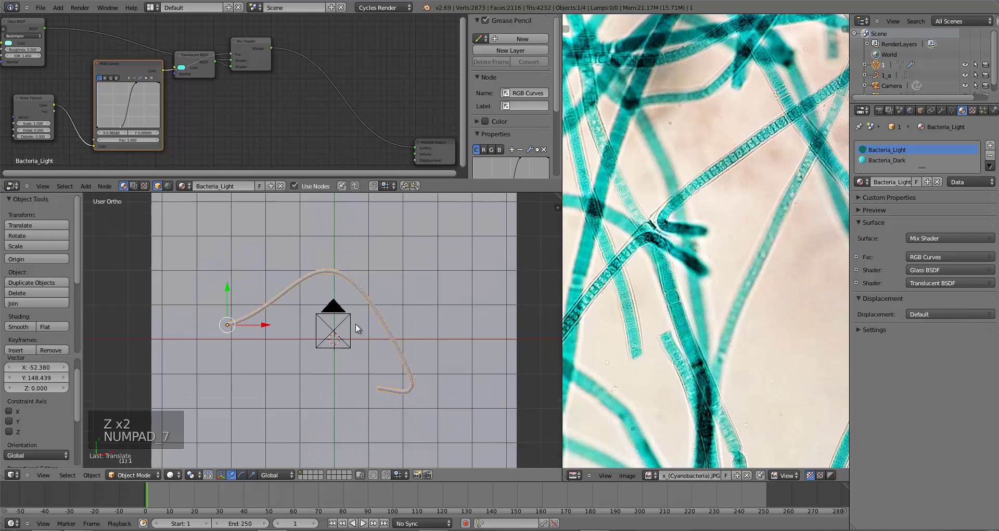
{"action": "key", "text": "Tab"}
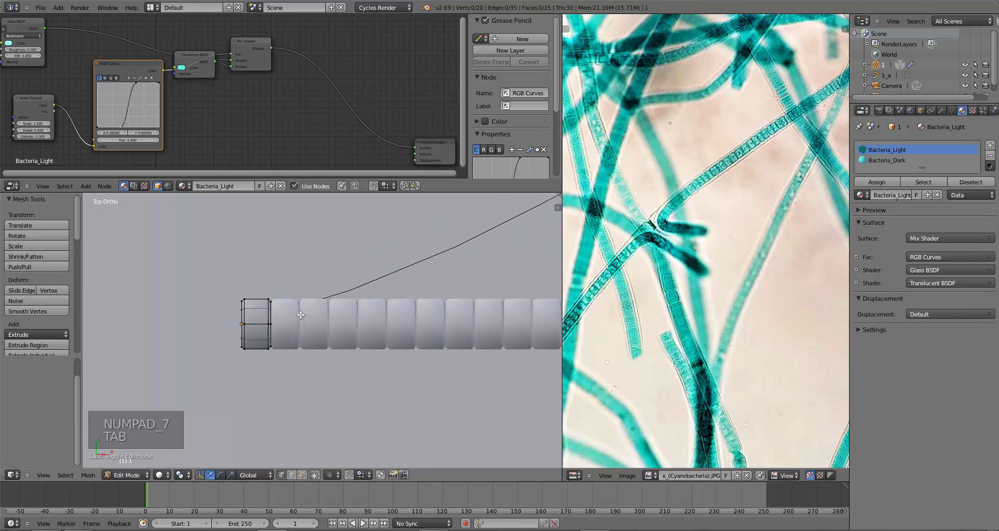
{"action": "right_click", "coordinate": [243, 307], "text": "alt"}
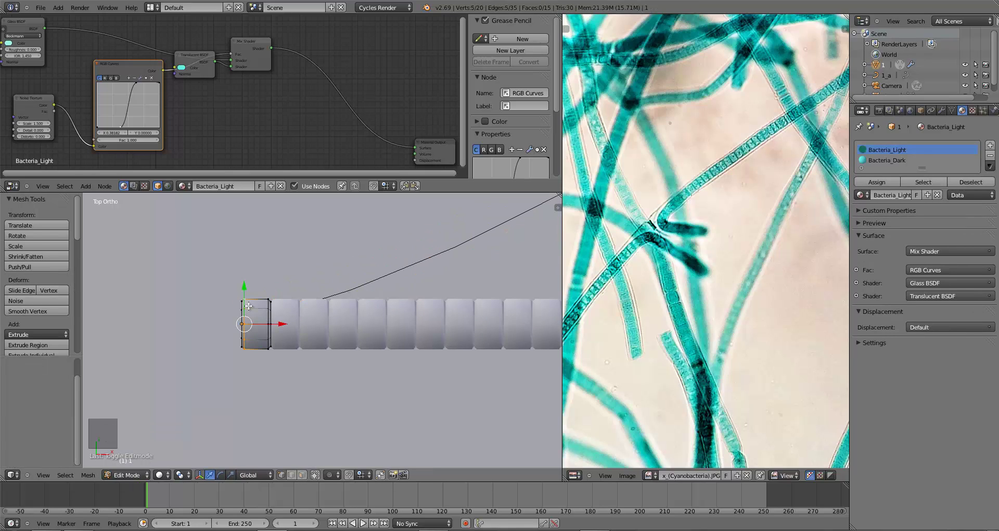
{"action": "scroll", "coordinate": [283, 334], "scroll_direction": "up", "scroll_amount": 3}
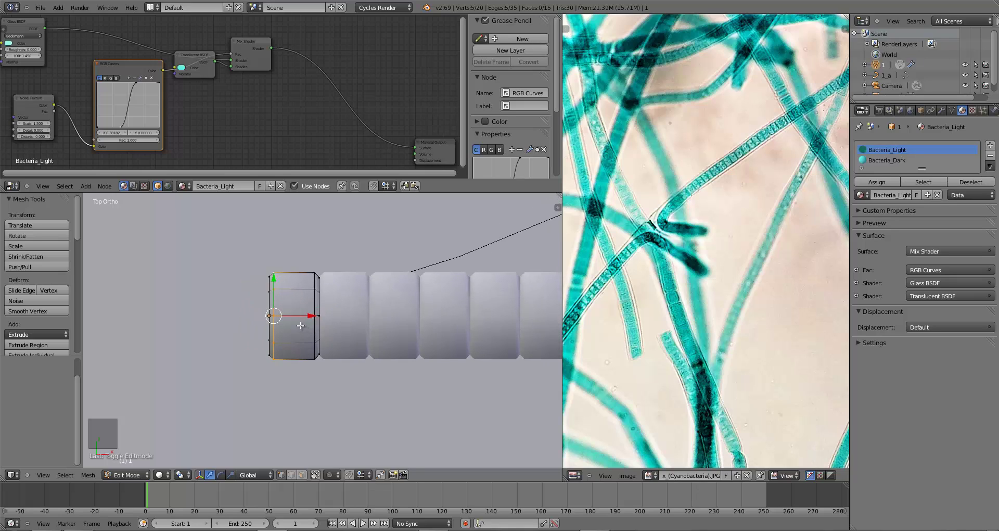
{"action": "key", "text": "shift+d"}
{"action": "key", "text": "s"}
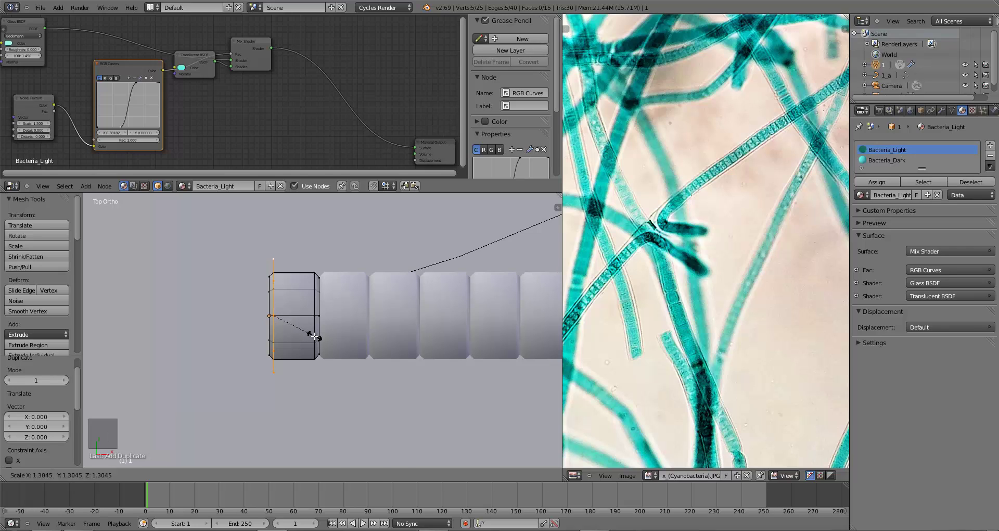
{"action": "left_click", "coordinate": [314, 335]}
Separate the enlarged edge ring into its own object and select only that object.
{"action": "key", "text": "p"}
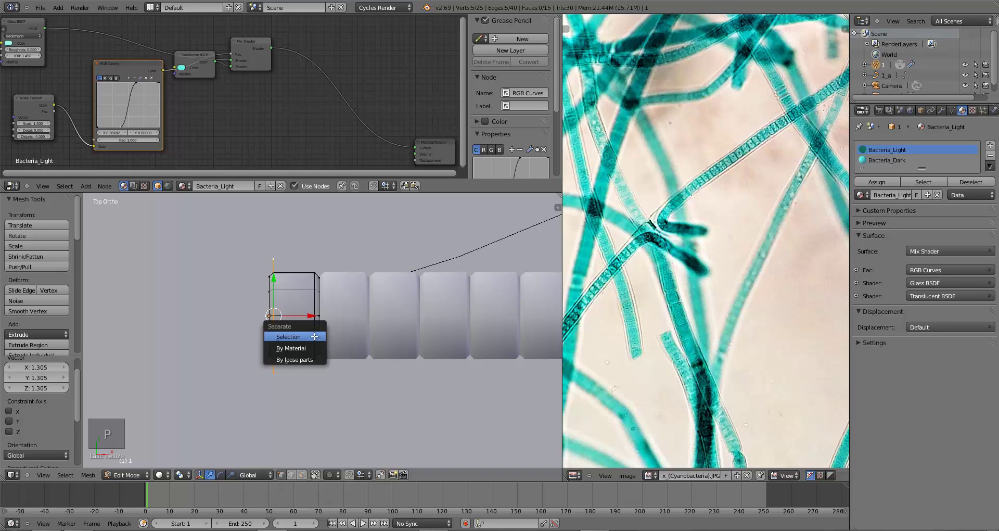
{"action": "left_click", "coordinate": [314, 337]}
{"action": "key", "text": "Tab"}
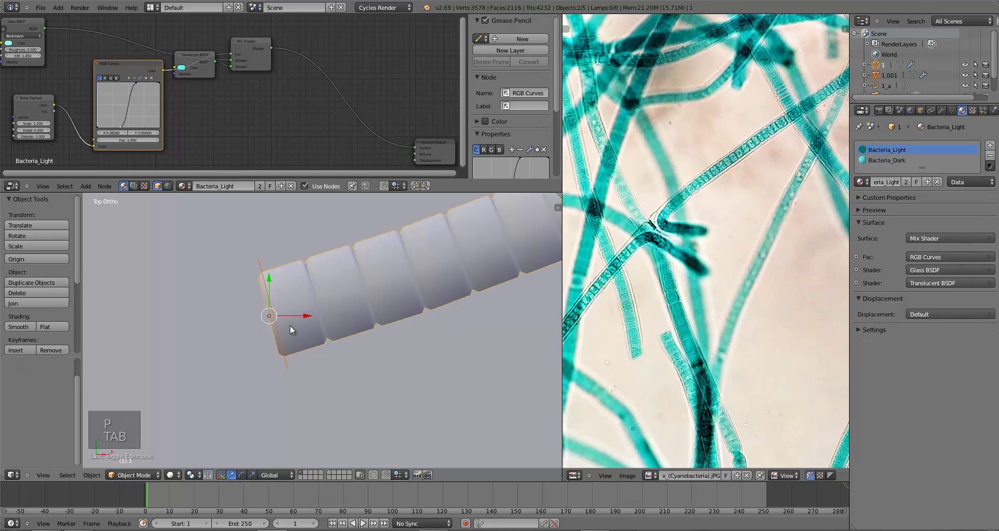
{"action": "right_click", "coordinate": [275, 316]}
Extrude the whole separated ring about 0.279 along the X axis to start a sheath around the strand.
{"action": "scroll", "coordinate": [285, 320], "scroll_direction": "down", "scroll_amount": 8}
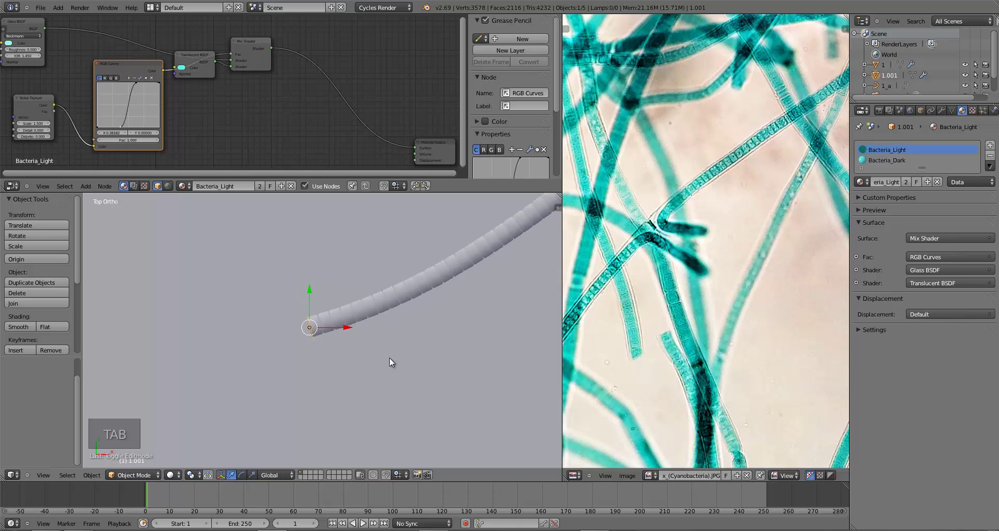
{"action": "middle_click_drag", "start_coordinate": [389, 357], "coordinate": [310, 392], "text": "shift"}
{"action": "key", "text": "Tab"}
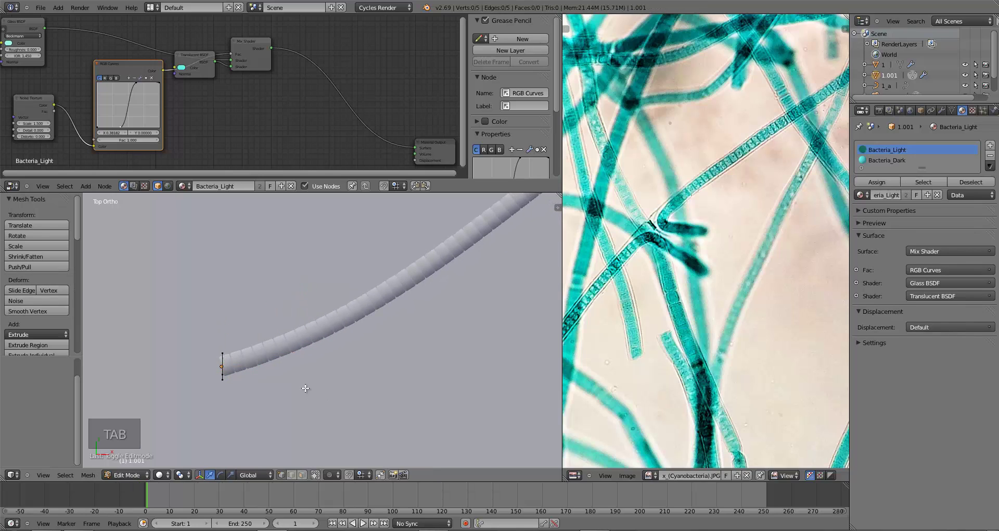
{"action": "scroll", "coordinate": [311, 357], "scroll_direction": "up", "scroll_amount": 3}
{"action": "key", "text": "a"}
{"action": "key", "text": "a"}
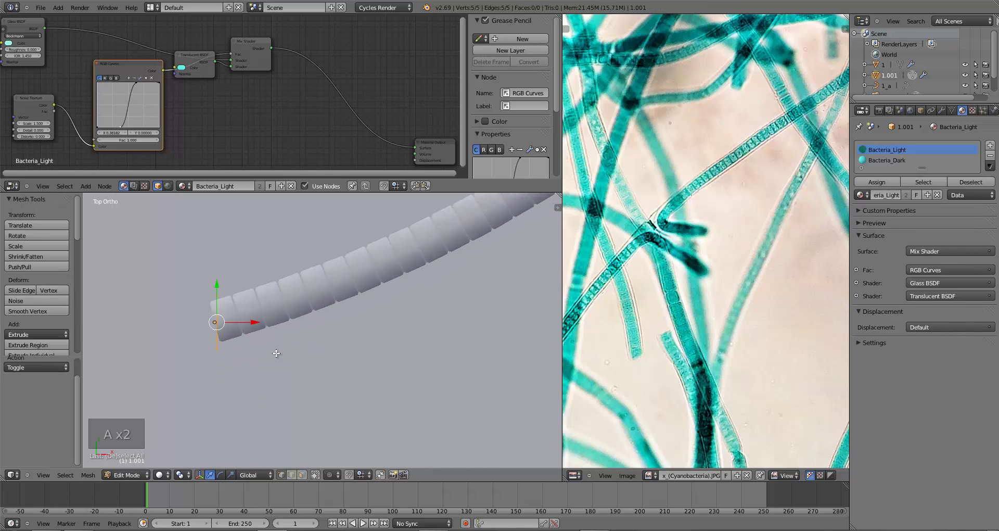
{"action": "key", "text": "e"}
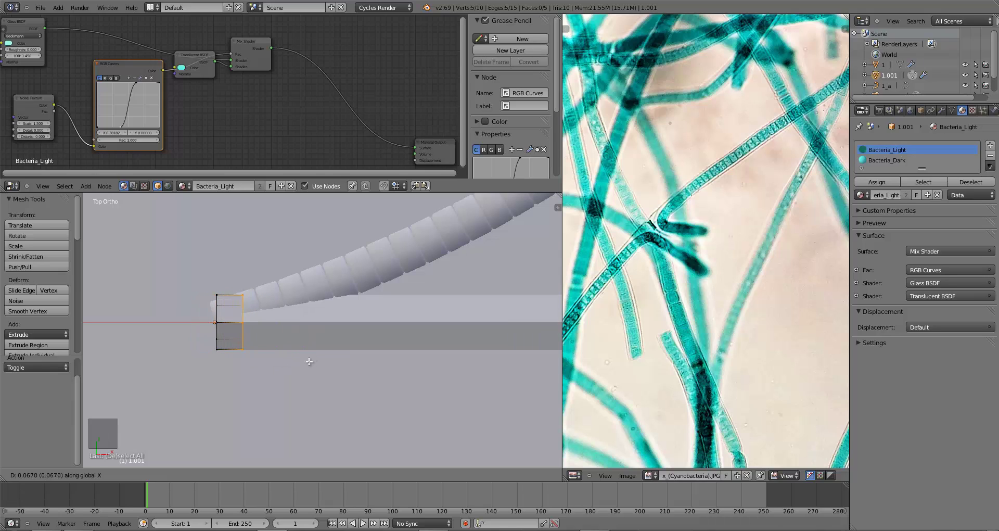
{"action": "left_click", "coordinate": [384, 357]}
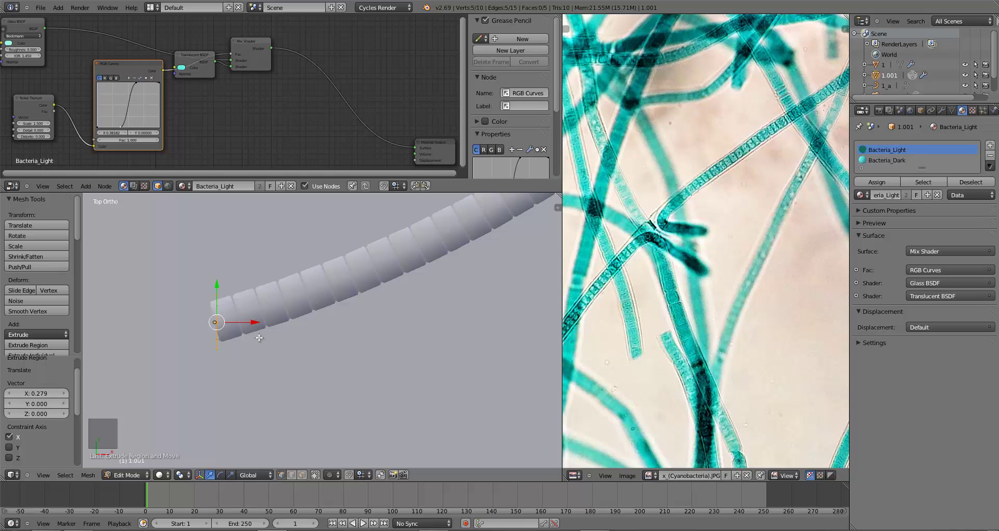
Shift the extruded end of the ring along the X axis to match the arrayed sheath's length to the segmented strand.
{"action": "scroll", "coordinate": [259, 338], "scroll_direction": "down", "scroll_amount": 8}
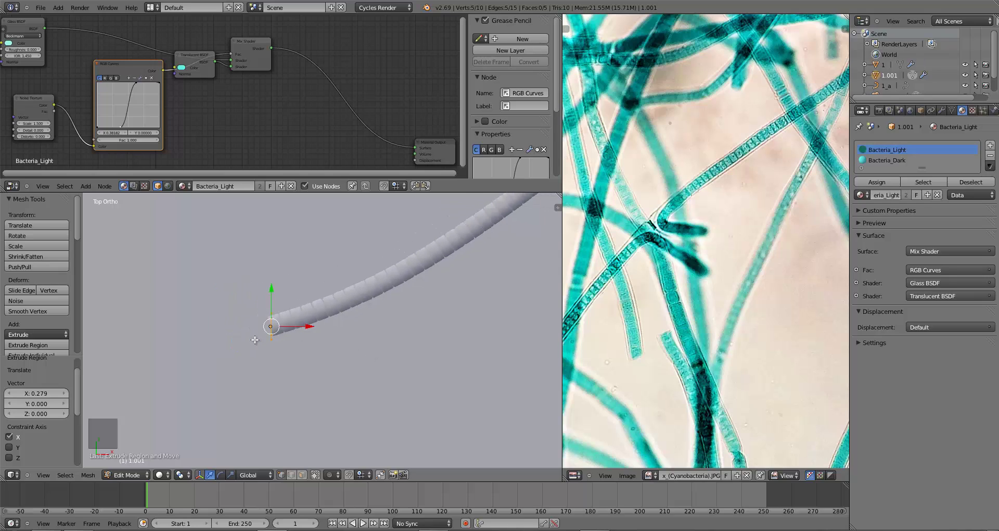
{"action": "key", "text": "g"}
{"action": "key", "text": "x"}
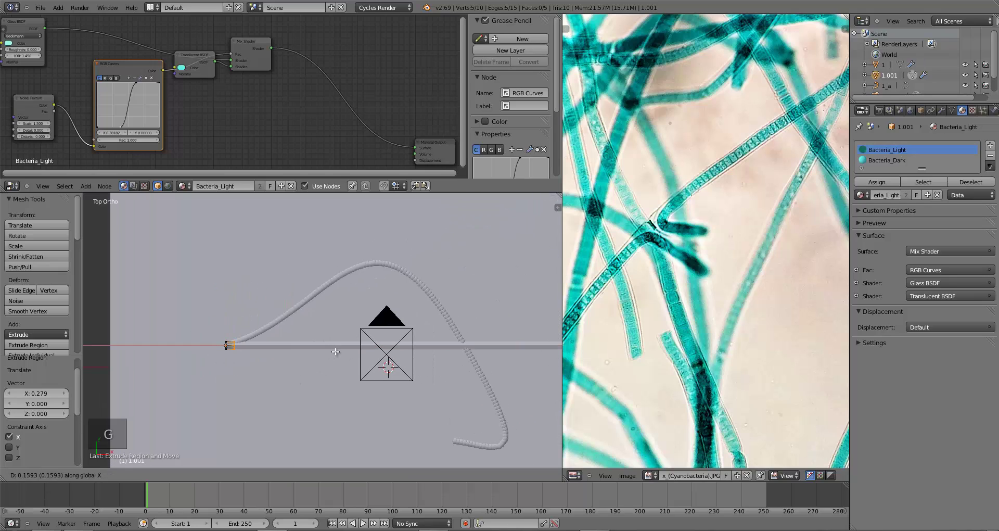
{"action": "key", "text": "Escape"}
{"action": "key", "text": "Tab"}
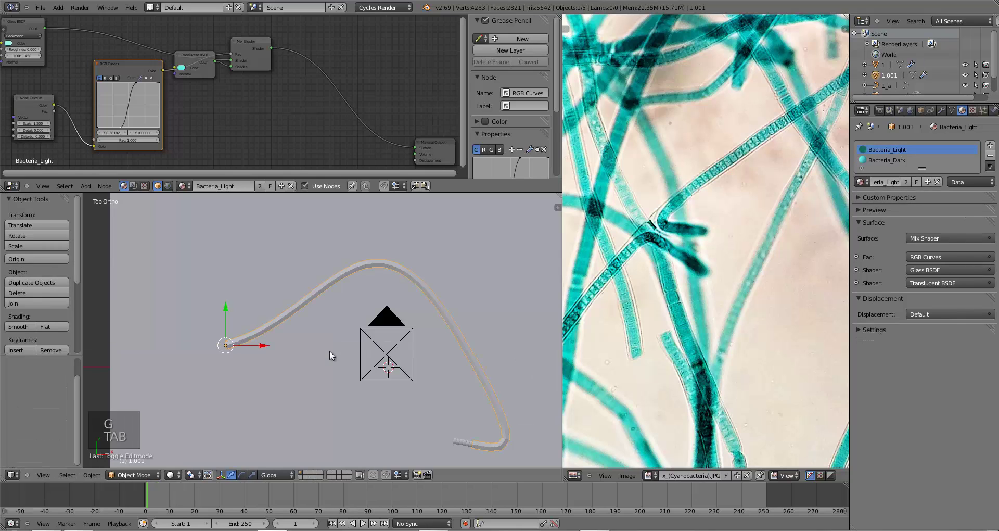
{"action": "key", "text": "Tab"}
{"action": "key", "text": "g"}
{"action": "key", "text": "x"}
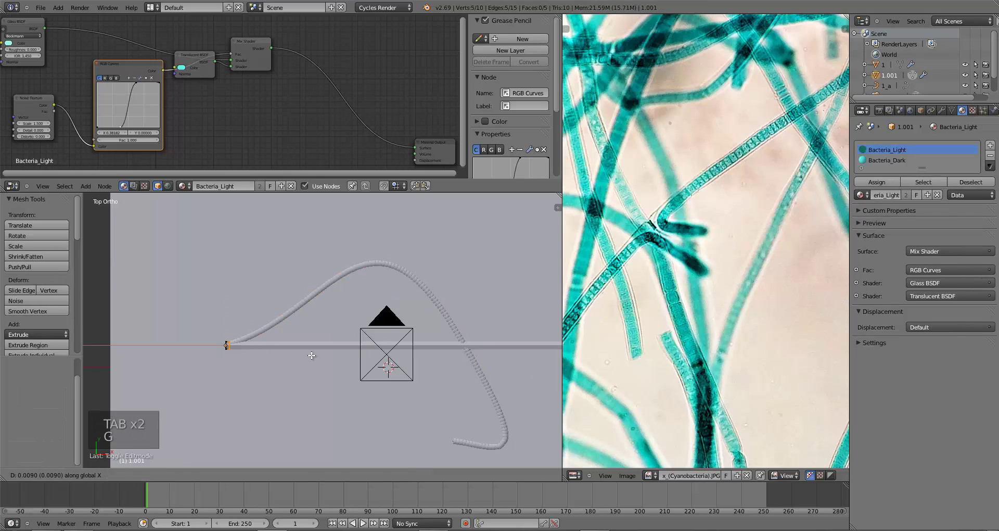
{"action": "left_click", "coordinate": [312, 356]}
{"action": "key", "text": "Tab"}
{"action": "key", "text": "Tab"}
{"action": "key", "text": "g"}
{"action": "key", "text": "x"}
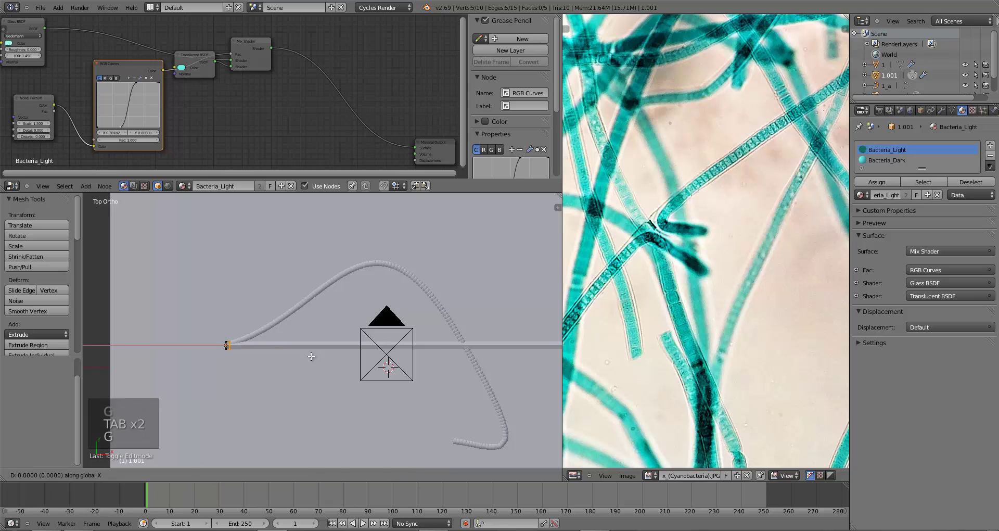
{"action": "left_click", "coordinate": [311, 357]}
{"action": "key", "text": "Tab"}
{"action": "key", "text": "Tab"}
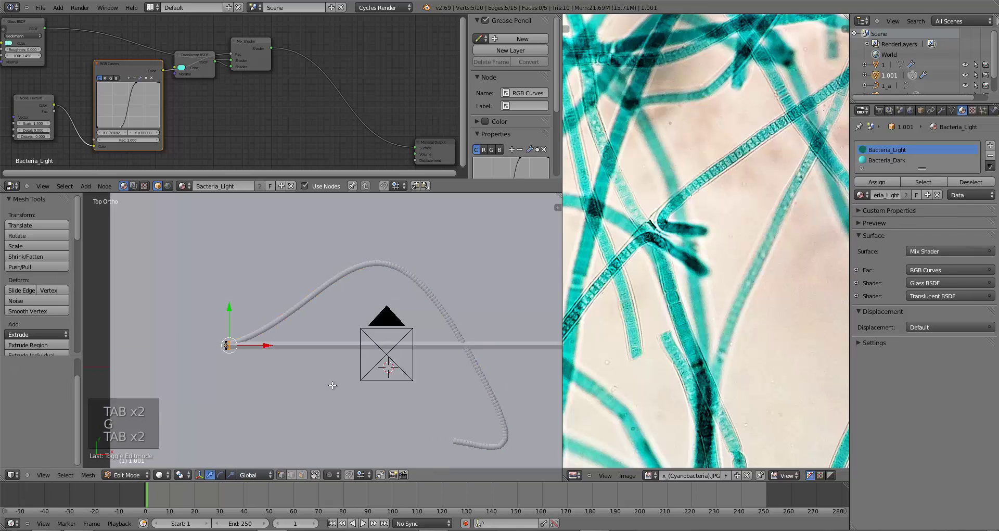
Nudge the sheath's extruded end along the X axis once more to refine where the sheath stops on the curve.
{"action": "middle_click_drag", "start_coordinate": [332, 385], "coordinate": [311, 315], "text": "shift"}
{"action": "scroll", "coordinate": [258, 308], "scroll_direction": "up", "scroll_amount": 2}
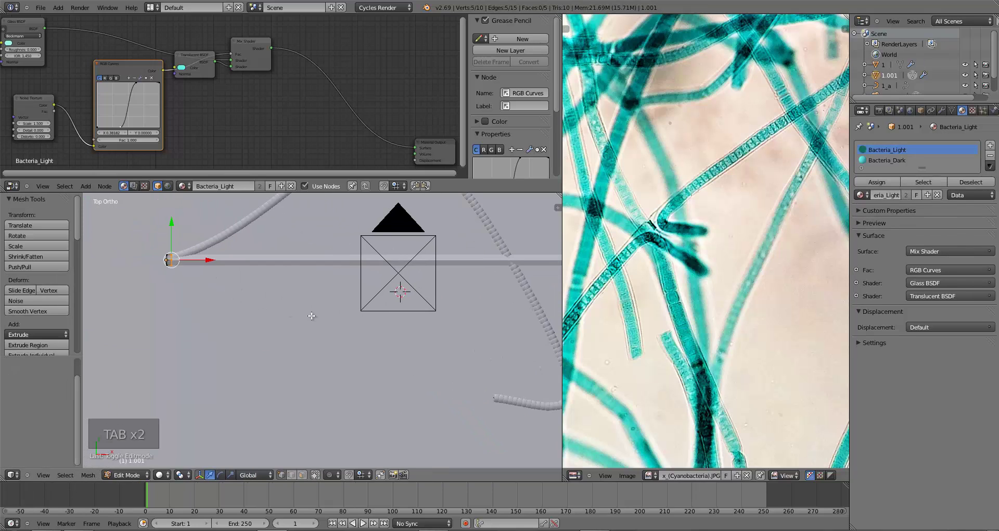
{"action": "key", "text": "g"}
{"action": "key", "text": "x"}
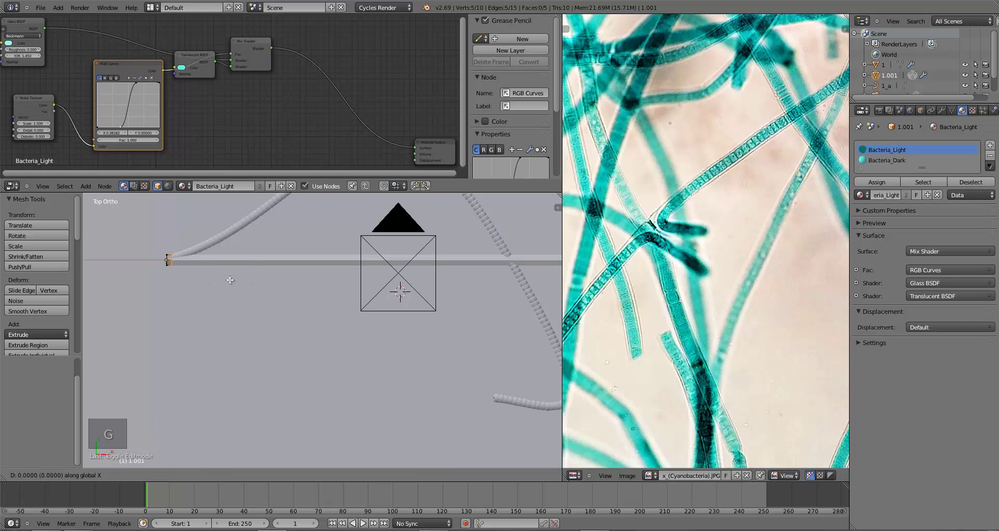
{"action": "left_click", "coordinate": [228, 280]}
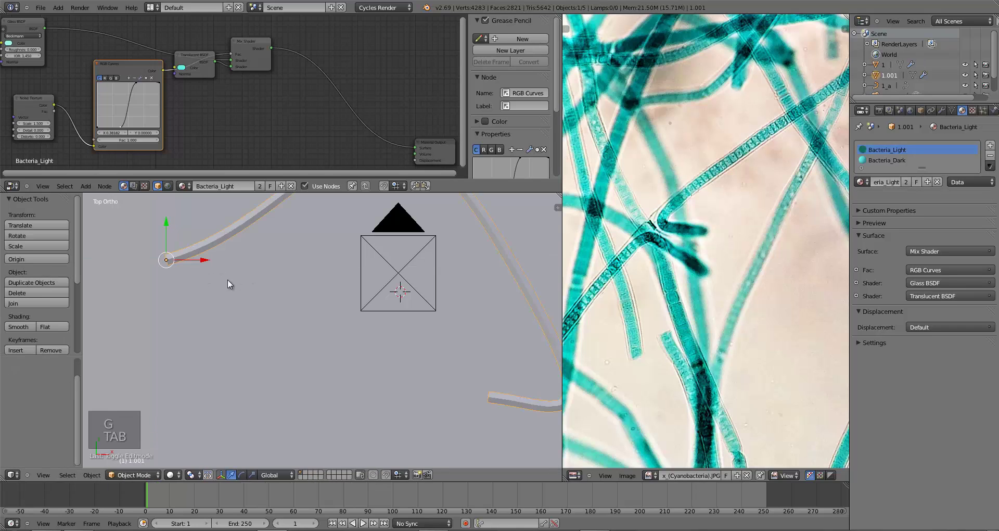
Scale the whole sheath object down uniformly to about 0.993 to fine-tune its fit along the curve.
{"action": "key", "text": "Tab"}
{"action": "key", "text": "z"}
{"action": "middle_click_drag", "start_coordinate": [310, 333], "coordinate": [237, 338], "text": "shift"}
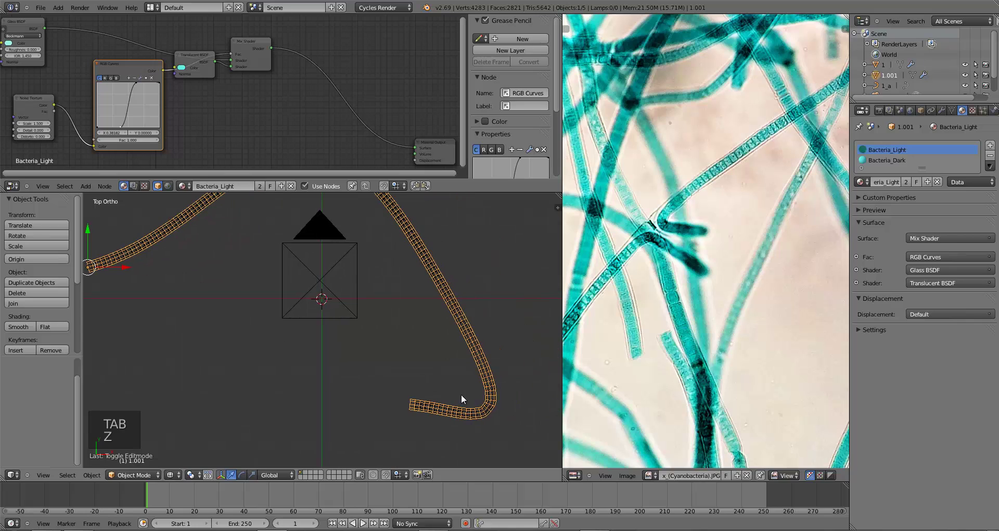
{"action": "key", "text": "s"}
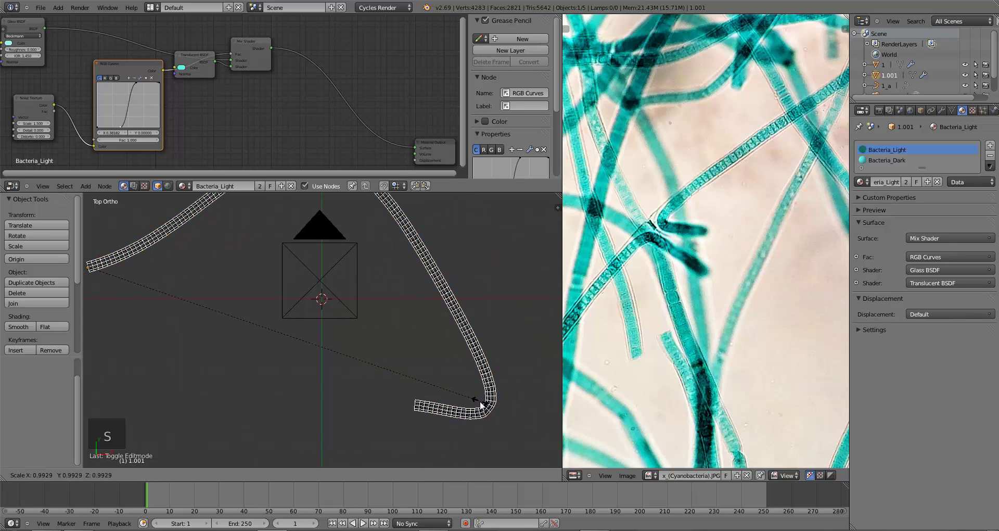
{"action": "left_click", "coordinate": [479, 409]}
{"action": "key", "text": "Tab"}
{"action": "scroll", "coordinate": [350, 341], "scroll_direction": "down", "scroll_amount": 2}
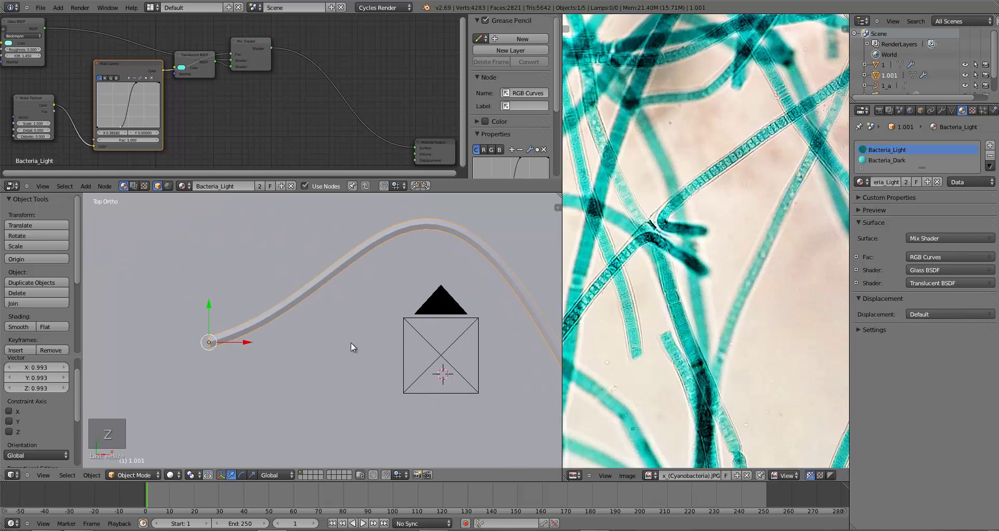
Apply smooth shading to the sheath and check it along the curve from the top view.
{"action": "scroll", "coordinate": [353, 342], "scroll_direction": "up", "scroll_amount": 5}
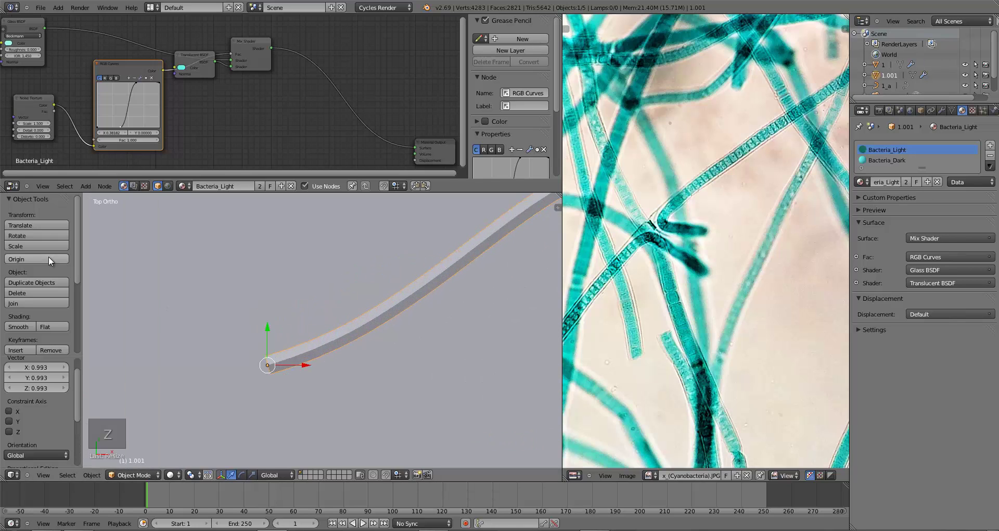
{"action": "left_click", "coordinate": [20, 327]}
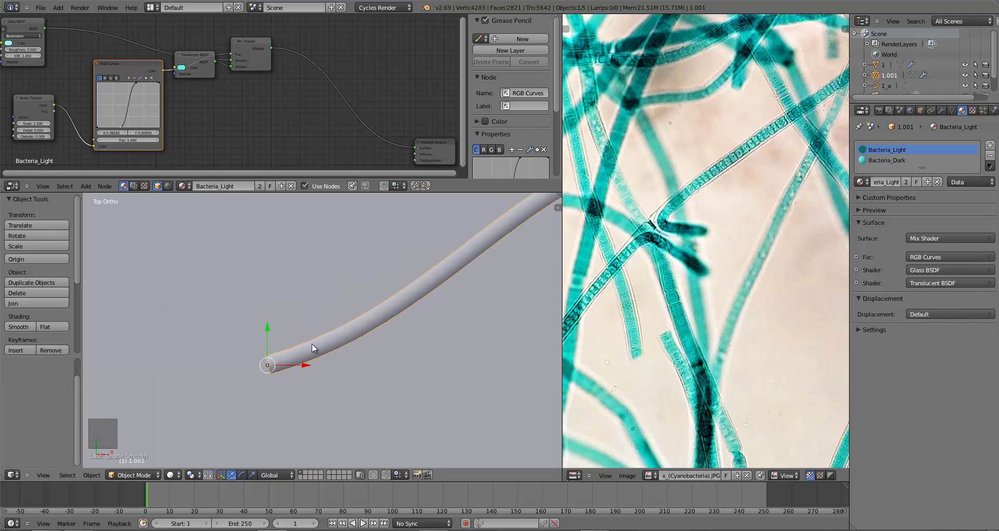
{"action": "middle_click_drag", "start_coordinate": [311, 343], "coordinate": [290, 323]}
{"action": "scroll", "coordinate": [290, 323], "scroll_direction": "down", "scroll_amount": 4}
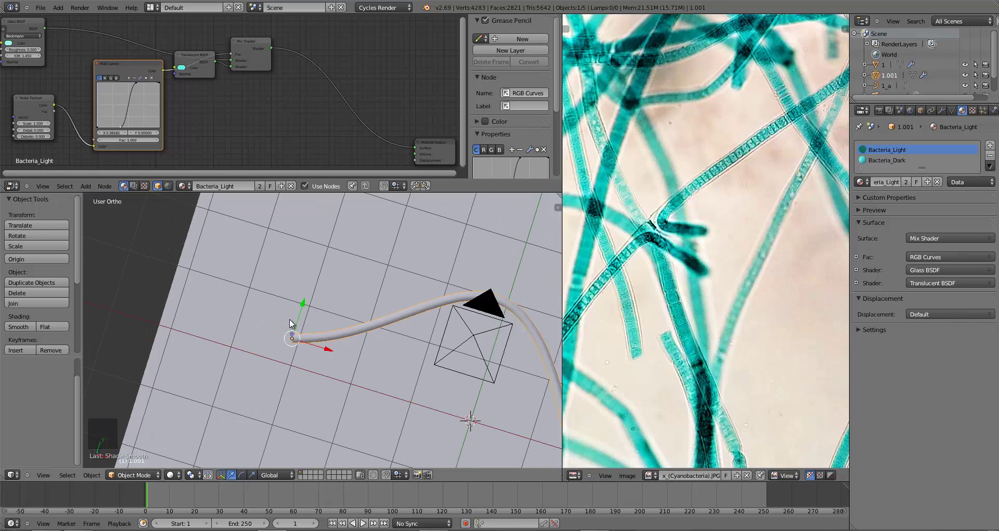
{"action": "key", "text": "KP_7"}
{"action": "middle_click_drag", "start_coordinate": [382, 346], "coordinate": [182, 288], "text": "shift"}
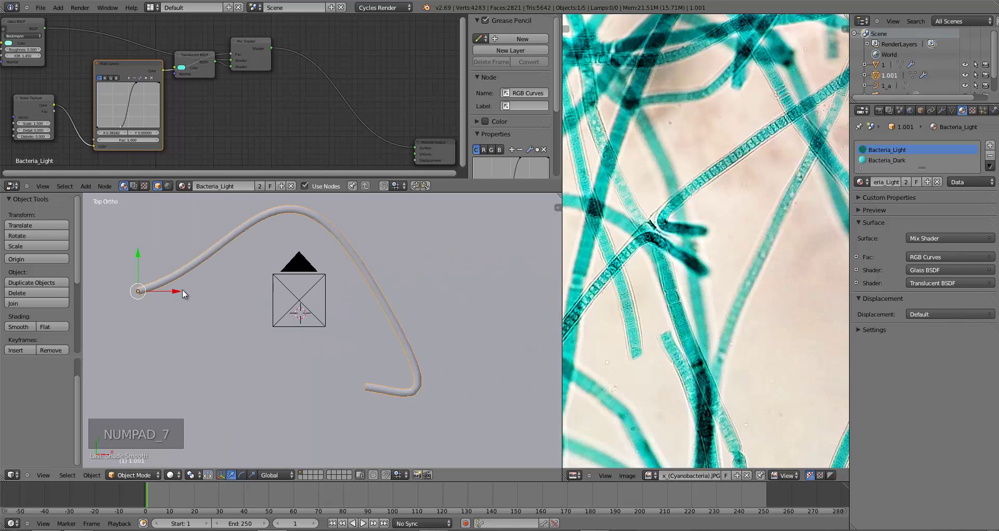
{"action": "scroll", "coordinate": [236, 319], "scroll_direction": "down", "scroll_amount": 1}
{"action": "middle_click_drag", "start_coordinate": [236, 319], "coordinate": [233, 329], "text": "shift"}
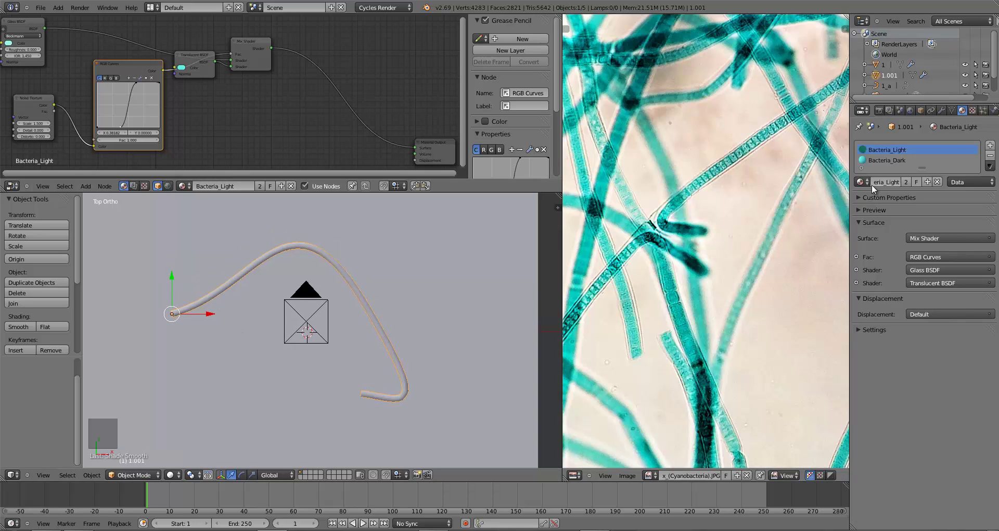
Replace the sheath's Bacteria_Light and Bacteria_Dark materials with a new material named Bacteria_Casing.
{"action": "left_click", "coordinate": [990, 157]}
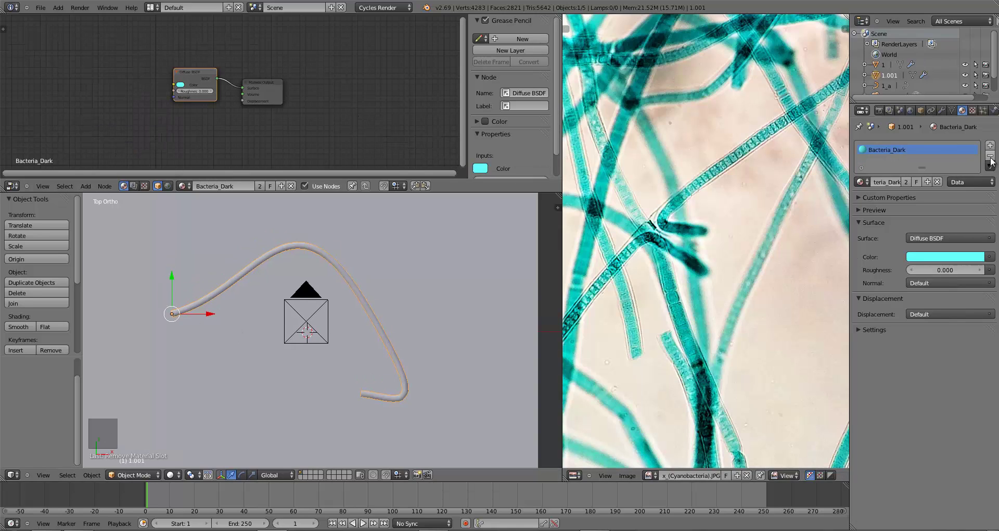
{"action": "left_click", "coordinate": [989, 157]}
{"action": "left_click", "coordinate": [885, 182]}
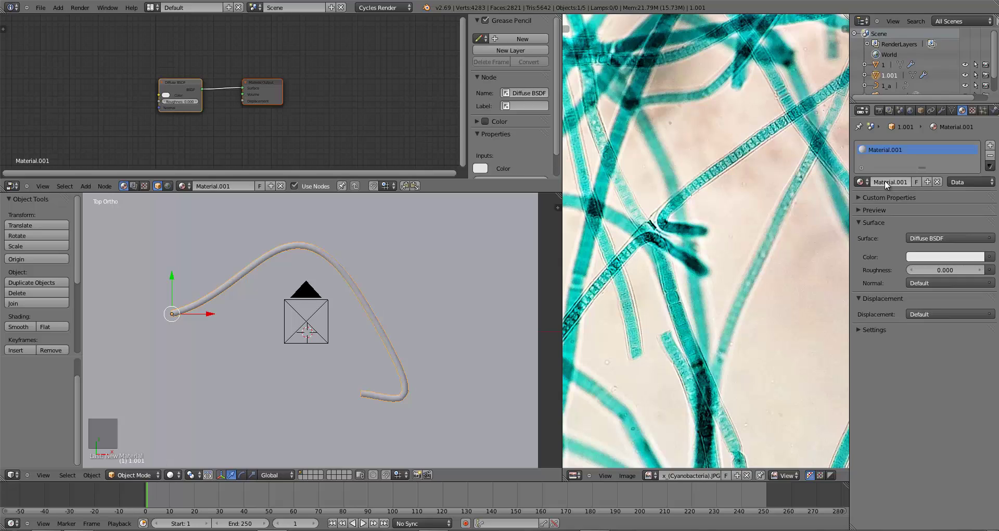
{"action": "left_click", "coordinate": [884, 180]}
{"action": "type", "text": "Ba"}
{"action": "type", "text": "cteria_Casing"}
{"action": "key", "text": "Return"}
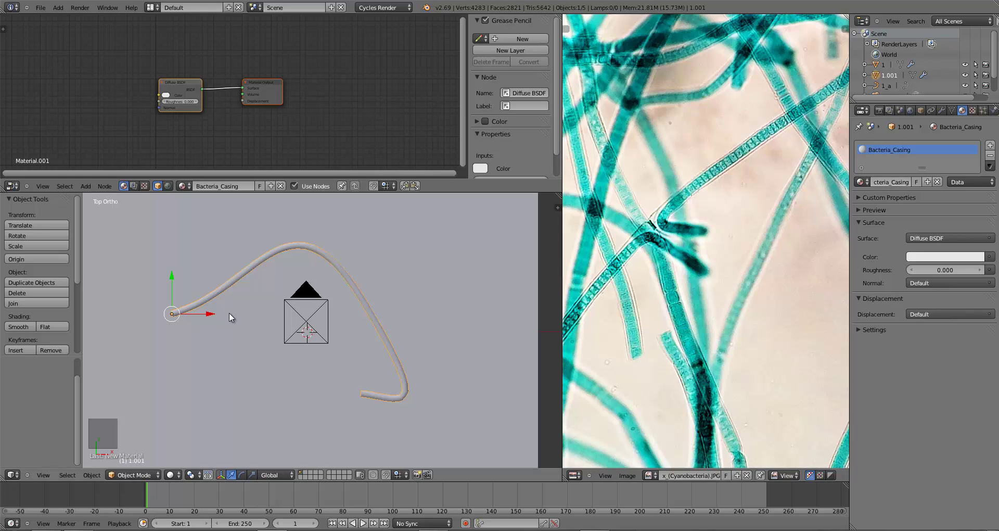
Replace the Diffuse BSDF in Bacteria_Casing with a Transparent BSDF linked to the material output's Surface input.
{"action": "scroll", "coordinate": [232, 314], "scroll_direction": "up", "scroll_amount": 1}
{"action": "scroll", "coordinate": [311, 96], "scroll_direction": "up", "scroll_amount": 1}
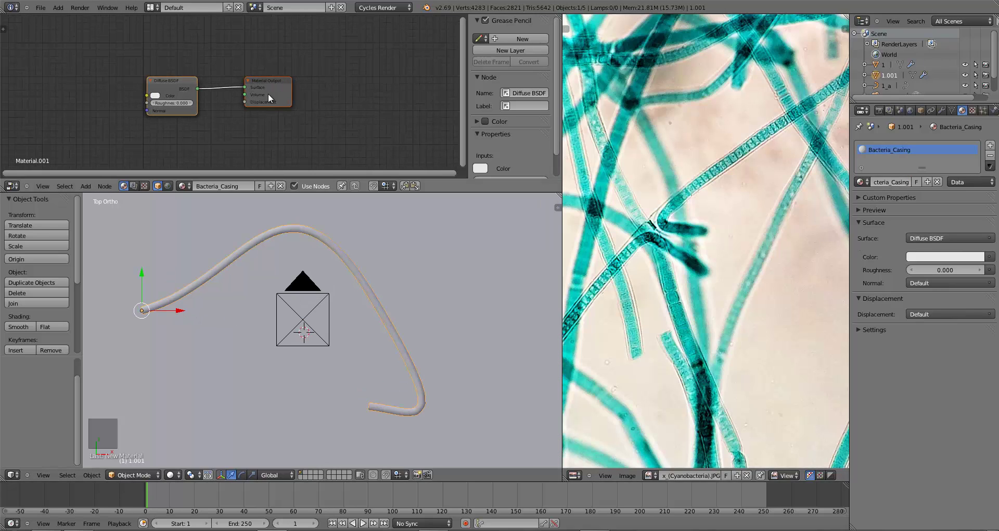
{"action": "left_click_drag", "start_coordinate": [267, 92], "coordinate": [428, 90]}
{"action": "left_click_drag", "start_coordinate": [182, 78], "coordinate": [105, 55]}
{"action": "key", "text": "x"}
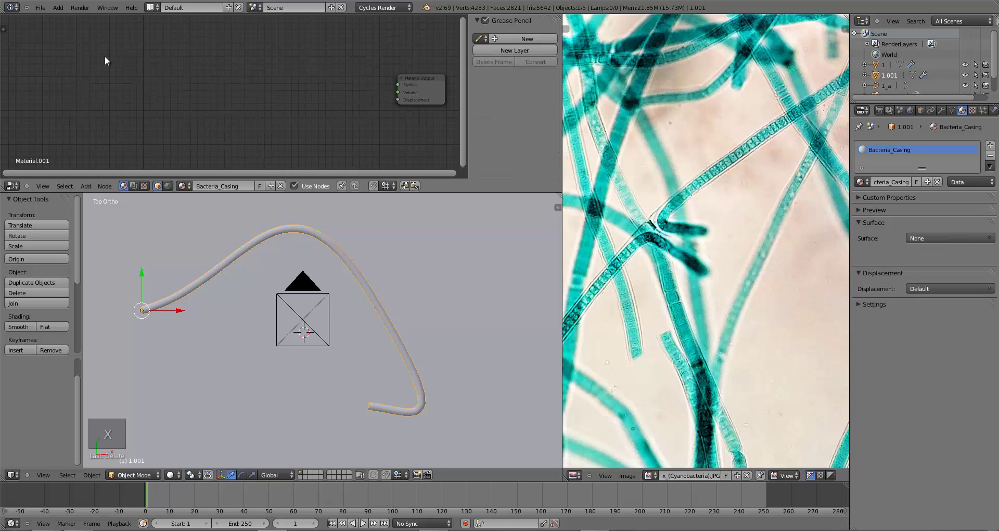
{"action": "key", "text": "shift+a"}
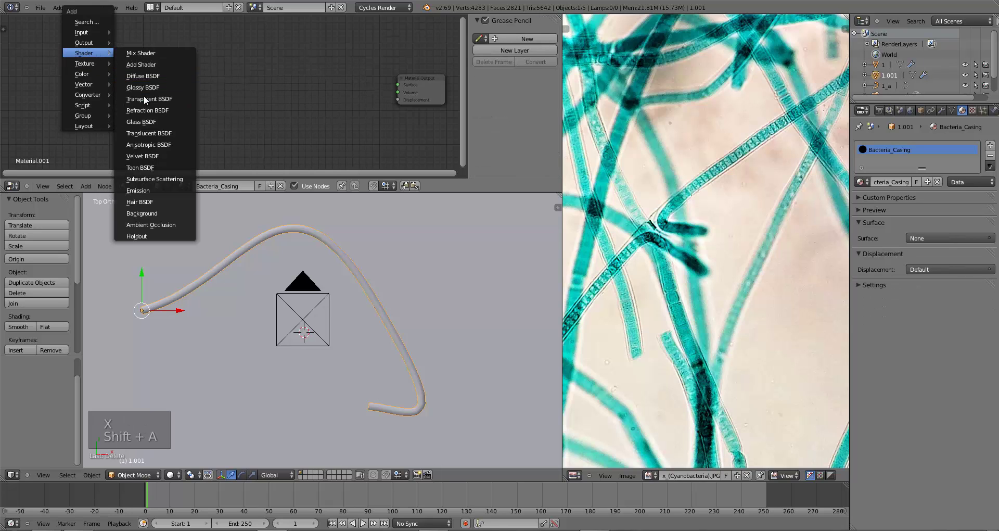
{"action": "left_click", "coordinate": [145, 98]}
{"action": "left_click", "coordinate": [118, 56]}
{"action": "left_click_drag", "start_coordinate": [167, 69], "coordinate": [403, 87]}
Show the strand through the camera with rendered viewport shading.
{"action": "key", "text": "KP_0"}
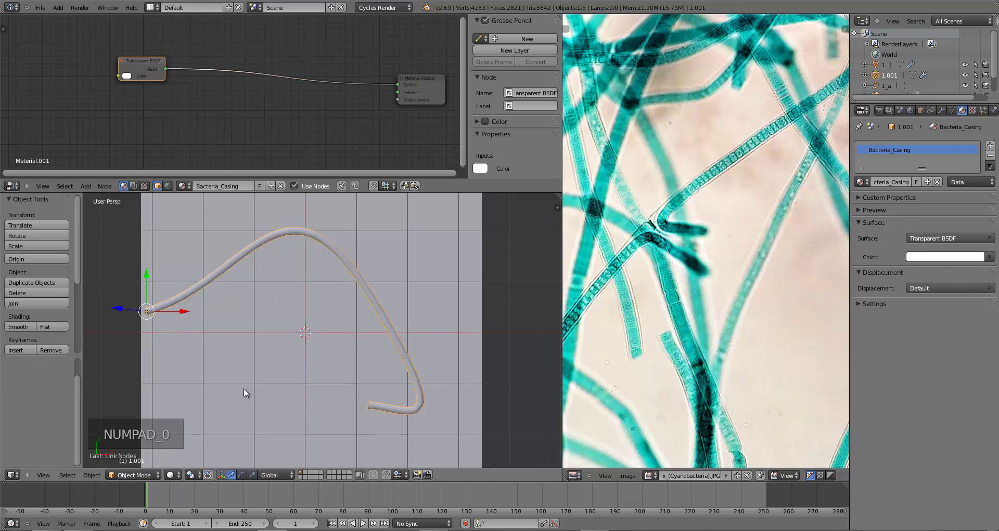
{"action": "left_click", "coordinate": [171, 475]}
{"action": "left_click", "coordinate": [184, 408]}
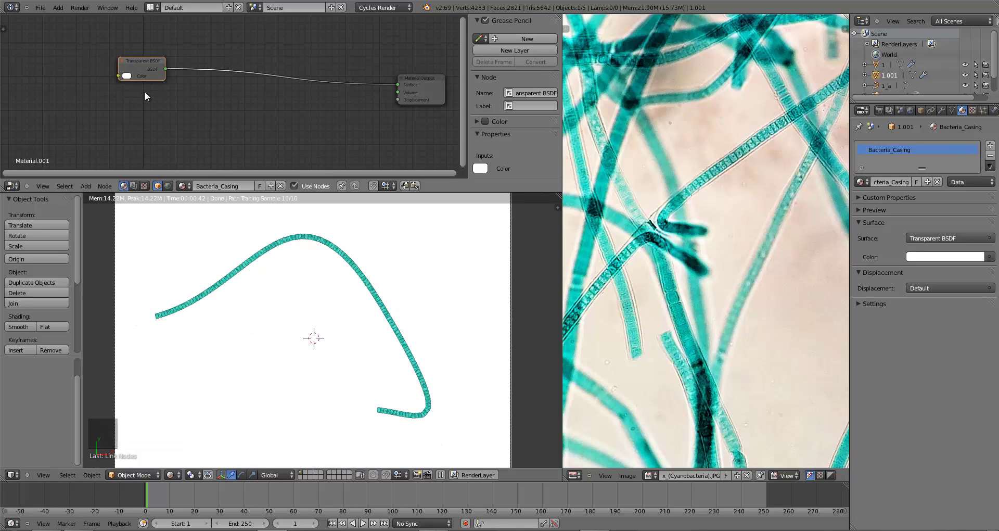
Insert a Mix Shader between the Transparent BSDF and the material output.
{"action": "left_click_drag", "start_coordinate": [134, 60], "coordinate": [122, 64]}
{"action": "key", "text": "a"}
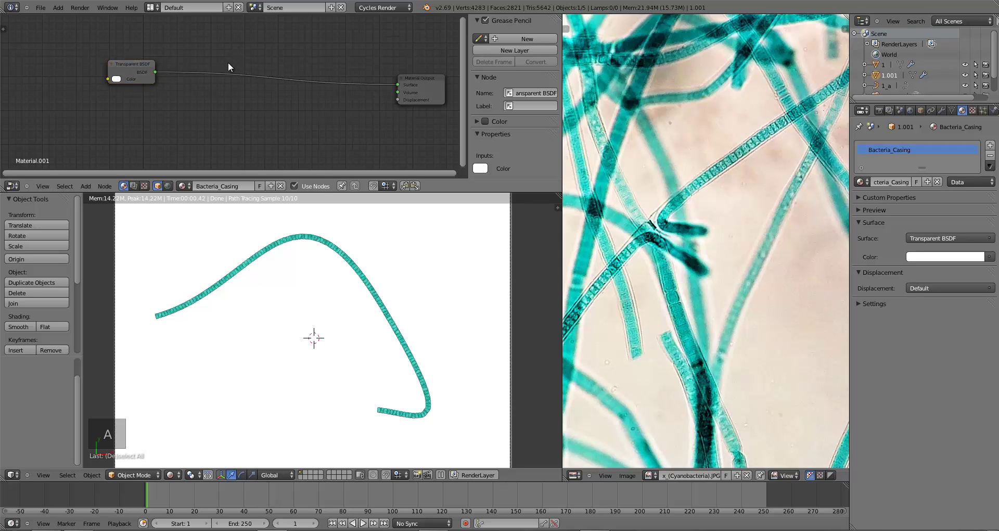
{"action": "key", "text": "shift+a"}
{"action": "mouse_move", "coordinate": [218, 63]}
{"action": "left_click", "coordinate": [248, 61]}
{"action": "left_click", "coordinate": [241, 52]}
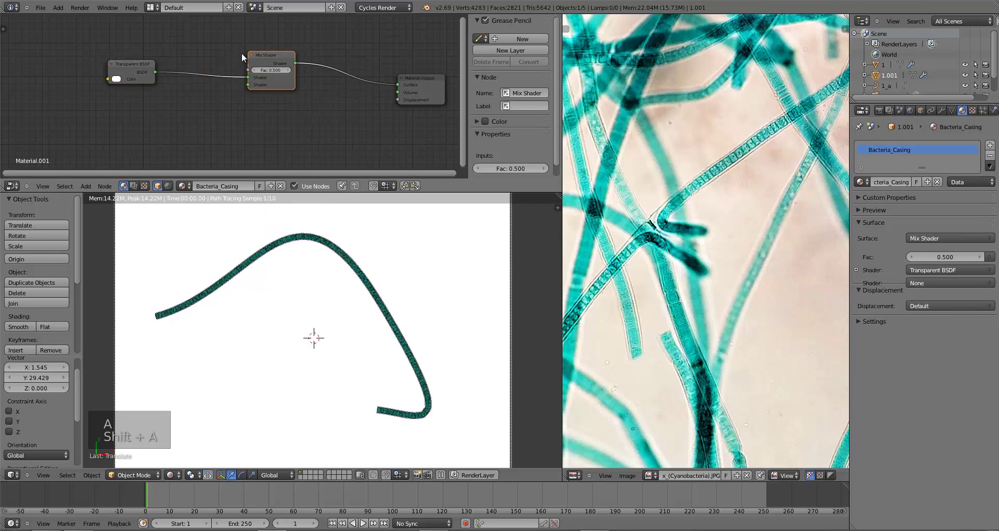
Add a Diffuse BSDF and link it to the Mix Shader's second shader input.
{"action": "key", "text": "a"}
{"action": "key", "text": "shift+a"}
{"action": "mouse_move", "coordinate": [121, 130]}
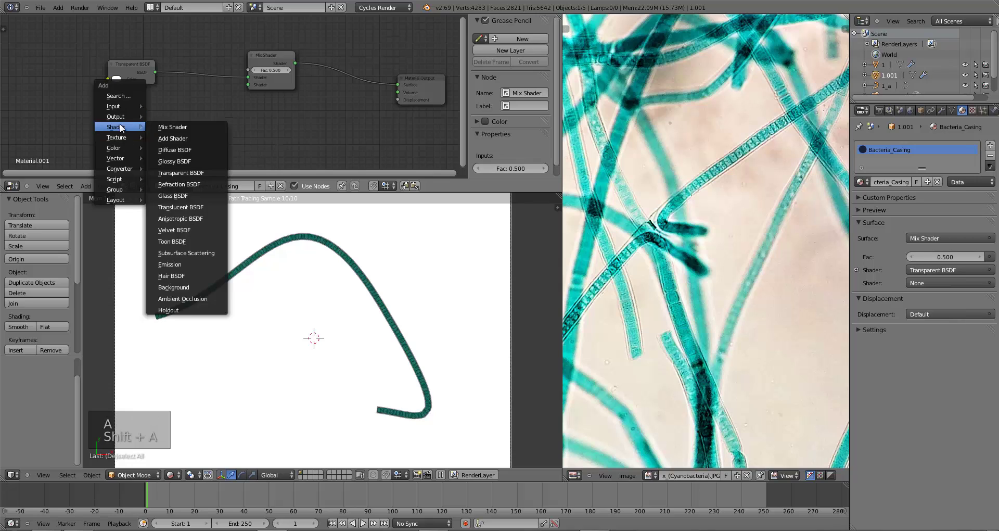
{"action": "left_click", "coordinate": [183, 150]}
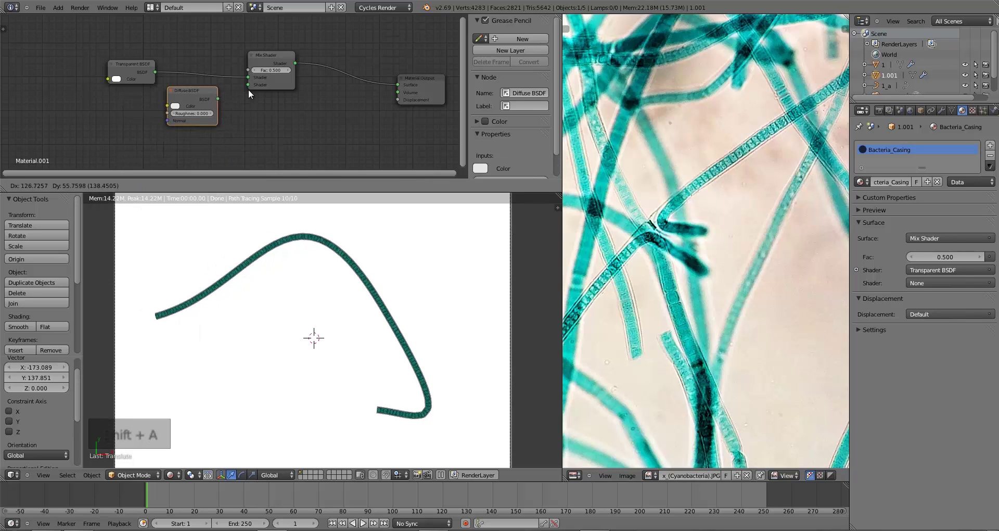
{"action": "left_click", "coordinate": [182, 130]}
{"action": "left_click_drag", "start_coordinate": [154, 127], "coordinate": [251, 86]}
{"action": "left_click_drag", "start_coordinate": [172, 106], "coordinate": [157, 120]}
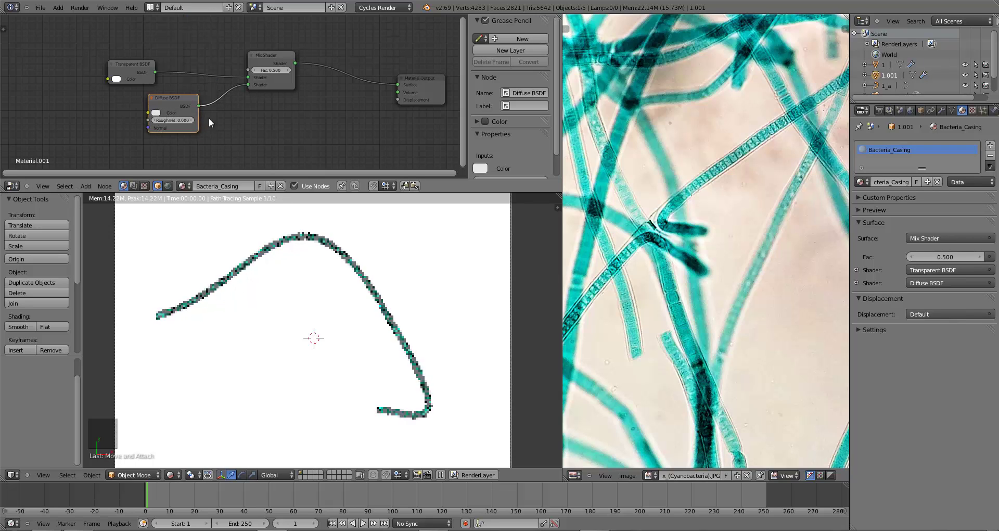
Set the Diffuse BSDF color by sampling a dark teal from the microscope reference photo.
{"action": "left_click", "coordinate": [156, 112]}
{"action": "left_click", "coordinate": [209, 79]}
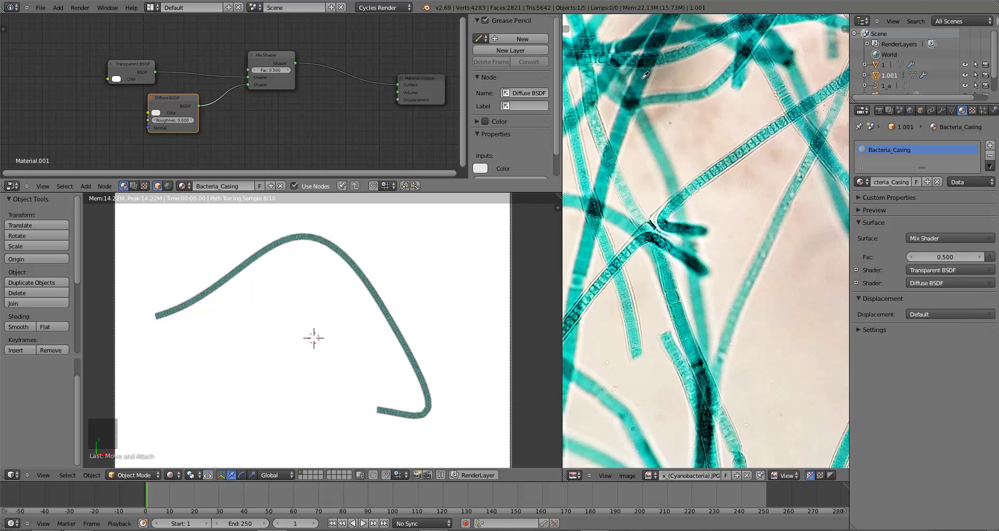
{"action": "left_click", "coordinate": [629, 111]}
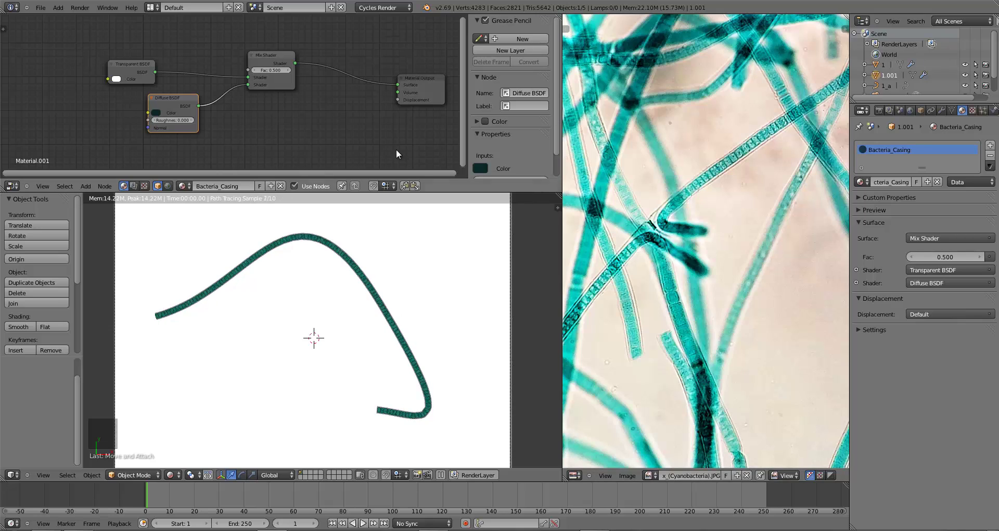
Arrange the Transparent and Diffuse BSDF nodes in a tidy column beside the Mix Shader.
{"action": "left_click_drag", "start_coordinate": [162, 101], "coordinate": [127, 105]}
{"action": "left_click_drag", "start_coordinate": [113, 69], "coordinate": [105, 63]}
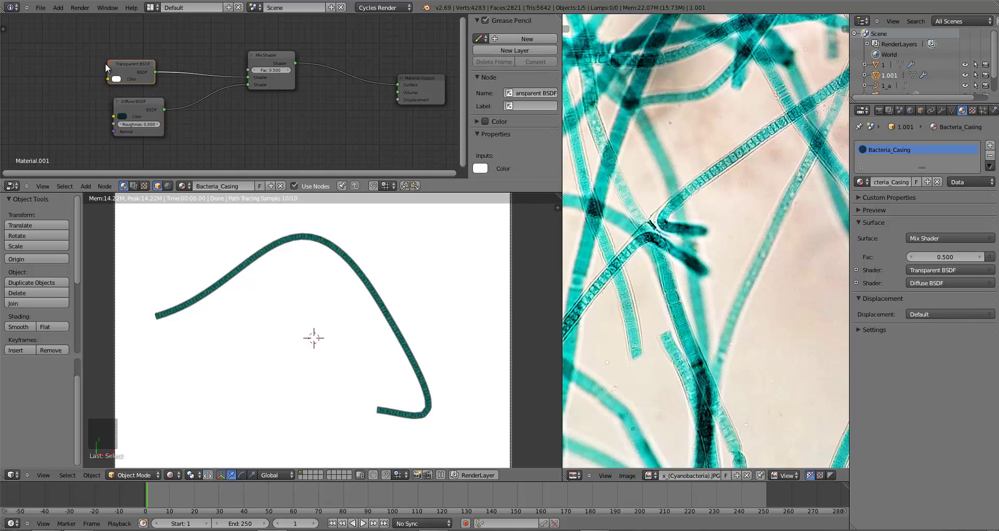
{"action": "left_click", "coordinate": [266, 64]}
{"action": "left_click_drag", "start_coordinate": [134, 103], "coordinate": [182, 98]}
{"action": "left_click_drag", "start_coordinate": [123, 63], "coordinate": [177, 64]}
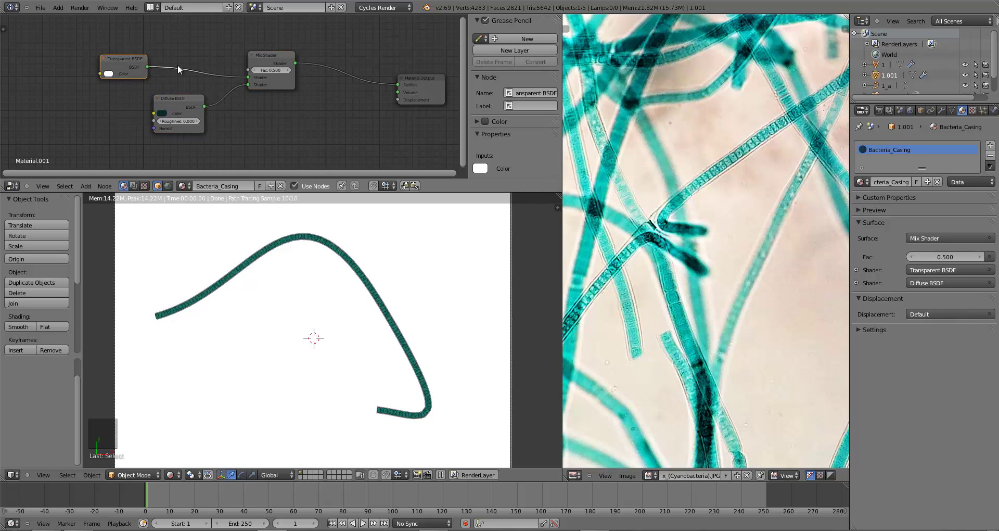
Add a Fresnel node and link its output to the Mix Shader's Fac input.
{"action": "key", "text": "a"}
{"action": "key", "text": "shift+a"}
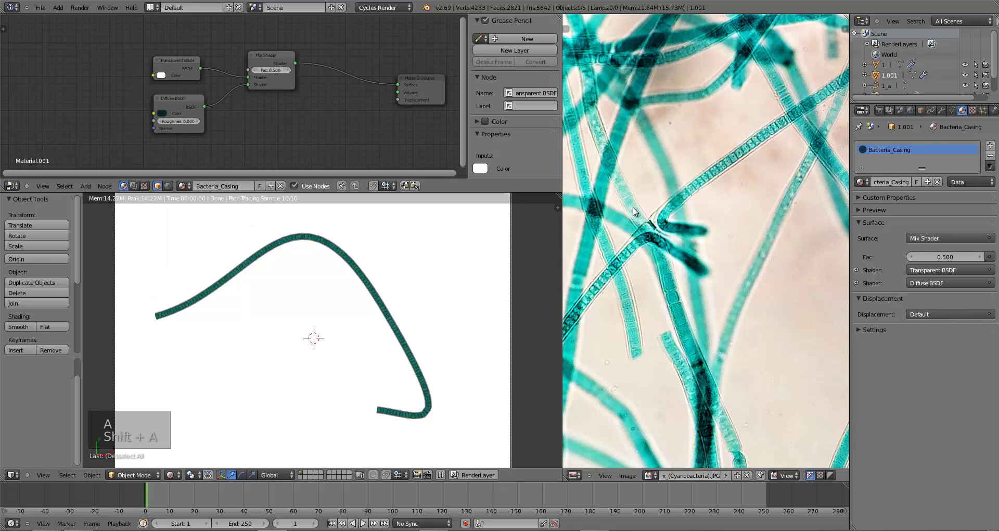
{"action": "key", "text": "shift+a"}
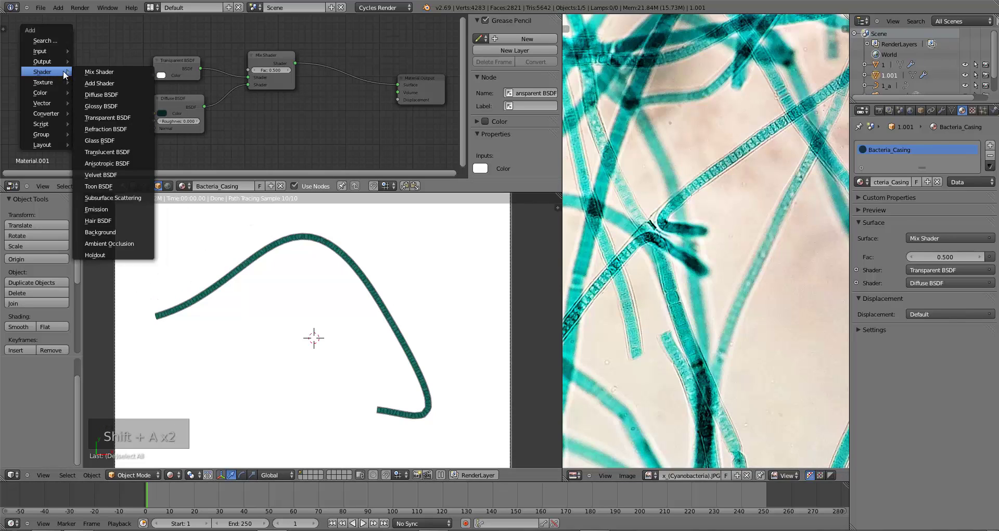
{"action": "mouse_move", "coordinate": [47, 50]}
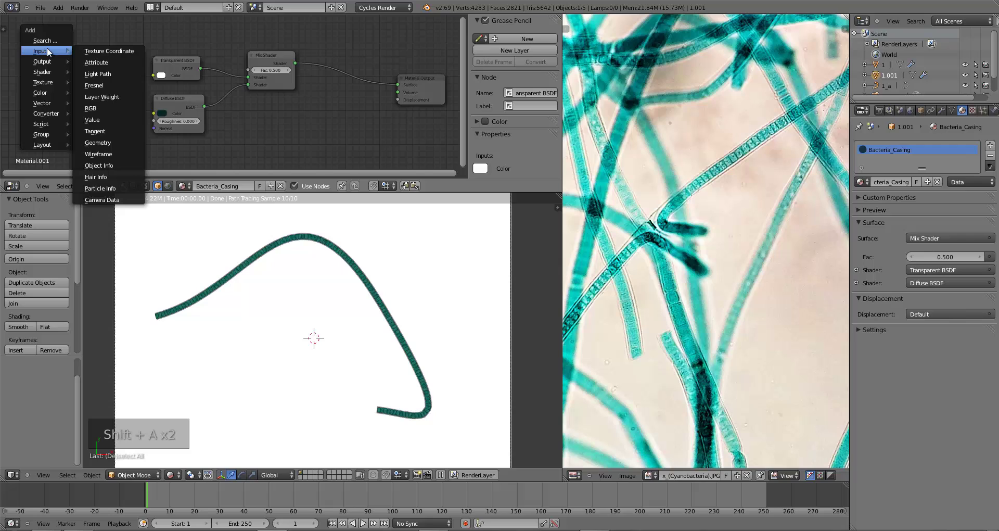
{"action": "left_click", "coordinate": [98, 84]}
{"action": "left_click", "coordinate": [95, 52]}
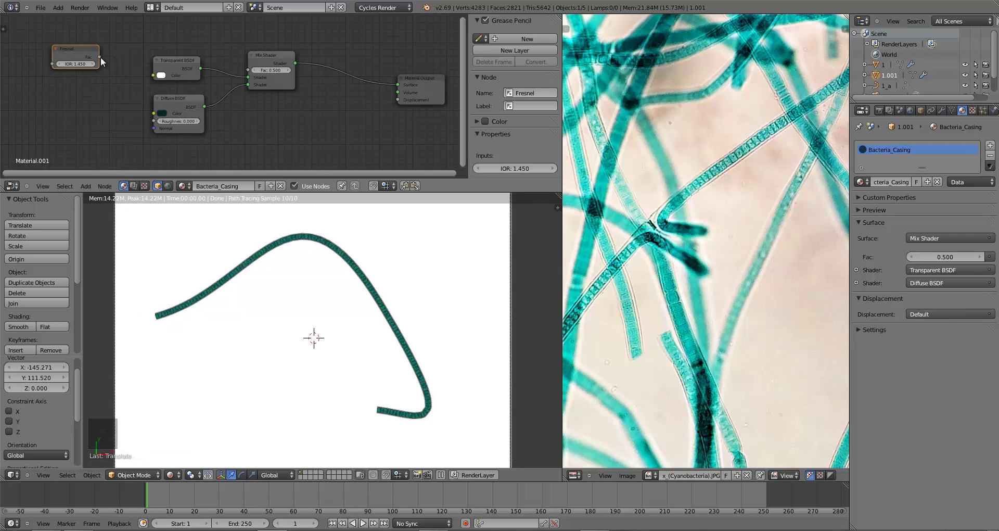
{"action": "left_click_drag", "start_coordinate": [100, 57], "coordinate": [247, 70]}
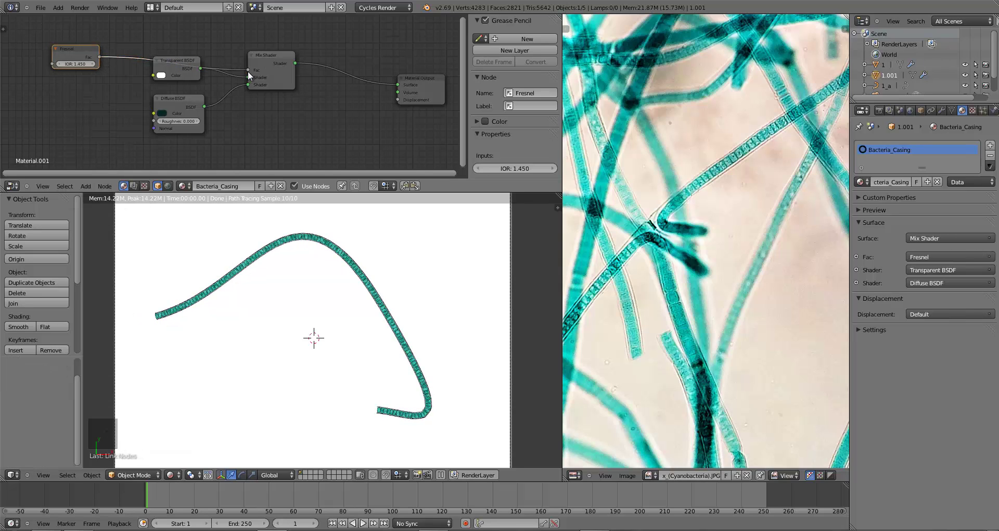
Inspect the casing's rendered edges up close and set the Fresnel IOR to 1.25.
{"action": "scroll", "coordinate": [183, 268], "scroll_direction": "up", "scroll_amount": 2}
{"action": "middle_click_drag", "start_coordinate": [212, 276], "coordinate": [419, 354], "text": "shift"}
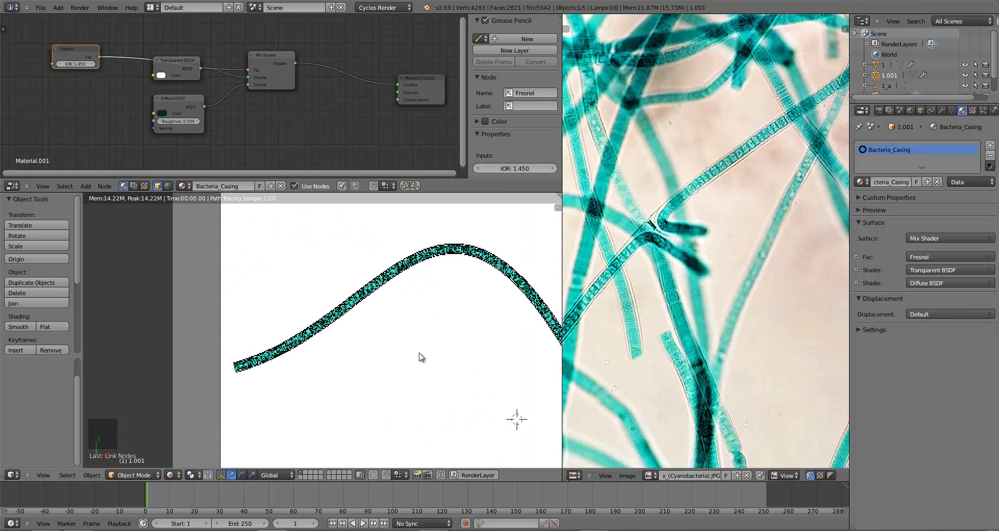
{"action": "scroll", "coordinate": [420, 353], "scroll_direction": "up", "scroll_amount": 4}
{"action": "scroll", "coordinate": [421, 341], "scroll_direction": "up", "scroll_amount": 3}
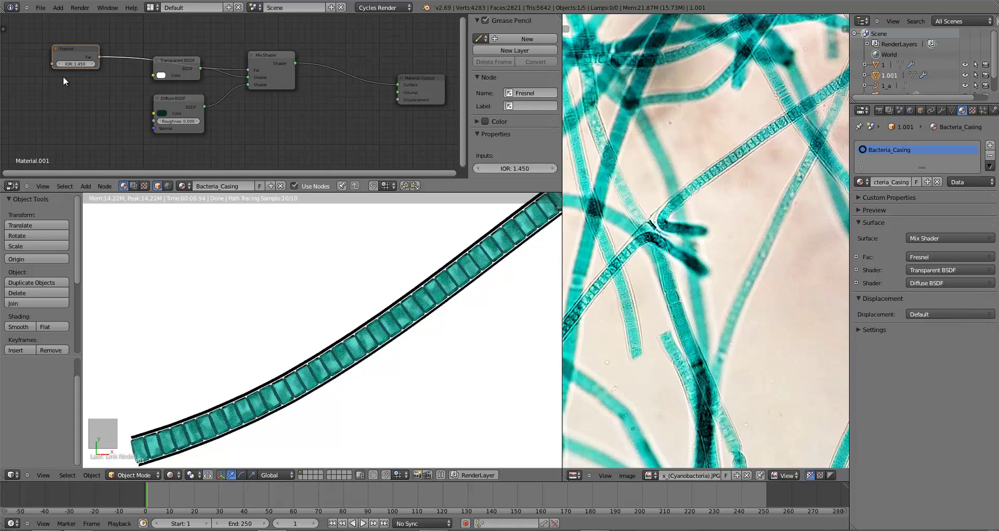
{"action": "left_click", "coordinate": [73, 63]}
{"action": "type", "text": "1.25"}
{"action": "key", "text": "Return"}
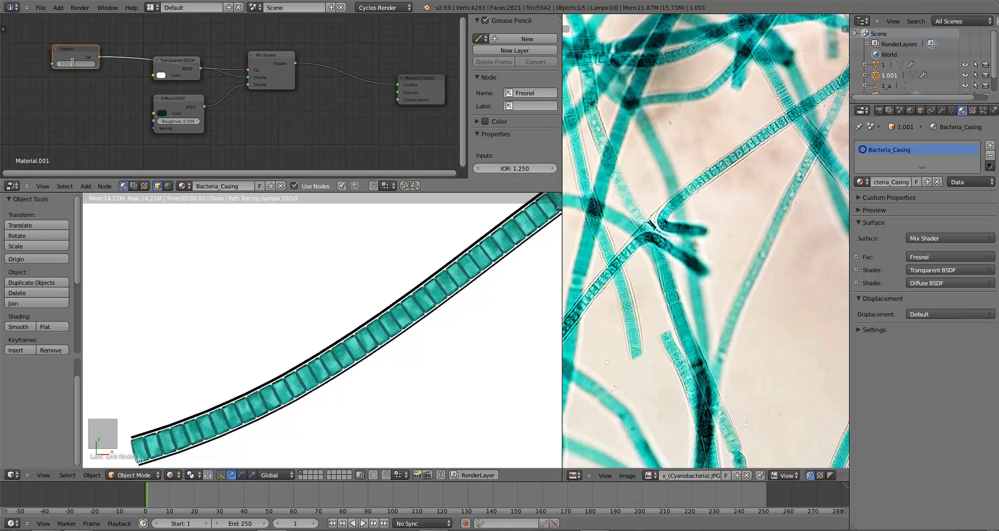
Try a Fresnel IOR of 1.15, and return it to 1.25.
{"action": "type", "text": "15"}
{"action": "key", "text": "Return"}
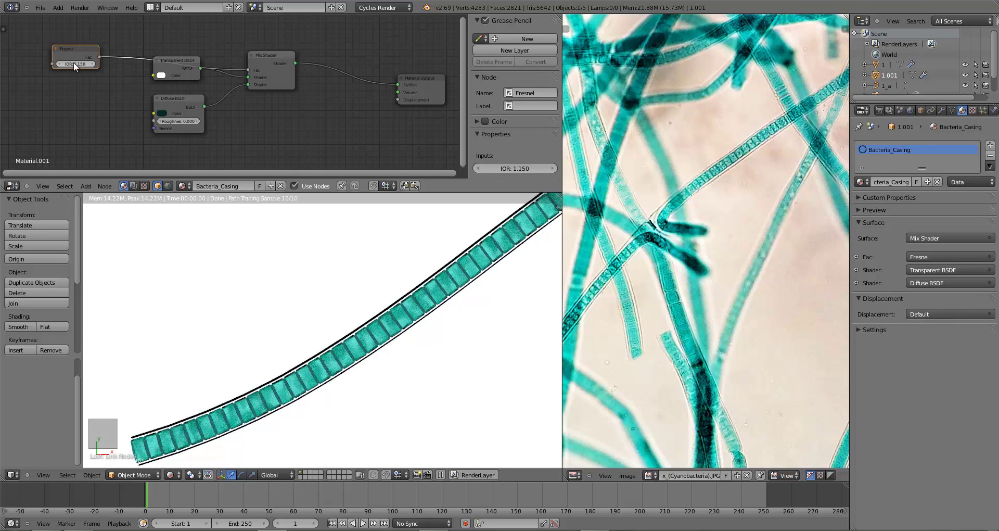
{"action": "left_click", "coordinate": [74, 63]}
{"action": "type", "text": "1.25"}
{"action": "key", "text": "Return"}
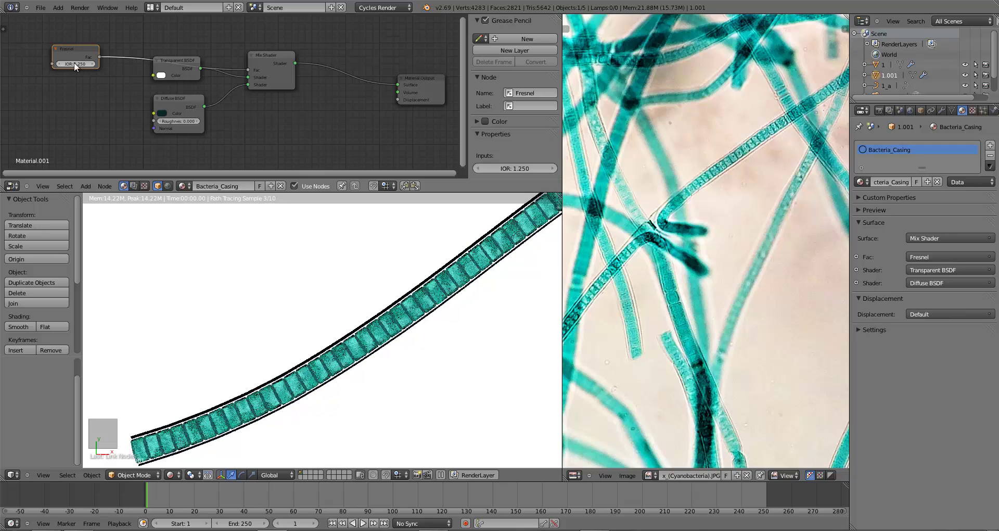
Open the outer casing's mesh for editing in solid shading, viewed from directly above.
{"action": "scroll", "coordinate": [432, 383], "scroll_direction": "down", "scroll_amount": 2}
{"action": "scroll", "coordinate": [437, 379], "scroll_direction": "down", "scroll_amount": 3}
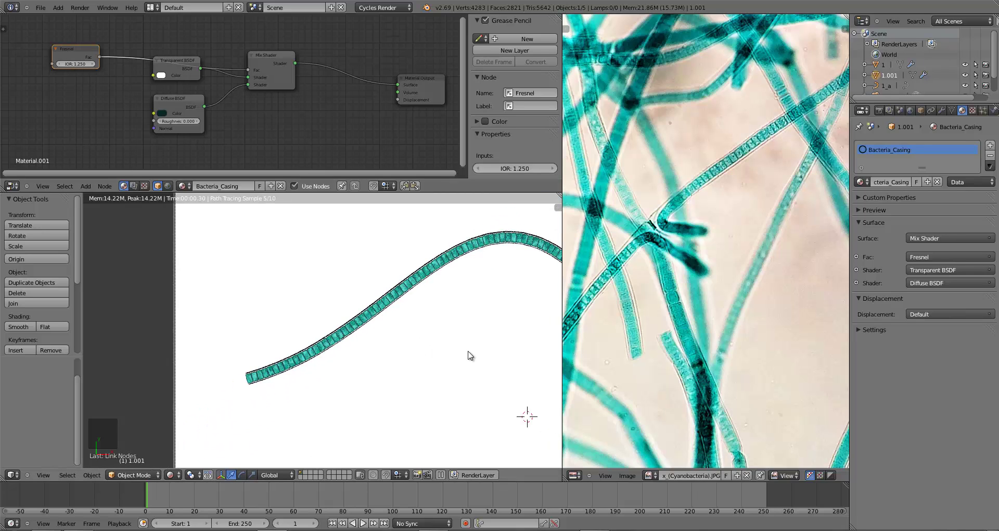
{"action": "middle_click_drag", "start_coordinate": [392, 352], "coordinate": [453, 329], "text": "shift"}
{"action": "scroll", "coordinate": [375, 350], "scroll_direction": "up", "scroll_amount": 4}
{"action": "key", "text": "z"}
{"action": "key", "text": "z"}
{"action": "key", "text": "z"}
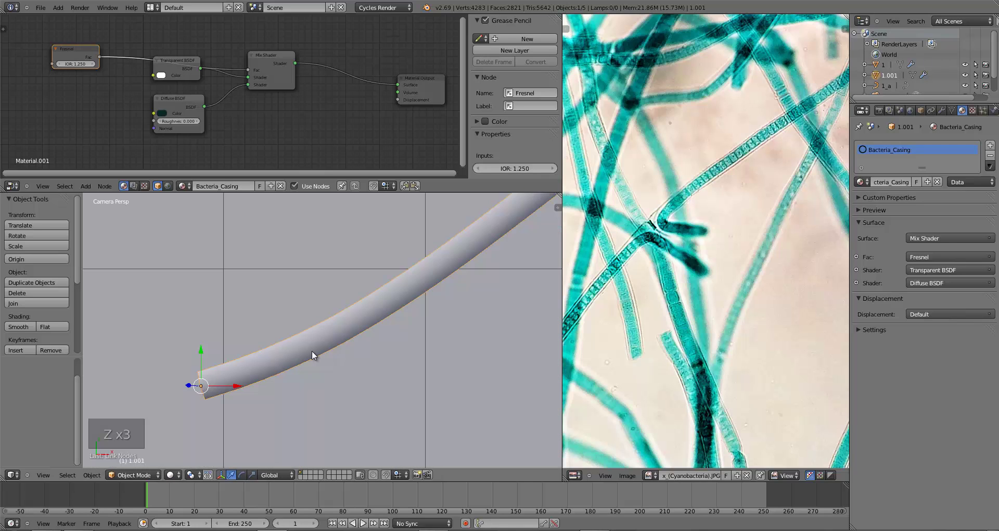
{"action": "key", "text": "Tab"}
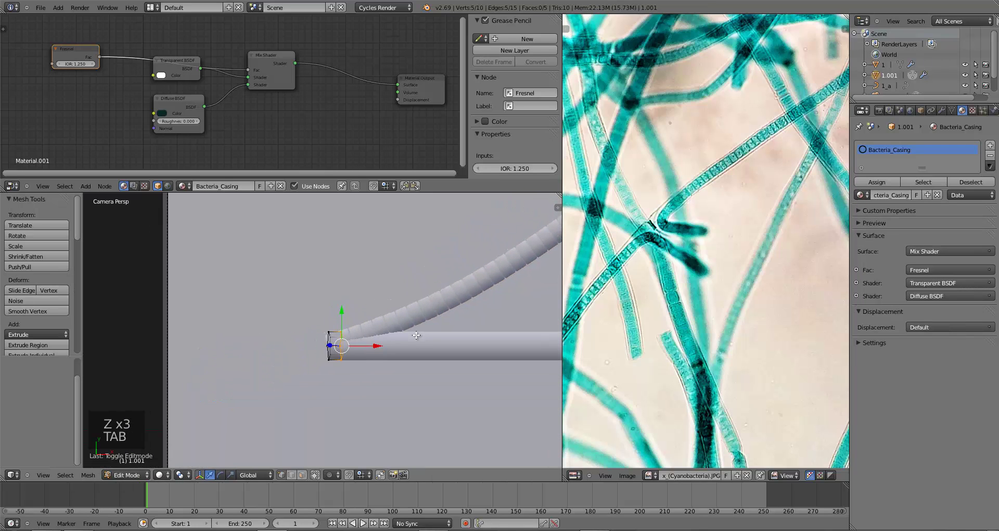
{"action": "key", "text": "KP_7"}
{"action": "scroll", "coordinate": [486, 346], "scroll_direction": "up", "scroll_amount": 3}
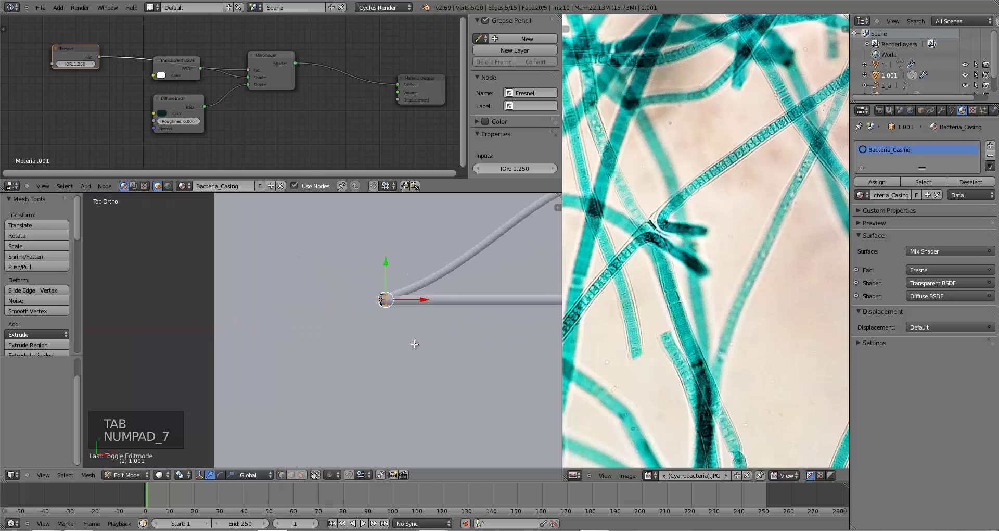
Select the whole casing segment and scale it by about 1.035 in Y and Z, leaving X locked.
{"action": "key", "text": "a"}
{"action": "key", "text": "a"}
{"action": "key", "text": "a"}
{"action": "key", "text": "a"}
{"action": "middle_click_drag", "start_coordinate": [399, 334], "coordinate": [376, 350], "text": "shift"}
{"action": "scroll", "coordinate": [376, 350], "scroll_direction": "up", "scroll_amount": 2}
{"action": "scroll", "coordinate": [384, 347], "scroll_direction": "up", "scroll_amount": 1}
{"action": "key", "text": "s"}
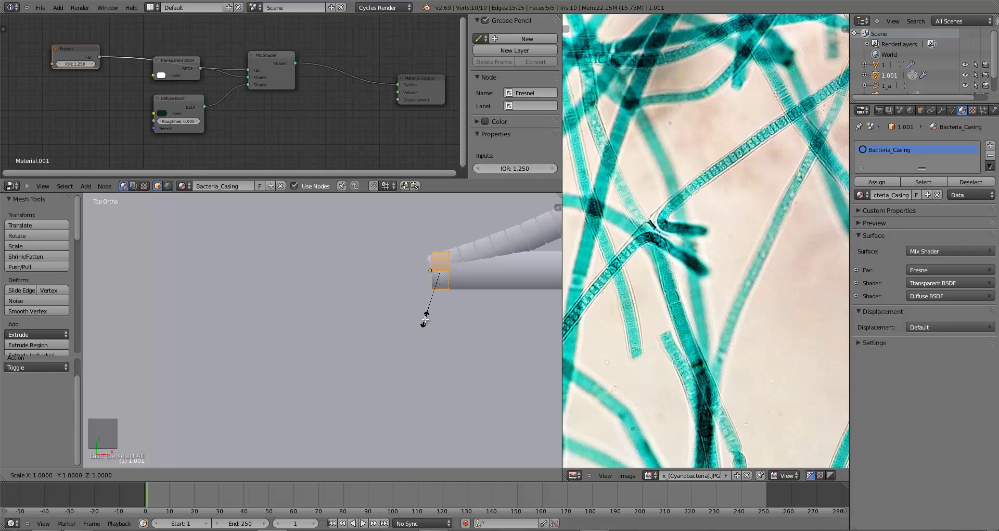
{"action": "key", "text": "shift+x"}
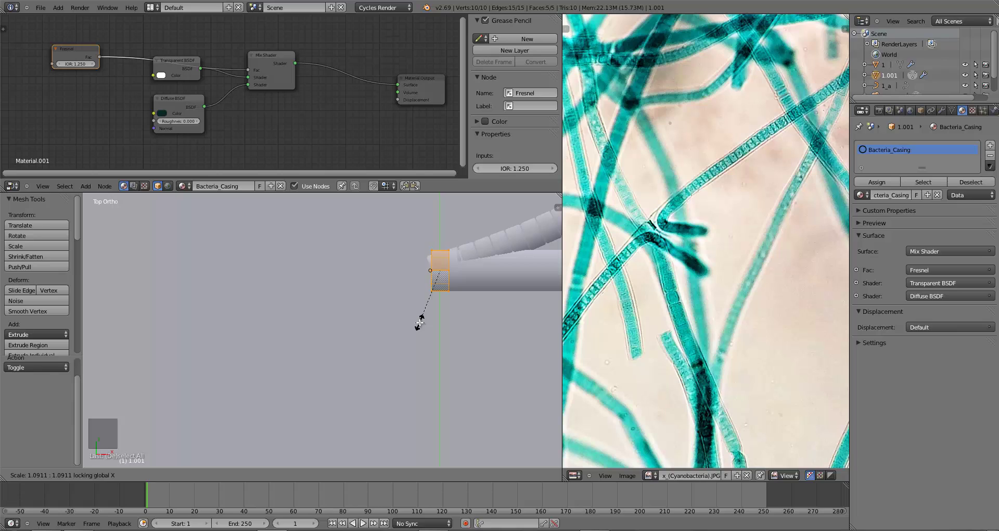
{"action": "left_click", "coordinate": [419, 322]}
{"action": "key", "text": "s"}
{"action": "key", "text": "shift+x"}
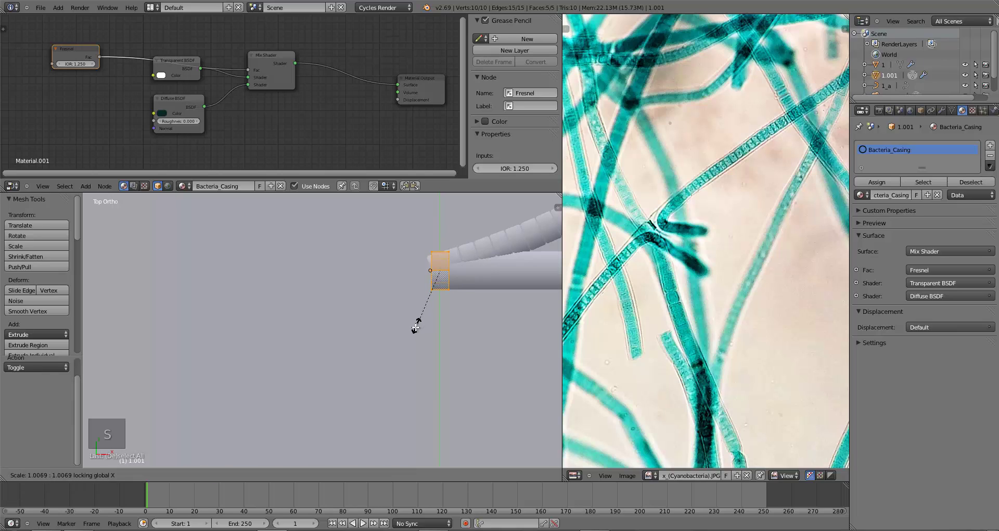
{"action": "left_click", "coordinate": [407, 338]}
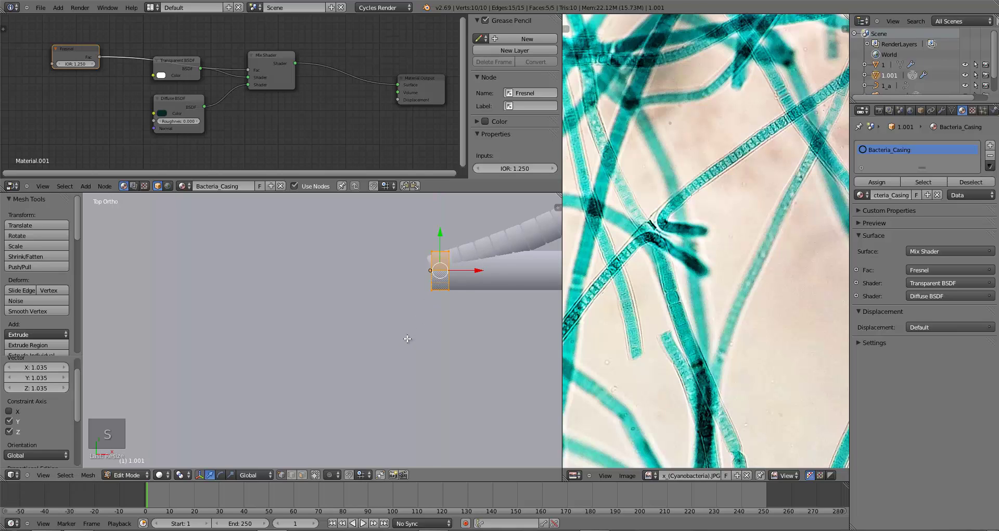
Leave mesh editing and check the casing's fit around the strand in the rendered camera view.
{"action": "key", "text": "Tab"}
{"action": "key", "text": "KP_0"}
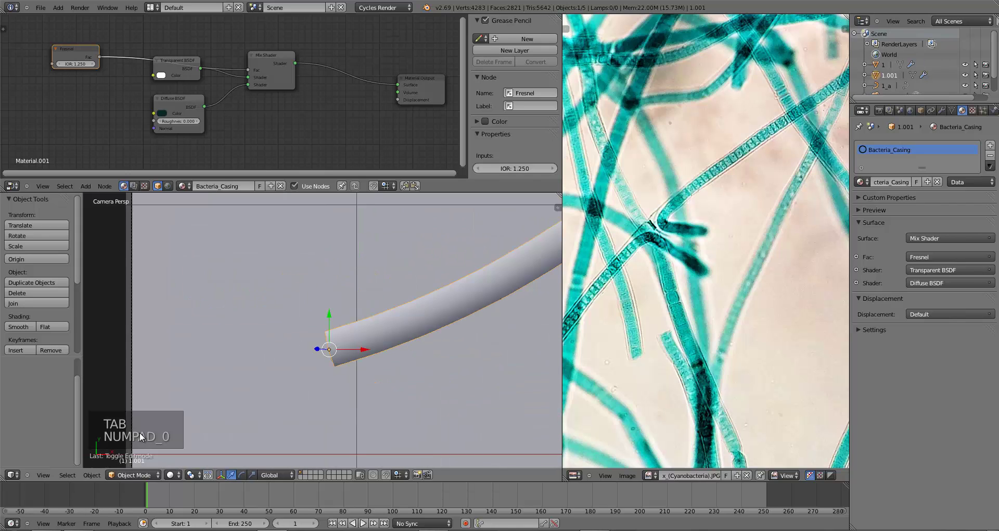
{"action": "left_click", "coordinate": [172, 475]}
{"action": "left_click", "coordinate": [186, 410]}
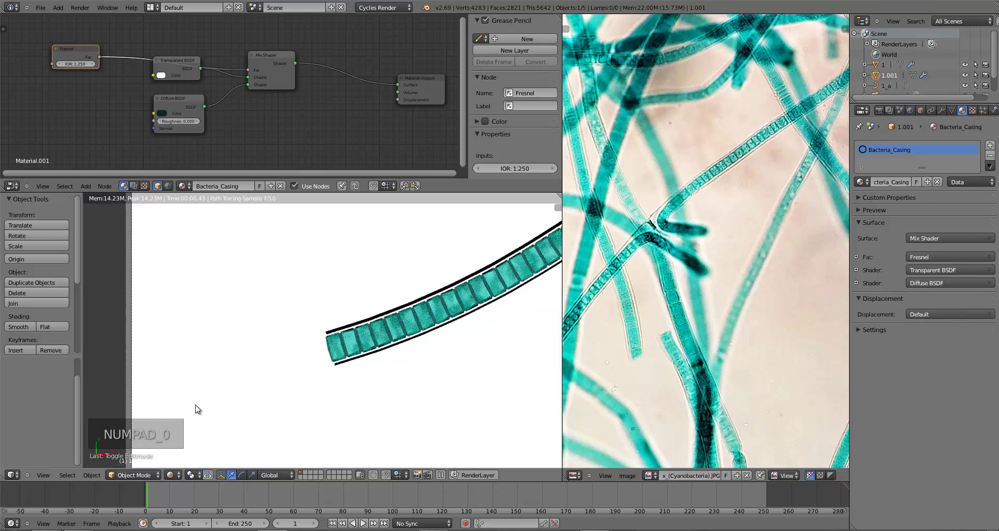
{"action": "scroll", "coordinate": [301, 359], "scroll_direction": "down", "scroll_amount": 4}
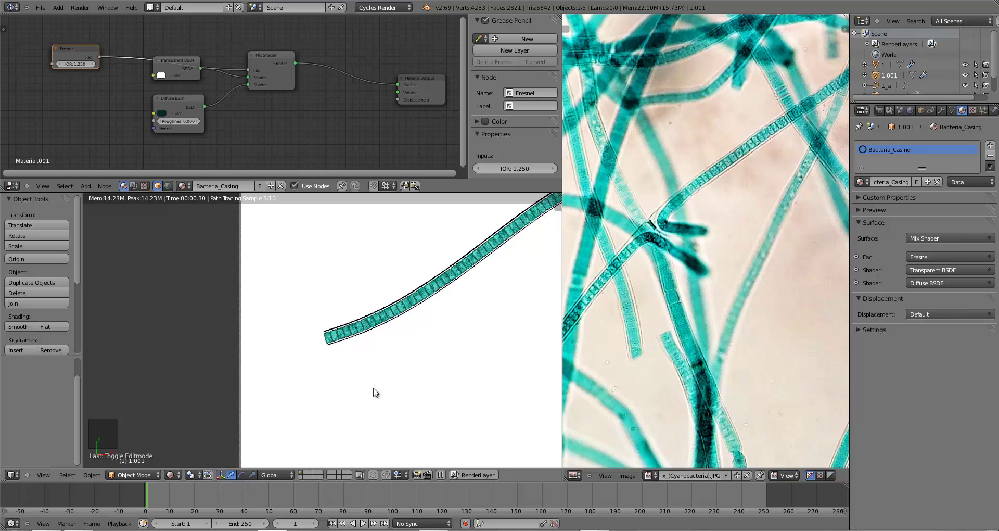
{"action": "scroll", "coordinate": [458, 357], "scroll_direction": "up", "scroll_amount": 4}
Edit the casing mesh in wireframe and scale it by about 1.1 in Y and Z, with X locked.
{"action": "key", "text": "Tab"}
{"action": "key", "text": "z"}
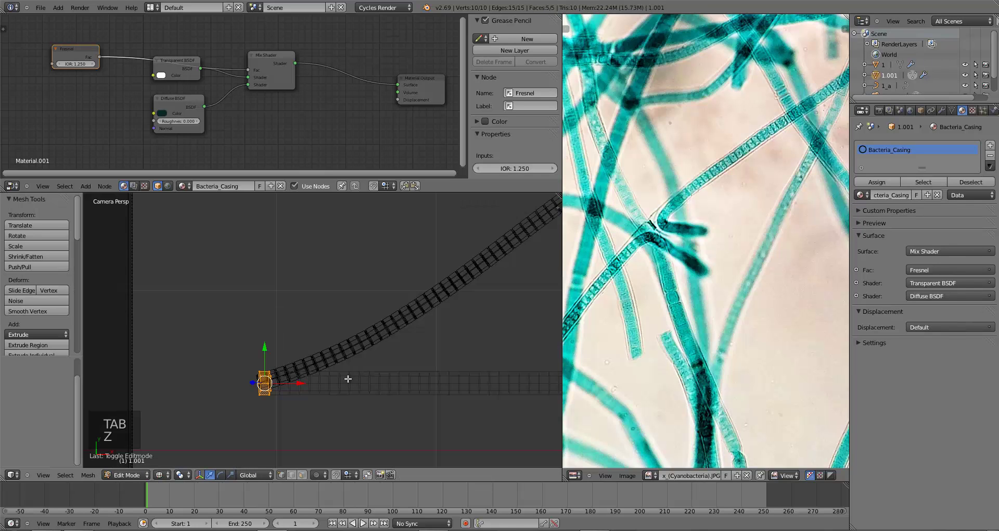
{"action": "scroll", "coordinate": [383, 358], "scroll_direction": "down", "scroll_amount": 2}
{"action": "scroll", "coordinate": [383, 358], "scroll_direction": "up", "scroll_amount": 1}
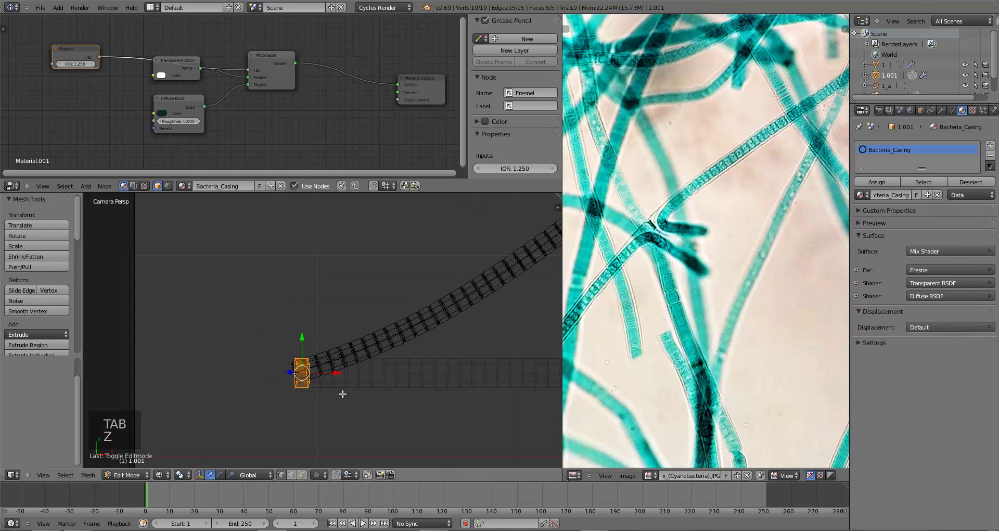
{"action": "key", "text": "s"}
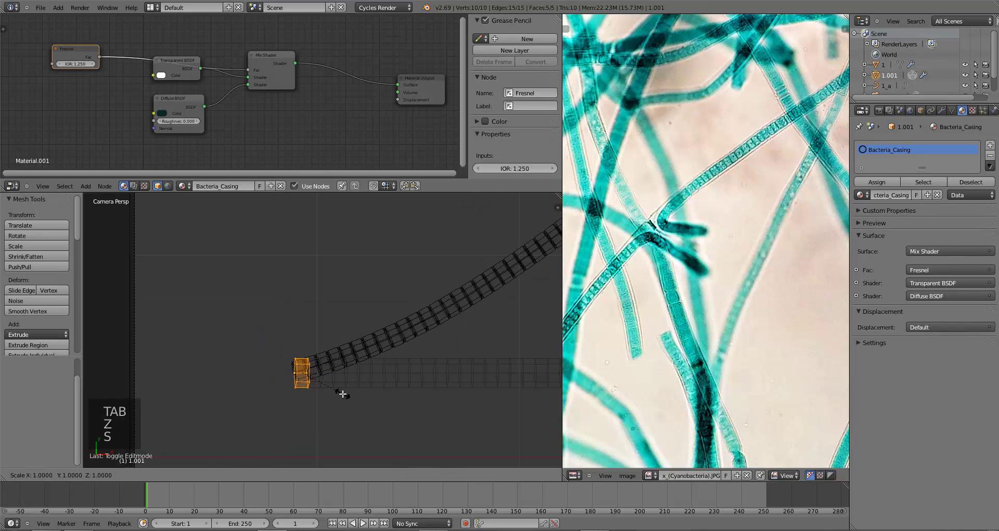
{"action": "key", "text": "shift+x"}
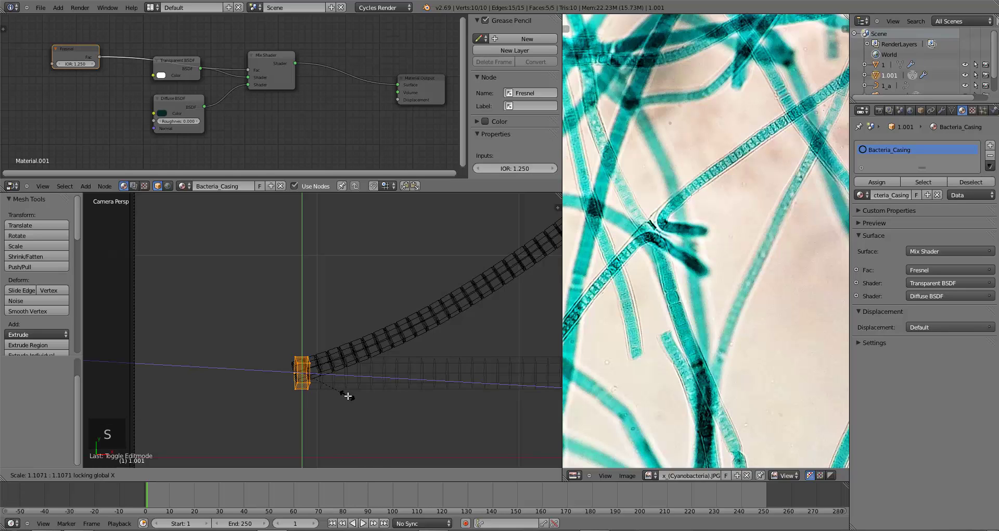
{"action": "left_click", "coordinate": [349, 395]}
Return to object mode and preview the full strand with its widened casing in the rendered camera view.
{"action": "key", "text": "Tab"}
{"action": "key", "text": "z"}
{"action": "middle_click_drag", "start_coordinate": [406, 364], "coordinate": [345, 371], "text": "shift"}
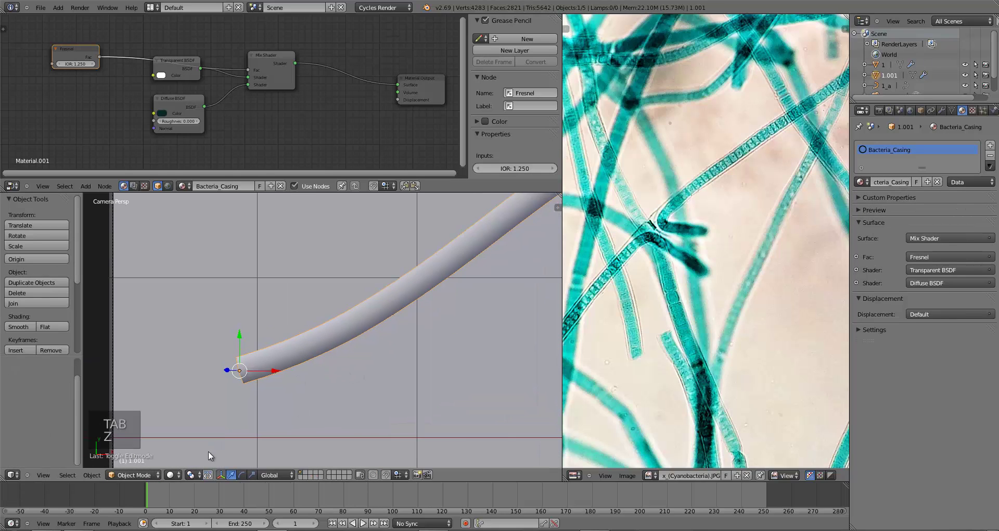
{"action": "left_click", "coordinate": [175, 475]}
{"action": "left_click", "coordinate": [188, 405]}
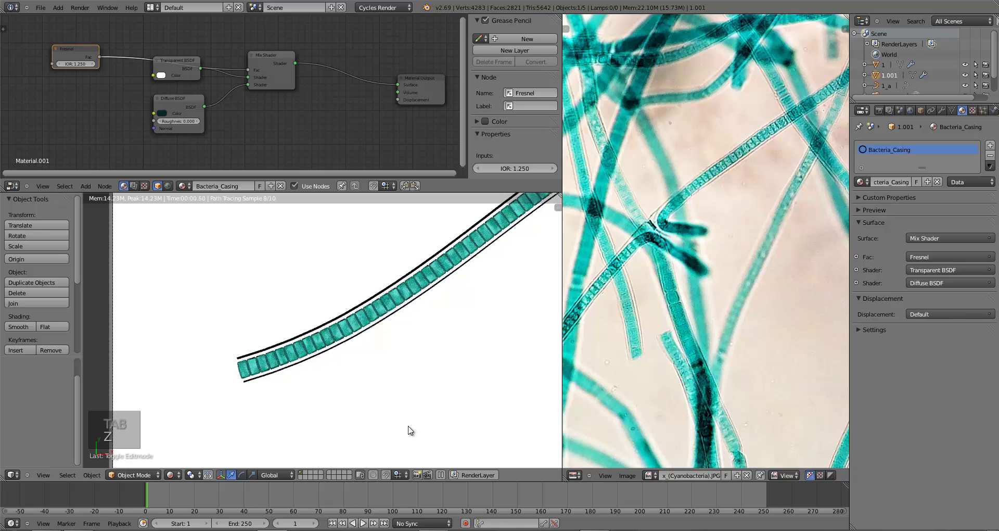
{"action": "mouse_move", "coordinate": [327, 348]}
{"action": "middle_mouse_down"}
{"action": "mouse_move", "coordinate": [307, 350]}
{"action": "mouse_move", "coordinate": [345, 372]}
{"action": "mouse_move", "coordinate": [339, 314]}
{"action": "mouse_move", "coordinate": [339, 339]}
{"action": "middle_mouse_up"}
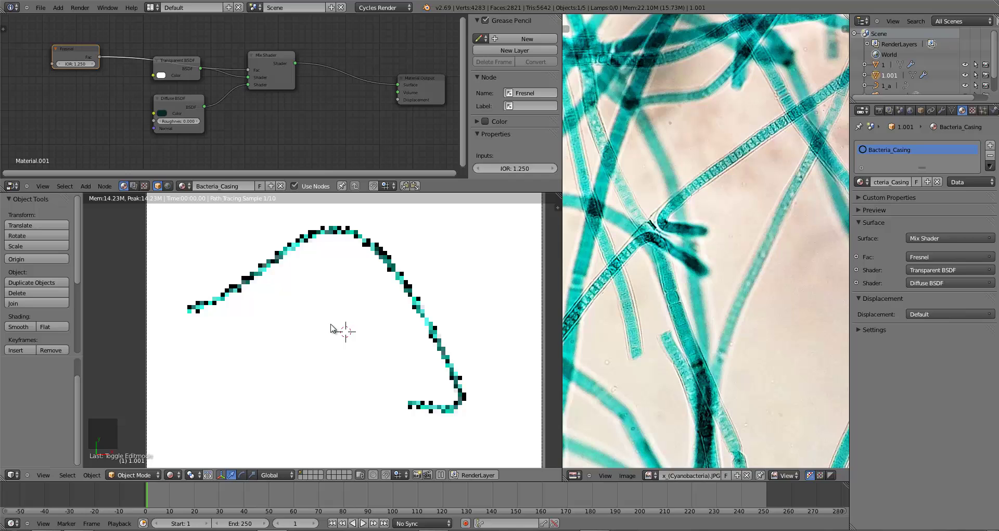
{"action": "scroll", "coordinate": [331, 329], "scroll_direction": "up", "scroll_amount": 1}
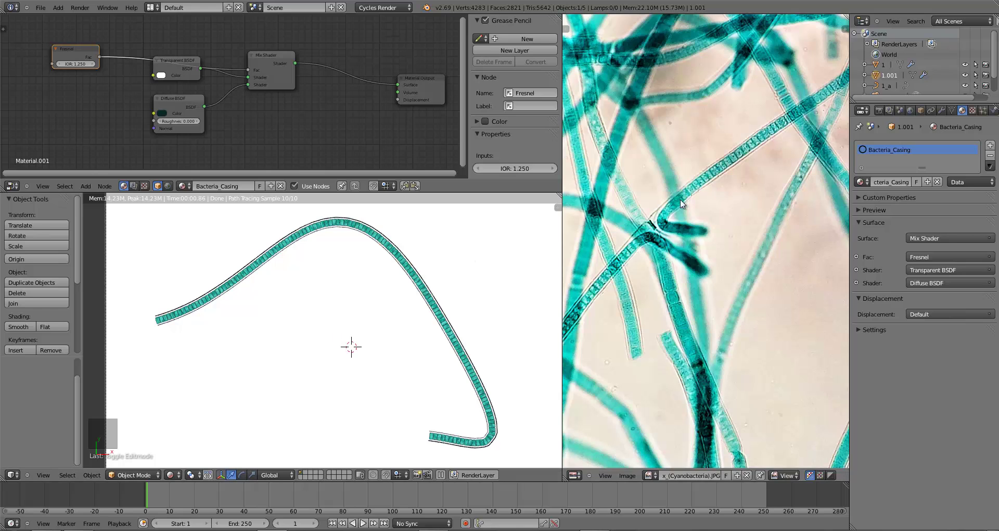
Examine the casing edges and cell colouring of the filaments in the reference photo up close.
{"action": "scroll", "coordinate": [666, 247], "scroll_direction": "up", "scroll_amount": 5}
{"action": "middle_click_drag", "start_coordinate": [666, 247], "coordinate": [658, 280]}
{"action": "scroll", "coordinate": [659, 279], "scroll_direction": "up", "scroll_amount": 6}
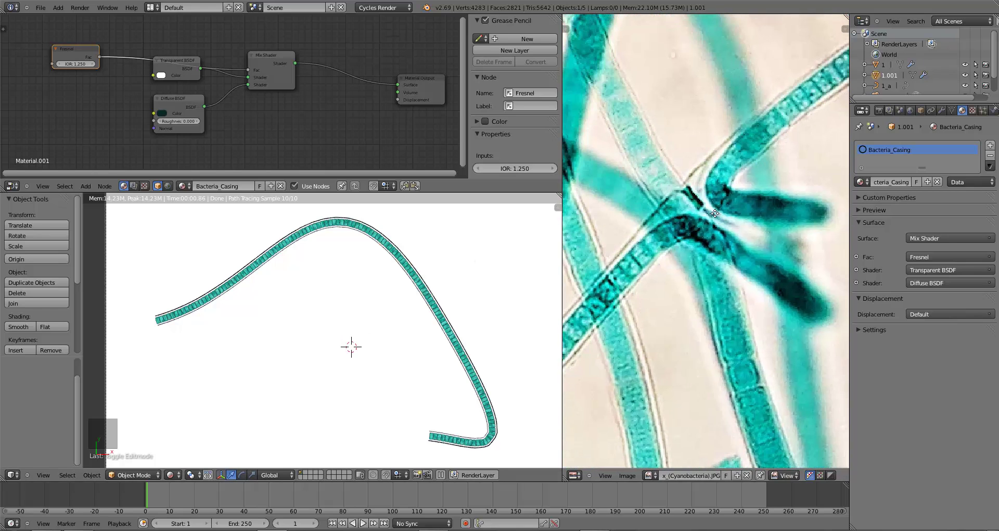
{"action": "middle_click_drag", "start_coordinate": [696, 224], "coordinate": [732, 205]}
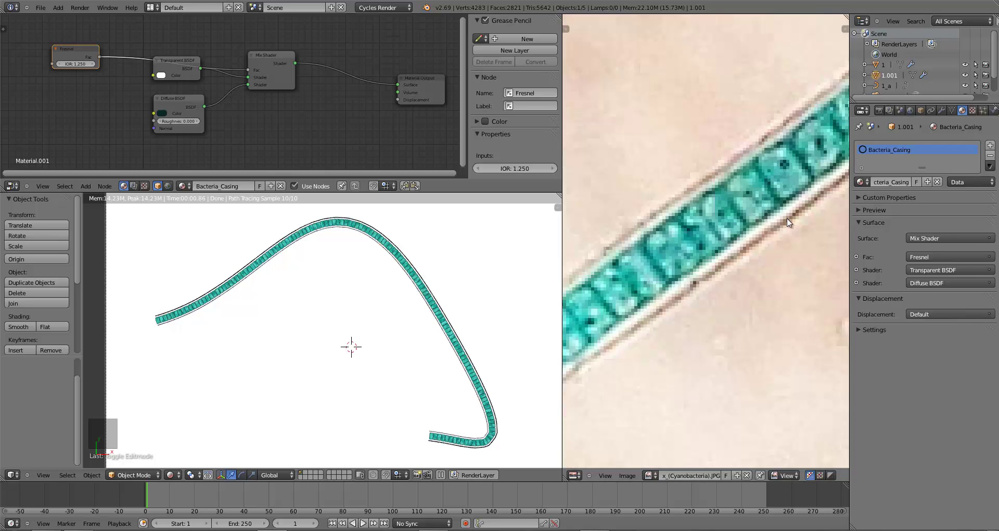
{"action": "scroll", "coordinate": [737, 344], "scroll_direction": "down", "scroll_amount": 5}
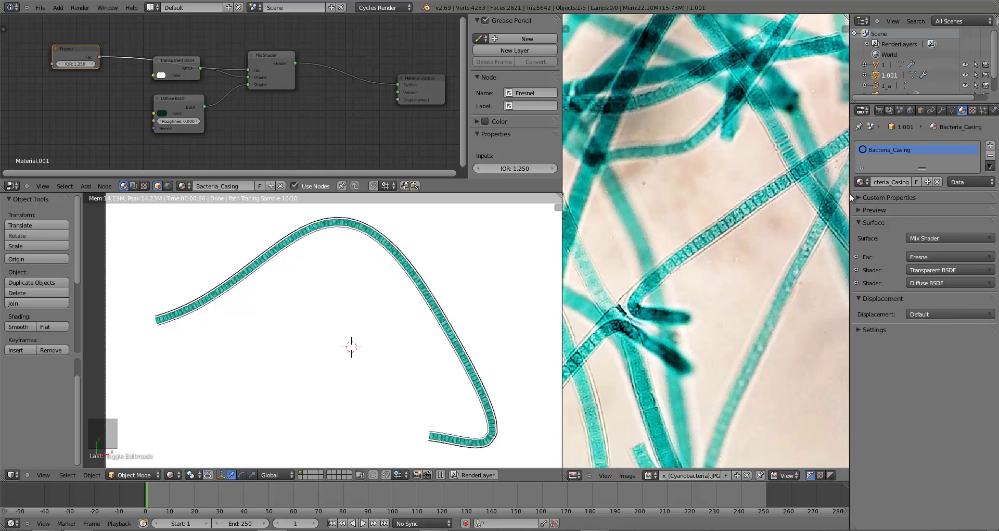
{"action": "scroll", "coordinate": [702, 291], "scroll_direction": "up", "scroll_amount": 2}
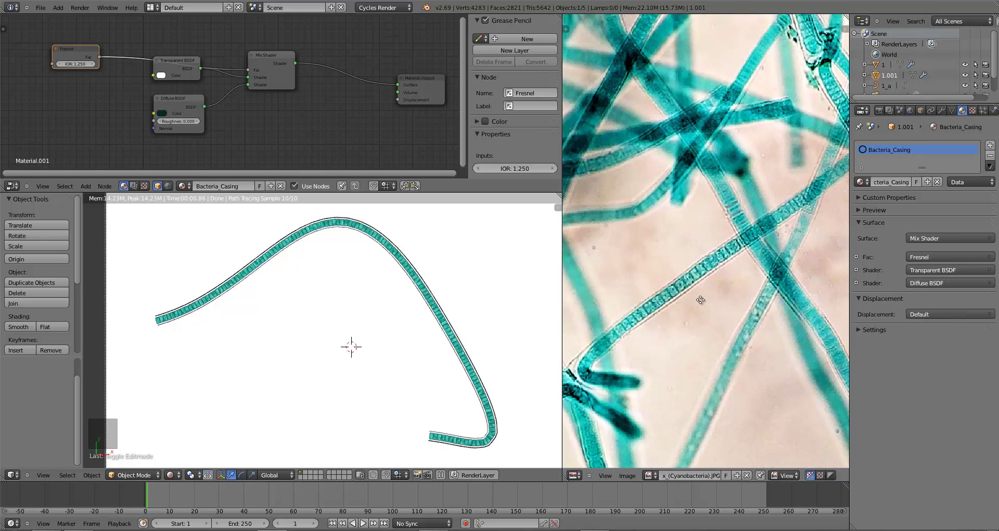
{"action": "middle_click_drag", "start_coordinate": [698, 312], "coordinate": [725, 267]}
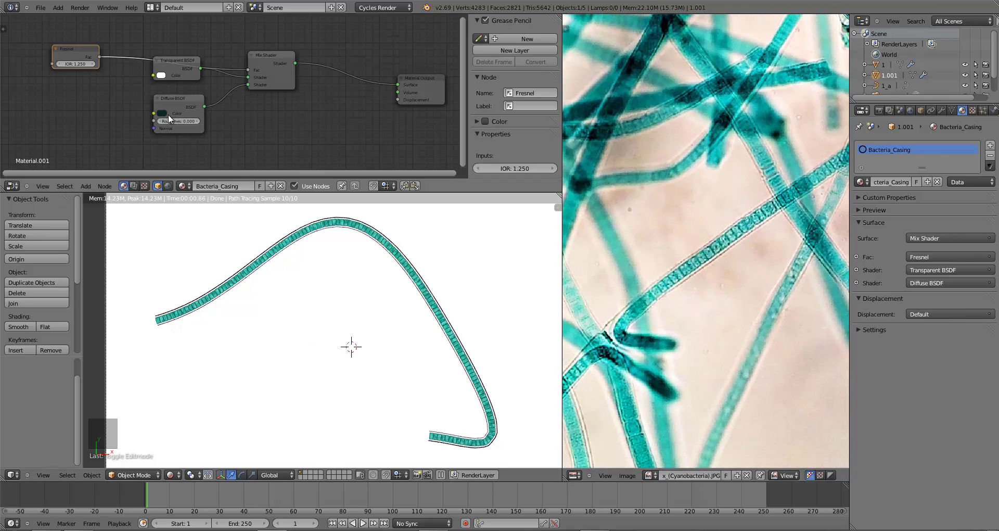
Select the inner strand and adjust the brightness of the Translucent BSDF colour in its Bacteria_Light material.
{"action": "right_click", "coordinate": [388, 246]}
{"action": "left_click", "coordinate": [875, 160]}
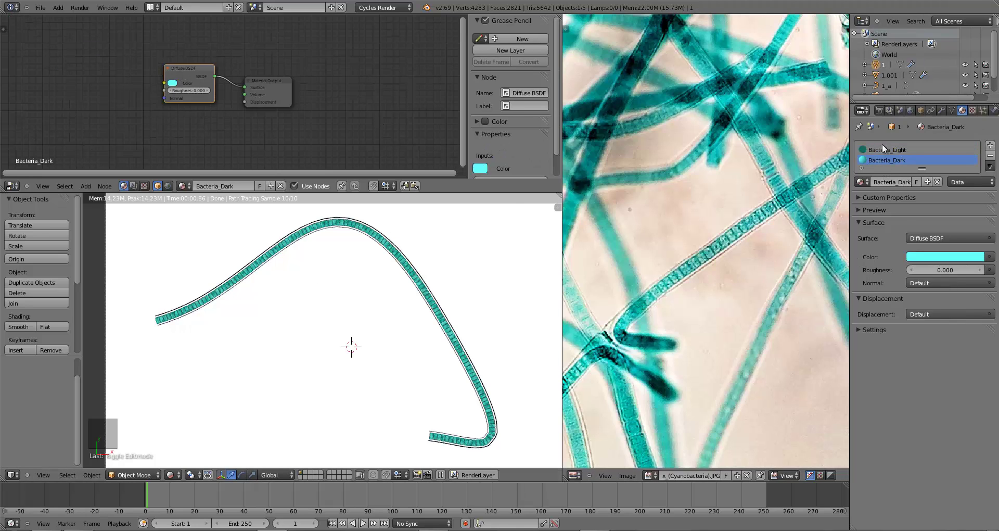
{"action": "left_click", "coordinate": [881, 148]}
{"action": "left_click", "coordinate": [173, 63]}
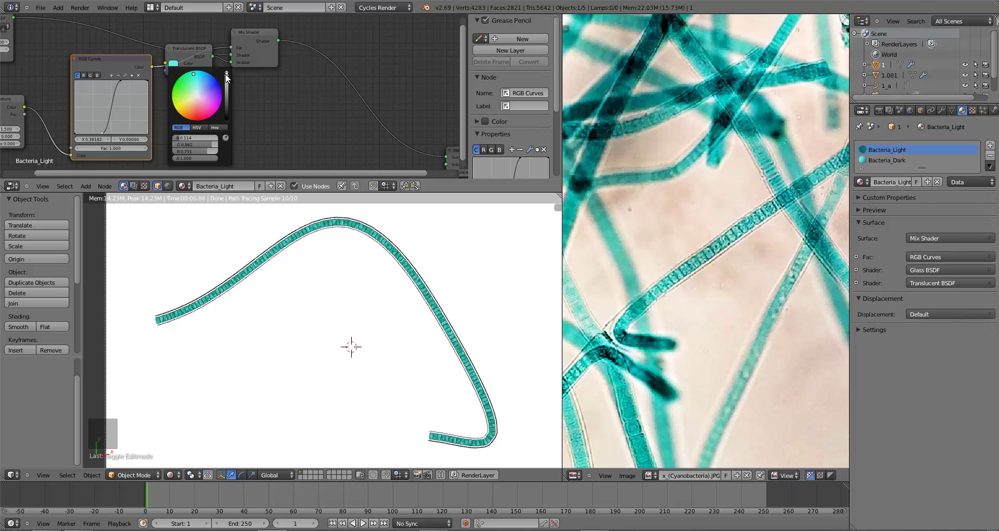
{"action": "left_click", "coordinate": [226, 75]}
{"action": "scroll", "coordinate": [319, 408], "scroll_direction": "down", "scroll_amount": 1}
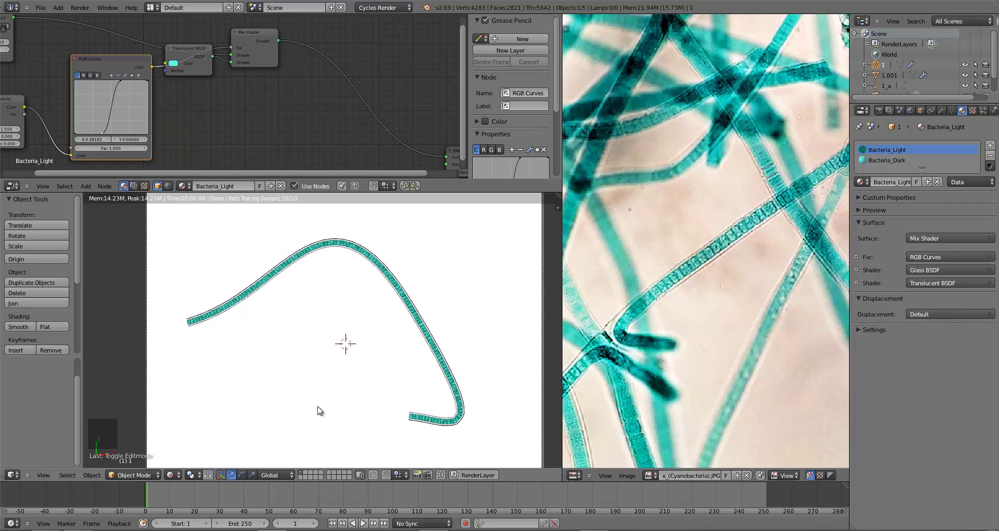
Turn off the rendered preview, deselect the strand and switch to an empty scene layer.
{"action": "key", "text": "z"}
{"action": "key", "text": "z"}
{"action": "key", "text": "z"}
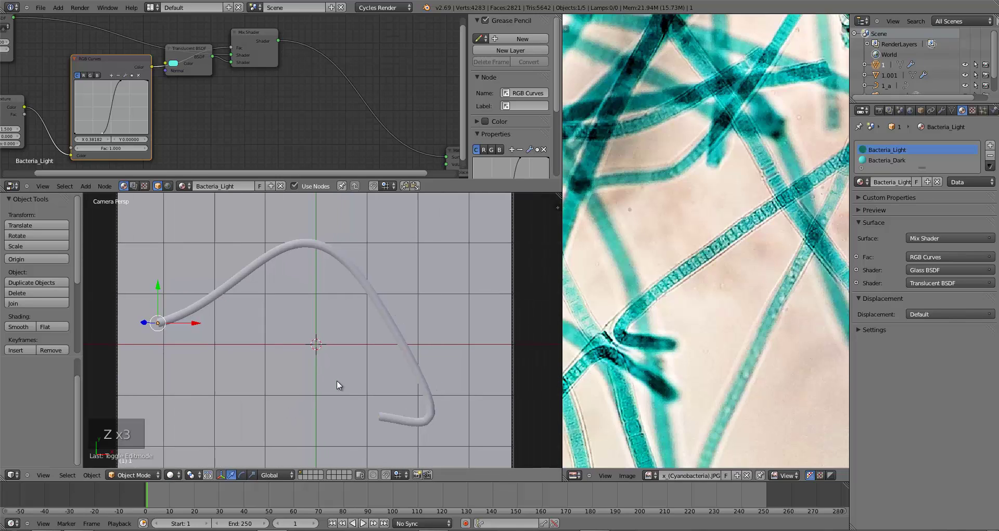
{"action": "key", "text": "z"}
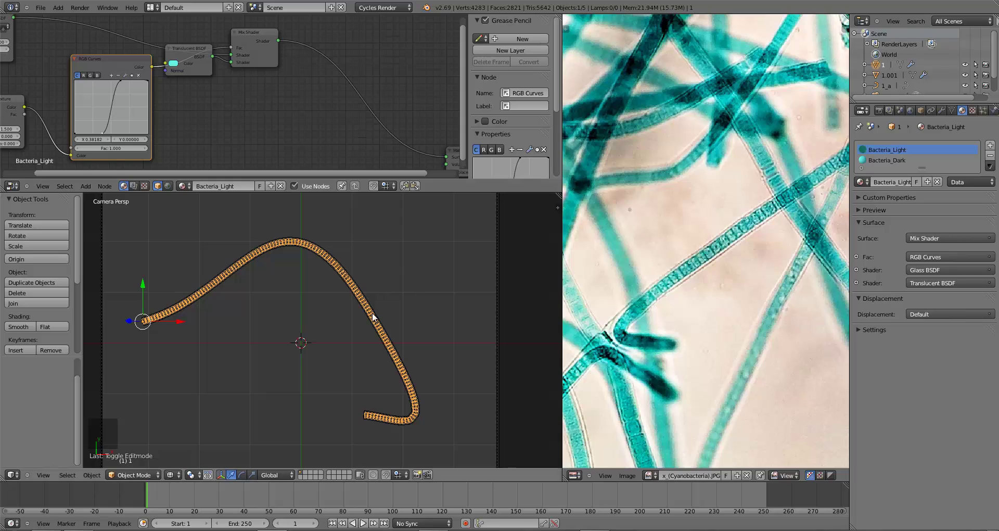
{"action": "key", "text": "a"}
{"action": "left_click", "coordinate": [311, 474]}
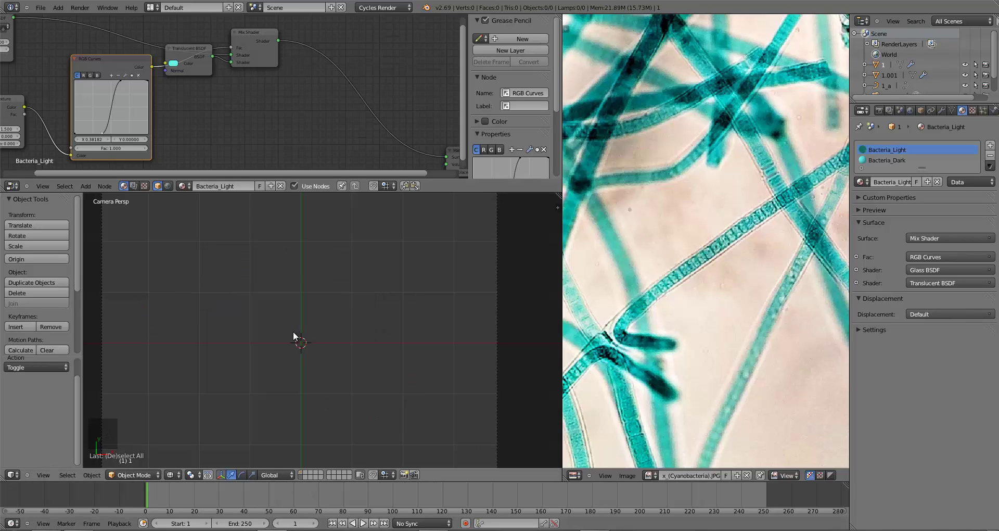
Add a mesh plane at the origin, display it in solid shading and enlarge the 3D viewport.
{"action": "key", "text": "shift+a"}
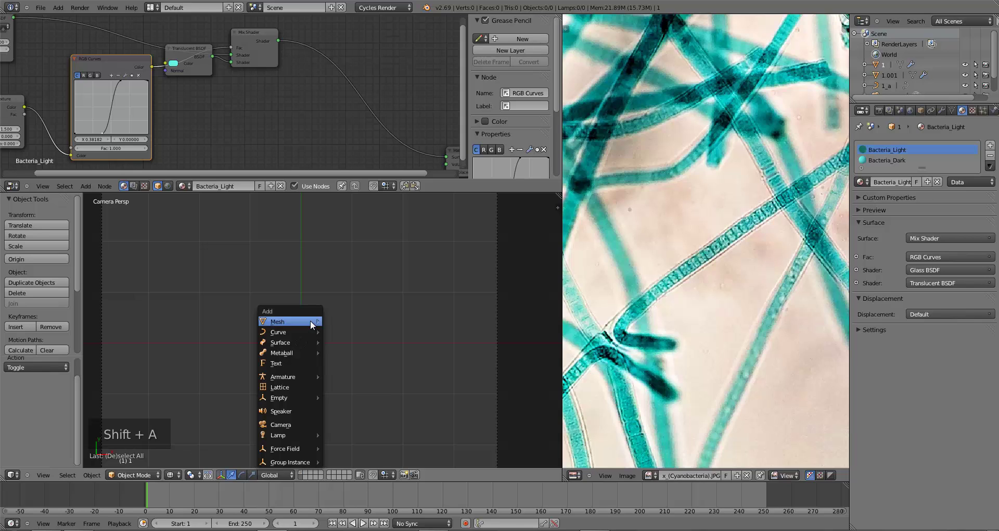
{"action": "left_click", "coordinate": [333, 322]}
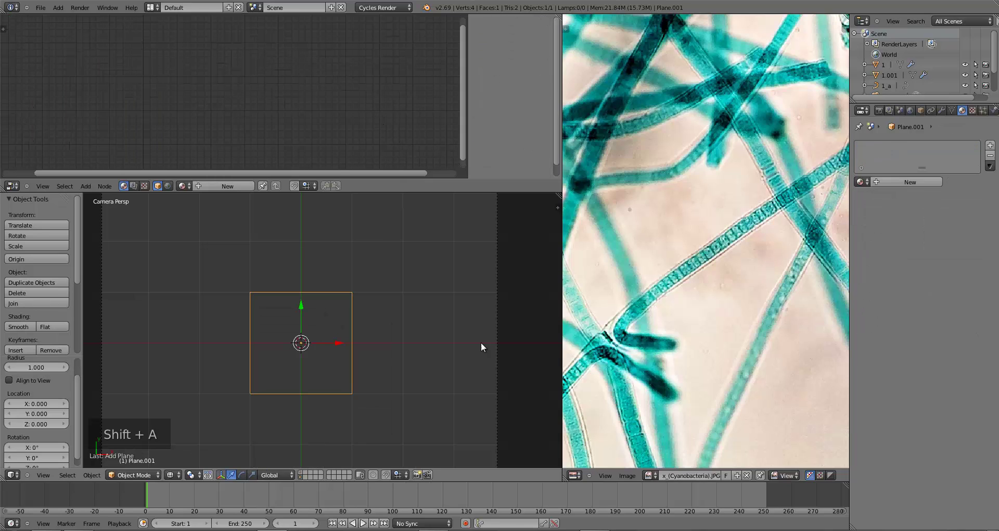
{"action": "key", "text": "z"}
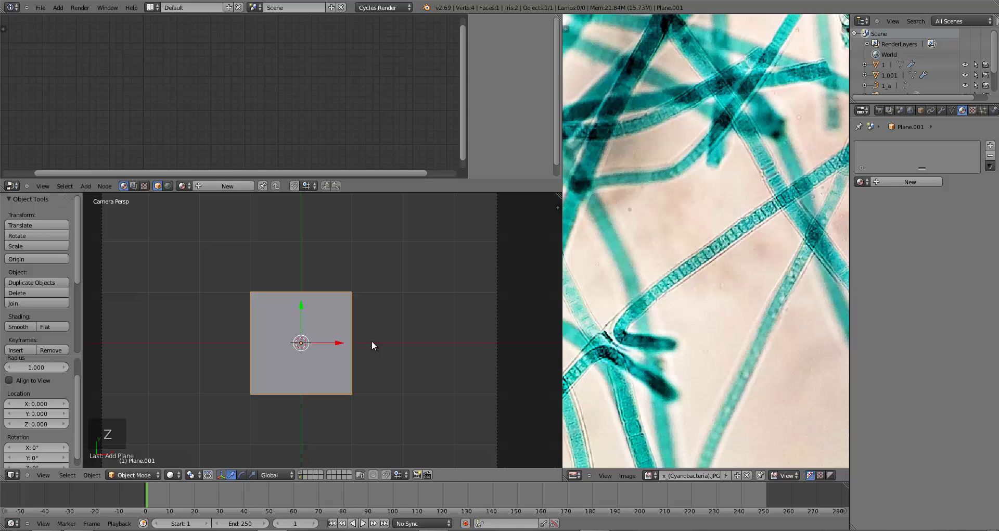
{"action": "left_click_drag", "start_coordinate": [437, 193], "coordinate": [429, 164]}
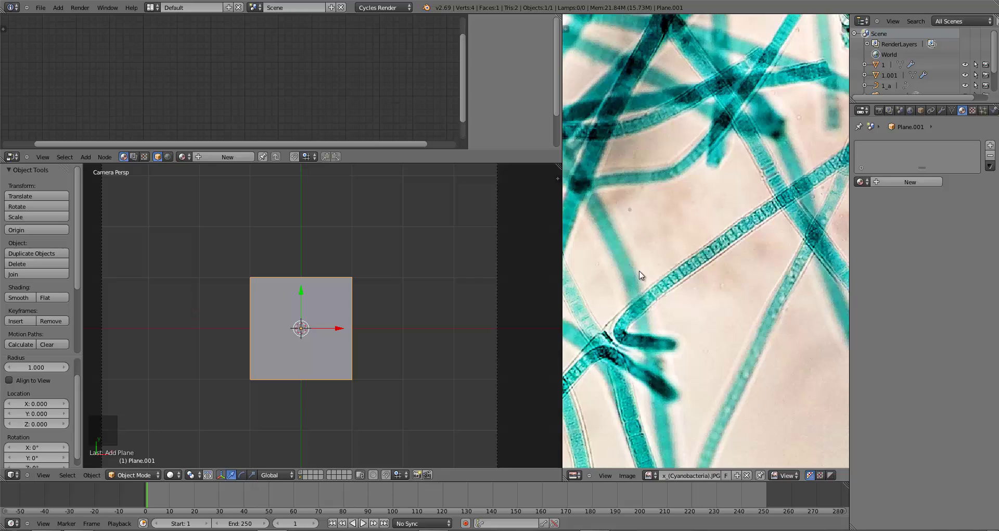
Start a new image in the image editor and name it Dot.
{"action": "left_click", "coordinate": [631, 475]}
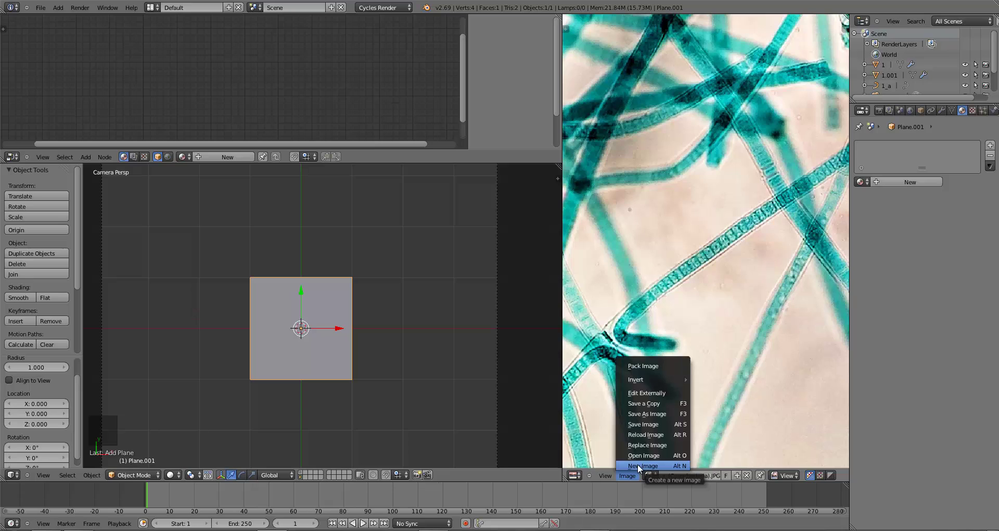
{"action": "left_click", "coordinate": [637, 465]}
{"action": "left_click", "coordinate": [658, 425]}
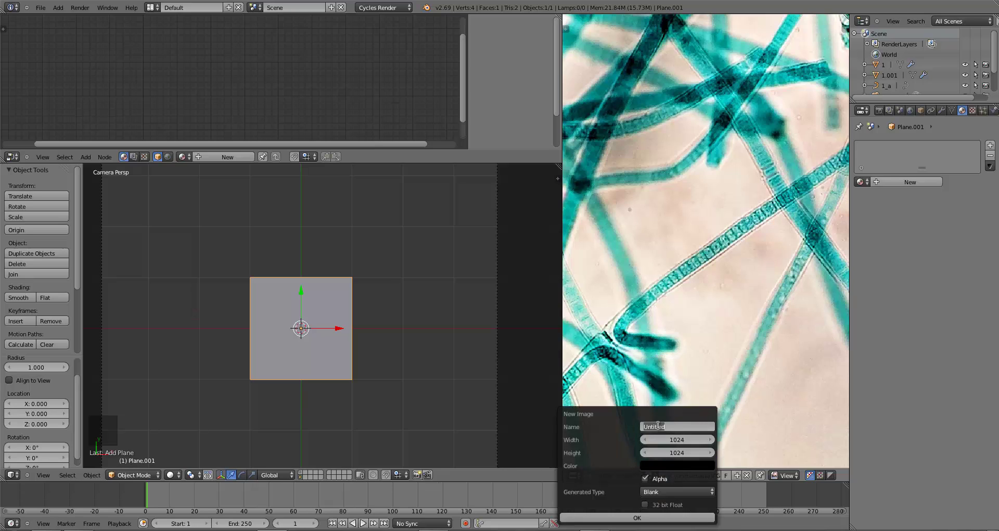
{"action": "type", "text": "Dot"}
{"action": "key", "text": "Return"}
Set both the width and the height of the new image to 128.
{"action": "left_click", "coordinate": [680, 438]}
{"action": "type", "text": "128"}
{"action": "key", "text": "Return"}
{"action": "left_click", "coordinate": [677, 452]}
{"action": "type", "text": "128"}
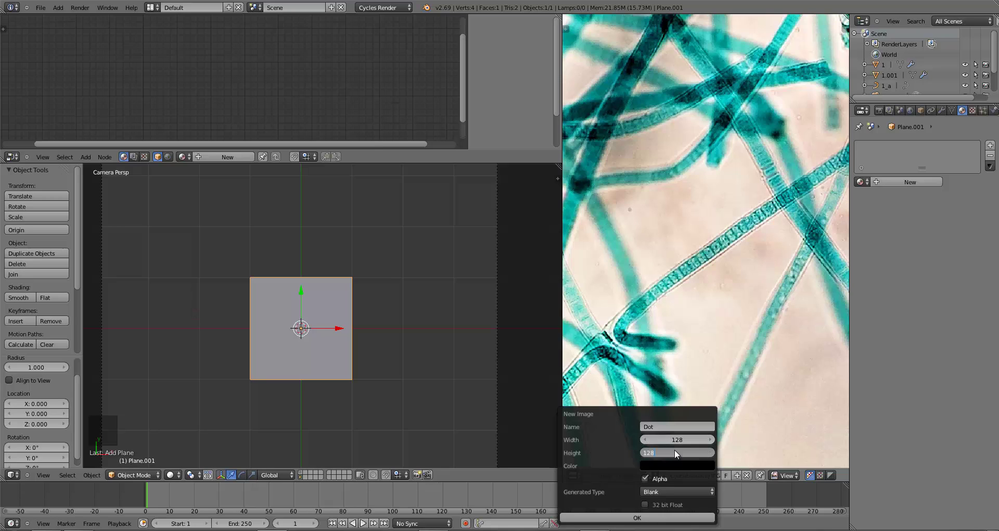
{"action": "key", "text": "Return"}
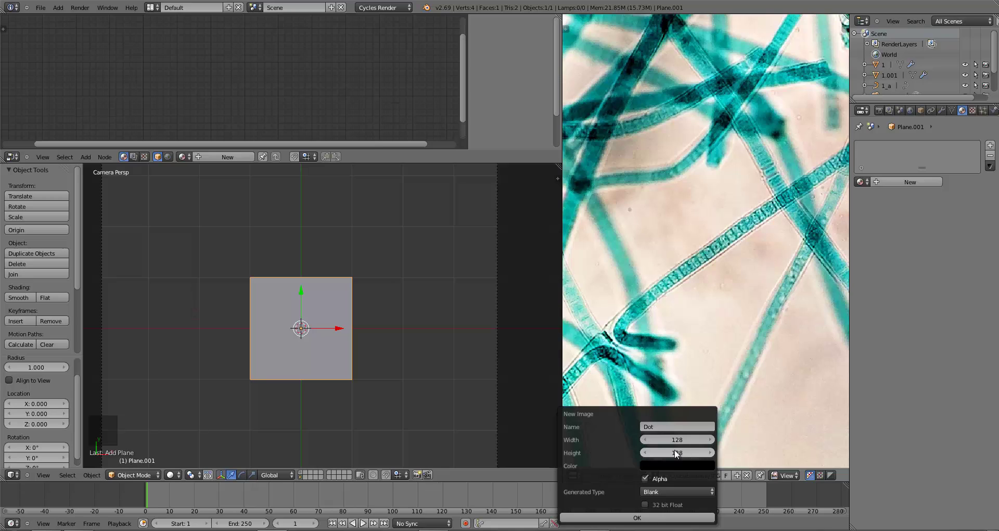
Set the new image's width and height to 64, choose UV Grid as its generated type and create it.
{"action": "left_click", "coordinate": [675, 439]}
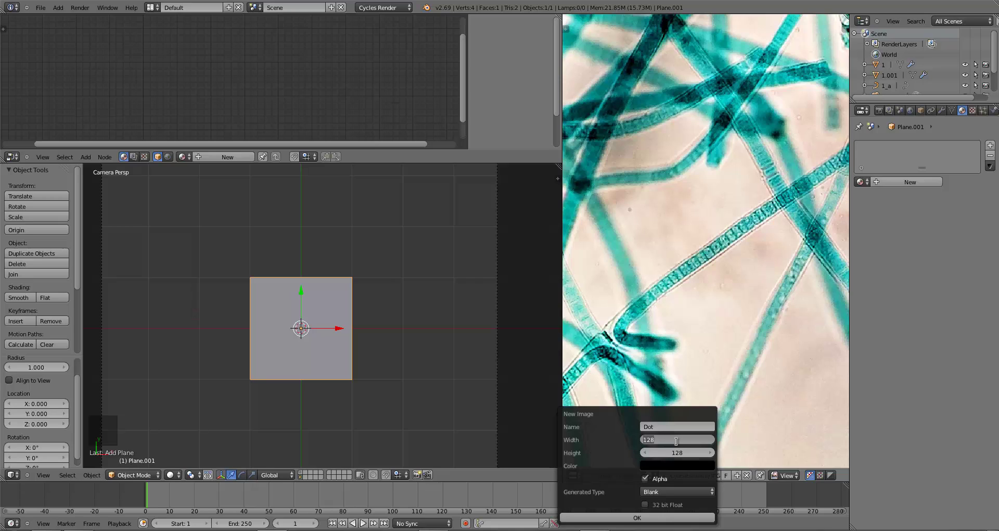
{"action": "type", "text": "64"}
{"action": "left_click", "coordinate": [675, 451]}
{"action": "type", "text": "64"}
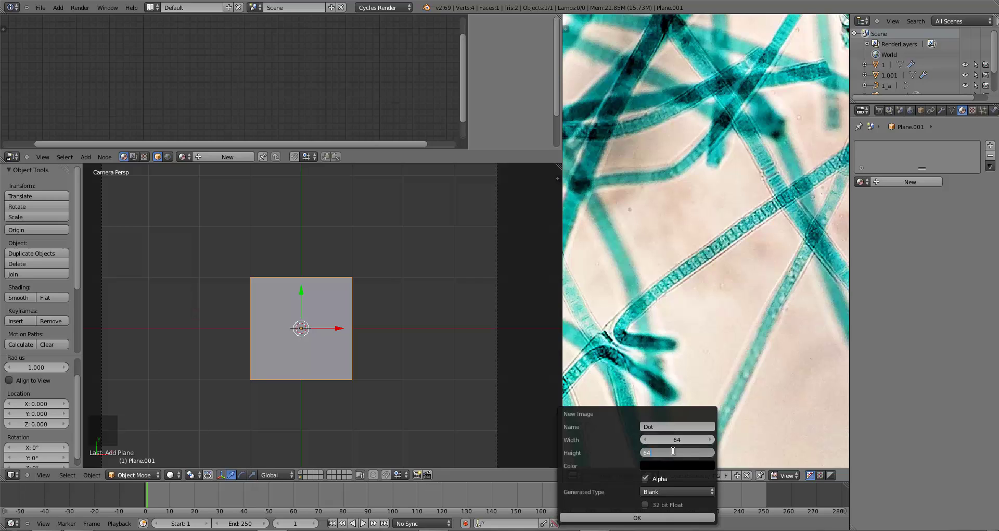
{"action": "key", "text": "Return"}
{"action": "left_click", "coordinate": [655, 490]}
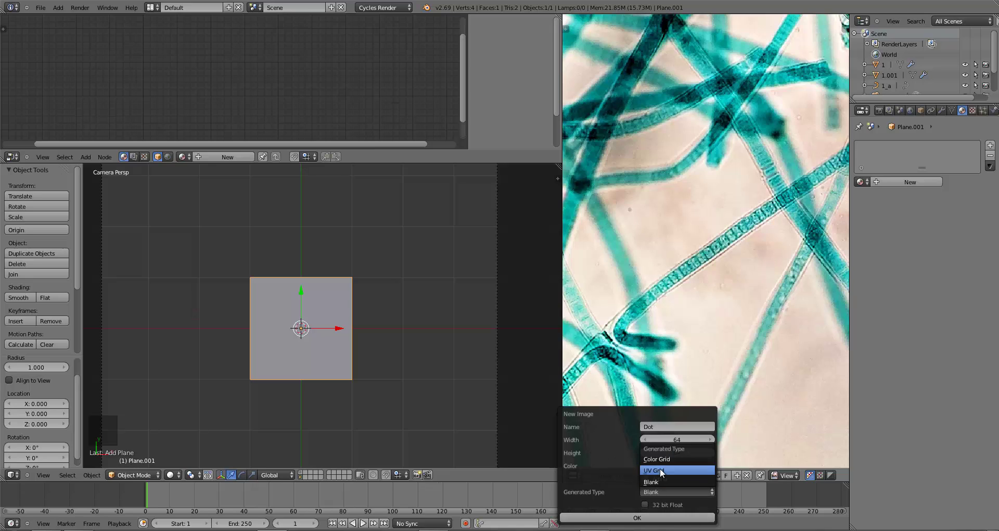
{"action": "left_click", "coordinate": [659, 468]}
{"action": "left_click", "coordinate": [637, 517]}
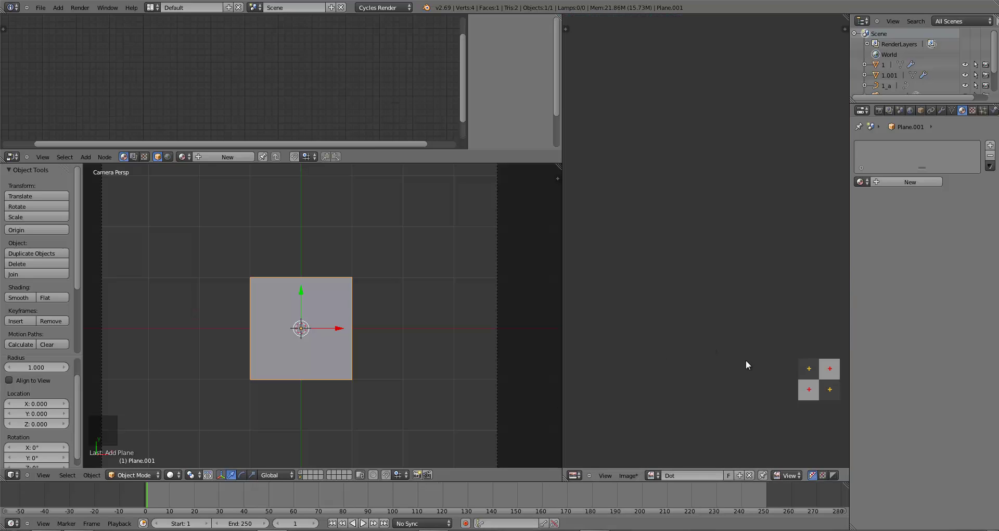
Unwrap the plane's face in Edit Mode using Project From View.
{"action": "middle_click_drag", "start_coordinate": [747, 363], "coordinate": [613, 223]}
{"action": "key", "text": "Tab"}
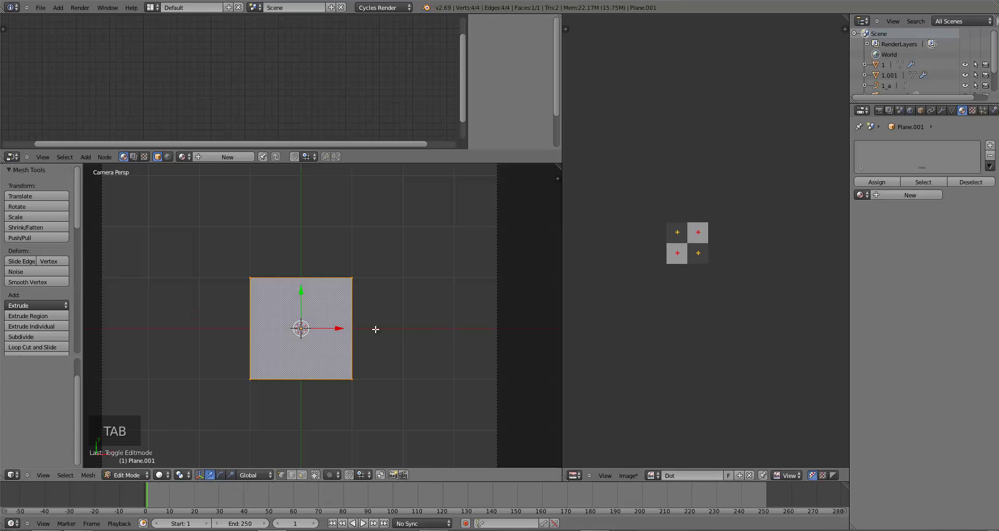
{"action": "key", "text": "u"}
{"action": "left_click", "coordinate": [364, 337]}
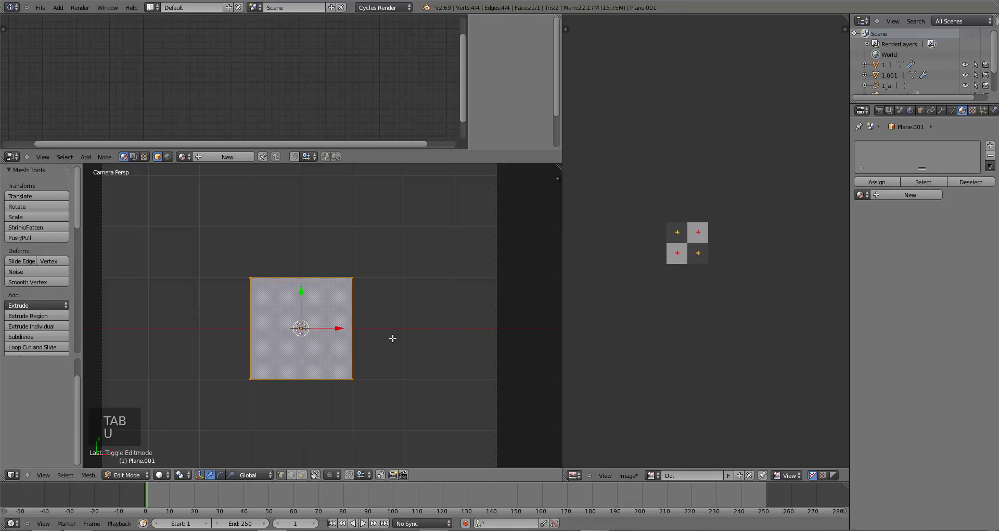
{"action": "key", "text": "Tab"}
{"action": "key", "text": "Tab"}
{"action": "key", "text": "u"}
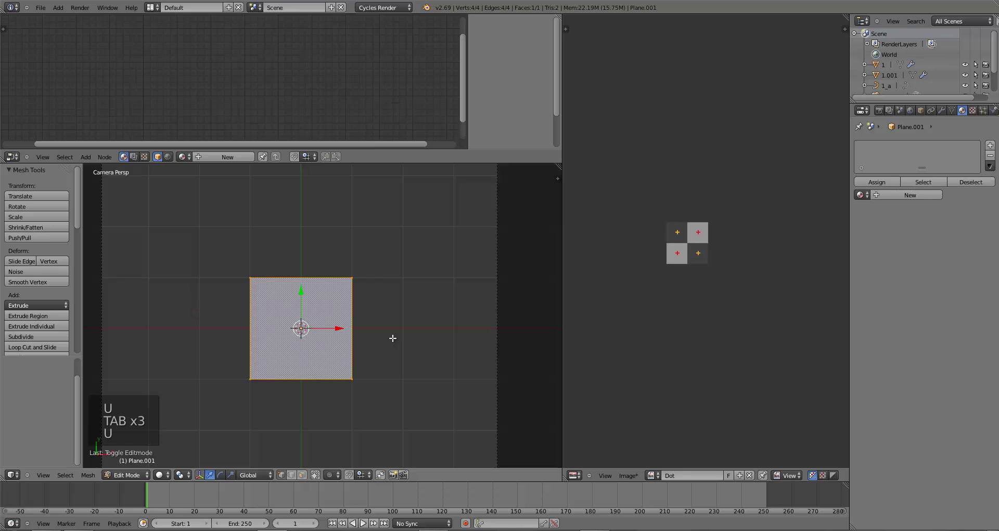
{"action": "key", "text": "u"}
{"action": "left_click", "coordinate": [379, 436]}
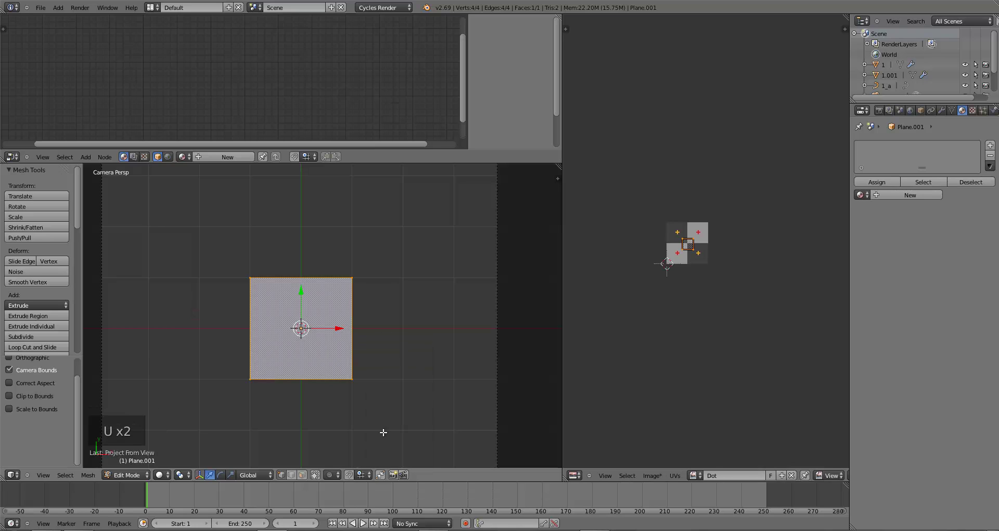
Scale and move the plane's UV face to fill the whole Dot image, and return to Object Mode.
{"action": "scroll", "coordinate": [698, 289], "scroll_direction": "up", "scroll_amount": 5}
{"action": "key", "text": "s"}
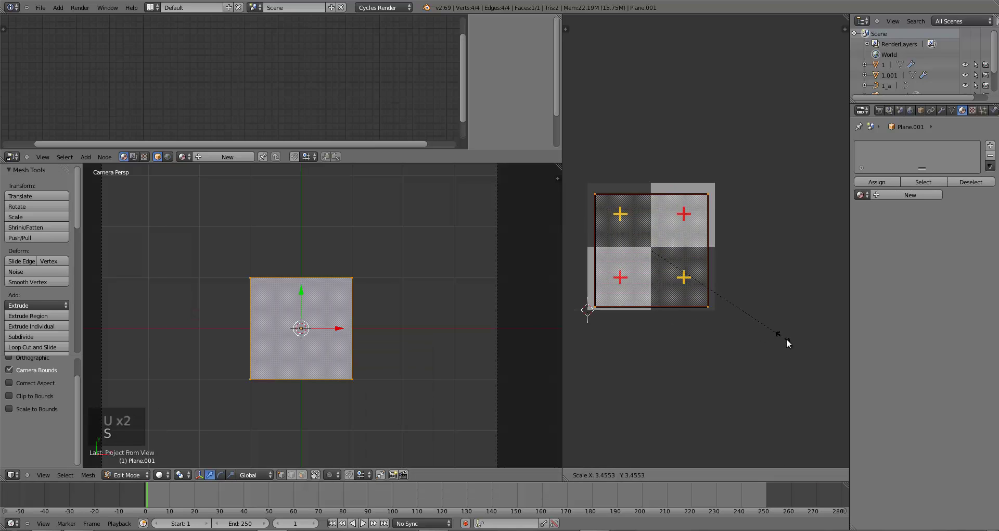
{"action": "left_click", "coordinate": [790, 340]}
{"action": "key", "text": "g"}
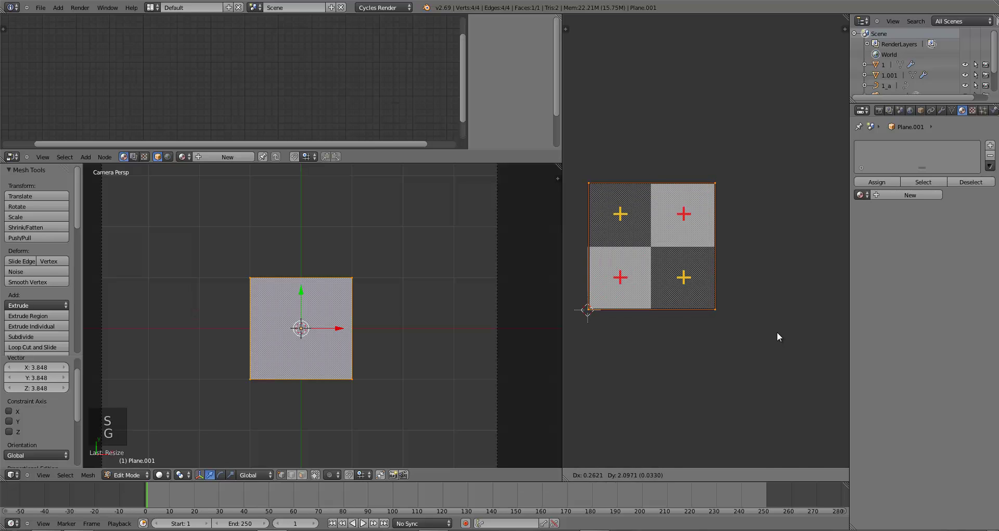
{"action": "left_click", "coordinate": [776, 336]}
{"action": "key", "text": "s"}
{"action": "left_click", "coordinate": [776, 338]}
{"action": "key", "text": "g"}
{"action": "left_click", "coordinate": [773, 334]}
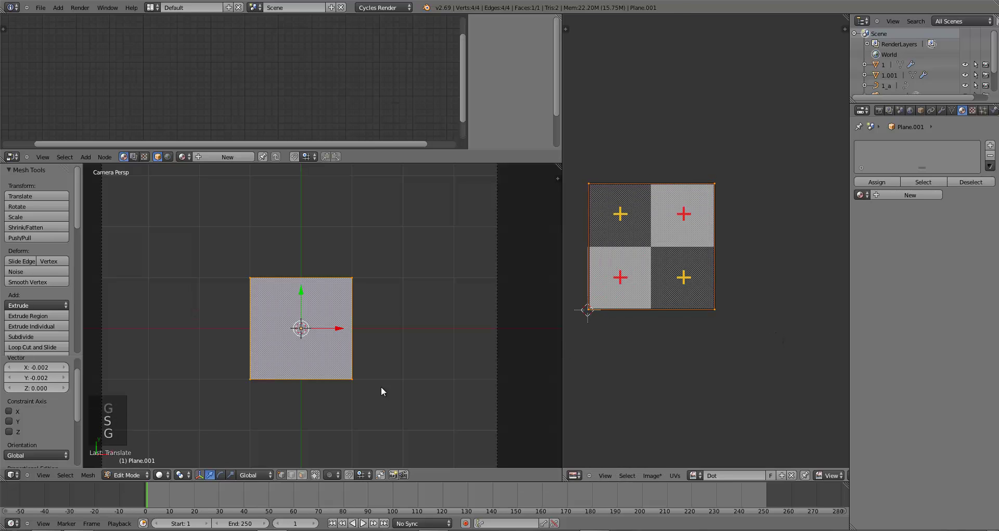
{"action": "key", "text": "Tab"}
Give the plane a new material and connect an added Image Texture node to the Diffuse BSDF colour.
{"action": "left_click", "coordinate": [234, 157]}
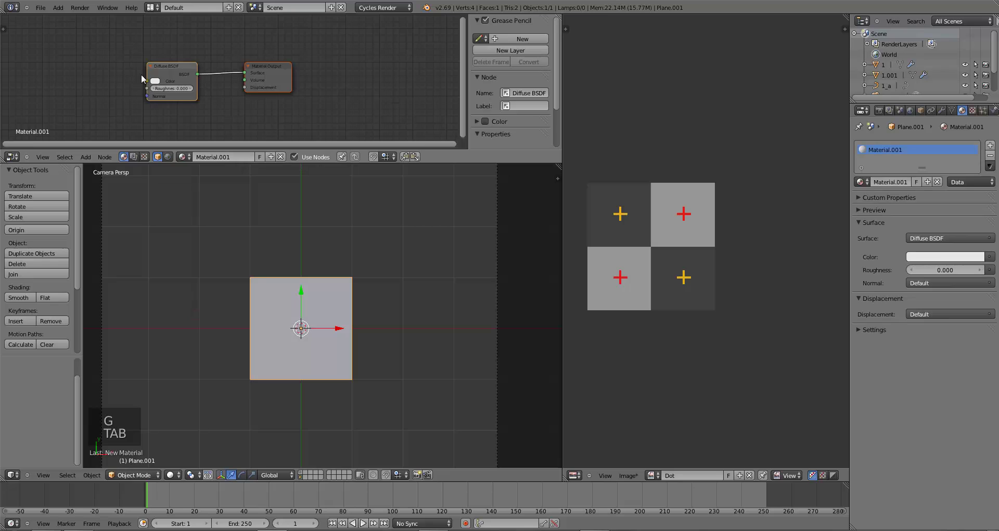
{"action": "key", "text": "a"}
{"action": "key", "text": "a"}
{"action": "key", "text": "shift+a"}
{"action": "mouse_move", "coordinate": [83, 110]}
{"action": "left_click", "coordinate": [125, 108]}
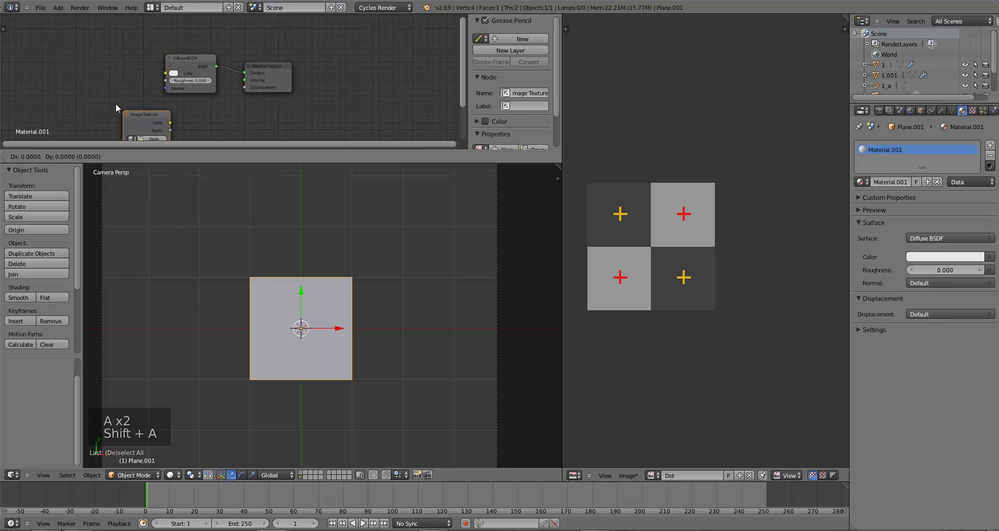
{"action": "left_click", "coordinate": [98, 68]}
{"action": "left_click_drag", "start_coordinate": [164, 73], "coordinate": [165, 73]}
Assign the Dot image to the Image Texture node and display the 3D viewport in Texture shading.
{"action": "left_click", "coordinate": [58, 79]}
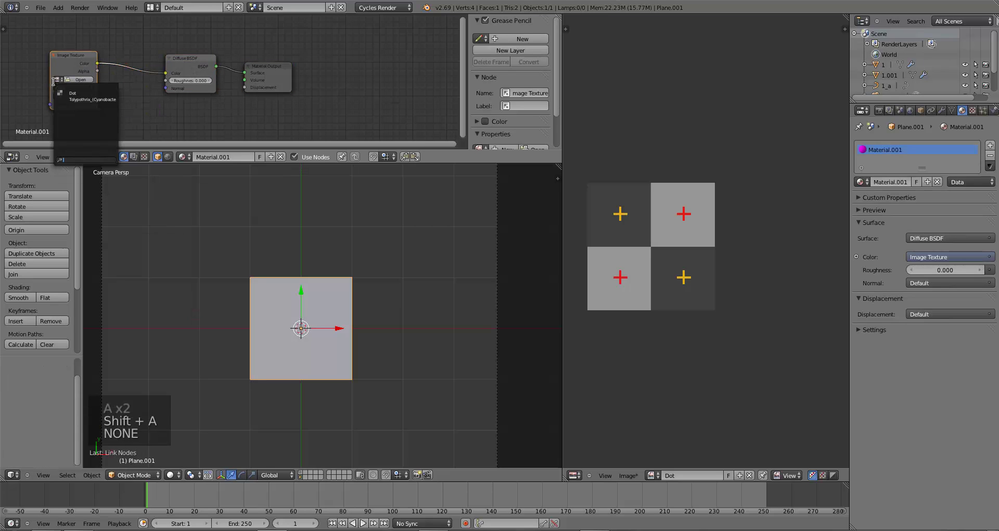
{"action": "left_click", "coordinate": [72, 93]}
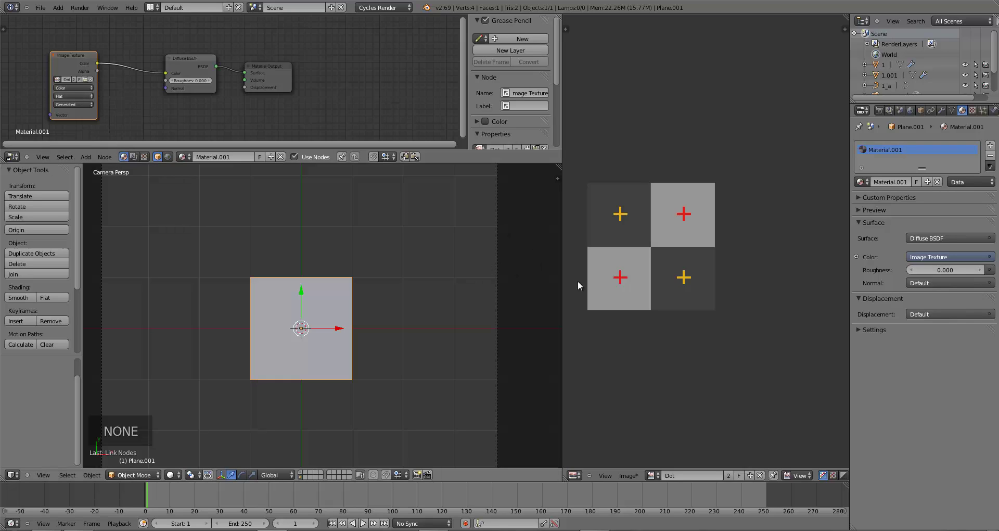
{"action": "left_click", "coordinate": [170, 474]}
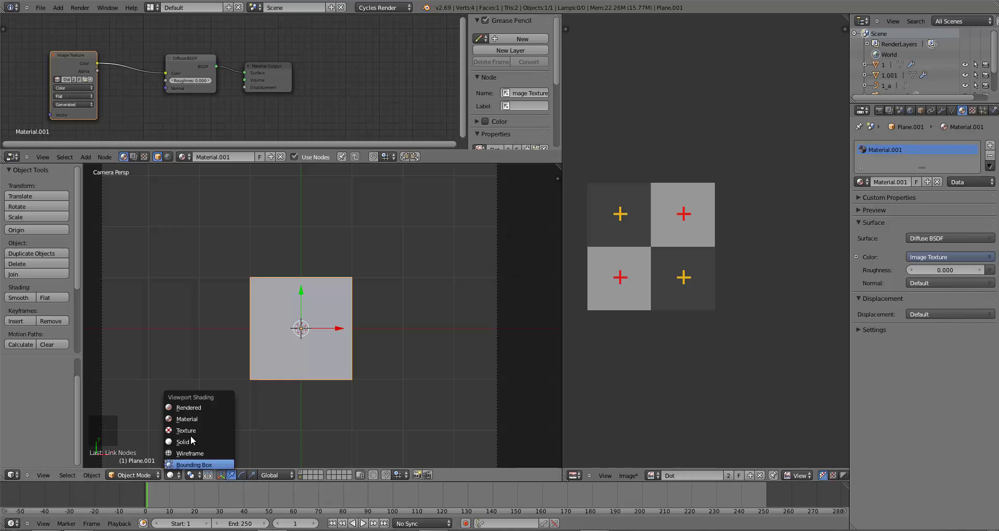
{"action": "left_click", "coordinate": [192, 427]}
Switch the image editor to Paint mode and cover the entire Dot image with white at brush strength 1.000.
{"action": "middle_click_drag", "start_coordinate": [680, 316], "coordinate": [709, 317]}
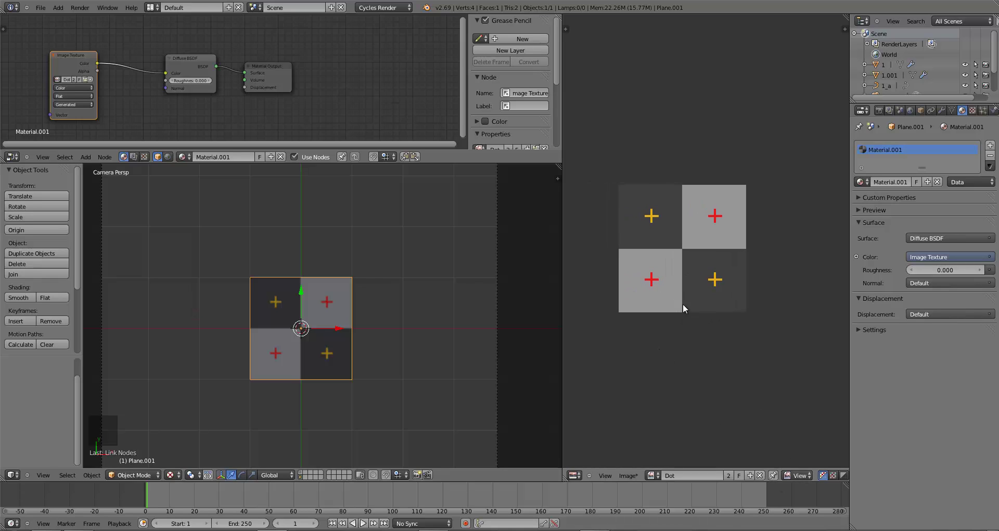
{"action": "middle_click_drag", "start_coordinate": [682, 304], "coordinate": [696, 300]}
{"action": "left_click", "coordinate": [789, 475]}
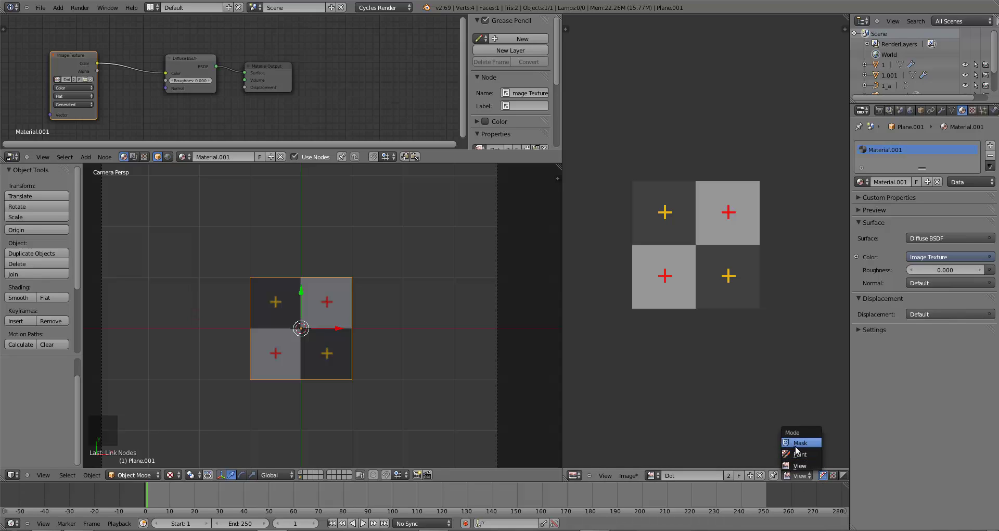
{"action": "left_click", "coordinate": [799, 454]}
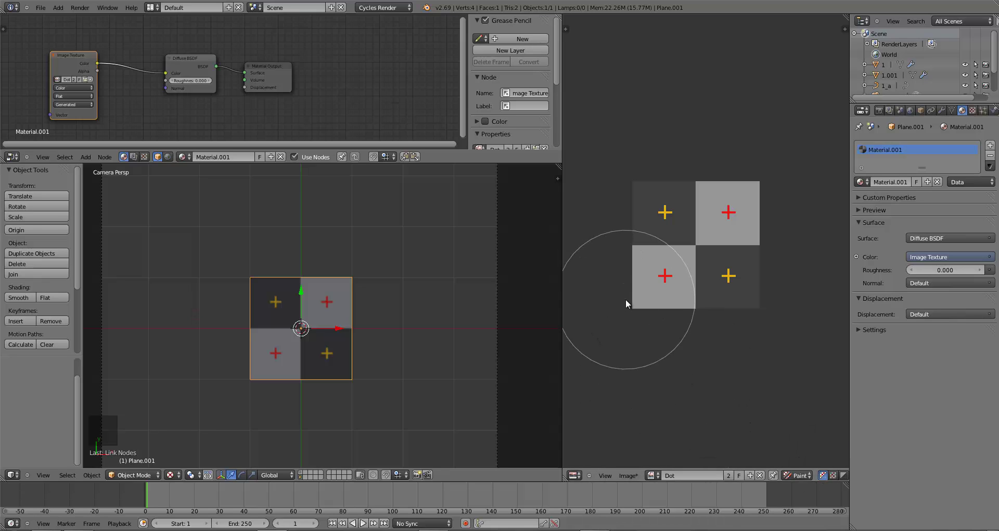
{"action": "key", "text": "n"}
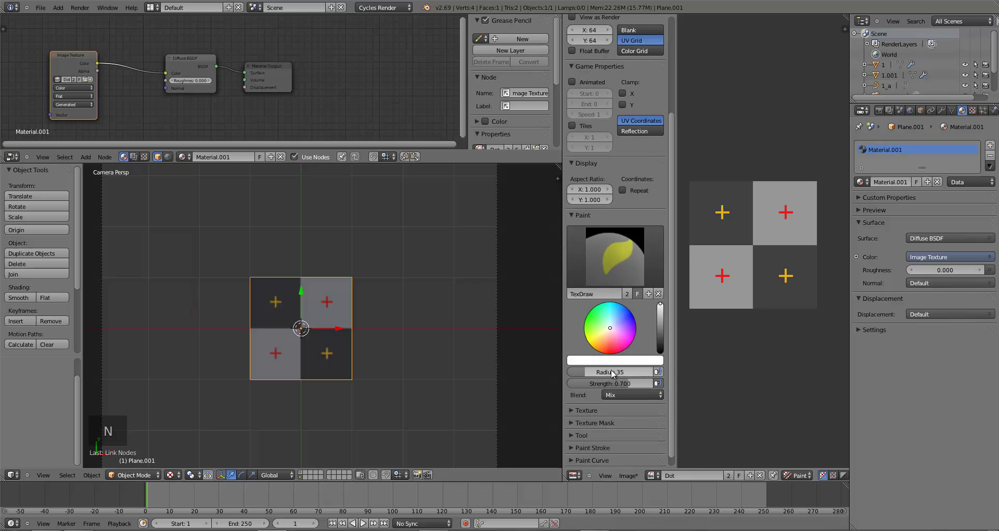
{"action": "mouse_move", "coordinate": [732, 294]}
{"action": "left_mouse_down"}
{"action": "mouse_move", "coordinate": [742, 292]}
{"action": "mouse_move", "coordinate": [749, 213]}
{"action": "left_mouse_up"}
{"action": "left_click_drag", "start_coordinate": [637, 382], "coordinate": [751, 373]}
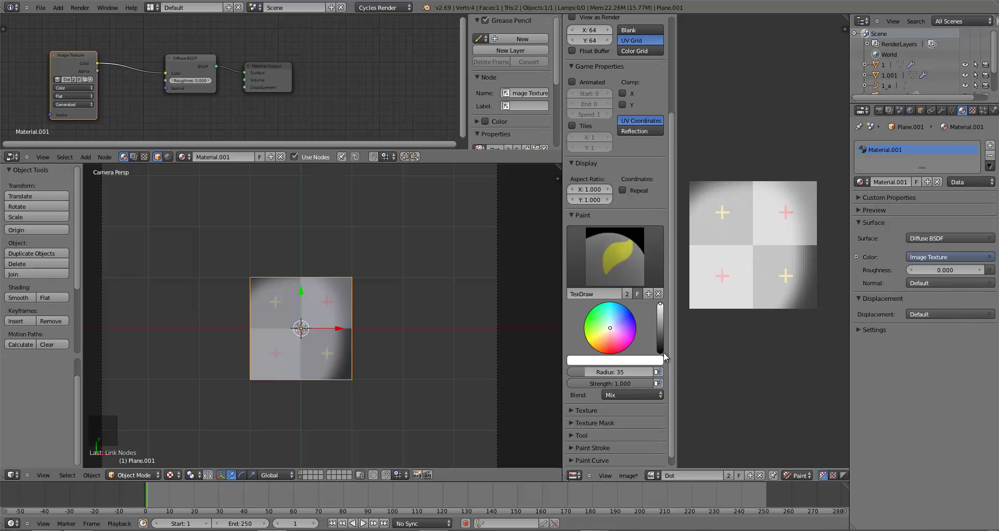
{"action": "mouse_move", "coordinate": [696, 314]}
{"action": "left_mouse_down"}
{"action": "mouse_move", "coordinate": [731, 201]}
{"action": "mouse_move", "coordinate": [683, 217]}
{"action": "mouse_move", "coordinate": [805, 207]}
{"action": "mouse_move", "coordinate": [791, 225]}
{"action": "mouse_move", "coordinate": [794, 274]}
{"action": "mouse_move", "coordinate": [820, 298]}
{"action": "left_mouse_up"}
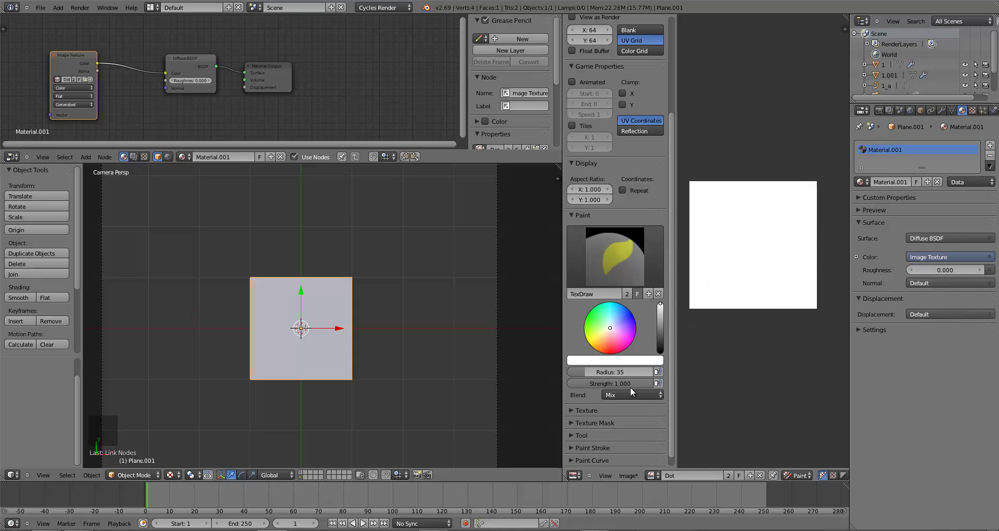
Set the brush to radius 26 and black, and paint a single soft dot in the centre of the image.
{"action": "left_click_drag", "start_coordinate": [614, 370], "coordinate": [610, 370]}
{"action": "left_click_drag", "start_coordinate": [660, 328], "coordinate": [663, 369]}
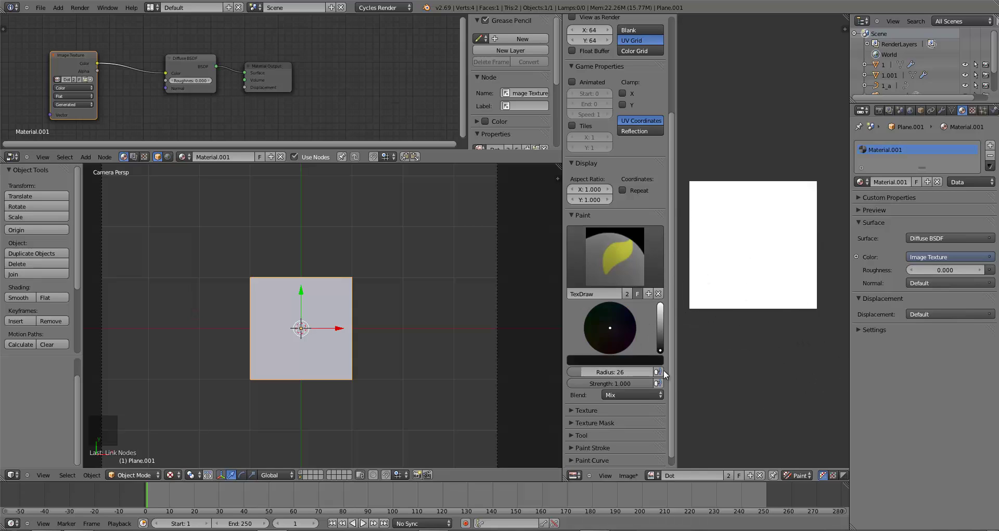
{"action": "left_click", "coordinate": [752, 247]}
{"action": "scroll", "coordinate": [757, 281], "scroll_direction": "down", "scroll_amount": 3}
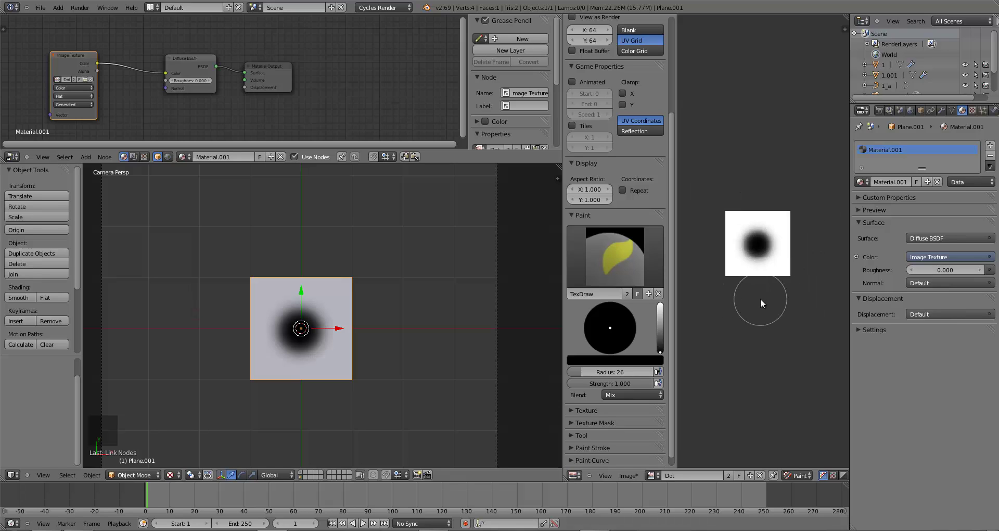
{"action": "scroll", "coordinate": [760, 298], "scroll_direction": "down", "scroll_amount": 3}
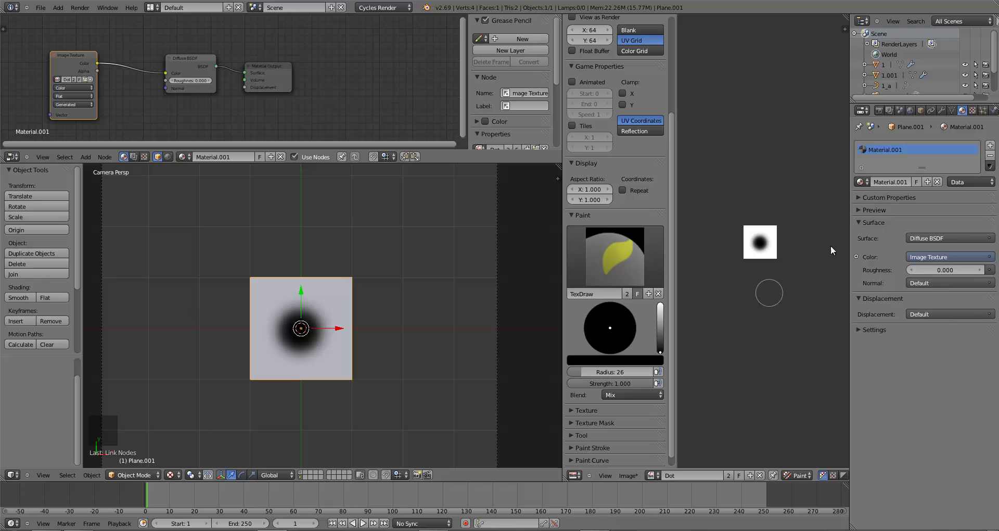
Rename both the plane's material and the plane object as Dot.
{"action": "left_click", "coordinate": [877, 181]}
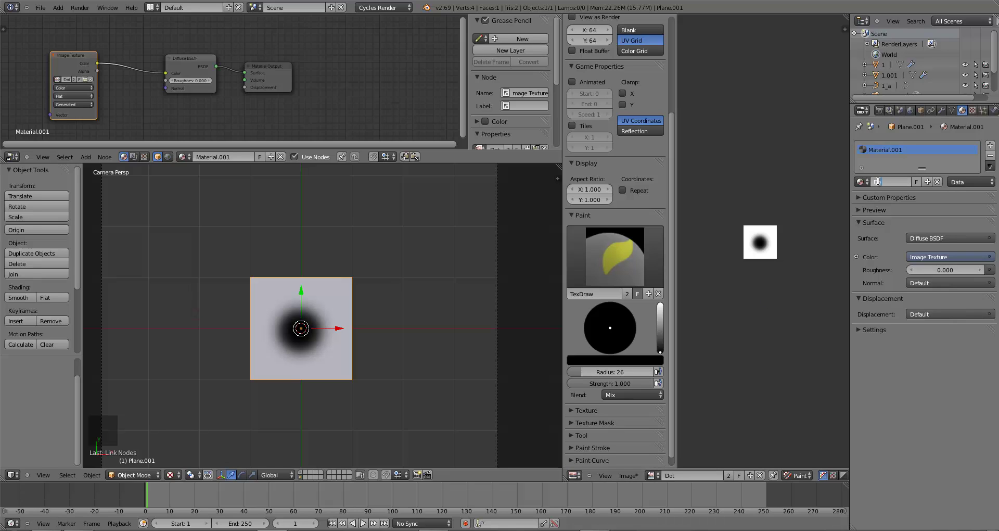
{"action": "type", "text": "Dot"}
{"action": "key", "text": "Return"}
{"action": "key", "text": "n"}
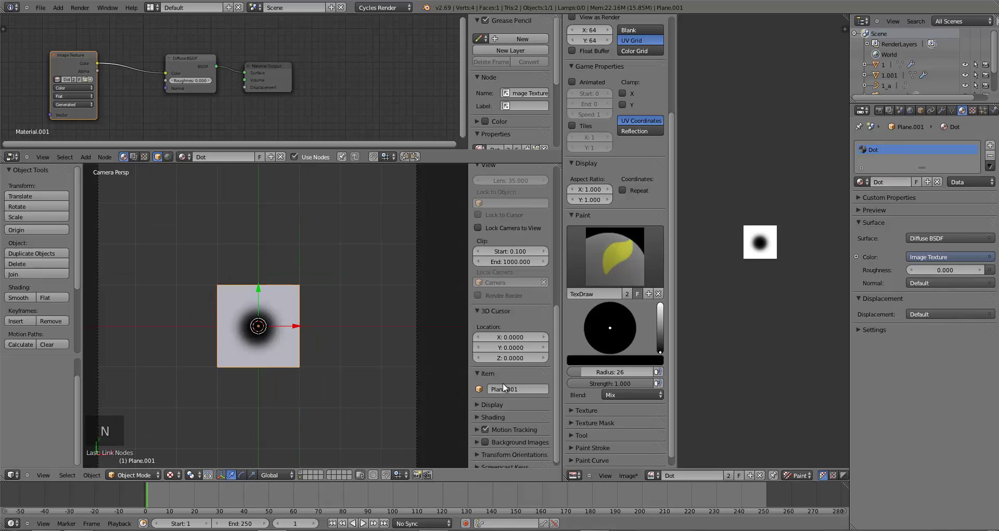
{"action": "left_click", "coordinate": [511, 388]}
{"action": "type", "text": "Dot"}
{"action": "key", "text": "Return"}
{"action": "key", "text": "n"}
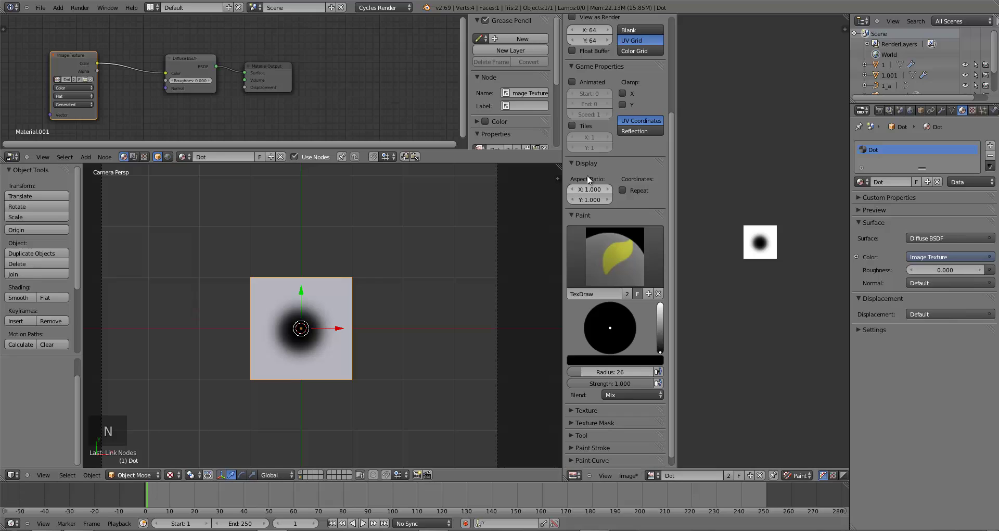
Save the painted dot image as Dot.png in the desktop's Textures folder.
{"action": "scroll", "coordinate": [309, 311], "scroll_direction": "up", "scroll_amount": 1}
{"action": "left_click", "coordinate": [628, 474]}
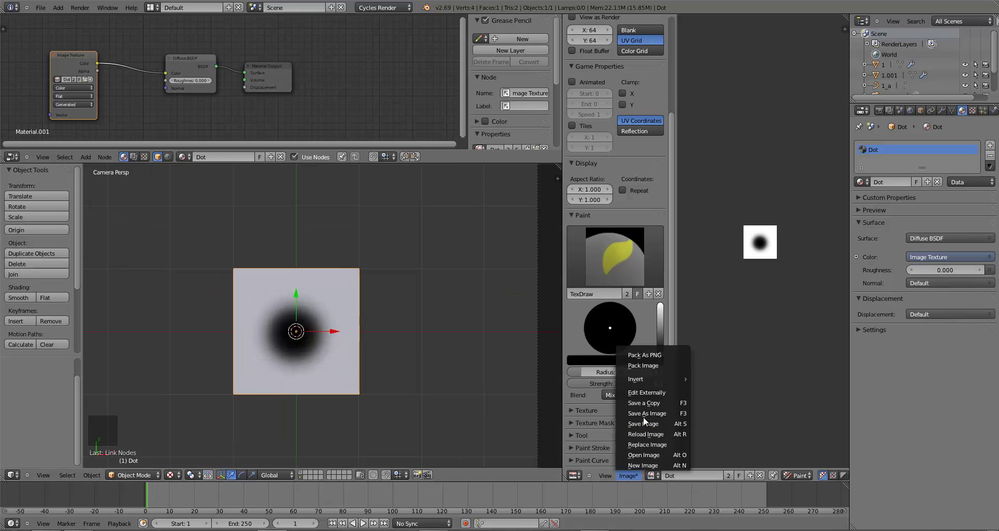
{"action": "left_click", "coordinate": [642, 415]}
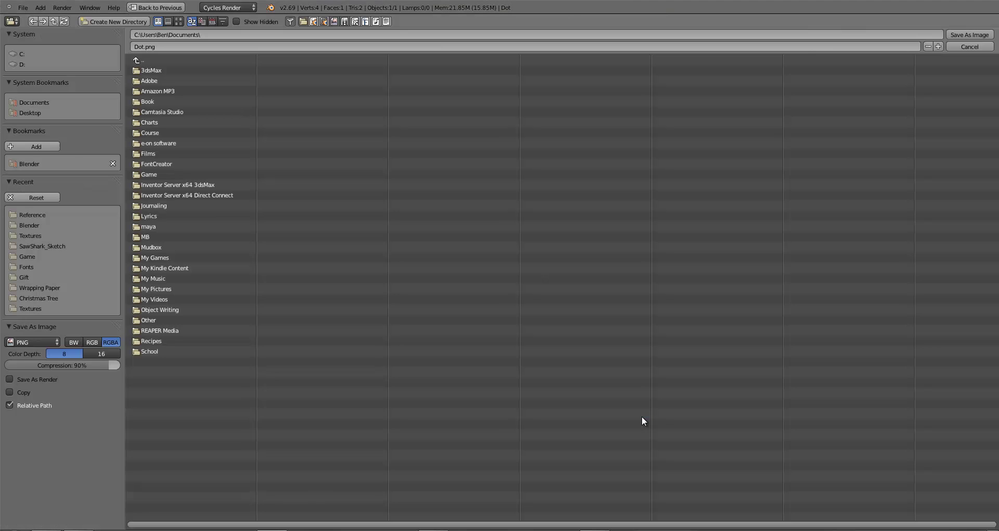
{"action": "left_click", "coordinate": [30, 112]}
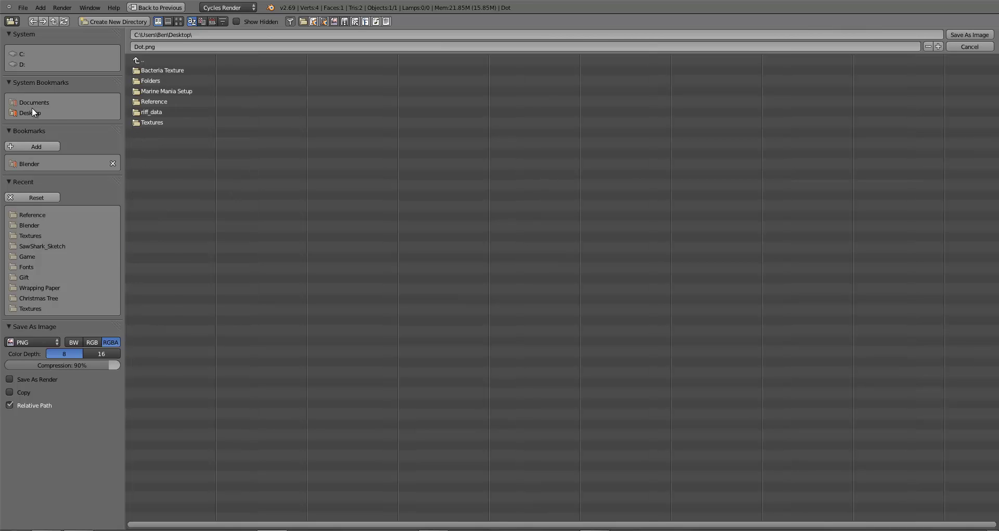
{"action": "left_click", "coordinate": [150, 122]}
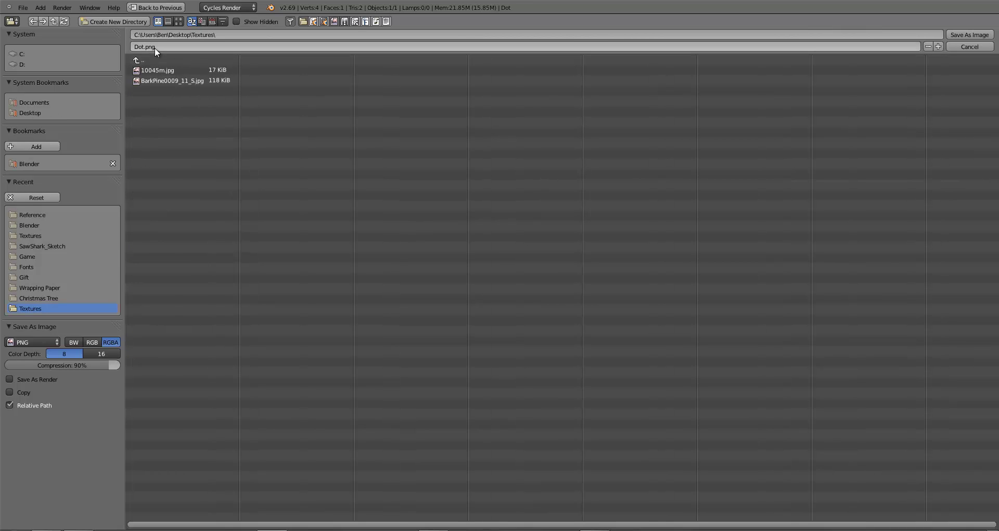
{"action": "key", "text": "Return"}
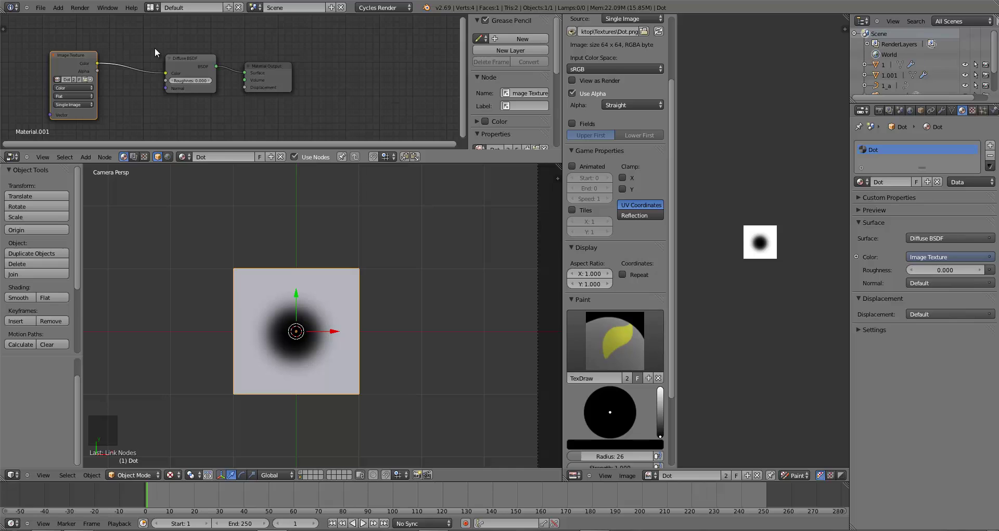
Preview the Dot plane in Rendered viewport shading.
{"action": "left_click_drag", "start_coordinate": [180, 67], "coordinate": [177, 63]}
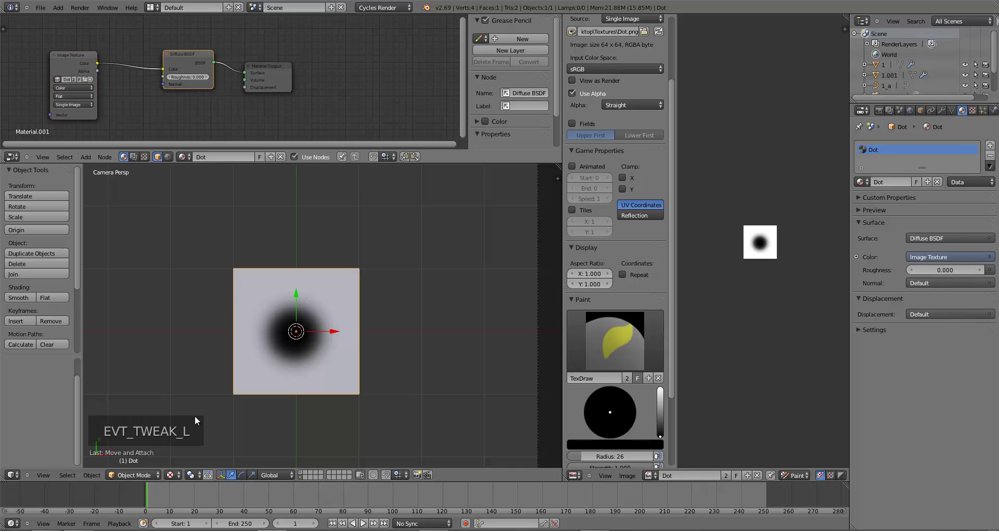
{"action": "left_click", "coordinate": [175, 475]}
{"action": "left_click", "coordinate": [188, 406]}
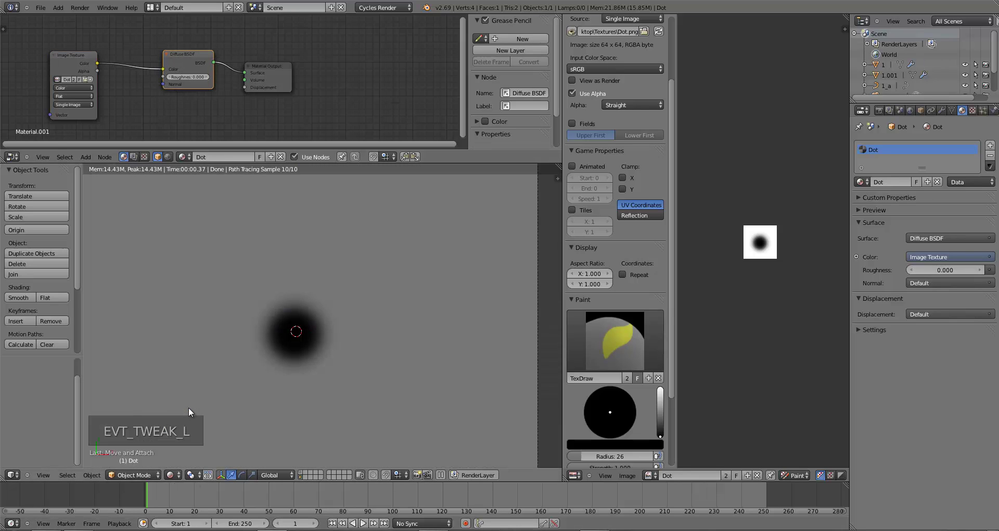
{"action": "left_click_drag", "start_coordinate": [179, 60], "coordinate": [176, 59]}
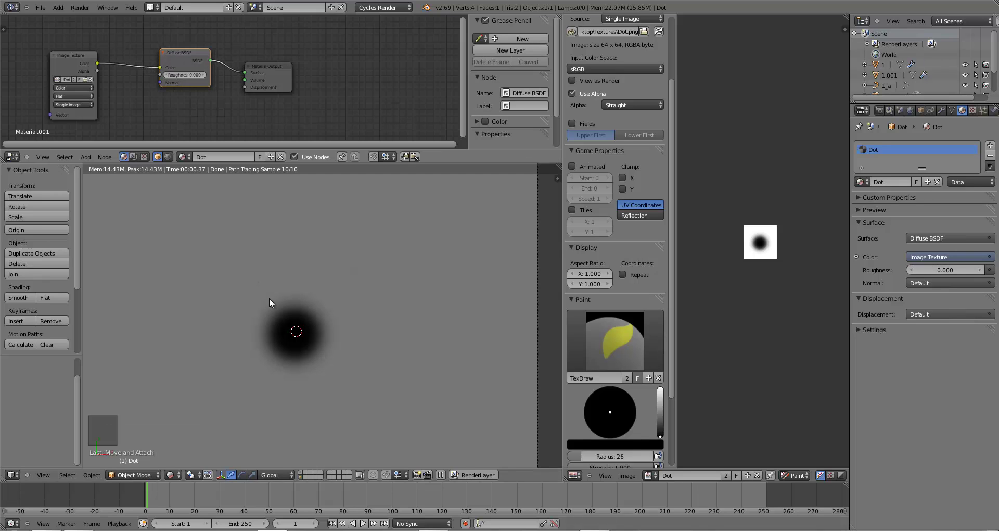
Add a cube and move it about 1.5 units below the Dot plane in the front view.
{"action": "key", "text": "z"}
{"action": "key", "text": "z"}
{"action": "key", "text": "z"}
{"action": "key", "text": "a"}
{"action": "key", "text": "a"}
{"action": "key", "text": "shift+a"}
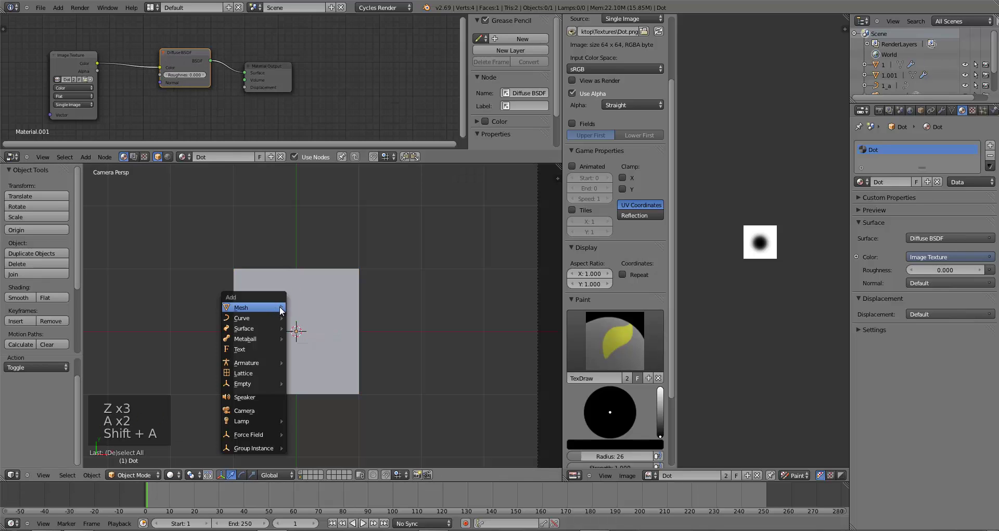
{"action": "mouse_move", "coordinate": [273, 307]}
{"action": "left_click", "coordinate": [302, 314]}
{"action": "key", "text": "KP_1"}
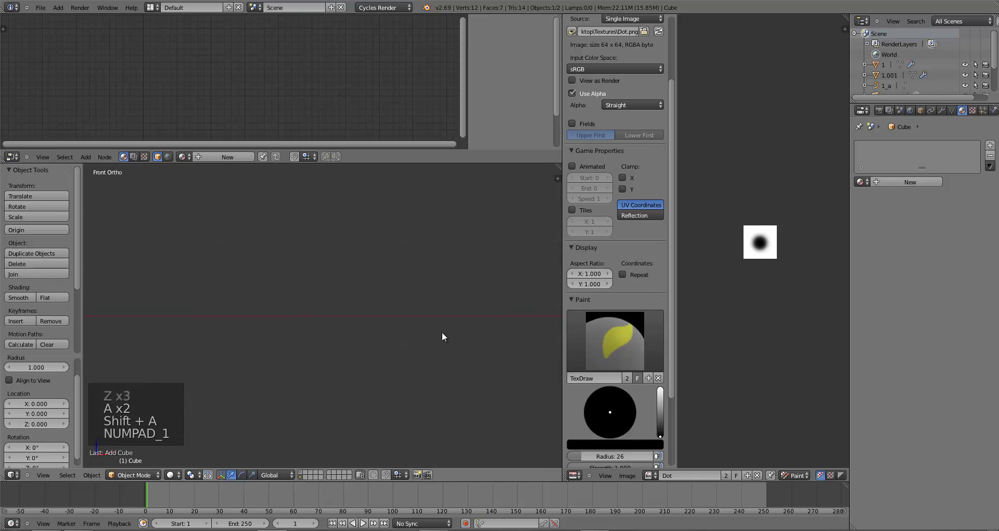
{"action": "key", "text": "z"}
{"action": "key", "text": "g"}
{"action": "left_click", "coordinate": [398, 398]}
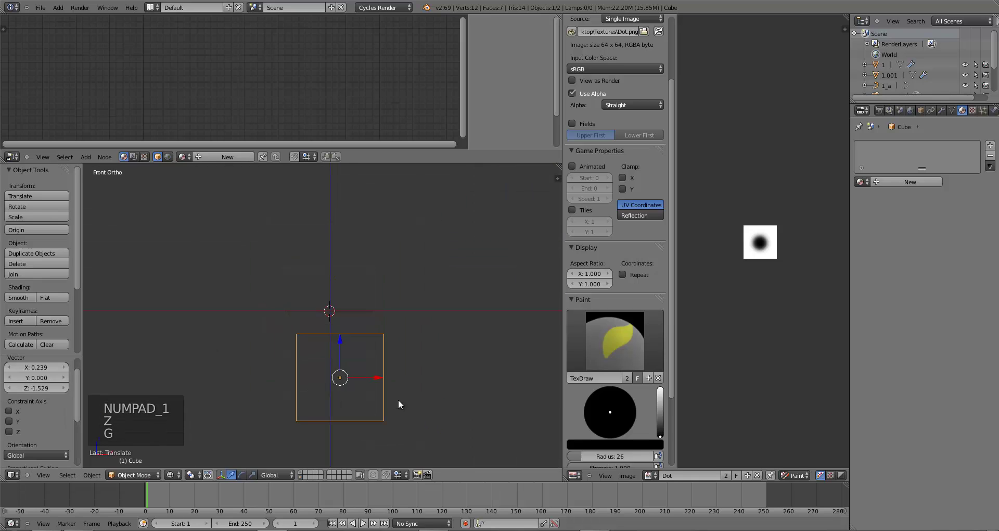
Tilt the cube freely and shift it about 1.2 units along X, leaving it partly beneath the Dot plane in camera view.
{"action": "key", "text": "r"}
{"action": "key", "text": "r"}
{"action": "left_click", "coordinate": [432, 414]}
{"action": "key", "text": "g"}
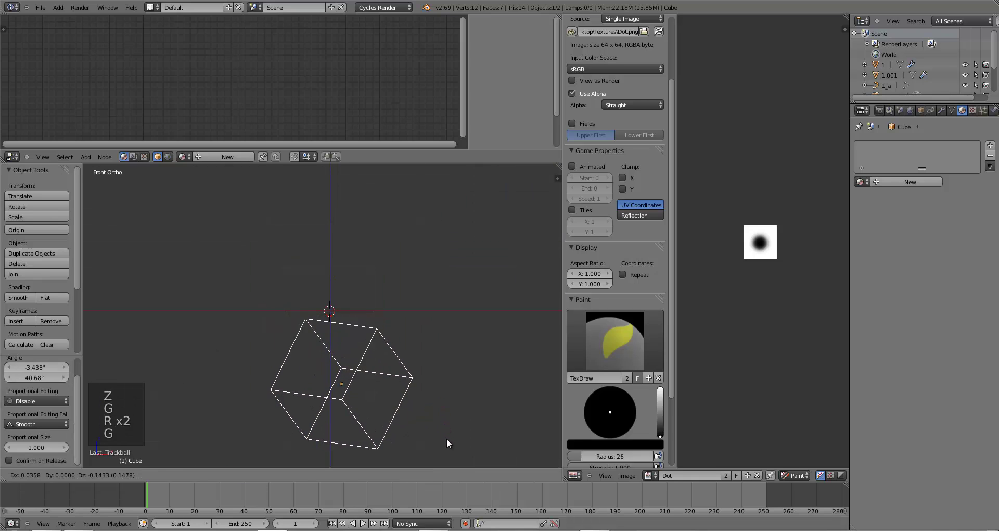
{"action": "left_click", "coordinate": [392, 385]}
{"action": "scroll", "coordinate": [392, 385], "scroll_direction": "down", "scroll_amount": 2}
{"action": "key", "text": "g"}
{"action": "left_click", "coordinate": [418, 404]}
{"action": "key", "text": "KP_0"}
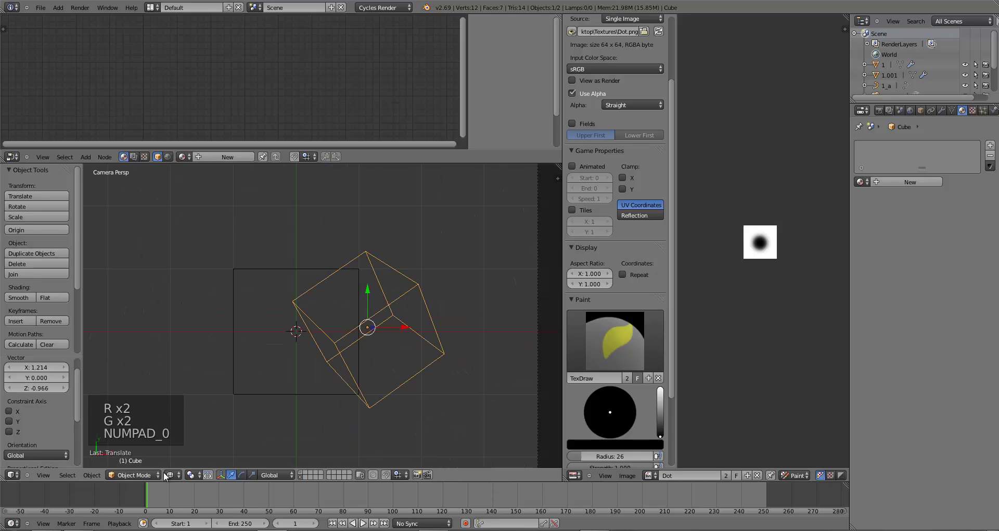
In Rendered shading, disconnect the Image Texture from the Dot plane's Diffuse BSDF and set the diffuse color to black.
{"action": "left_click", "coordinate": [179, 474]}
{"action": "left_click", "coordinate": [179, 404]}
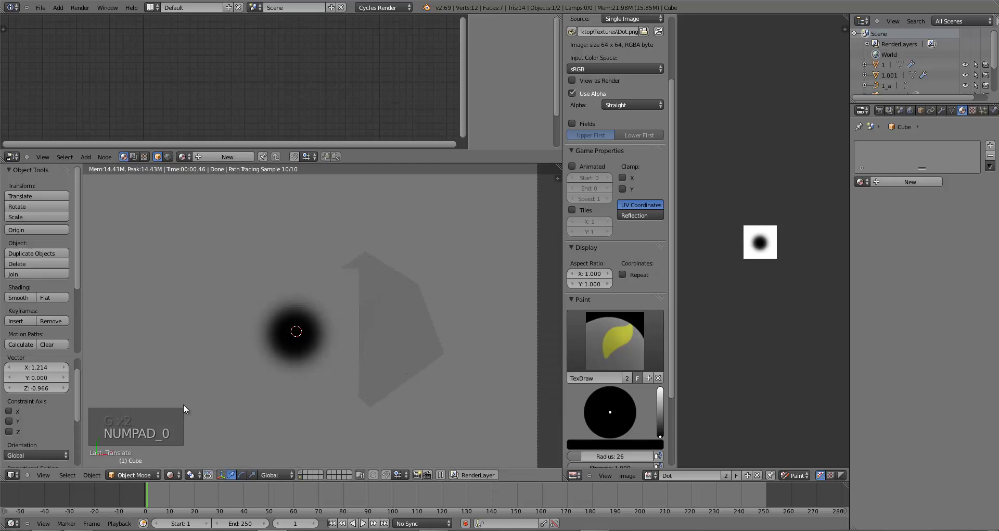
{"action": "right_click", "coordinate": [385, 302]}
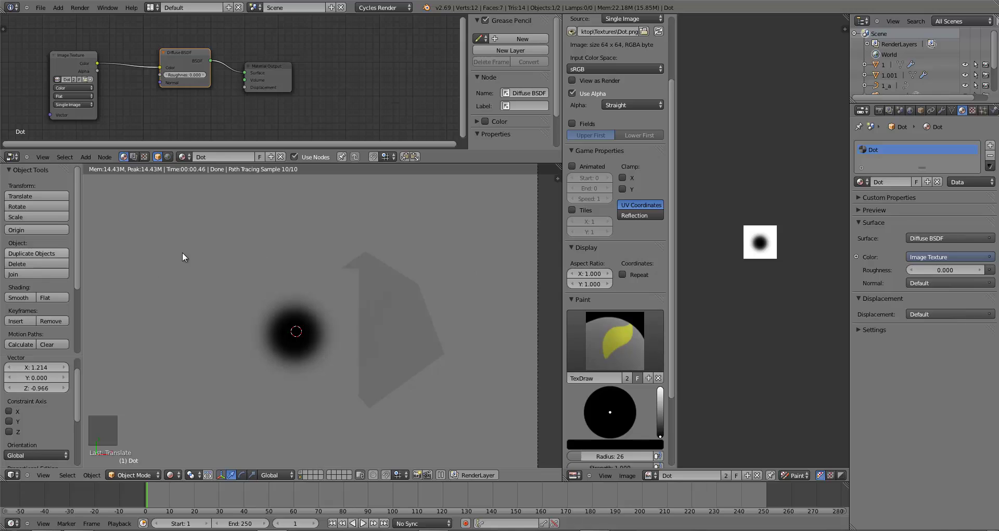
{"action": "left_click_drag", "start_coordinate": [281, 79], "coordinate": [392, 59]}
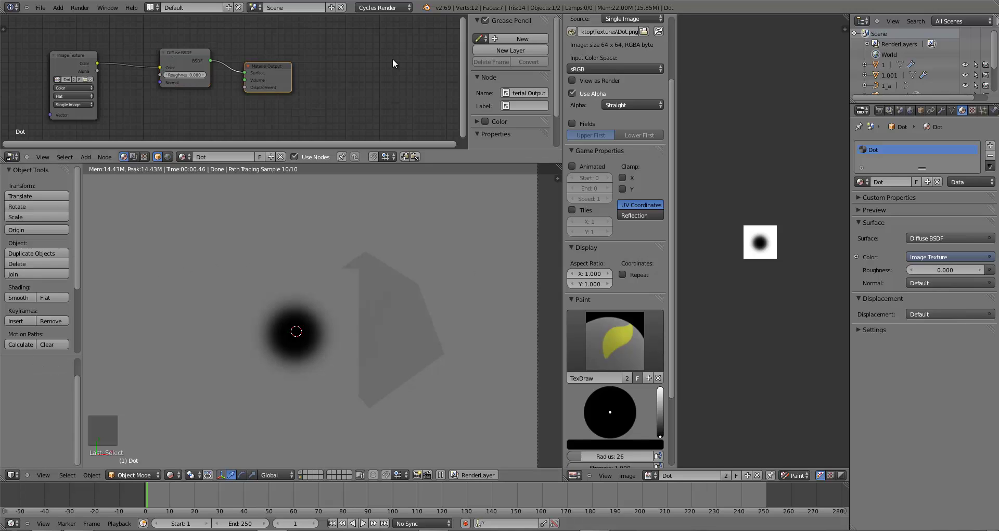
{"action": "mouse_move", "coordinate": [179, 49]}
{"action": "left_mouse_down"}
{"action": "mouse_move", "coordinate": [175, 39]}
{"action": "mouse_move", "coordinate": [161, 45]}
{"action": "left_mouse_up"}
{"action": "left_click", "coordinate": [163, 61]}
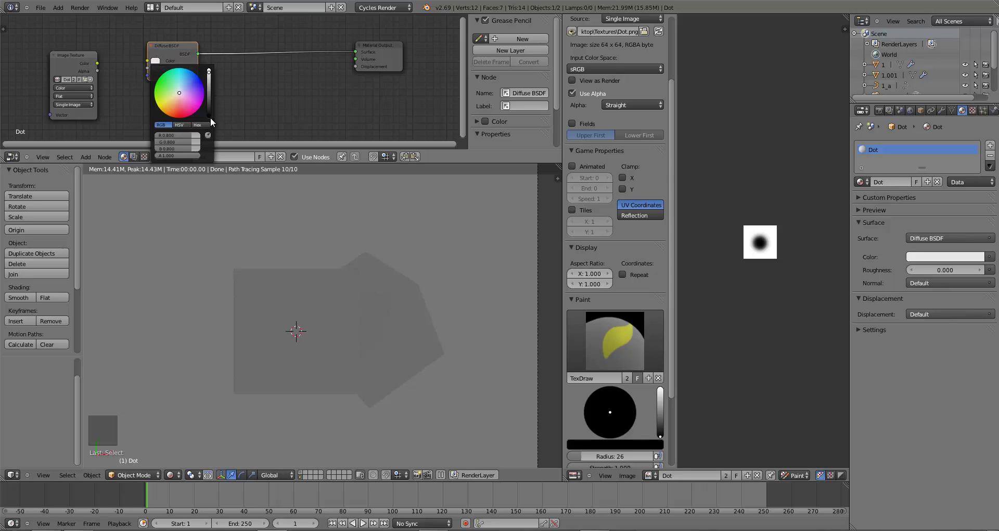
{"action": "left_click_drag", "start_coordinate": [208, 112], "coordinate": [212, 117]}
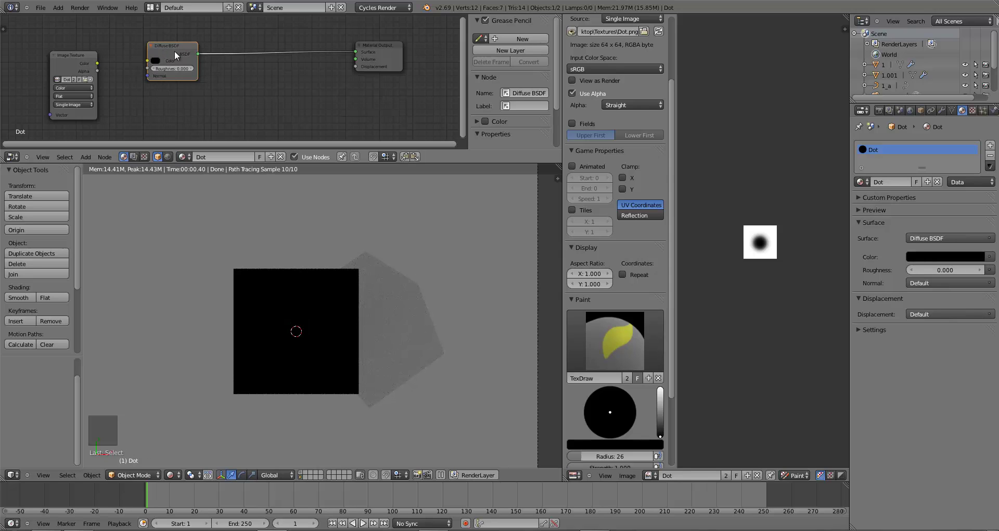
Add a Transparent BSDF node beneath the Diffuse BSDF in the Dot material.
{"action": "left_click_drag", "start_coordinate": [173, 51], "coordinate": [154, 40]}
{"action": "key", "text": "a"}
{"action": "key", "text": "shift+a"}
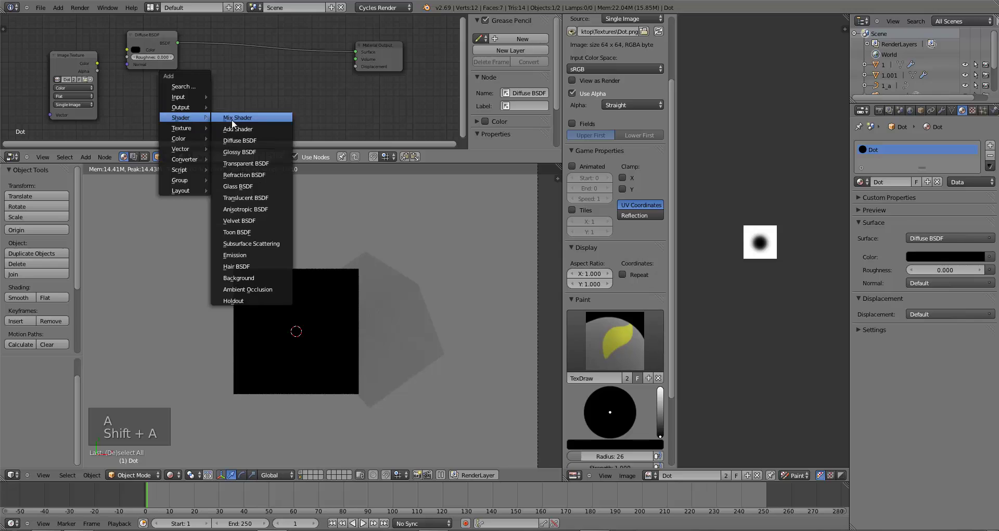
{"action": "left_click", "coordinate": [237, 162]}
{"action": "left_click", "coordinate": [143, 83]}
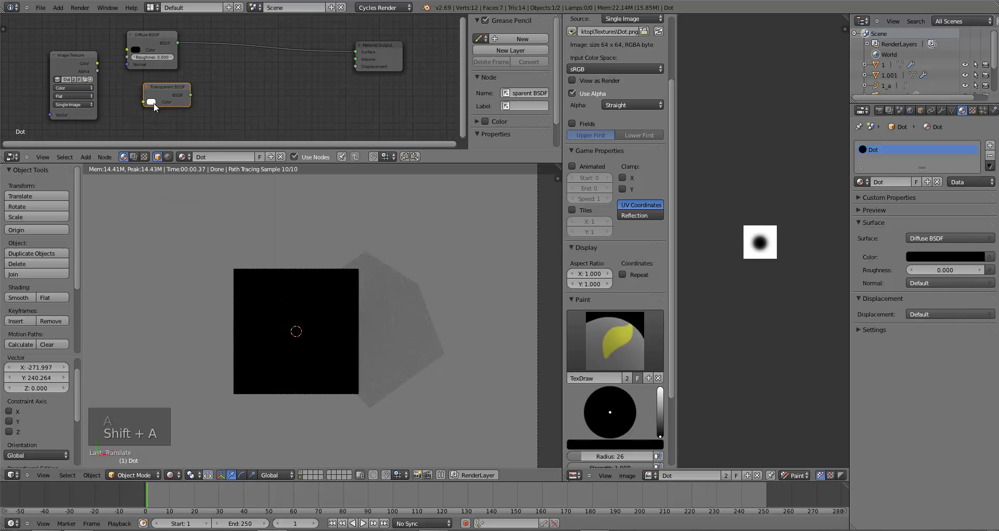
{"action": "left_click", "coordinate": [152, 101]}
Mix the Diffuse and Transparent shaders with a Mix Shader feeding the Material Output, using the dot image's color as its factor.
{"action": "key", "text": "shift+a"}
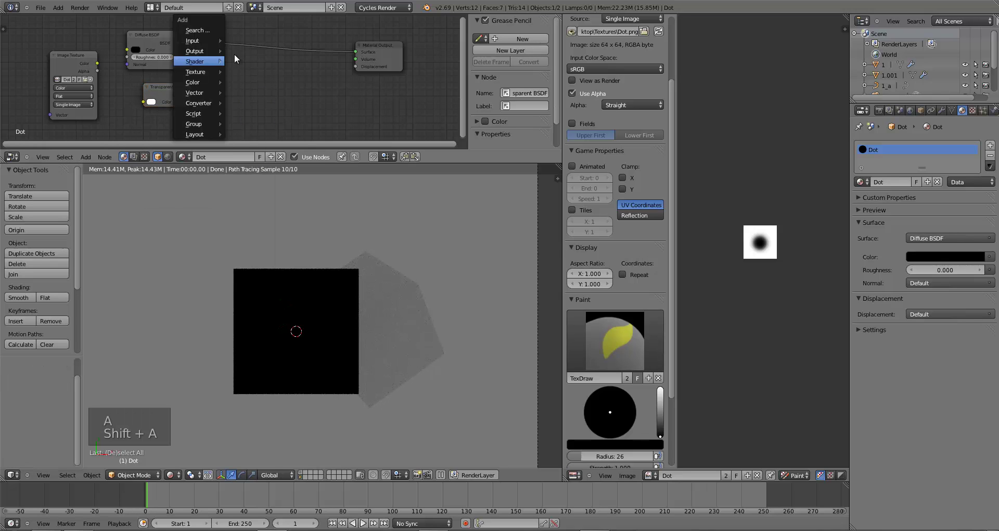
{"action": "left_click", "coordinate": [250, 60]}
{"action": "left_click", "coordinate": [223, 36]}
{"action": "left_click_drag", "start_coordinate": [190, 96], "coordinate": [223, 68]}
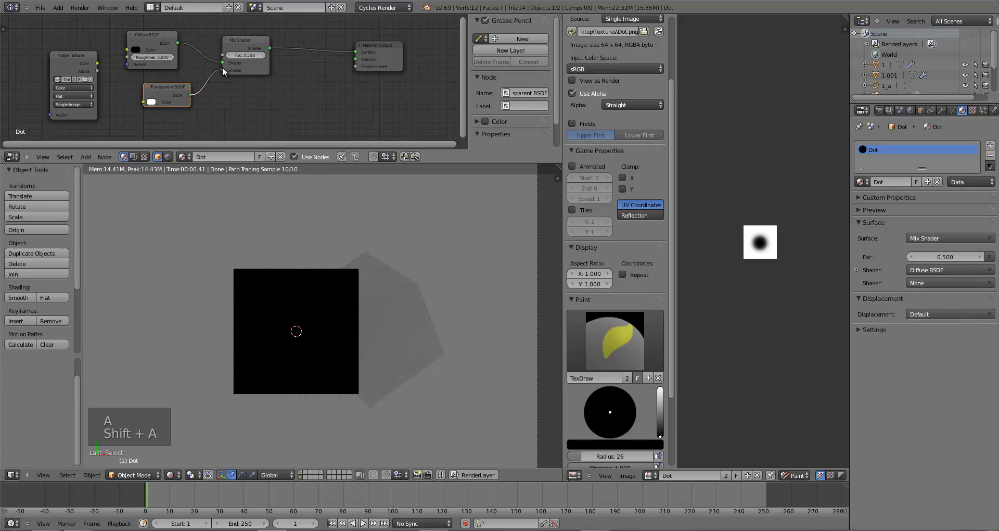
{"action": "left_click_drag", "start_coordinate": [97, 63], "coordinate": [222, 55]}
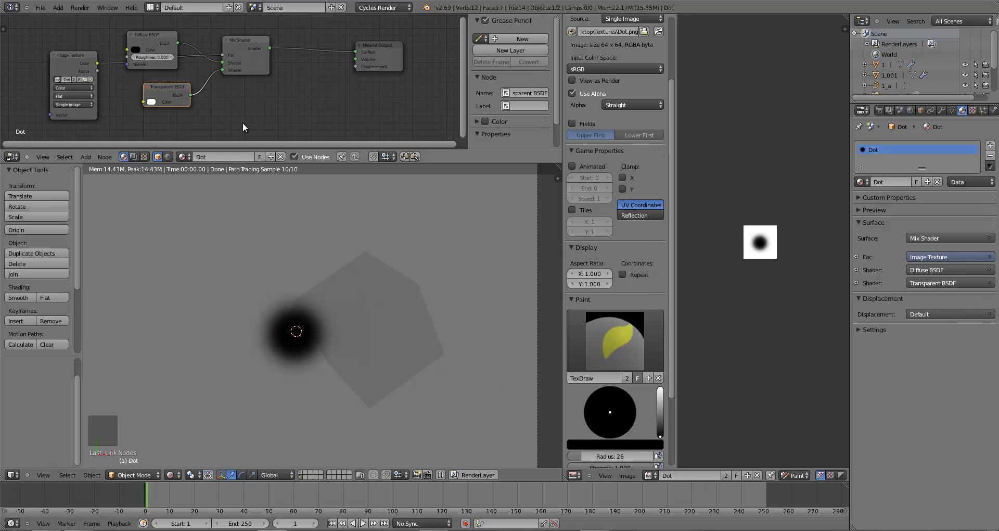
Delete the test cube behind the Dot plane.
{"action": "key", "text": "a"}
{"action": "key", "text": "x"}
{"action": "left_click", "coordinate": [408, 330]}
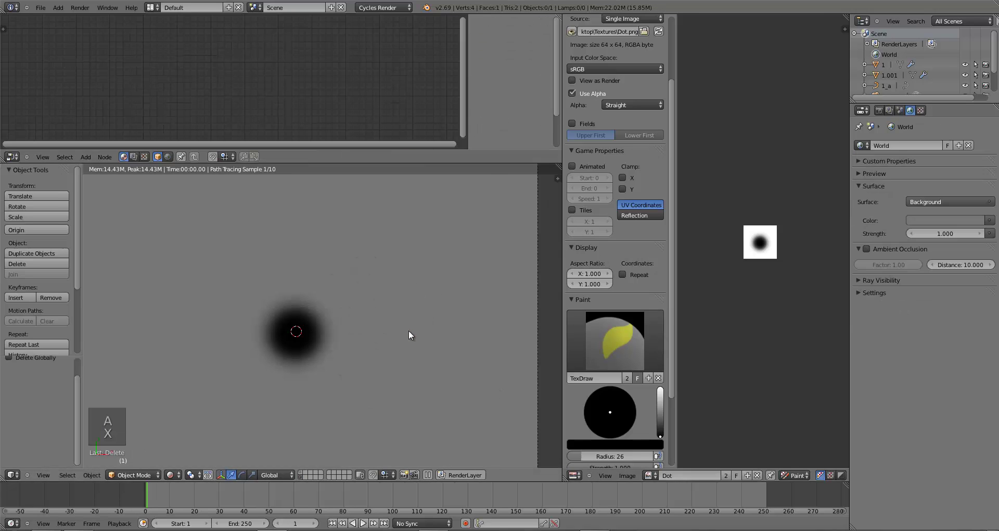
Show the first scene layer in wireframe and select the bacteria strand's outer casing.
{"action": "key", "text": "z"}
{"action": "key", "text": "z"}
{"action": "key", "text": "z"}
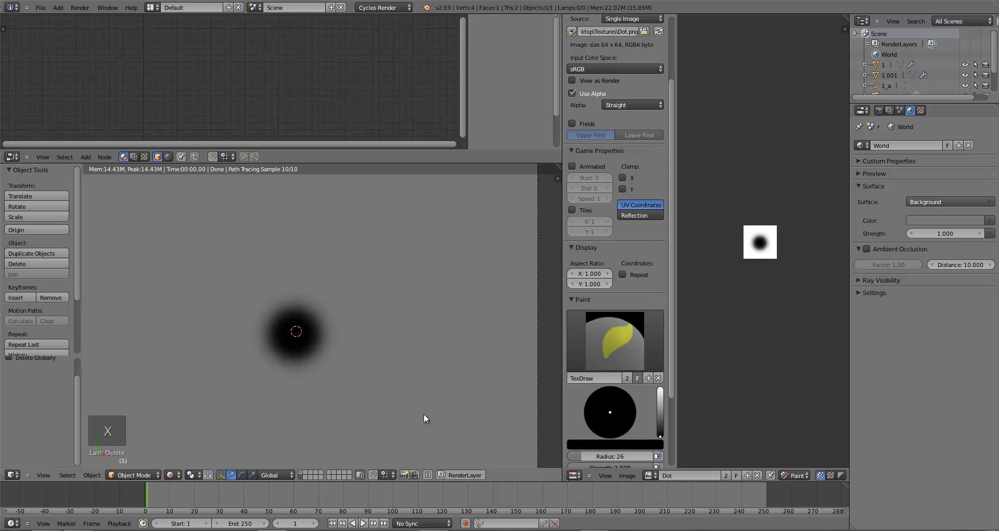
{"action": "left_click", "coordinate": [304, 472]}
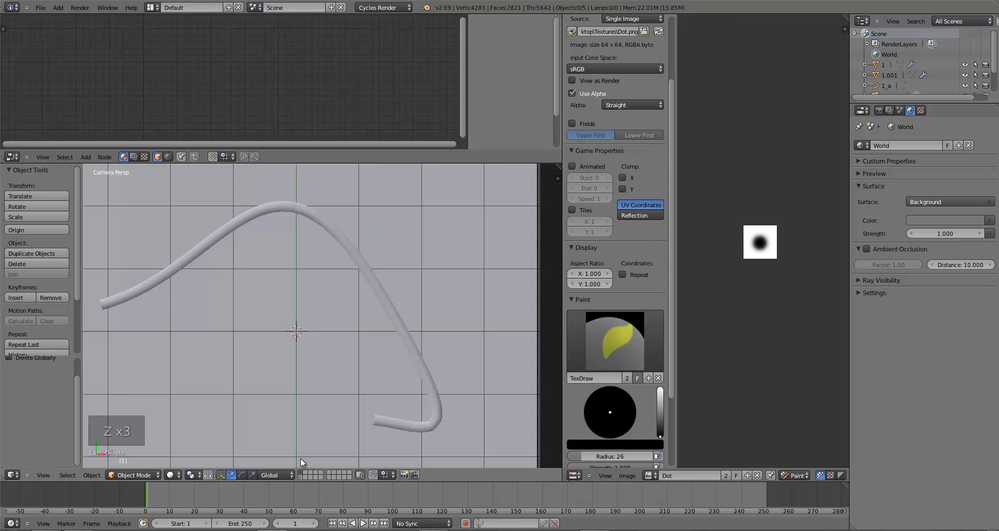
{"action": "key", "text": "z"}
{"action": "right_click", "coordinate": [205, 240]}
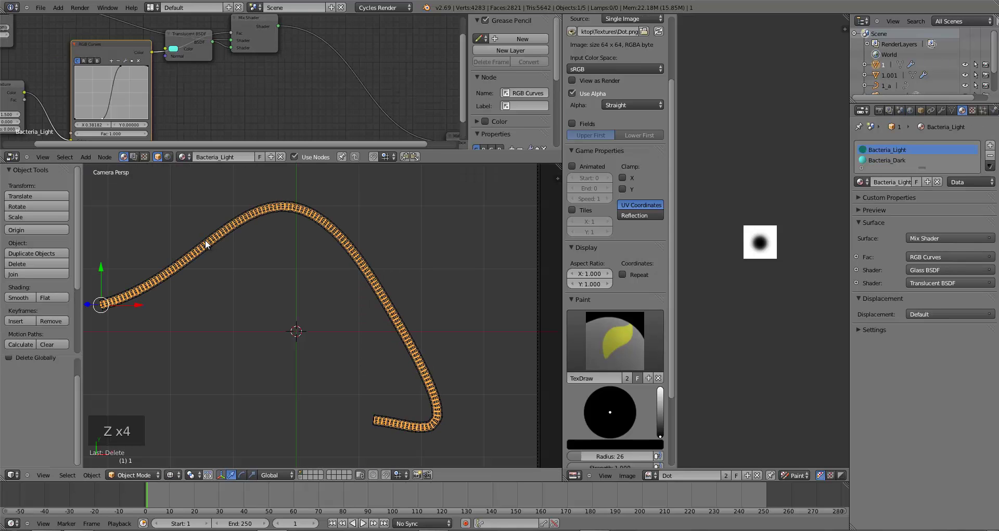
{"action": "right_click", "coordinate": [208, 228]}
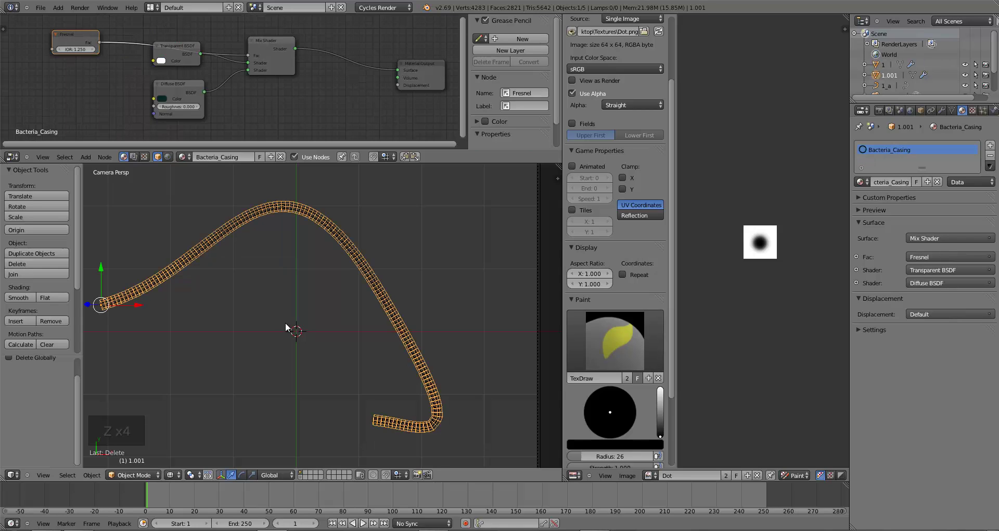
Enlarge the 3D viewport by merging the node editor and image editor areas into it.
{"action": "scroll", "coordinate": [285, 322], "scroll_direction": "down", "scroll_amount": 1}
{"action": "key", "text": "z"}
{"action": "key", "text": "z"}
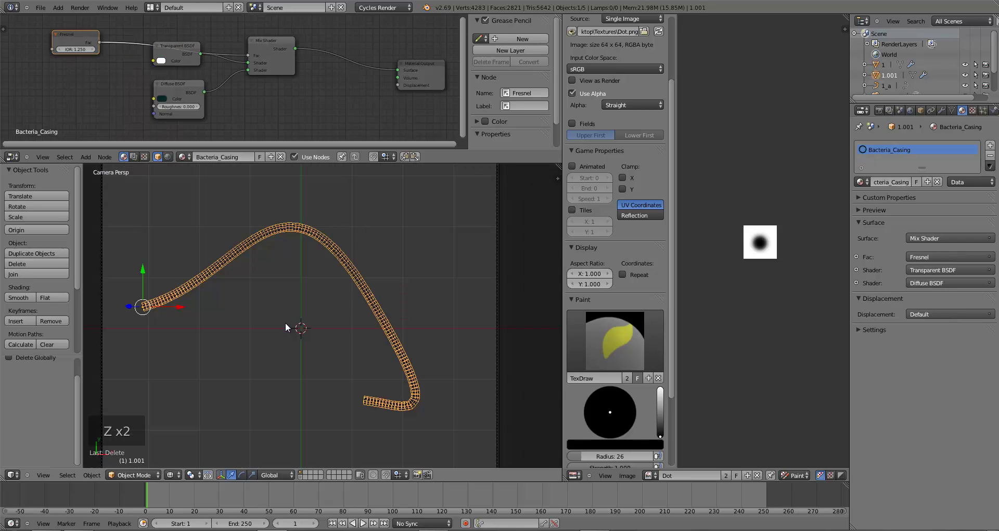
{"action": "mouse_move", "coordinate": [285, 323]}
{"action": "middle_mouse_down", "text": "shift"}
{"action": "mouse_move", "coordinate": [297, 336]}
{"action": "mouse_move", "coordinate": [300, 315]}
{"action": "middle_mouse_up", "text": "shift"}
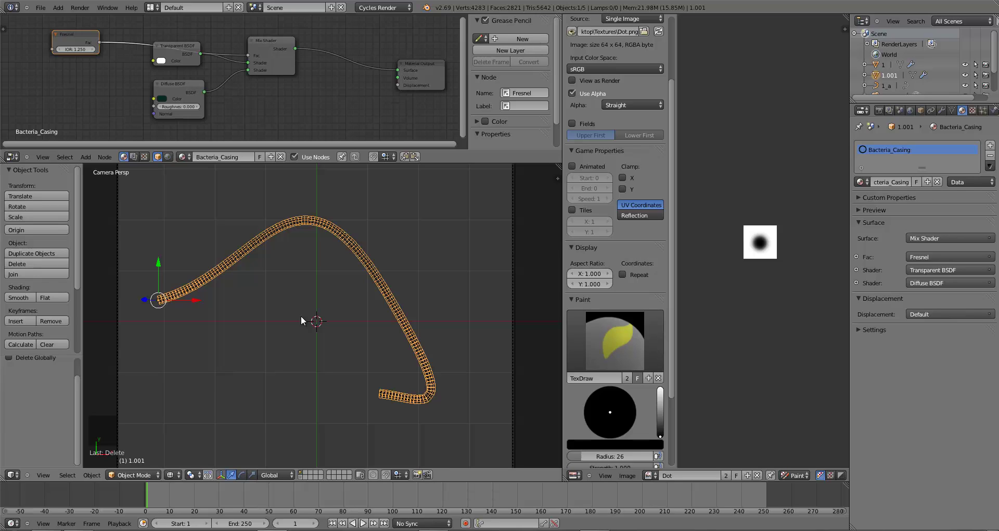
{"action": "key", "text": "z"}
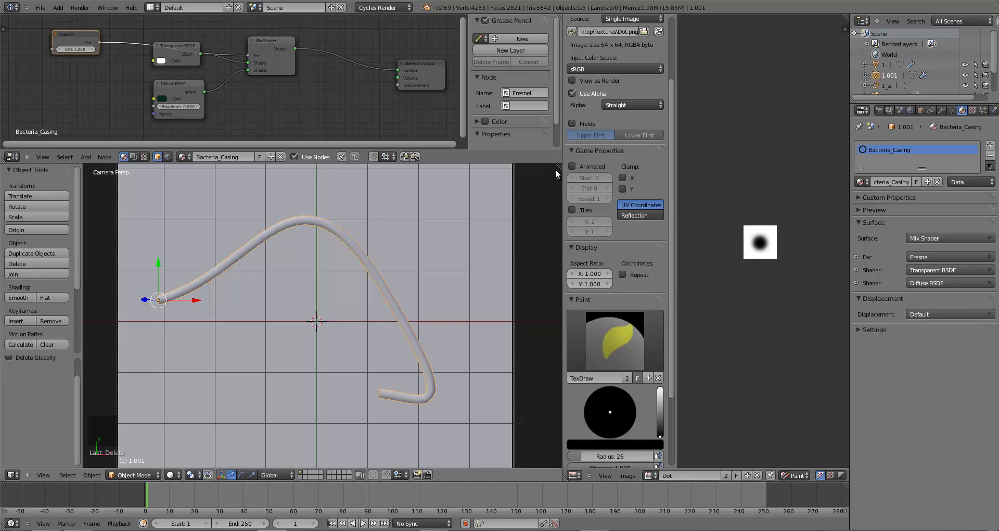
{"action": "left_click_drag", "start_coordinate": [548, 139], "coordinate": [548, 94]}
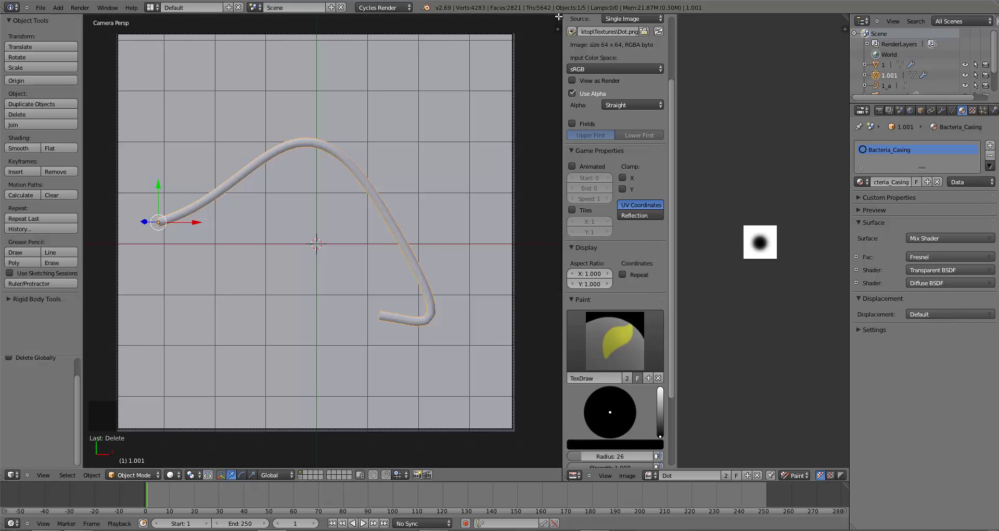
{"action": "left_click_drag", "start_coordinate": [558, 20], "coordinate": [624, 192]}
{"action": "scroll", "coordinate": [432, 286], "scroll_direction": "down", "scroll_amount": 6}
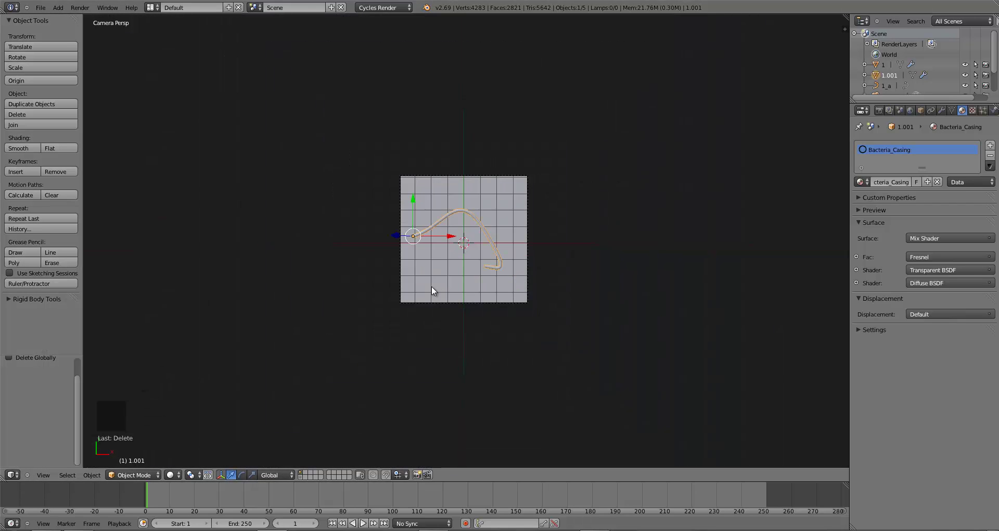
Select the remaining bacteria strand parts along with the casing and move them all to the second layer.
{"action": "scroll", "coordinate": [448, 248], "scroll_direction": "up", "scroll_amount": 2}
{"action": "key", "text": "z"}
{"action": "scroll", "coordinate": [395, 174], "scroll_direction": "up", "scroll_amount": 2}
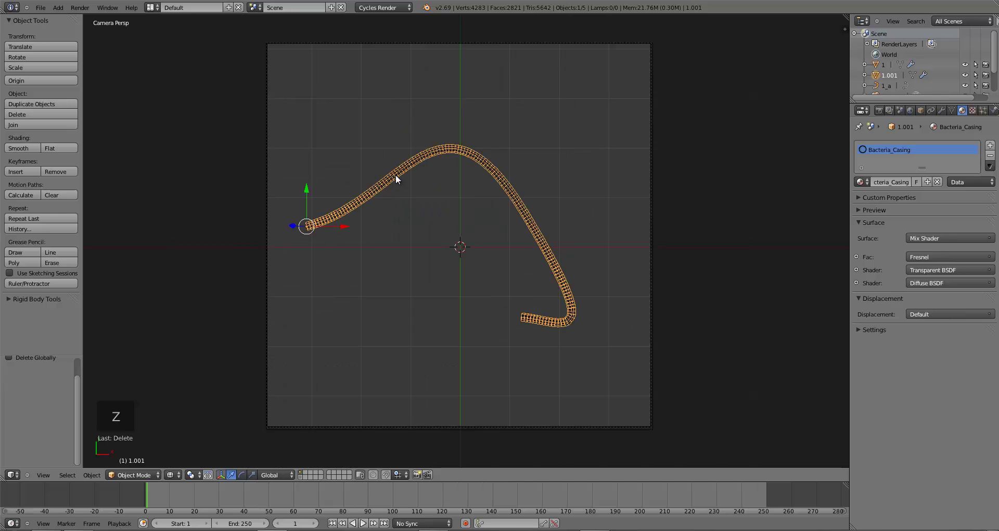
{"action": "right_click", "coordinate": [395, 168], "text": "shift"}
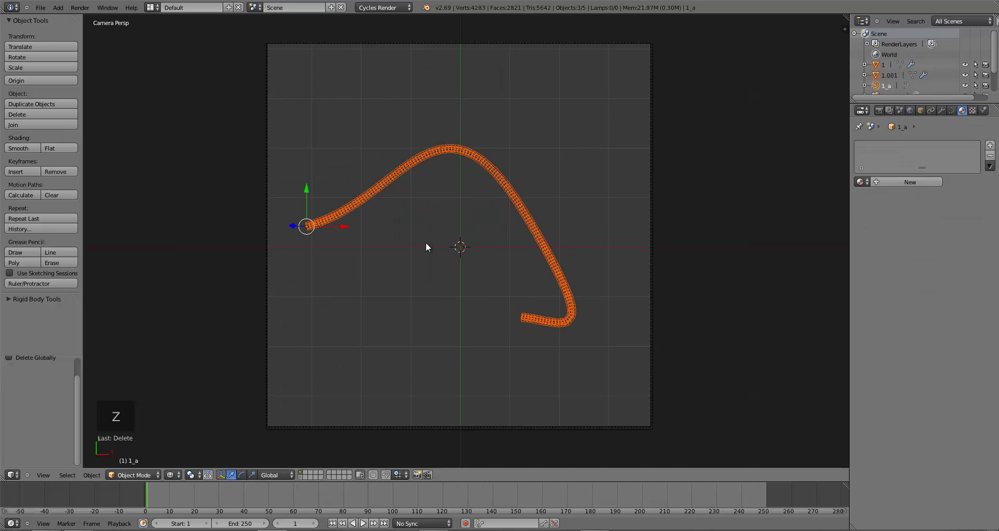
{"action": "key", "text": "z"}
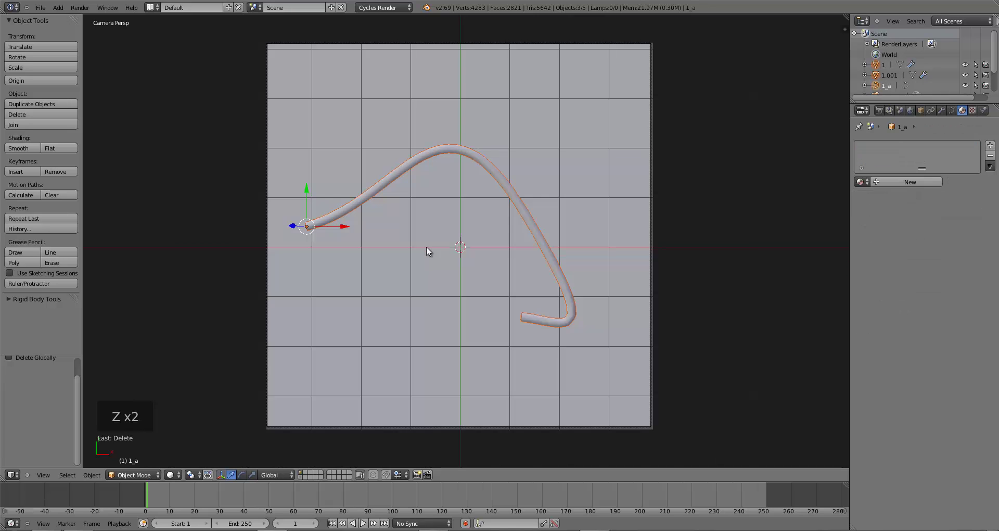
{"action": "key", "text": "z"}
{"action": "key", "text": "z"}
{"action": "key", "text": "m"}
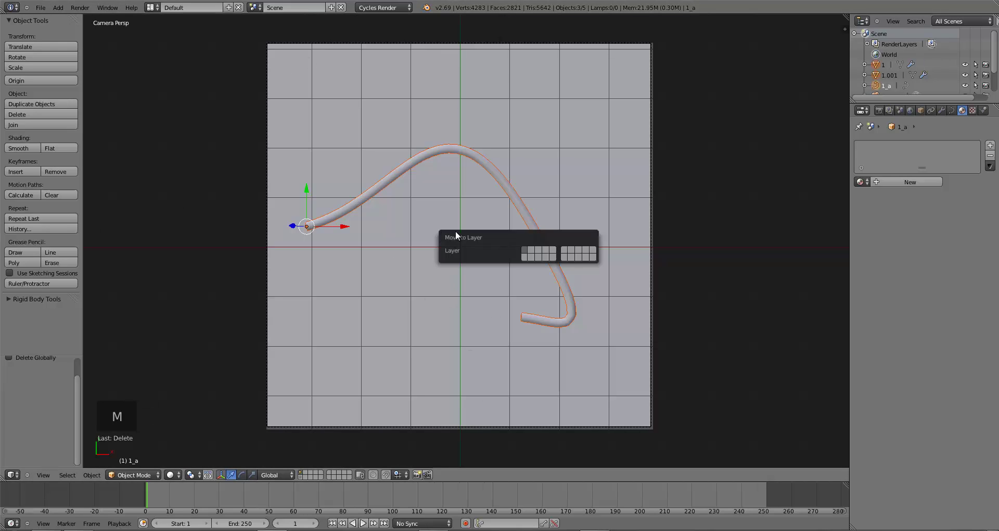
{"action": "left_click", "coordinate": [532, 248]}
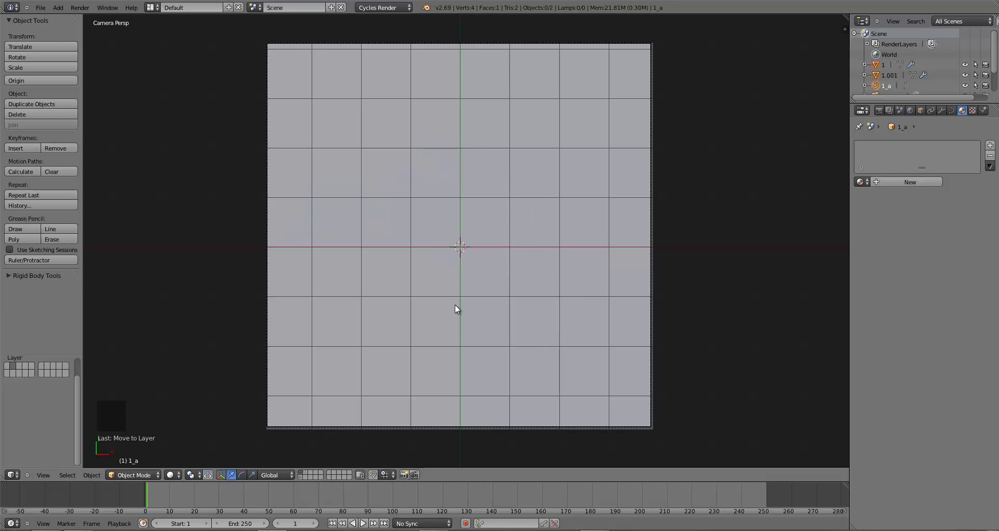
Add a plane, scale it by about 3.9, and shift it to line up with the camera frame.
{"action": "scroll", "coordinate": [456, 309], "scroll_direction": "up", "scroll_amount": 4}
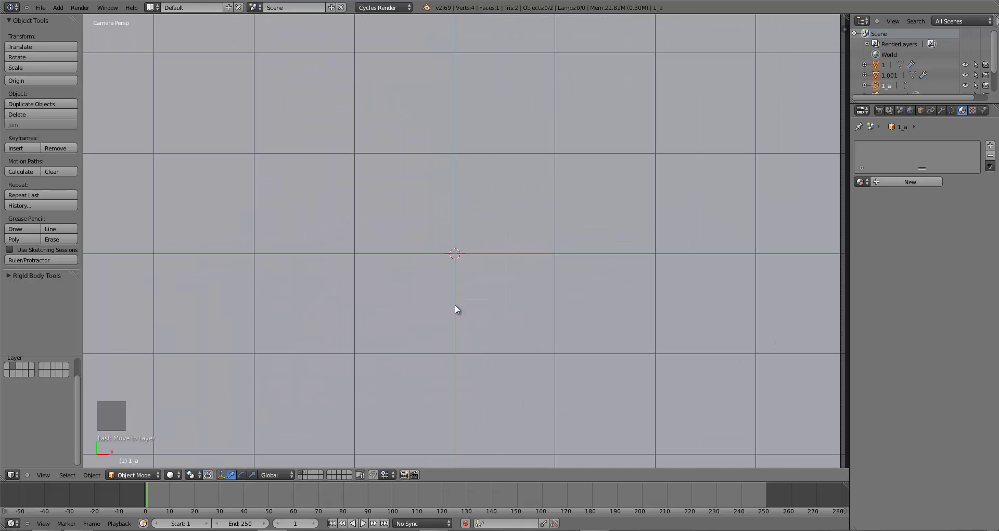
{"action": "scroll", "coordinate": [457, 299], "scroll_direction": "down", "scroll_amount": 1}
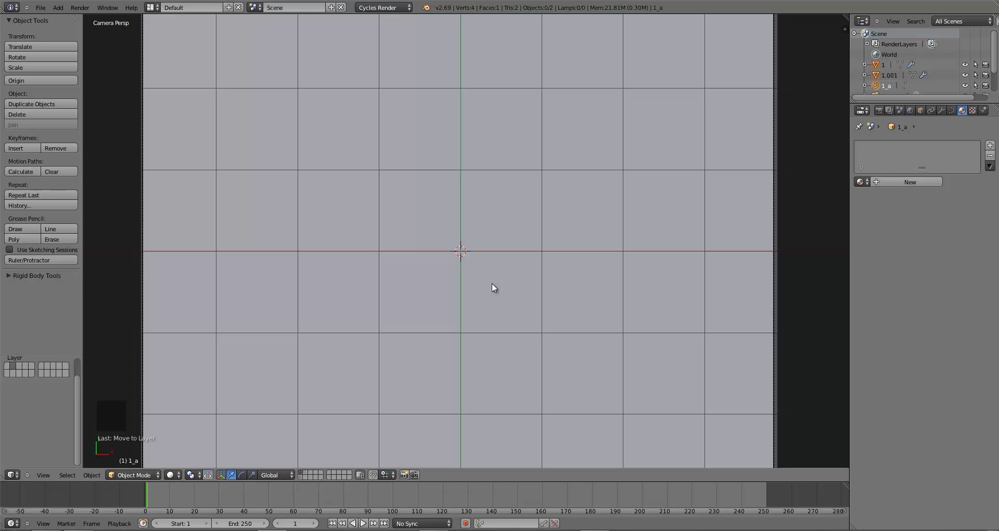
{"action": "scroll", "coordinate": [492, 282], "scroll_direction": "down", "scroll_amount": 3}
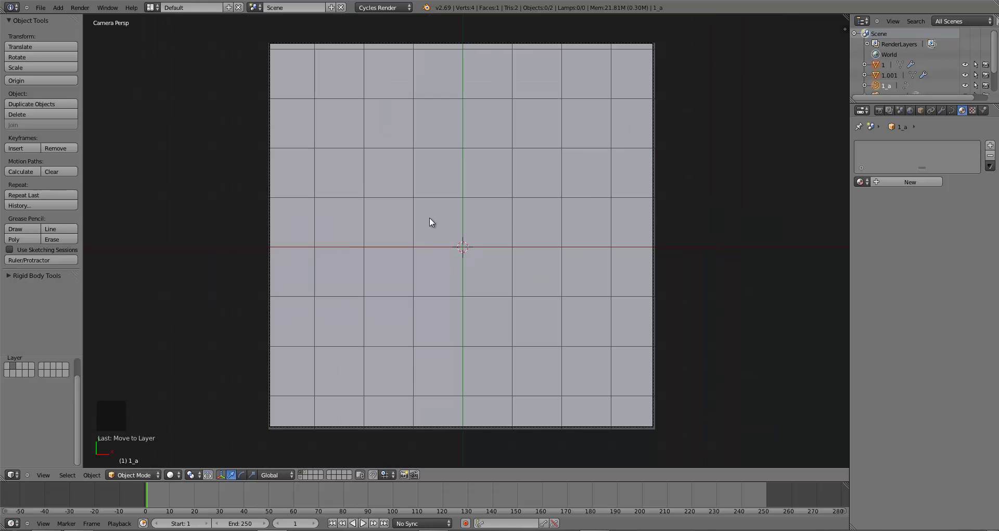
{"action": "key", "text": "shift+a"}
{"action": "mouse_move", "coordinate": [430, 217]}
{"action": "left_click", "coordinate": [471, 219]}
{"action": "key", "text": "s"}
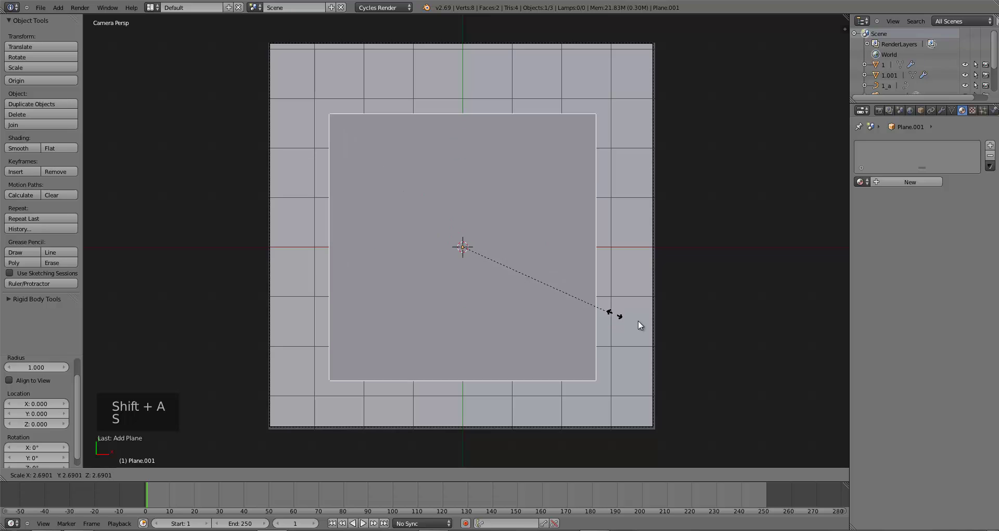
{"action": "left_click", "coordinate": [683, 322]}
{"action": "key", "text": "g"}
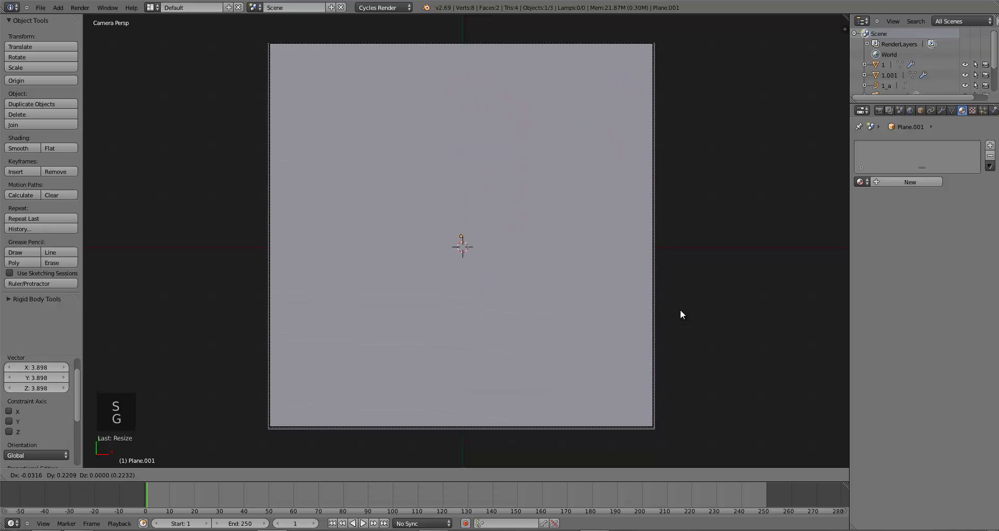
{"action": "left_click", "coordinate": [679, 308]}
{"action": "key", "text": "g"}
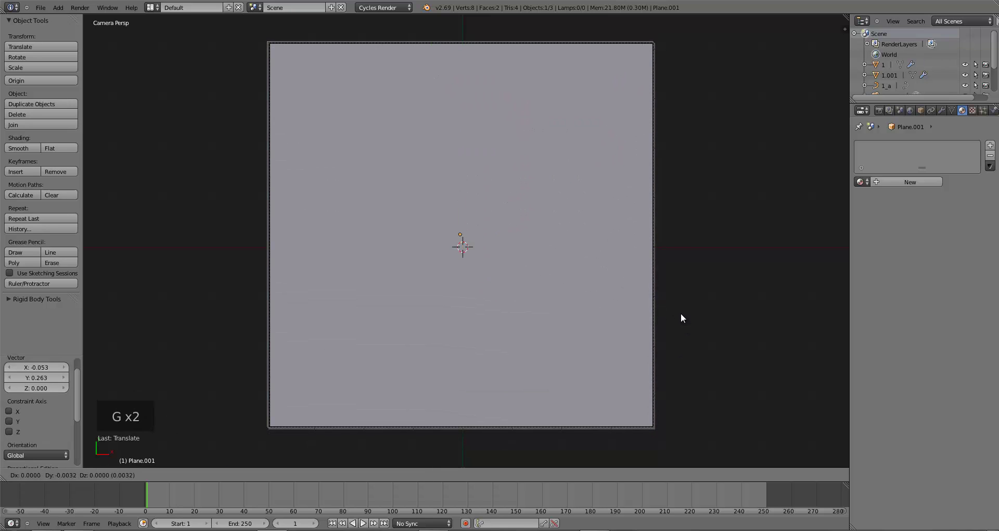
{"action": "left_click", "coordinate": [682, 315]}
{"action": "key", "text": "g"}
{"action": "left_click", "coordinate": [685, 316]}
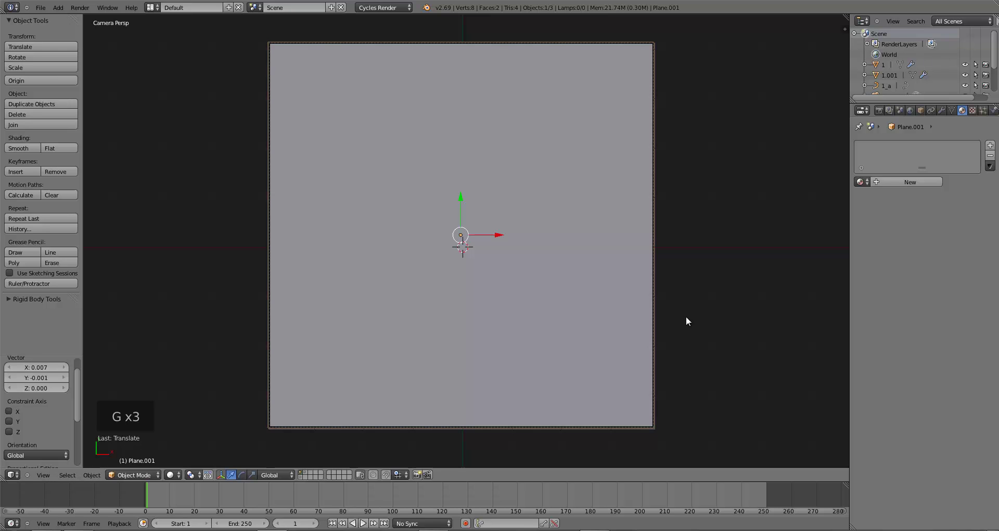
Lower the new plane about 2.84 units along Z in front view, just above the larger existing plane.
{"action": "key", "text": "KP_1"}
{"action": "scroll", "coordinate": [672, 321], "scroll_direction": "down", "scroll_amount": 3}
{"action": "key", "text": "z"}
{"action": "key", "text": "g"}
{"action": "key", "text": "z"}
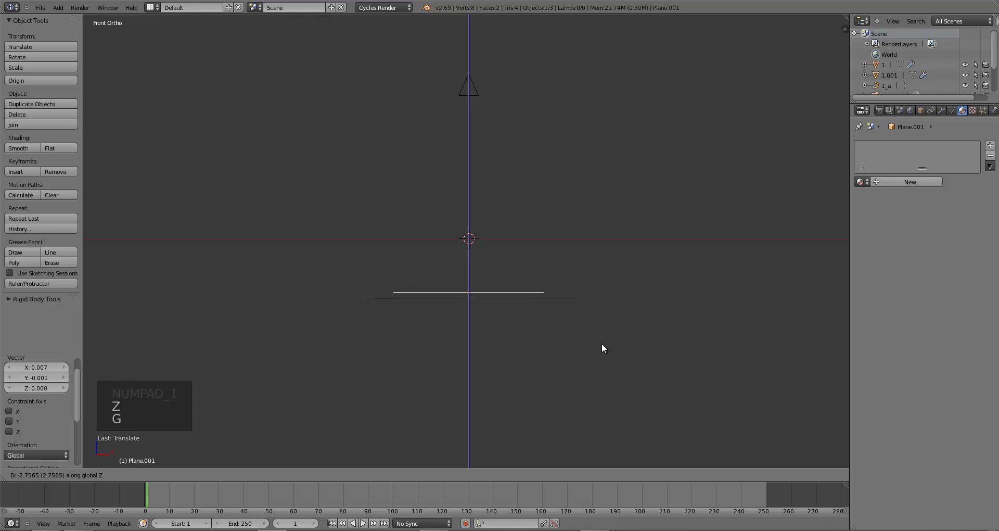
{"action": "left_click", "coordinate": [604, 350]}
Scale the lowered plane by about 1.36 in camera view so it slightly overlaps the frame, with solid shading on.
{"action": "key", "text": "KP_0"}
{"action": "key", "text": "s"}
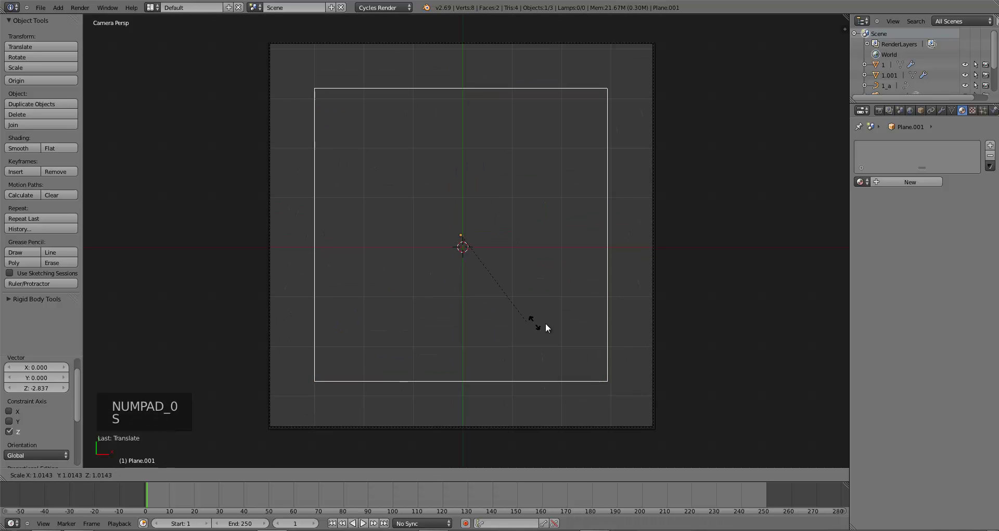
{"action": "key", "text": "z"}
{"action": "left_click", "coordinate": [567, 331]}
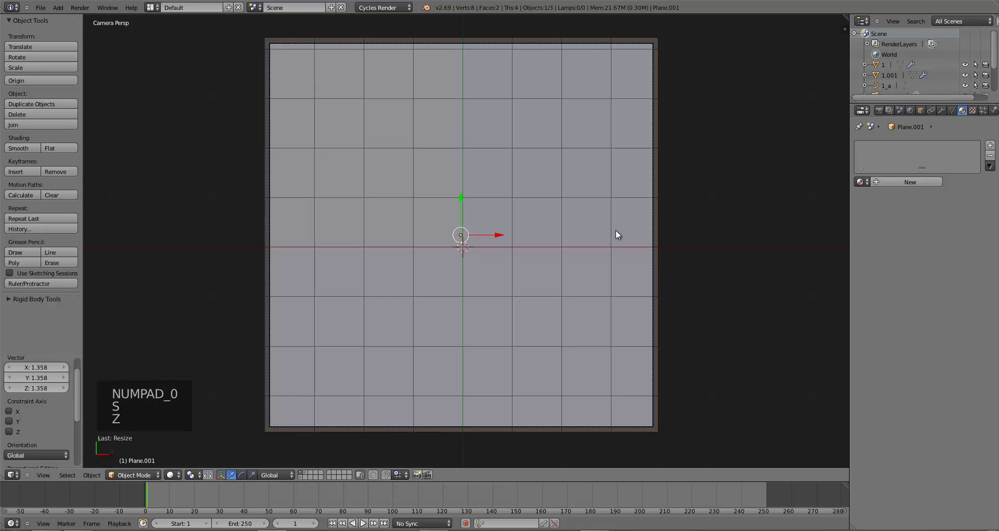
Create a new material on the plane and name it Backdrop.
{"action": "left_click", "coordinate": [897, 181]}
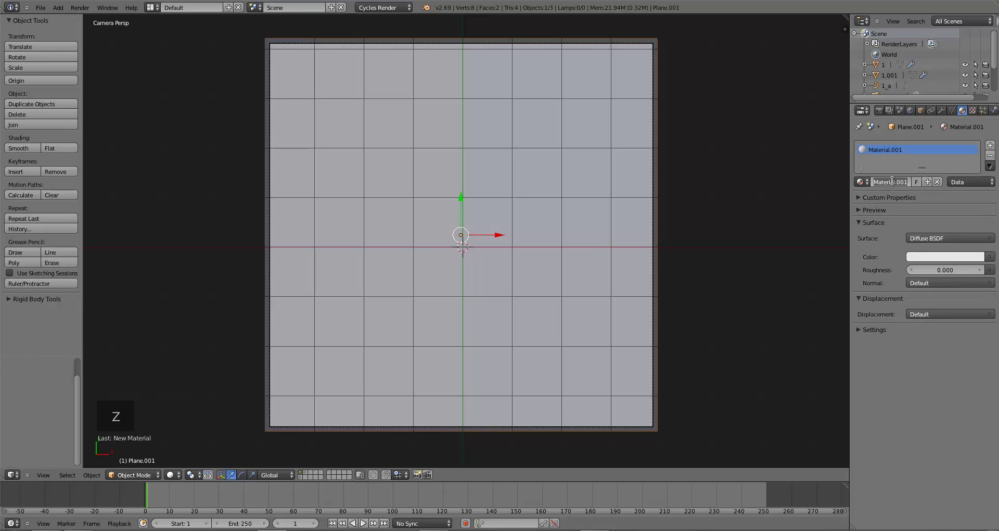
{"action": "left_click", "coordinate": [892, 181]}
{"action": "type", "text": "Backdrop"}
{"action": "key", "text": "Return"}
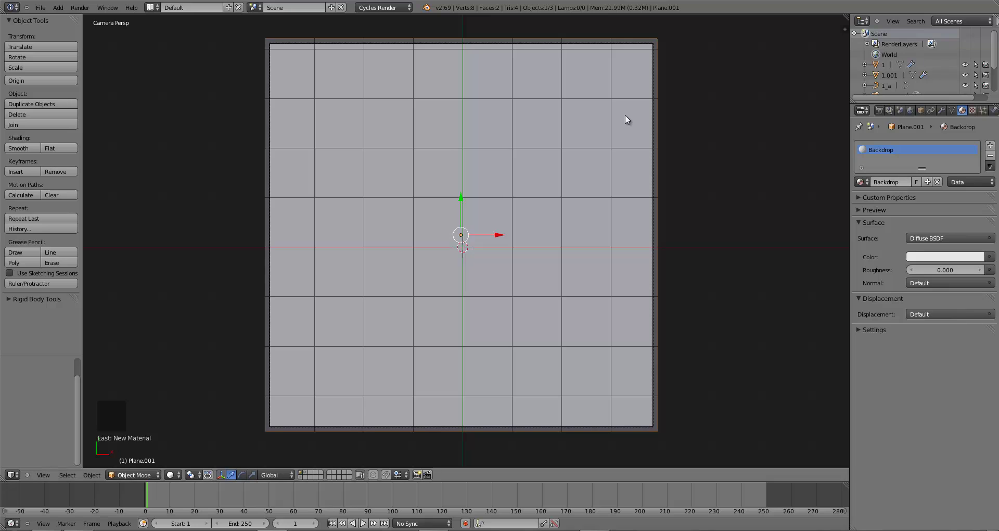
Split the 3D viewport vertically and turn the second area into a UV/Image Editor.
{"action": "left_click_drag", "start_coordinate": [851, 20], "coordinate": [494, 249]}
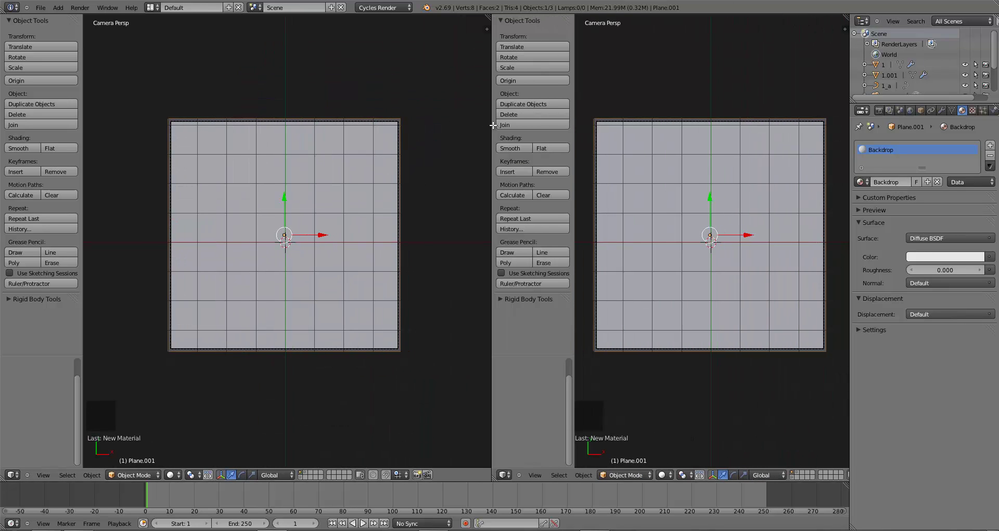
{"action": "left_click", "coordinate": [510, 475]}
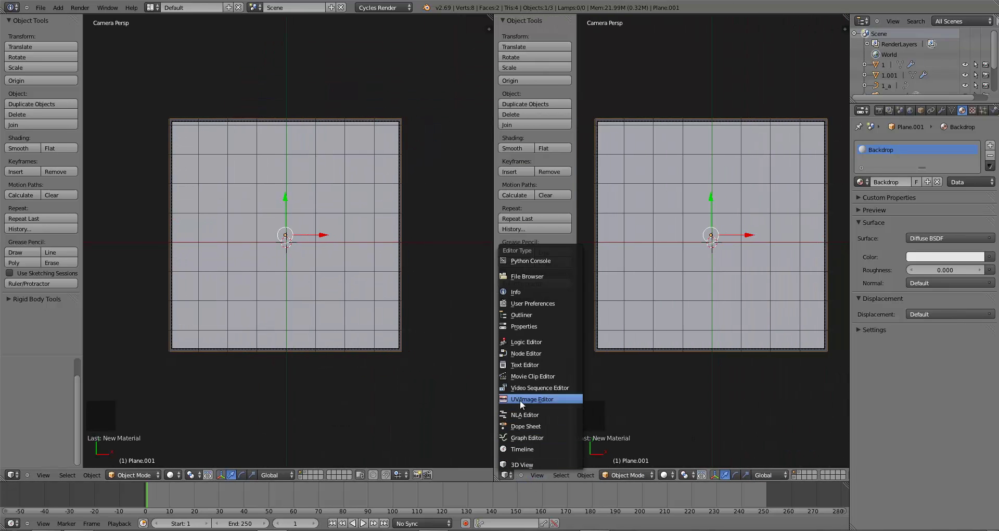
{"action": "left_click", "coordinate": [519, 400]}
Open PetriDishBackground.png from the Desktop's Bacteria Texture folder in the image editor and fit the whole image in view.
{"action": "left_click", "coordinate": [558, 474]}
{"action": "left_click", "coordinate": [563, 456]}
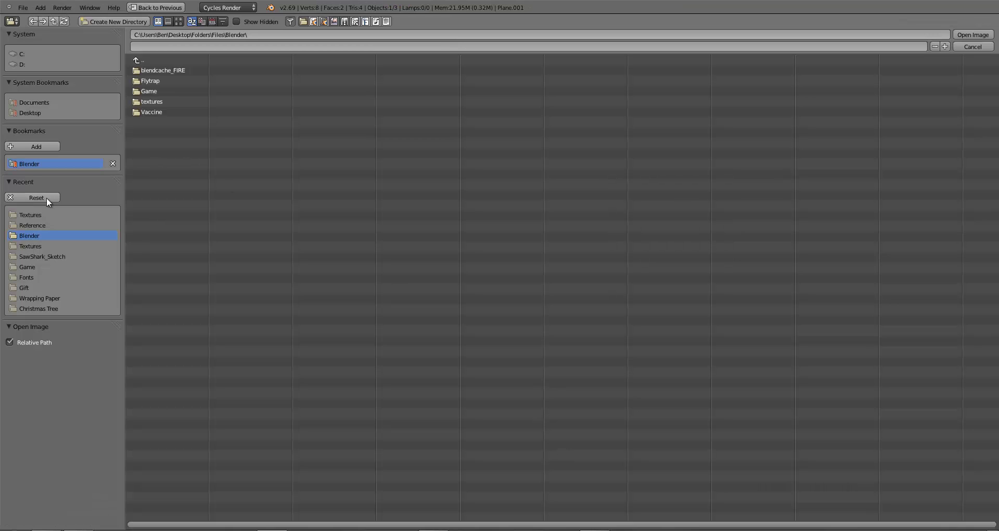
{"action": "left_click", "coordinate": [24, 113]}
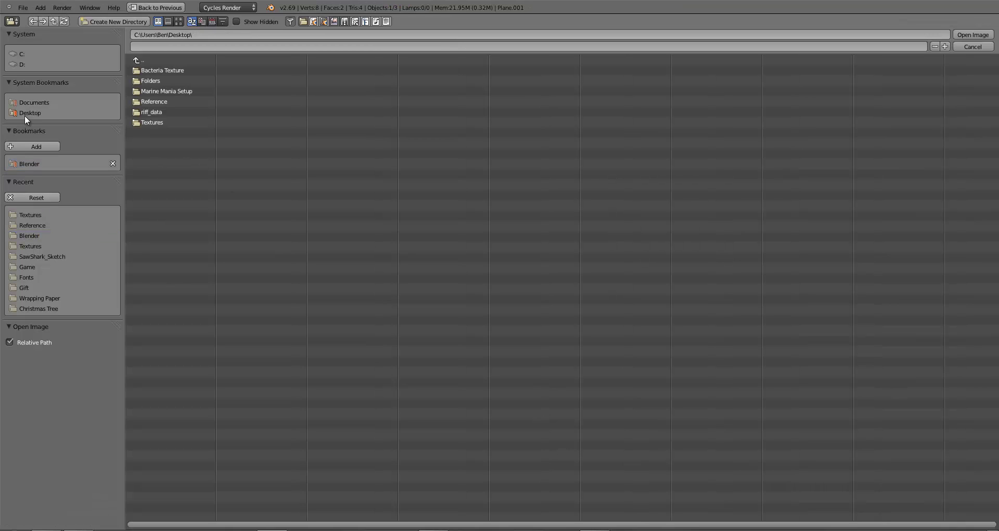
{"action": "left_click", "coordinate": [154, 72]}
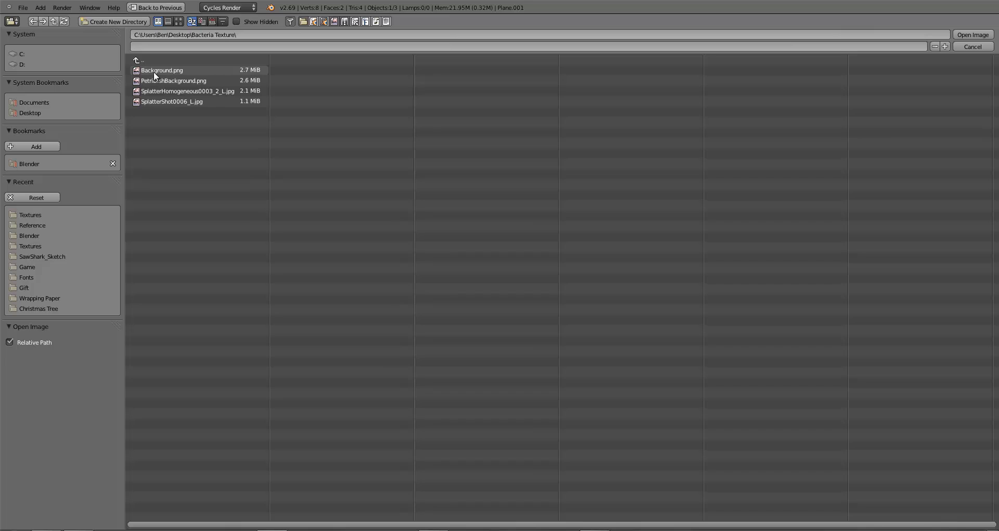
{"action": "double_click", "coordinate": [162, 81]}
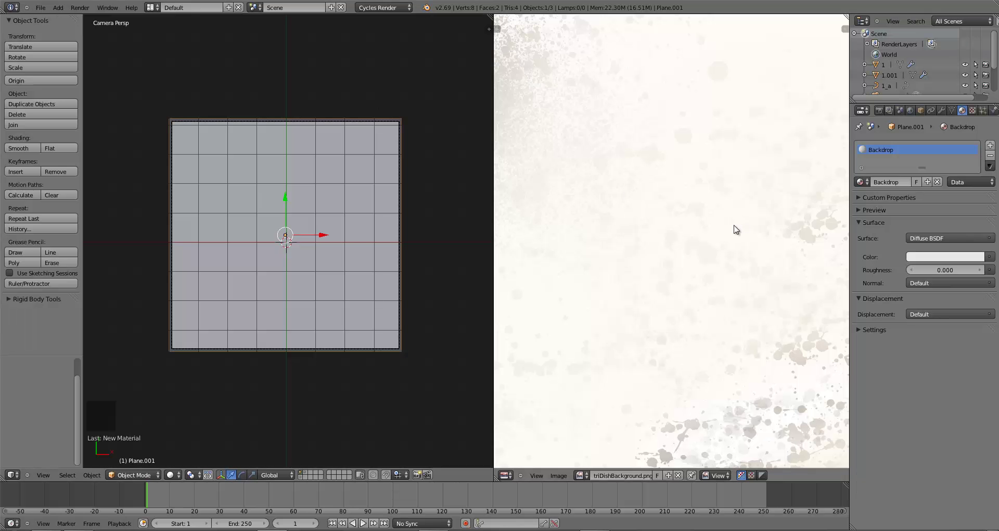
{"action": "scroll", "coordinate": [685, 270], "scroll_direction": "down", "scroll_amount": 3}
{"action": "scroll", "coordinate": [684, 271], "scroll_direction": "up", "scroll_amount": 1}
{"action": "scroll", "coordinate": [683, 271], "scroll_direction": "down", "scroll_amount": 1}
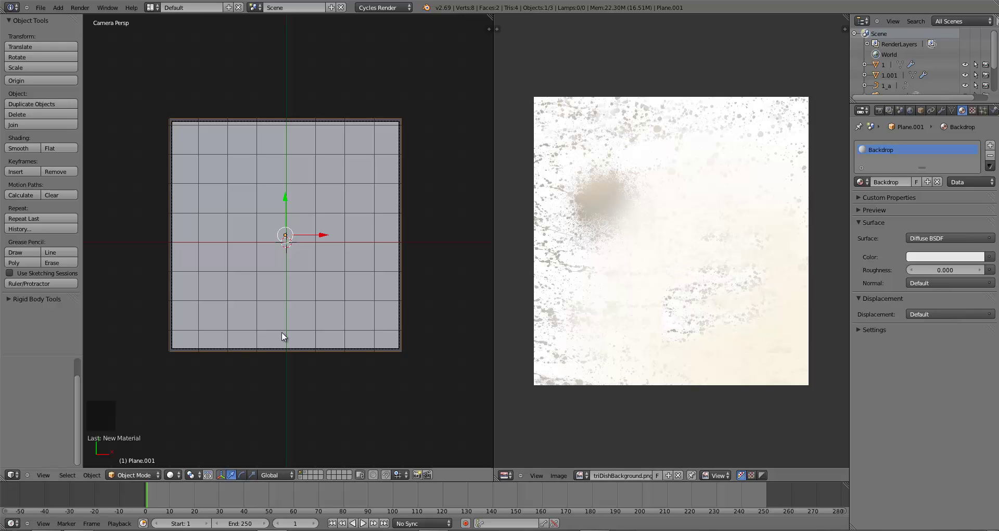
Unwrap the backdrop plane with Project From View and scale its UVs by about 0.976 to fit the image.
{"action": "key", "text": "Tab"}
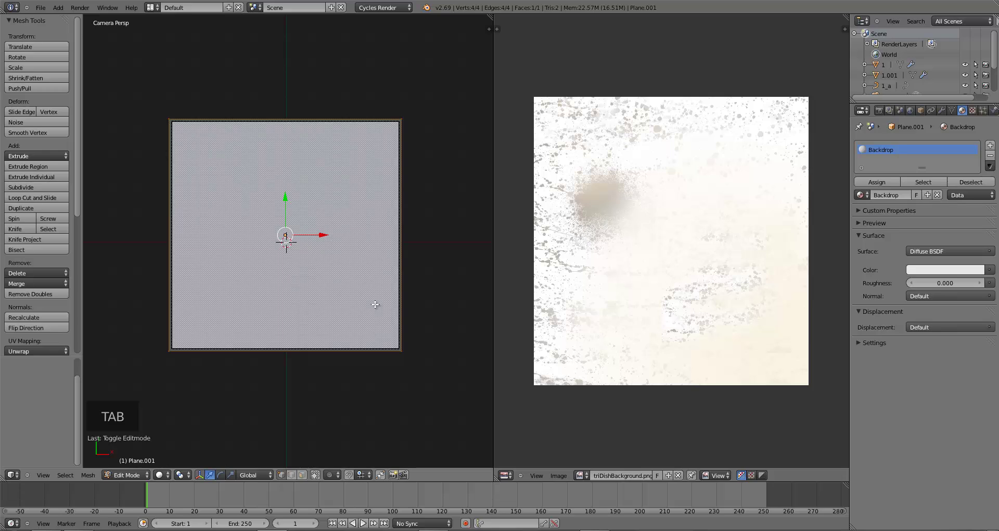
{"action": "key", "text": "u"}
{"action": "left_click", "coordinate": [239, 285]}
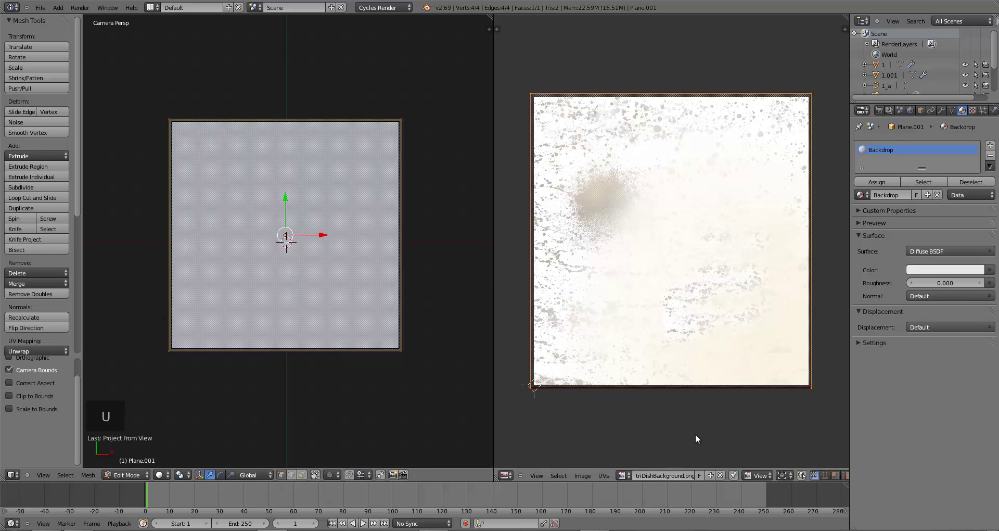
{"action": "key", "text": "s"}
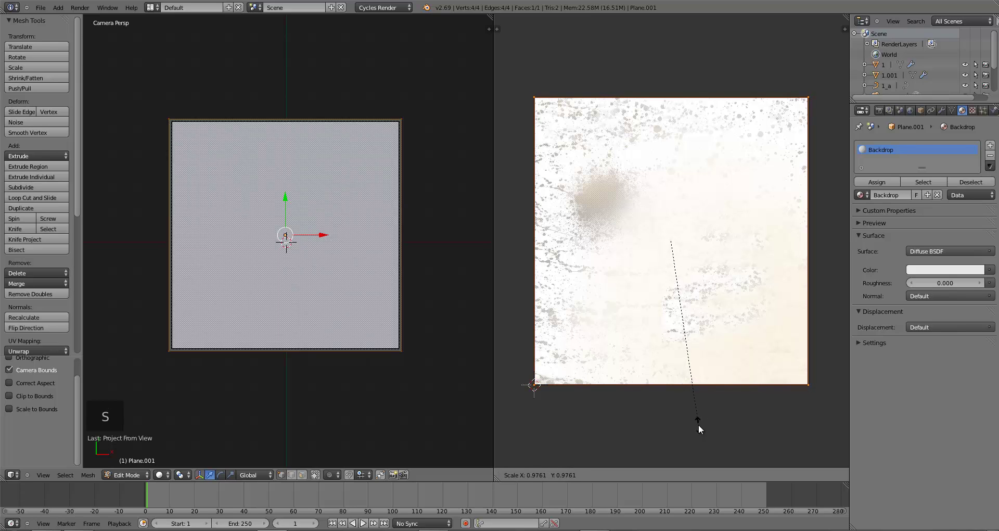
{"action": "left_click", "coordinate": [698, 423]}
{"action": "key", "text": "Tab"}
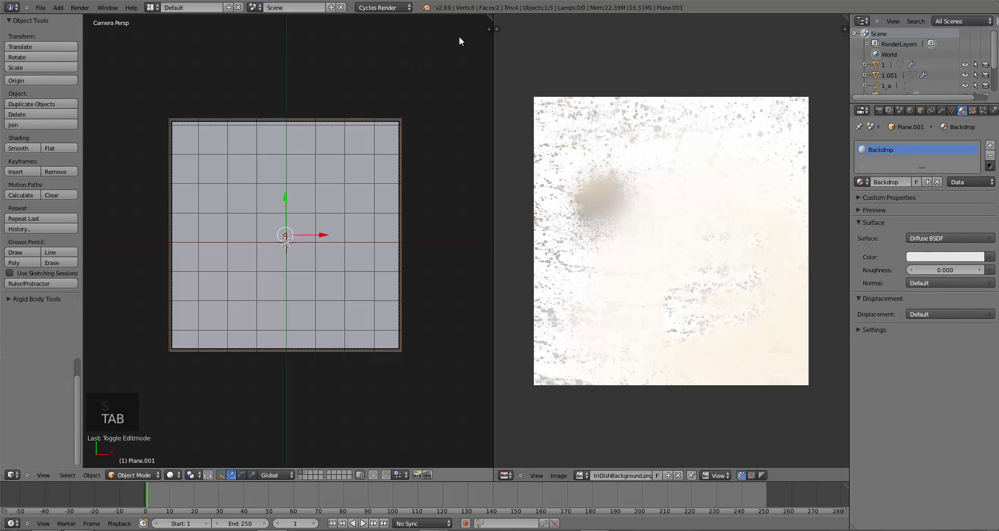
Split off a Node Editor above the 3D viewport and shift the Backdrop nodes aside to free space before the Diffuse BSDF.
{"action": "left_click_drag", "start_coordinate": [492, 18], "coordinate": [235, 173]}
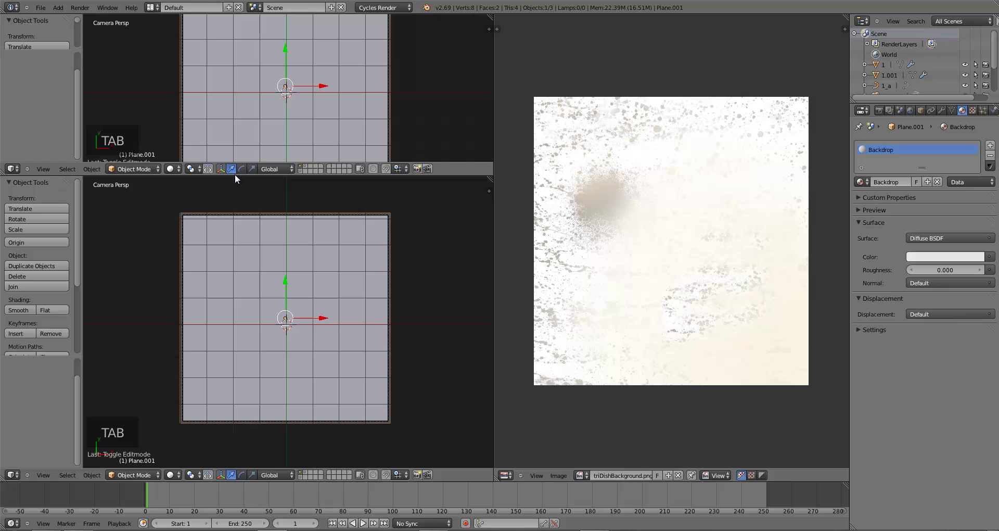
{"action": "left_click", "coordinate": [12, 169]}
{"action": "left_click", "coordinate": [36, 291]}
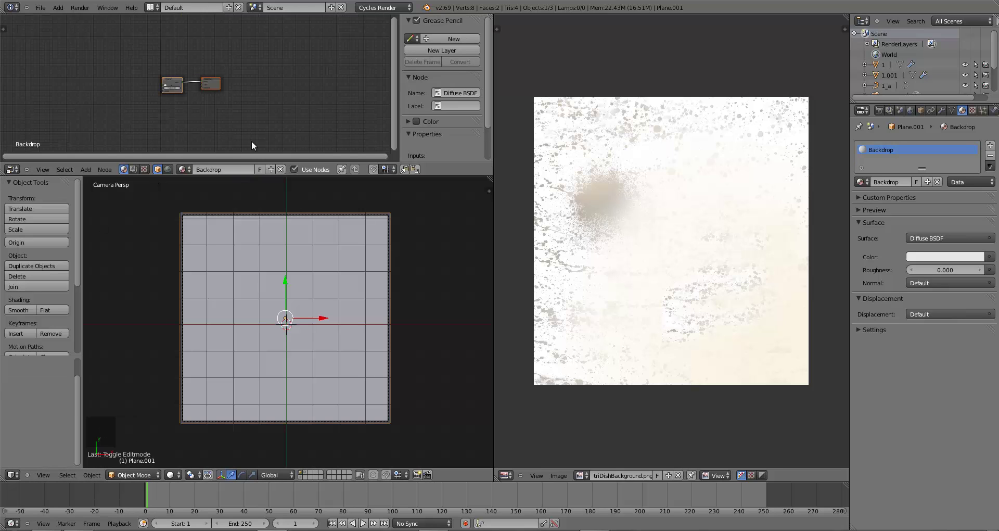
{"action": "scroll", "coordinate": [254, 139], "scroll_direction": "up", "scroll_amount": 3}
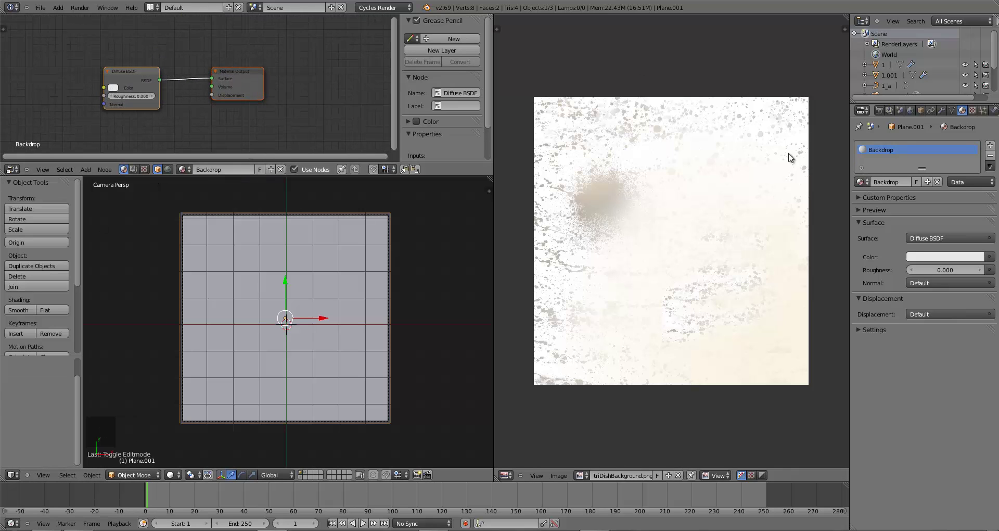
{"action": "left_click_drag", "start_coordinate": [252, 95], "coordinate": [313, 89]}
{"action": "left_click_drag", "start_coordinate": [141, 84], "coordinate": [201, 61]}
{"action": "left_click", "coordinate": [180, 56]}
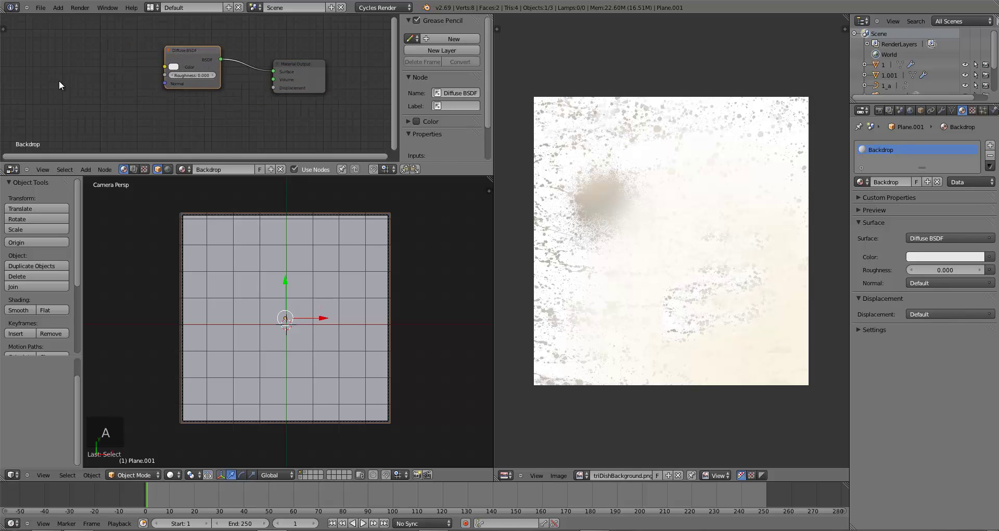
Link an Image Texture node using PetriDishBackground.png to the Diffuse BSDF color, and show the viewport with textured shading.
{"action": "key", "text": "shift+a"}
{"action": "mouse_move", "coordinate": [39, 123]}
{"action": "left_click", "coordinate": [156, 123]}
{"action": "left_click", "coordinate": [66, 37]}
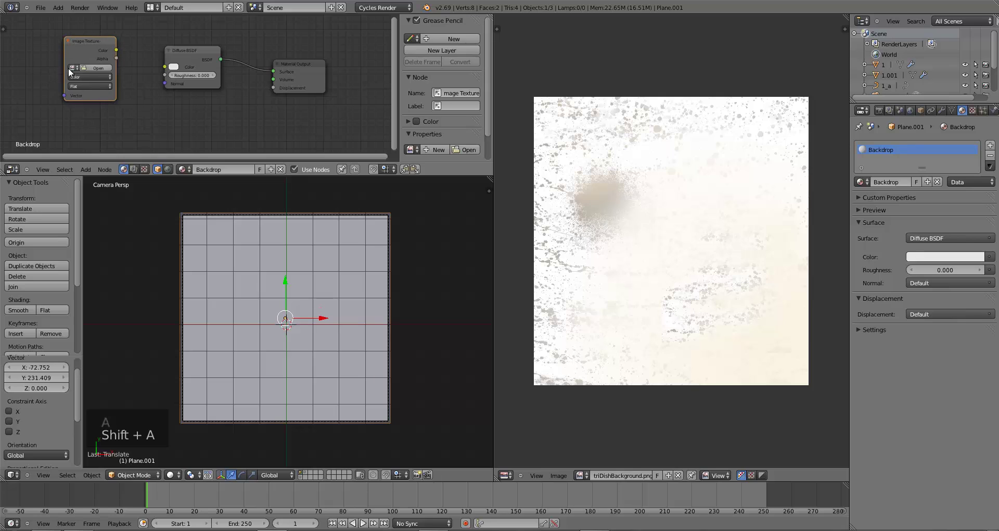
{"action": "left_click", "coordinate": [71, 67]}
{"action": "left_click", "coordinate": [108, 89]}
{"action": "left_click_drag", "start_coordinate": [116, 50], "coordinate": [164, 67]}
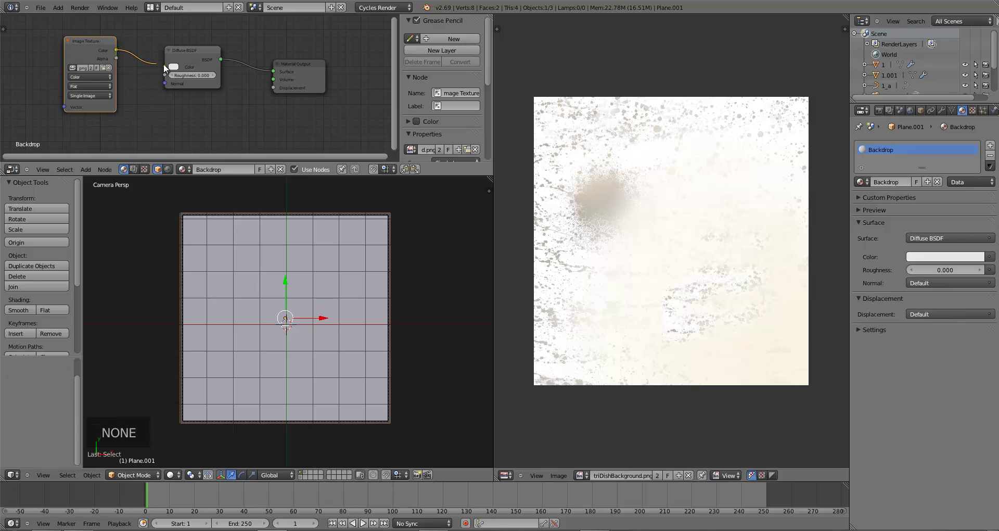
{"action": "left_click", "coordinate": [170, 474]}
{"action": "left_click", "coordinate": [174, 429]}
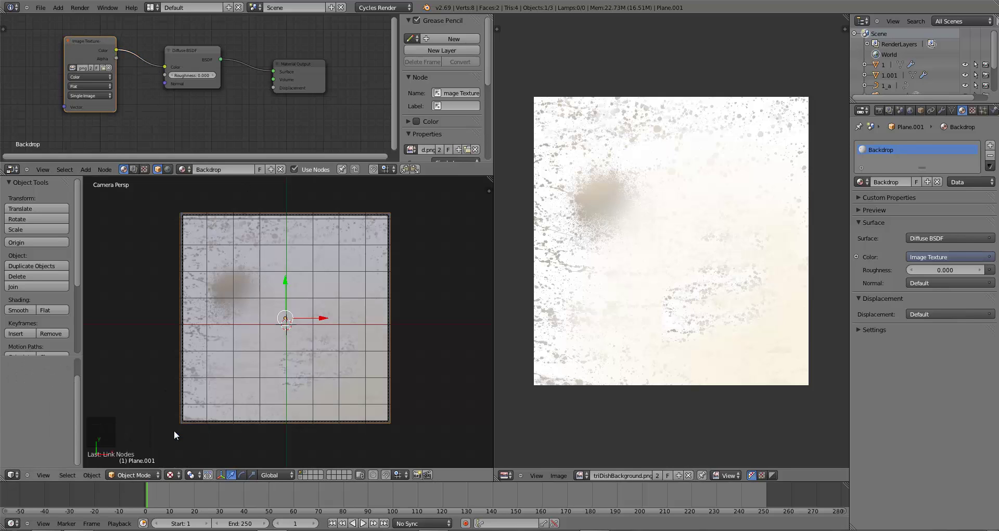
Spread out the Backdrop material's nodes and delete the Diffuse BSDF between the Image Texture and Material Output.
{"action": "scroll", "coordinate": [328, 290], "scroll_direction": "up", "scroll_amount": 2}
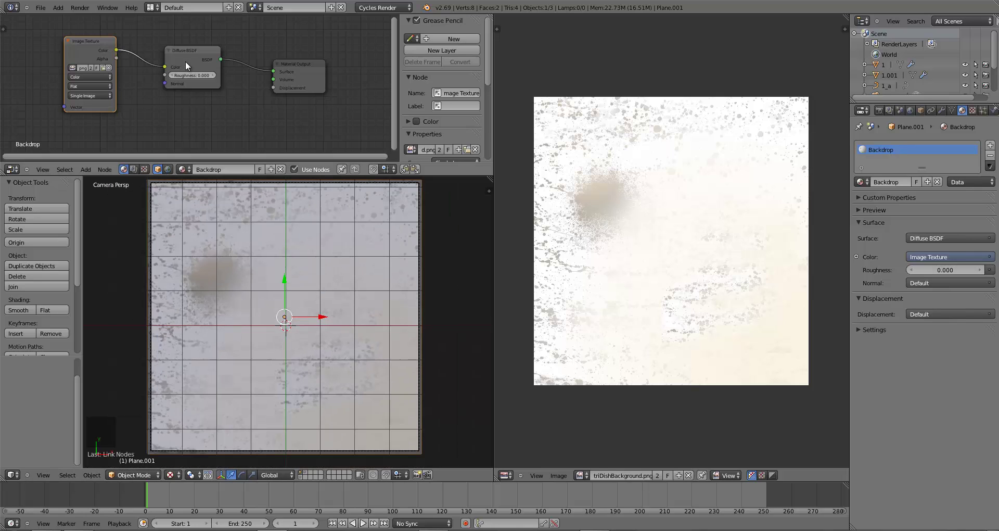
{"action": "left_click_drag", "start_coordinate": [192, 63], "coordinate": [172, 62]}
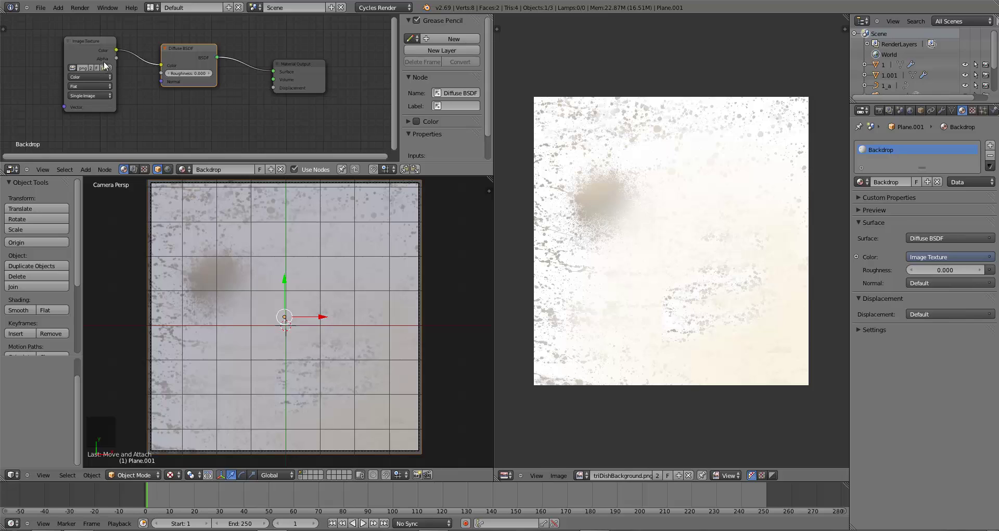
{"action": "left_click_drag", "start_coordinate": [79, 53], "coordinate": [47, 51]}
{"action": "left_click_drag", "start_coordinate": [198, 54], "coordinate": [166, 40]}
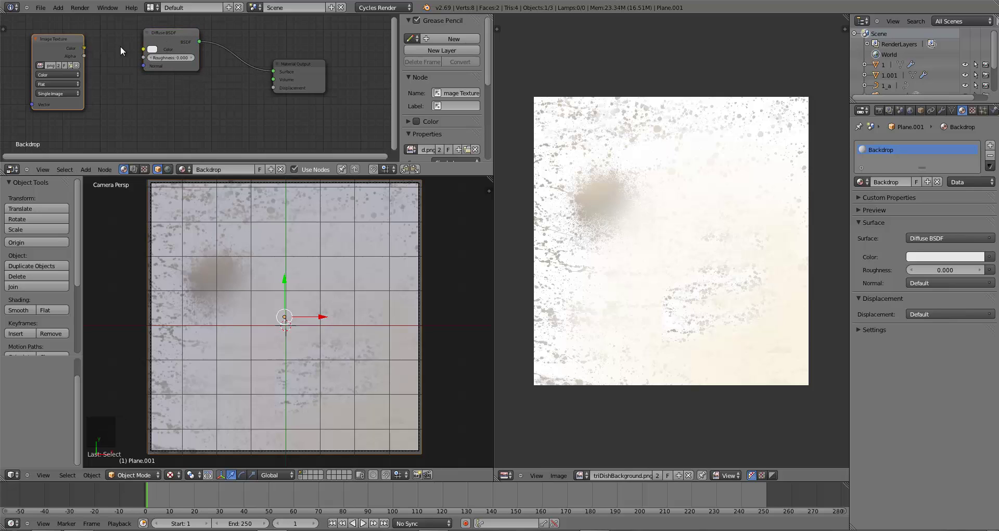
{"action": "left_click_drag", "start_coordinate": [84, 48], "coordinate": [143, 49]}
{"action": "left_click_drag", "start_coordinate": [307, 75], "coordinate": [320, 73]}
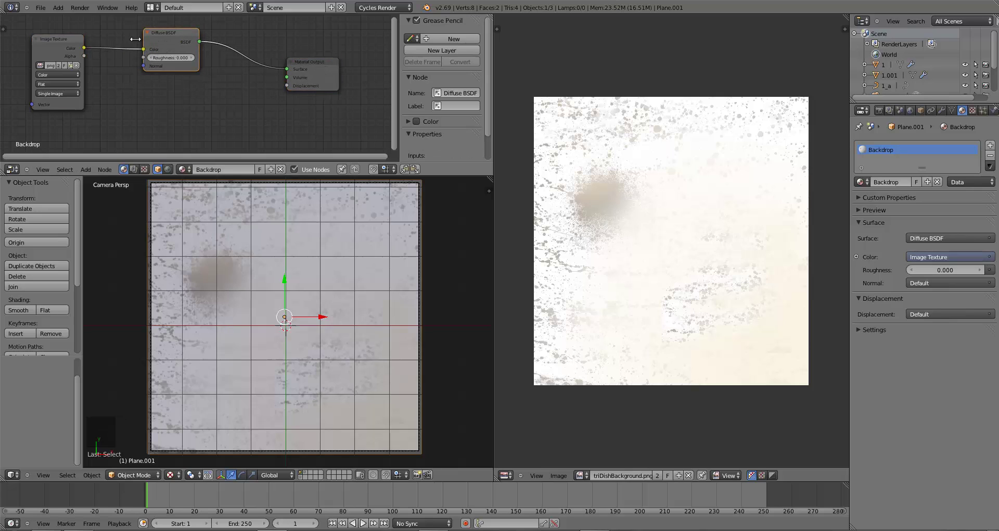
{"action": "left_click_drag", "start_coordinate": [178, 39], "coordinate": [144, 37]}
{"action": "key", "text": "x"}
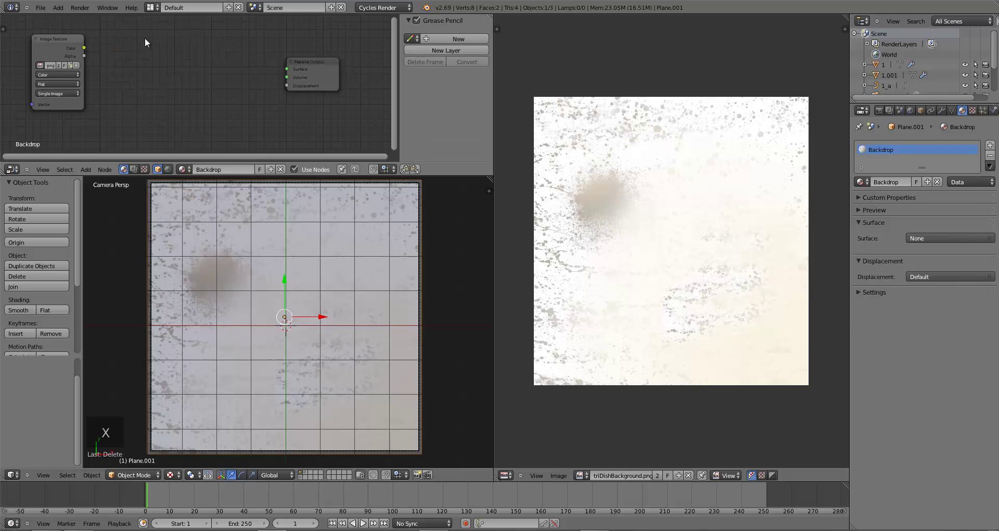
Add a Translucent BSDF, feed it the Image Texture color, and link it to the Material Output surface.
{"action": "key", "text": "shift+a"}
{"action": "mouse_move", "coordinate": [131, 53]}
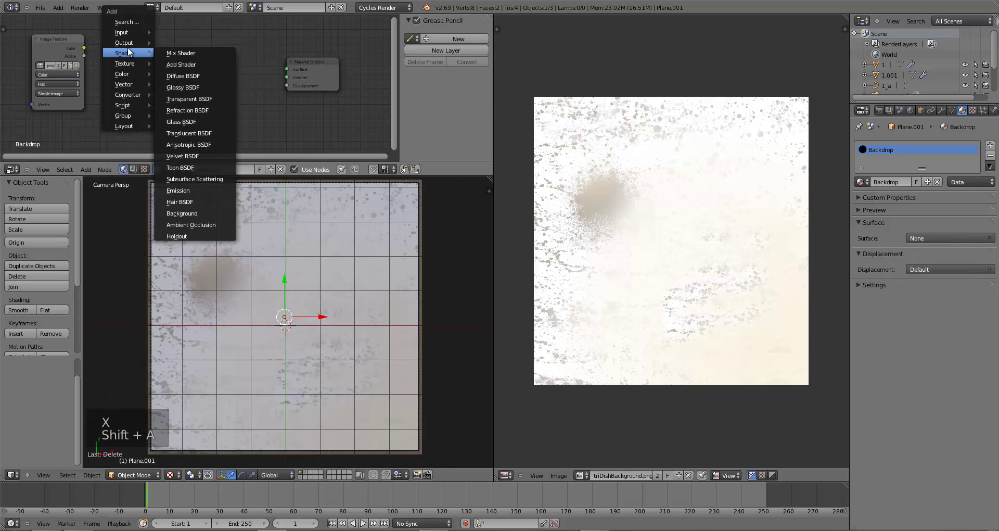
{"action": "left_click", "coordinate": [185, 131]}
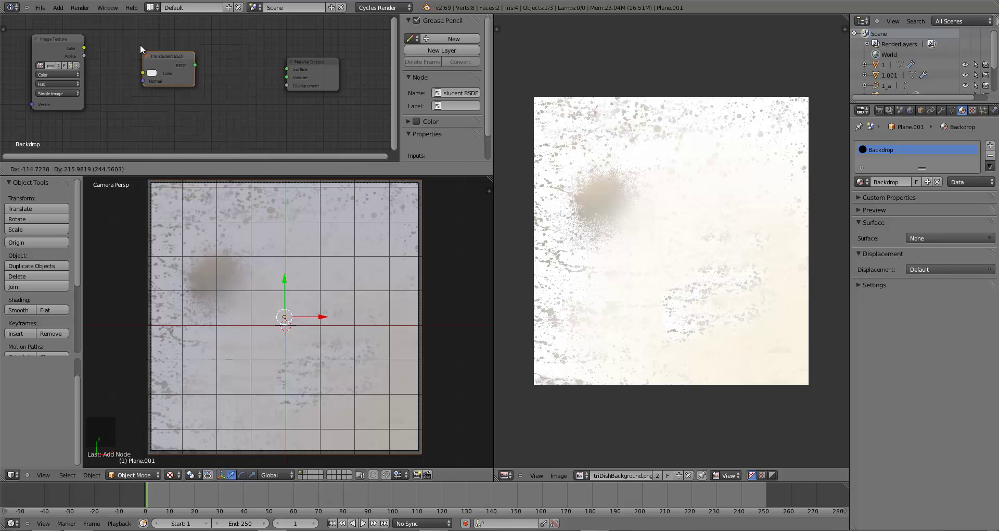
{"action": "left_click", "coordinate": [90, 51]}
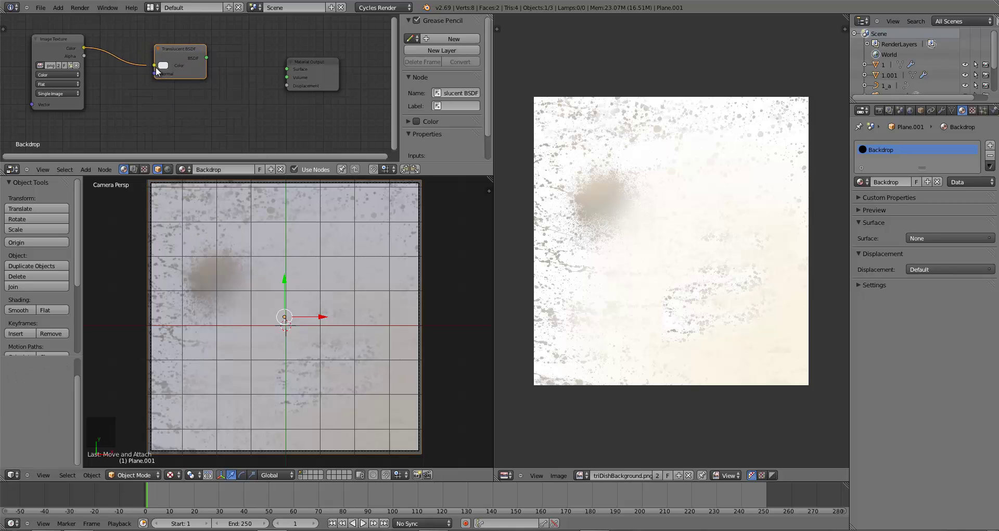
{"action": "left_click_drag", "start_coordinate": [207, 58], "coordinate": [286, 69]}
Move the Translucent BSDF aside and insert a Mix Shader between it and the Material Output.
{"action": "left_click_drag", "start_coordinate": [158, 48], "coordinate": [124, 36]}
{"action": "key", "text": "a"}
{"action": "key", "text": "shift+a"}
{"action": "mouse_move", "coordinate": [188, 66]}
{"action": "left_click", "coordinate": [219, 67]}
{"action": "left_click", "coordinate": [209, 41]}
{"action": "key", "text": "a"}
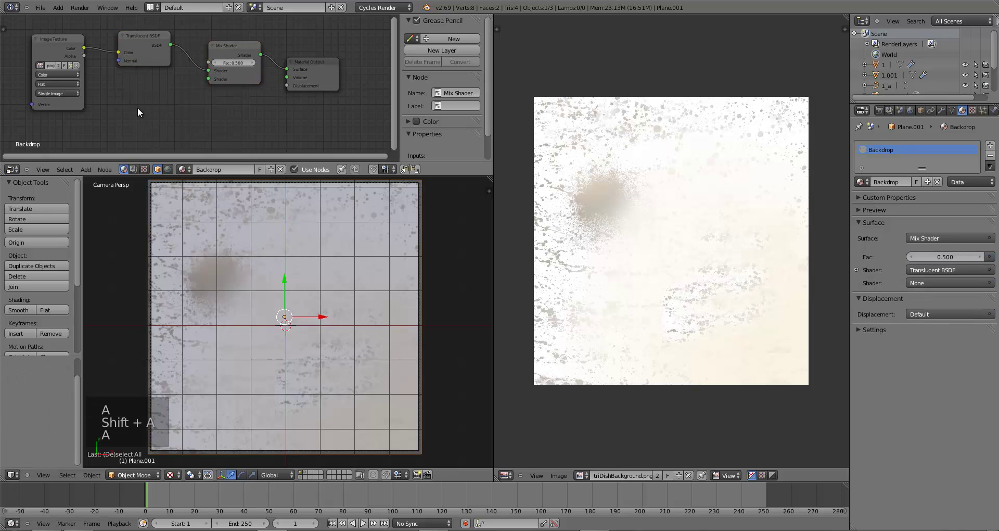
Add a Transparent BSDF below the Translucent BSDF and link it to the Mix Shader's second shader input.
{"action": "key", "text": "shift+a"}
{"action": "mouse_move", "coordinate": [140, 109]}
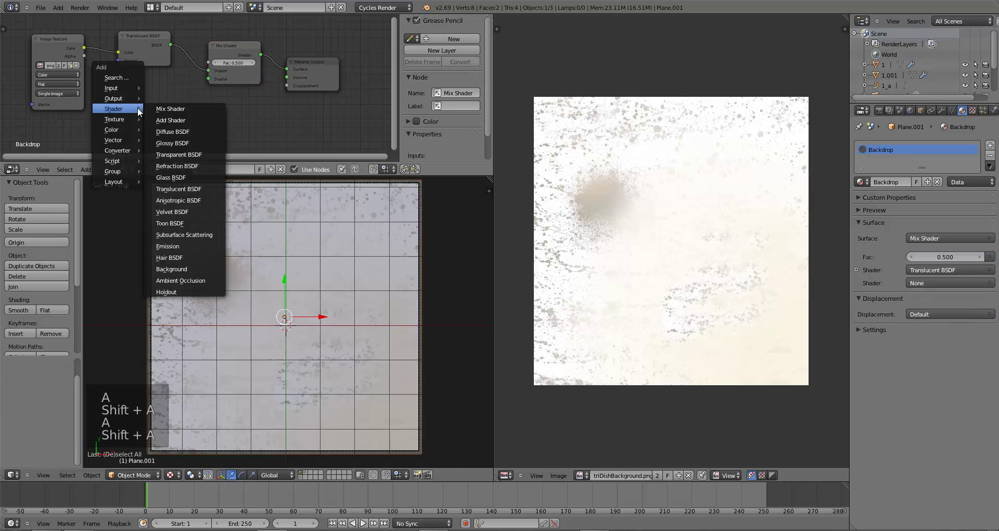
{"action": "left_click", "coordinate": [176, 154]}
{"action": "left_click", "coordinate": [135, 83]}
{"action": "left_click_drag", "start_coordinate": [163, 94], "coordinate": [210, 78]}
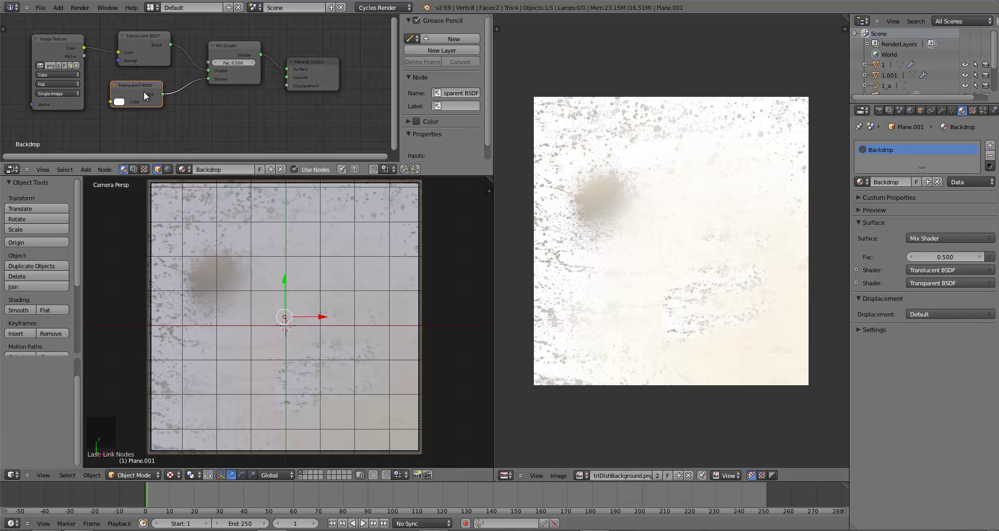
{"action": "left_click_drag", "start_coordinate": [144, 91], "coordinate": [159, 91]}
Duplicate the Image Texture node, load Background.png from the Bacteria Texture folder in the copy, and link its color to the Mix Shader's Fac.
{"action": "left_click_drag", "start_coordinate": [61, 52], "coordinate": [33, 40]}
{"action": "key", "text": "shift+d"}
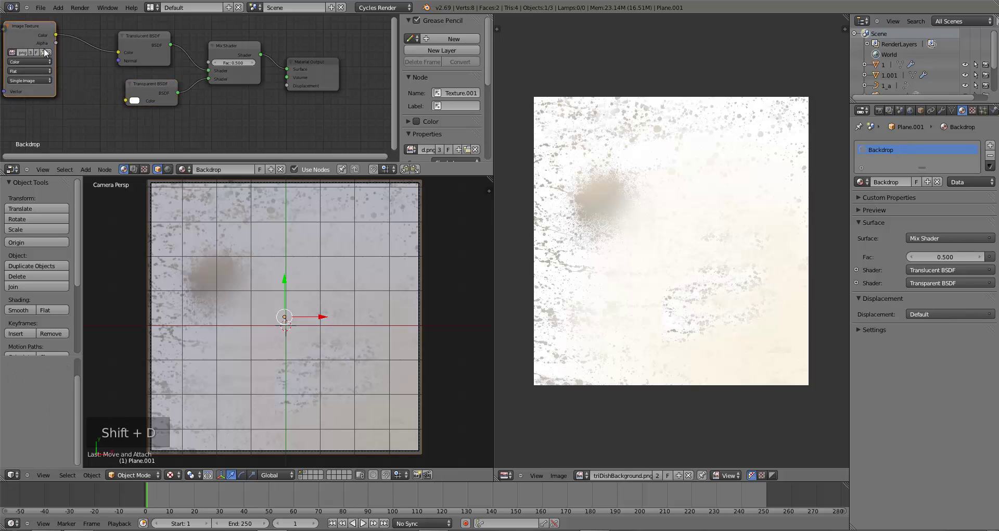
{"action": "left_click", "coordinate": [94, 96]}
{"action": "left_click", "coordinate": [91, 96]}
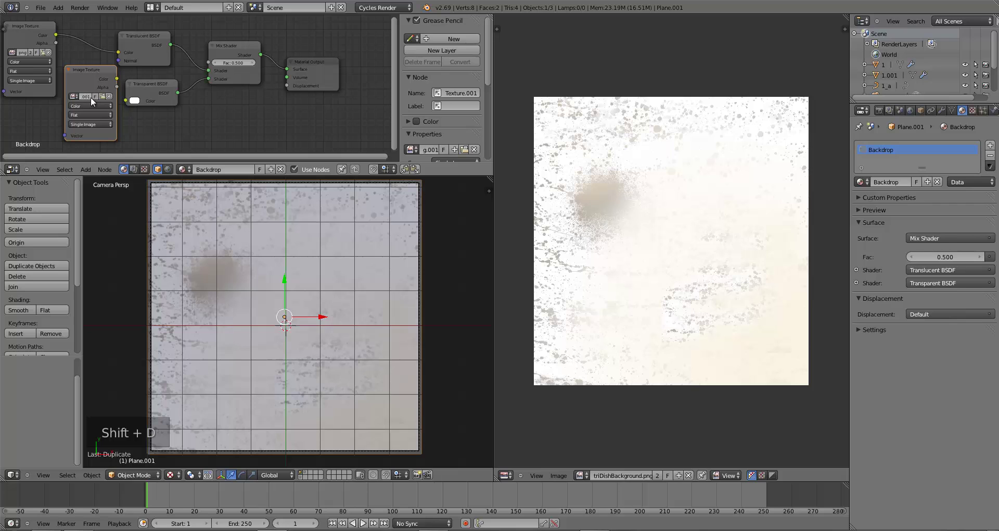
{"action": "left_click", "coordinate": [102, 95]}
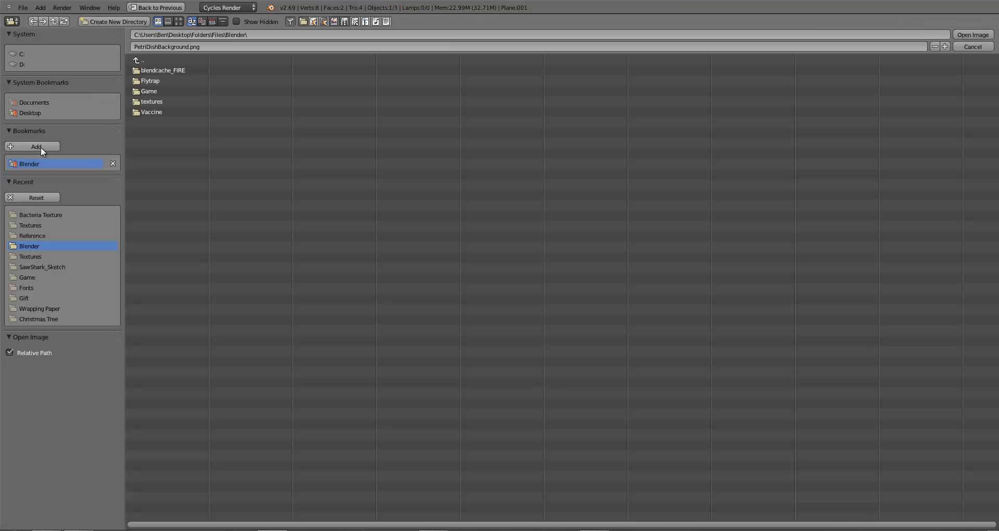
{"action": "double_click", "coordinate": [160, 71]}
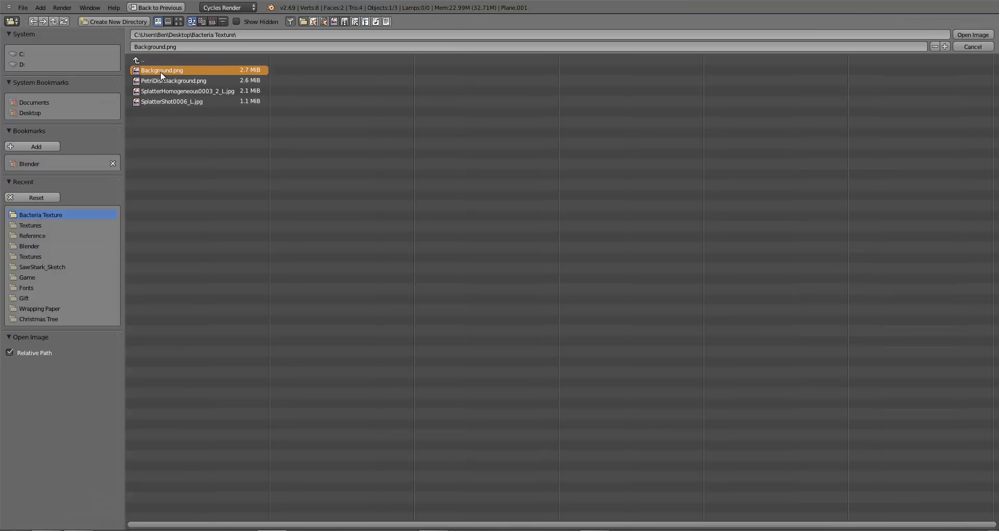
{"action": "left_click_drag", "start_coordinate": [96, 87], "coordinate": [208, 64]}
Preview the backdrop plane with rendered shading and examine its splatter texture up close and as a whole.
{"action": "left_click", "coordinate": [170, 475]}
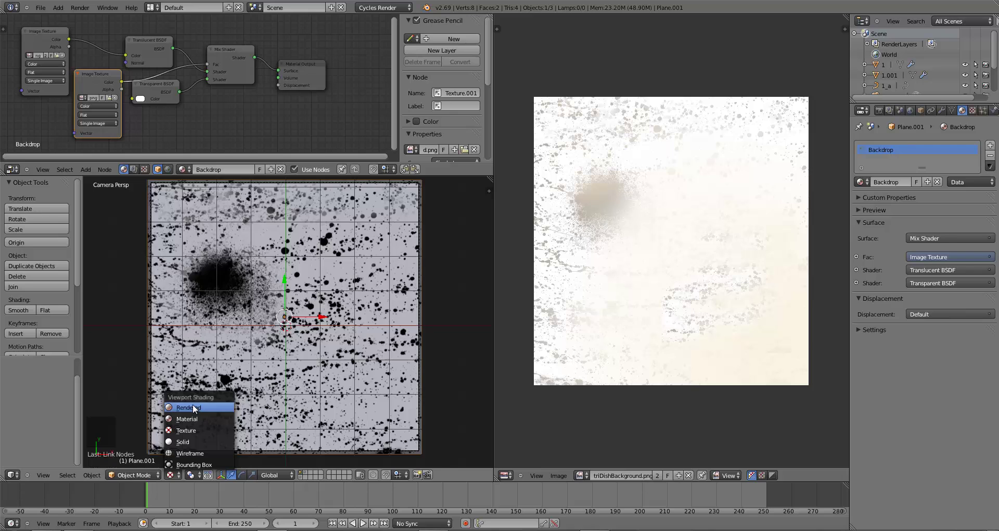
{"action": "left_click", "coordinate": [193, 404]}
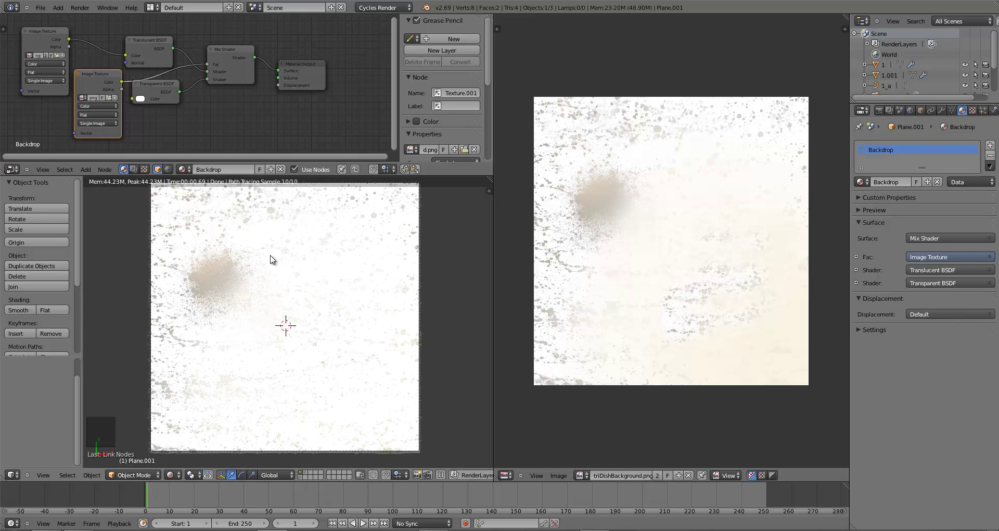
{"action": "scroll", "coordinate": [254, 259], "scroll_direction": "up", "scroll_amount": 3}
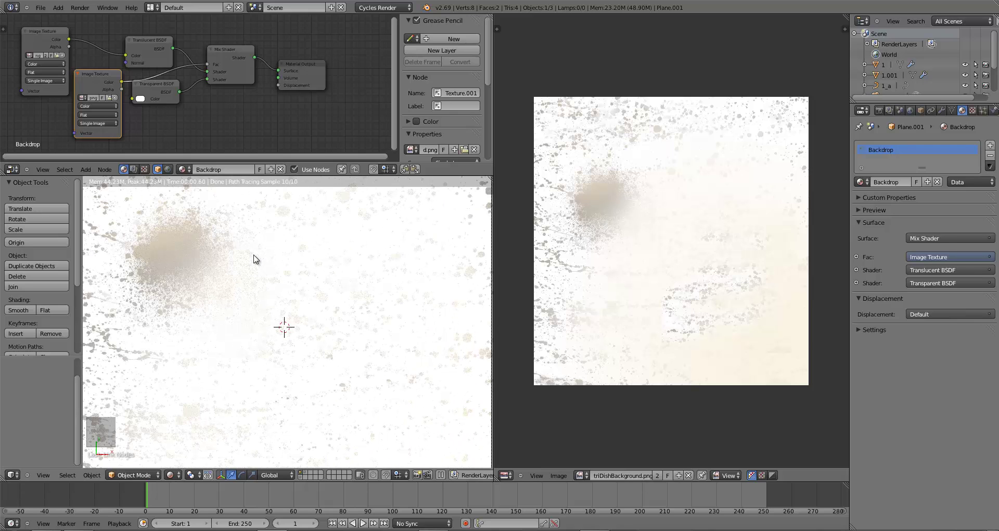
{"action": "scroll", "coordinate": [253, 258], "scroll_direction": "down", "scroll_amount": 2}
{"action": "mouse_move", "coordinate": [207, 79]}
{"action": "left_mouse_down"}
{"action": "mouse_move", "coordinate": [197, 74]}
{"action": "mouse_move", "coordinate": [207, 77]}
{"action": "left_mouse_up"}
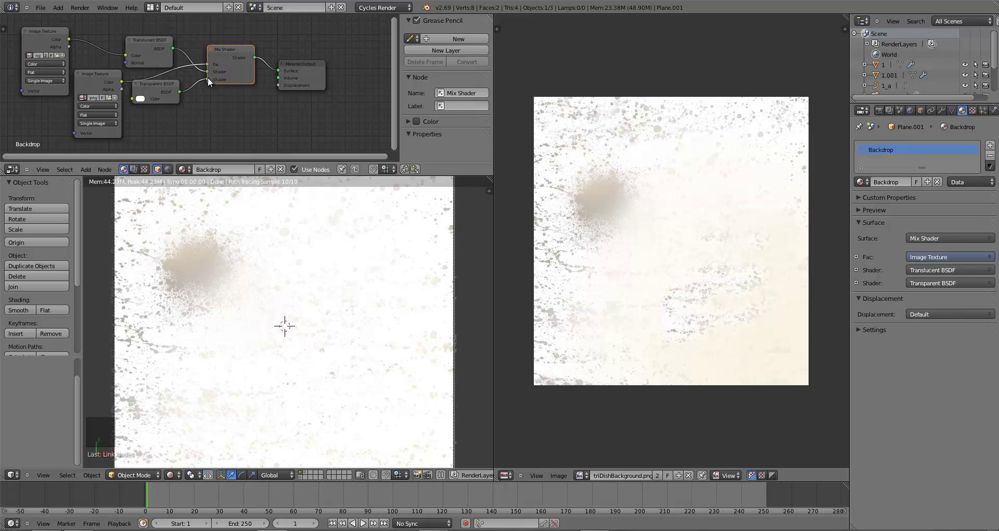
{"action": "scroll", "coordinate": [343, 385], "scroll_direction": "down", "scroll_amount": 3}
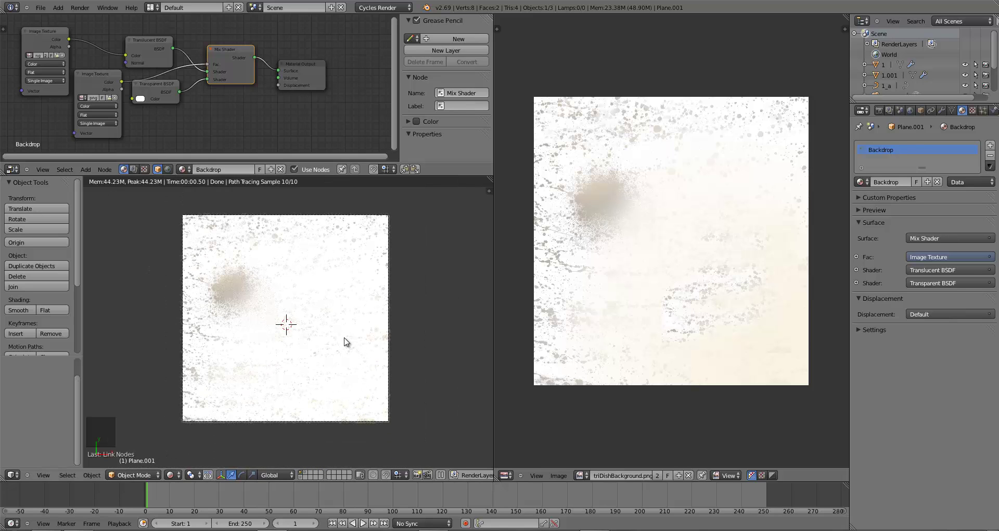
{"action": "scroll", "coordinate": [344, 341], "scroll_direction": "up", "scroll_amount": 2}
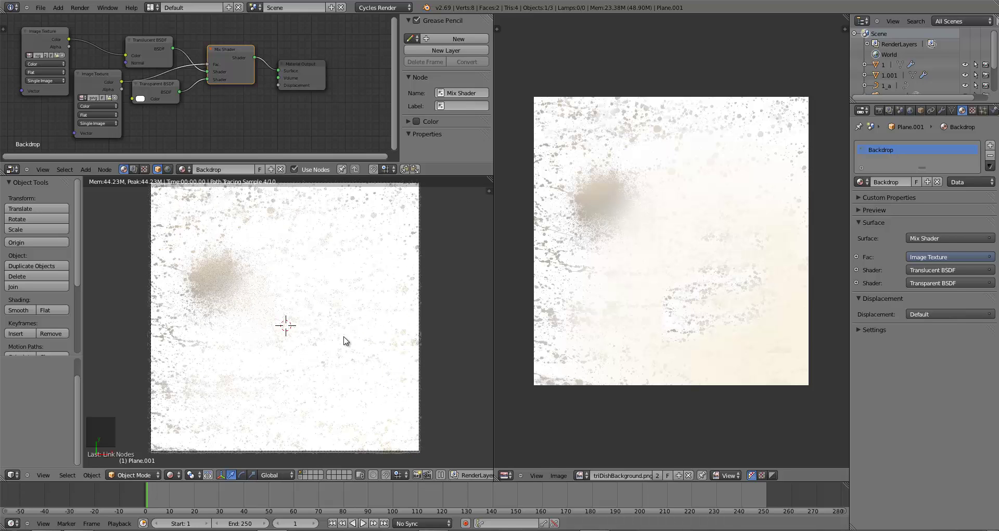
{"action": "middle_click_drag", "start_coordinate": [344, 341], "coordinate": [343, 344], "text": "shift"}
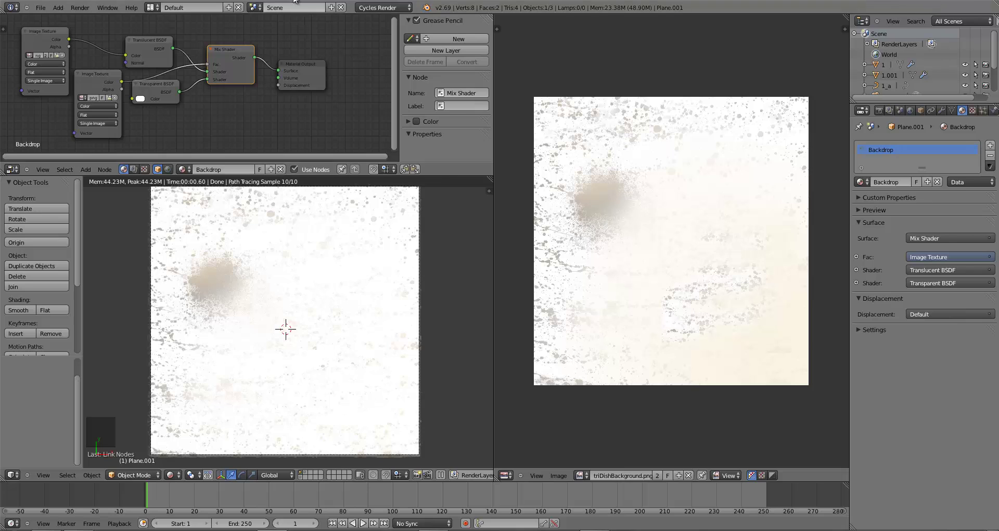
{"action": "scroll", "coordinate": [339, 361], "scroll_direction": "down", "scroll_amount": 2}
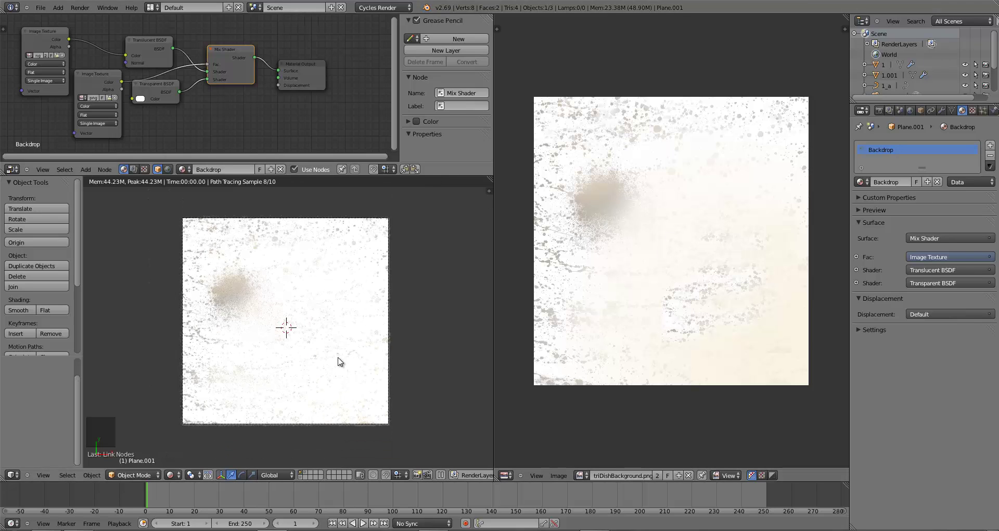
{"action": "scroll", "coordinate": [338, 360], "scroll_direction": "up", "scroll_amount": 2}
Return the viewport to solid shading and merge it over the Node Editor above.
{"action": "key", "text": "z"}
{"action": "key", "text": "z"}
{"action": "key", "text": "z"}
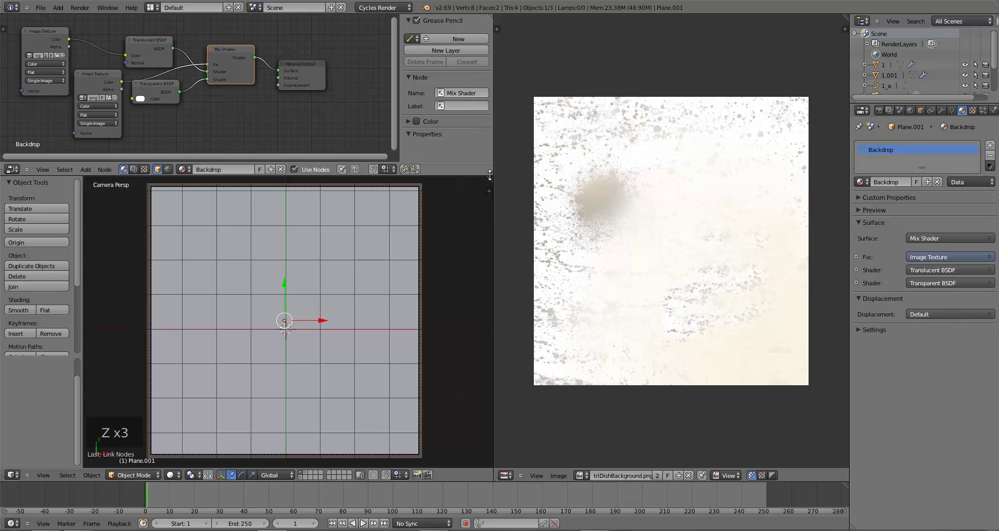
{"action": "left_click_drag", "start_coordinate": [489, 175], "coordinate": [455, 101]}
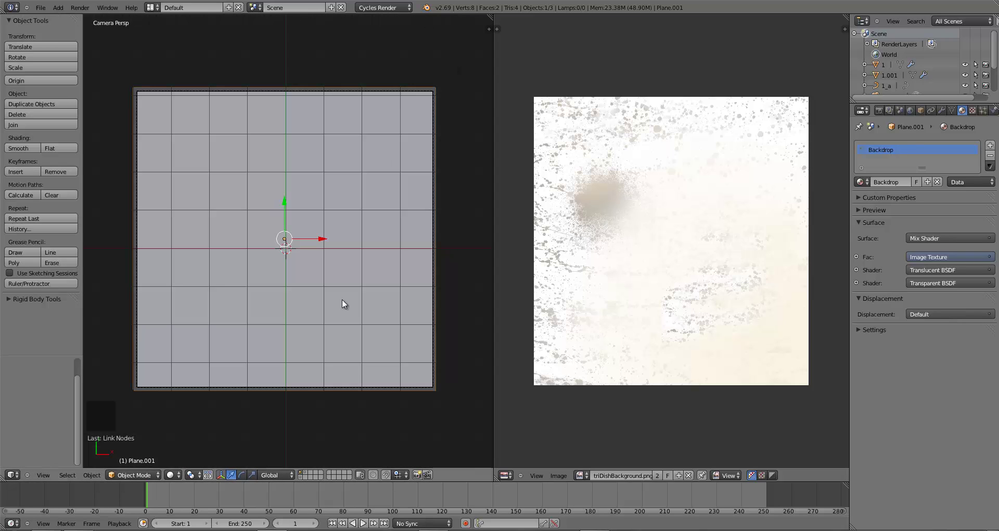
{"action": "middle_click_drag", "start_coordinate": [342, 299], "coordinate": [351, 299], "text": "shift"}
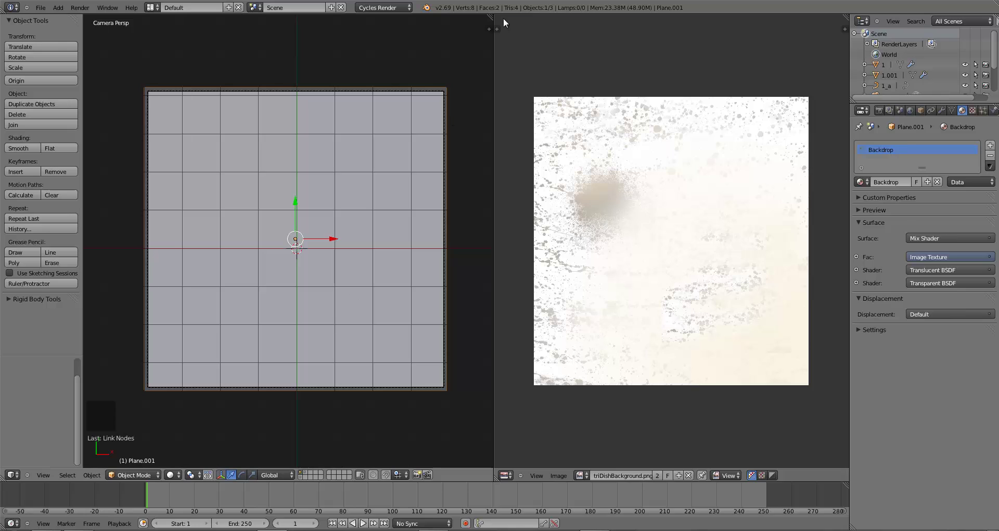
Move all the bacteria strand objects from layer 2 to layer 1 and show layer 1 with nothing selected.
{"action": "left_click", "coordinate": [304, 472]}
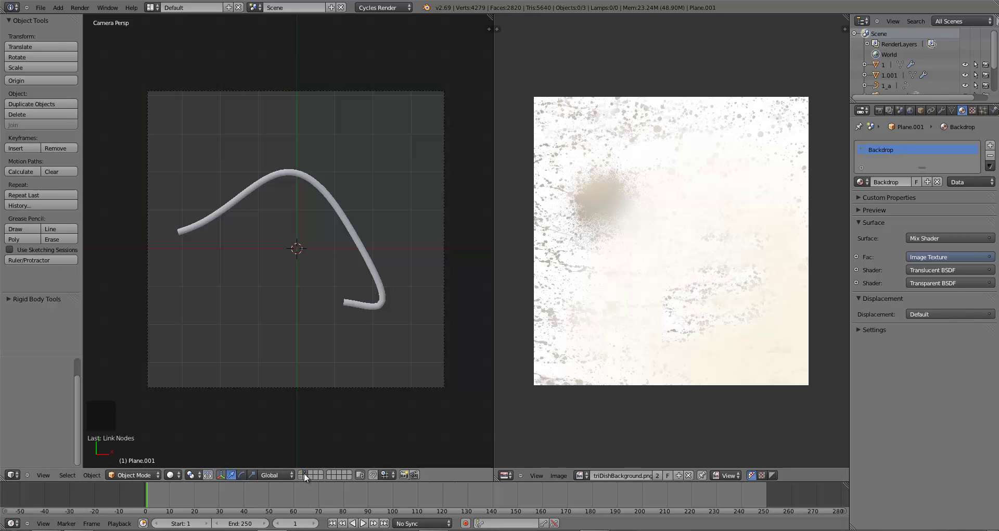
{"action": "key", "text": "b"}
{"action": "left_click_drag", "start_coordinate": [244, 147], "coordinate": [352, 247]}
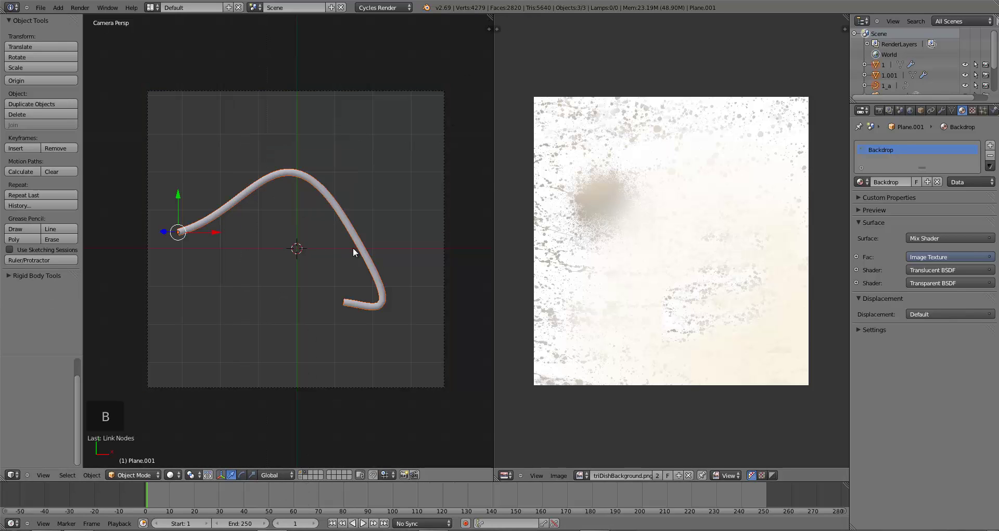
{"action": "key", "text": "m"}
{"action": "left_click", "coordinate": [436, 267]}
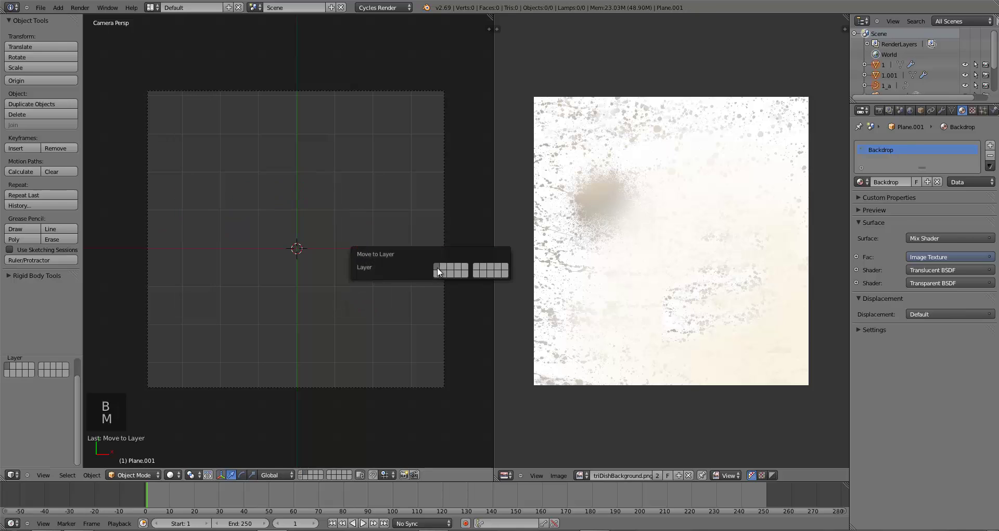
{"action": "left_click", "coordinate": [300, 473]}
{"action": "key", "text": "a"}
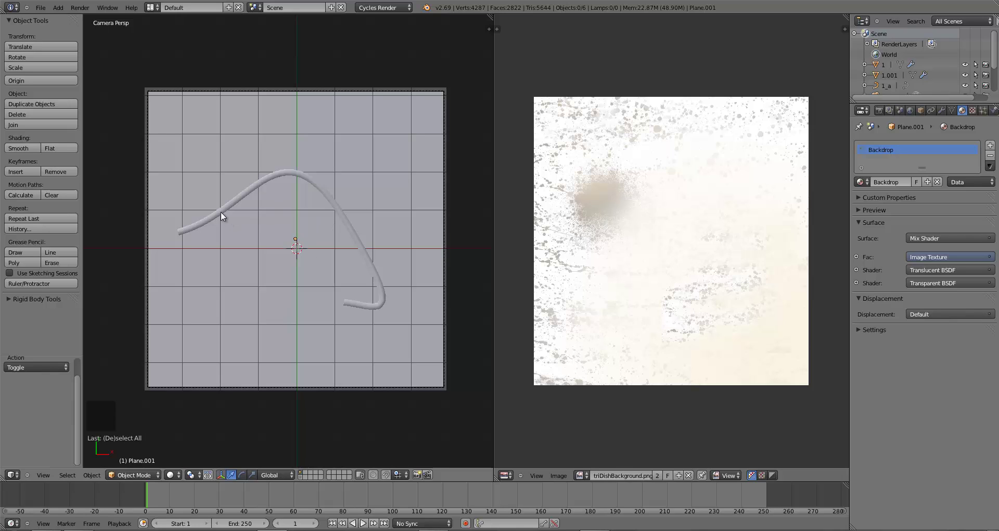
Select the strand's three objects and duplicate them, offset by 1.282 in X and 1.678 in Y.
{"action": "key", "text": "z"}
{"action": "key", "text": "b"}
{"action": "left_click_drag", "start_coordinate": [261, 151], "coordinate": [338, 225]}
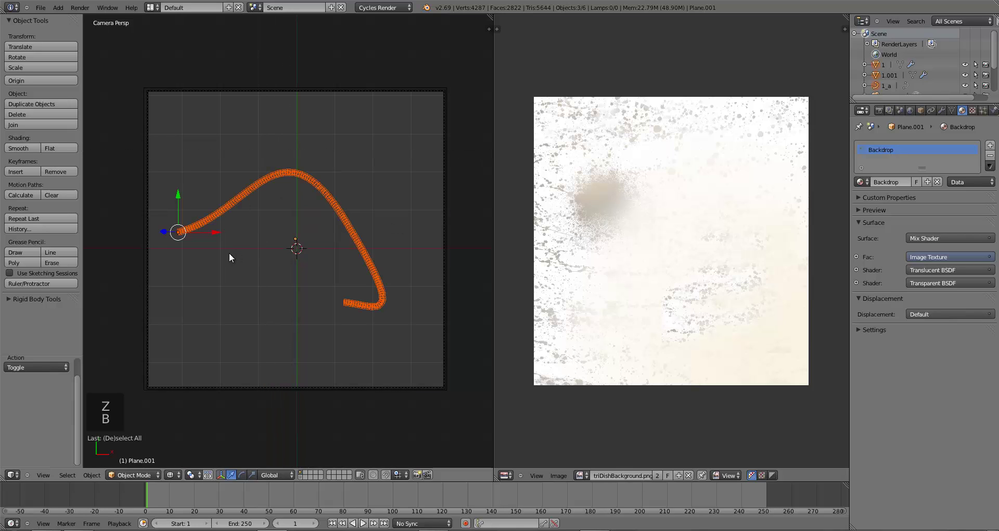
{"action": "key", "text": "z"}
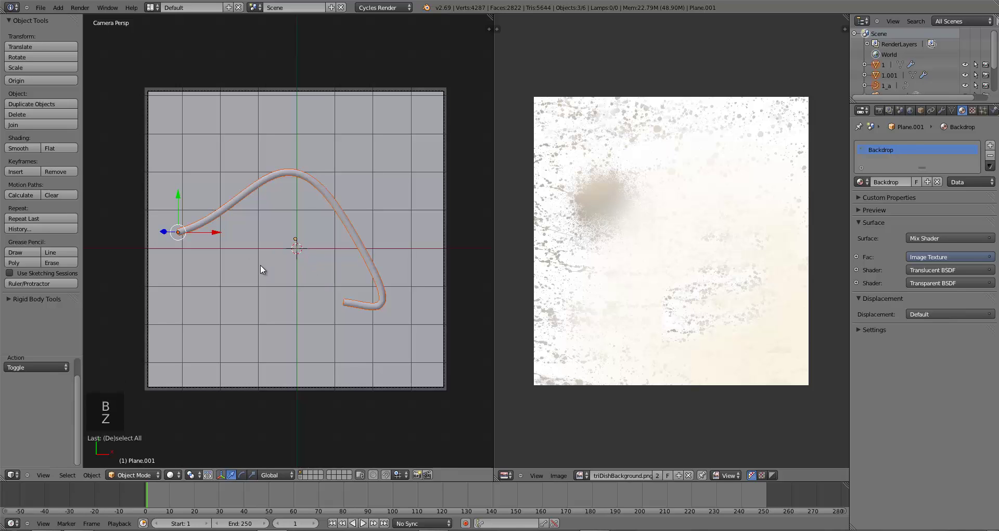
{"action": "key", "text": "shift+d"}
{"action": "left_click", "coordinate": [328, 179]}
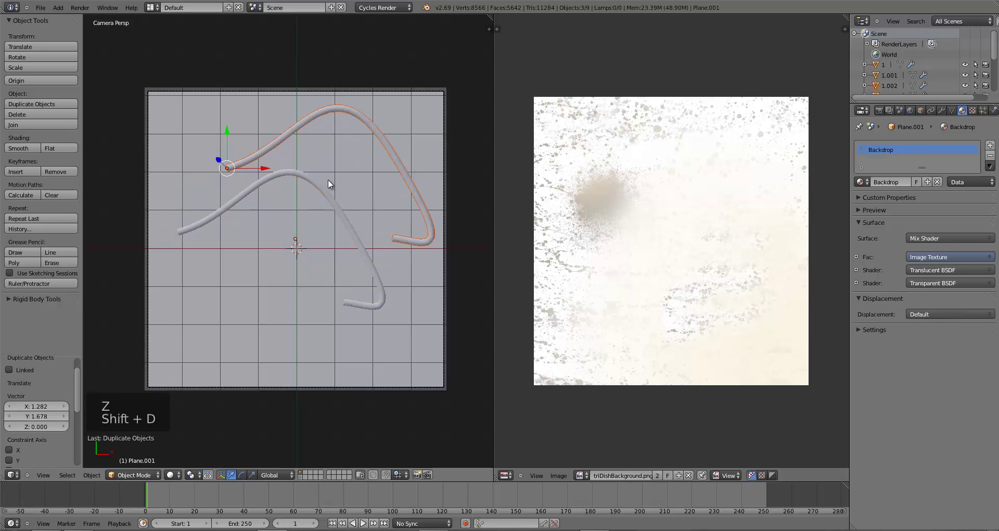
Review the duplicated strand casing's modifiers and open its guide curve for editing in wireframe display.
{"action": "right_click", "coordinate": [289, 131]}
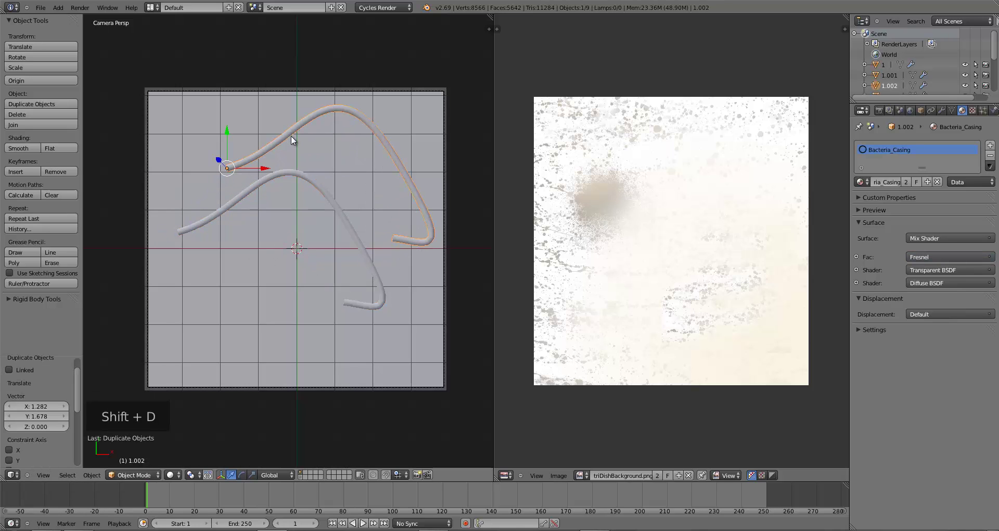
{"action": "left_click", "coordinate": [941, 111]}
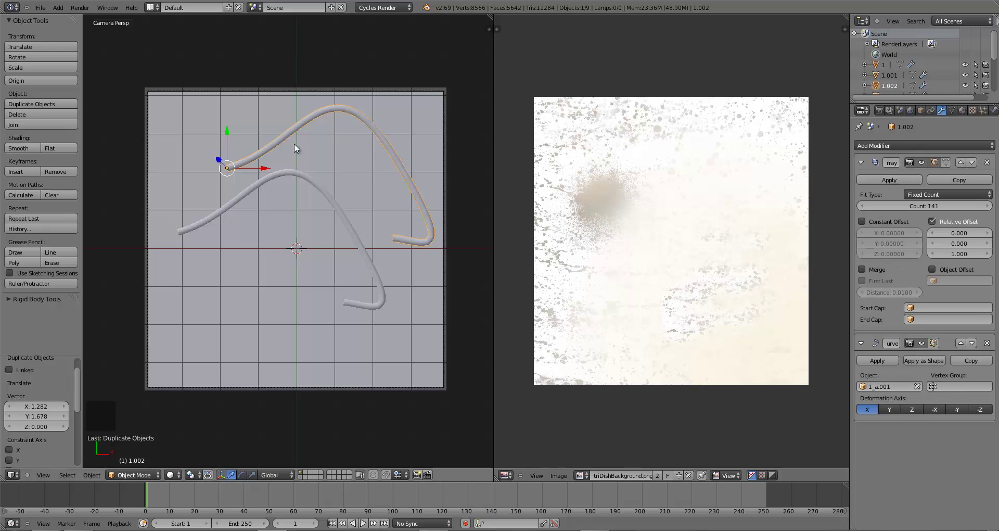
{"action": "key", "text": "z"}
{"action": "right_click", "coordinate": [279, 138]}
{"action": "key", "text": "Tab"}
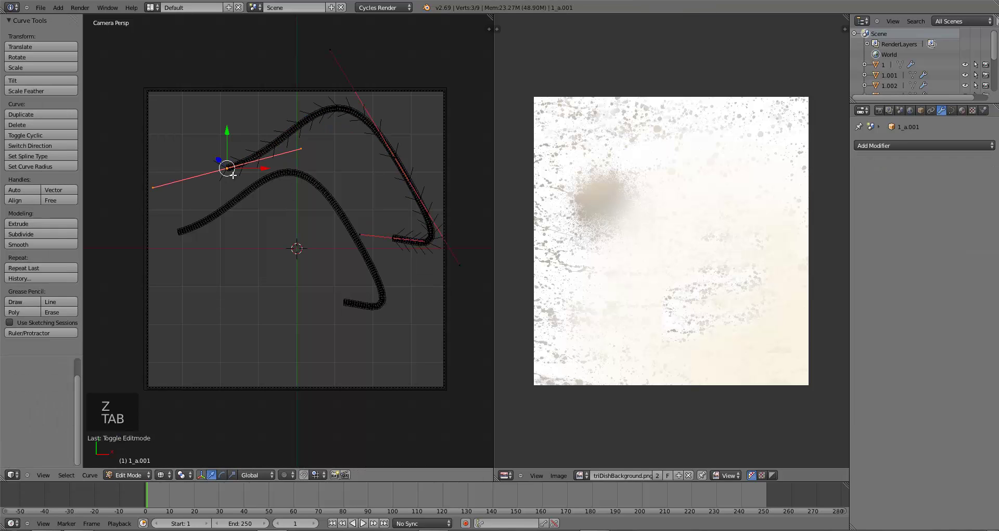
{"action": "key", "text": "r"}
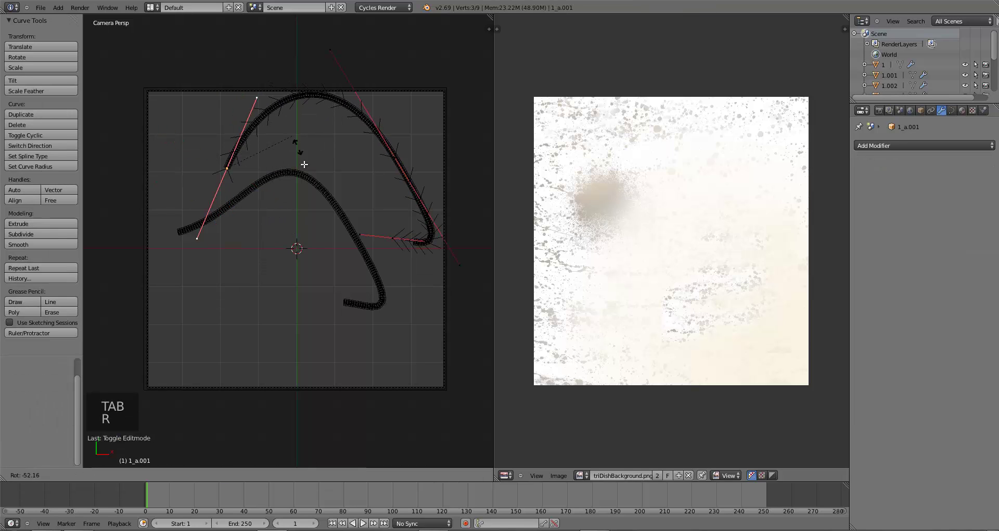
{"action": "right_click", "coordinate": [307, 123]}
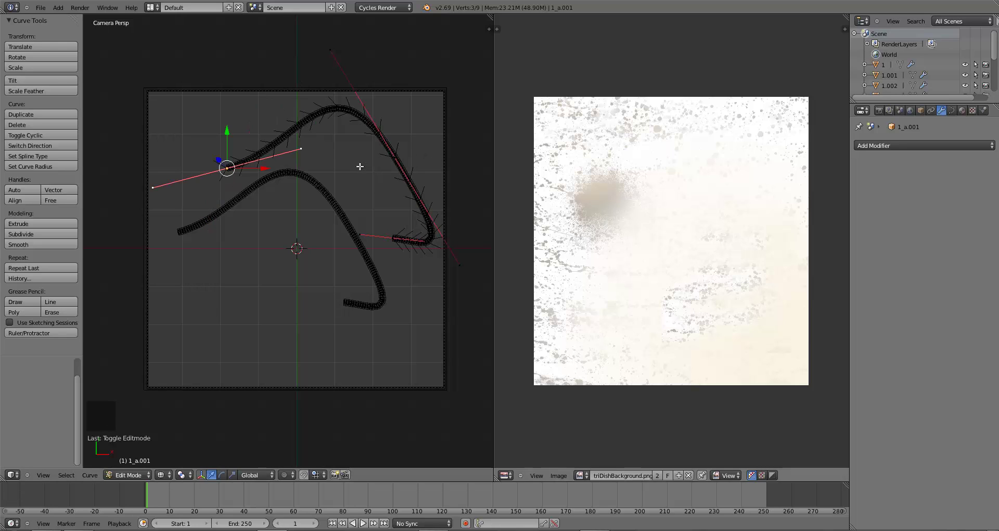
{"action": "key", "text": "Tab"}
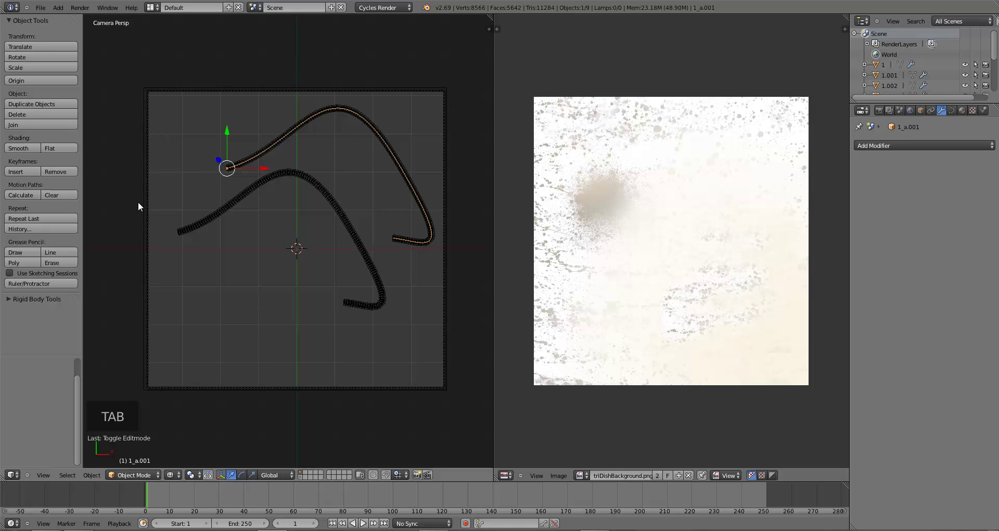
{"action": "key", "text": "Tab"}
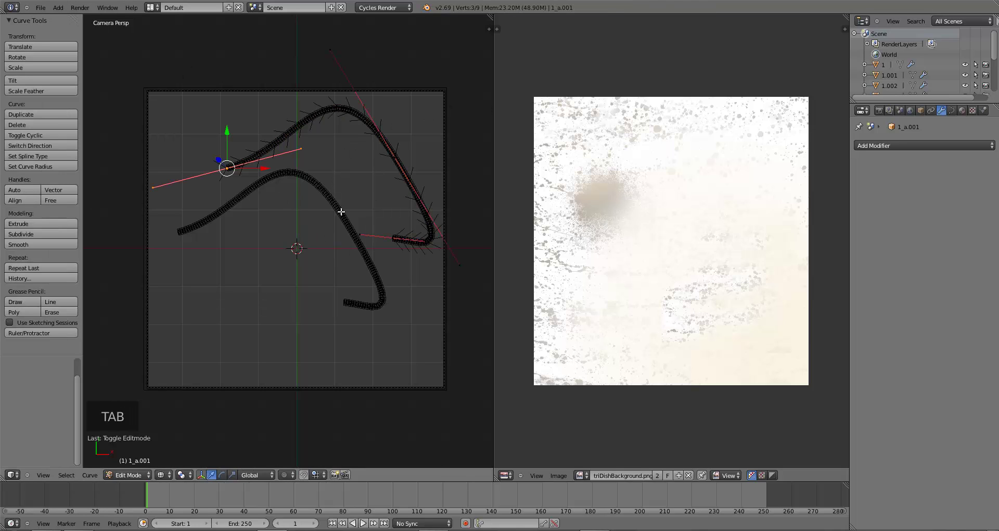
Rotate the curve's start point by -53.954°, and shrink the middle point's handles while moving it by -0.396 in X and 0.368 in Y.
{"action": "key", "text": "r"}
{"action": "left_click", "coordinate": [320, 125]}
{"action": "right_click", "coordinate": [416, 164]}
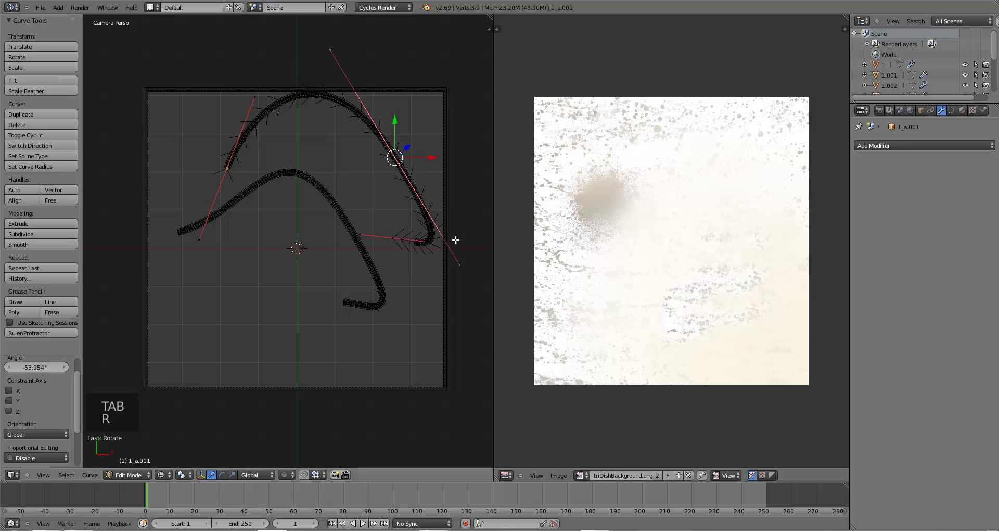
{"action": "key", "text": "s"}
{"action": "left_click", "coordinate": [435, 212]}
{"action": "key", "text": "g"}
{"action": "left_click", "coordinate": [413, 184]}
Rotate the curve's middle point to slope up and outward, moving it by -0.055 in X and 0.123 in Y.
{"action": "key", "text": "r"}
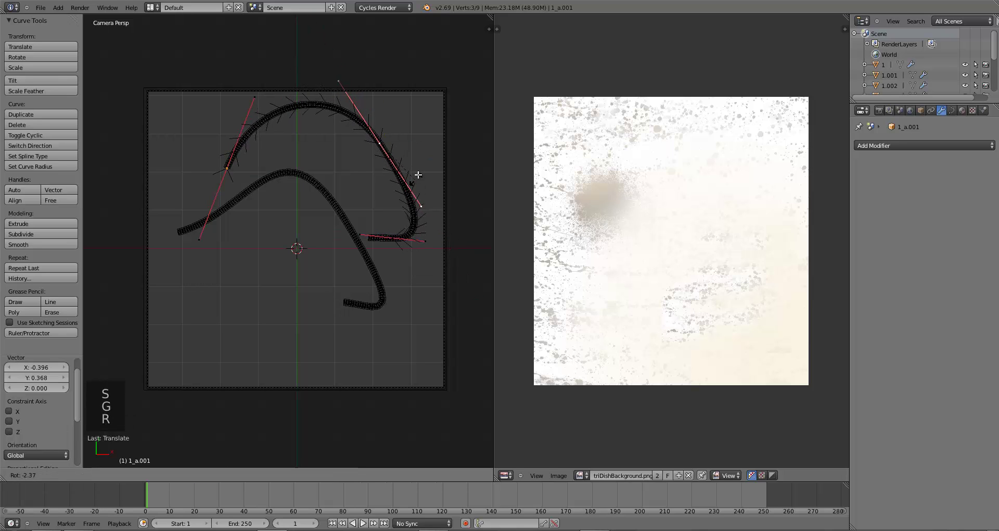
{"action": "left_click", "coordinate": [414, 113]}
{"action": "key", "text": "g"}
{"action": "left_click", "coordinate": [414, 108]}
{"action": "key", "text": "r"}
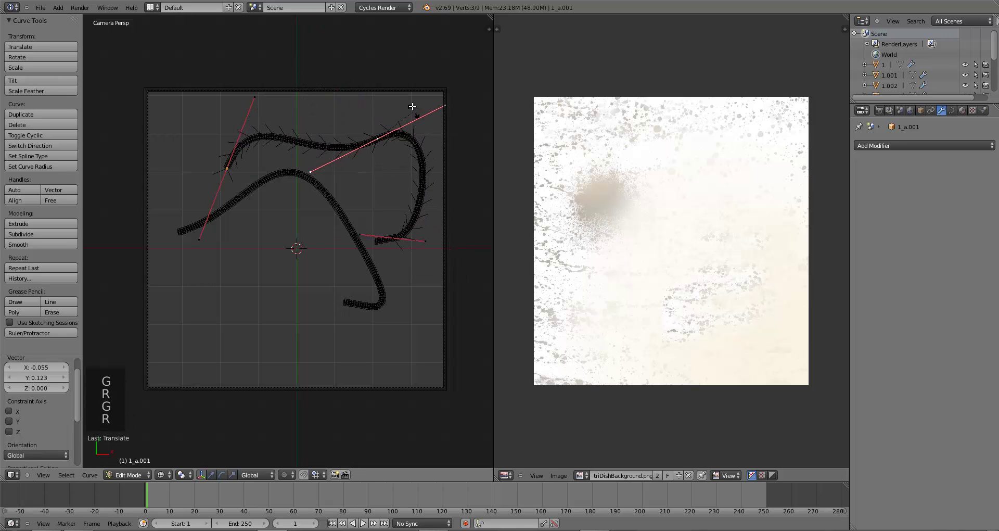
{"action": "left_click", "coordinate": [411, 107]}
Rotate the curve's end point by -13.291°, lengthen its handles, and finish editing the curve.
{"action": "key", "text": "a"}
{"action": "key", "text": "Tab"}
{"action": "key", "text": "Tab"}
{"action": "key", "text": "Tab"}
{"action": "key", "text": "r"}
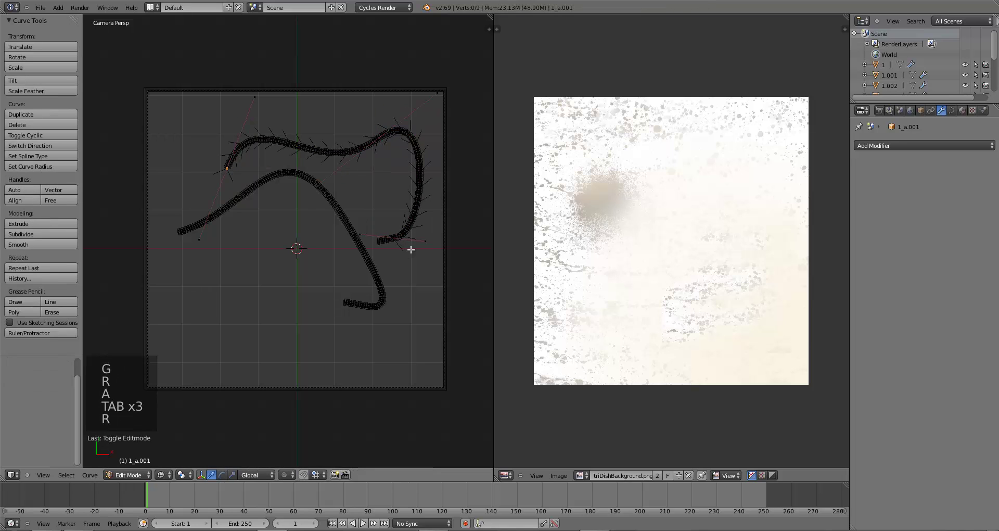
{"action": "right_click", "coordinate": [392, 237]}
{"action": "key", "text": "r"}
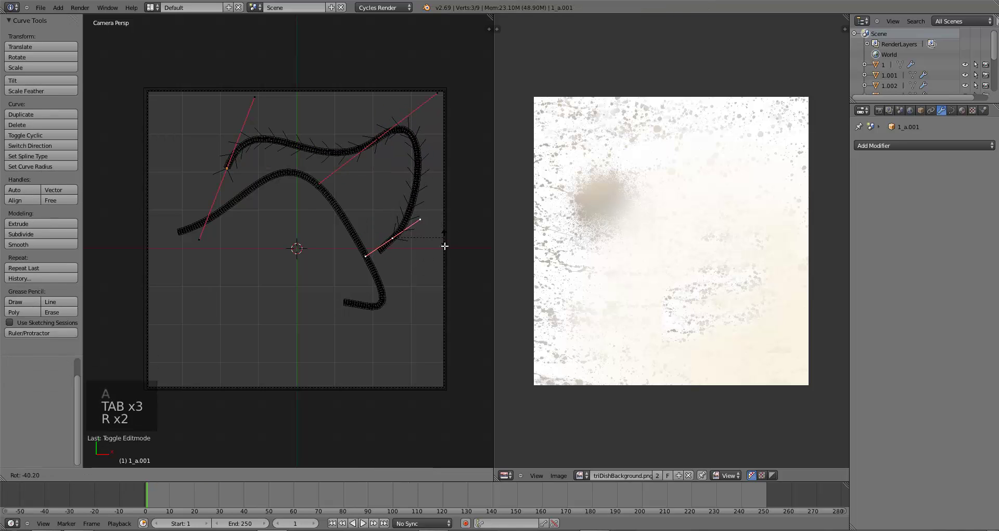
{"action": "left_click", "coordinate": [449, 265]}
{"action": "key", "text": "s"}
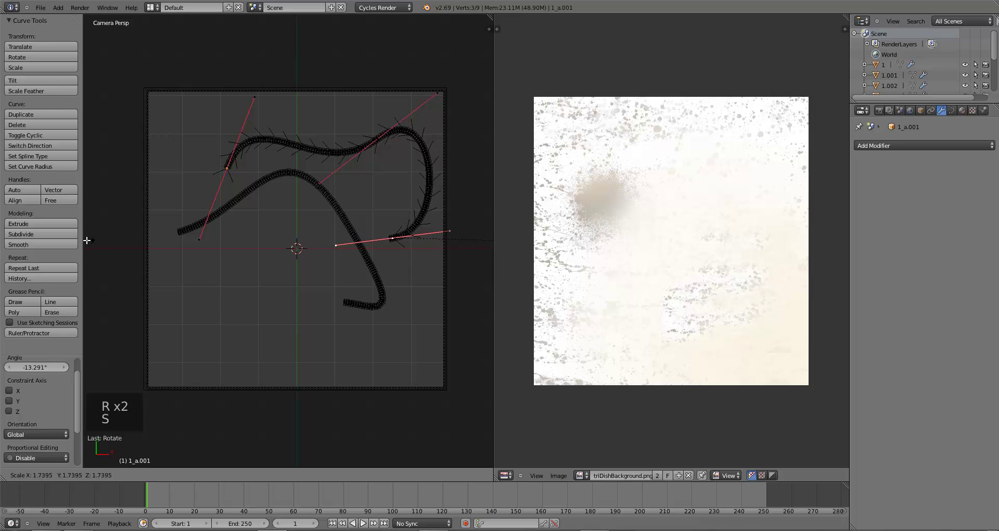
{"action": "left_click", "coordinate": [378, 256]}
{"action": "key", "text": "Tab"}
Select the reshaped strand's three objects and move them by -1.214 in X and -3.424 in Y, followed by 1.255 in X and 0.928 in Y.
{"action": "key", "text": "g"}
{"action": "right_click", "coordinate": [385, 154]}
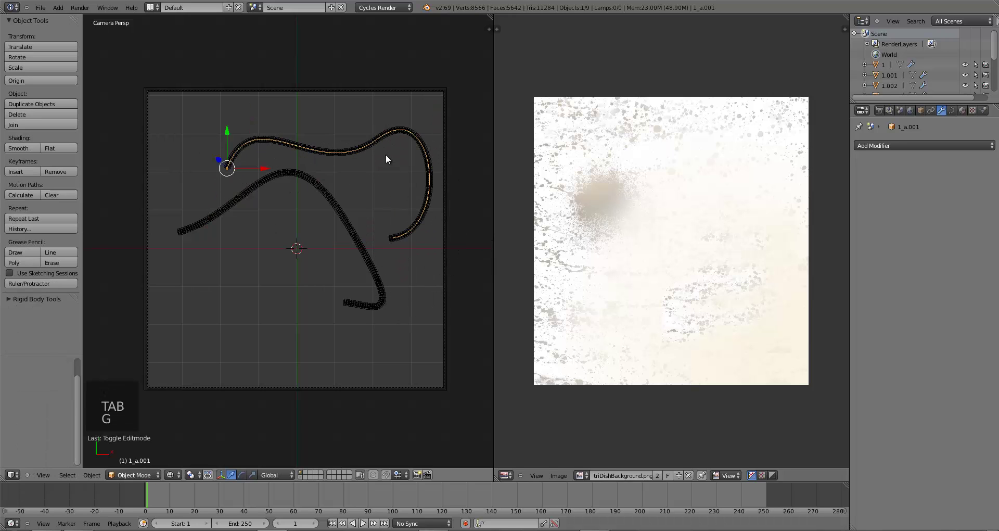
{"action": "key", "text": "a"}
{"action": "key", "text": "b"}
{"action": "left_click_drag", "start_coordinate": [360, 123], "coordinate": [404, 163]}
{"action": "key", "text": "g"}
{"action": "left_click", "coordinate": [358, 295]}
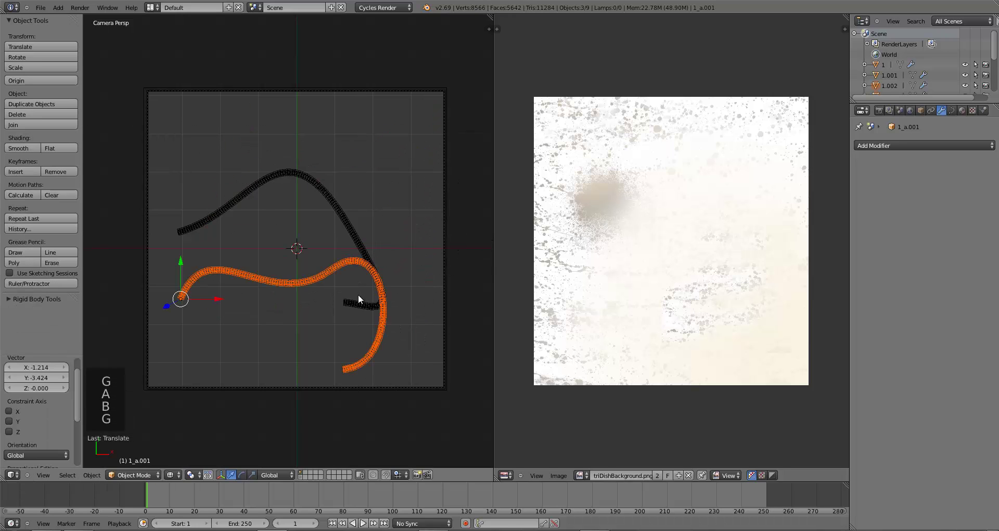
{"action": "key", "text": "g"}
{"action": "left_click", "coordinate": [405, 258]}
Lower the reshaped strand below the original by 0.242 along Z and check the arrangement from other angles.
{"action": "key", "text": "KP_1"}
{"action": "scroll", "coordinate": [405, 258], "scroll_direction": "up", "scroll_amount": 5}
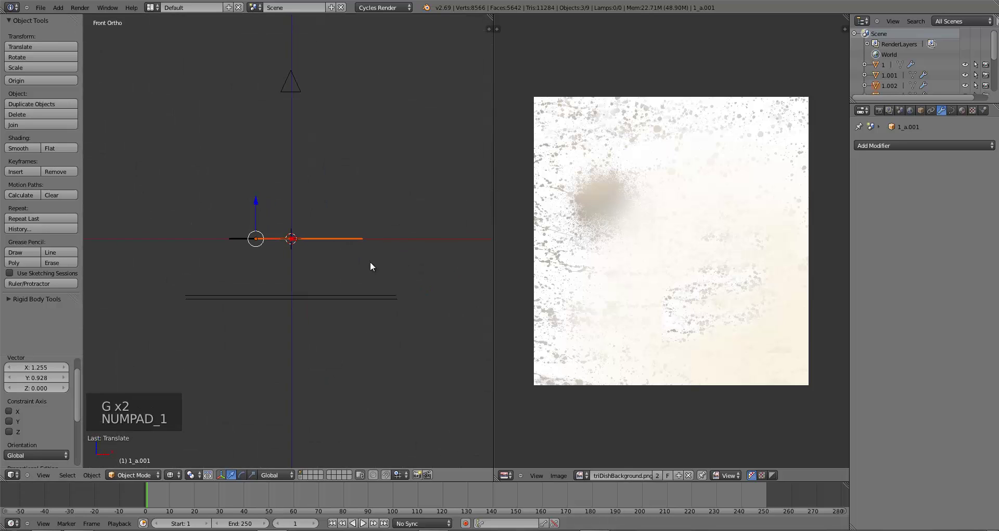
{"action": "key", "text": "g"}
{"action": "left_click", "coordinate": [364, 273]}
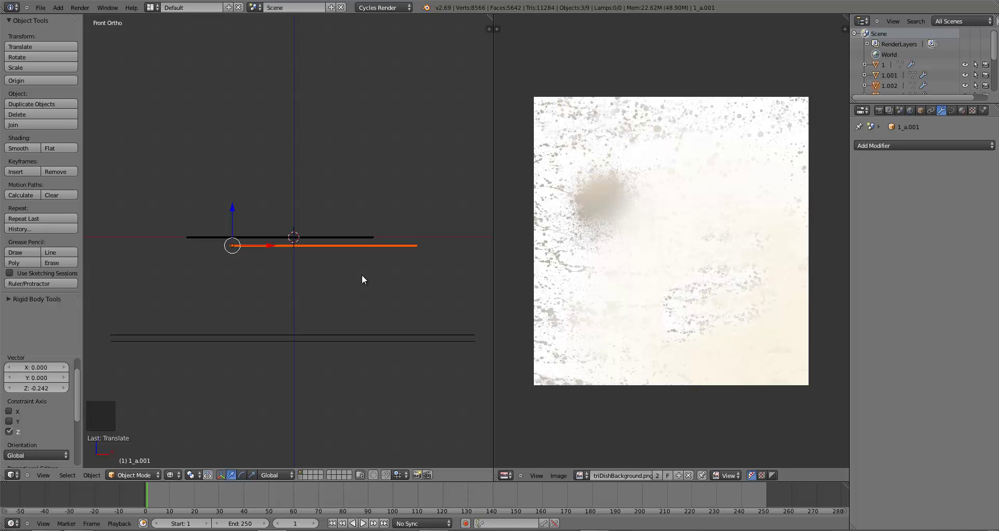
{"action": "mouse_move", "coordinate": [361, 278]}
{"action": "middle_mouse_down"}
{"action": "mouse_move", "coordinate": [337, 321]}
{"action": "mouse_move", "coordinate": [399, 247]}
{"action": "mouse_move", "coordinate": [368, 294]}
{"action": "mouse_move", "coordinate": [360, 280]}
{"action": "middle_mouse_up"}
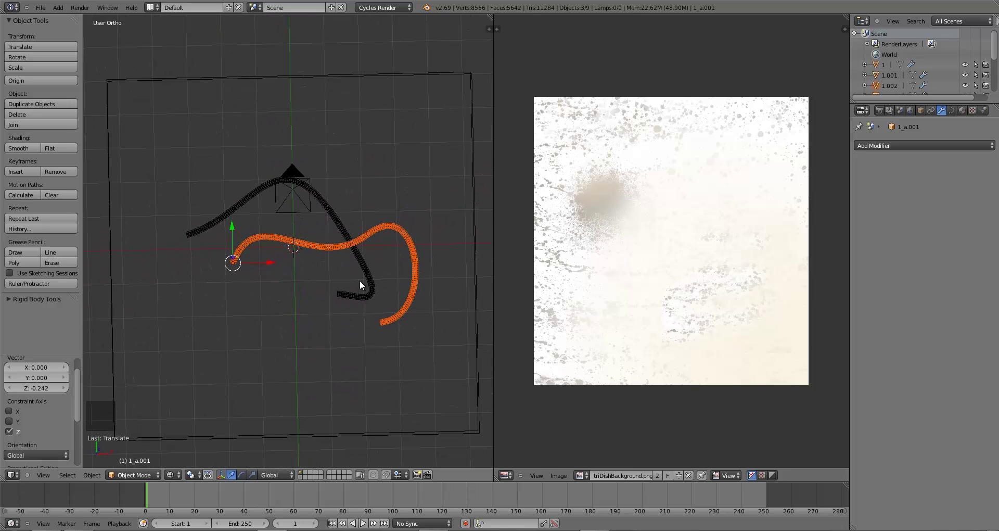
{"action": "key", "text": "KP_0"}
{"action": "key", "text": "KP_1"}
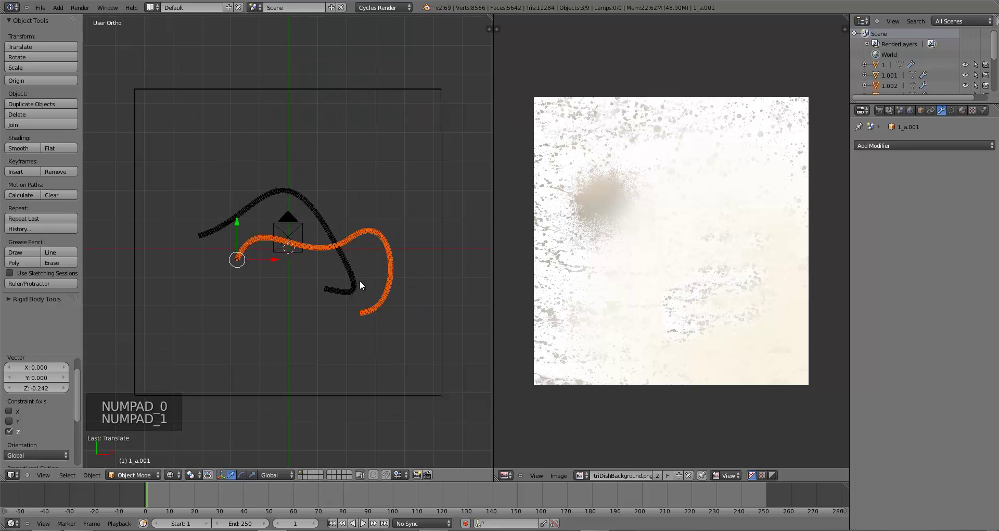
Raise the upper of the two backdrop planes by 1.484 along Z and scale it to about 0.88 in the camera view.
{"action": "key", "text": "a"}
{"action": "key", "text": "a"}
{"action": "key", "text": "b"}
{"action": "left_click_drag", "start_coordinate": [263, 314], "coordinate": [303, 336]}
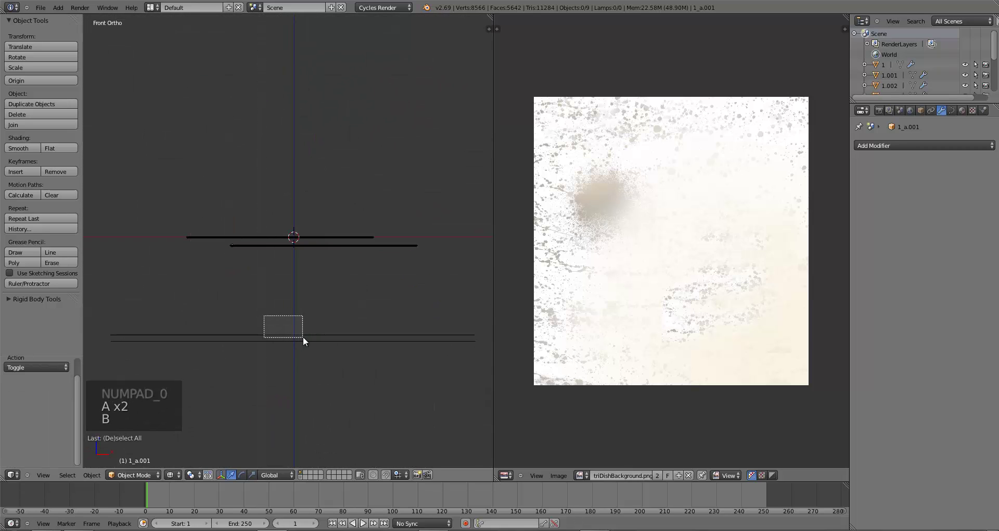
{"action": "key", "text": "g"}
{"action": "left_click", "coordinate": [310, 285]}
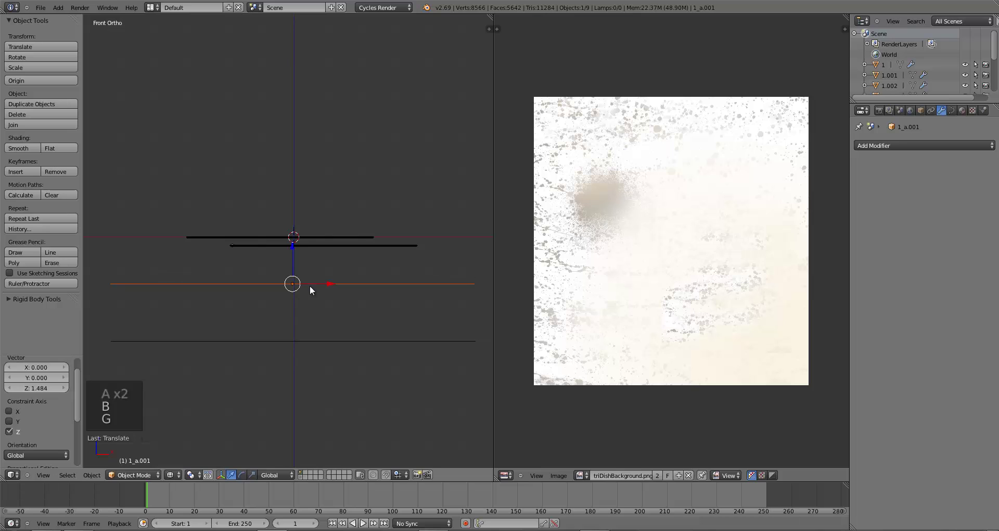
{"action": "key", "text": "KP_0"}
{"action": "key", "text": "s"}
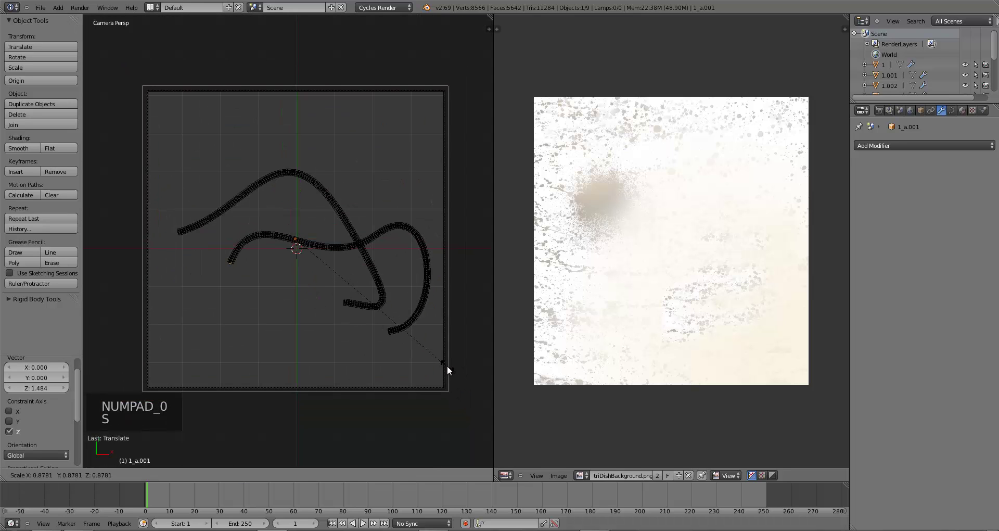
{"action": "left_click", "coordinate": [447, 365]}
Box-select the reshaped strand's objects near the crossing of the two strands in wireframe display.
{"action": "key", "text": "z"}
{"action": "key", "text": "a"}
{"action": "key", "text": "b"}
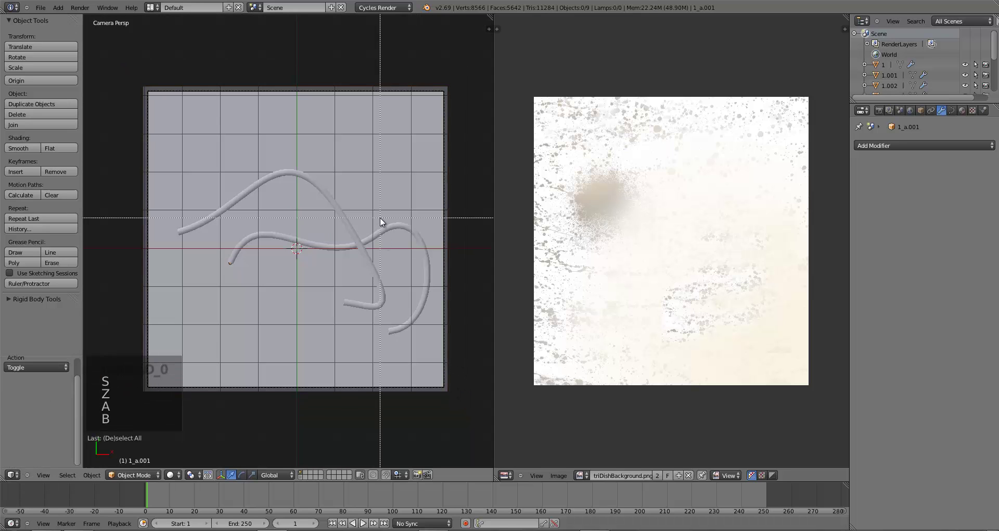
{"action": "key", "text": "z"}
{"action": "key", "text": "b"}
{"action": "left_click_drag", "start_coordinate": [376, 212], "coordinate": [403, 253]}
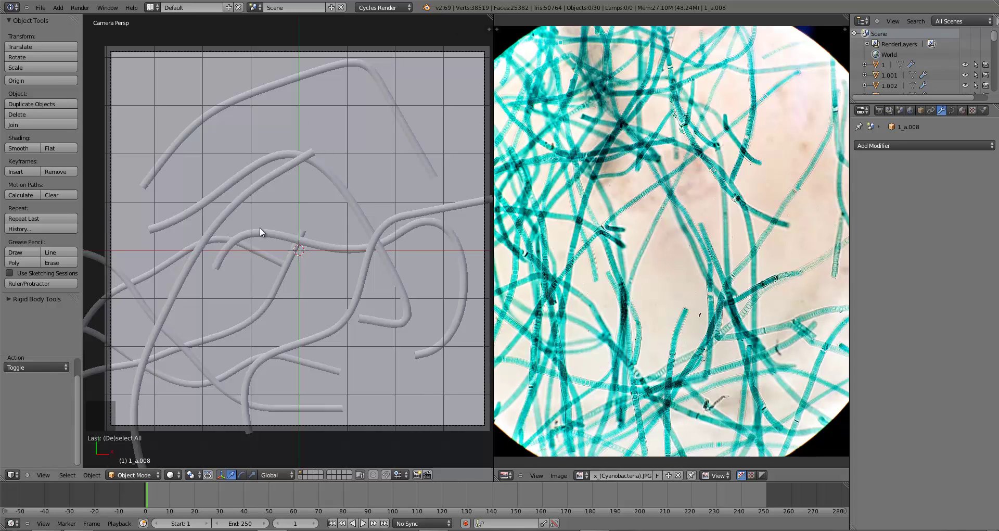
Examine the layout of the duplicated strands and one strand's guide curve in wireframe and solid shading against the reference photo.
{"action": "key", "text": "z"}
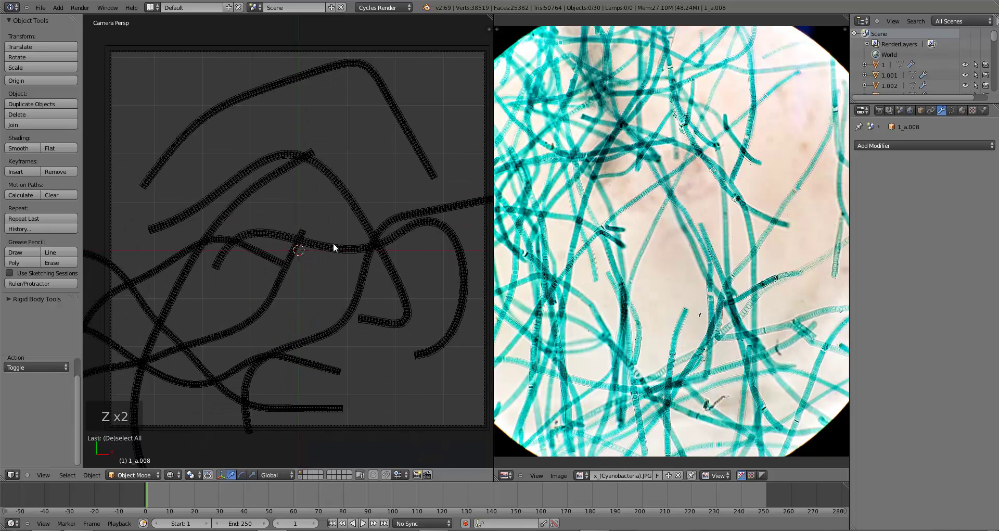
{"action": "key", "text": "Home"}
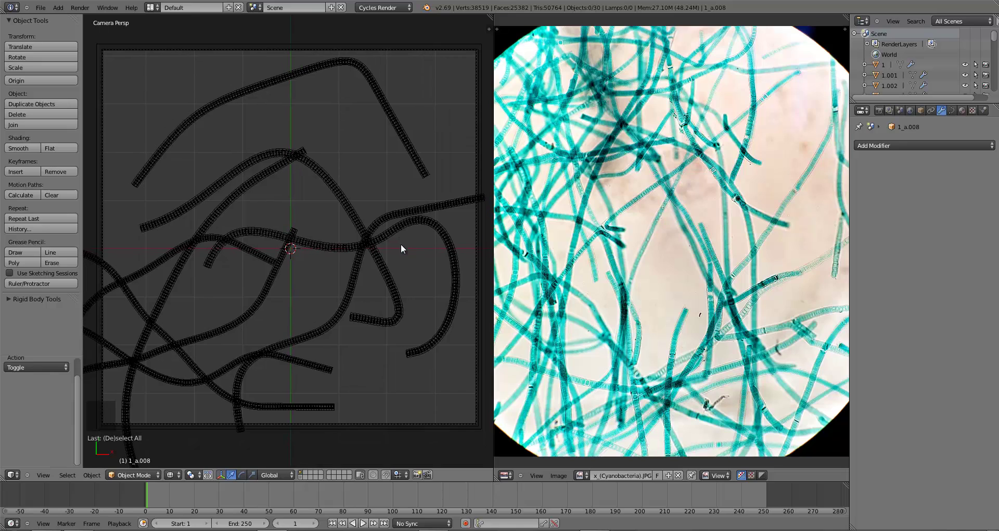
{"action": "middle_click_drag", "start_coordinate": [407, 254], "coordinate": [401, 250], "text": "shift"}
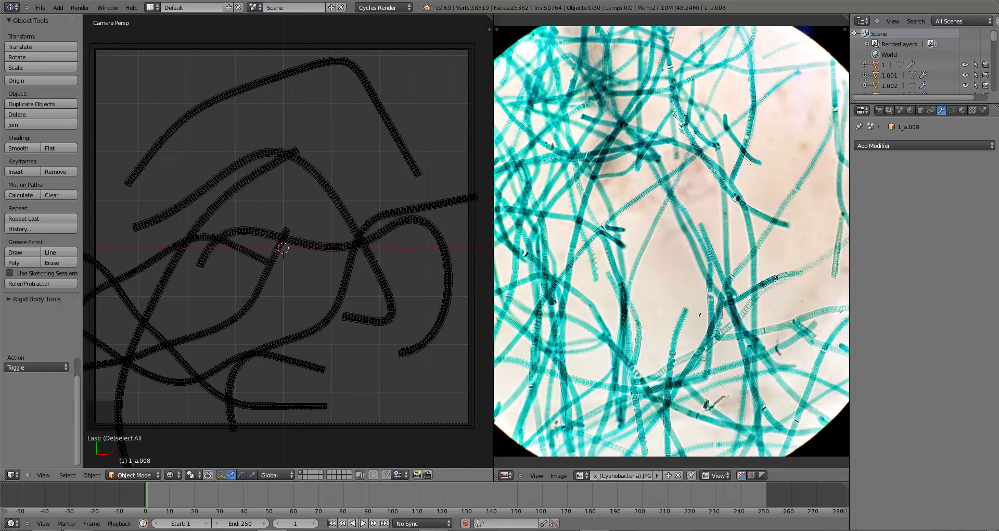
{"action": "right_click", "coordinate": [342, 220]}
{"action": "right_click", "coordinate": [267, 171]}
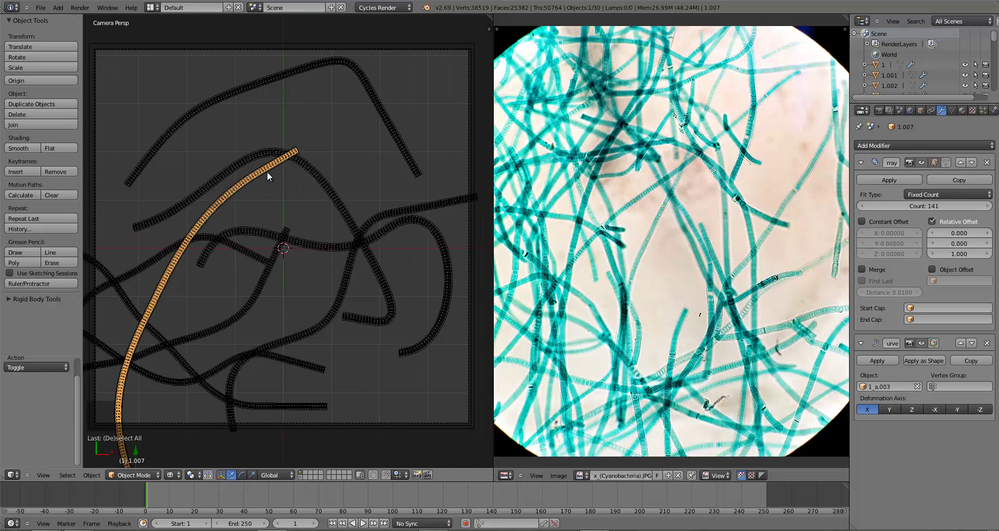
{"action": "right_click", "coordinate": [255, 171]}
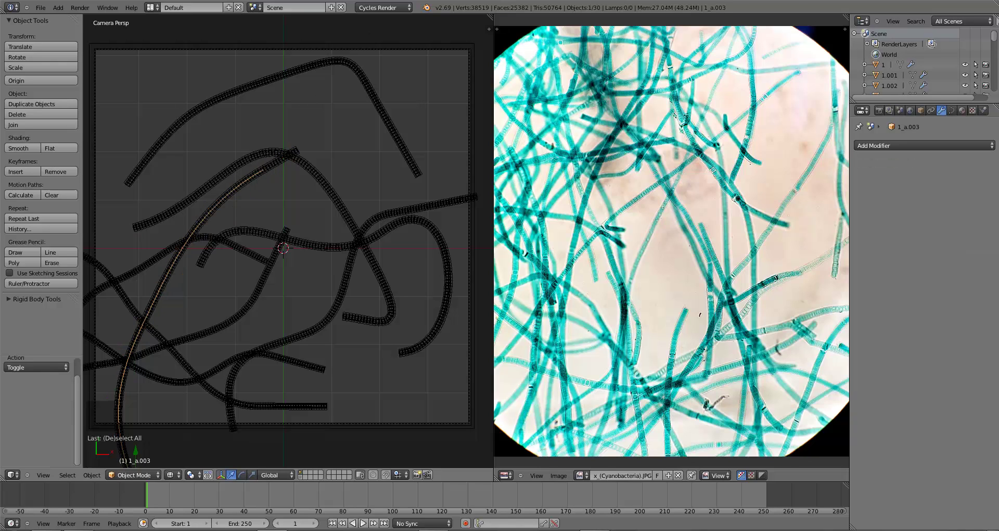
{"action": "key", "text": "a"}
{"action": "key", "text": "z"}
{"action": "scroll", "coordinate": [328, 267], "scroll_direction": "down", "scroll_amount": 3}
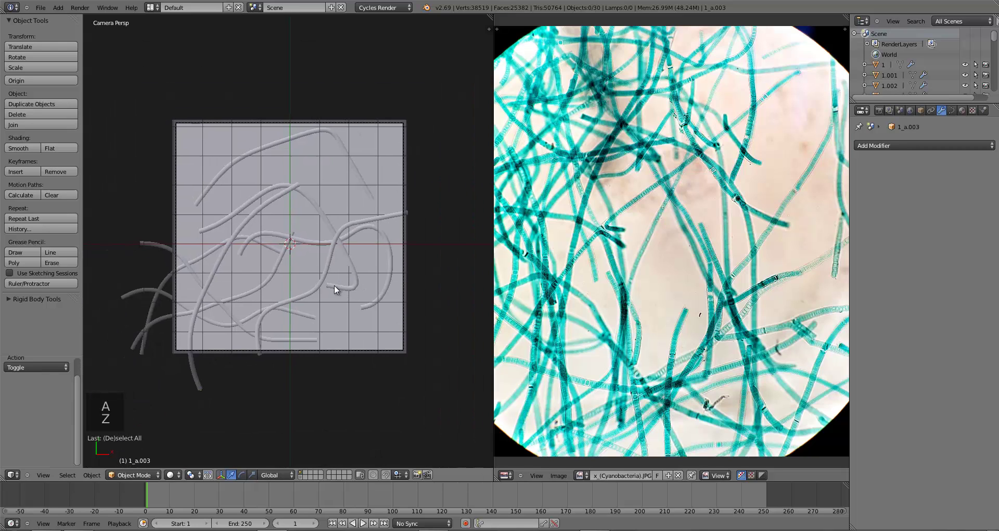
{"action": "scroll", "coordinate": [334, 285], "scroll_direction": "up", "scroll_amount": 3}
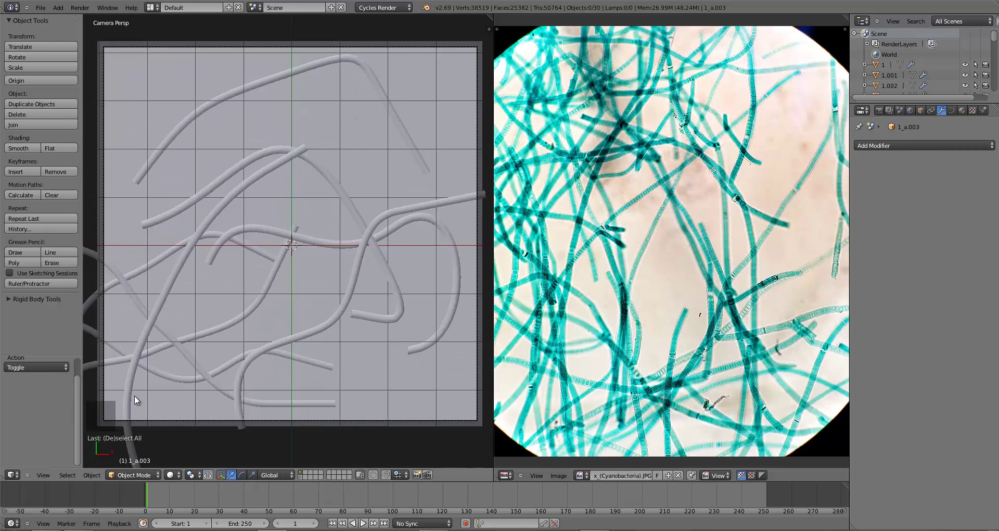
{"action": "middle_click_drag", "start_coordinate": [314, 330], "coordinate": [313, 334], "text": "shift"}
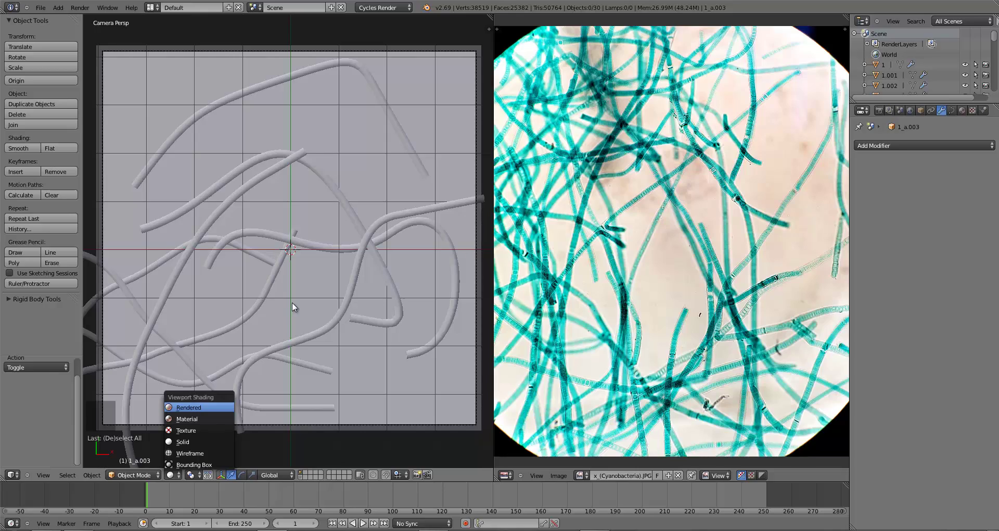
Preview all the strands over the backdrop with rendered shading and inspect them close up against the reference photo.
{"action": "key", "text": "Return"}
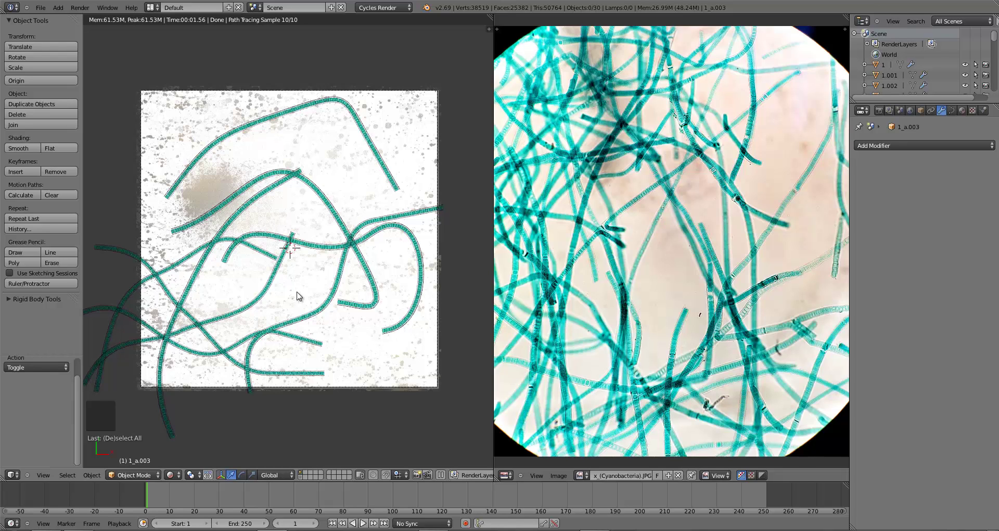
{"action": "scroll", "coordinate": [322, 299], "scroll_direction": "up", "scroll_amount": 3}
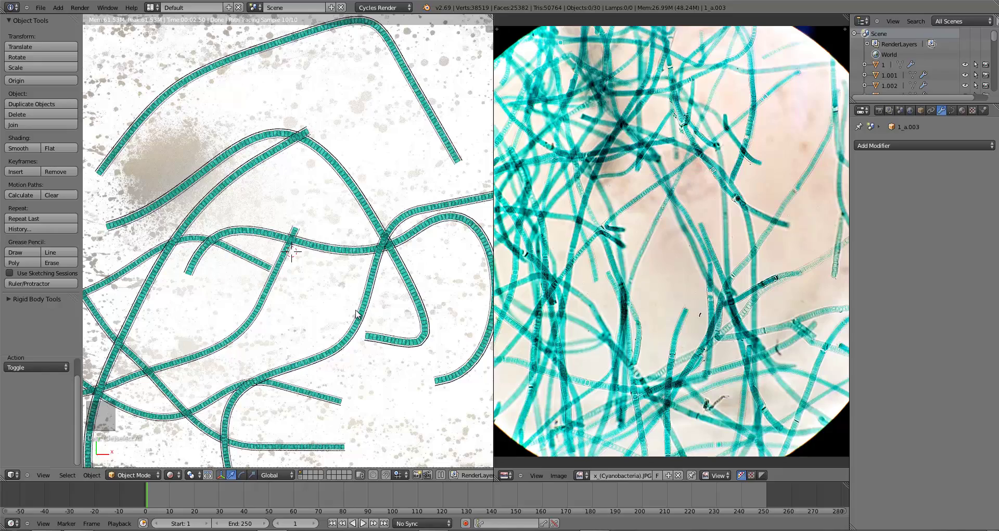
{"action": "right_click", "coordinate": [317, 252]}
{"action": "scroll", "coordinate": [325, 250], "scroll_direction": "down", "scroll_amount": 1}
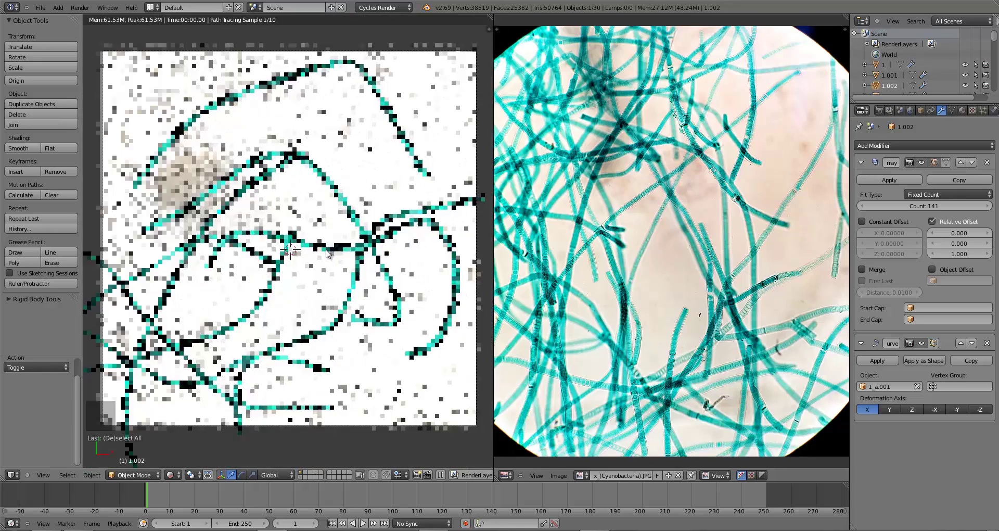
Leave the rendered preview, split off a node editor area above the 3D view and bring up the inner strand's Bacteria_Light material nodes.
{"action": "key", "text": "z"}
{"action": "key", "text": "z"}
{"action": "key", "text": "z"}
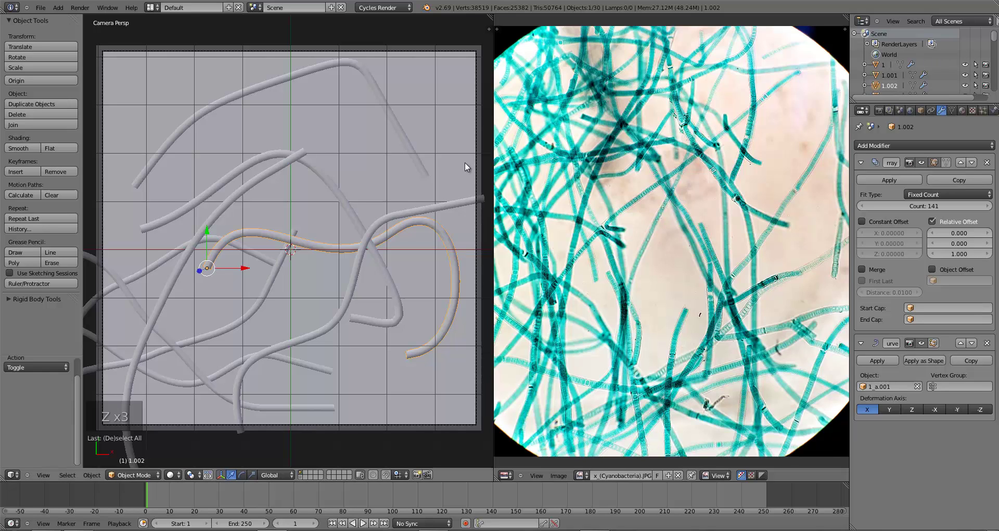
{"action": "left_click_drag", "start_coordinate": [489, 29], "coordinate": [4, 179]}
{"action": "left_click", "coordinate": [13, 171]}
{"action": "left_click", "coordinate": [42, 290]}
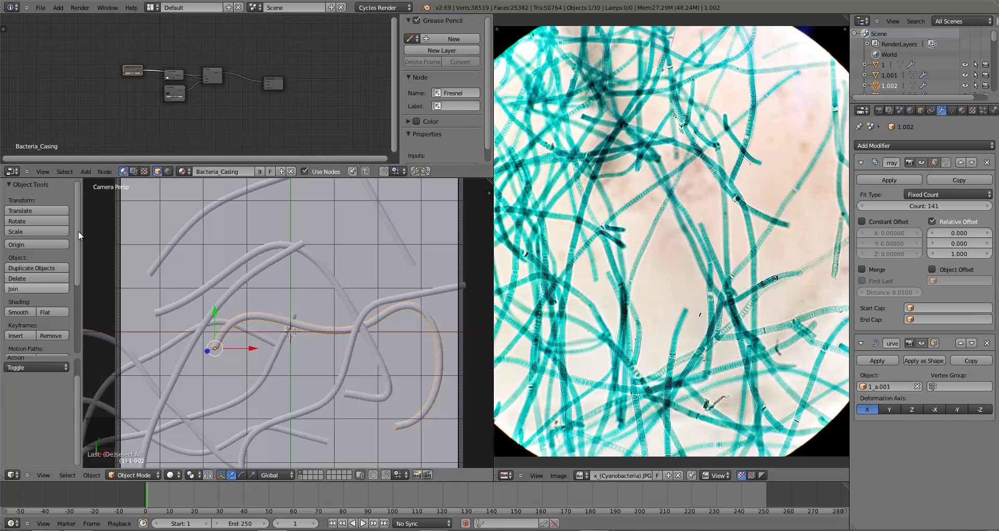
{"action": "left_click", "coordinate": [962, 110]}
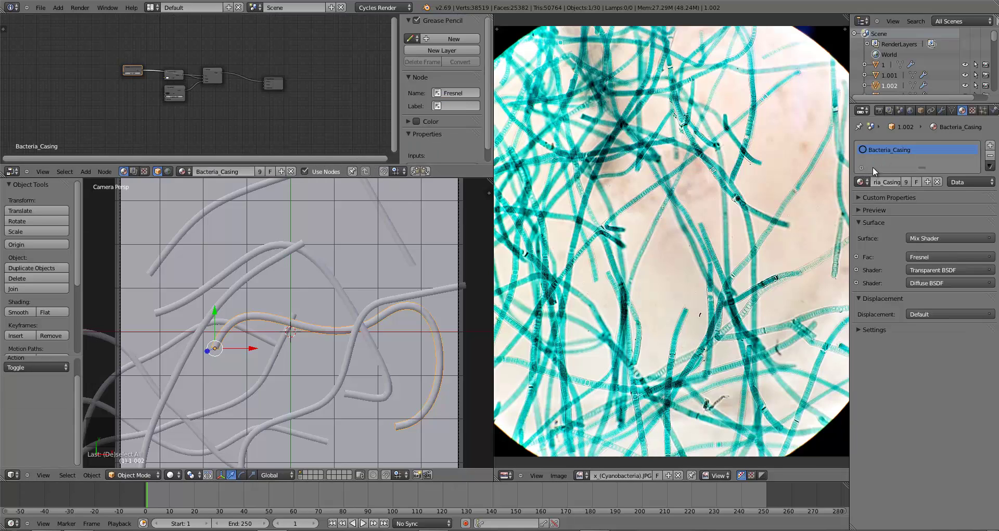
{"action": "right_click", "coordinate": [334, 331]}
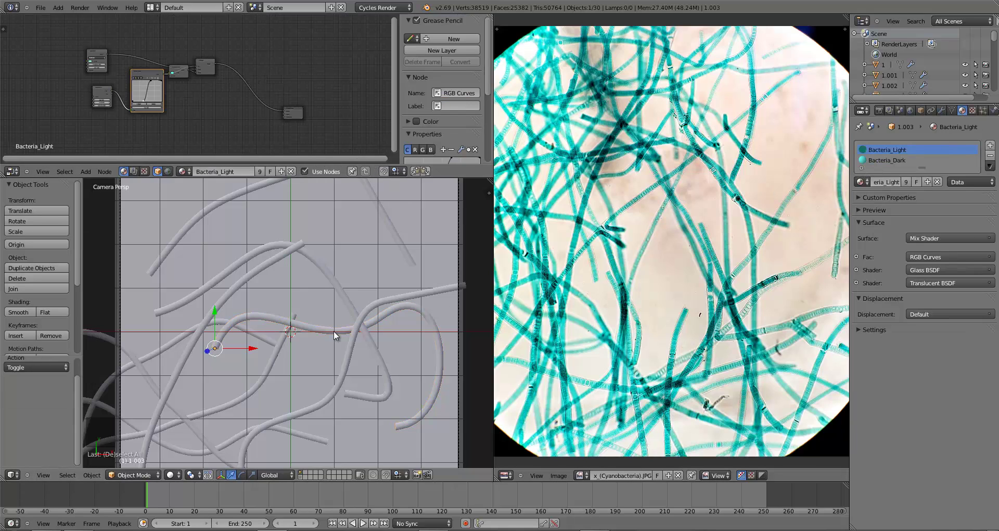
{"action": "key", "text": "z"}
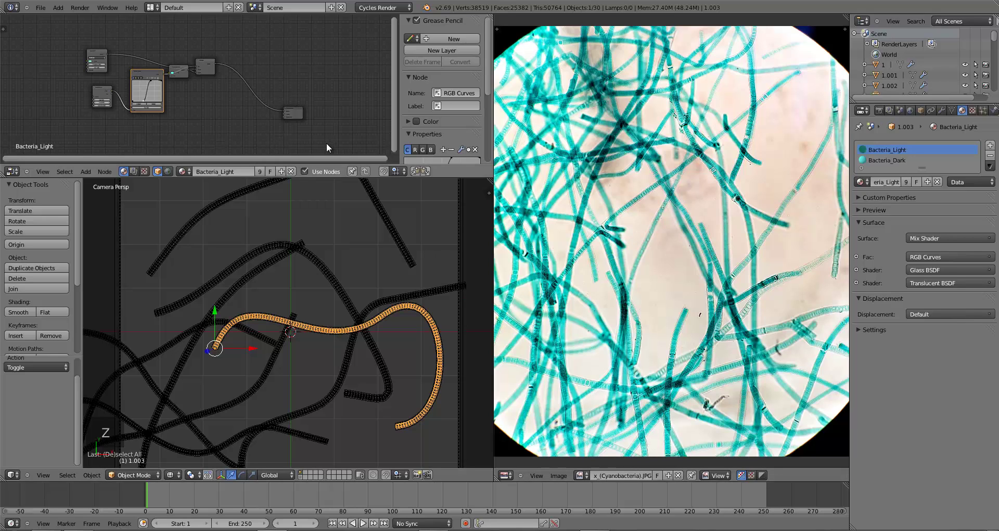
{"action": "scroll", "coordinate": [195, 95], "scroll_direction": "up", "scroll_amount": 4}
{"action": "middle_click_drag", "start_coordinate": [194, 103], "coordinate": [214, 115]}
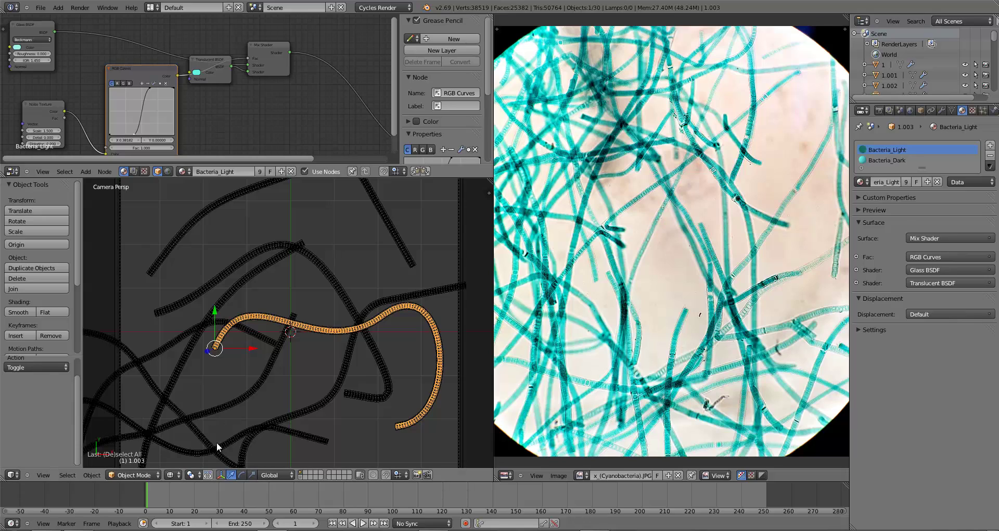
Preview the strands in rendered shading, and insert a duplicate of Bacteria_Light's Mix Shader between the original and the material output.
{"action": "left_click", "coordinate": [175, 474]}
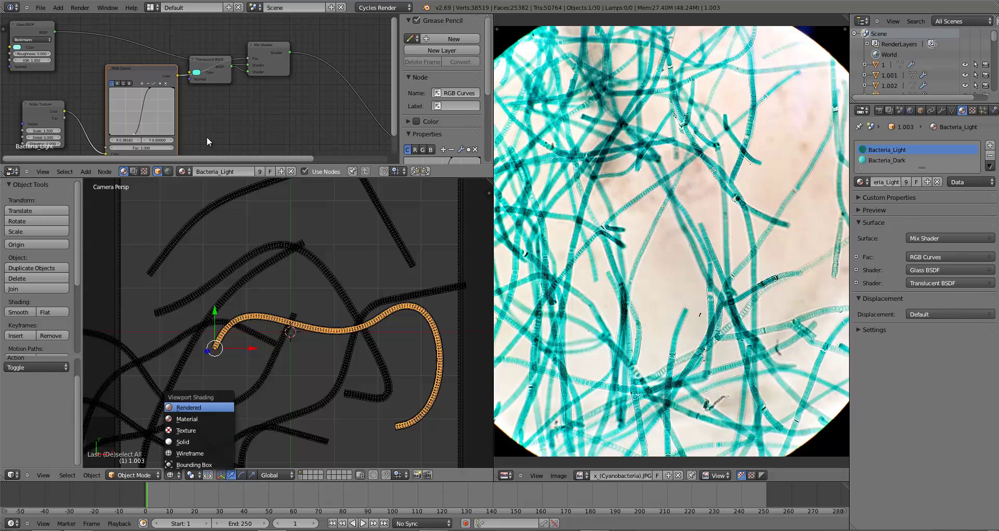
{"action": "key", "text": "Return"}
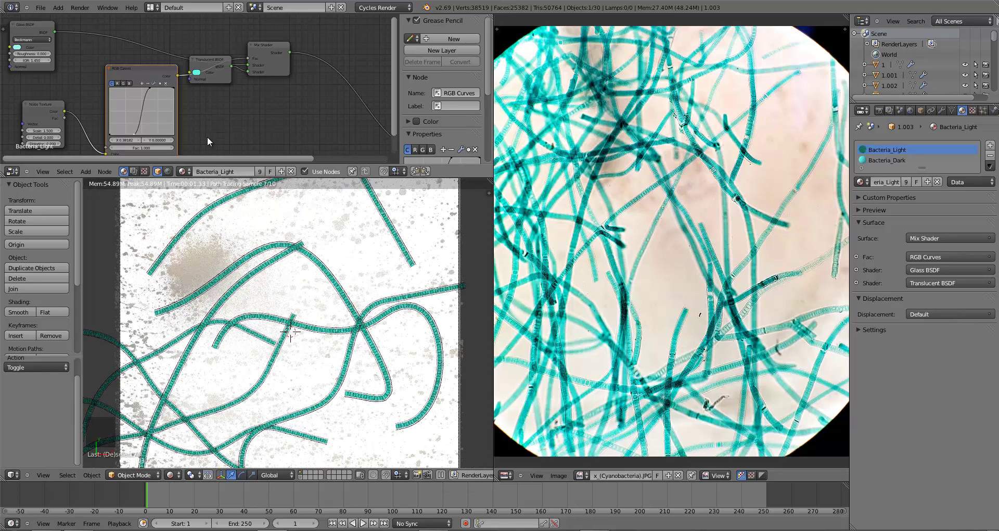
{"action": "key", "text": "z"}
{"action": "key", "text": "z"}
{"action": "key", "text": "z"}
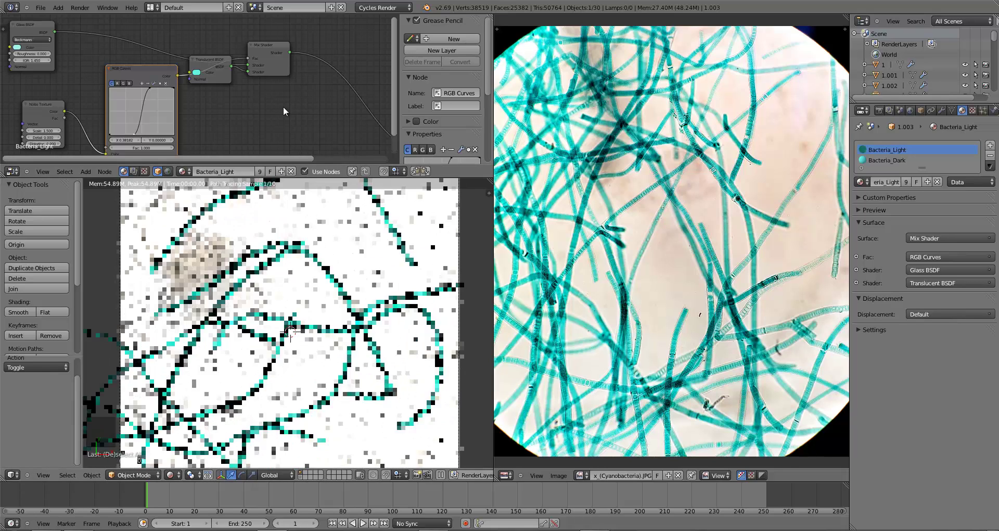
{"action": "left_click", "coordinate": [276, 52]}
{"action": "key", "text": "shift+d"}
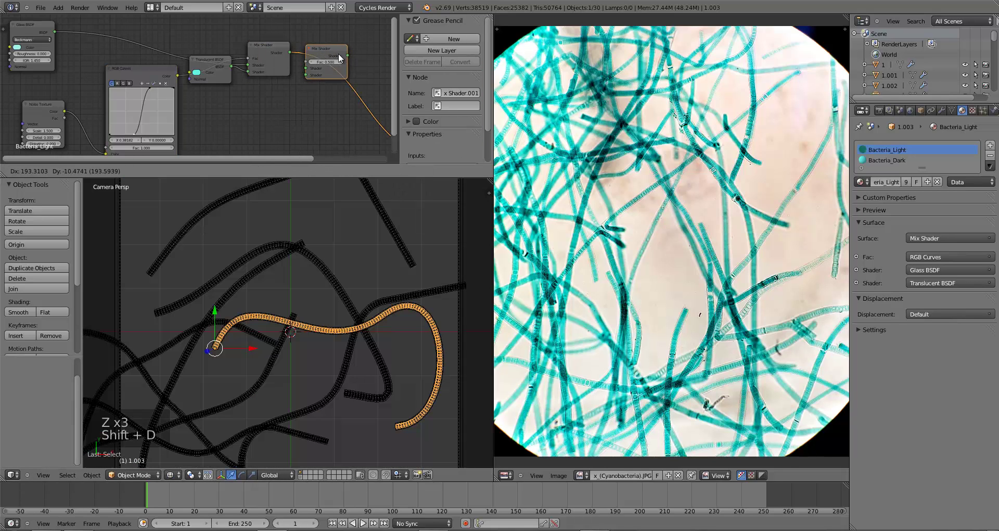
{"action": "left_click", "coordinate": [338, 53]}
{"action": "left_click", "coordinate": [211, 69]}
{"action": "key", "text": "shift+d"}
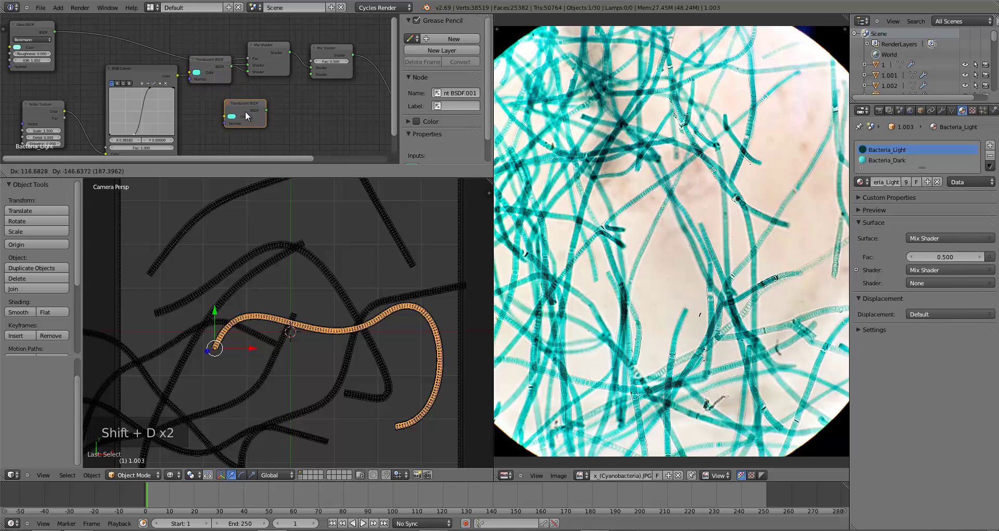
{"action": "right_click", "coordinate": [245, 111]}
{"action": "key", "text": "x"}
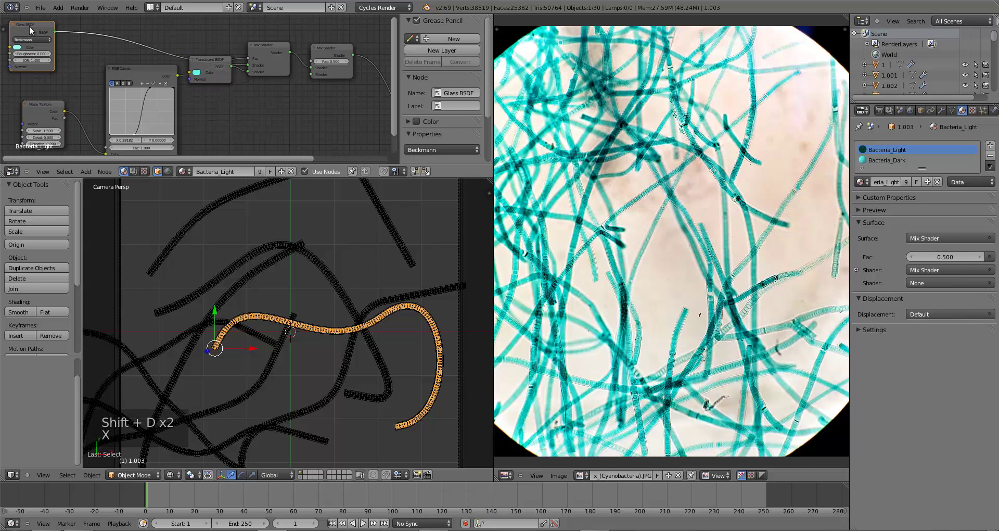
Duplicate the Glass BSDF node, place the copy below the Translucent BSDF and link it to the new Mix Shader's second shader input.
{"action": "left_click", "coordinate": [29, 26]}
{"action": "key", "text": "shift+d"}
{"action": "left_click", "coordinate": [271, 102]}
{"action": "mouse_move", "coordinate": [270, 102]}
{"action": "left_mouse_down"}
{"action": "mouse_move", "coordinate": [286, 115]}
{"action": "mouse_move", "coordinate": [272, 117]}
{"action": "left_mouse_up"}
{"action": "left_click_drag", "start_coordinate": [276, 119], "coordinate": [310, 75]}
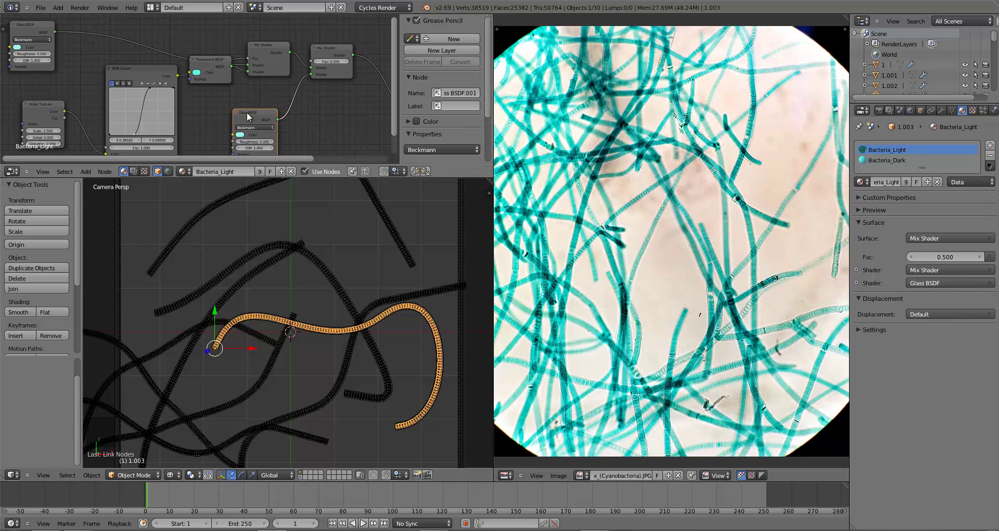
{"action": "left_click_drag", "start_coordinate": [255, 112], "coordinate": [238, 107]}
Set the new Mix Shader's factor to 0.350 and inspect the strands in rendered shading.
{"action": "left_click", "coordinate": [170, 474]}
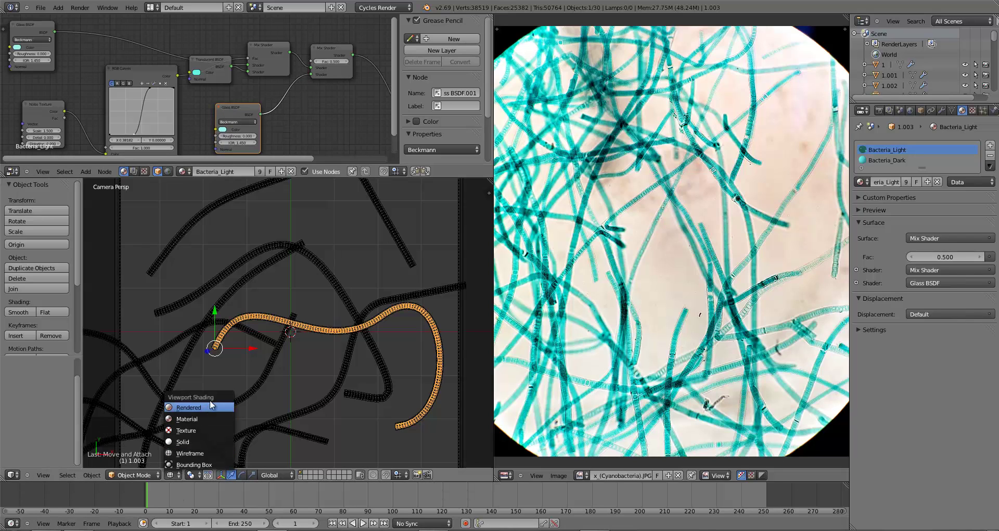
{"action": "key", "text": "Return"}
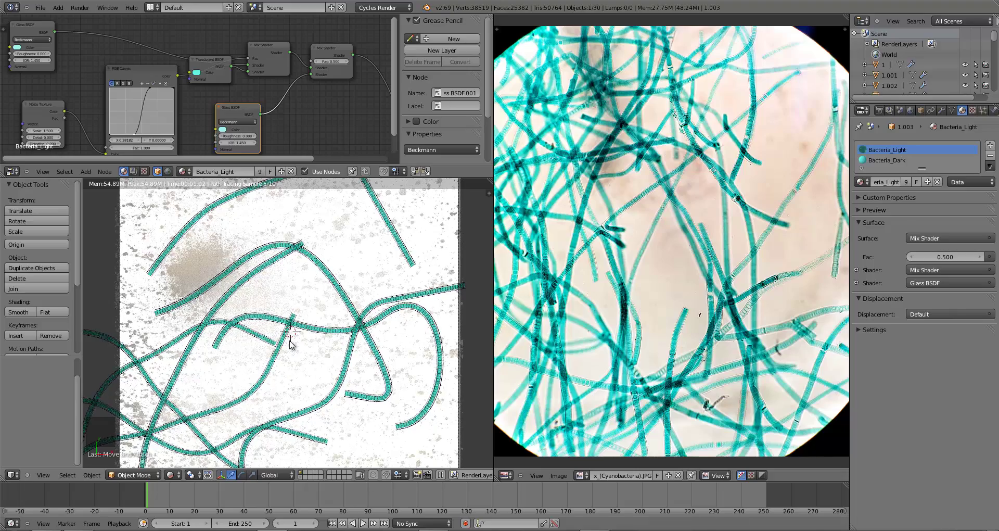
{"action": "scroll", "coordinate": [297, 339], "scroll_direction": "up", "scroll_amount": 3}
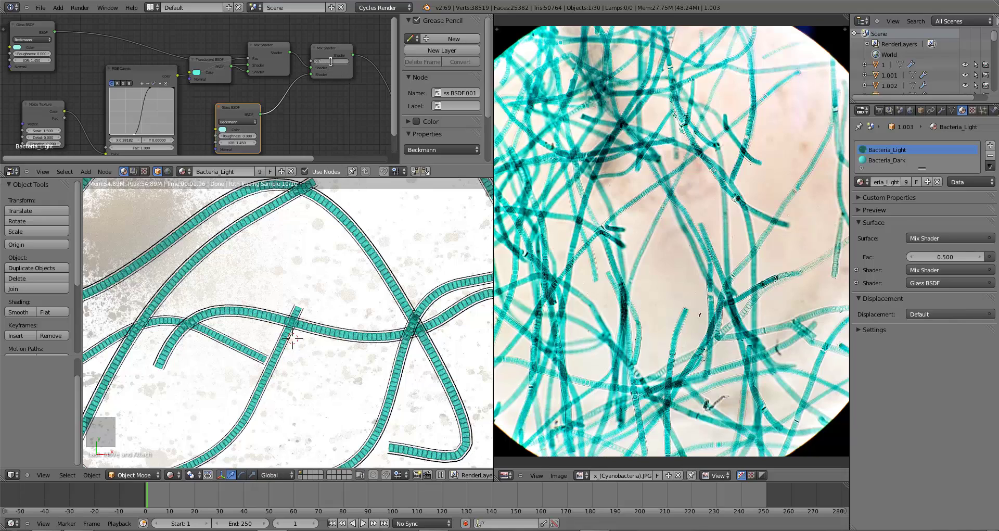
{"action": "key", "text": "Return"}
{"action": "key", "text": "Return"}
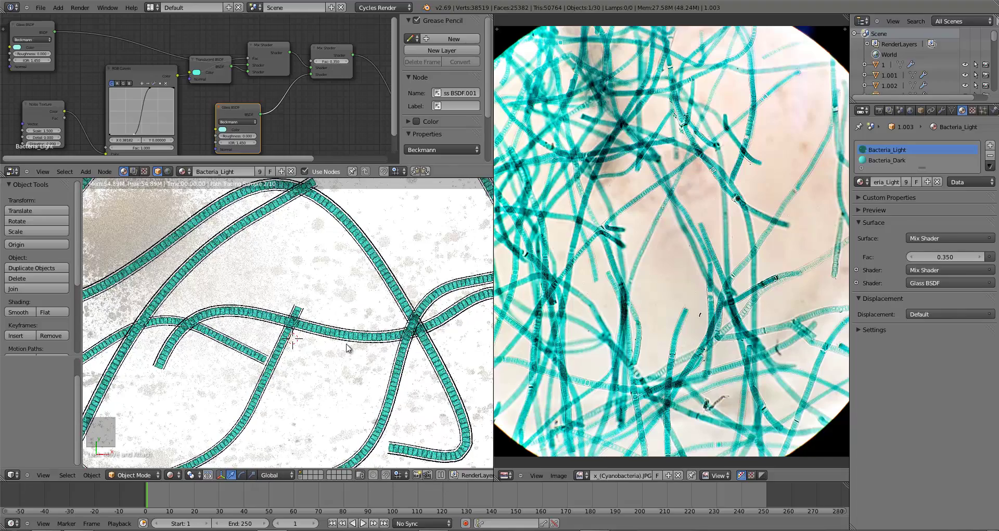
{"action": "scroll", "coordinate": [336, 348], "scroll_direction": "down", "scroll_amount": 2}
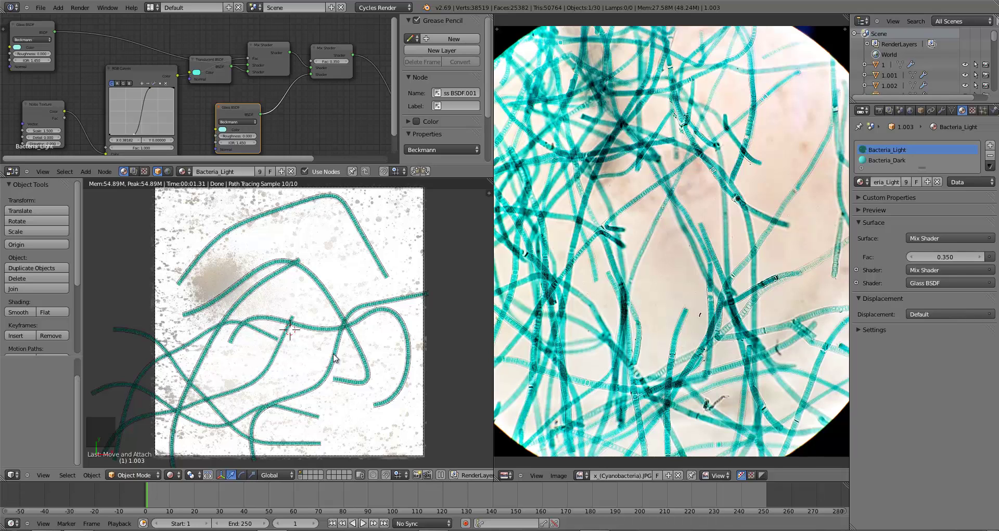
Return the view to solid shading, deselect everything and merge the node editor area back into the 3D view.
{"action": "key", "text": "z"}
{"action": "key", "text": "z"}
{"action": "key", "text": "z"}
{"action": "key", "text": "a"}
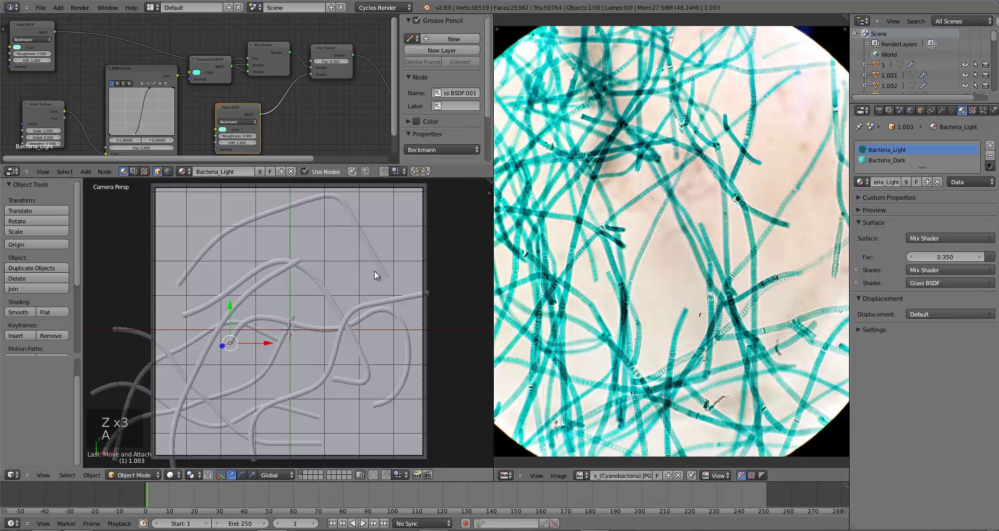
{"action": "left_click_drag", "start_coordinate": [490, 180], "coordinate": [486, 148]}
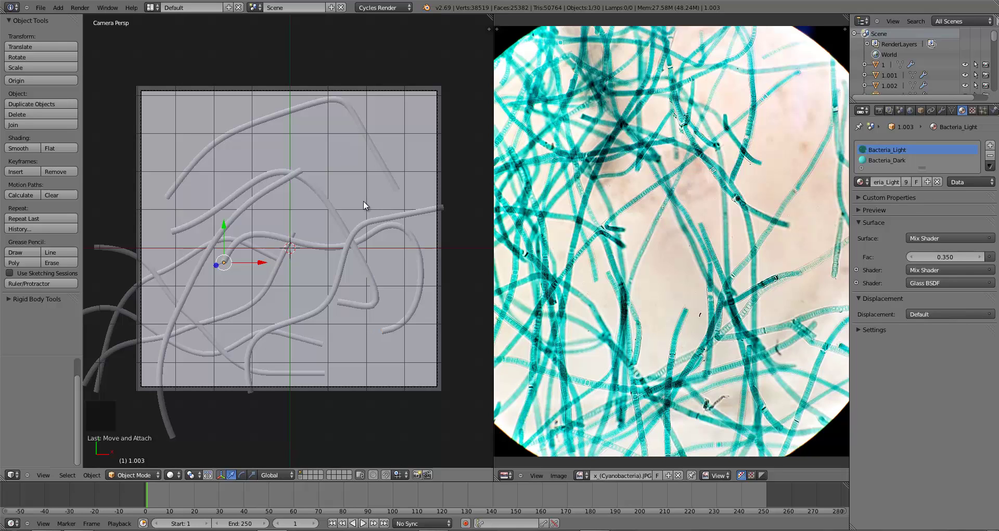
Duplicate the end edge ring of the inner strand's cell mesh in place and separate the copy into its own object.
{"action": "key", "text": "KP_7"}
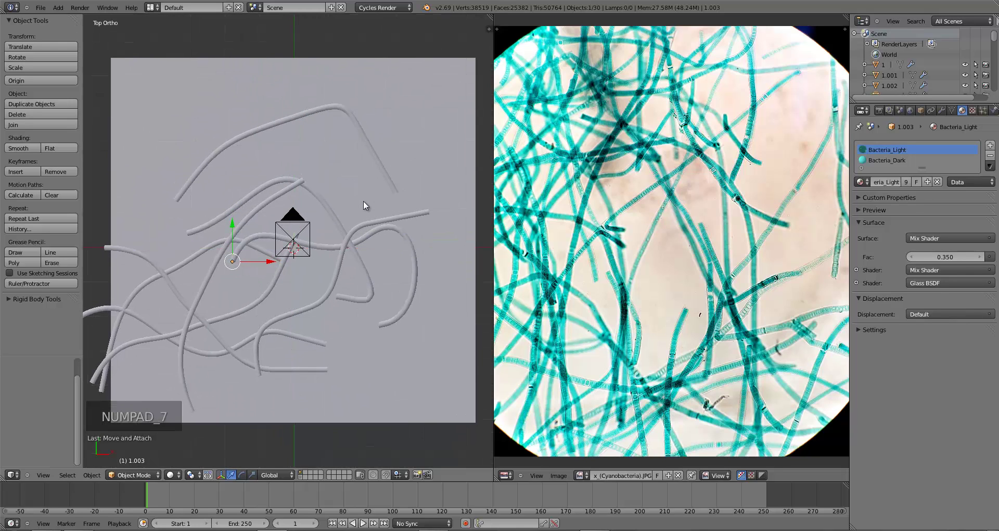
{"action": "scroll", "coordinate": [294, 247], "scroll_direction": "up", "scroll_amount": 2}
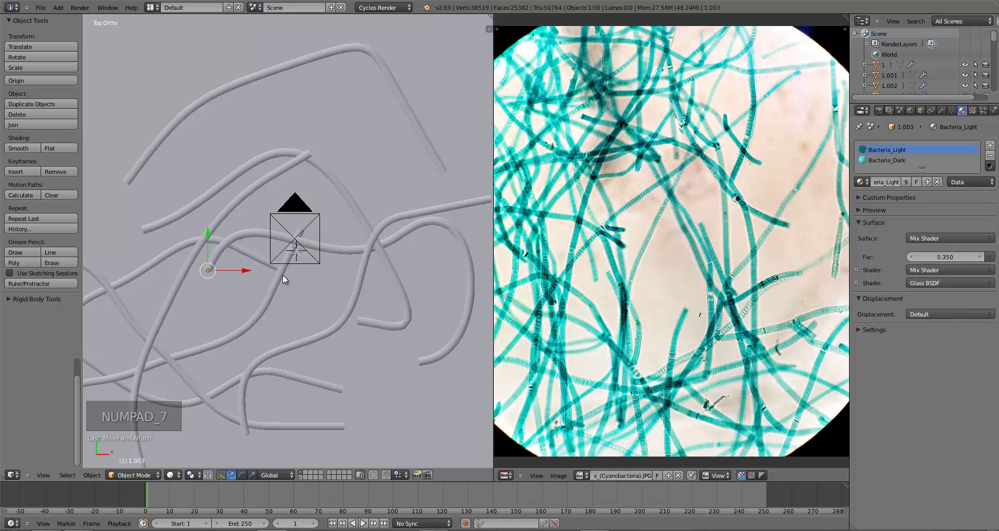
{"action": "middle_click_drag", "start_coordinate": [283, 273], "coordinate": [344, 235], "text": "shift"}
{"action": "scroll", "coordinate": [315, 276], "scroll_direction": "up", "scroll_amount": 5}
{"action": "key", "text": "z"}
{"action": "scroll", "coordinate": [344, 235], "scroll_direction": "up", "scroll_amount": 4}
{"action": "mouse_move", "coordinate": [338, 267]}
{"action": "middle_mouse_down", "text": "shift"}
{"action": "mouse_move", "coordinate": [328, 240]}
{"action": "mouse_move", "coordinate": [327, 273]}
{"action": "middle_mouse_up", "text": "shift"}
{"action": "key", "text": "Tab"}
{"action": "scroll", "coordinate": [326, 274], "scroll_direction": "up", "scroll_amount": 4}
{"action": "right_click", "coordinate": [324, 260], "text": "alt"}
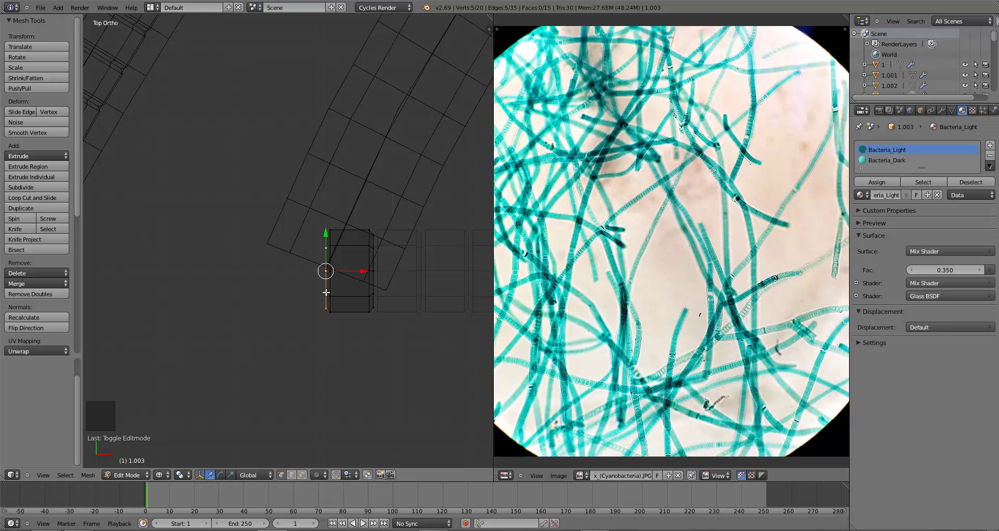
{"action": "key", "text": "shift+d"}
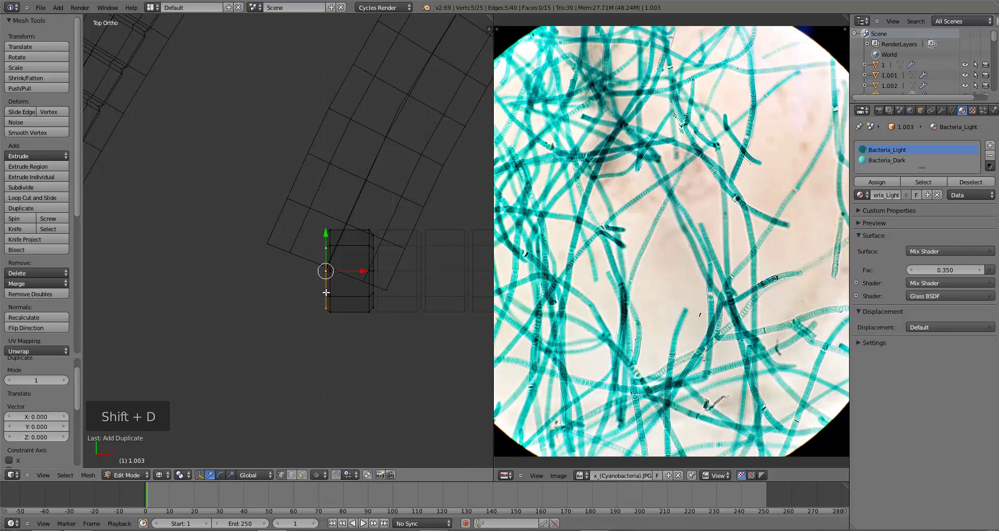
{"action": "left_click", "coordinate": [325, 293]}
{"action": "key", "text": "p"}
{"action": "left_click", "coordinate": [325, 290]}
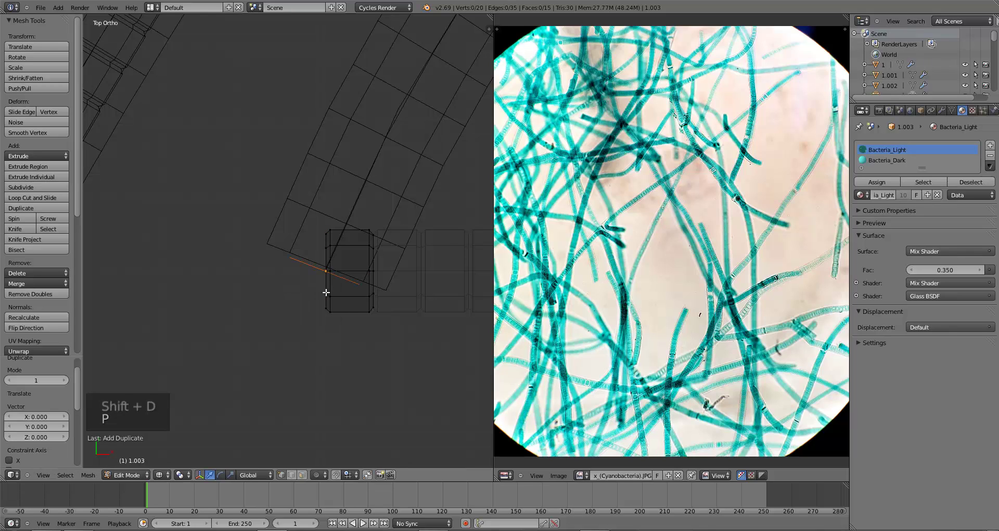
{"action": "key", "text": "Tab"}
Extrude the separated ring by -0.038 along X and scale the new ring to 0.844.
{"action": "right_click", "coordinate": [326, 273]}
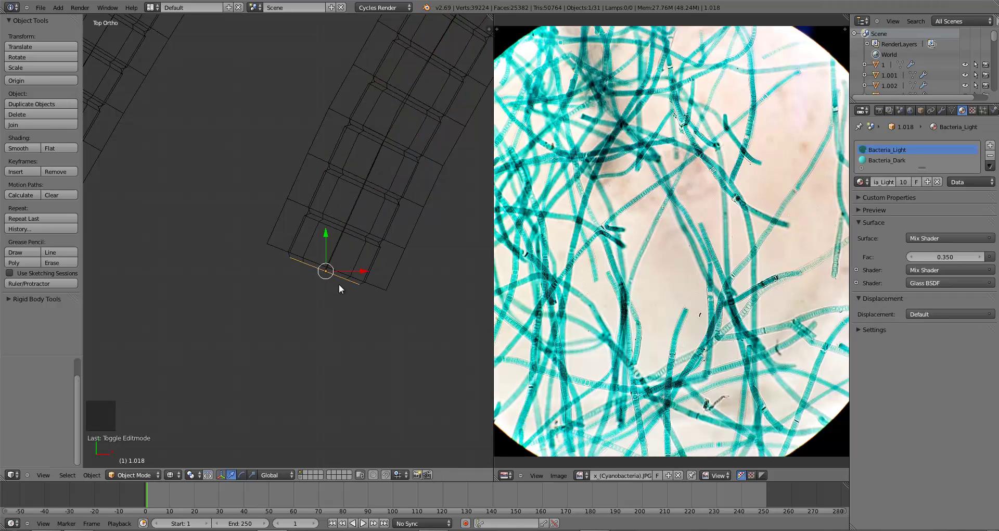
{"action": "key", "text": "Tab"}
{"action": "key", "text": "a"}
{"action": "key", "text": "a"}
{"action": "key", "text": "e"}
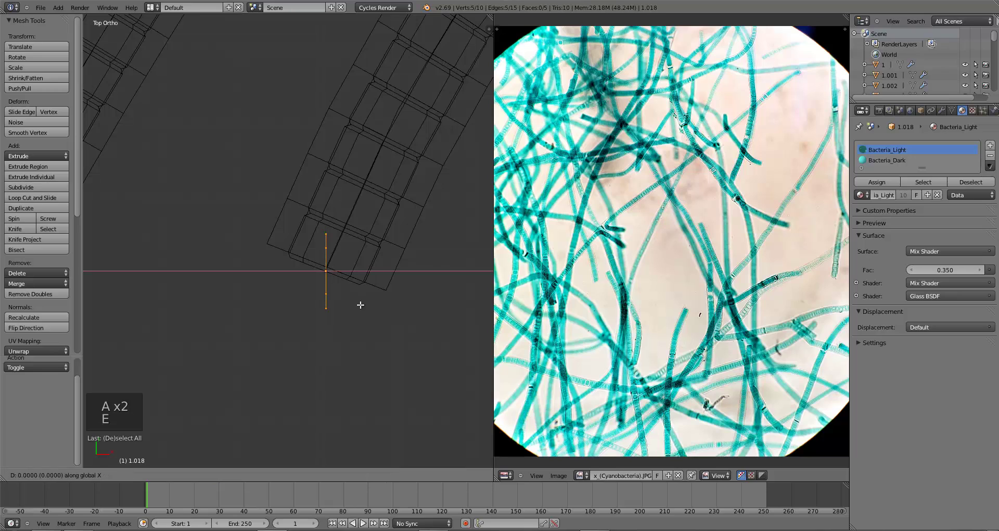
{"action": "left_click", "coordinate": [335, 301]}
{"action": "key", "text": "s"}
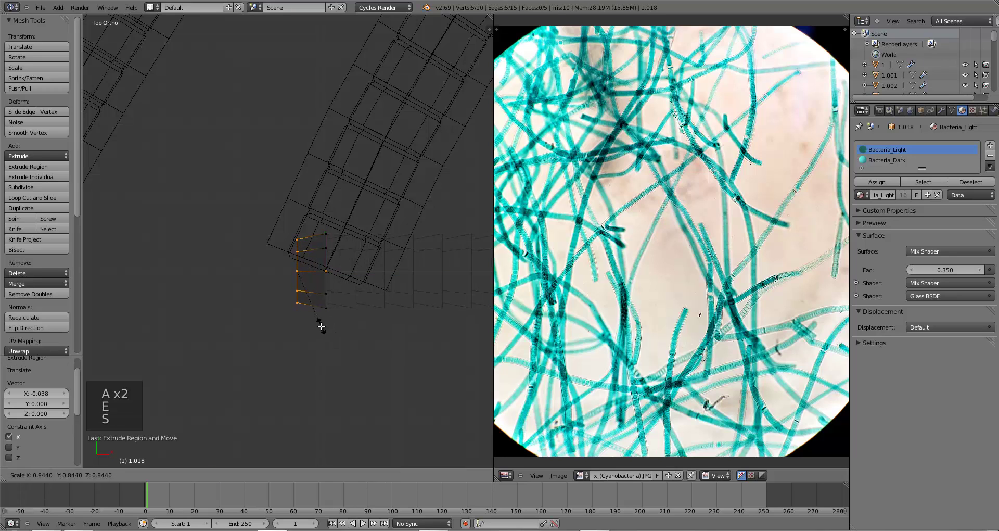
{"action": "left_click", "coordinate": [319, 323]}
Remove the Array modifier from the end cap object, keeping its Curve modifier.
{"action": "left_click", "coordinate": [941, 110]}
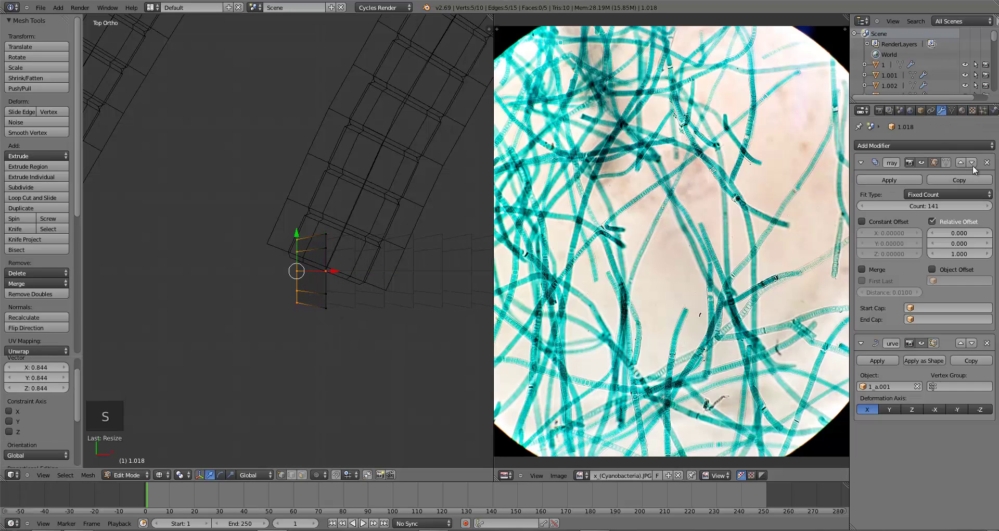
{"action": "left_click", "coordinate": [986, 163]}
{"action": "key", "text": "Tab"}
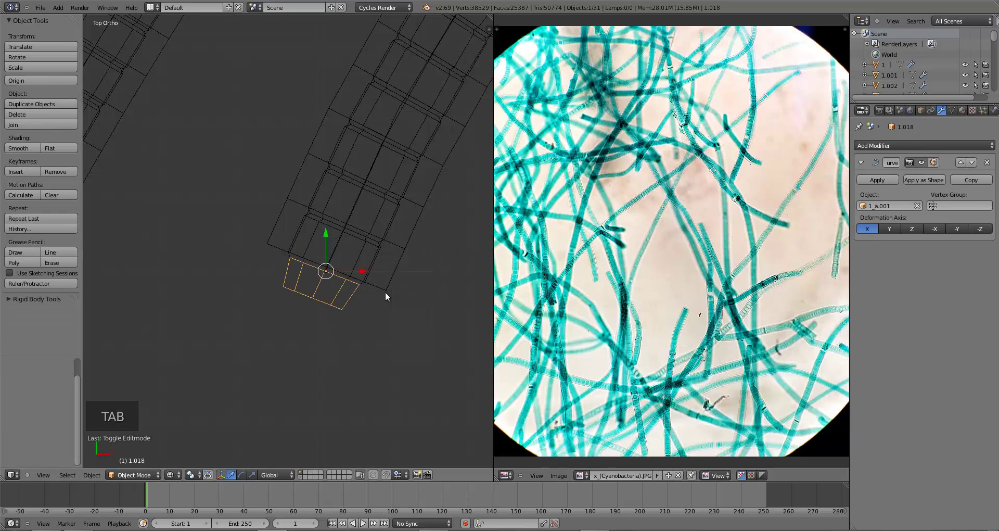
Scale the cap's extruded ring to 0.720 and shift it slightly along X toward the strand.
{"action": "key", "text": "Tab"}
{"action": "key", "text": "Tab"}
{"action": "key", "text": "s"}
{"action": "left_click", "coordinate": [351, 332]}
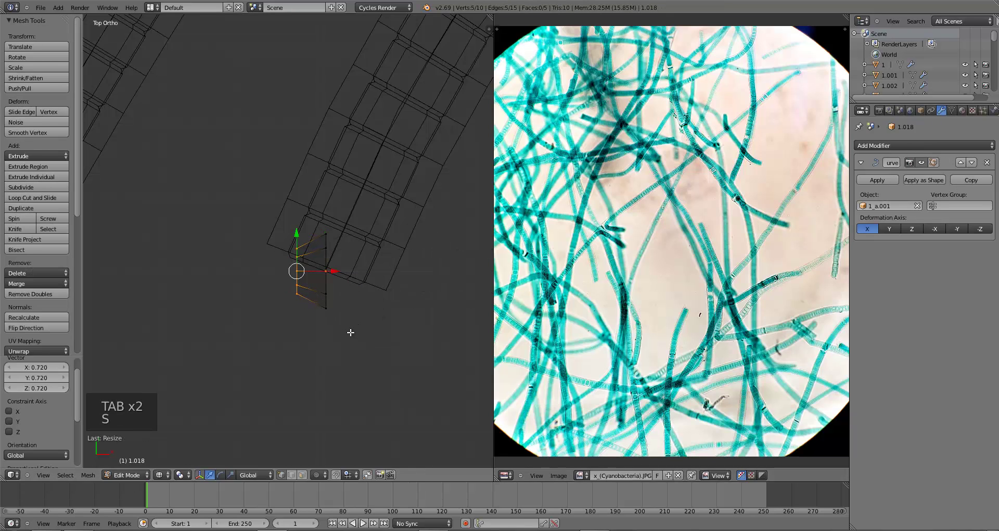
{"action": "key", "text": "g"}
{"action": "key", "text": "x"}
{"action": "right_click", "coordinate": [349, 331]}
Extrude the ring another -0.016 along X, shrink it and merge its vertices at center to close the cap.
{"action": "key", "text": "e"}
{"action": "key", "text": "x"}
{"action": "left_click", "coordinate": [328, 338]}
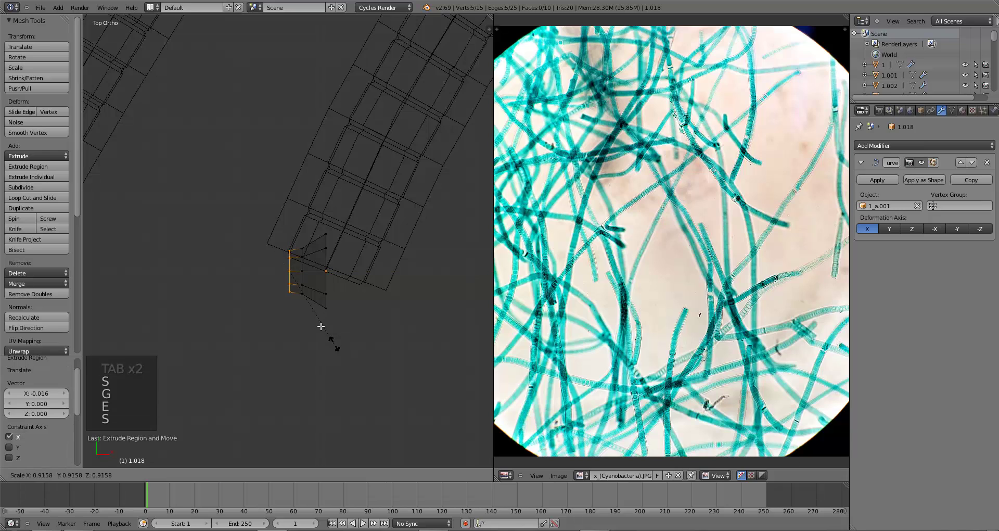
{"action": "key", "text": "s"}
{"action": "left_click", "coordinate": [300, 290]}
{"action": "key", "text": "alt+m"}
{"action": "left_click", "coordinate": [301, 290]}
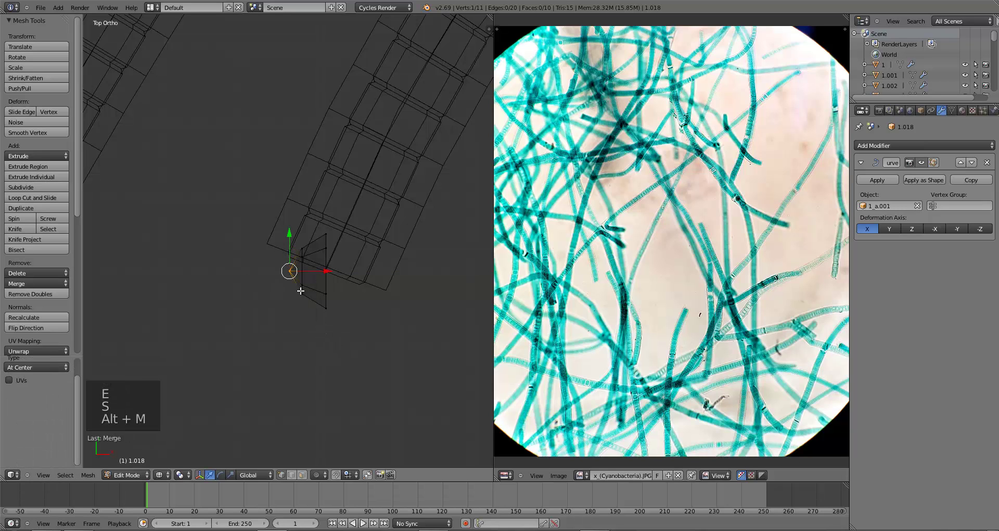
Adjust the merged tip vertex along X to round the cap, and check the capped strand end in solid shading.
{"action": "key", "text": "g"}
{"action": "key", "text": "x"}
{"action": "left_click", "coordinate": [301, 290]}
{"action": "key", "text": "a"}
{"action": "key", "text": "Tab"}
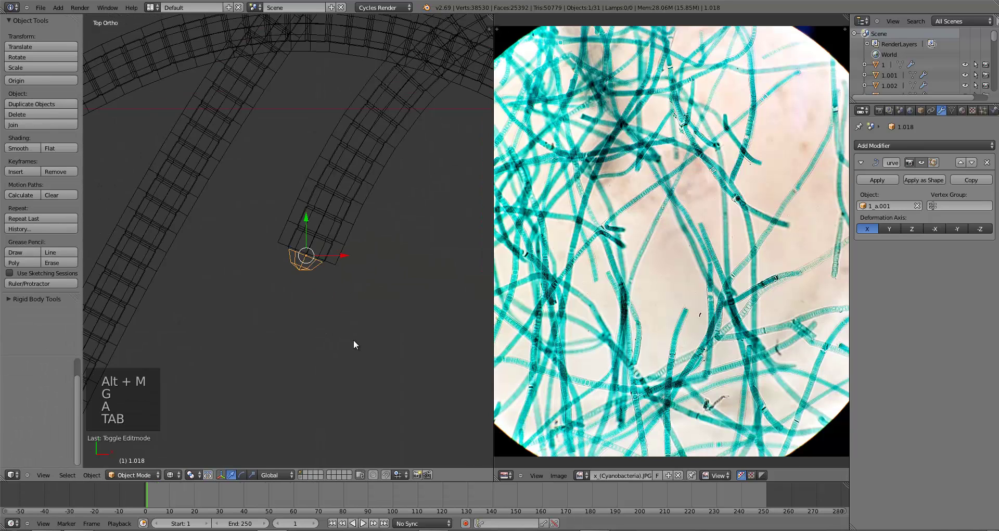
{"action": "key", "text": "z"}
{"action": "middle_click_drag", "start_coordinate": [354, 343], "coordinate": [287, 354]}
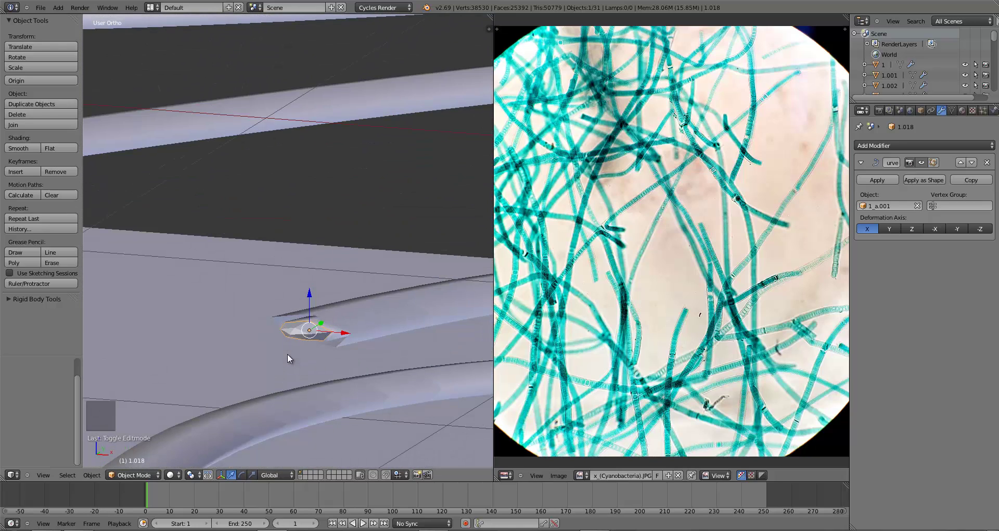
Apply smooth shading to the end cap, check it from above in solid shading, deselect everything and save the file.
{"action": "key", "text": "KP_7"}
{"action": "key", "text": "z"}
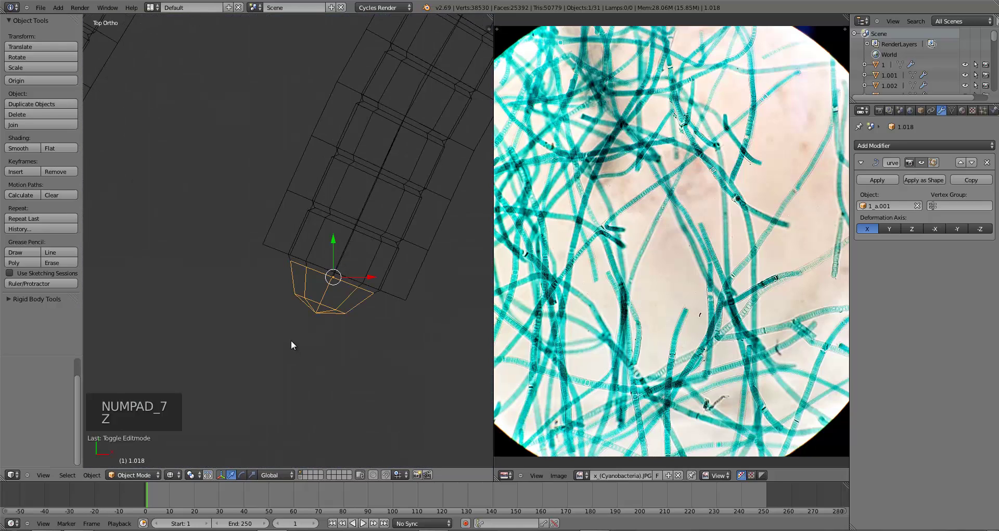
{"action": "left_click", "coordinate": [19, 149]}
{"action": "key", "text": "z"}
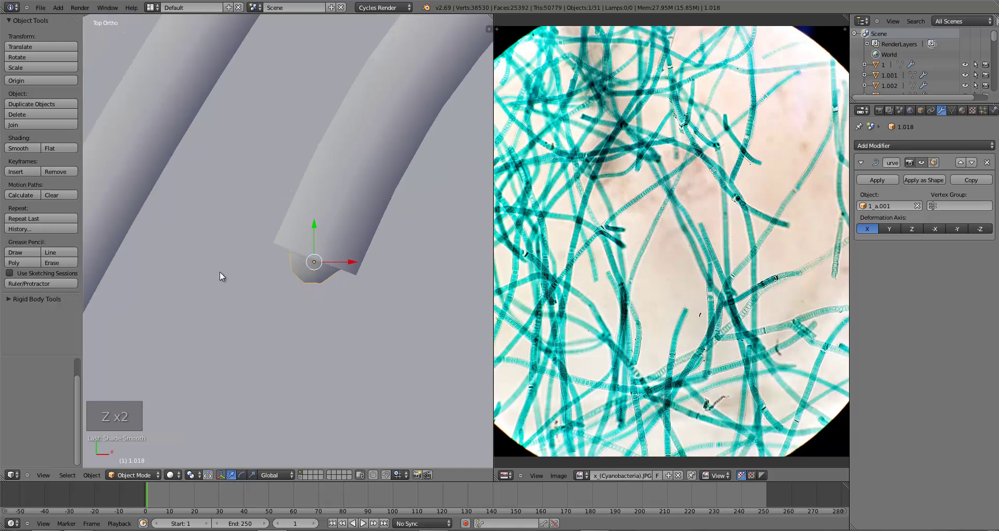
{"action": "scroll", "coordinate": [273, 283], "scroll_direction": "down", "scroll_amount": 4}
{"action": "key", "text": "a"}
{"action": "key", "text": "ctrl+s"}
{"action": "scroll", "coordinate": [286, 301], "scroll_direction": "up", "scroll_amount": 4}
{"action": "scroll", "coordinate": [286, 301], "scroll_direction": "up", "scroll_amount": 2}
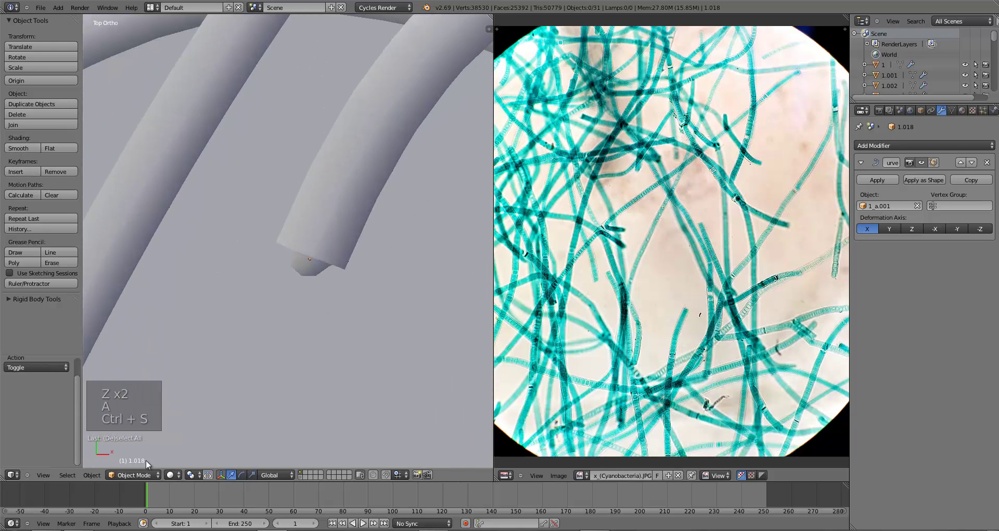
Preview the capped strand end in rendered shading, both close up and among the surrounding strands.
{"action": "left_click", "coordinate": [170, 474]}
{"action": "key", "text": "Return"}
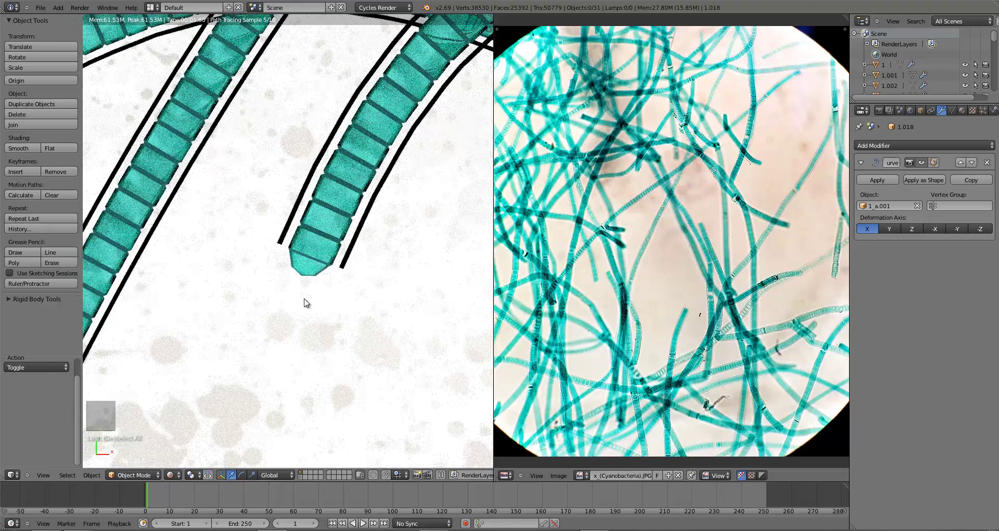
{"action": "scroll", "coordinate": [306, 302], "scroll_direction": "down", "scroll_amount": 5}
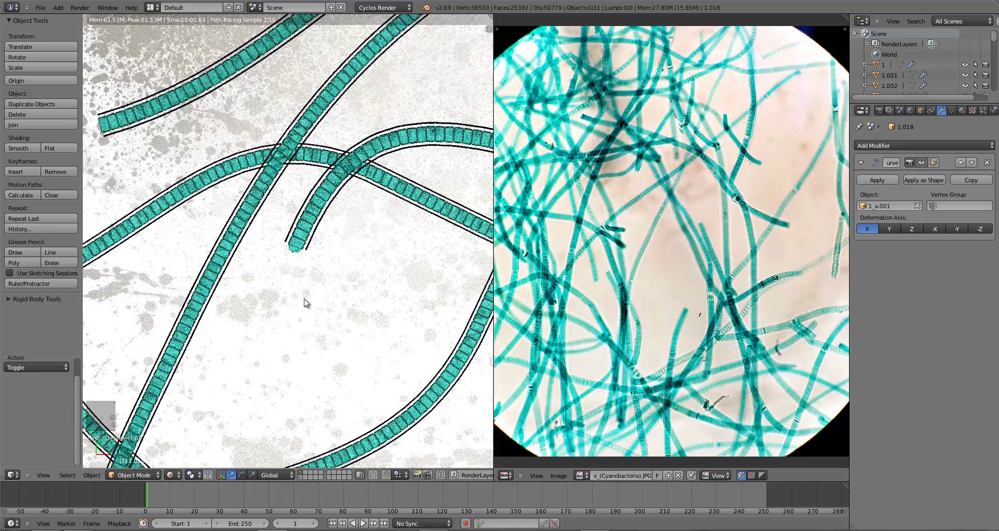
{"action": "scroll", "coordinate": [306, 302], "scroll_direction": "down", "scroll_amount": 1}
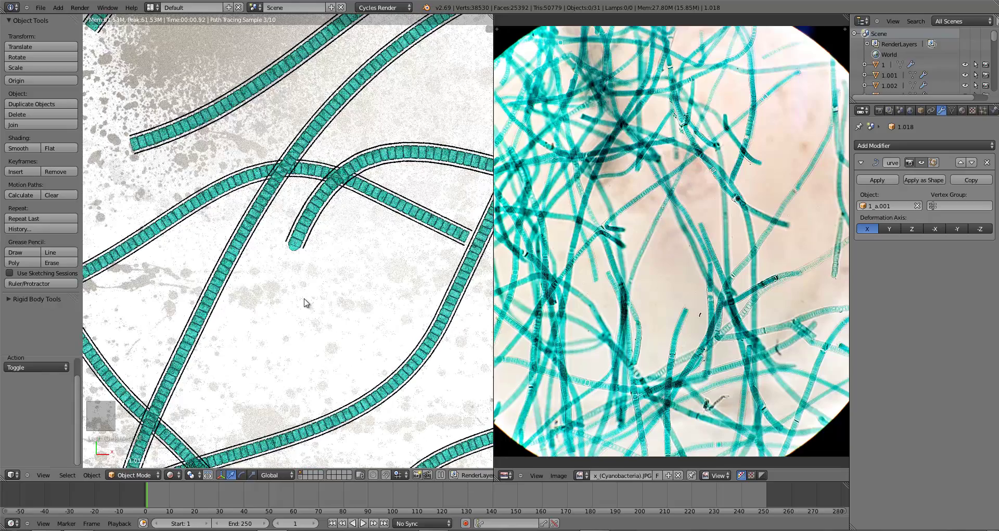
{"action": "key", "text": "z"}
{"action": "key", "text": "z"}
{"action": "key", "text": "z"}
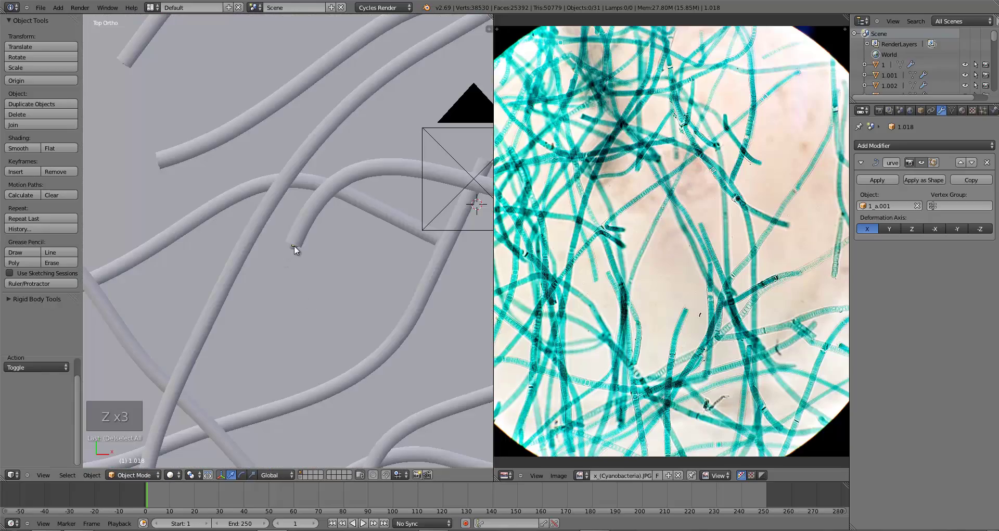
Examine the open far end of the capped strand in wireframe, including its outer tube's mesh in Edit Mode.
{"action": "right_click", "coordinate": [291, 248]}
{"action": "key", "text": "z"}
{"action": "middle_click_drag", "start_coordinate": [298, 262], "coordinate": [101, 234], "text": "shift"}
{"action": "middle_click_drag", "start_coordinate": [373, 216], "coordinate": [204, 265], "text": "shift"}
{"action": "middle_click_drag", "start_coordinate": [333, 386], "coordinate": [353, 244], "text": "shift"}
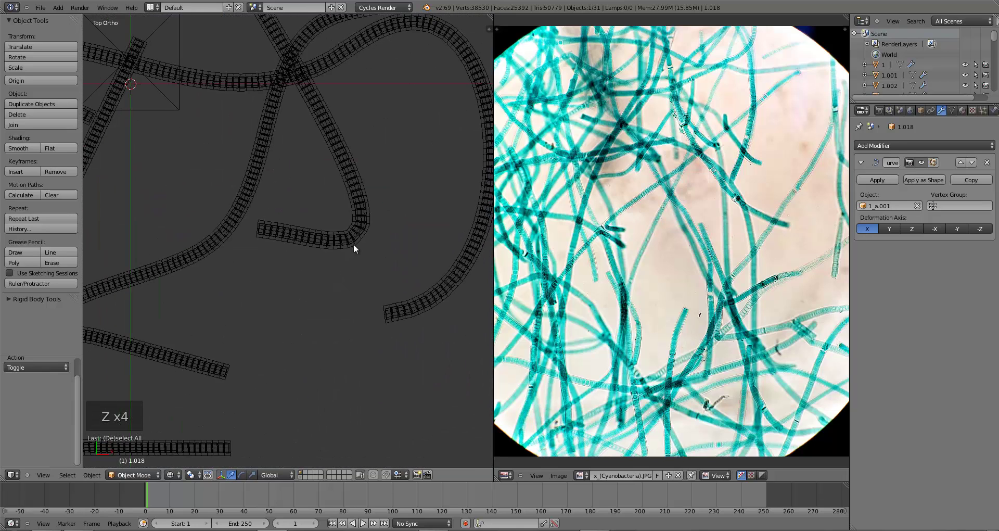
{"action": "scroll", "coordinate": [354, 243], "scroll_direction": "up", "scroll_amount": 9}
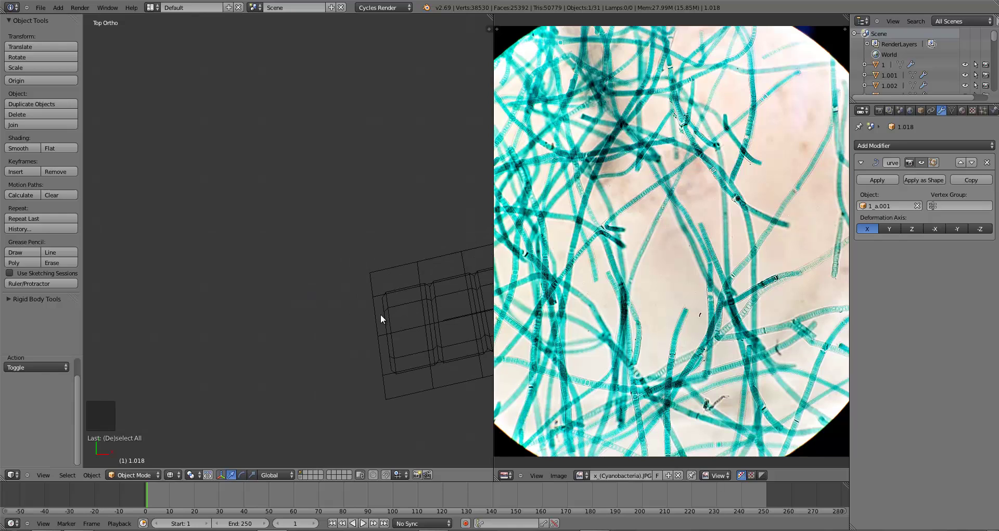
{"action": "right_click", "coordinate": [380, 318]}
{"action": "key", "text": "z"}
{"action": "key", "text": "Tab"}
{"action": "key", "text": "z"}
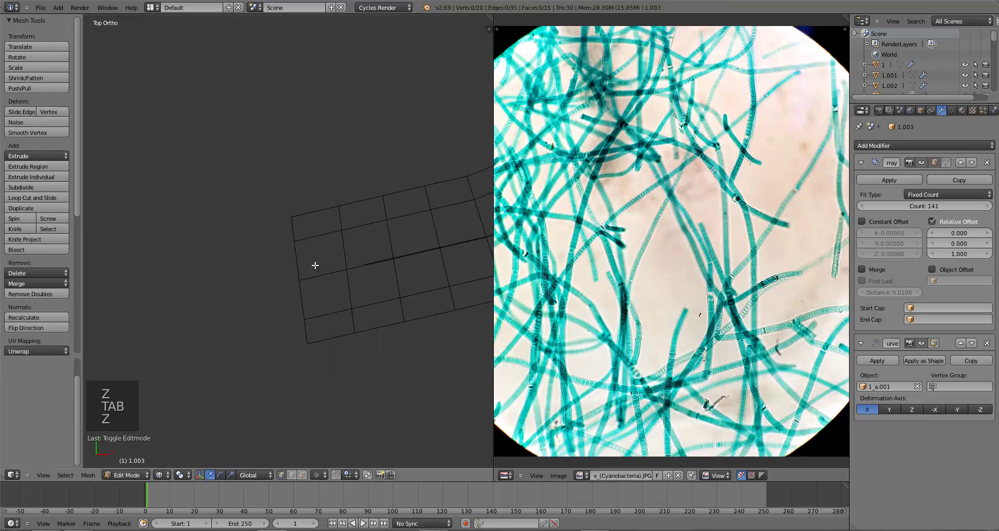
{"action": "scroll", "coordinate": [315, 265], "scroll_direction": "down", "scroll_amount": 10}
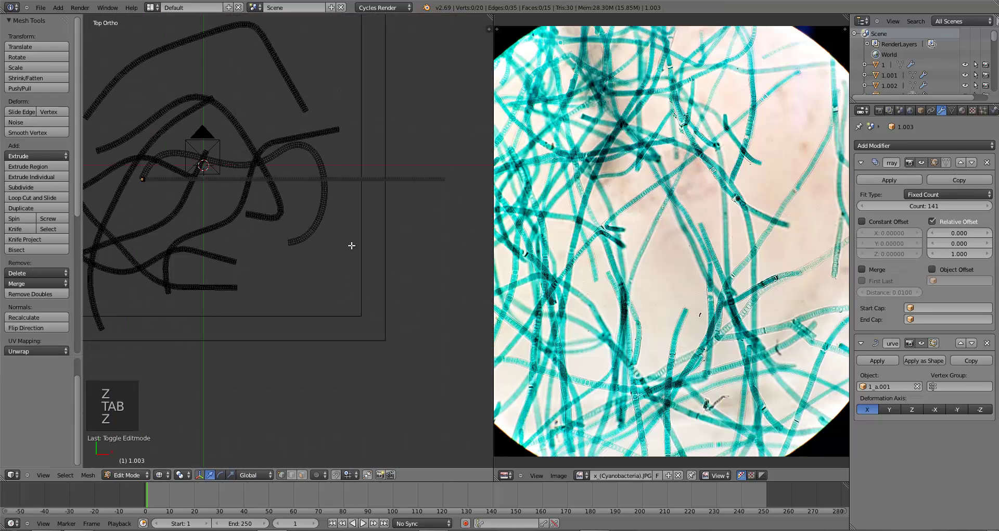
{"action": "scroll", "coordinate": [322, 248], "scroll_direction": "up", "scroll_amount": 2}
{"action": "key", "text": "z"}
{"action": "key", "text": "z"}
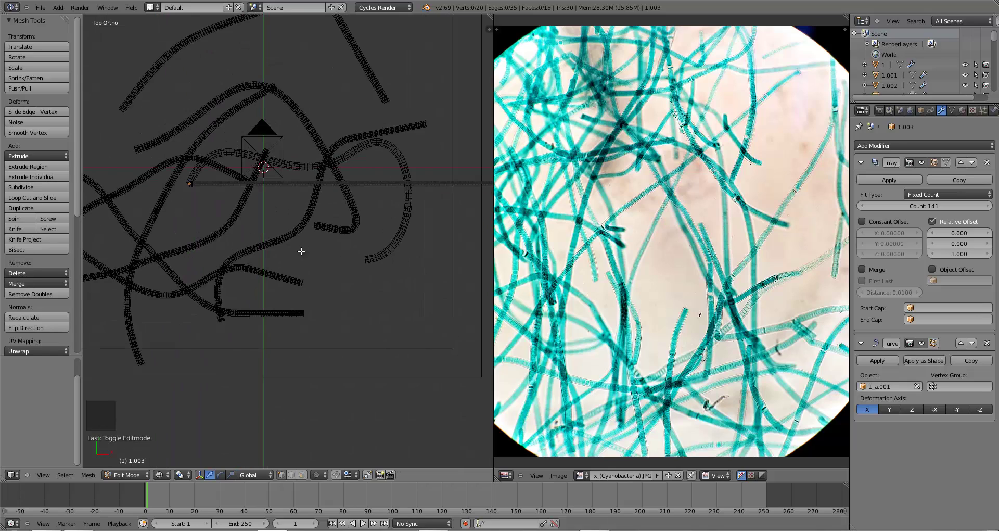
{"action": "scroll", "coordinate": [187, 234], "scroll_direction": "up", "scroll_amount": 6}
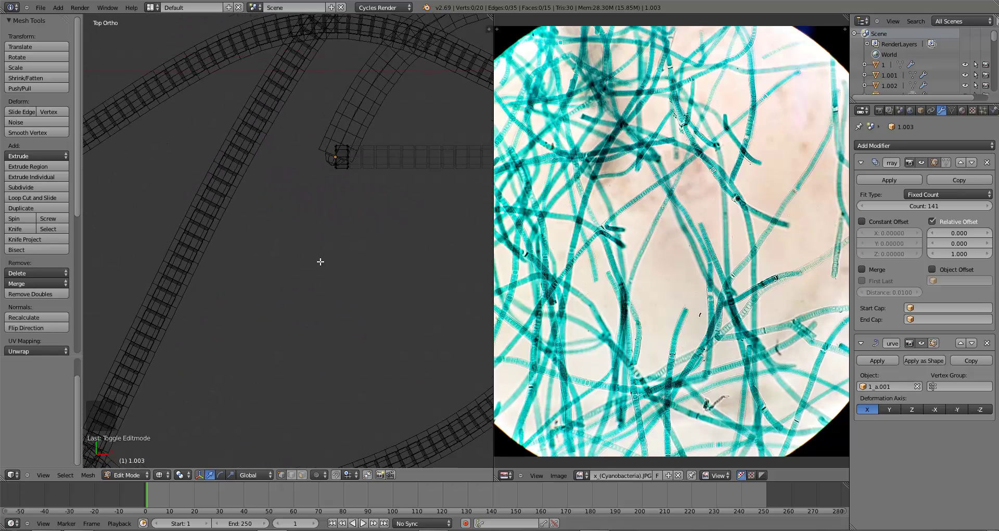
{"action": "scroll", "coordinate": [321, 262], "scroll_direction": "up", "scroll_amount": 3}
{"action": "key", "text": "Tab"}
Duplicate the end cap about 0.2 along X and remove the Curve modifier from the copy.
{"action": "right_click", "coordinate": [315, 224]}
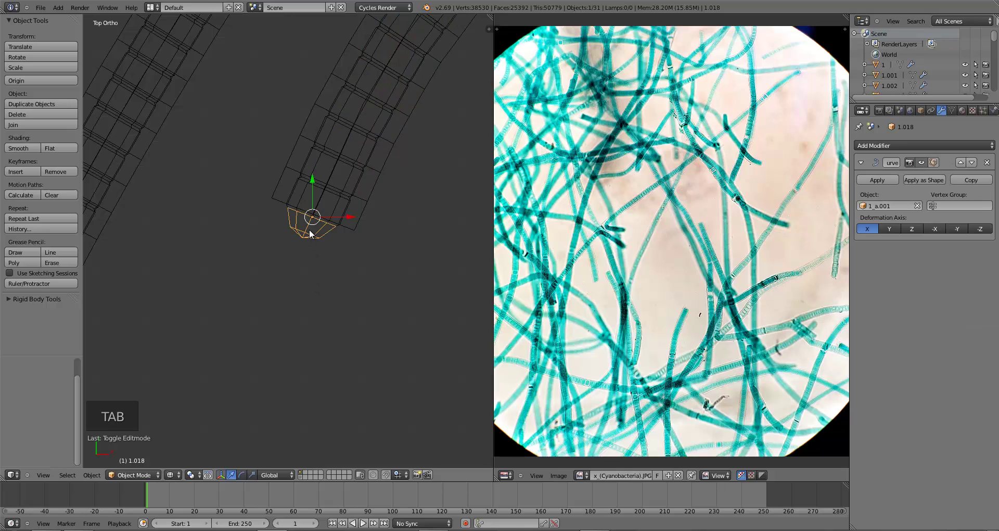
{"action": "scroll", "coordinate": [335, 231], "scroll_direction": "down", "scroll_amount": 3}
{"action": "scroll", "coordinate": [286, 309], "scroll_direction": "down", "scroll_amount": 2}
{"action": "key", "text": "shift+d"}
{"action": "left_click", "coordinate": [341, 291]}
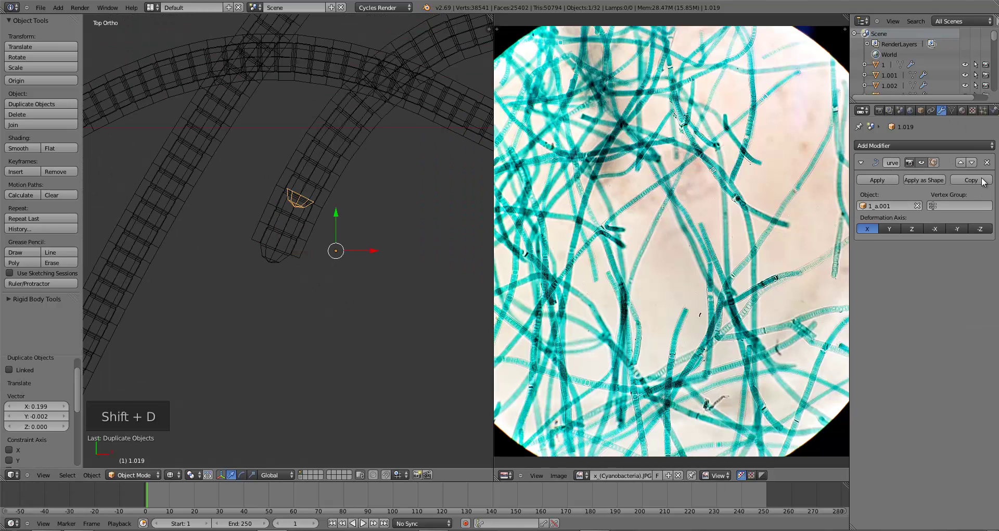
{"action": "left_click", "coordinate": [986, 162]}
Move the copied cap across the scene to the open far end of the same strand.
{"action": "scroll", "coordinate": [385, 277], "scroll_direction": "down", "scroll_amount": 3}
{"action": "middle_click_drag", "start_coordinate": [385, 277], "coordinate": [313, 311], "text": "shift"}
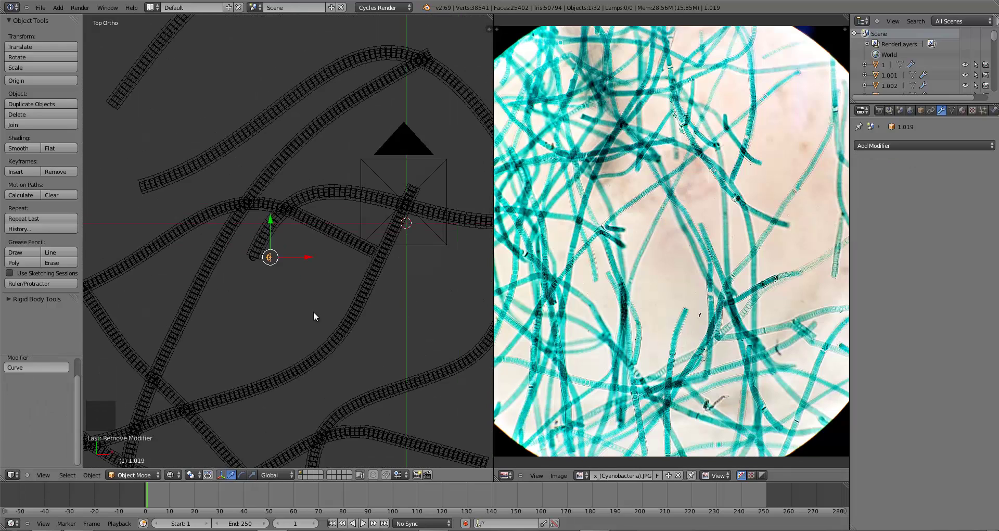
{"action": "key", "text": "g"}
{"action": "left_click", "coordinate": [403, 301]}
{"action": "middle_click_drag", "start_coordinate": [404, 301], "coordinate": [234, 281], "text": "shift"}
{"action": "key", "text": "g"}
{"action": "left_click", "coordinate": [396, 282]}
{"action": "middle_click_drag", "start_coordinate": [396, 282], "coordinate": [297, 197], "text": "shift"}
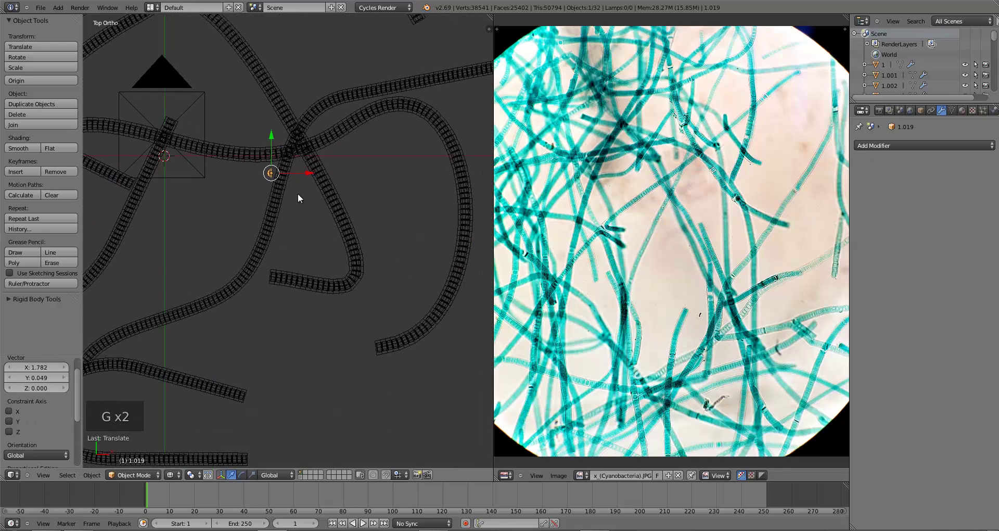
{"action": "key", "text": "g"}
{"action": "left_click", "coordinate": [403, 384]}
{"action": "middle_click_drag", "start_coordinate": [403, 384], "coordinate": [323, 323], "text": "shift"}
Position the copied cap directly against the strand's open end in the top view.
{"action": "scroll", "coordinate": [324, 319], "scroll_direction": "up", "scroll_amount": 5}
{"action": "middle_click_drag", "start_coordinate": [363, 366], "coordinate": [307, 249], "text": "shift"}
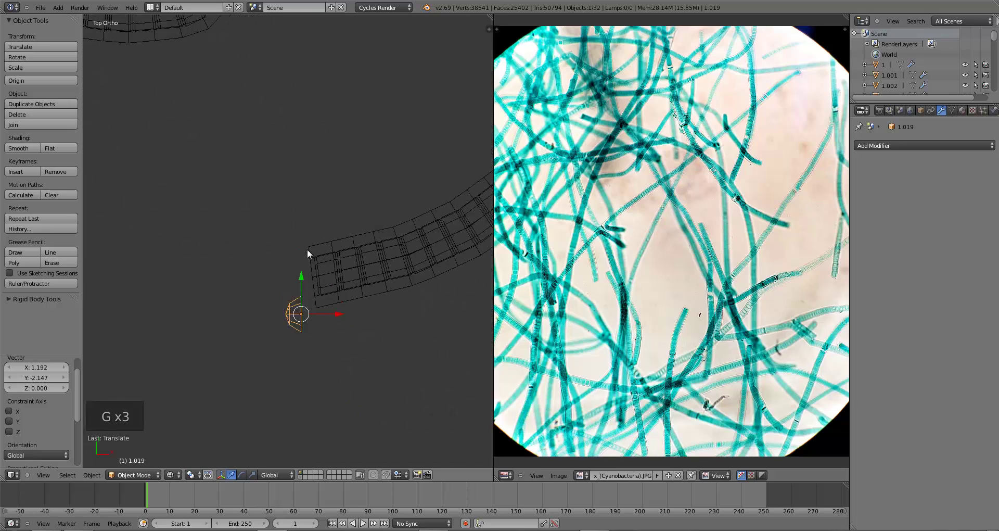
{"action": "key", "text": "g"}
{"action": "left_click", "coordinate": [323, 290]}
{"action": "scroll", "coordinate": [323, 289], "scroll_direction": "up", "scroll_amount": 2}
{"action": "middle_click_drag", "start_coordinate": [322, 289], "coordinate": [354, 317], "text": "shift"}
{"action": "key", "text": "g"}
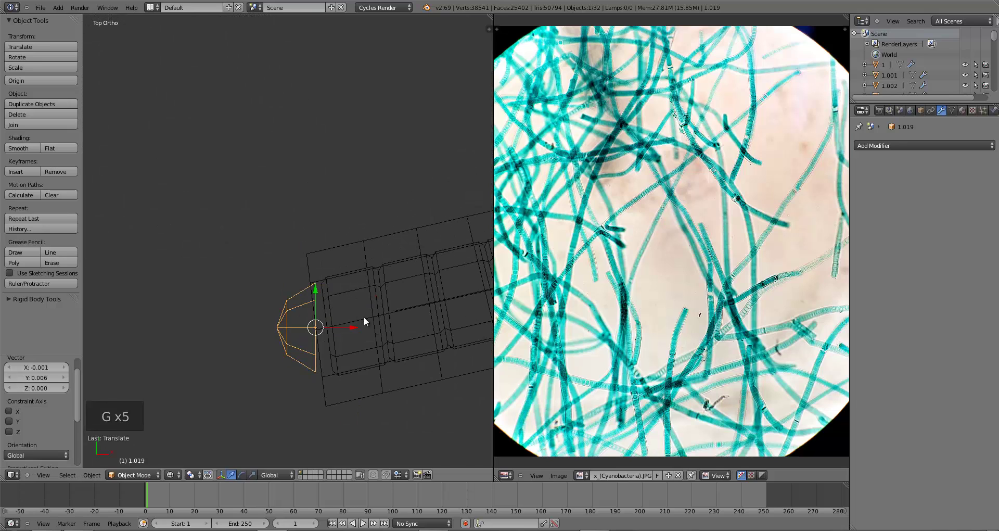
Rotate the cap to the strand's angle and nudge it until its base sits flush with the last cell.
{"action": "key", "text": "r"}
{"action": "key", "text": "g"}
{"action": "left_click", "coordinate": [370, 308]}
{"action": "key", "text": "r"}
{"action": "key", "text": "g"}
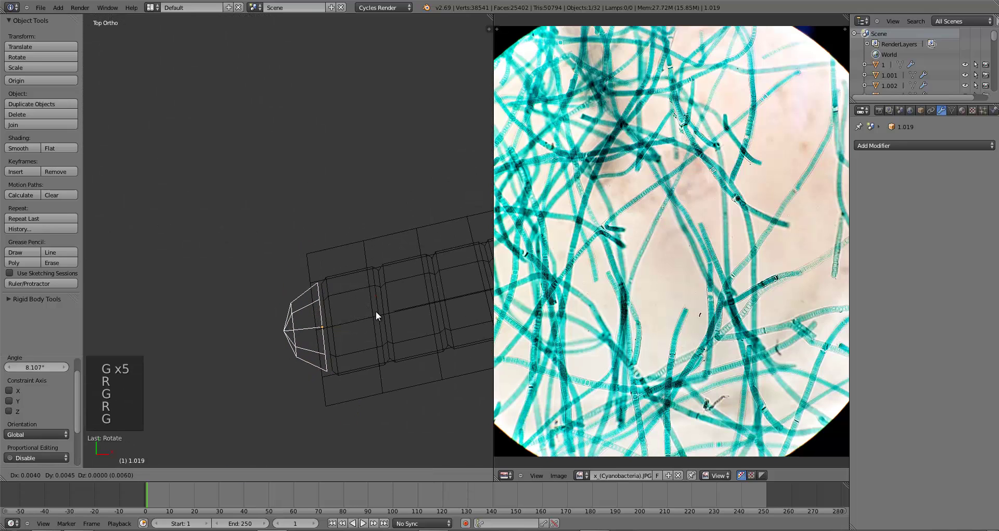
{"action": "left_click", "coordinate": [377, 312]}
{"action": "key", "text": "r"}
{"action": "left_click", "coordinate": [379, 309]}
{"action": "key", "text": "g"}
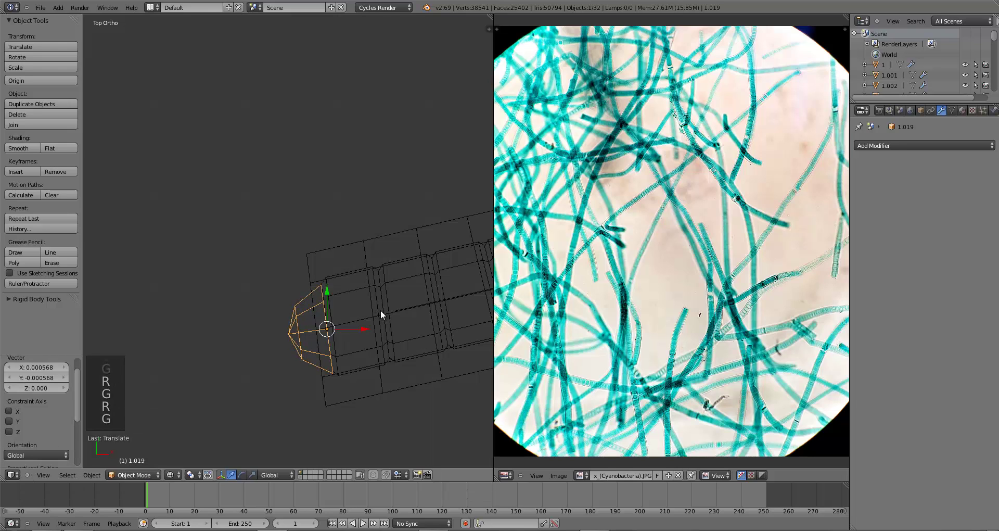
{"action": "left_click", "coordinate": [381, 310]}
{"action": "key", "text": "r"}
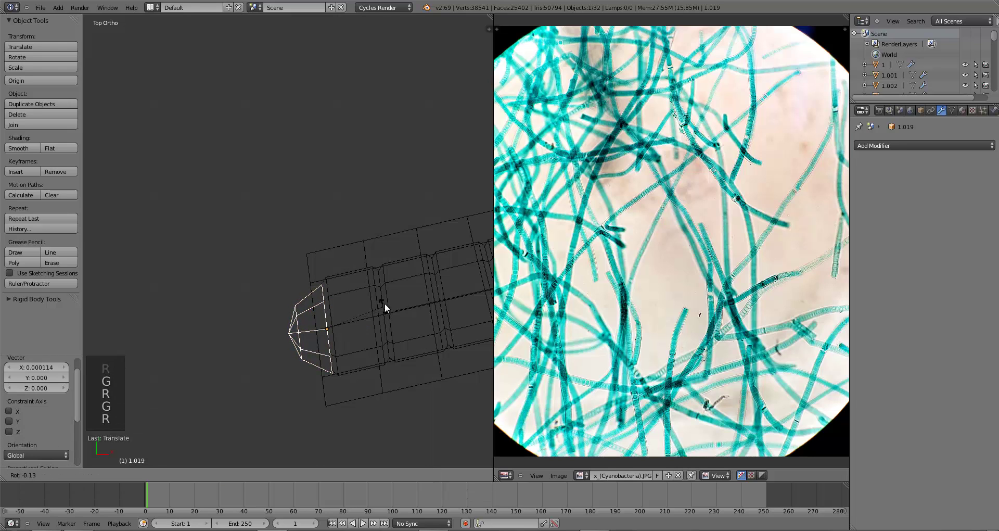
{"action": "left_click", "coordinate": [395, 267]}
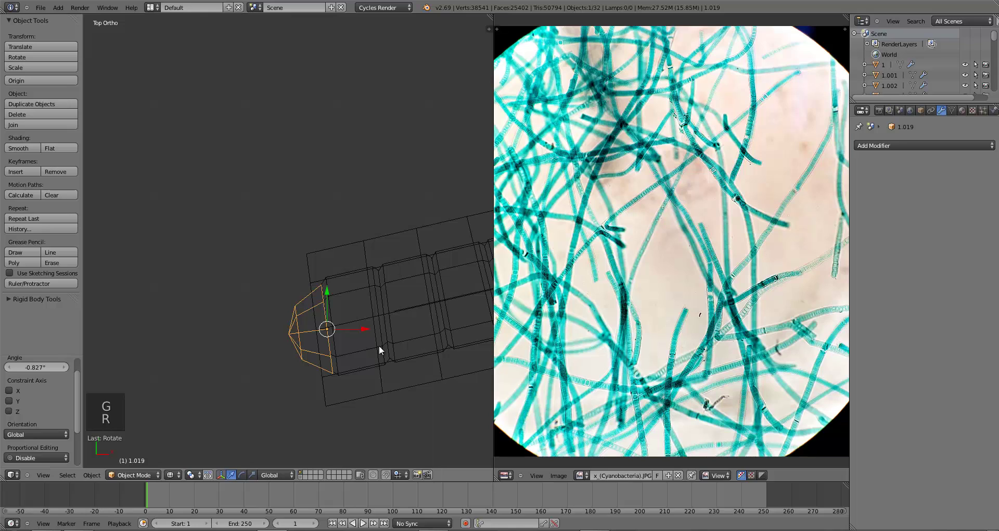
Check the fitted cap in solid shading, reselect it and save over CyanobacteriaTutorial.blend.
{"action": "key", "text": "a"}
{"action": "key", "text": "z"}
{"action": "key", "text": "z"}
{"action": "right_click", "coordinate": [304, 335]}
{"action": "key", "text": "z"}
{"action": "key", "text": "ctrl+s"}
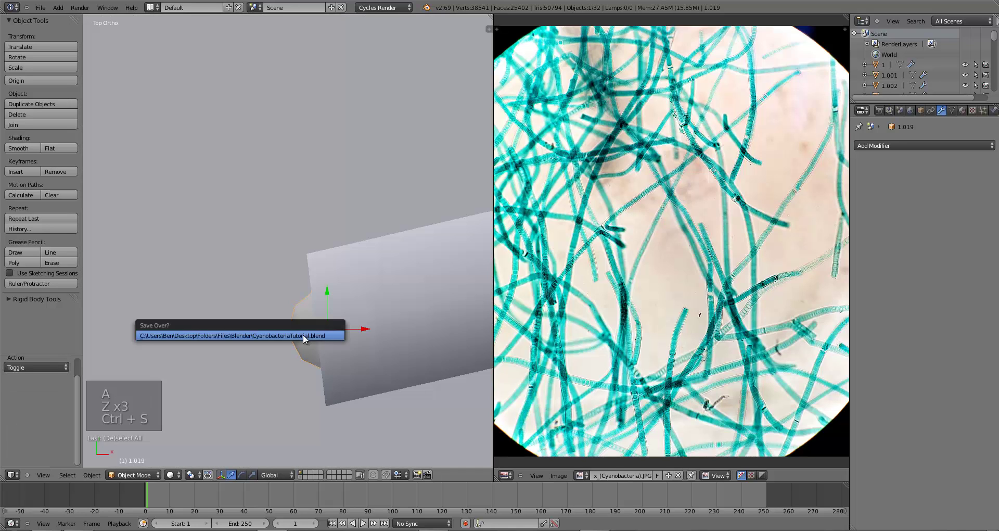
{"action": "left_click", "coordinate": [303, 334]}
{"action": "scroll", "coordinate": [299, 338], "scroll_direction": "down", "scroll_amount": 10}
{"action": "scroll", "coordinate": [294, 345], "scroll_direction": "down", "scroll_amount": 3}
{"action": "middle_click_drag", "start_coordinate": [292, 311], "coordinate": [332, 393], "text": "shift"}
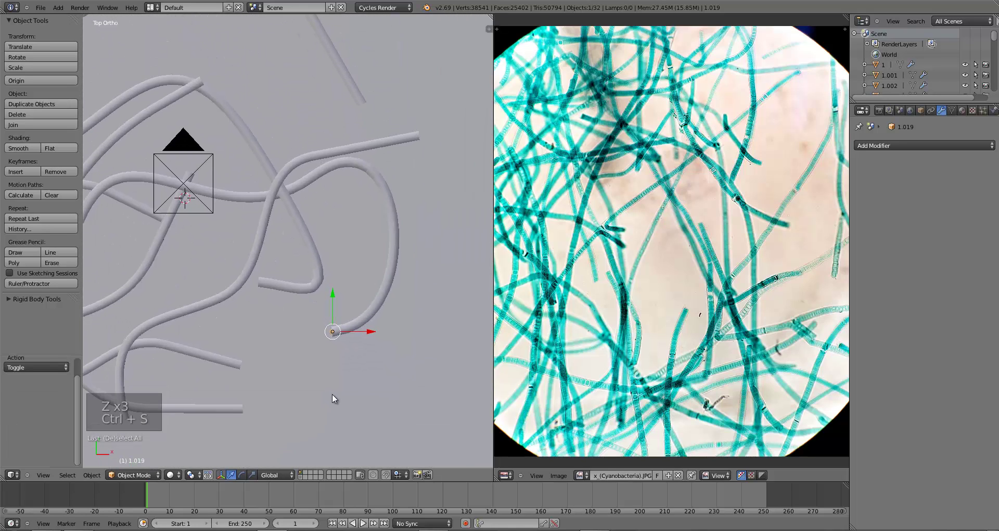
{"action": "key", "text": "ctrl+s"}
{"action": "left_click", "coordinate": [332, 394]}
Duplicate the fitted cap and place the copy at the open end of the neighbouring hooked strand in wireframe.
{"action": "middle_click_drag", "start_coordinate": [261, 370], "coordinate": [369, 351], "text": "shift"}
{"action": "key", "text": "shift+d"}
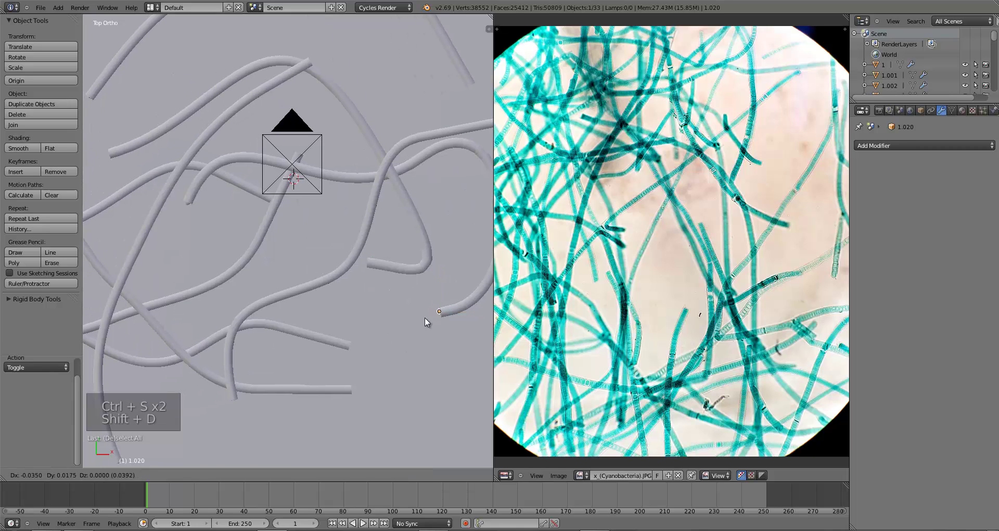
{"action": "left_click", "coordinate": [379, 291]}
{"action": "key", "text": "z"}
{"action": "scroll", "coordinate": [341, 298], "scroll_direction": "up", "scroll_amount": 3}
{"action": "scroll", "coordinate": [341, 298], "scroll_direction": "up", "scroll_amount": 4}
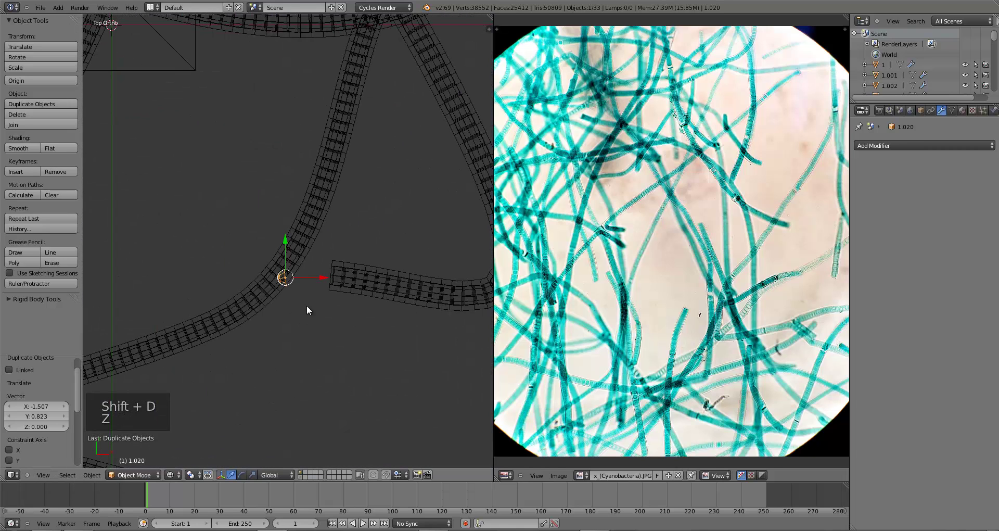
{"action": "key", "text": "g"}
{"action": "left_click", "coordinate": [382, 307]}
Raise the new cap 0.242 along Z to the hooked strand's height, then fine-tune it by another 0.003.
{"action": "key", "text": "KP_1"}
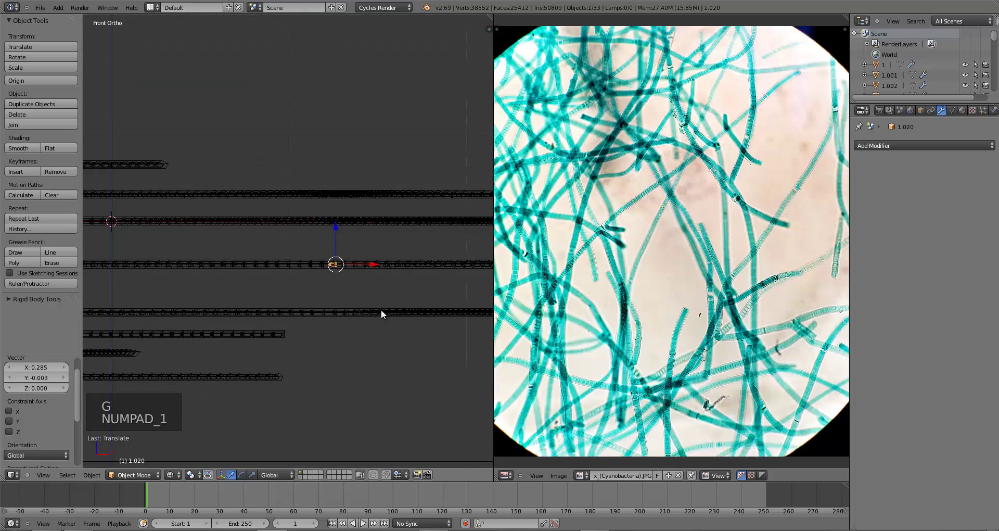
{"action": "mouse_move", "coordinate": [380, 309]}
{"action": "middle_mouse_down"}
{"action": "mouse_move", "coordinate": [385, 328]}
{"action": "mouse_move", "coordinate": [393, 323]}
{"action": "middle_mouse_up"}
{"action": "key", "text": "g"}
{"action": "key", "text": "z"}
{"action": "left_click", "coordinate": [385, 290]}
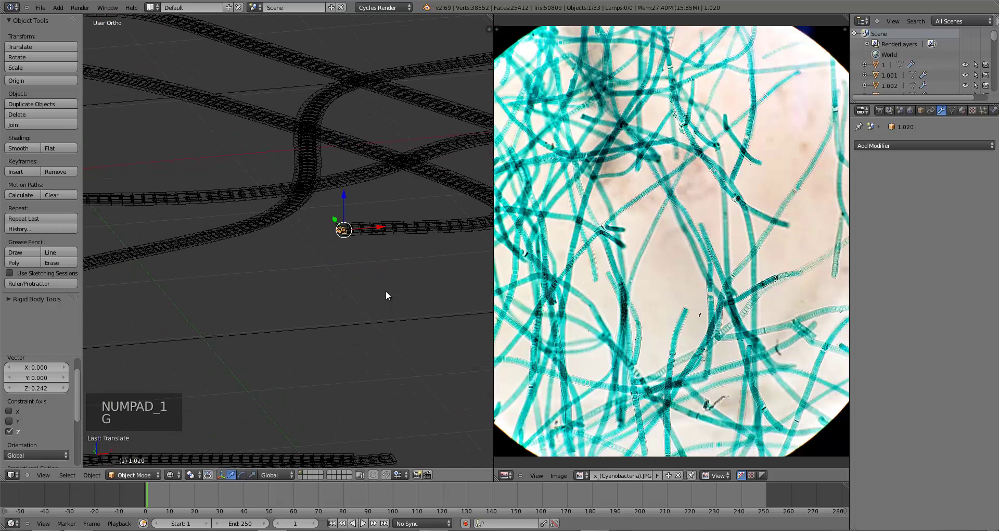
{"action": "key", "text": "KP_1"}
{"action": "scroll", "coordinate": [290, 297], "scroll_direction": "up", "scroll_amount": 3}
{"action": "scroll", "coordinate": [383, 291], "scroll_direction": "up", "scroll_amount": 2}
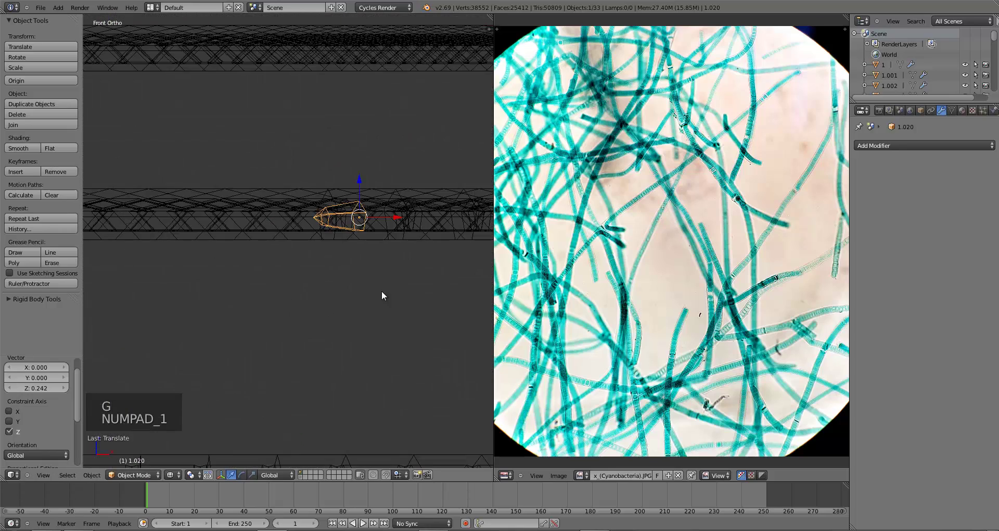
{"action": "middle_click_drag", "start_coordinate": [383, 292], "coordinate": [360, 327]}
{"action": "key", "text": "g"}
{"action": "key", "text": "z"}
{"action": "left_click", "coordinate": [347, 336]}
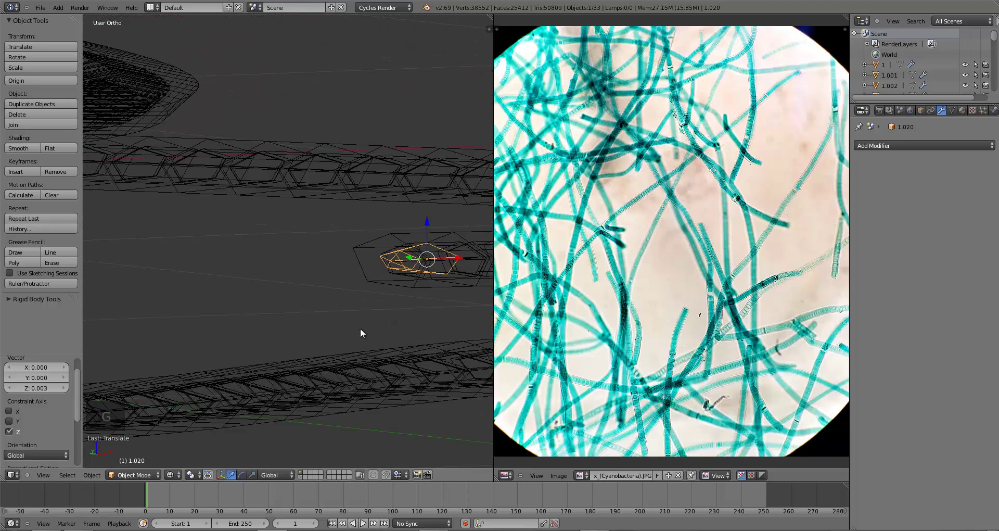
Rotate and move the cap in top view until its base sits flush with the hooked strand's last cell.
{"action": "key", "text": "KP_7"}
{"action": "middle_click_drag", "start_coordinate": [294, 248], "coordinate": [330, 281], "text": "shift"}
{"action": "key", "text": "g"}
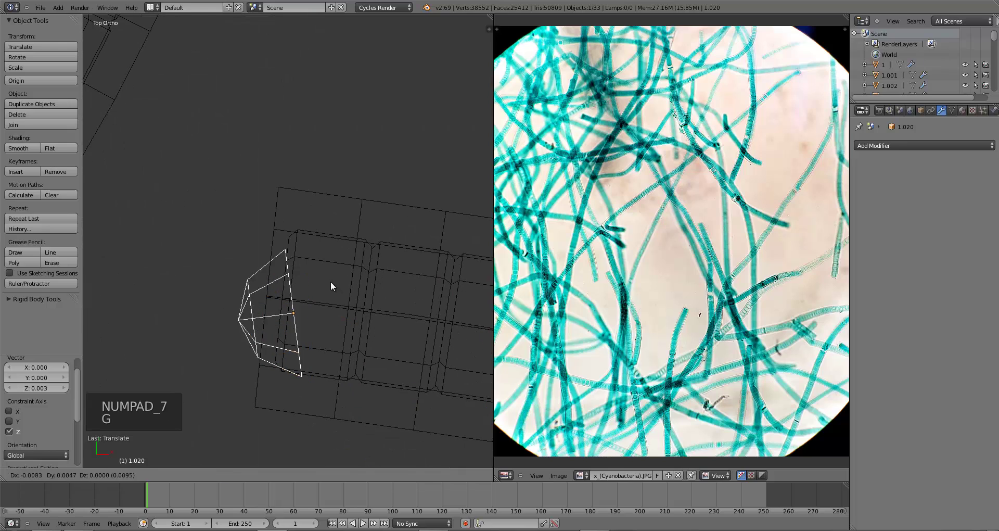
{"action": "key", "text": "r"}
{"action": "left_click", "coordinate": [338, 308]}
{"action": "key", "text": "g"}
{"action": "key", "text": "r"}
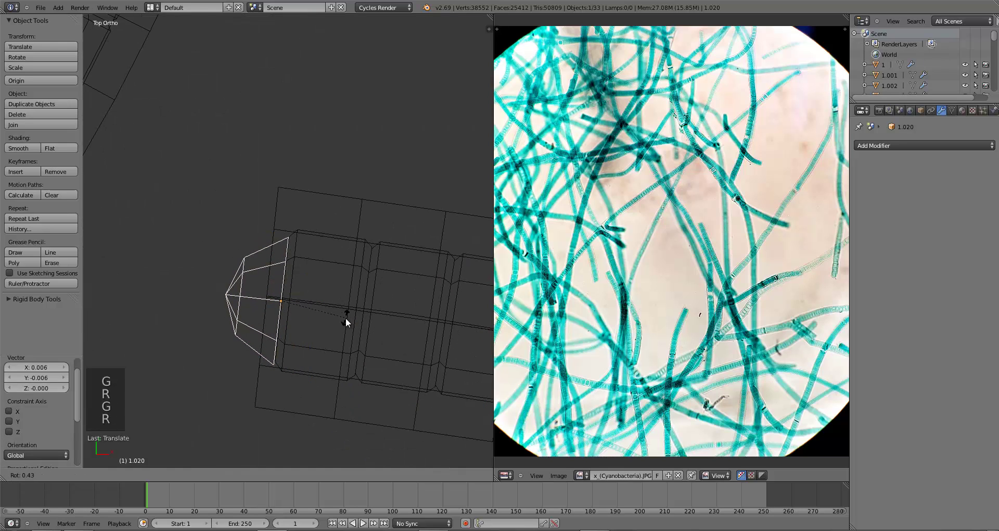
{"action": "left_click", "coordinate": [345, 317]}
{"action": "key", "text": "g"}
{"action": "key", "text": "r"}
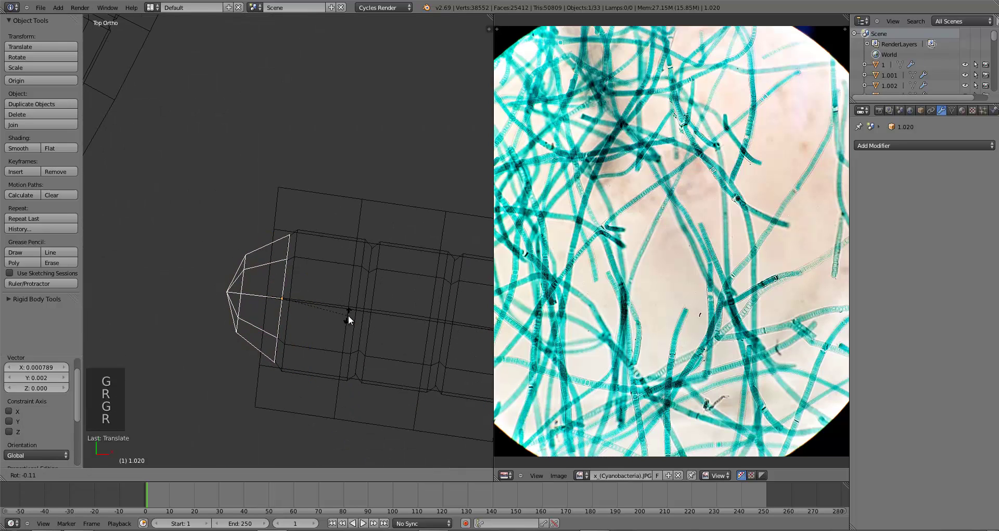
{"action": "left_click", "coordinate": [349, 314]}
{"action": "key", "text": "g"}
{"action": "key", "text": "r"}
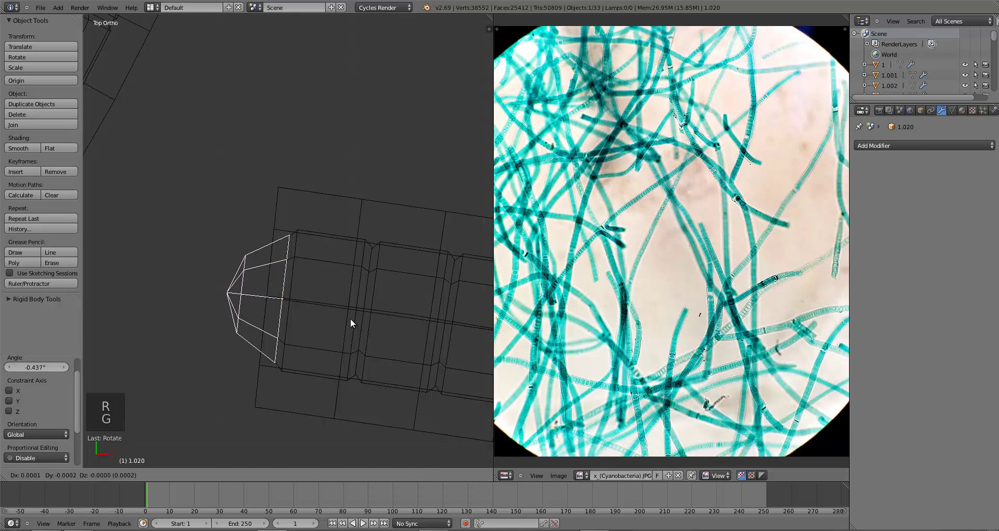
{"action": "left_click", "coordinate": [350, 316]}
Check the hooked strand's fitted cap in solid shading from an angled view.
{"action": "scroll", "coordinate": [351, 312], "scroll_direction": "down", "scroll_amount": 2}
{"action": "scroll", "coordinate": [348, 317], "scroll_direction": "down", "scroll_amount": 2}
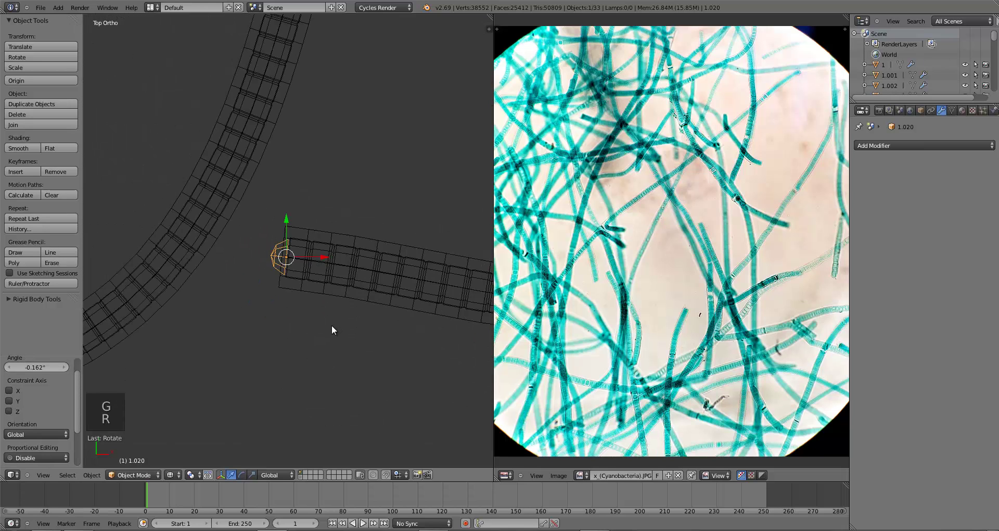
{"action": "key", "text": "z"}
{"action": "mouse_move", "coordinate": [320, 341]}
{"action": "middle_mouse_down"}
{"action": "mouse_move", "coordinate": [404, 232]}
{"action": "mouse_move", "coordinate": [383, 263]}
{"action": "middle_mouse_up"}
{"action": "scroll", "coordinate": [375, 271], "scroll_direction": "up", "scroll_amount": 4}
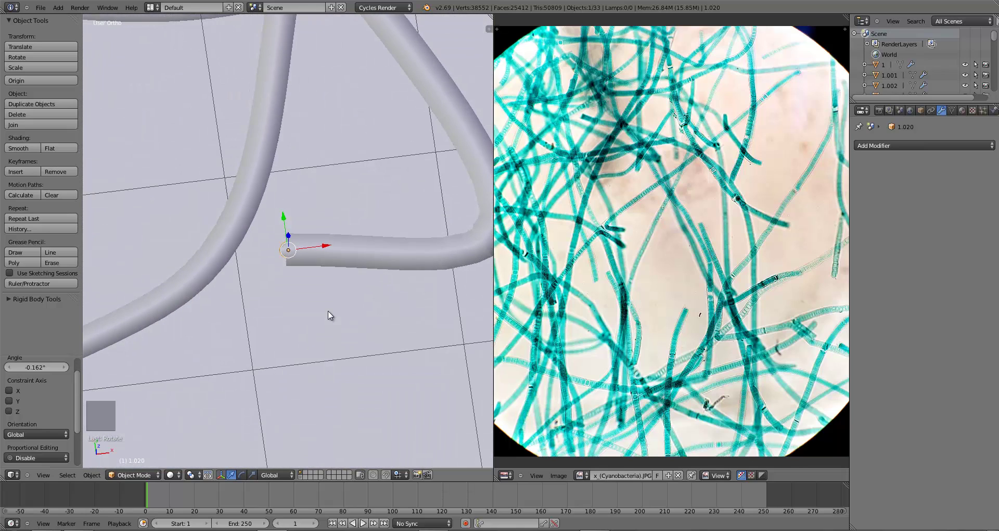
Duplicate the cap and place the copy beside the lower open end of the arched strand in wireframe top view.
{"action": "key", "text": "KP_7"}
{"action": "scroll", "coordinate": [330, 304], "scroll_direction": "down", "scroll_amount": 4}
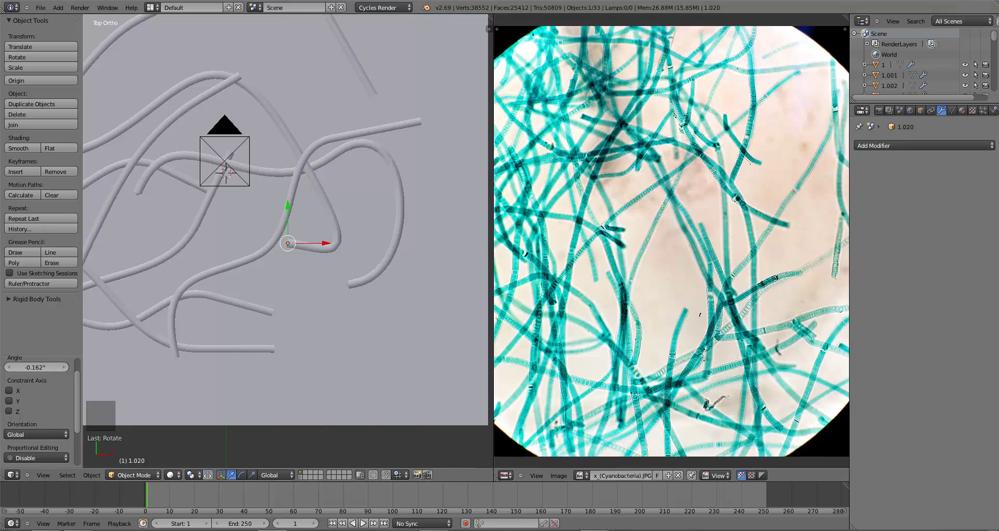
{"action": "middle_click_drag", "start_coordinate": [259, 308], "coordinate": [342, 306], "text": "shift"}
{"action": "key", "text": "shift+d"}
{"action": "left_click", "coordinate": [157, 214]}
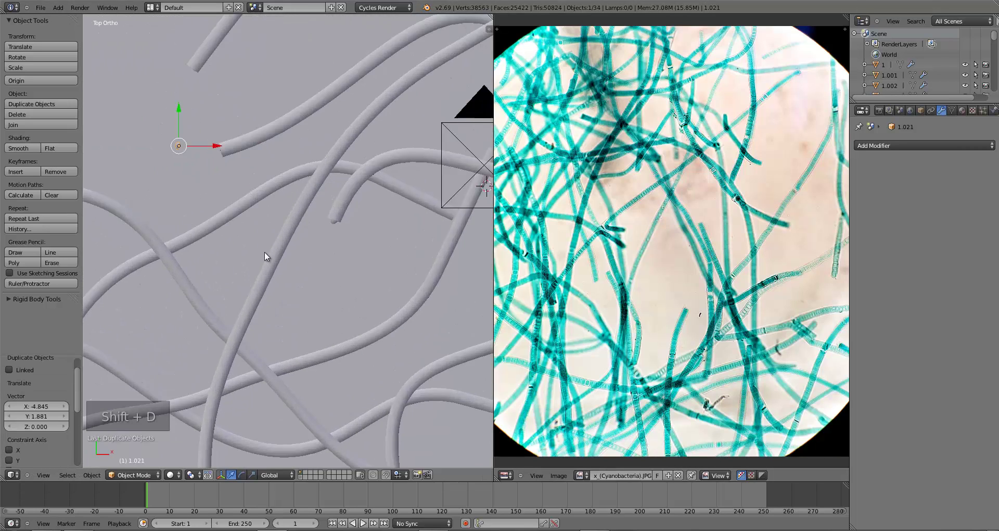
{"action": "key", "text": "z"}
{"action": "scroll", "coordinate": [318, 280], "scroll_direction": "up", "scroll_amount": 3}
{"action": "key", "text": "g"}
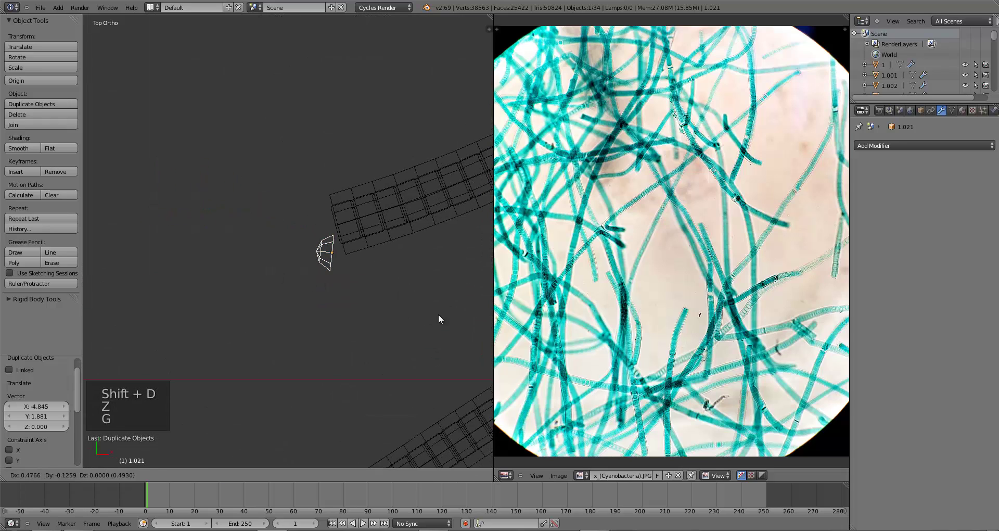
{"action": "left_click", "coordinate": [438, 314]}
Rotate the copied cap to the arched strand's slant and nudge it against the open end's last cell.
{"action": "key", "text": "r"}
{"action": "left_click", "coordinate": [383, 289]}
{"action": "key", "text": "g"}
{"action": "left_click", "coordinate": [381, 261]}
{"action": "scroll", "coordinate": [358, 295], "scroll_direction": "up", "scroll_amount": 2}
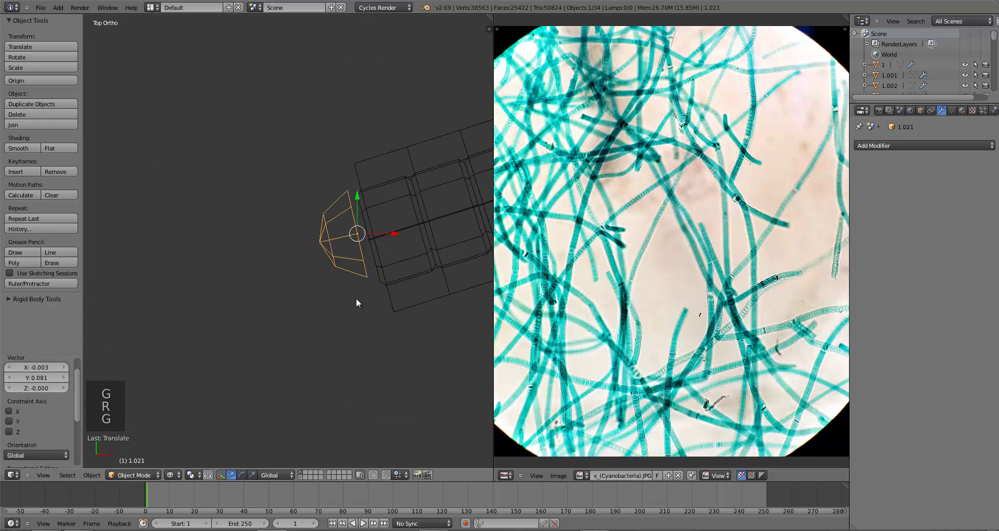
{"action": "key", "text": "g"}
{"action": "key", "text": "r"}
{"action": "left_click", "coordinate": [370, 307]}
{"action": "key", "text": "g"}
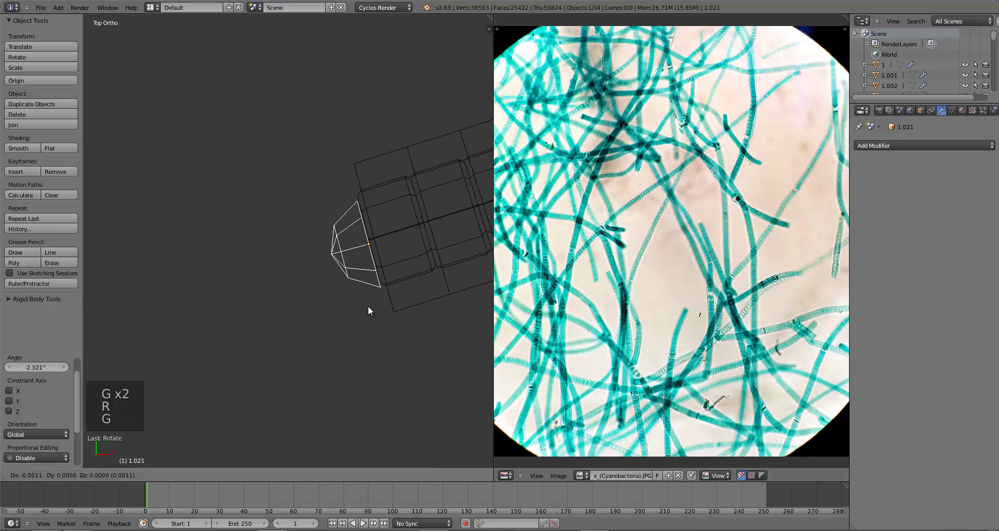
{"action": "left_click", "coordinate": [370, 307]}
{"action": "key", "text": "r"}
{"action": "left_click", "coordinate": [370, 307]}
{"action": "key", "text": "g"}
{"action": "left_click", "coordinate": [369, 307]}
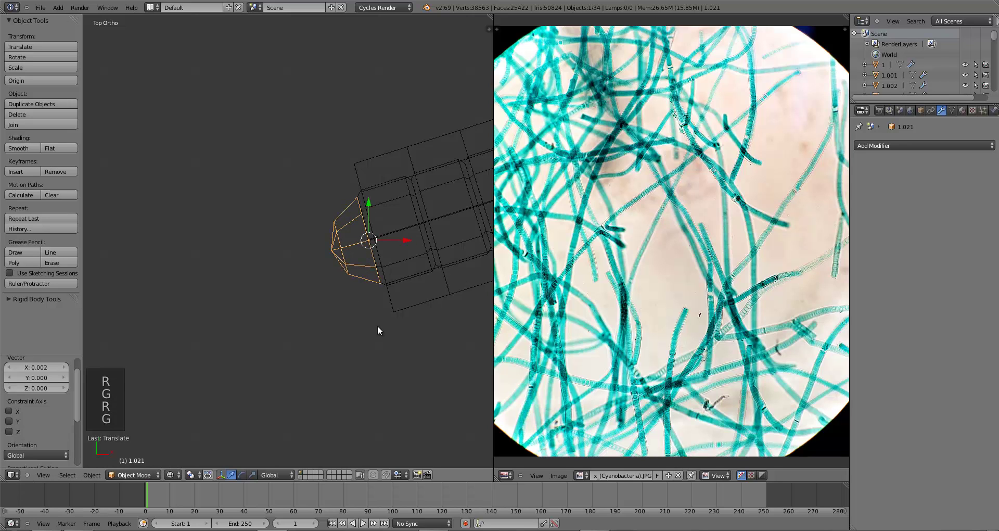
Give the arched strand's cap a final small nudge in top view, then save the file in solid shading with nothing selected.
{"action": "middle_click_drag", "start_coordinate": [379, 329], "coordinate": [384, 250]}
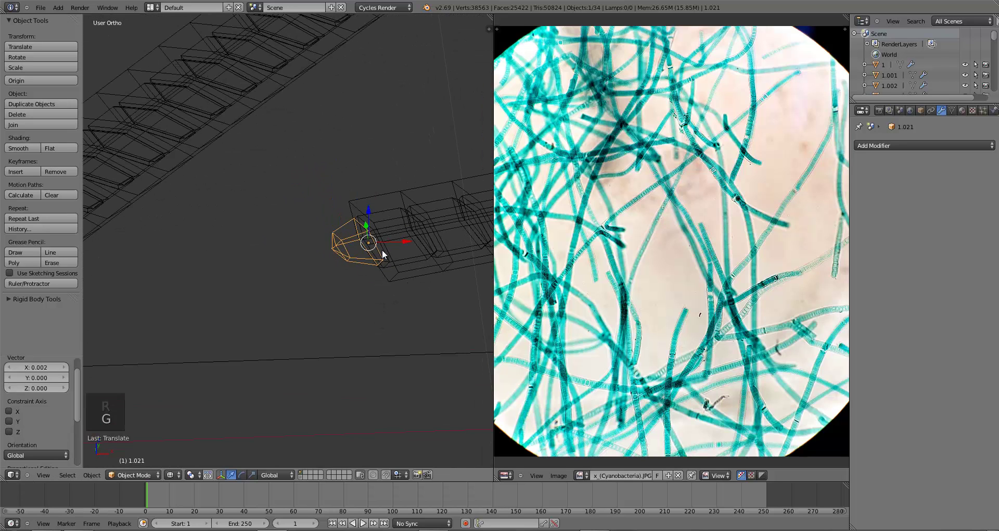
{"action": "key", "text": "KP_7"}
{"action": "key", "text": "g"}
{"action": "left_click", "coordinate": [392, 245]}
{"action": "key", "text": "z"}
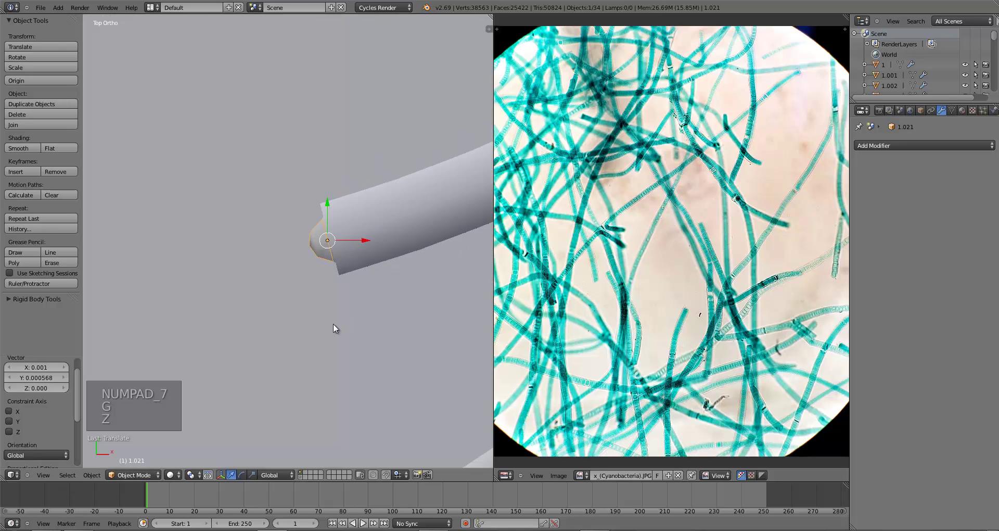
{"action": "scroll", "coordinate": [338, 320], "scroll_direction": "down", "scroll_amount": 5}
{"action": "key", "text": "a"}
{"action": "key", "text": "ctrl+s"}
{"action": "left_click", "coordinate": [302, 324]}
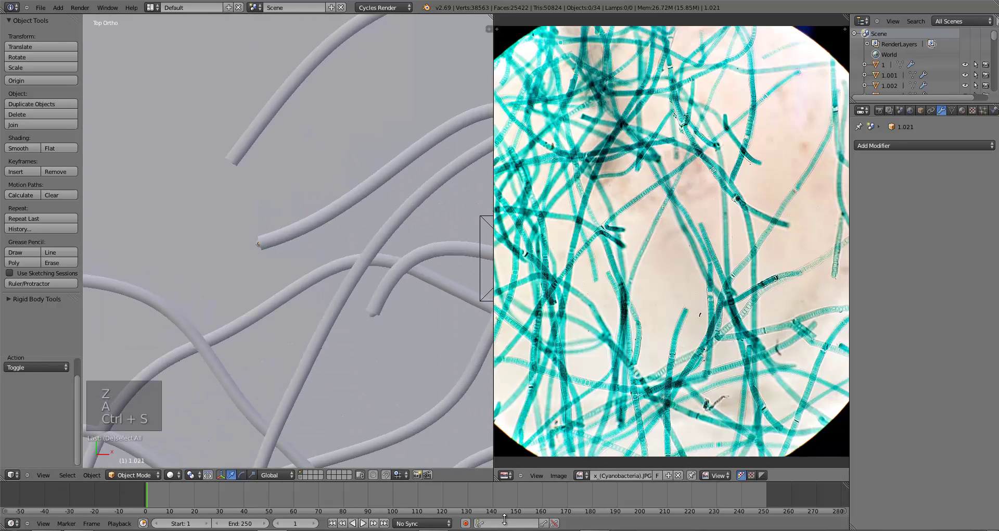
{"action": "left_click", "coordinate": [644, 283]}
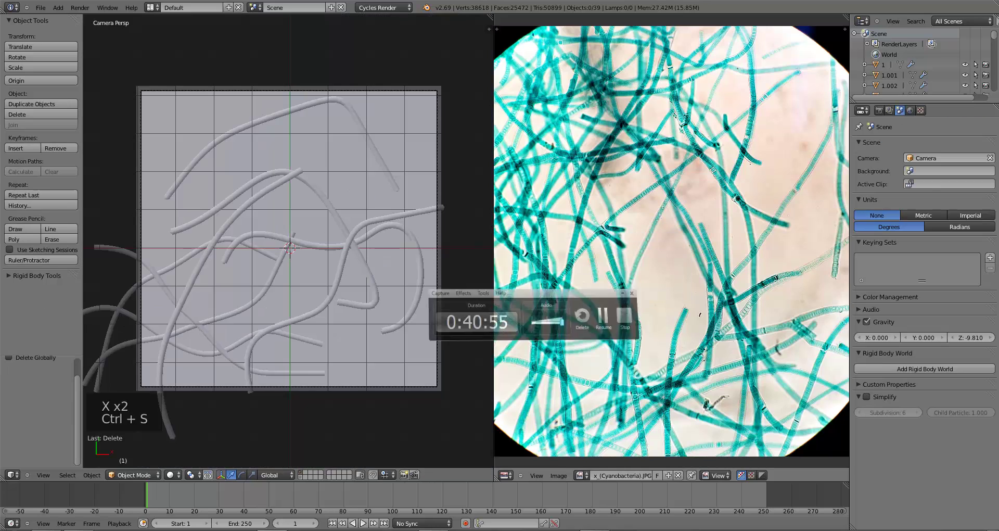
Review the whole scene through the camera in wireframe and save over CyanobacteriaTutorial.blend.
{"action": "scroll", "coordinate": [374, 221], "scroll_direction": "down", "scroll_amount": 2}
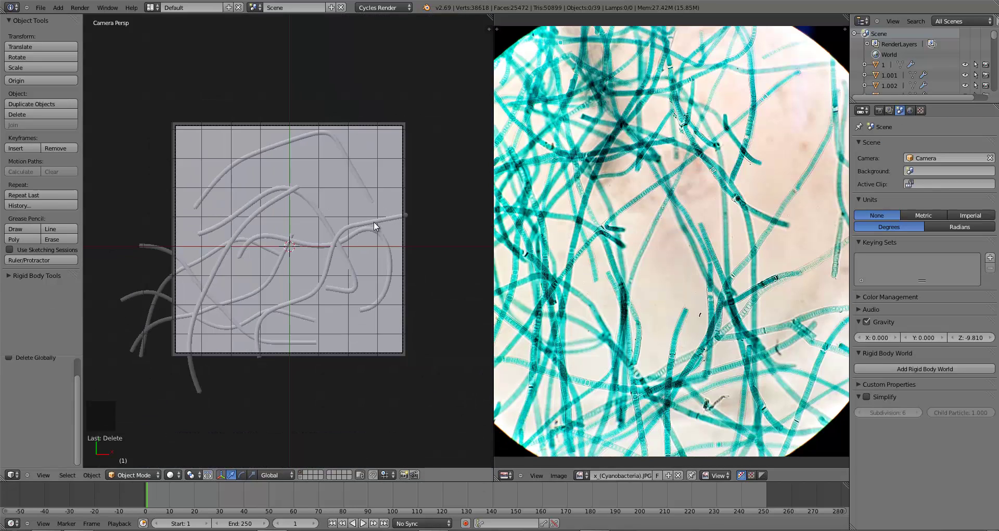
{"action": "scroll", "coordinate": [373, 220], "scroll_direction": "up", "scroll_amount": 2}
{"action": "key", "text": "z"}
{"action": "key", "text": "z"}
{"action": "key", "text": "z"}
{"action": "key", "text": "ctrl+s"}
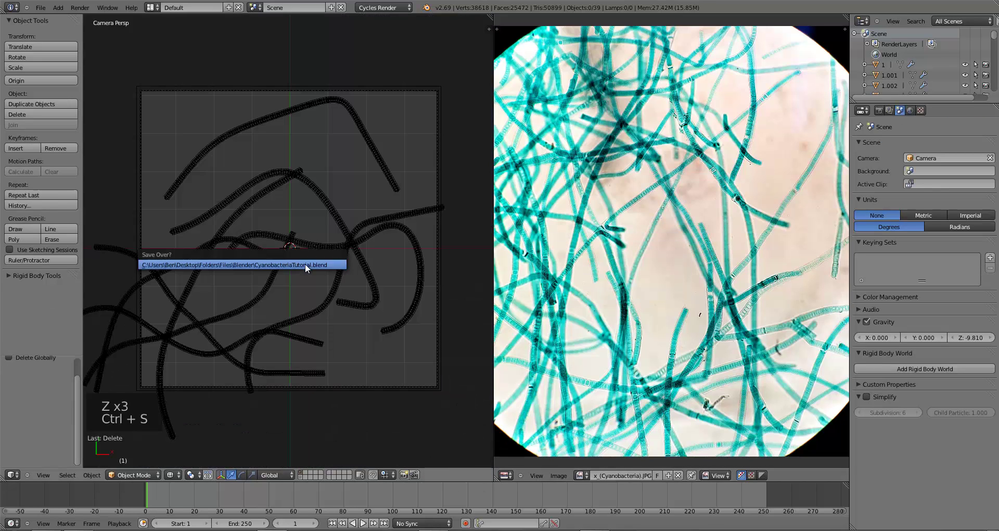
{"action": "left_click", "coordinate": [305, 264]}
Save the file in solid shading and preview the capped strands in Rendered viewport shading through the camera.
{"action": "scroll", "coordinate": [304, 266], "scroll_direction": "up", "scroll_amount": 5}
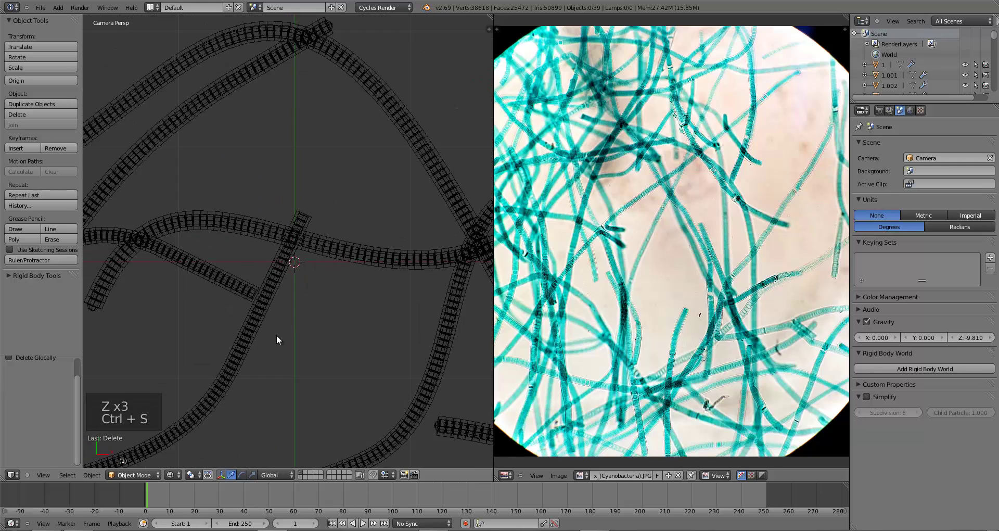
{"action": "key", "text": "z"}
{"action": "key", "text": "ctrl+s"}
{"action": "left_click", "coordinate": [171, 474]}
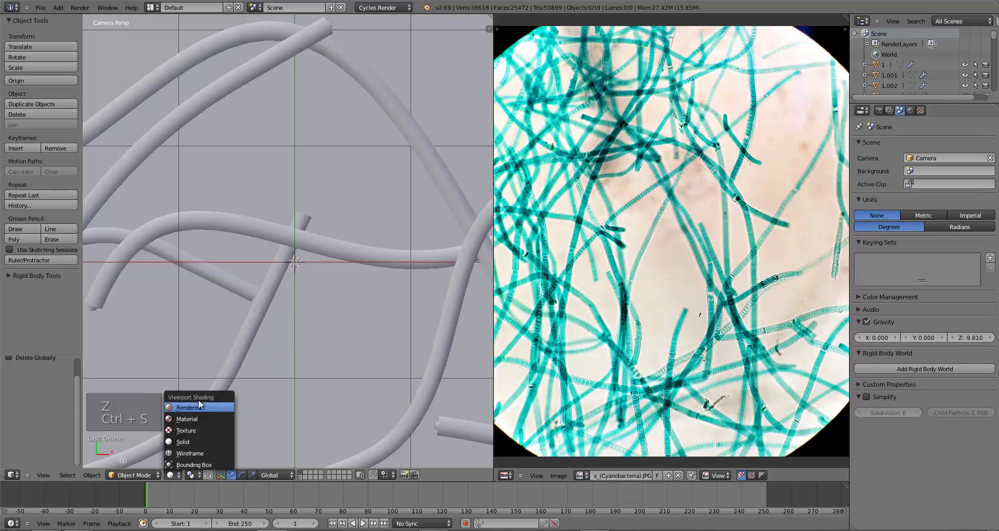
{"action": "left_click", "coordinate": [198, 406]}
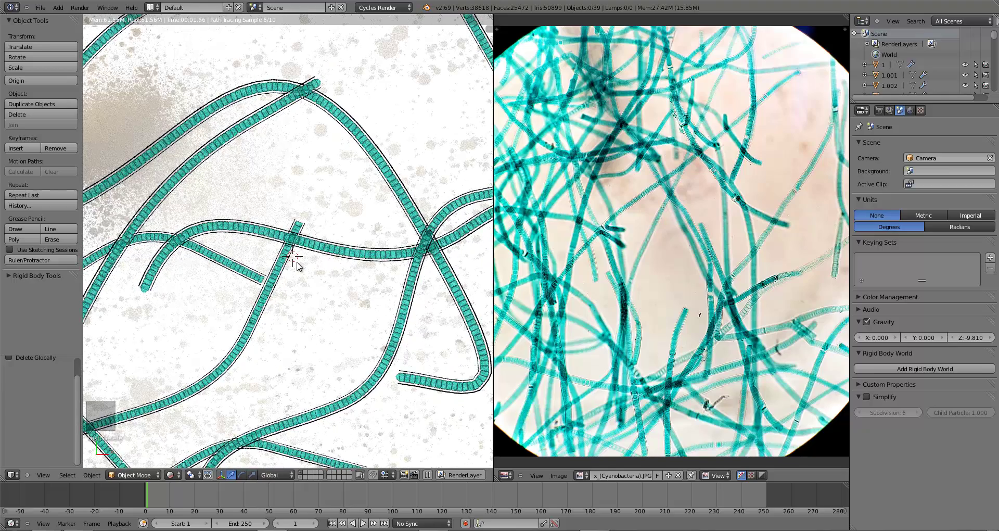
{"action": "scroll", "coordinate": [297, 265], "scroll_direction": "down", "scroll_amount": 3}
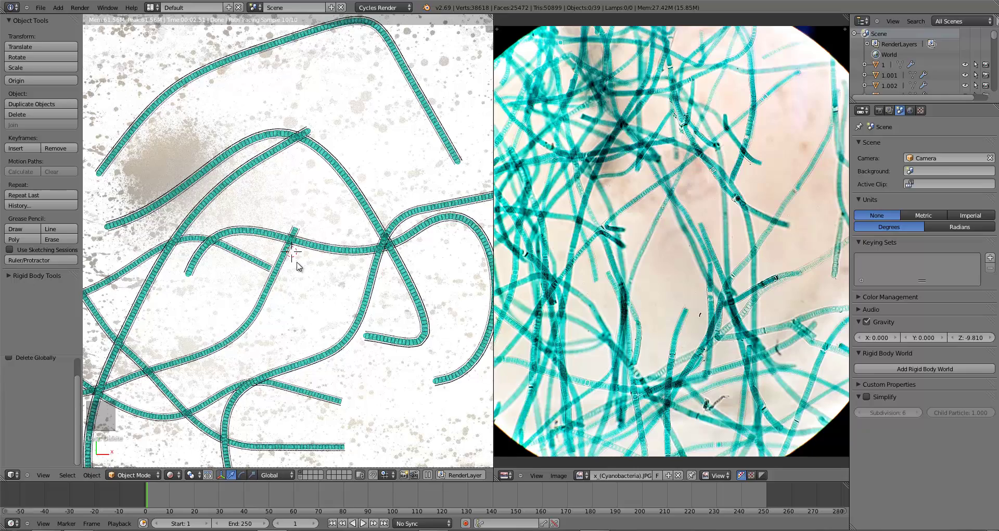
{"action": "scroll", "coordinate": [298, 265], "scroll_direction": "down", "scroll_amount": 2}
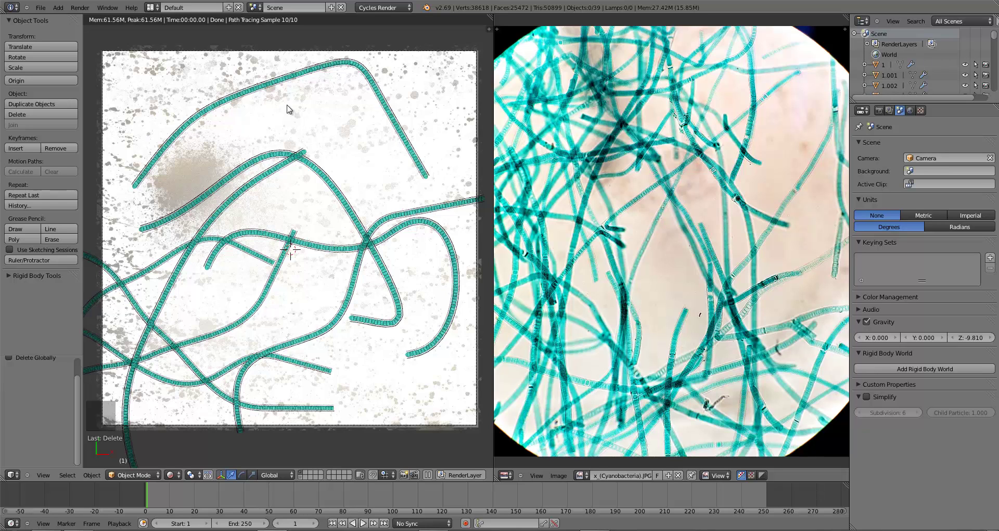
Apply the Array and Curve modifiers to the outer sheath of the long strand ending above the camera.
{"action": "key", "text": "z"}
{"action": "key", "text": "z"}
{"action": "key", "text": "z"}
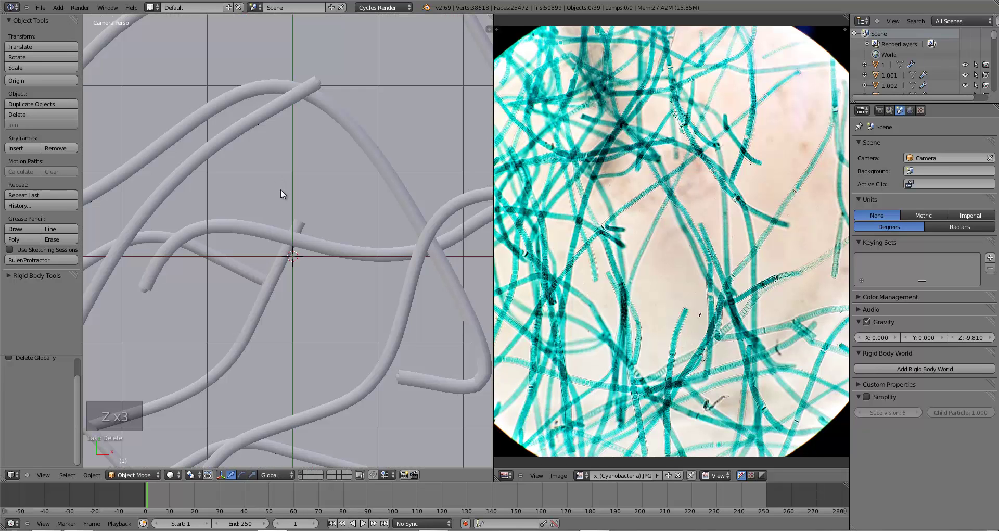
{"action": "scroll", "coordinate": [341, 193], "scroll_direction": "down", "scroll_amount": 4}
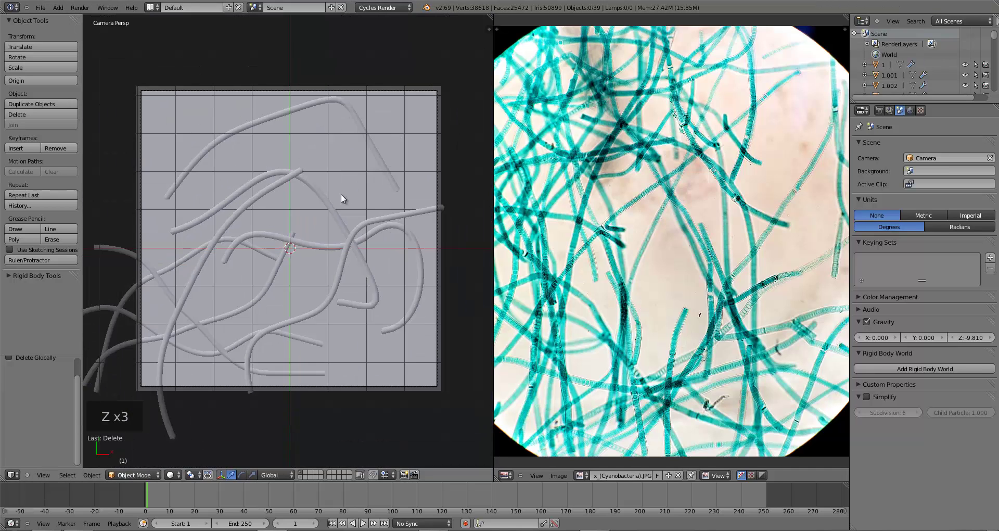
{"action": "key", "text": "KP_7"}
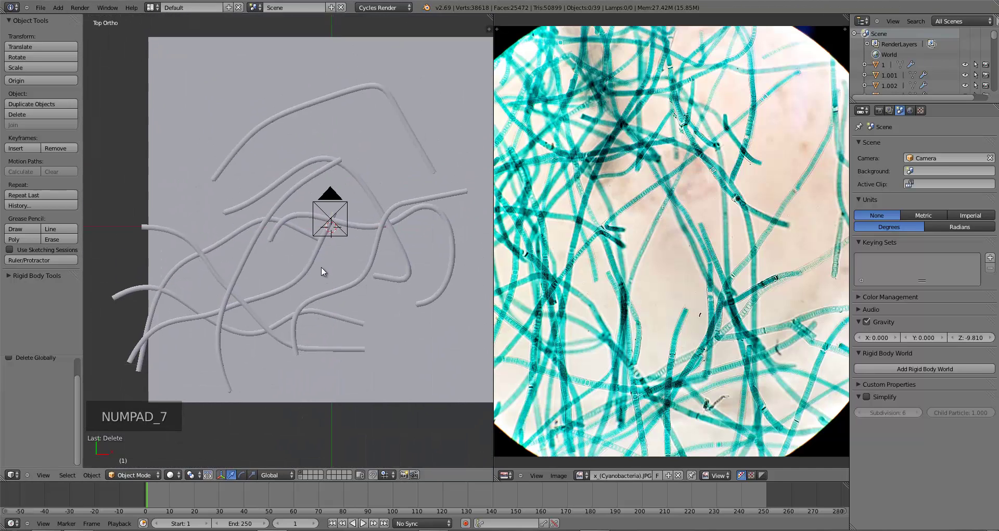
{"action": "scroll", "coordinate": [328, 234], "scroll_direction": "up", "scroll_amount": 4}
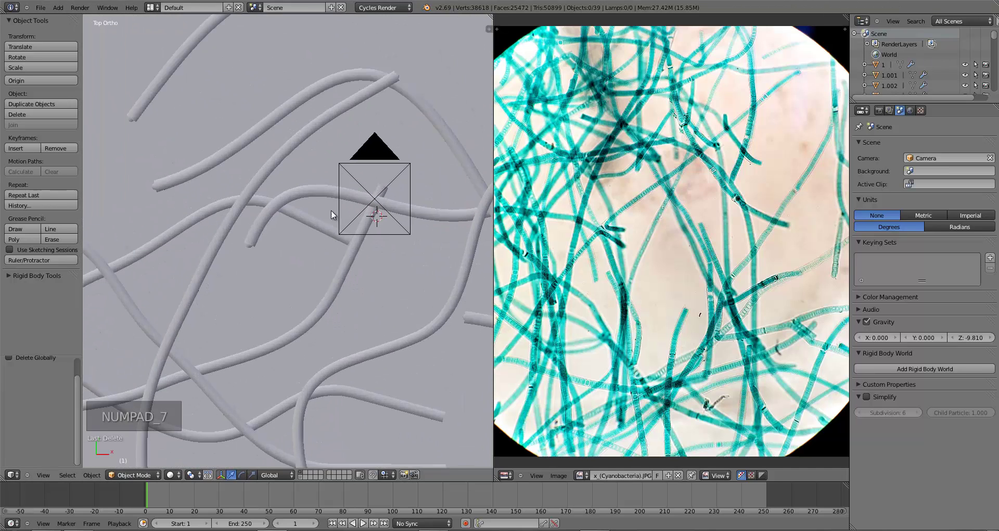
{"action": "right_click", "coordinate": [326, 150]}
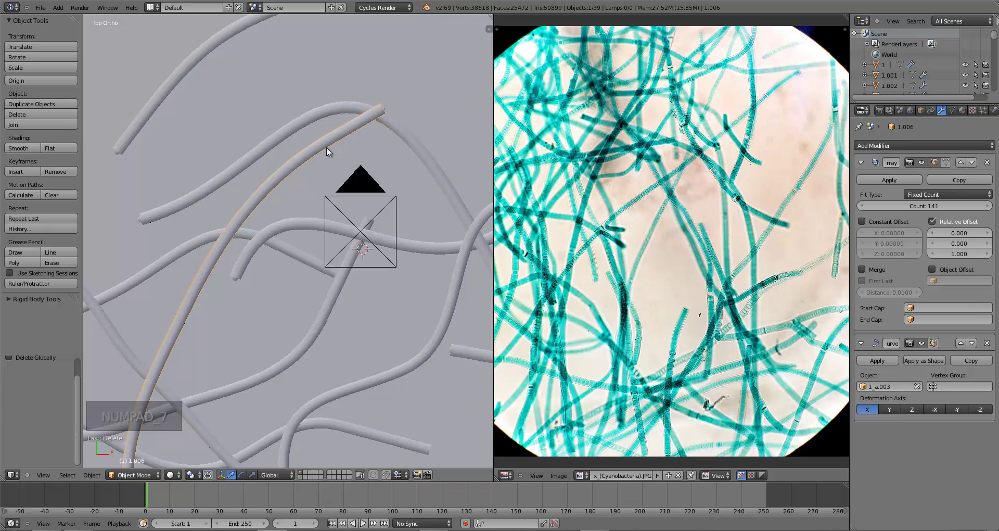
{"action": "left_click", "coordinate": [878, 182]}
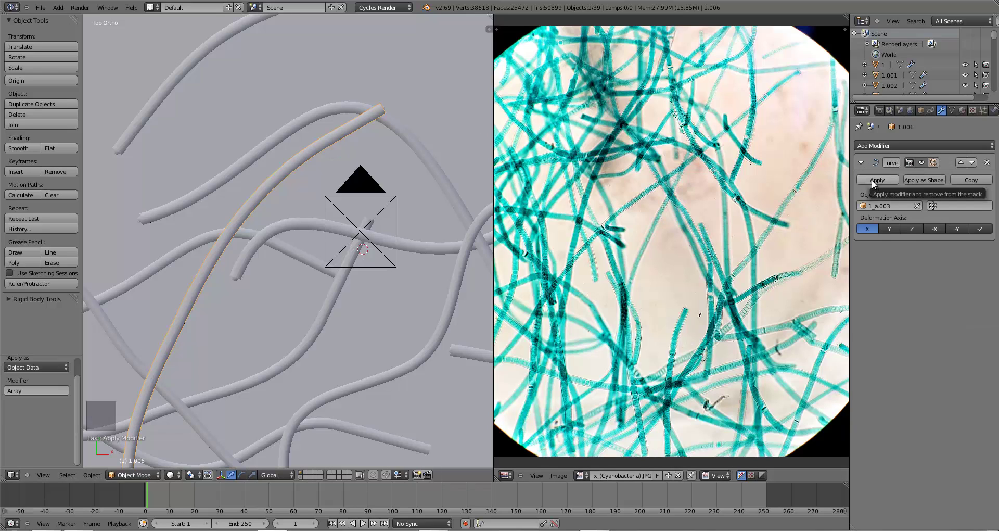
{"action": "left_click", "coordinate": [877, 180]}
Extrude the sheath's open end ring 0.013 along X, move it 0.035 in X and 0.026 in Y, and scale it.
{"action": "scroll", "coordinate": [320, 198], "scroll_direction": "up", "scroll_amount": 6}
{"action": "key", "text": "Tab"}
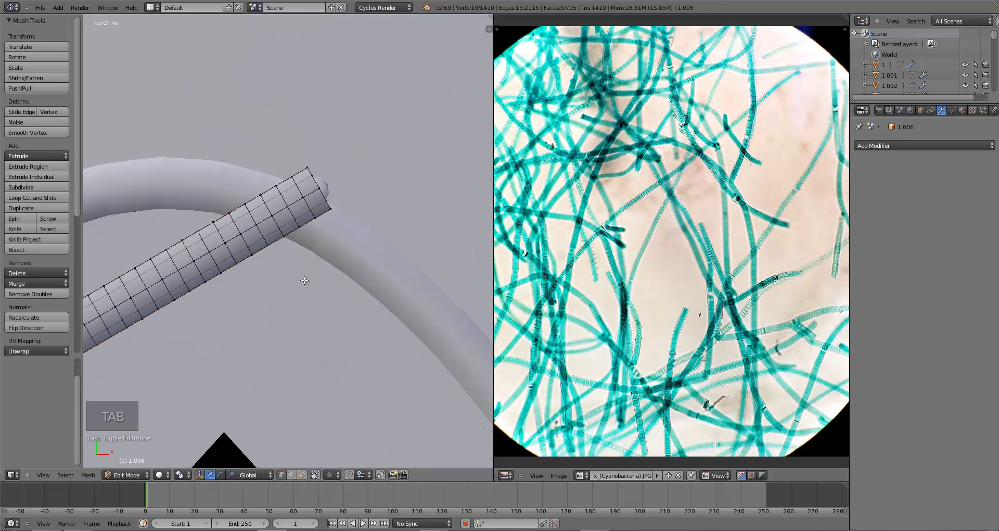
{"action": "scroll", "coordinate": [304, 280], "scroll_direction": "up", "scroll_amount": 2}
{"action": "key", "text": "b"}
{"action": "key", "text": "b"}
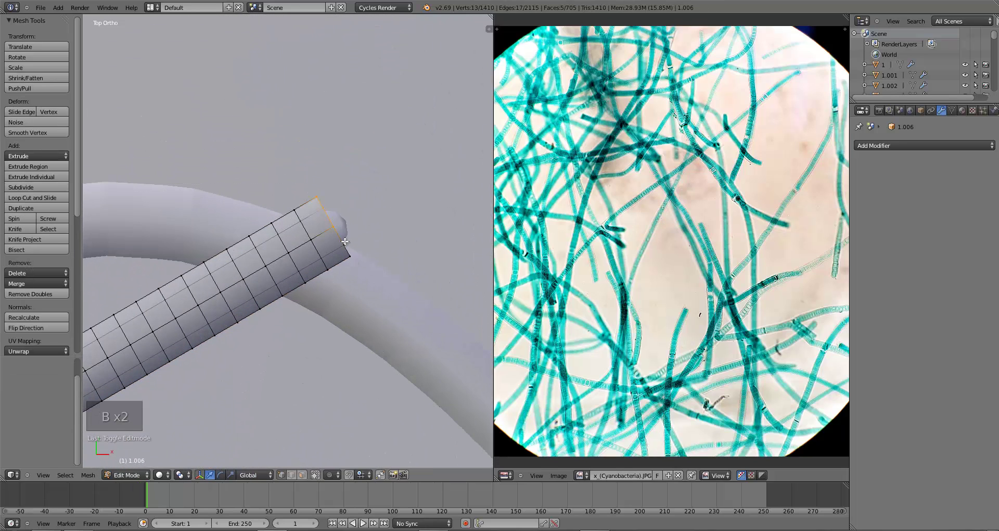
{"action": "key", "text": "e"}
{"action": "left_click", "coordinate": [388, 265]}
{"action": "key", "text": "g"}
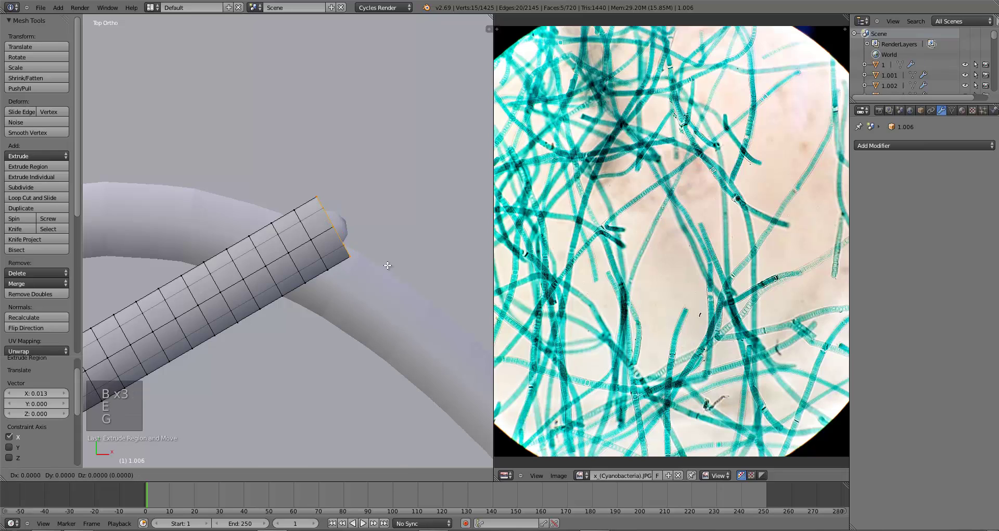
{"action": "left_click", "coordinate": [399, 253]}
{"action": "key", "text": "z"}
{"action": "key", "text": "s"}
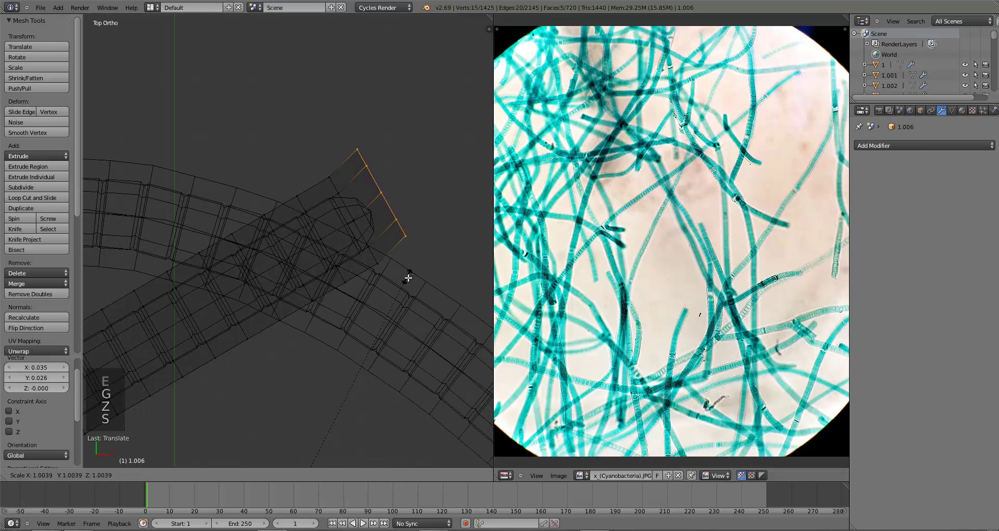
Set the pivot point to Median Point and try to scale the extruded end loop of filament sheath 1.006.
{"action": "left_click", "coordinate": [408, 279]}
{"action": "left_click", "coordinate": [185, 475]}
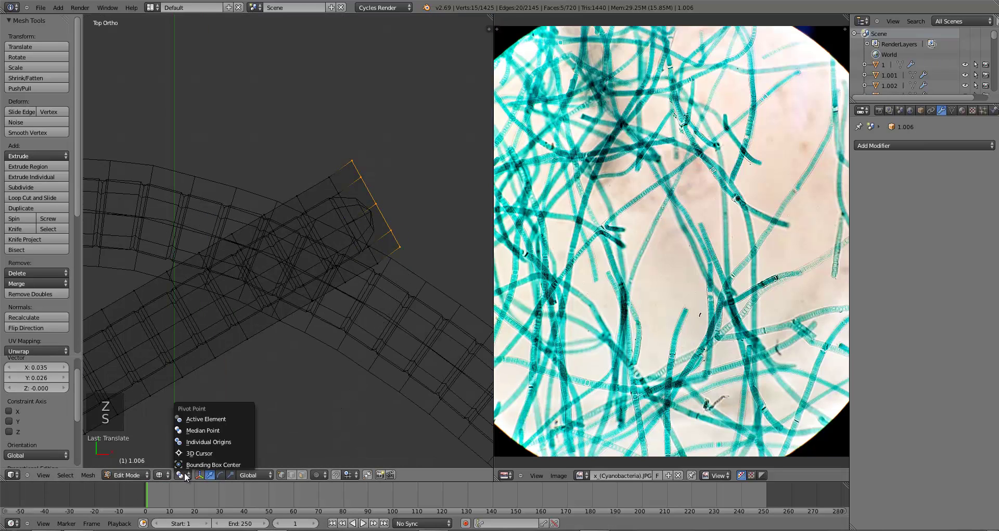
{"action": "left_click", "coordinate": [203, 430]}
{"action": "key", "text": "s"}
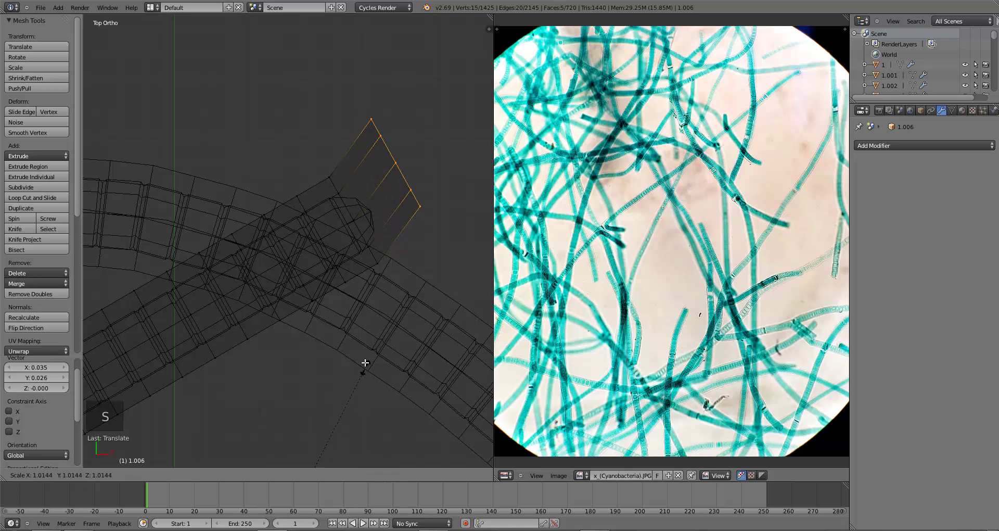
{"action": "key", "text": "Escape"}
{"action": "scroll", "coordinate": [326, 343], "scroll_direction": "down", "scroll_amount": 6}
{"action": "key", "text": "s"}
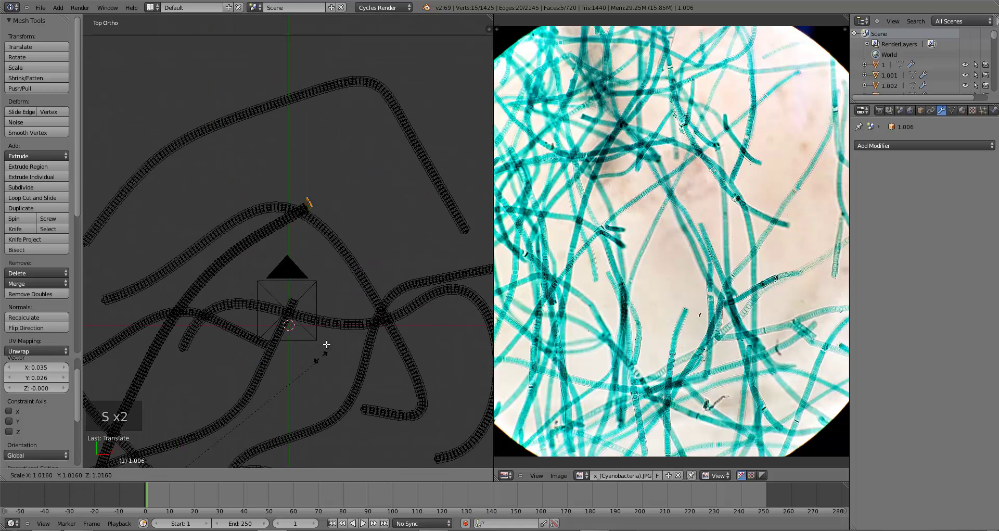
{"action": "key", "text": "Escape"}
{"action": "key", "text": "KP_Decimal"}
{"action": "key", "text": "s"}
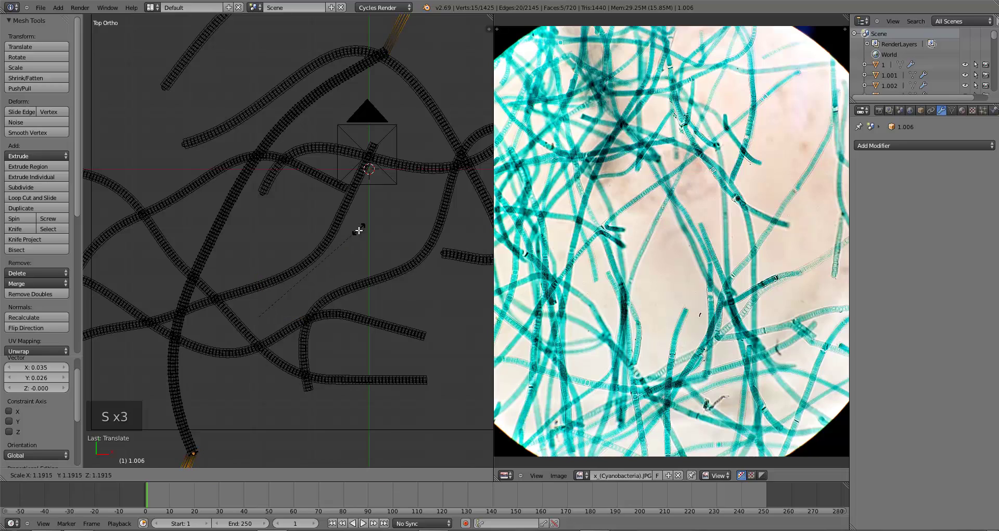
{"action": "key", "text": "Escape"}
Undo the extrusion and movement of the sheath's end loops and deselect everything.
{"action": "key", "text": "ctrl+z"}
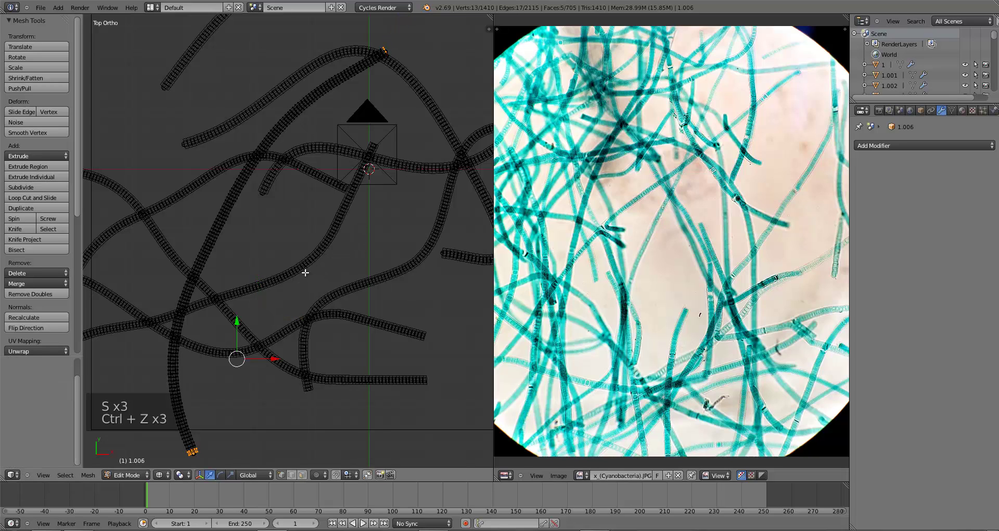
{"action": "key", "text": "ctrl+z"}
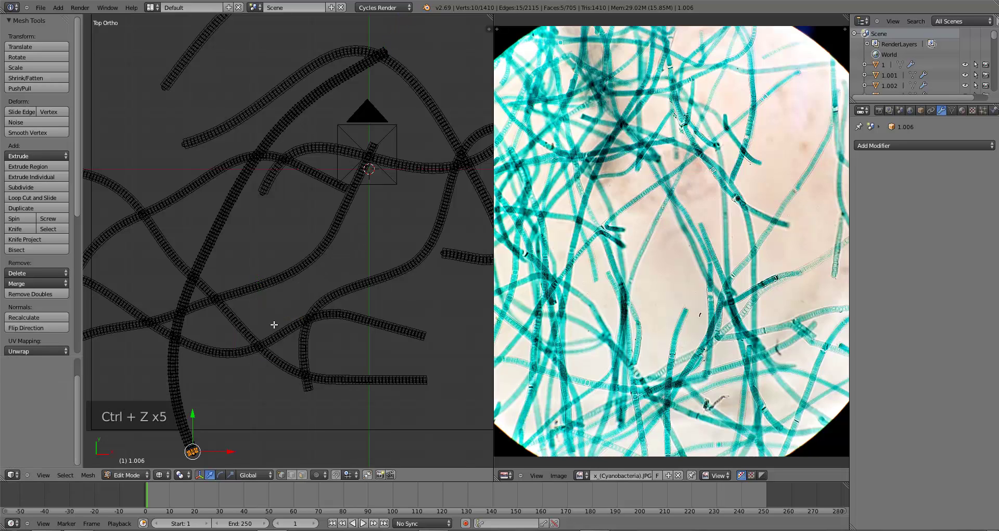
{"action": "key", "text": "a"}
Extrude the open upper end loop of sheath 1.006 outward, scale it down and align it around the inner cell's tip.
{"action": "scroll", "coordinate": [285, 307], "scroll_direction": "up", "scroll_amount": 7}
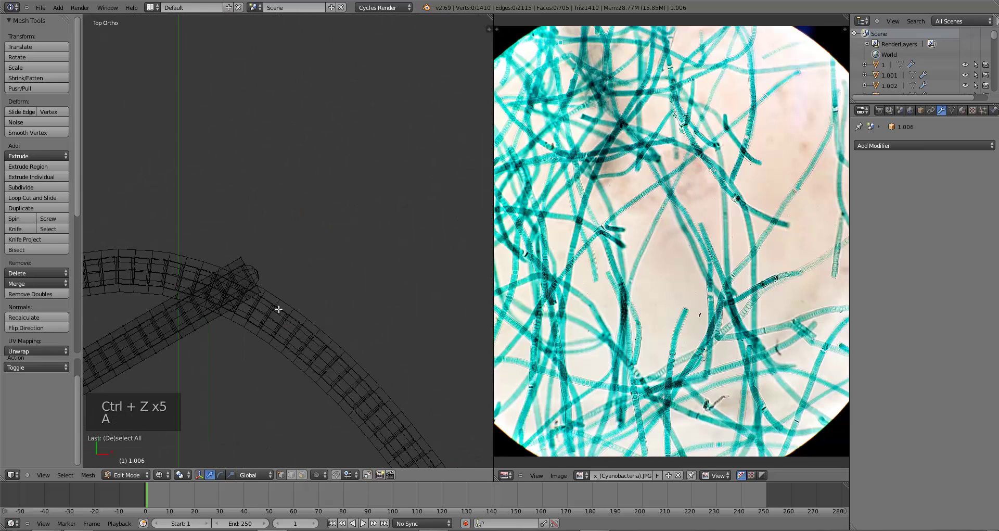
{"action": "scroll", "coordinate": [333, 250], "scroll_direction": "up", "scroll_amount": 4}
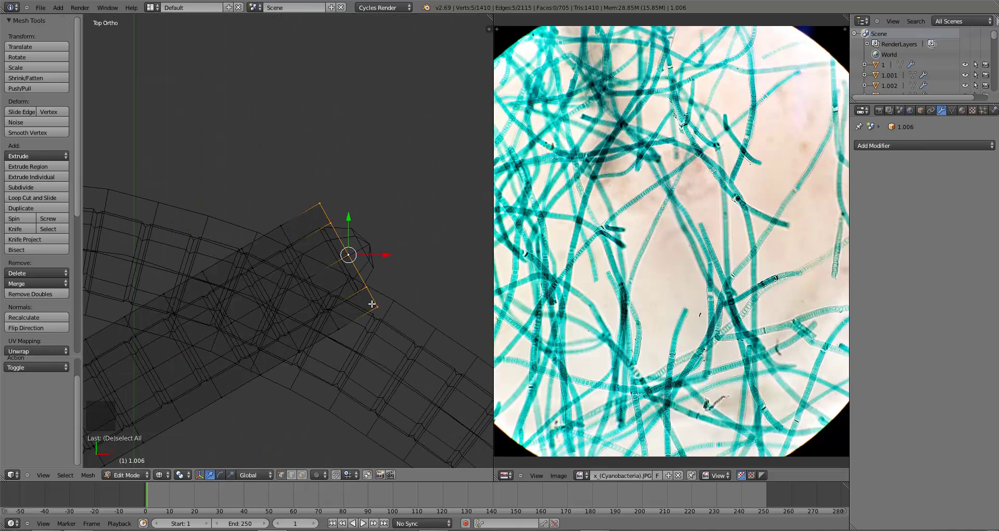
{"action": "key", "text": "e"}
{"action": "left_click", "coordinate": [422, 328]}
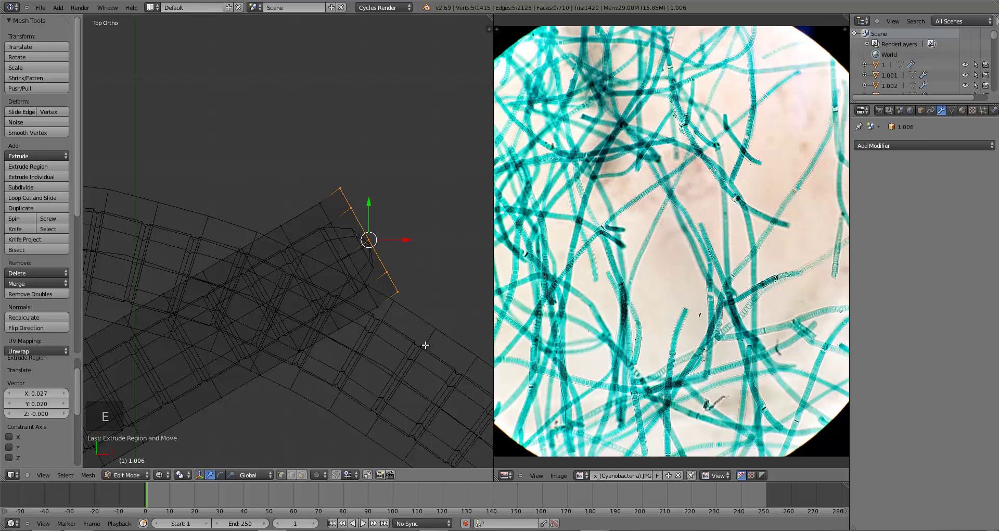
{"action": "key", "text": "s"}
{"action": "left_click", "coordinate": [412, 313]}
{"action": "key", "text": "g"}
{"action": "left_click", "coordinate": [416, 311]}
{"action": "key", "text": "s"}
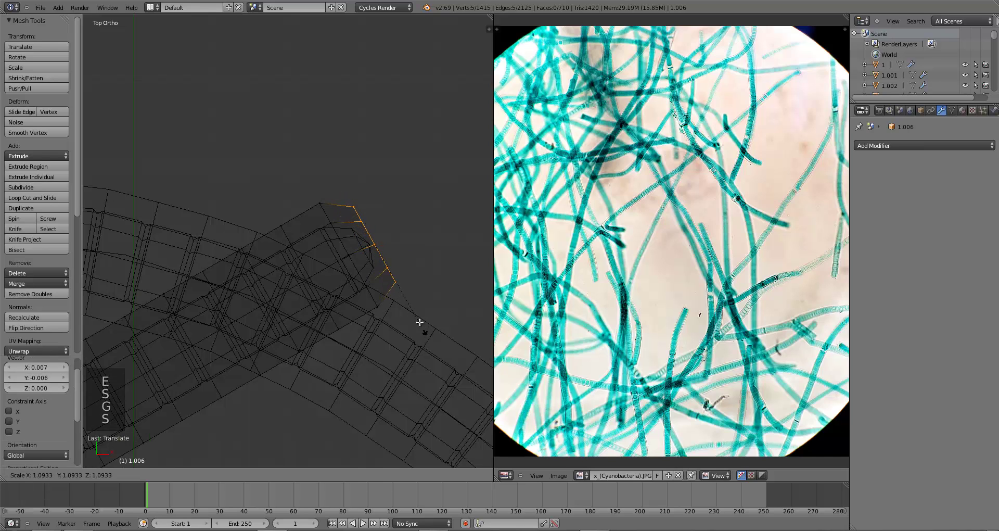
{"action": "left_click", "coordinate": [419, 323]}
{"action": "key", "text": "g"}
{"action": "left_click", "coordinate": [414, 319]}
Extrude the tapered loop again, shrink it, merge it at center and position the resulting tip to close the end cap.
{"action": "key", "text": "e"}
{"action": "left_click", "coordinate": [422, 314]}
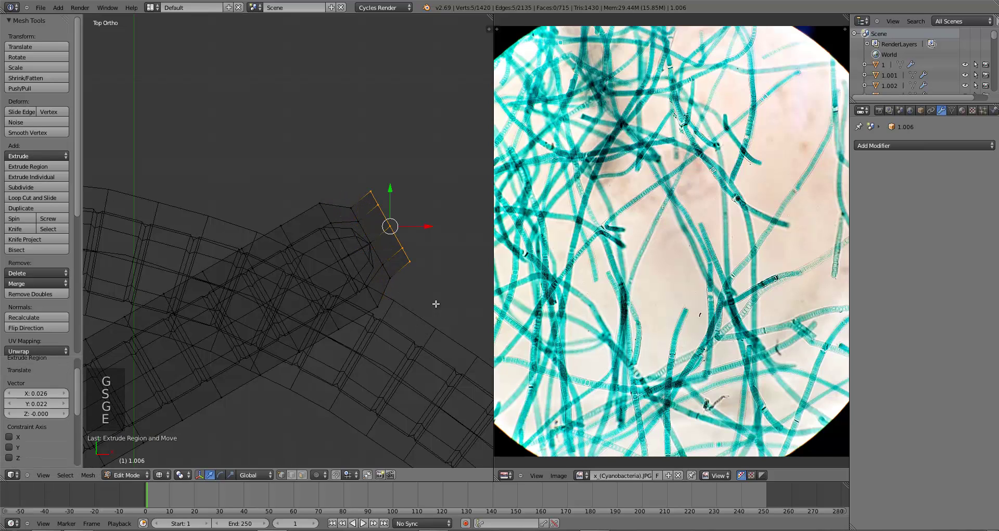
{"action": "key", "text": "s"}
{"action": "left_click", "coordinate": [417, 265]}
{"action": "key", "text": "g"}
{"action": "left_click", "coordinate": [414, 276]}
{"action": "key", "text": "alt+m"}
{"action": "left_click", "coordinate": [414, 278]}
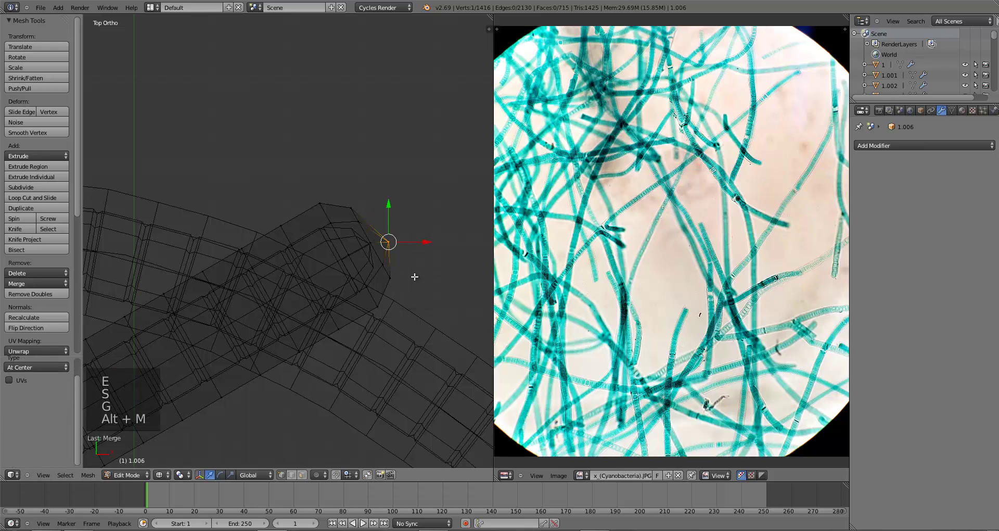
{"action": "key", "text": "g"}
{"action": "left_click", "coordinate": [412, 274]}
{"action": "key", "text": "a"}
{"action": "right_click", "coordinate": [394, 240], "text": "alt+shift"}
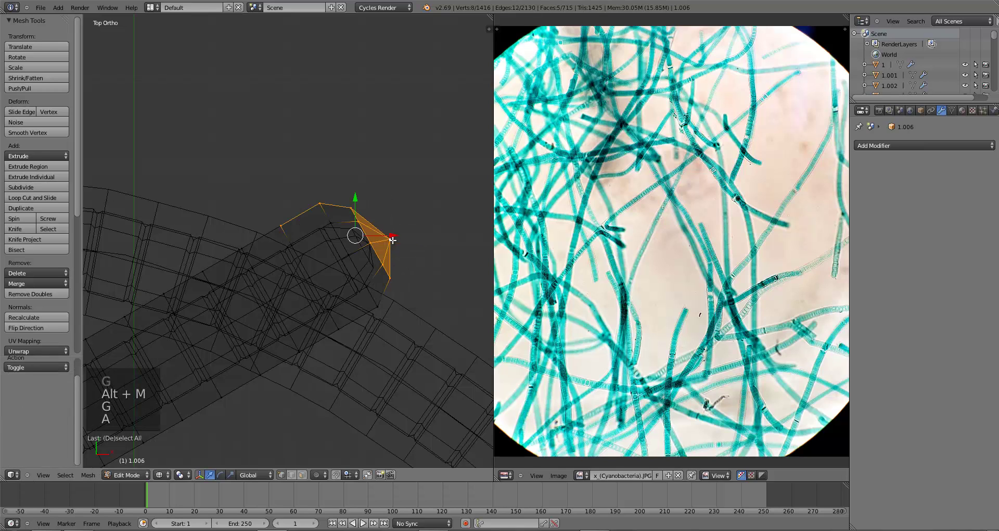
{"action": "key", "text": "g"}
{"action": "right_click", "coordinate": [437, 276]}
Select the cap's last loop together with its tip vertex and move the cap slightly outward to round the end.
{"action": "key", "text": "a"}
{"action": "right_click", "coordinate": [381, 251], "text": "alt"}
{"action": "right_click", "coordinate": [389, 244], "text": "shift"}
{"action": "key", "text": "g"}
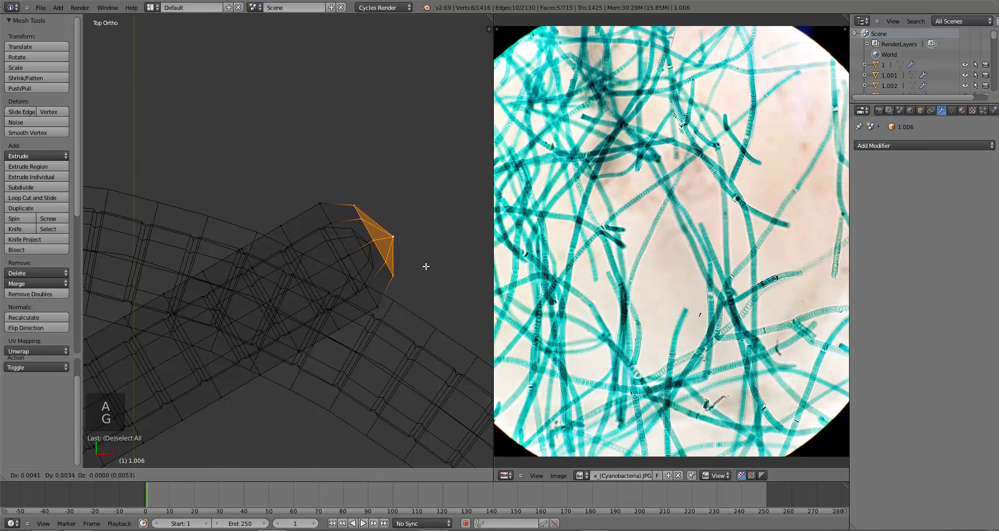
{"action": "left_click", "coordinate": [426, 266]}
{"action": "key", "text": "g"}
{"action": "left_click", "coordinate": [414, 239]}
Deselect the geometry, return to Object Mode and save the file.
{"action": "key", "text": "a"}
{"action": "key", "text": "Tab"}
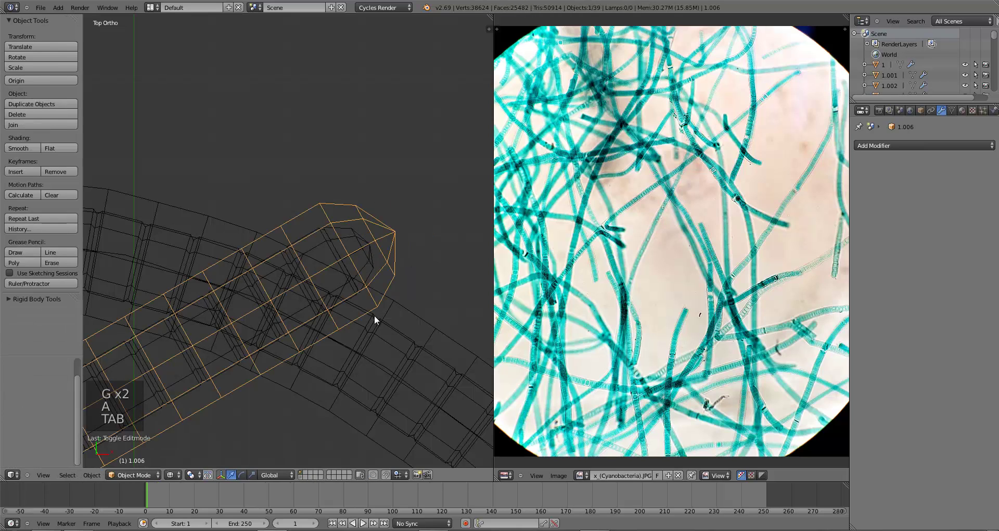
{"action": "scroll", "coordinate": [343, 311], "scroll_direction": "down", "scroll_amount": 3}
{"action": "key", "text": "ctrl+s"}
Inspect the closed filament end and the whole scene in Rendered shading, then return the viewport to Solid shading.
{"action": "left_click", "coordinate": [171, 474]}
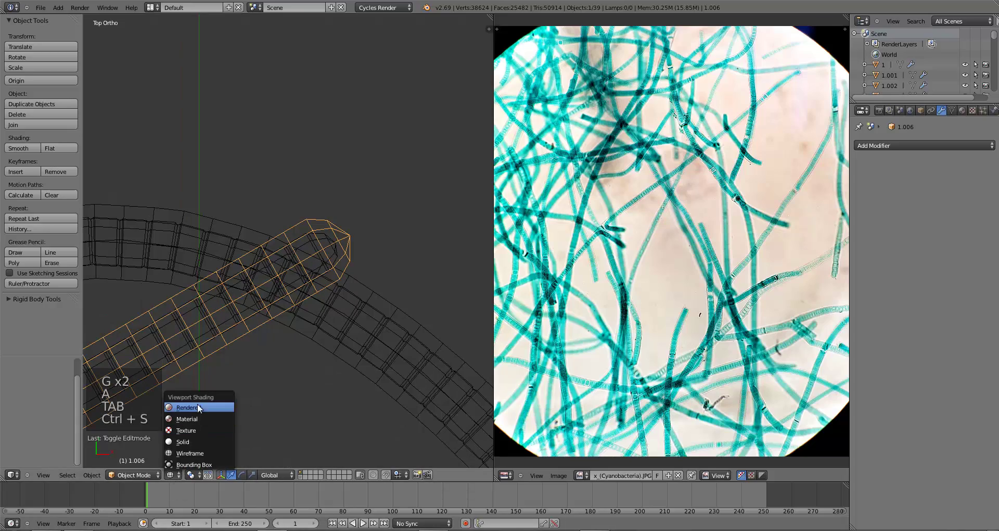
{"action": "key", "text": "Return"}
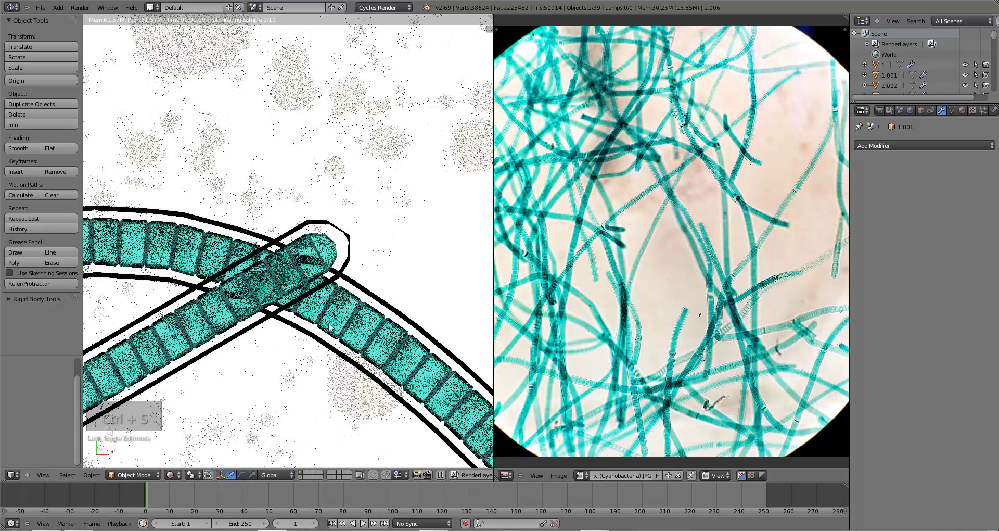
{"action": "scroll", "coordinate": [319, 347], "scroll_direction": "down", "scroll_amount": 4}
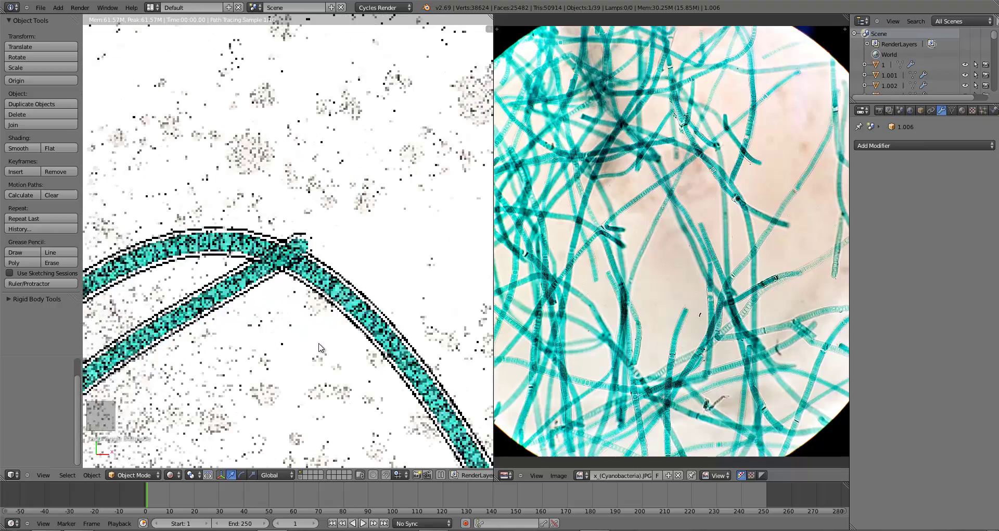
{"action": "scroll", "coordinate": [320, 347], "scroll_direction": "down", "scroll_amount": 2}
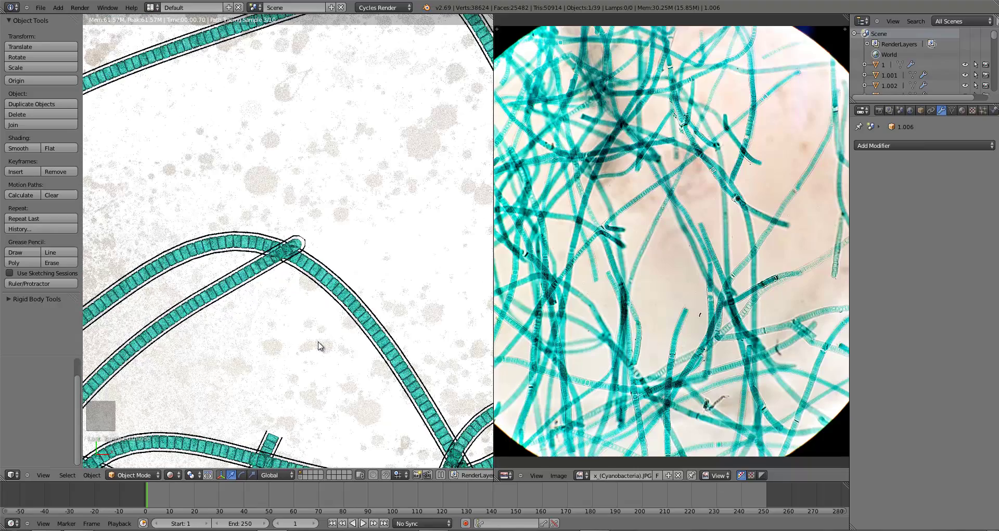
{"action": "scroll", "coordinate": [319, 346], "scroll_direction": "down", "scroll_amount": 2}
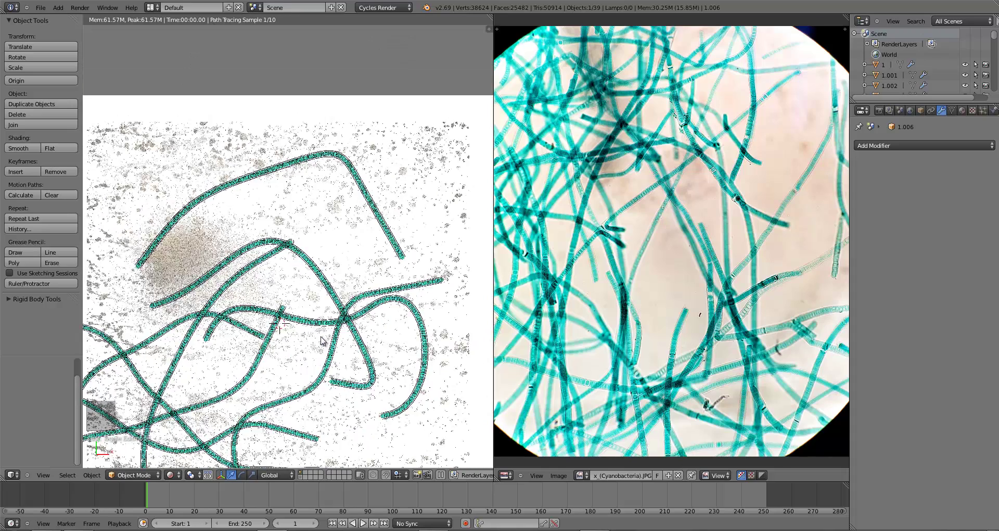
{"action": "key", "text": "z"}
{"action": "key", "text": "z"}
{"action": "key", "text": "z"}
Select the long upper filament sheath 1.005 and apply its Array and Curve modifiers.
{"action": "scroll", "coordinate": [295, 297], "scroll_direction": "up", "scroll_amount": 3}
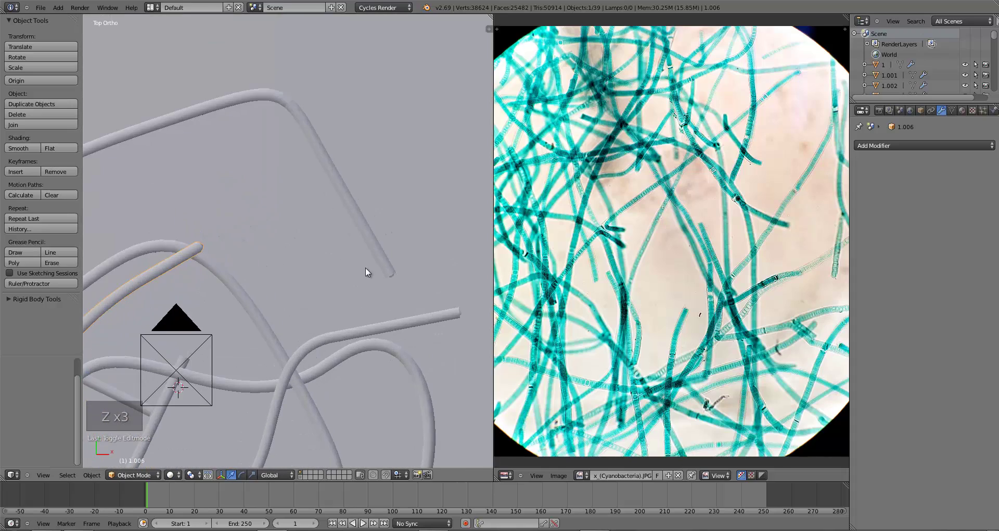
{"action": "right_click", "coordinate": [391, 274]}
{"action": "middle_click_drag", "start_coordinate": [391, 274], "coordinate": [361, 282], "text": "shift"}
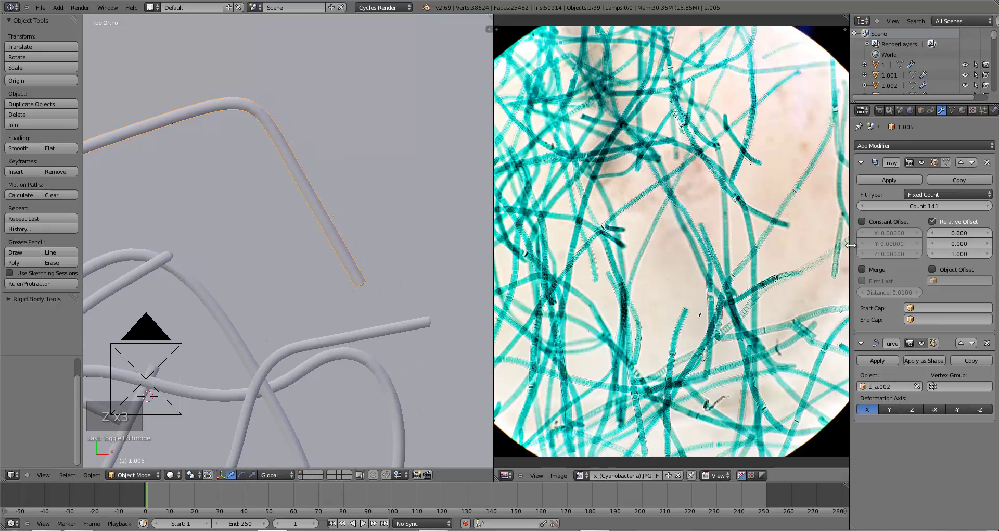
{"action": "left_click", "coordinate": [872, 182]}
{"action": "left_click", "coordinate": [872, 179]}
Edit sheath 1.005, extrude the open loop at its lower-right end outward, and display the mesh as wireframe.
{"action": "key", "text": "Tab"}
{"action": "middle_click_drag", "start_coordinate": [388, 327], "coordinate": [281, 260], "text": "shift"}
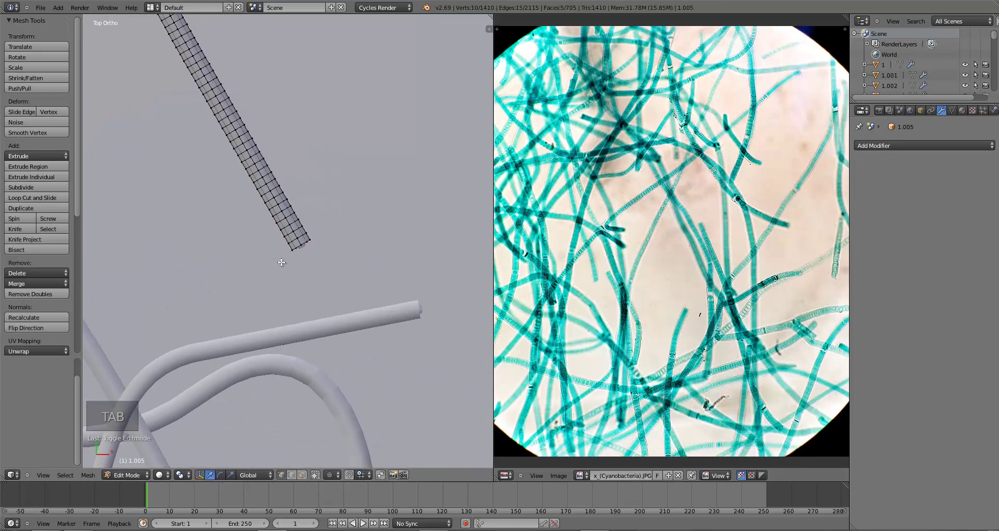
{"action": "key", "text": "a"}
{"action": "key", "text": "a"}
{"action": "scroll", "coordinate": [284, 263], "scroll_direction": "up", "scroll_amount": 6}
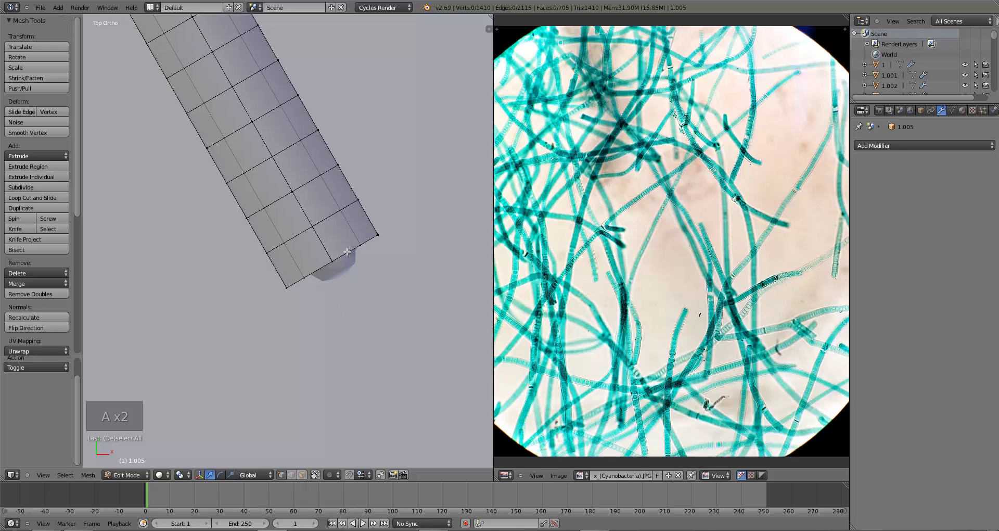
{"action": "right_click", "coordinate": [351, 299], "text": "alt"}
{"action": "key", "text": "e"}
{"action": "key", "text": "z"}
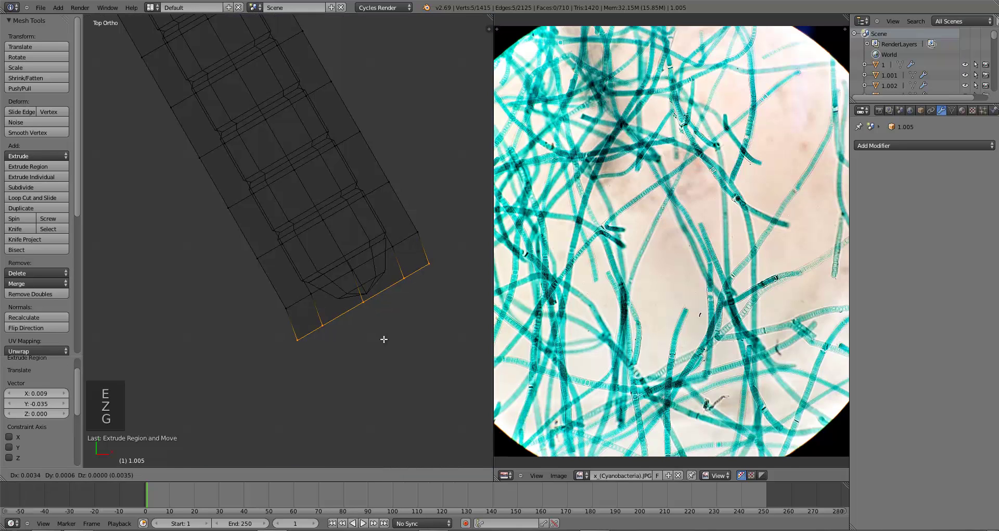
Scale the extruded end loop down and move it to sit evenly around the inner cell's rounded tip.
{"action": "key", "text": "g"}
{"action": "key", "text": "s"}
{"action": "left_click", "coordinate": [386, 334]}
{"action": "key", "text": "g"}
{"action": "left_click", "coordinate": [385, 323]}
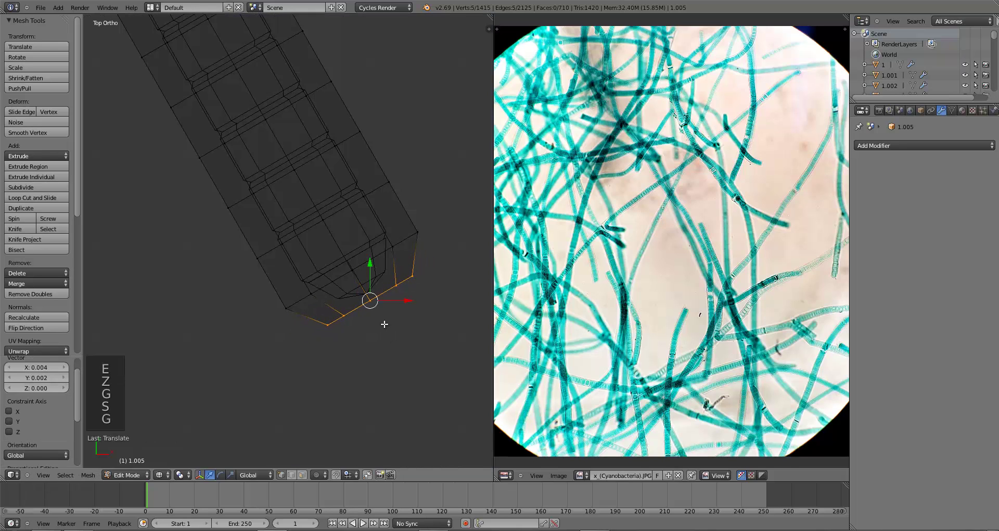
{"action": "key", "text": "g"}
{"action": "left_click", "coordinate": [386, 324]}
{"action": "key", "text": "g"}
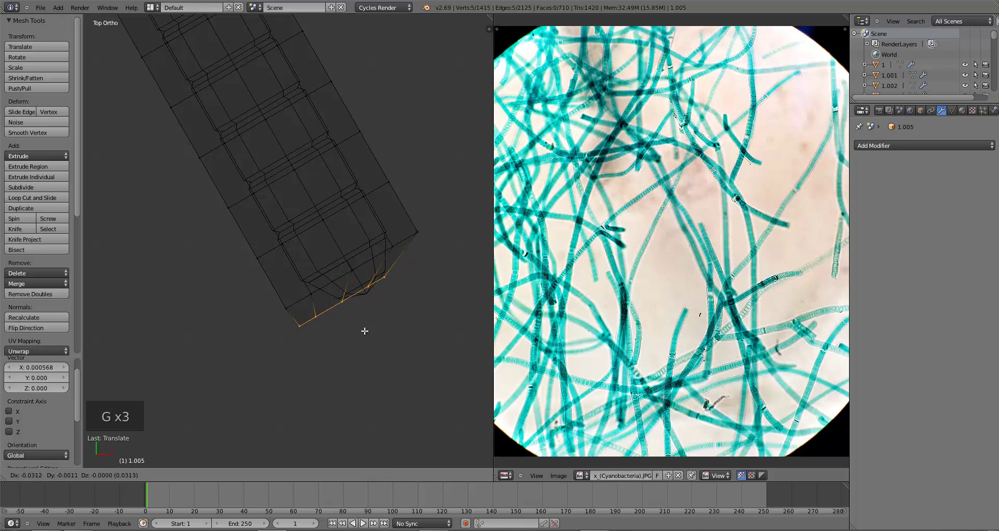
{"action": "left_click", "coordinate": [392, 328]}
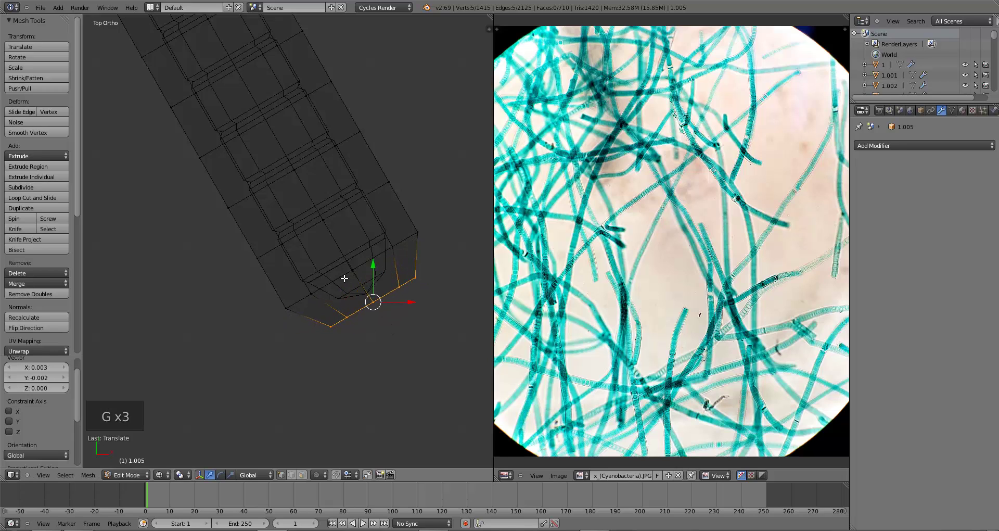
{"action": "key", "text": "g"}
{"action": "right_click", "coordinate": [385, 335]}
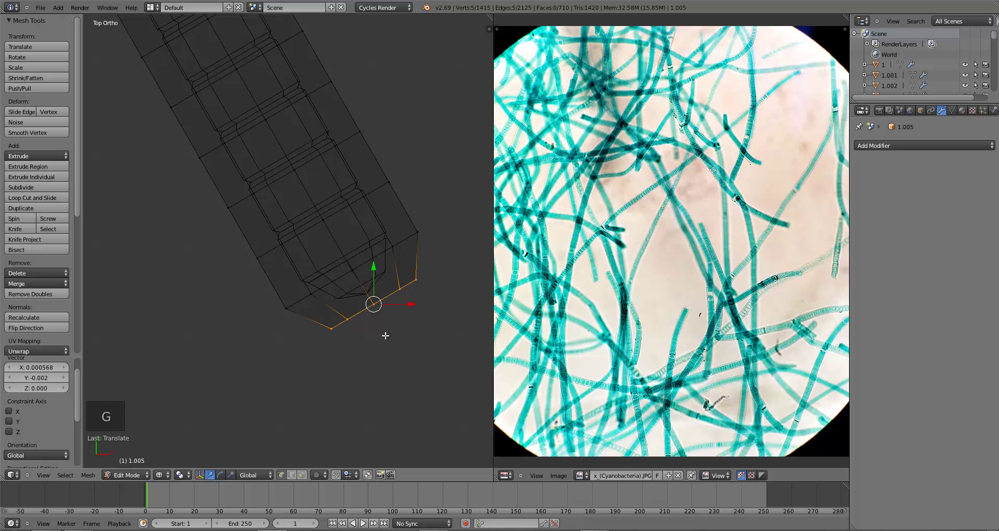
Extrude the tapered loop once more, merge it at center, adjust the tip's position and return to Object Mode.
{"action": "key", "text": "e"}
{"action": "left_click", "coordinate": [409, 373]}
{"action": "key", "text": "alt+m"}
{"action": "left_click", "coordinate": [409, 373]}
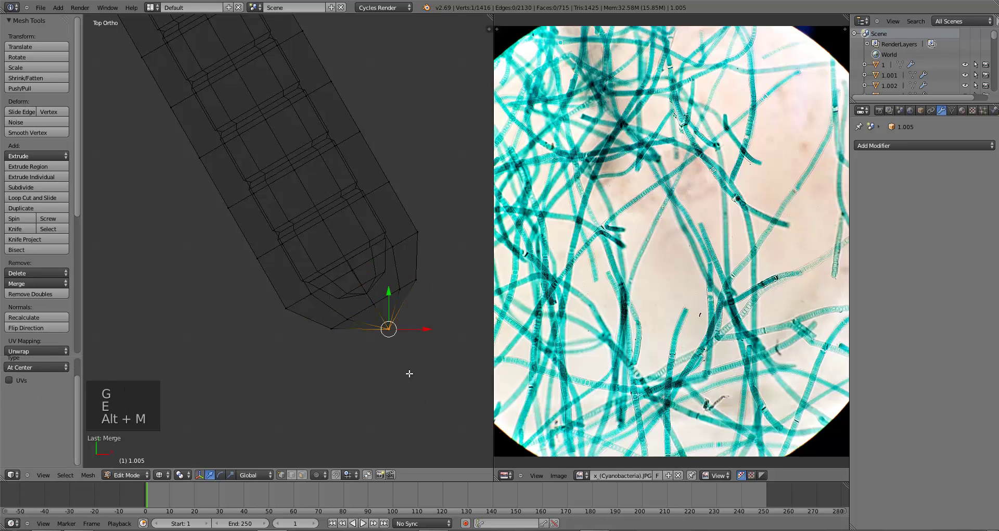
{"action": "key", "text": "g"}
{"action": "left_click", "coordinate": [408, 370]}
{"action": "key", "text": "a"}
{"action": "key", "text": "Tab"}
Edit the opposite, lower-left end of sheath 1.005 and extrude its open end loop outward.
{"action": "scroll", "coordinate": [332, 354], "scroll_direction": "down", "scroll_amount": 12}
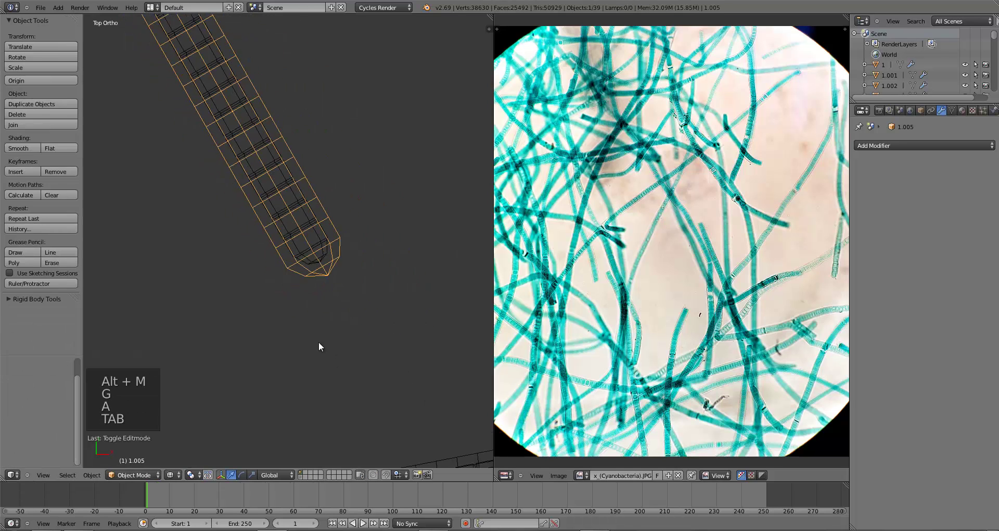
{"action": "scroll", "coordinate": [485, 400], "scroll_direction": "down", "scroll_amount": 2}
{"action": "scroll", "coordinate": [336, 310], "scroll_direction": "up", "scroll_amount": 8}
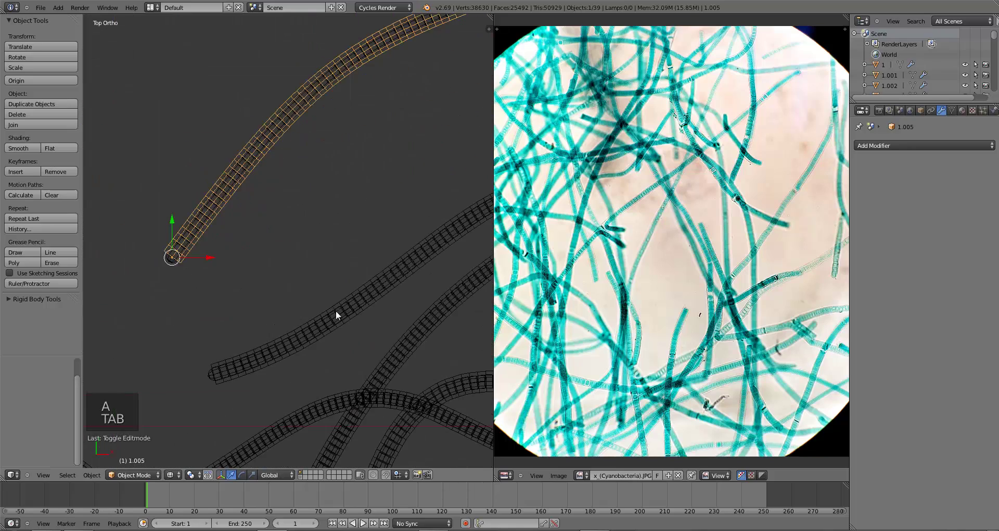
{"action": "scroll", "coordinate": [272, 295], "scroll_direction": "up", "scroll_amount": 3}
{"action": "key", "text": "Tab"}
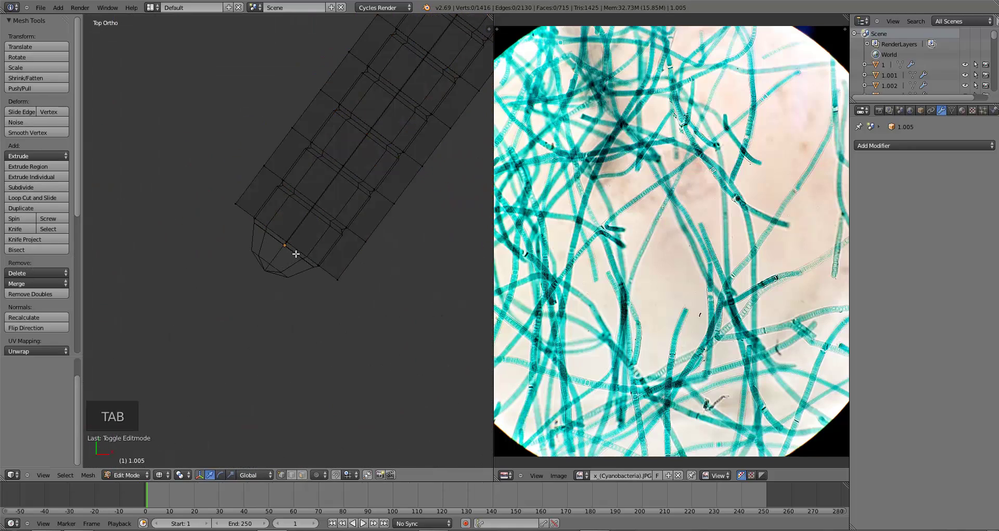
{"action": "scroll", "coordinate": [292, 251], "scroll_direction": "up", "scroll_amount": 2}
{"action": "key", "text": "e"}
{"action": "left_click", "coordinate": [323, 372]}
Scale the extruded loop down to about 0.7 and move it to form an even taper around the inner tip.
{"action": "key", "text": "s"}
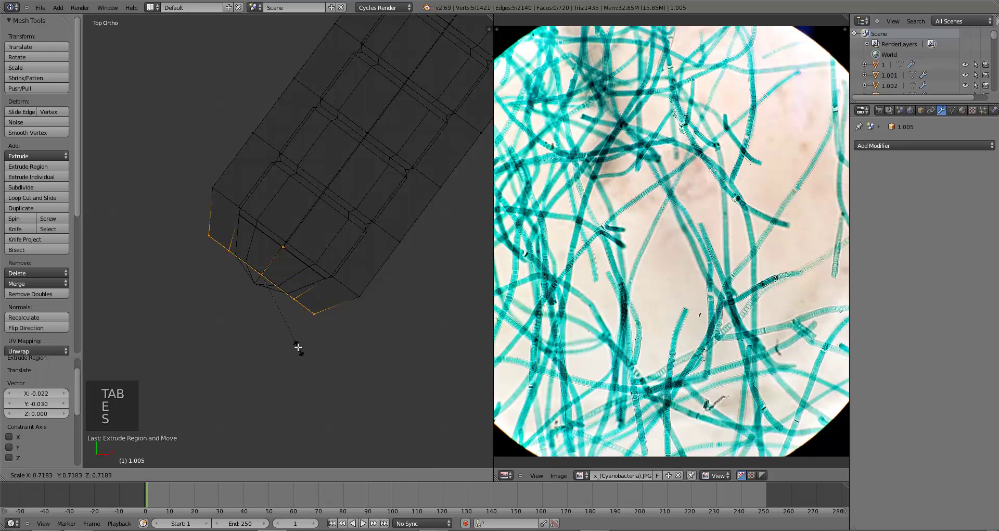
{"action": "left_click", "coordinate": [297, 348]}
{"action": "key", "text": "g"}
{"action": "left_click", "coordinate": [299, 358]}
{"action": "key", "text": "s"}
{"action": "left_click", "coordinate": [297, 350]}
Extrude the tapered end loop of sheath 1.005 once more, merge it at center and move the tip outward.
{"action": "key", "text": "e"}
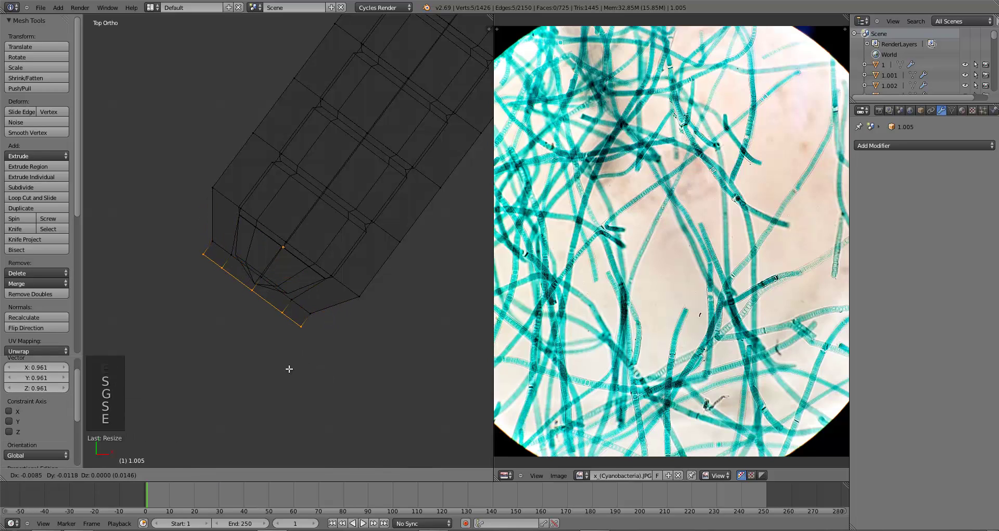
{"action": "left_click", "coordinate": [289, 367]}
{"action": "key", "text": "alt+m"}
{"action": "left_click", "coordinate": [287, 371]}
{"action": "key", "text": "g"}
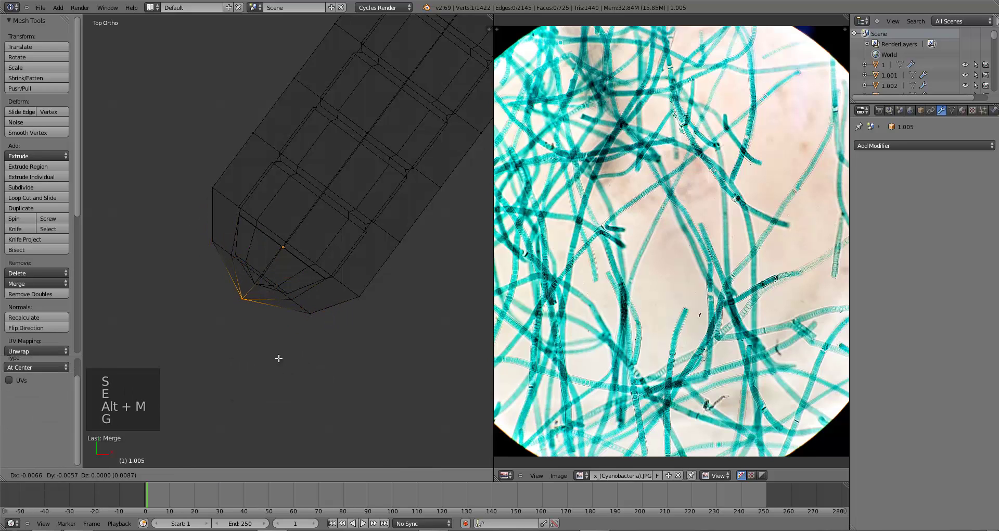
{"action": "left_click", "coordinate": [278, 356]}
Nudge the cap's end loop and tip vertex slightly outward for even clearance around the inner cell, and return to Object Mode.
{"action": "key", "text": "a"}
{"action": "key", "text": "g"}
{"action": "left_click", "coordinate": [307, 331]}
{"action": "key", "text": "g"}
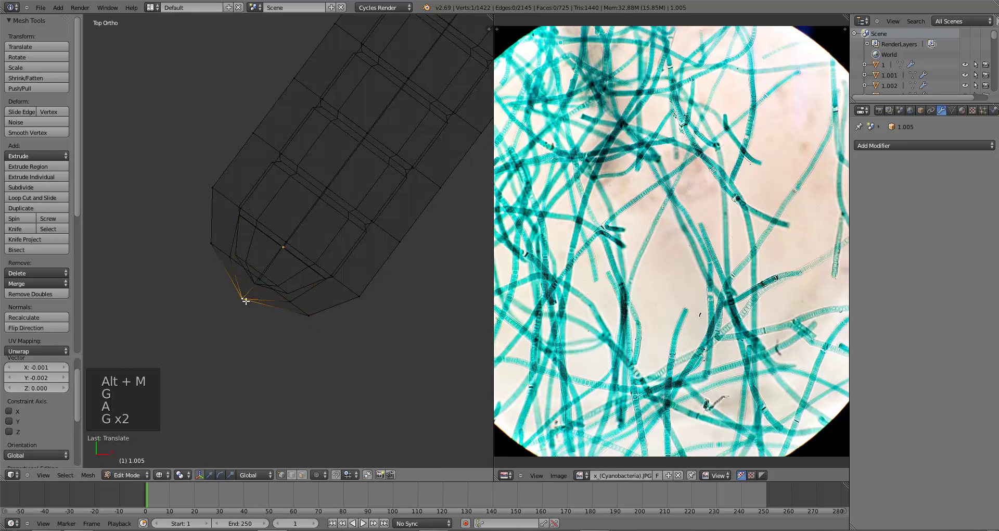
{"action": "left_click", "coordinate": [270, 292]}
{"action": "key", "text": "a"}
{"action": "key", "text": "g"}
{"action": "left_click", "coordinate": [276, 312]}
{"action": "key", "text": "g"}
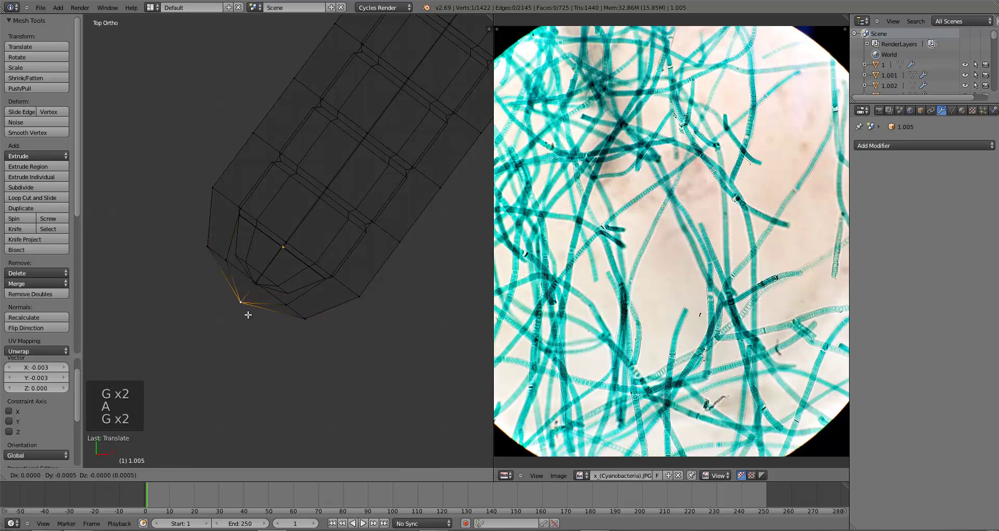
{"action": "left_click", "coordinate": [241, 301]}
{"action": "key", "text": "a"}
{"action": "key", "text": "Tab"}
{"action": "scroll", "coordinate": [246, 356], "scroll_direction": "down", "scroll_amount": 8}
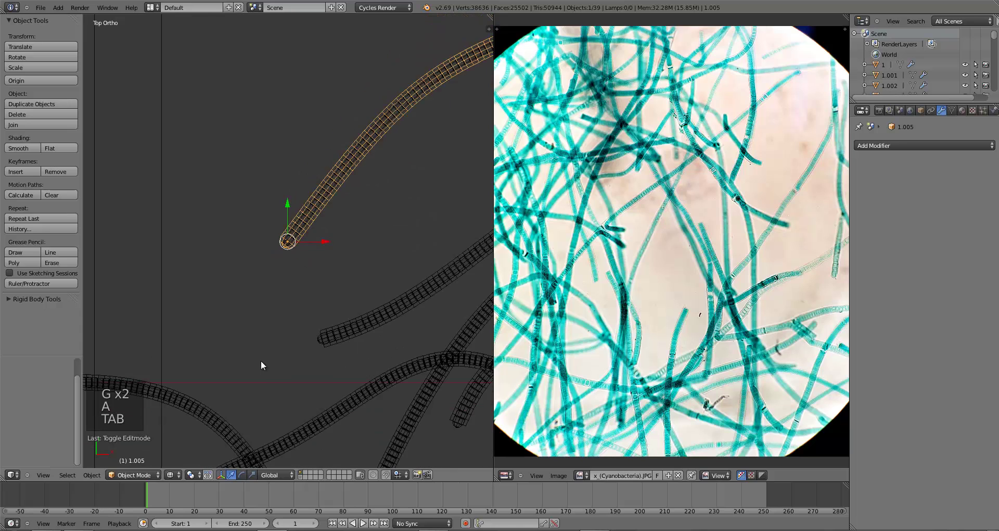
Select sheath 1.001, the filament just below, and apply its Array and Curve modifiers.
{"action": "key", "text": "a"}
{"action": "key", "text": "a"}
{"action": "scroll", "coordinate": [266, 307], "scroll_direction": "up", "scroll_amount": 3}
{"action": "right_click", "coordinate": [163, 264]}
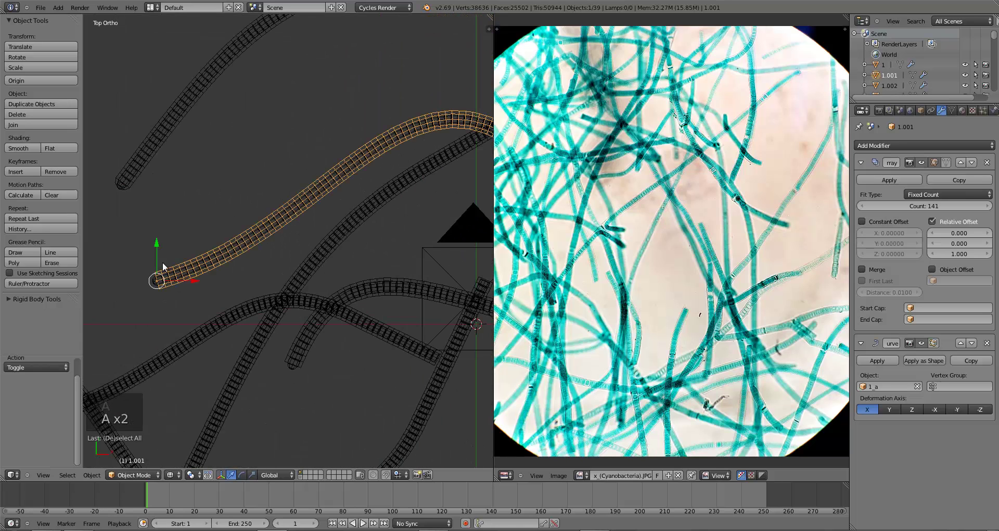
{"action": "left_click", "coordinate": [881, 179]}
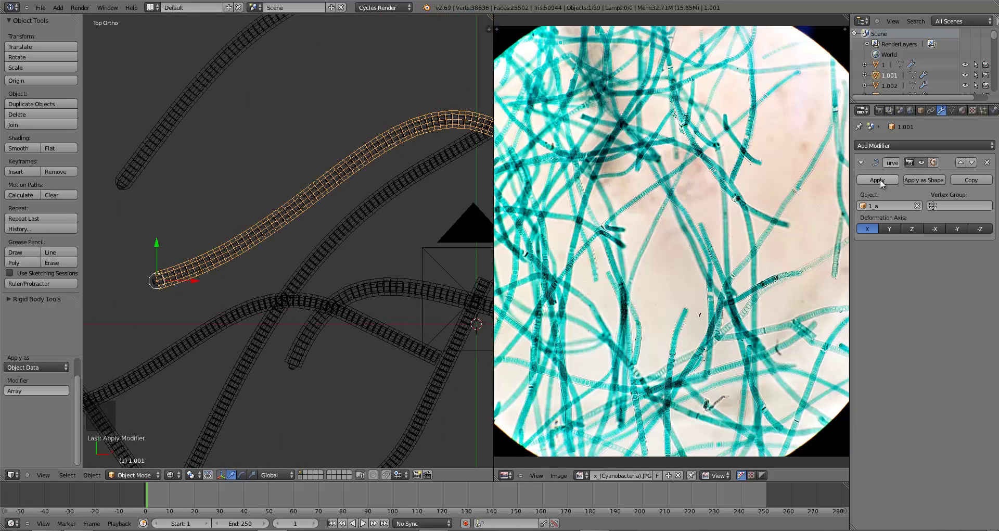
{"action": "left_click", "coordinate": [879, 179]}
Enter Edit Mode on sheath 1.001 and check vertex connectivity near its lower-left end.
{"action": "scroll", "coordinate": [290, 245], "scroll_direction": "down", "scroll_amount": 2}
{"action": "middle_click_drag", "start_coordinate": [233, 301], "coordinate": [337, 301], "text": "shift"}
{"action": "scroll", "coordinate": [337, 301], "scroll_direction": "up", "scroll_amount": 4}
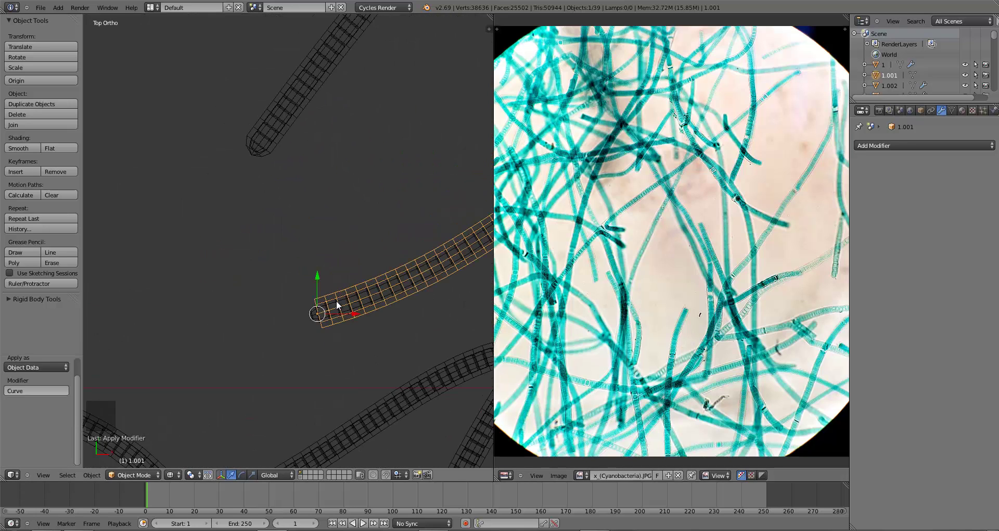
{"action": "key", "text": "Tab"}
{"action": "scroll", "coordinate": [312, 229], "scroll_direction": "up", "scroll_amount": 2}
{"action": "key", "text": "a"}
{"action": "key", "text": "a"}
{"action": "scroll", "coordinate": [335, 264], "scroll_direction": "up", "scroll_amount": 2}
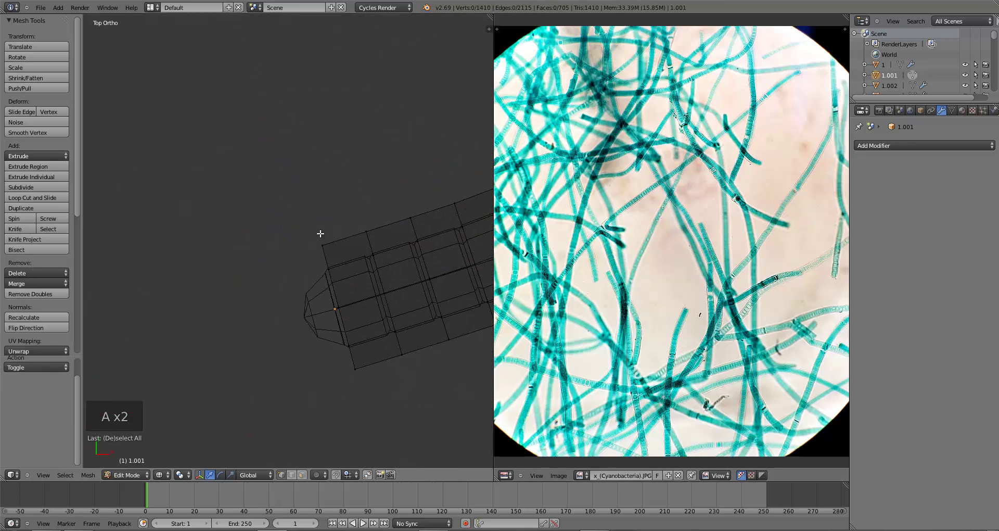
{"action": "right_click", "coordinate": [384, 234]}
{"action": "middle_click_drag", "start_coordinate": [427, 236], "coordinate": [411, 201], "text": "shift"}
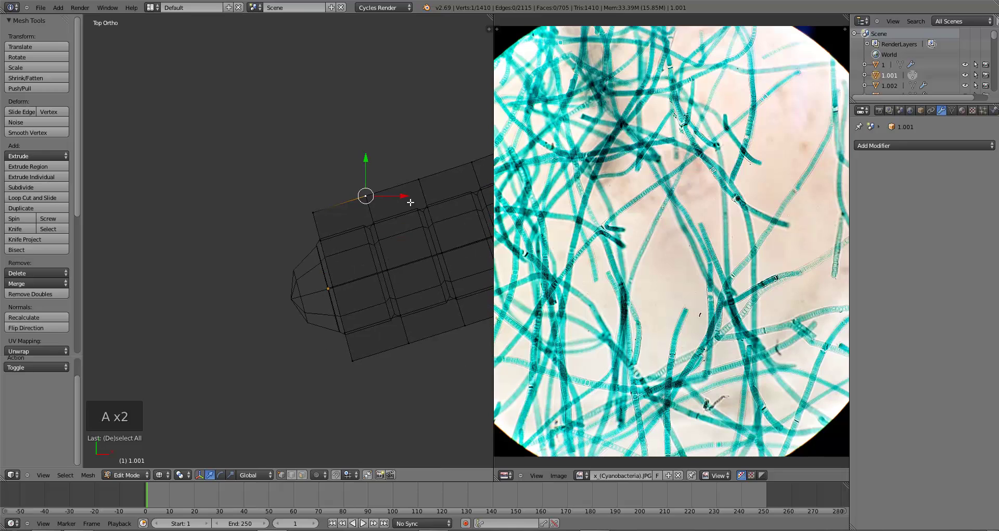
{"action": "right_click", "coordinate": [420, 178]}
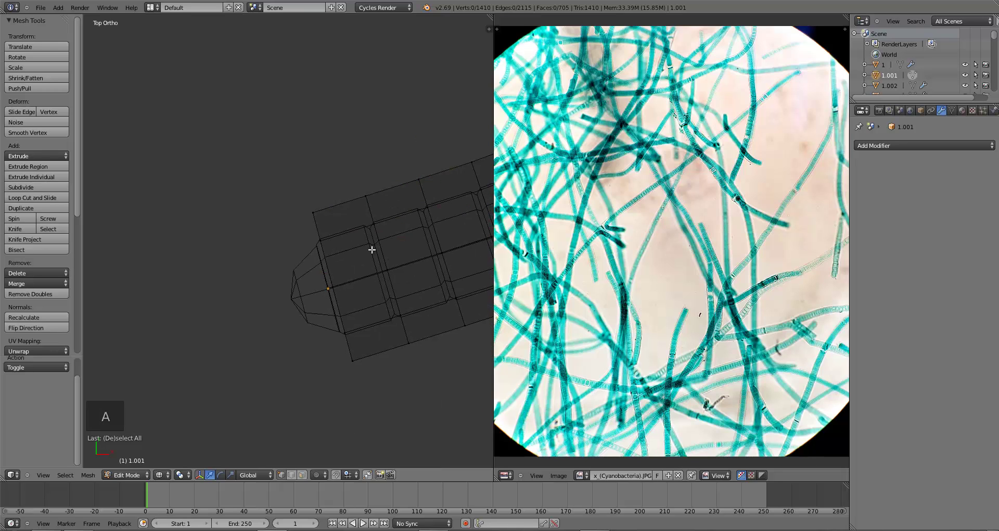
Select the entire mesh of sheath 1.001 and remove its doubled vertices.
{"action": "scroll", "coordinate": [372, 249], "scroll_direction": "down", "scroll_amount": 2}
{"action": "key", "text": "a"}
{"action": "key", "text": "w"}
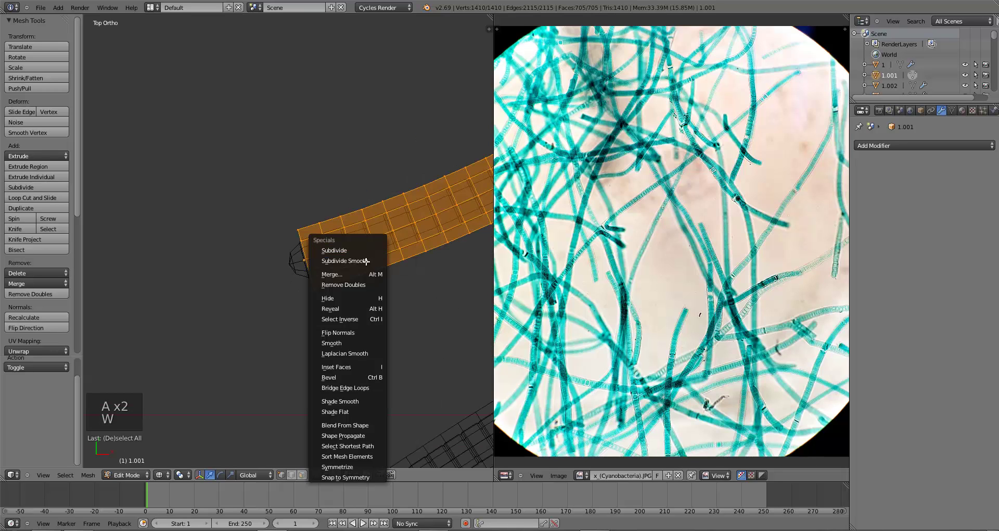
{"action": "left_click", "coordinate": [358, 283]}
{"action": "scroll", "coordinate": [357, 278], "scroll_direction": "down", "scroll_amount": 5}
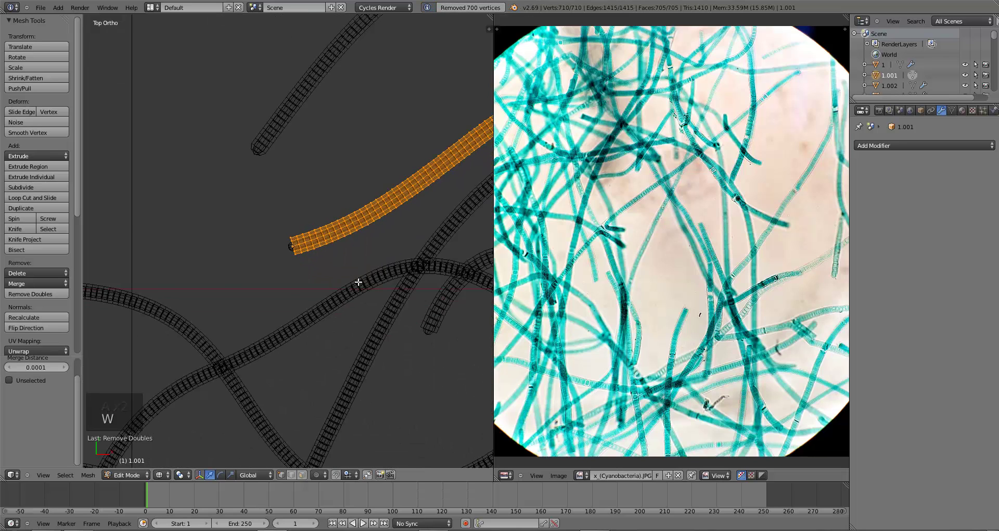
Extrude the open lower-left end loop of sheath 1.001 outward and scale it down into a taper around the inner tip.
{"action": "scroll", "coordinate": [352, 285], "scroll_direction": "up", "scroll_amount": 7}
{"action": "key", "text": "a"}
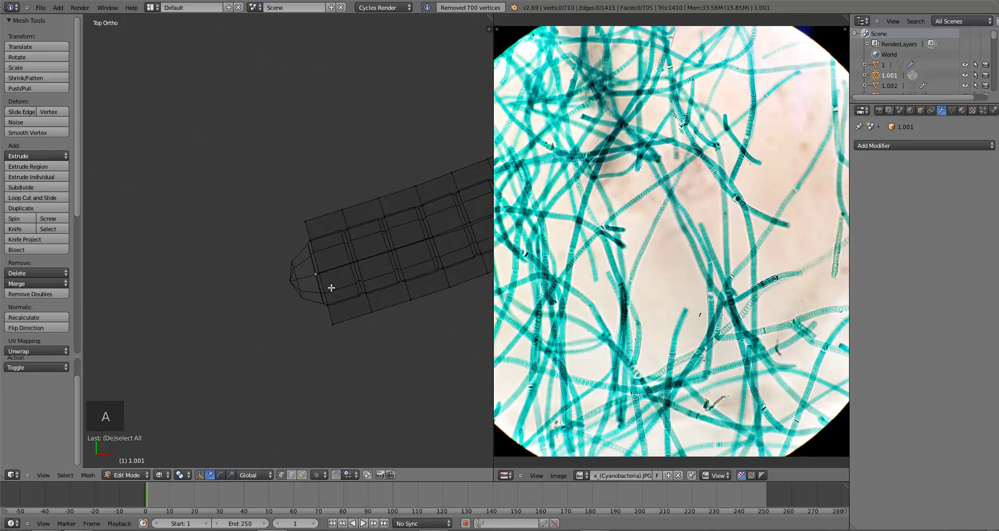
{"action": "right_click", "coordinate": [316, 264], "text": "alt"}
{"action": "scroll", "coordinate": [361, 276], "scroll_direction": "up", "scroll_amount": 3}
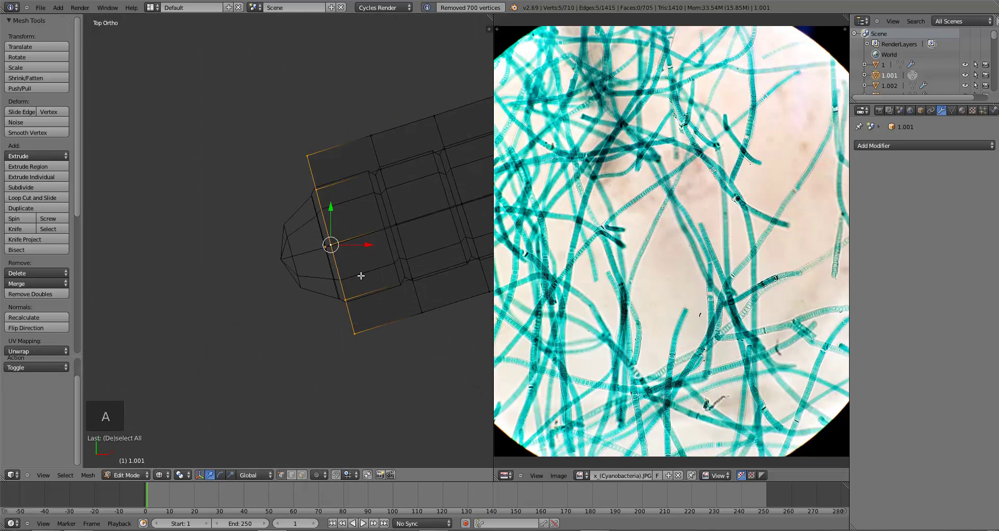
{"action": "left_click", "coordinate": [319, 285]}
{"action": "key", "text": "s"}
{"action": "key", "text": "g"}
{"action": "left_click", "coordinate": [345, 318]}
{"action": "key", "text": "s"}
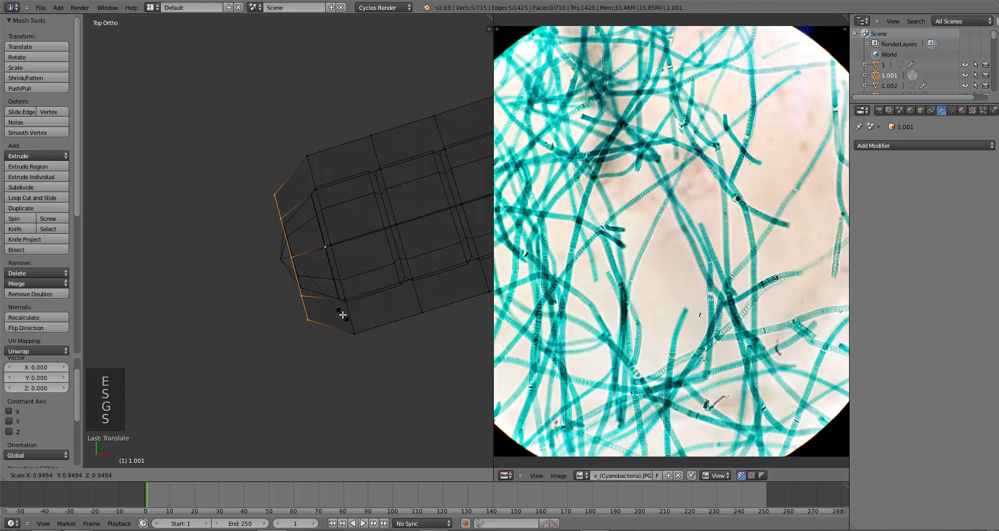
{"action": "left_click", "coordinate": [325, 321]}
Extrude the tapered loop of sheath 1.001 again, merge it at center and position the resulting tip.
{"action": "key", "text": "e"}
{"action": "left_click", "coordinate": [326, 316]}
{"action": "key", "text": "alt+m"}
{"action": "left_click", "coordinate": [326, 319]}
{"action": "key", "text": "g"}
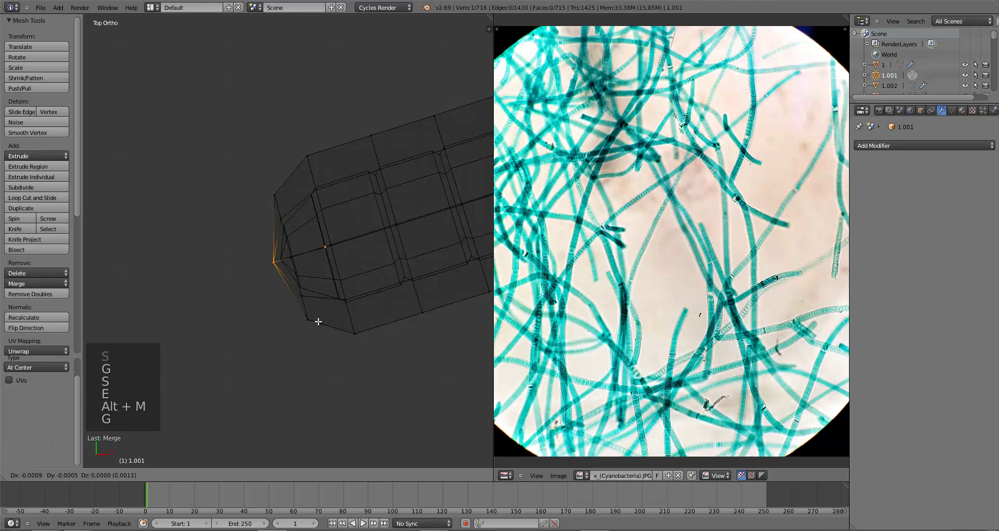
{"action": "left_click", "coordinate": [323, 319]}
Move the tapered loop and tip of sheath 1.001 slightly outward, return to Object Mode and deselect everything.
{"action": "key", "text": "a"}
{"action": "key", "text": "g"}
{"action": "left_click", "coordinate": [326, 283]}
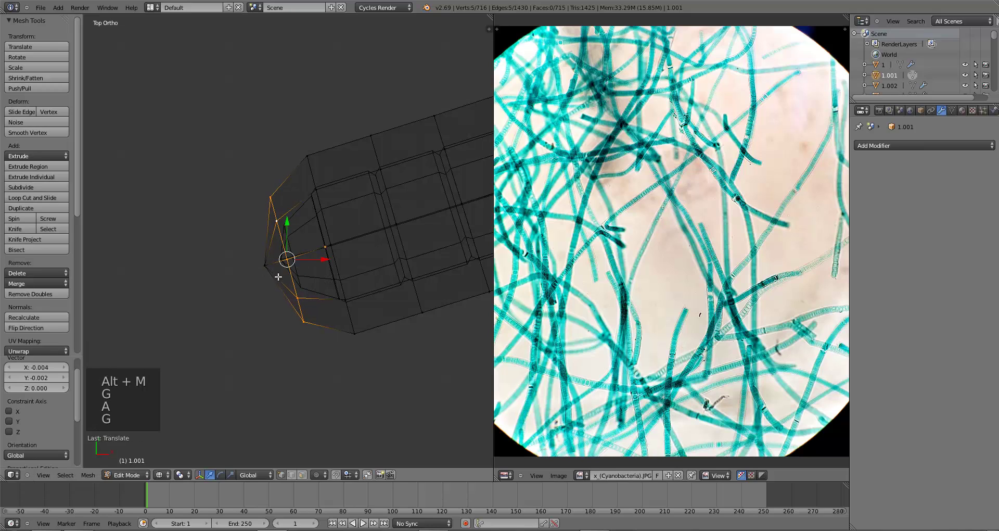
{"action": "key", "text": "g"}
{"action": "left_click", "coordinate": [301, 314]}
{"action": "key", "text": "a"}
{"action": "key", "text": "Tab"}
{"action": "scroll", "coordinate": [313, 294], "scroll_direction": "down", "scroll_amount": 2}
{"action": "scroll", "coordinate": [314, 295], "scroll_direction": "down", "scroll_amount": 3}
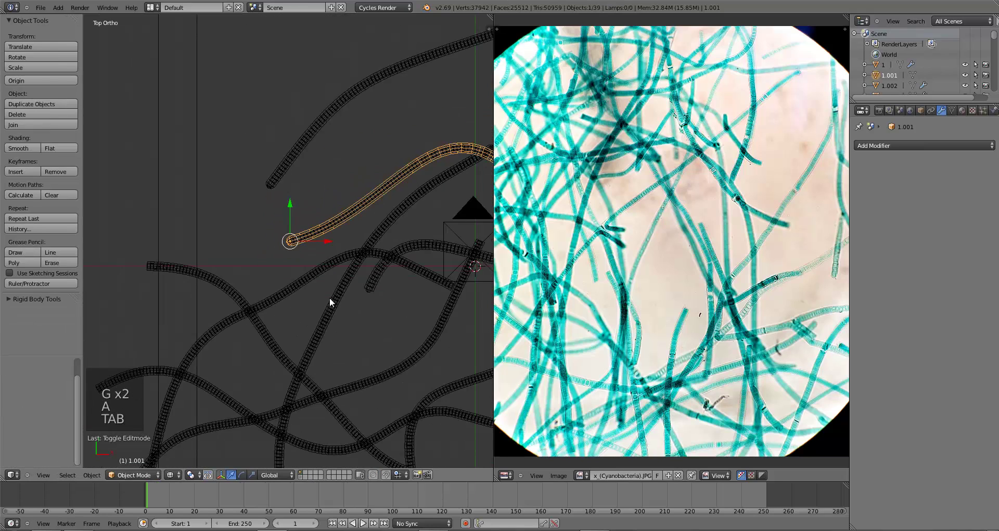
{"action": "middle_click_drag", "start_coordinate": [329, 297], "coordinate": [130, 257], "text": "shift"}
{"action": "scroll", "coordinate": [302, 295], "scroll_direction": "up", "scroll_amount": 4}
{"action": "key", "text": "a"}
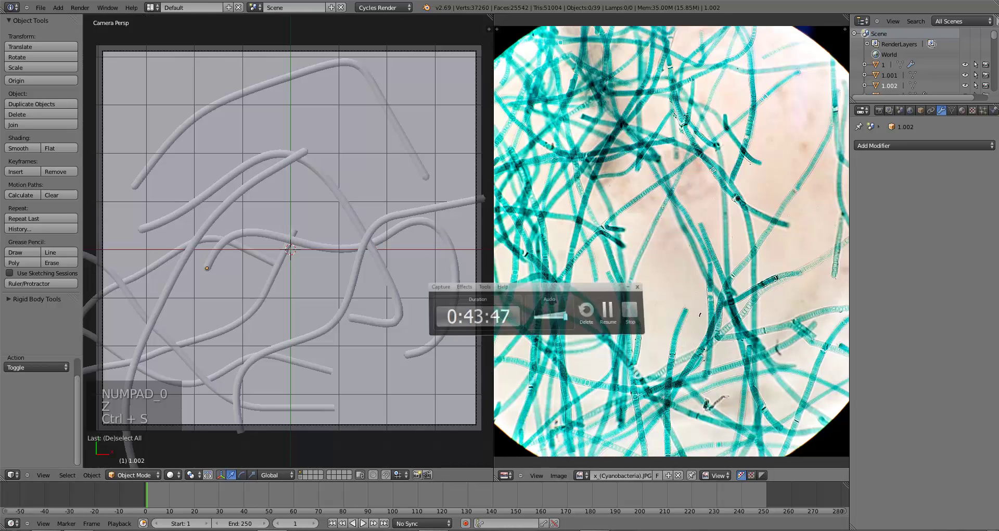
Show the camera view in wireframe and save the file over the existing one.
{"action": "scroll", "coordinate": [320, 338], "scroll_direction": "up", "scroll_amount": 3}
{"action": "key", "text": "z"}
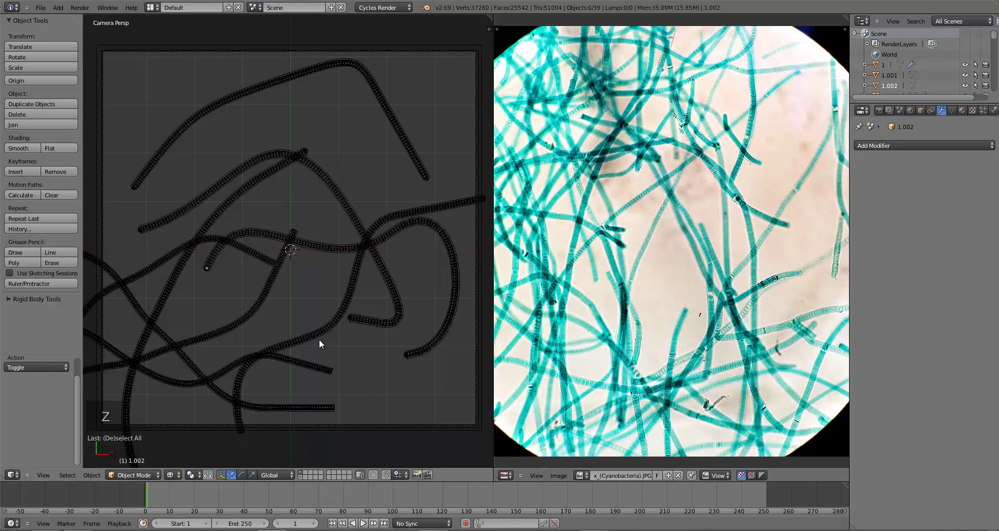
{"action": "key", "text": "ctrl+s"}
{"action": "left_click", "coordinate": [320, 339]}
Preview the filaments in Rendered shading against the microscope reference and return the viewport to Solid shading.
{"action": "left_click", "coordinate": [172, 473]}
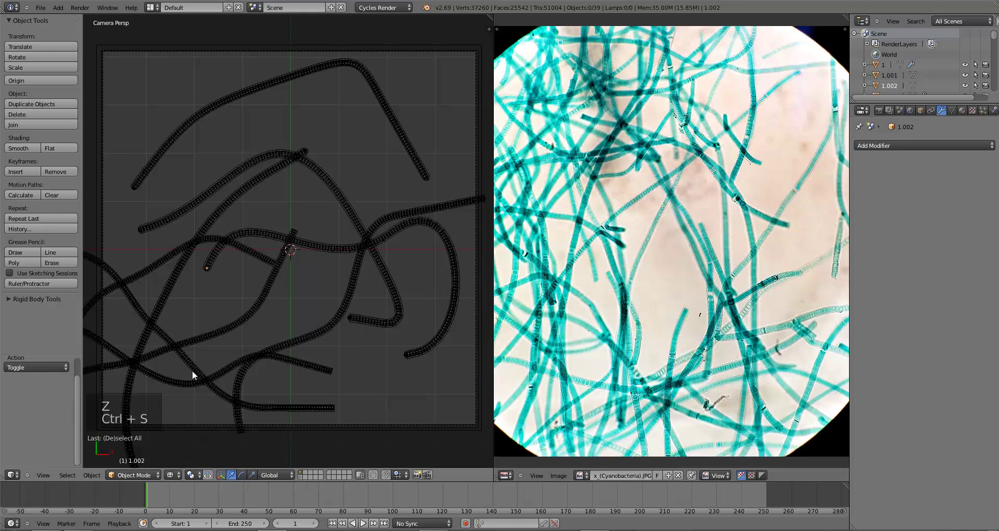
{"action": "left_click", "coordinate": [166, 476]}
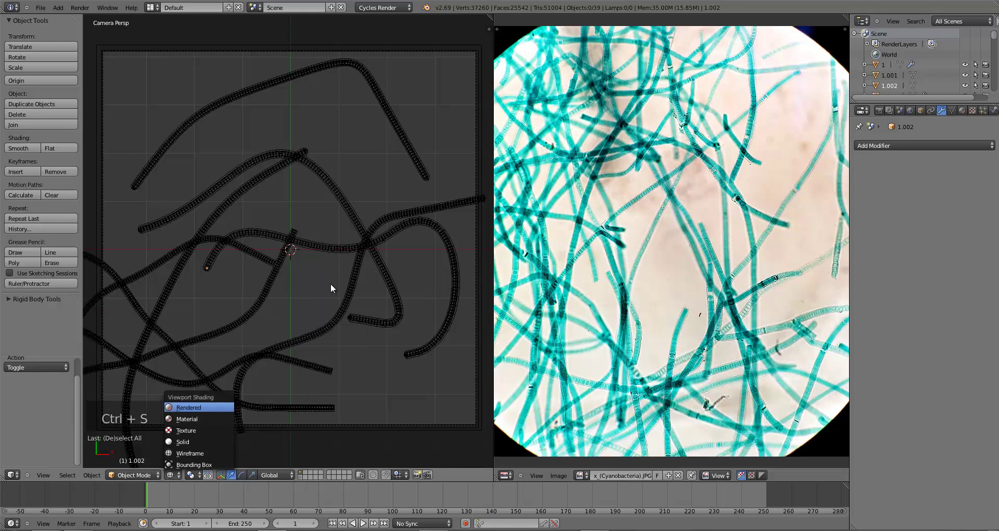
{"action": "key", "text": "Return"}
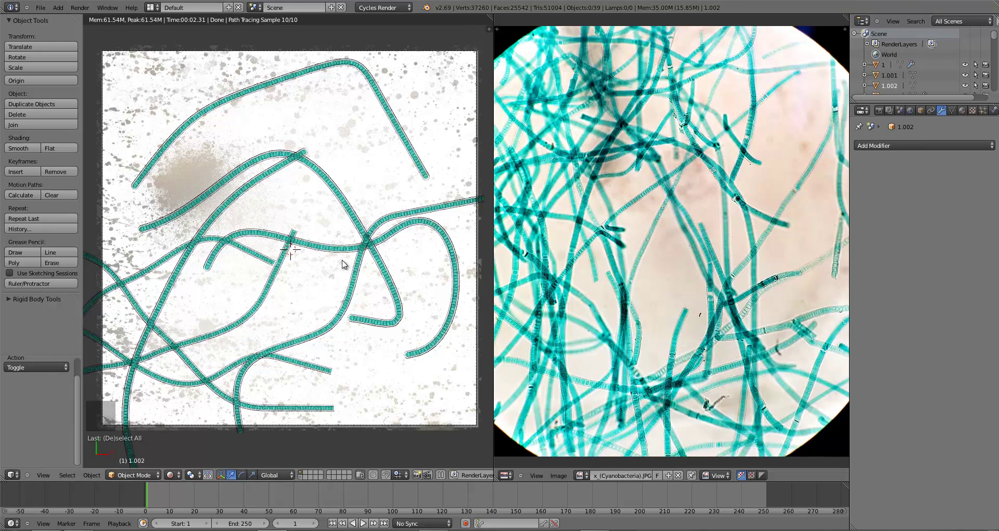
{"action": "key", "text": "z"}
{"action": "key", "text": "z"}
{"action": "key", "text": "z"}
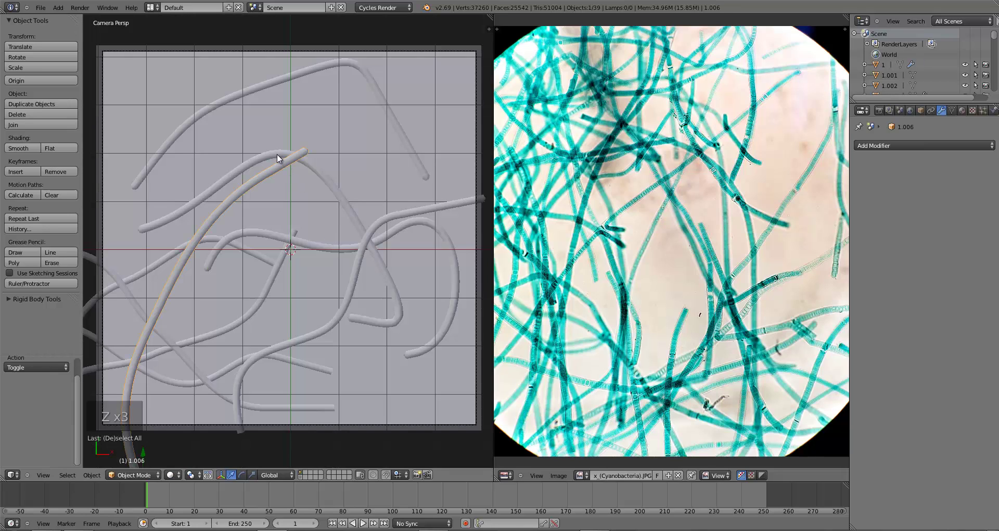
Select sheath 1.010, the filament ending near the 3D cursor, and apply its Array and Curve modifiers.
{"action": "right_click", "coordinate": [276, 154]}
{"action": "right_click", "coordinate": [270, 285]}
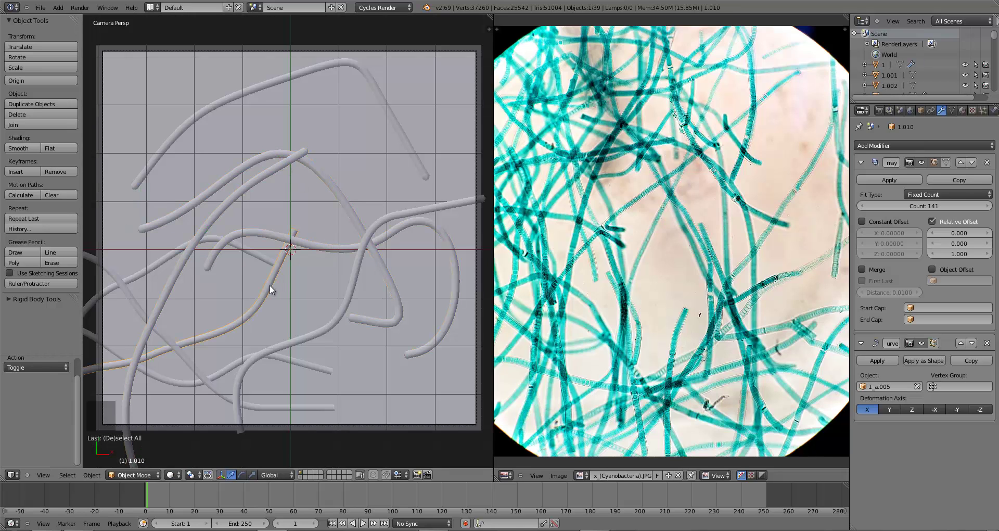
{"action": "left_click", "coordinate": [887, 178]}
{"action": "left_click", "coordinate": [887, 179]}
Remove the doubled vertices from the entire mesh of sheath 1.010 in Edit Mode and return to Object Mode.
{"action": "key", "text": "Tab"}
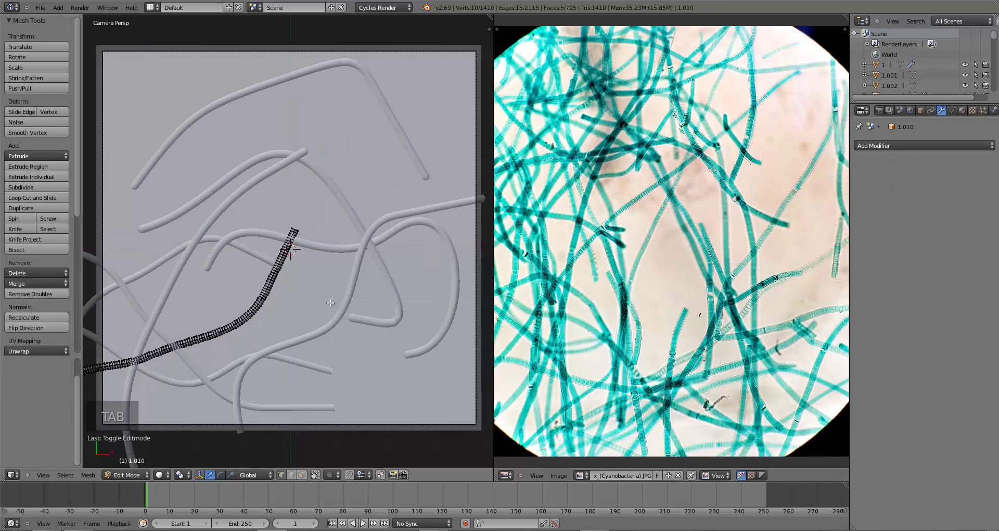
{"action": "key", "text": "a"}
{"action": "key", "text": "a"}
{"action": "key", "text": "a"}
{"action": "key", "text": "w"}
{"action": "left_click", "coordinate": [331, 302]}
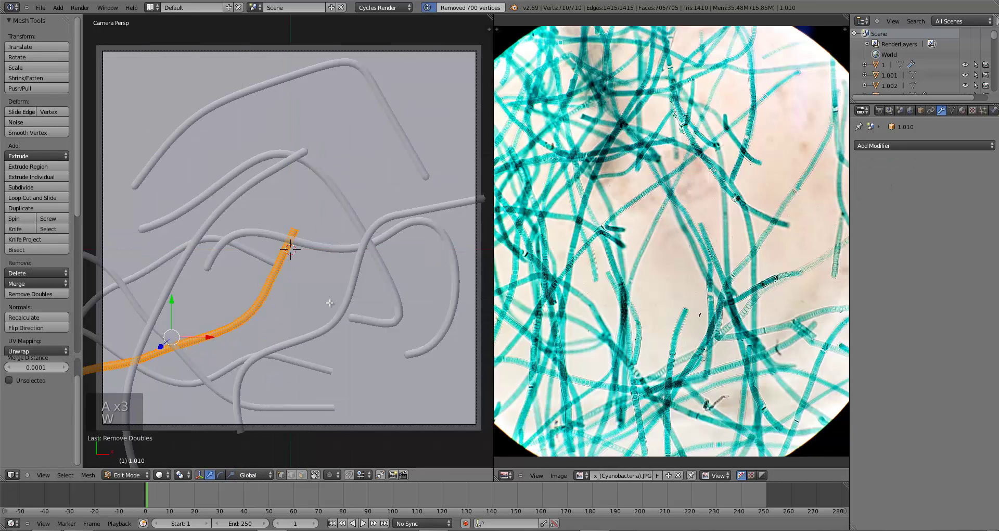
{"action": "key", "text": "Tab"}
Select sheath 1.017, the arched filament left of the 3D cursor, and apply its Array and Curve modifiers.
{"action": "right_click", "coordinate": [248, 252]}
{"action": "left_click", "coordinate": [879, 180]}
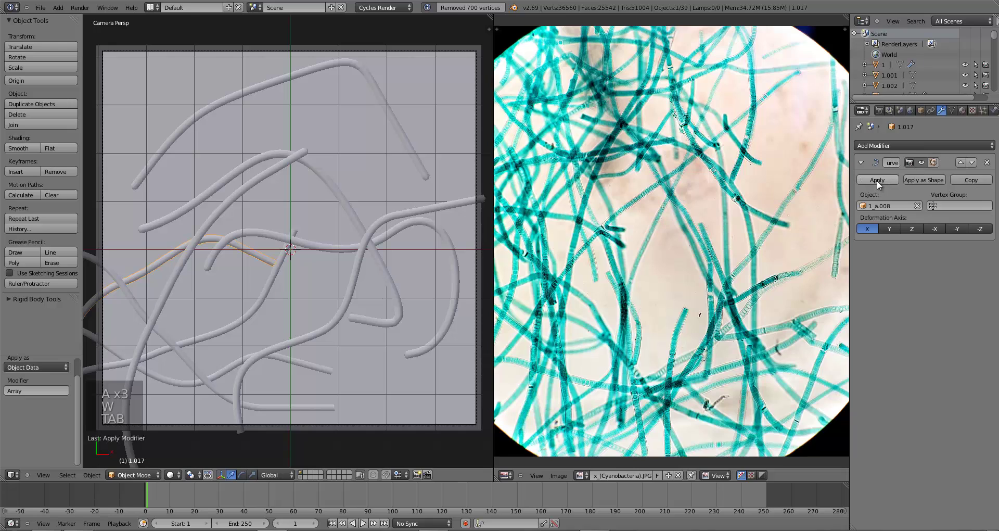
{"action": "left_click", "coordinate": [877, 180]}
Remove the doubled vertices from the entire mesh of sheath 1.017 in Edit Mode and return to Object Mode.
{"action": "key", "text": "Tab"}
{"action": "key", "text": "a"}
{"action": "key", "text": "a"}
{"action": "key", "text": "w"}
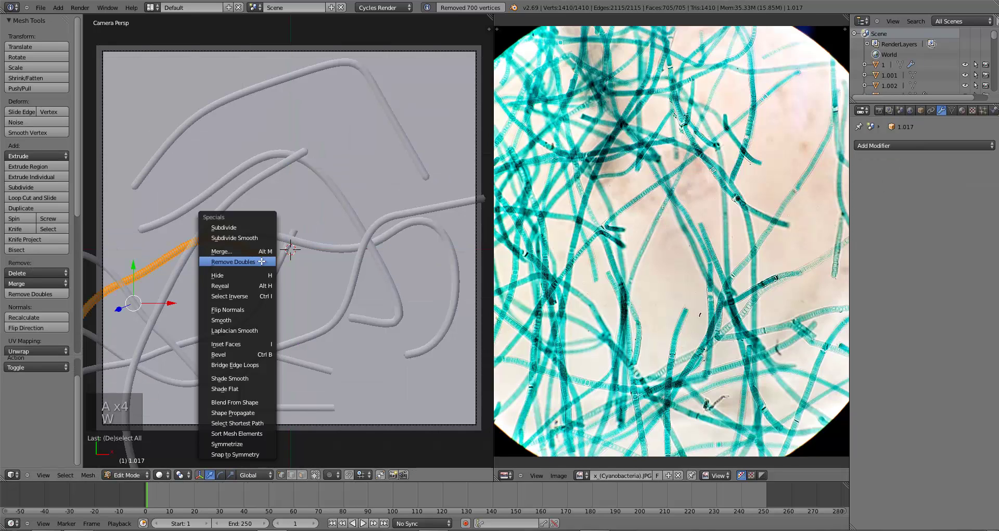
{"action": "left_click", "coordinate": [262, 260]}
{"action": "key", "text": "Tab"}
Select sheath 1.013, the filament descending diagonally to the lower edge, and apply its Array and Curve modifiers.
{"action": "right_click", "coordinate": [128, 305]}
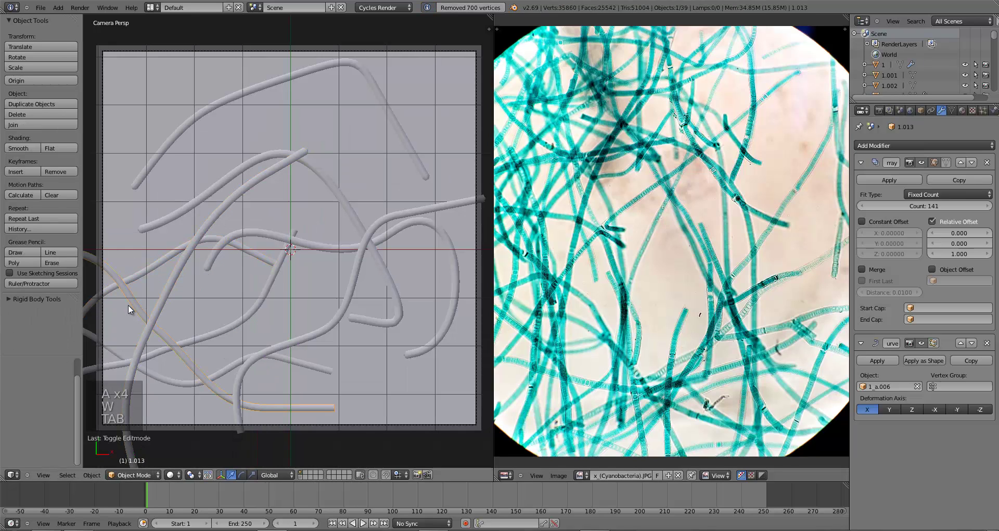
{"action": "key", "text": "Tab"}
{"action": "key", "text": "Tab"}
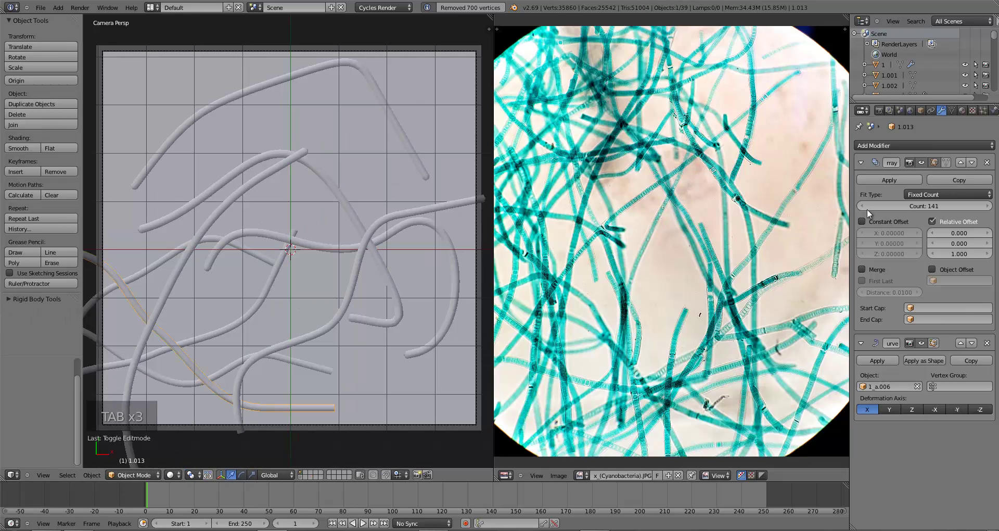
{"action": "left_click", "coordinate": [884, 180]}
{"action": "left_click", "coordinate": [881, 175]}
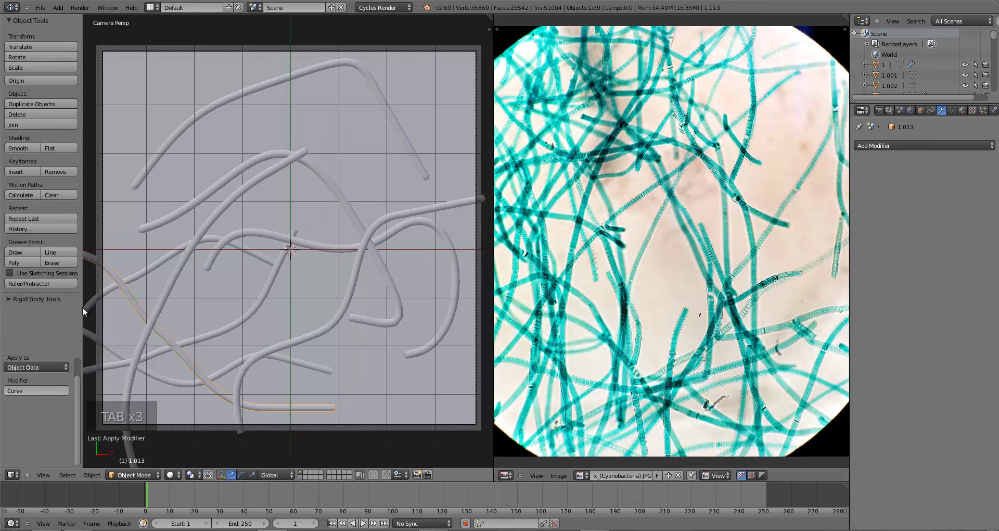
Remove the doubled vertices from the entire mesh of sheath 1.013 in Edit Mode and return to Object Mode.
{"action": "key", "text": "Tab"}
{"action": "key", "text": "a"}
{"action": "key", "text": "a"}
{"action": "key", "text": "a"}
{"action": "key", "text": "a"}
{"action": "key", "text": "a"}
{"action": "key", "text": "a"}
{"action": "key", "text": "a"}
{"action": "key", "text": "u"}
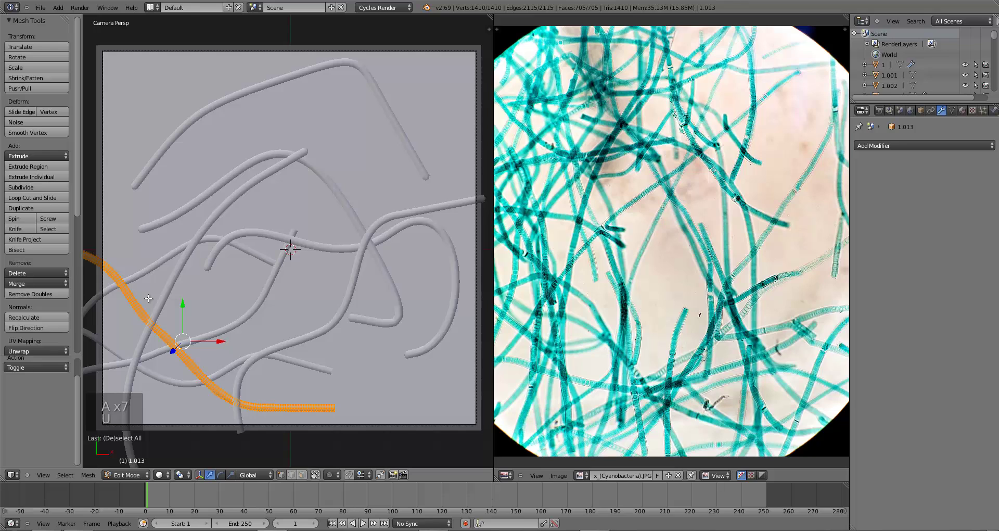
{"action": "key", "text": "ctrl+z"}
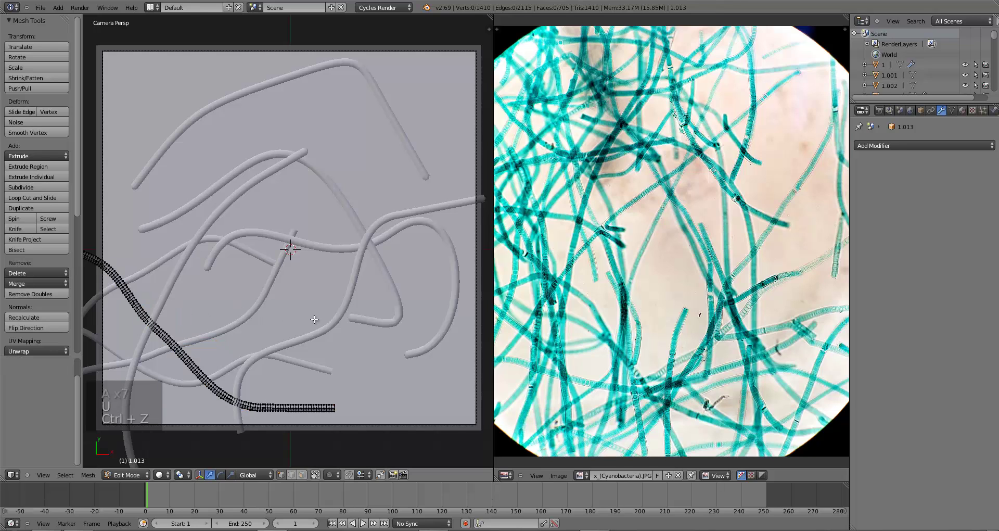
{"action": "key", "text": "a"}
{"action": "key", "text": "w"}
{"action": "left_click", "coordinate": [257, 321]}
{"action": "key", "text": "Tab"}
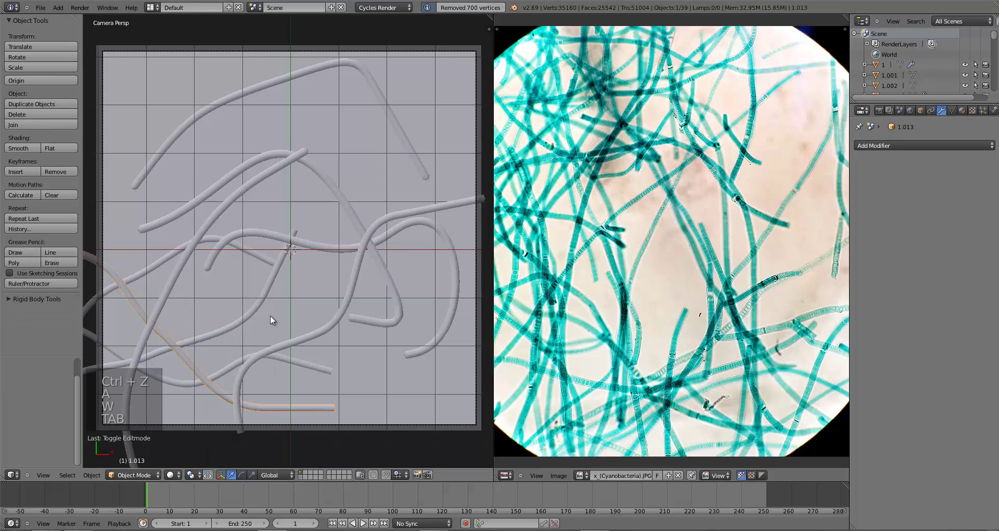
Select sheath 1.014, the wavy filament along the lower edge of the plane, and apply its Array and Curve modifiers.
{"action": "middle_click_drag", "start_coordinate": [270, 315], "coordinate": [233, 261], "text": "shift"}
{"action": "right_click", "coordinate": [186, 285]}
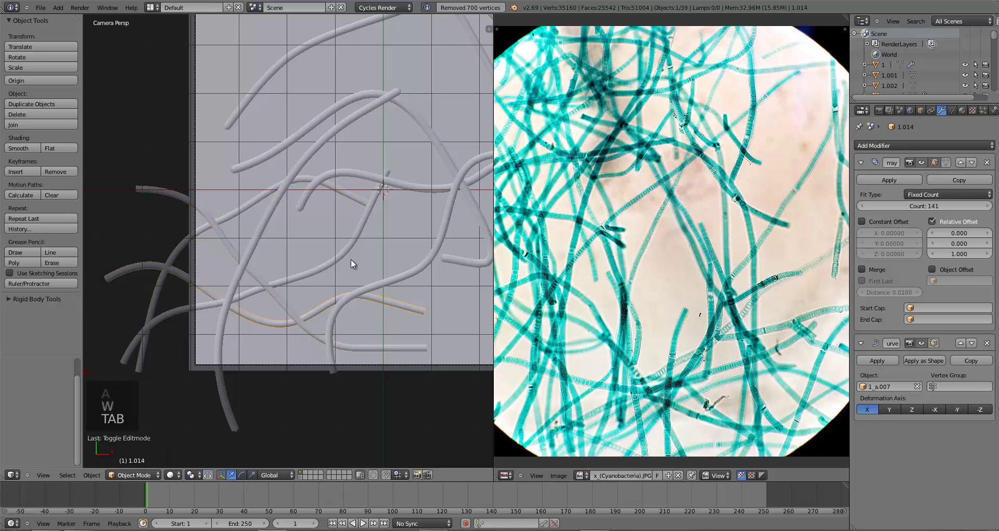
{"action": "left_click", "coordinate": [882, 180]}
{"action": "left_click", "coordinate": [874, 179]}
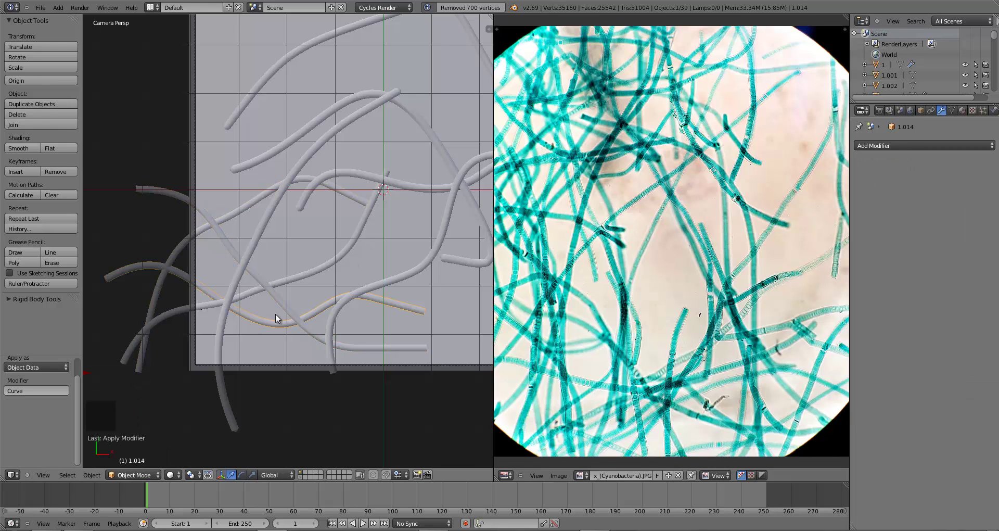
Remove the doubled vertices from the entire mesh of sheath 1.014 in Edit Mode and return to Object Mode.
{"action": "key", "text": "Tab"}
{"action": "key", "text": "a"}
{"action": "key", "text": "a"}
{"action": "key", "text": "a"}
{"action": "key", "text": "a"}
{"action": "key", "text": "w"}
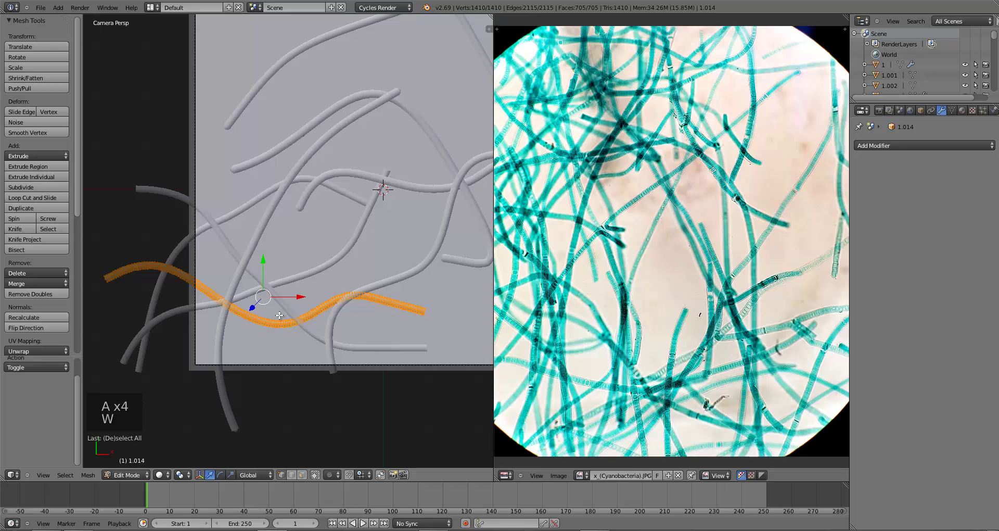
{"action": "key", "text": "w"}
{"action": "left_click", "coordinate": [257, 312]}
{"action": "key", "text": "a"}
{"action": "key", "text": "Tab"}
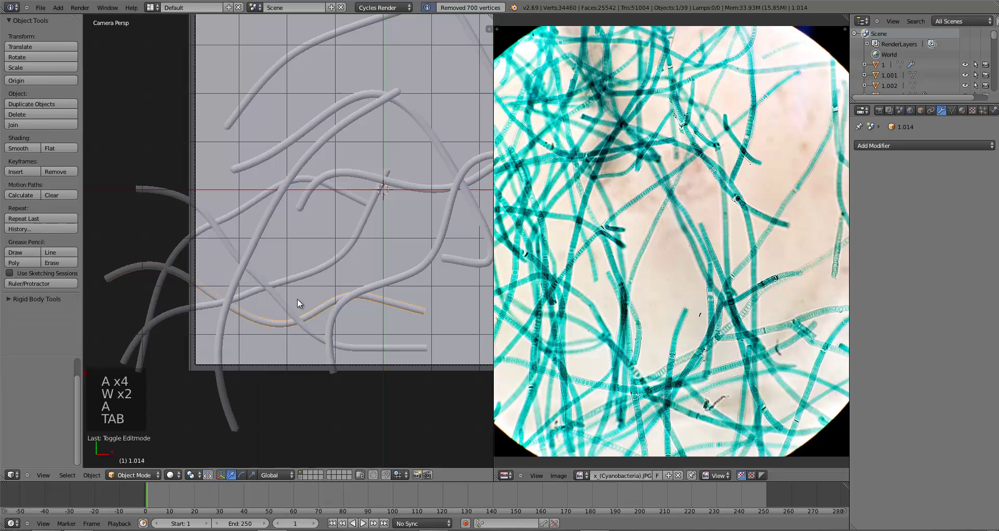
Select sheath 1.009, the S-shaped filament rising from the plane's lower edge, and apply its Array and Curve modifiers.
{"action": "right_click", "coordinate": [328, 316]}
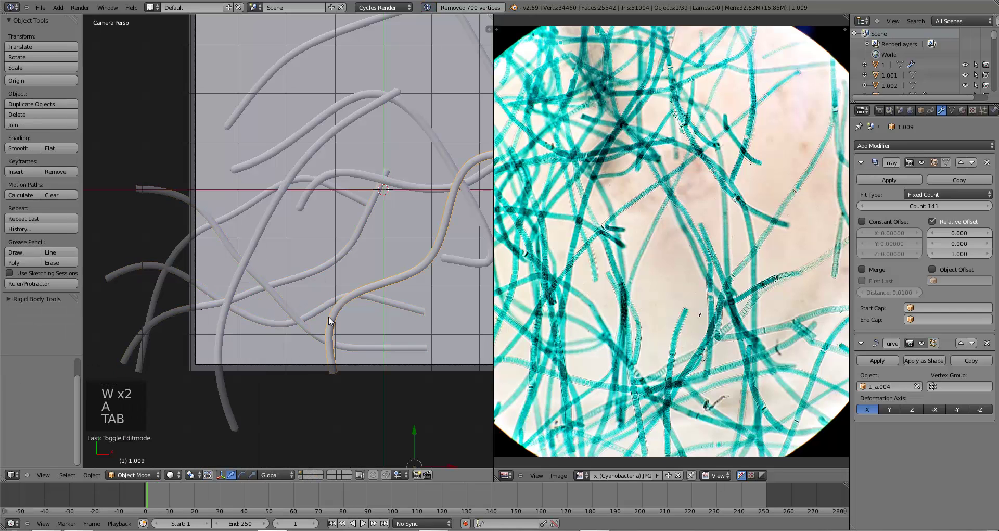
{"action": "left_click", "coordinate": [887, 180]}
{"action": "left_click", "coordinate": [878, 183]}
Enter Edit Mode on sheath 1.009 and select its entire mesh.
{"action": "key", "text": "Tab"}
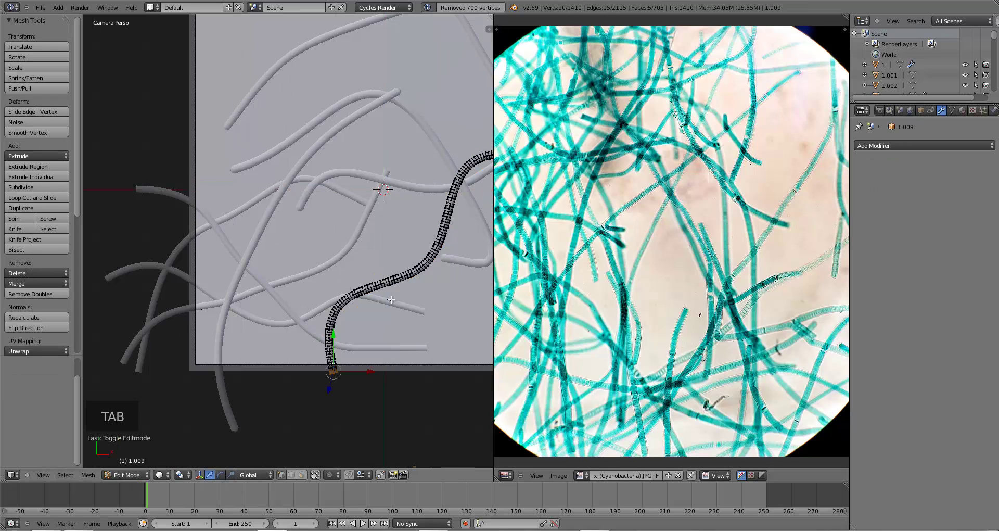
{"action": "key", "text": "a"}
{"action": "key", "text": "a"}
{"action": "key", "text": "a"}
{"action": "key", "text": "a"}
{"action": "key", "text": "w"}
{"action": "key", "text": "e"}
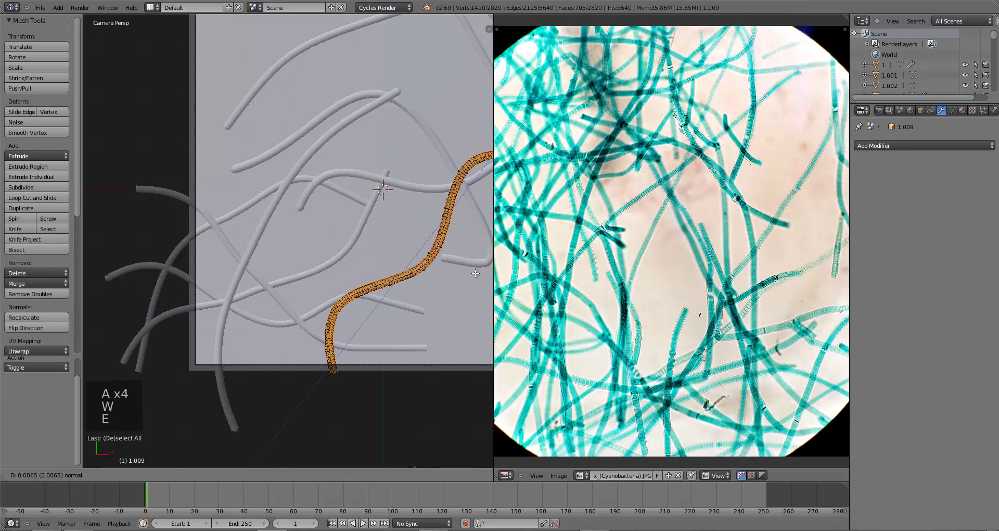
{"action": "left_click", "coordinate": [430, 308]}
{"action": "key", "text": "ctrl+z"}
Remove the doubled vertices from the selected mesh of sheath 1.009 and return to Object Mode.
{"action": "key", "text": "w"}
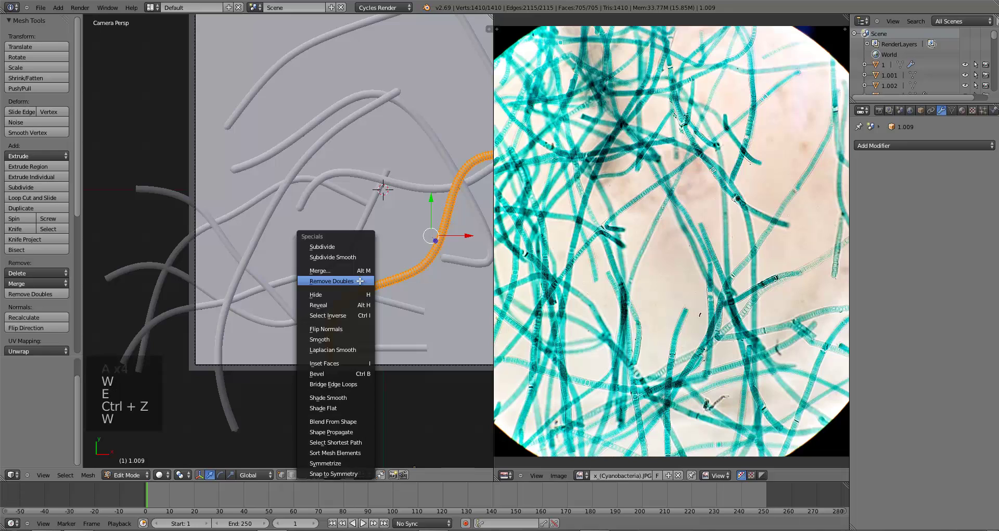
{"action": "left_click", "coordinate": [360, 279]}
{"action": "key", "text": "a"}
{"action": "key", "text": "Tab"}
Deselect all filaments and save the project over the existing file.
{"action": "scroll", "coordinate": [361, 320], "scroll_direction": "down", "scroll_amount": 3}
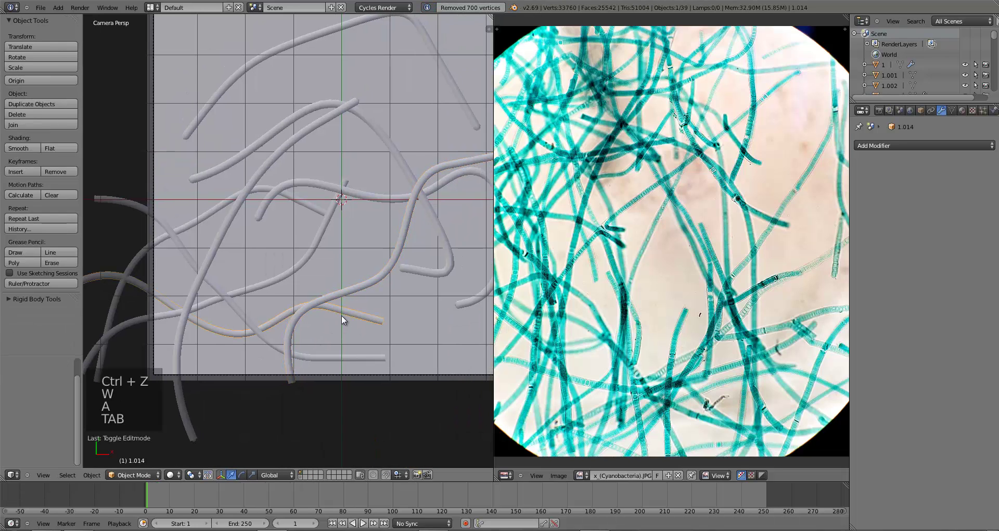
{"action": "scroll", "coordinate": [342, 314], "scroll_direction": "up", "scroll_amount": 2}
{"action": "right_click", "coordinate": [378, 314]}
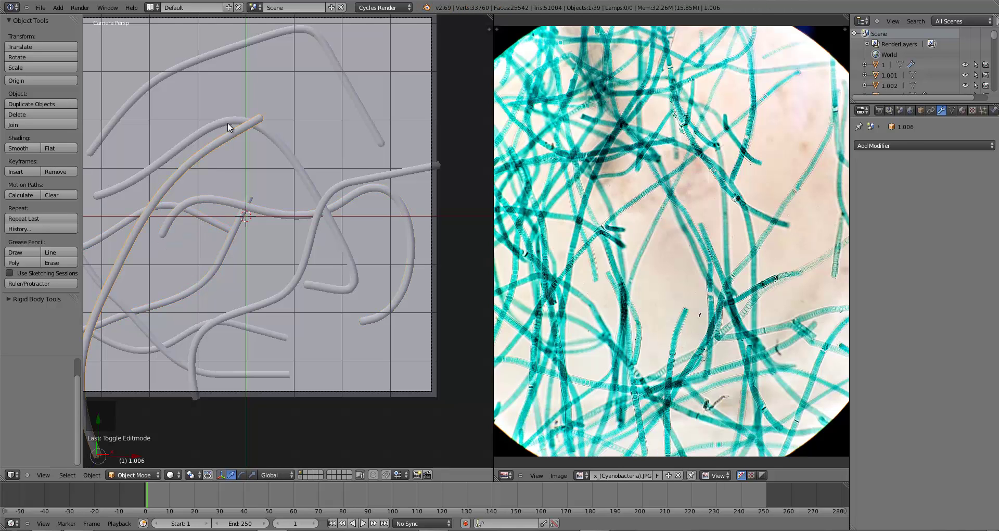
{"action": "right_click", "coordinate": [219, 52]}
{"action": "key", "text": "a"}
{"action": "key", "text": "ctrl+s"}
{"action": "left_click", "coordinate": [258, 221]}
{"action": "scroll", "coordinate": [260, 239], "scroll_direction": "down", "scroll_amount": 3}
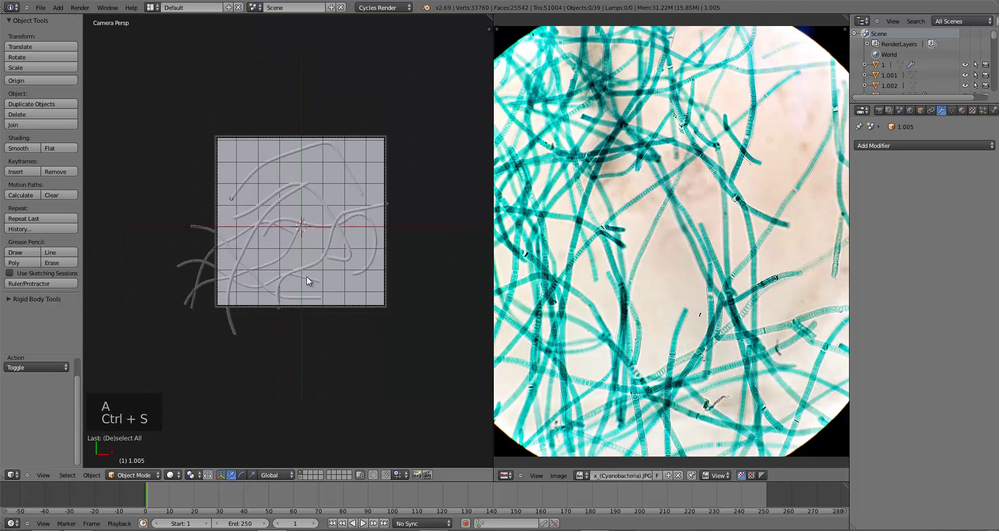
{"action": "scroll", "coordinate": [308, 281], "scroll_direction": "up", "scroll_amount": 3}
{"action": "key", "text": "ctrl+s"}
Examine how the filaments are spaced in height above the planes, from the front and at an angle.
{"action": "key", "text": "KP_1"}
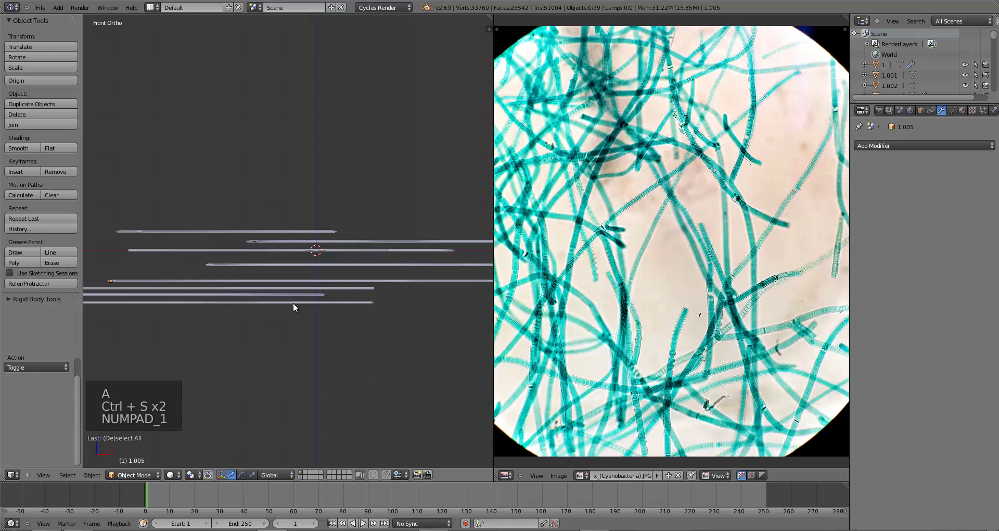
{"action": "mouse_move", "coordinate": [293, 302]}
{"action": "middle_mouse_down"}
{"action": "mouse_move", "coordinate": [312, 303]}
{"action": "mouse_move", "coordinate": [238, 312]}
{"action": "mouse_move", "coordinate": [283, 318]}
{"action": "middle_mouse_up"}
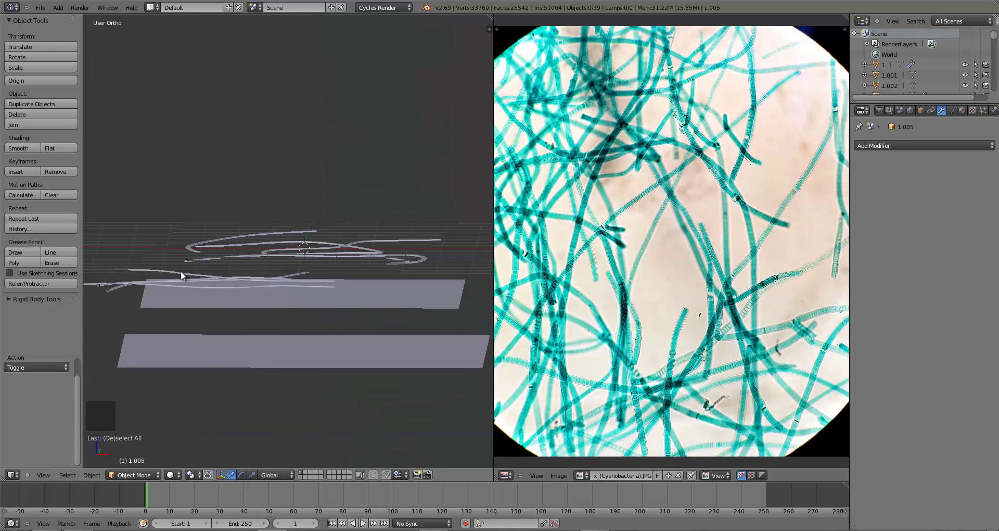
{"action": "middle_click_drag", "start_coordinate": [180, 271], "coordinate": [304, 274]}
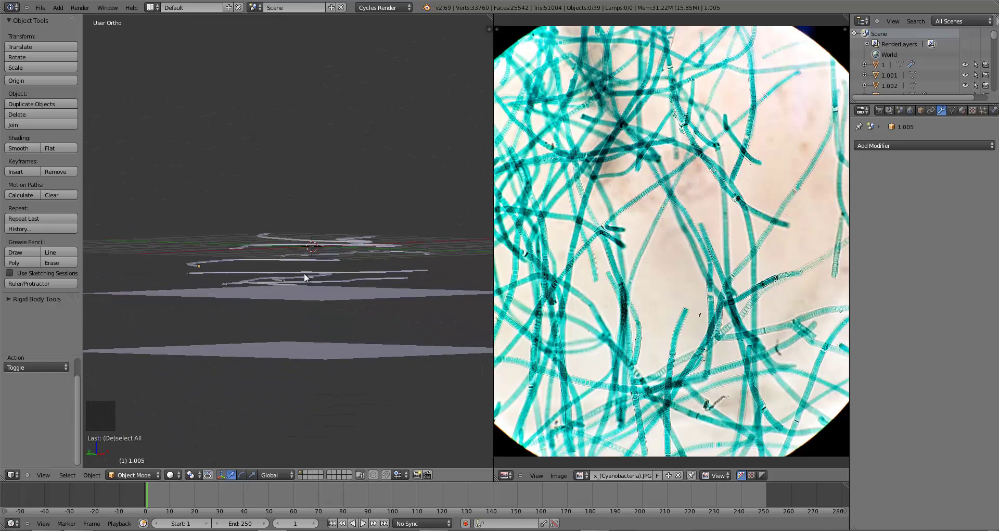
{"action": "key", "text": "ctrl+s"}
{"action": "key", "text": "KP_1"}
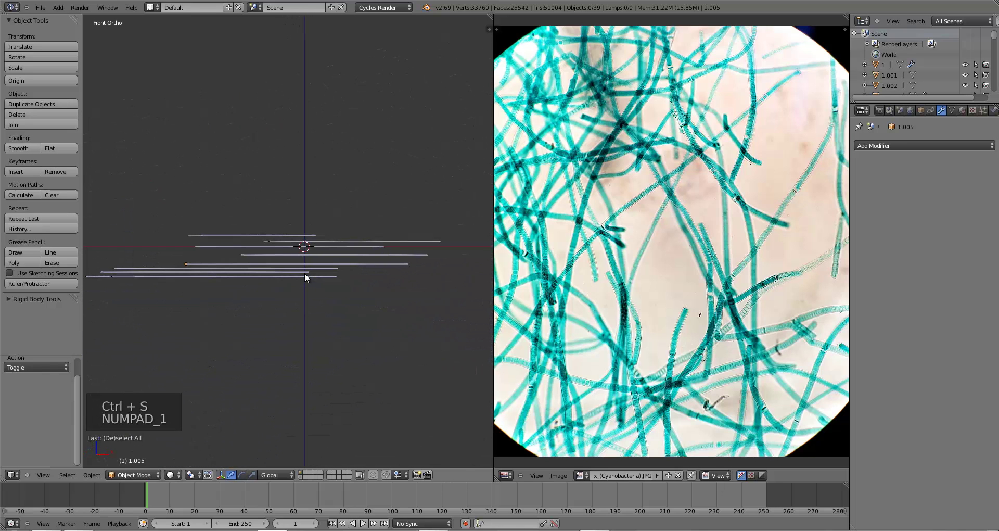
{"action": "right_click", "coordinate": [208, 247]}
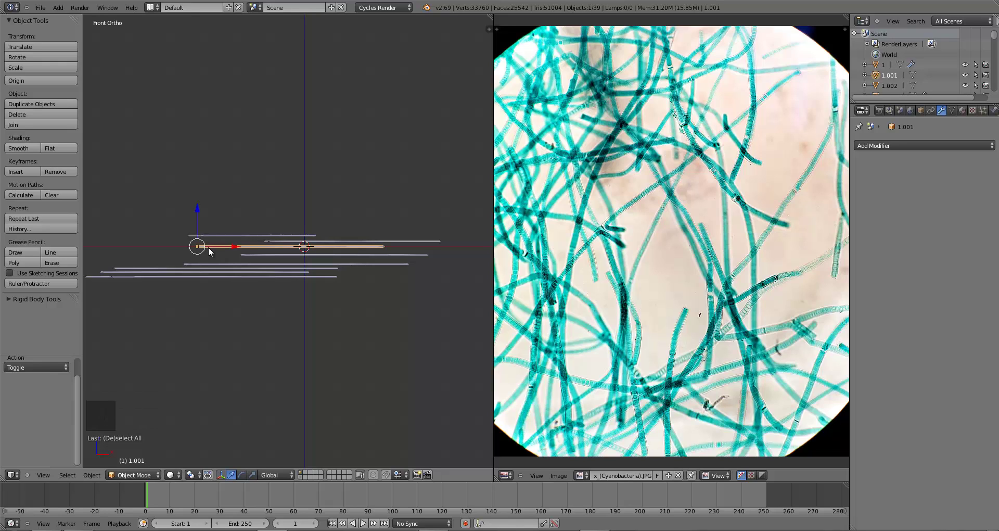
{"action": "scroll", "coordinate": [257, 264], "scroll_direction": "up", "scroll_amount": 4}
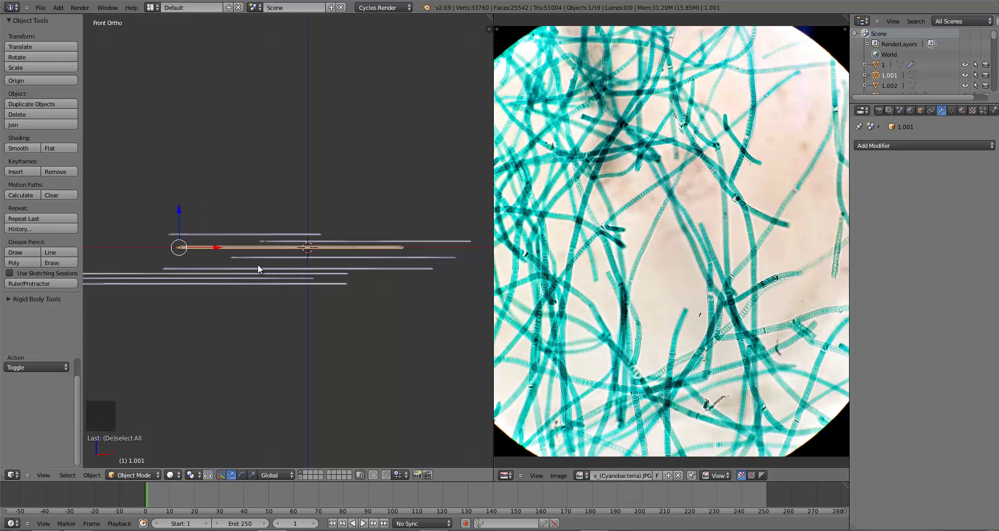
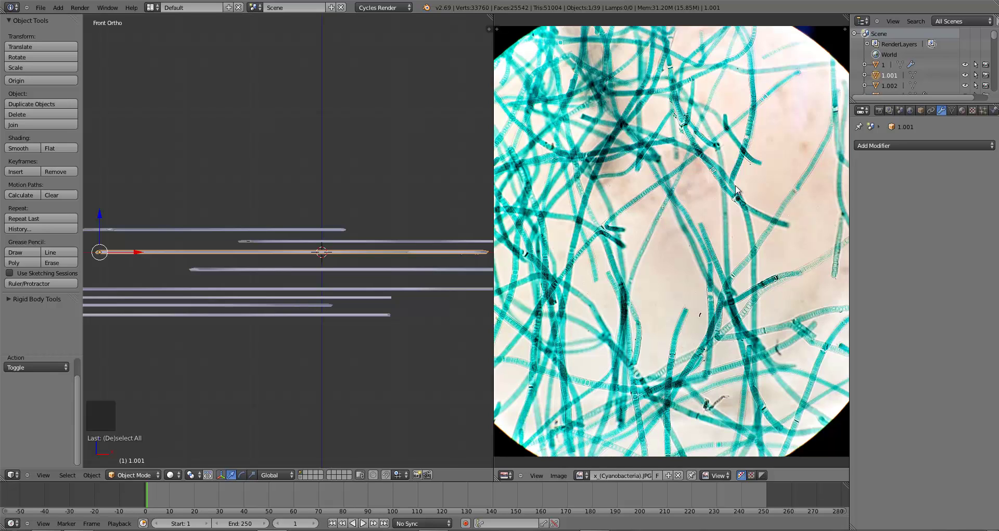
Try to lower sheath 1.009 alone by 0.096 along the global Z axis.
{"action": "right_click", "coordinate": [338, 242]}
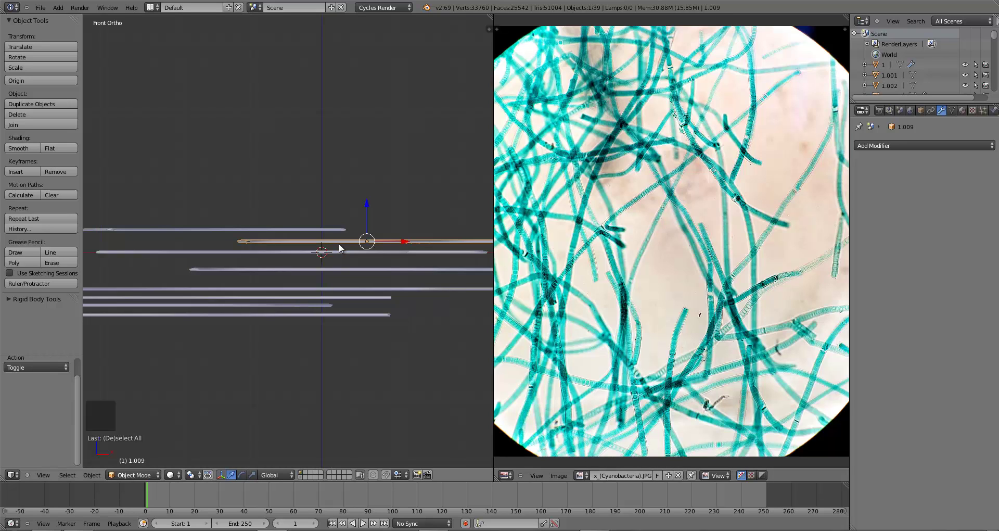
{"action": "key", "text": "KP_7"}
{"action": "scroll", "coordinate": [329, 325], "scroll_direction": "down", "scroll_amount": 4}
{"action": "scroll", "coordinate": [333, 338], "scroll_direction": "up", "scroll_amount": 3}
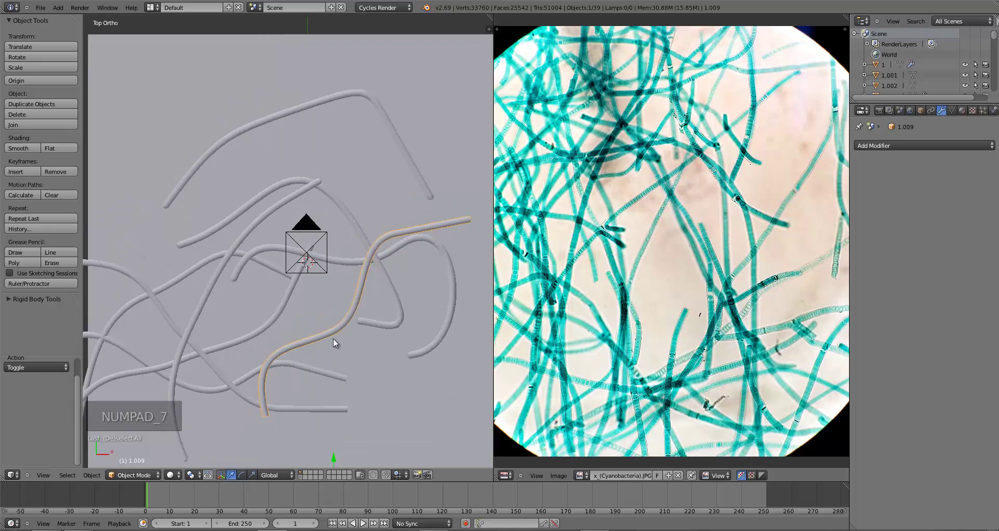
{"action": "key", "text": "KP_1"}
{"action": "key", "text": "g"}
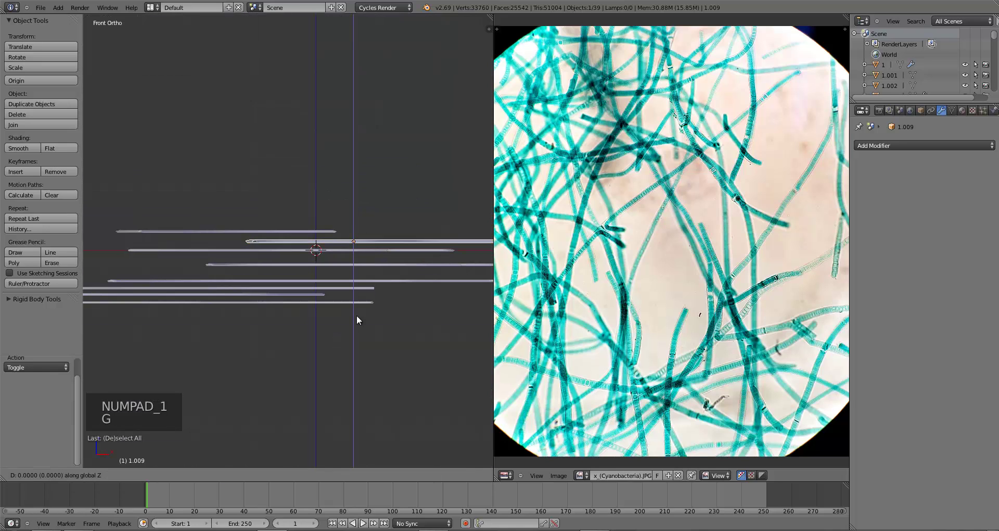
{"action": "left_click", "coordinate": [354, 319]}
{"action": "middle_click_drag", "start_coordinate": [355, 320], "coordinate": [333, 295]}
{"action": "key", "text": "ctrl+z"}
{"action": "key", "text": "ctrl+z"}
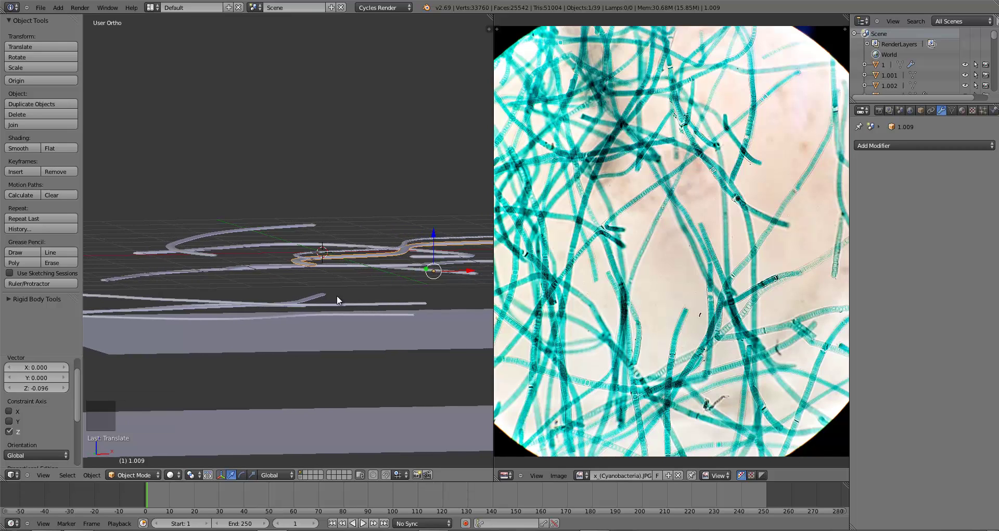
Box-select sheath 1.009 together with the two objects overlapping it and lower all three by 0.096 along the global Z axis.
{"action": "key", "text": "KP_1"}
{"action": "key", "text": "a"}
{"action": "key", "text": "a"}
{"action": "key", "text": "b"}
{"action": "left_click_drag", "start_coordinate": [392, 240], "coordinate": [400, 246]}
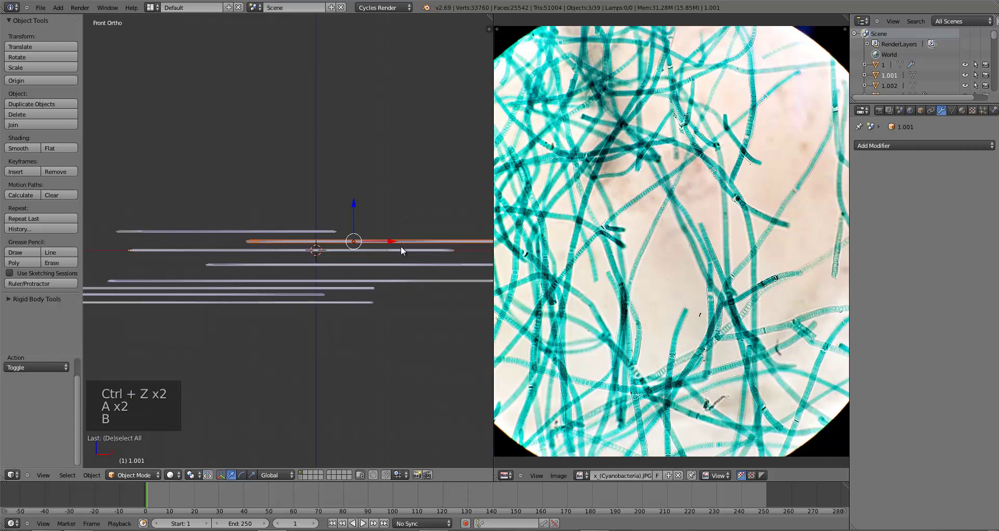
{"action": "key", "text": "g"}
{"action": "left_click", "coordinate": [400, 252]}
{"action": "key", "text": "KP_0"}
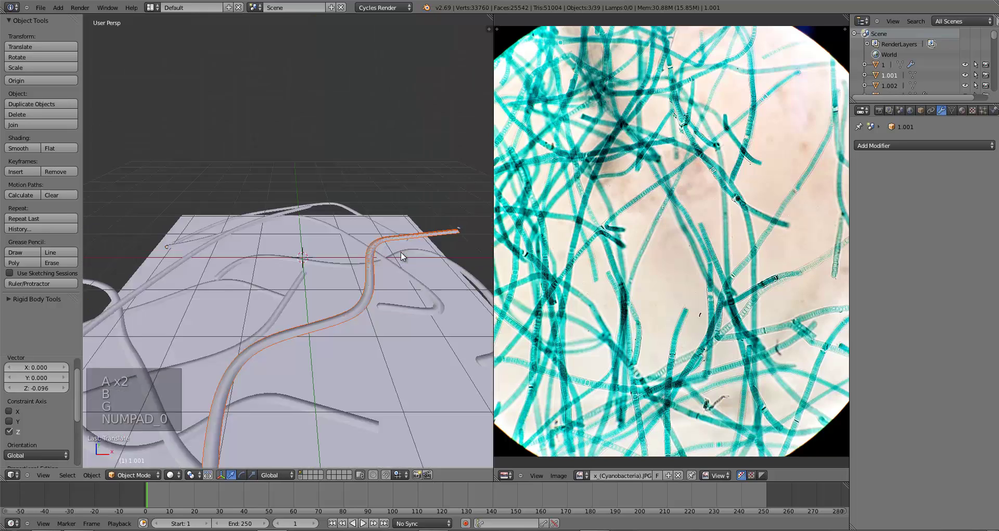
Deselect everything and save the project with the lowered filament.
{"action": "key", "text": "a"}
{"action": "key", "text": "a"}
{"action": "key", "text": "ctrl+s"}
{"action": "scroll", "coordinate": [395, 268], "scroll_direction": "down", "scroll_amount": 4}
{"action": "scroll", "coordinate": [391, 285], "scroll_direction": "up", "scroll_amount": 3}
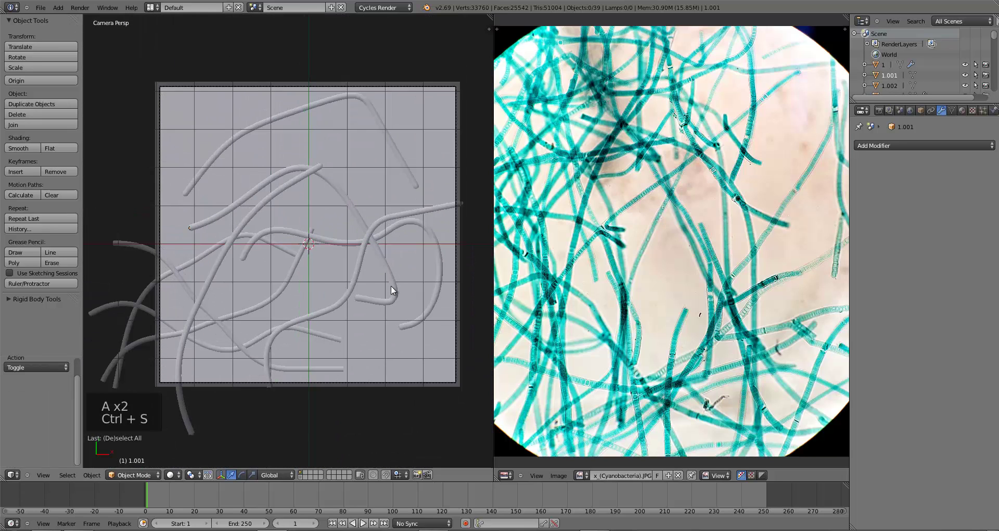
{"action": "key", "text": "ctrl+s"}
Select sheath 1.009, the S-shaped filament, and add a new particle system to it.
{"action": "scroll", "coordinate": [383, 287], "scroll_direction": "up", "scroll_amount": 2}
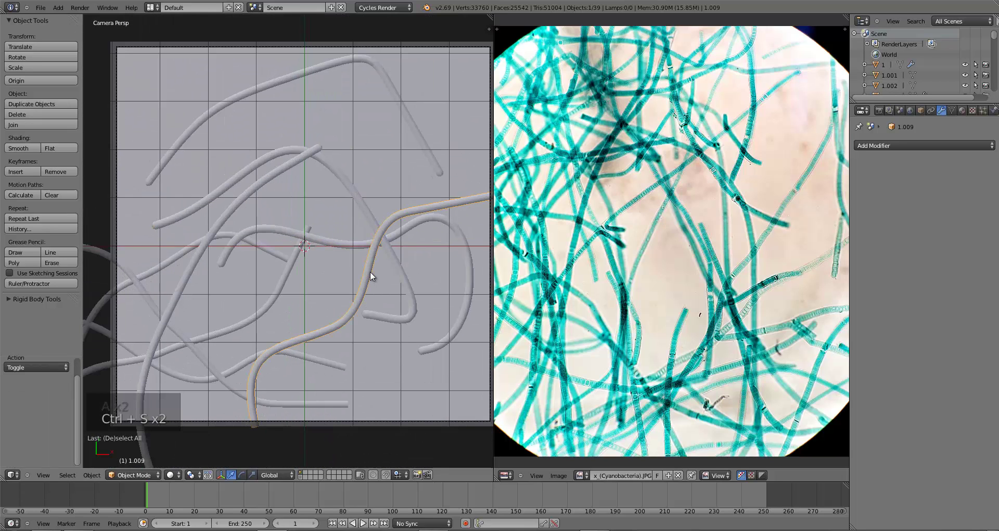
{"action": "key", "text": "KP_1"}
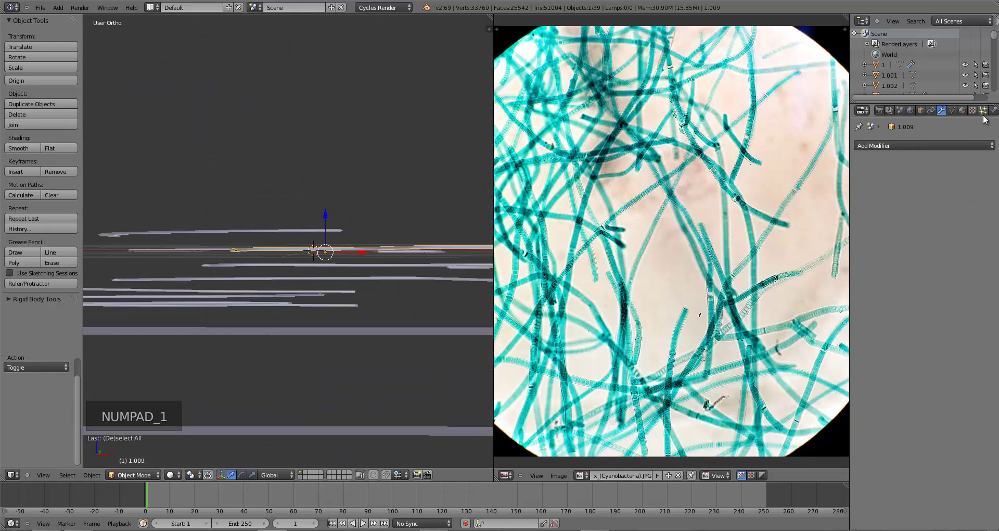
{"action": "middle_click_drag", "start_coordinate": [374, 288], "coordinate": [373, 288]}
{"action": "key", "text": "KP_0"}
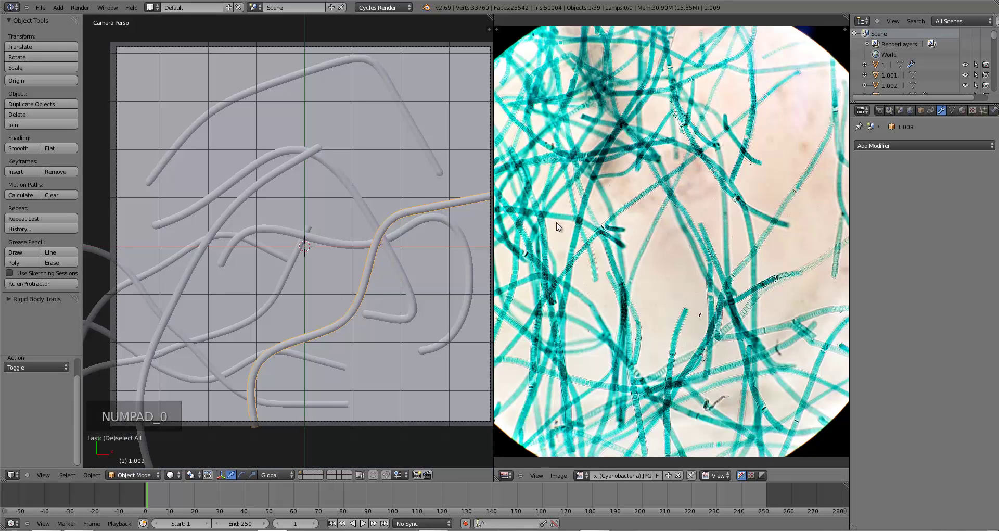
{"action": "left_click", "coordinate": [979, 111]}
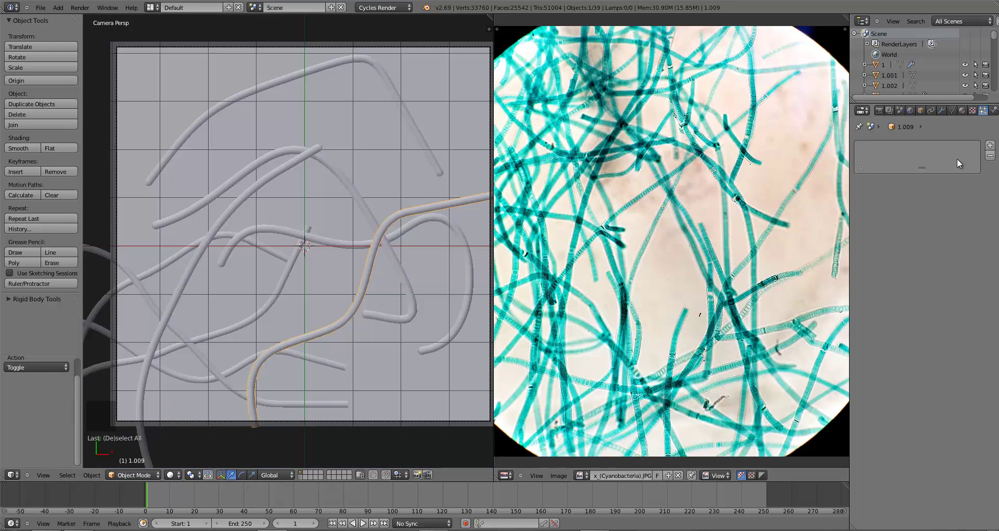
{"action": "left_click", "coordinate": [981, 144]}
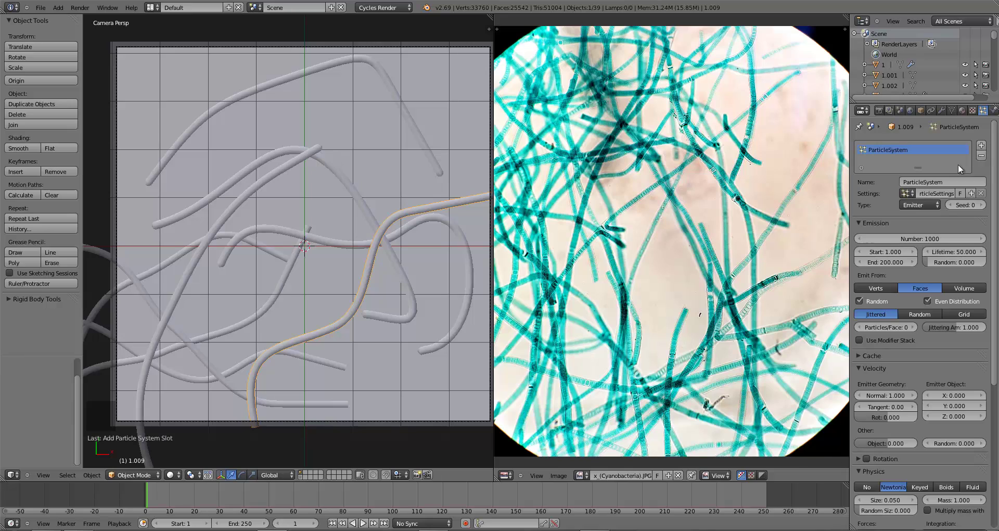
Name the particle system and its settings Dots and set the particle type to Hair.
{"action": "left_click", "coordinate": [926, 180]}
{"action": "type", "text": "Dots"}
{"action": "key", "text": "Return"}
{"action": "type", "text": "D"}
{"action": "left_click", "coordinate": [921, 205]}
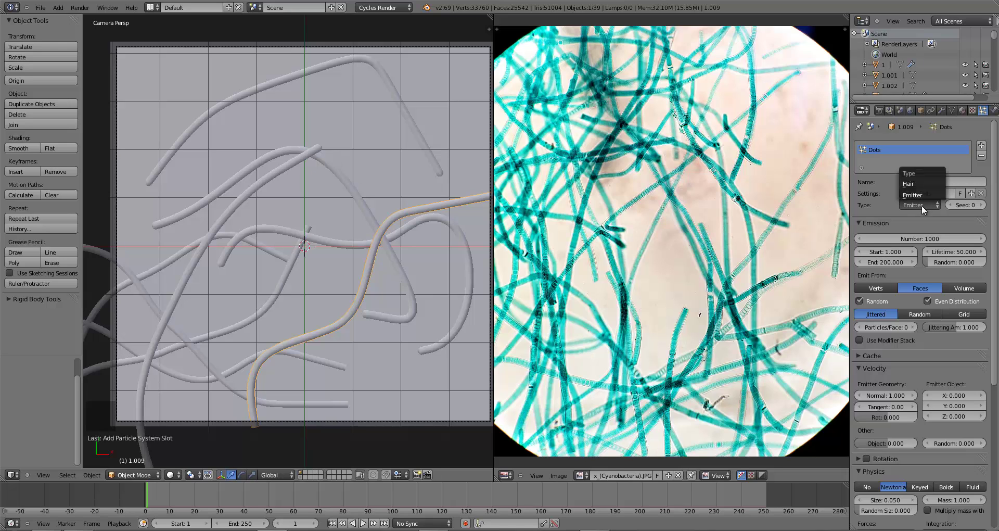
{"action": "left_click", "coordinate": [911, 179]}
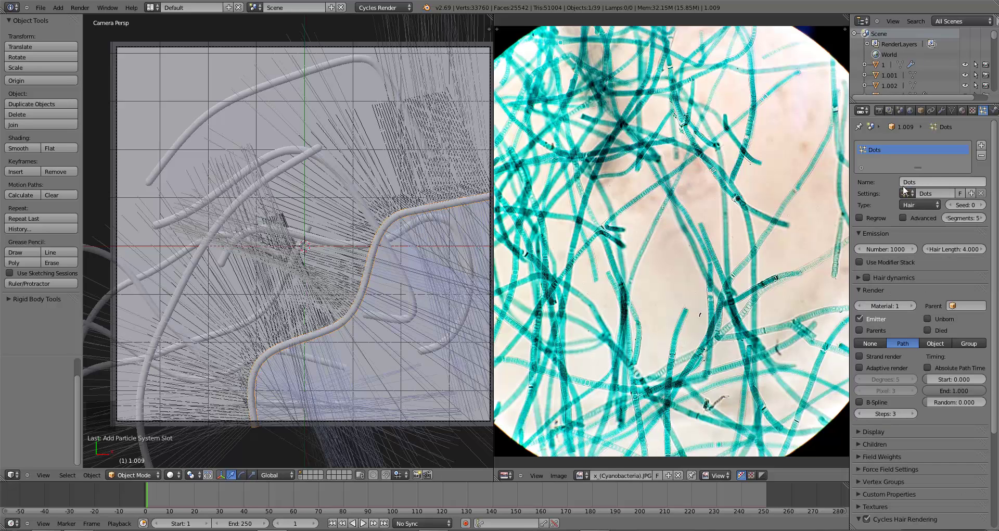
Enable the advanced hair settings, set the number to 100, and use Random face distribution with Even Distribution disabled.
{"action": "left_click", "coordinate": [903, 216]}
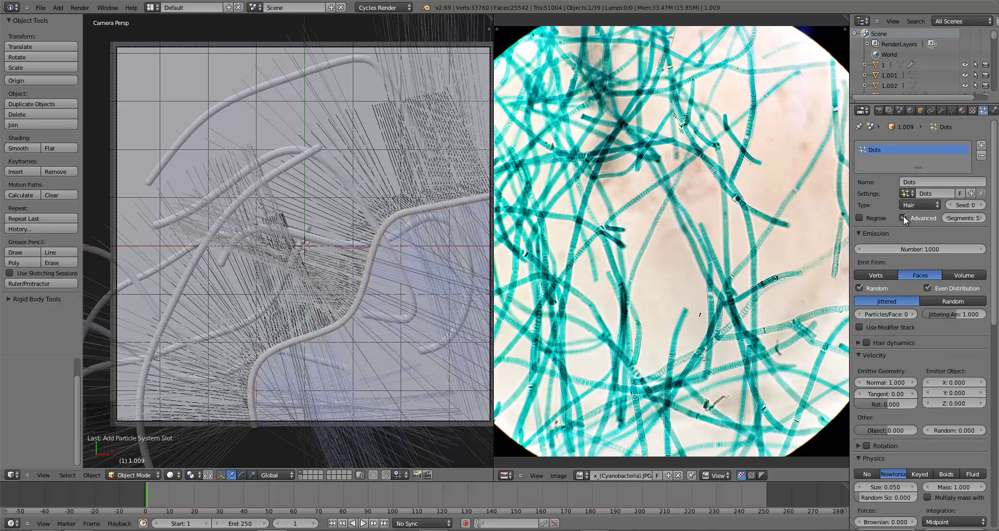
{"action": "left_click", "coordinate": [930, 249]}
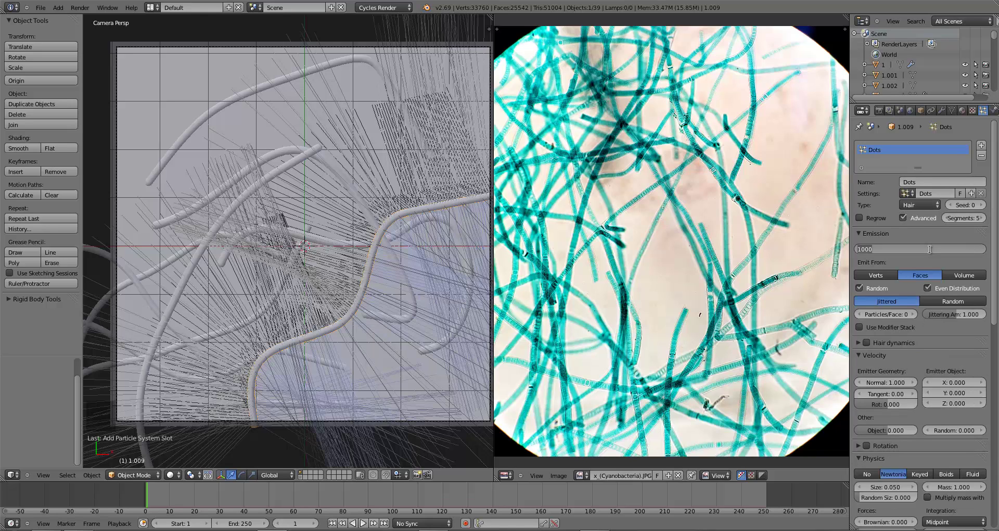
{"action": "type", "text": "100"}
{"action": "key", "text": "Return"}
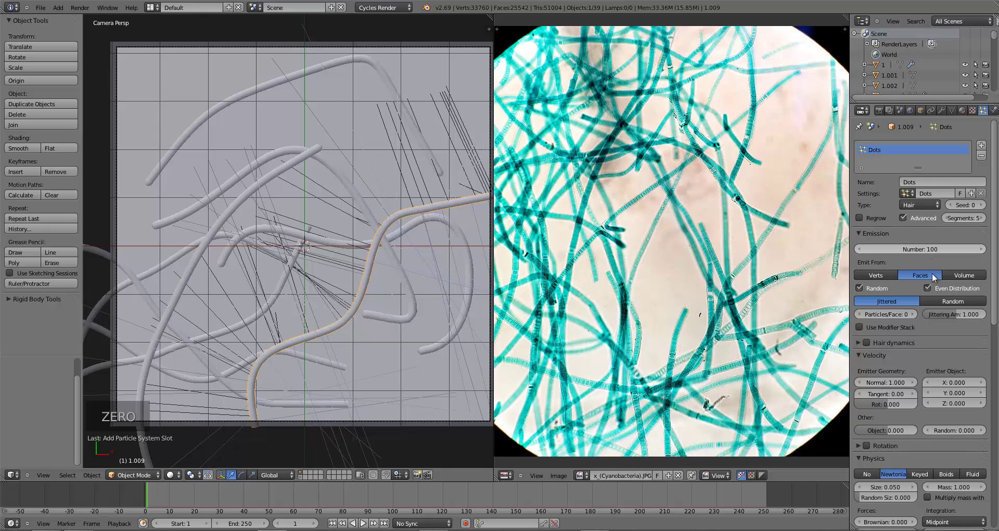
{"action": "left_click", "coordinate": [950, 300]}
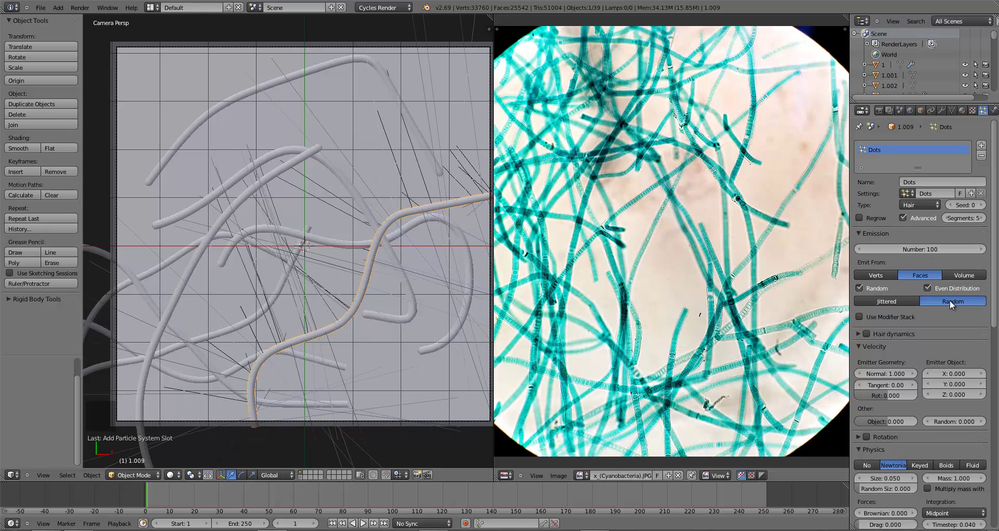
{"action": "left_click", "coordinate": [927, 288]}
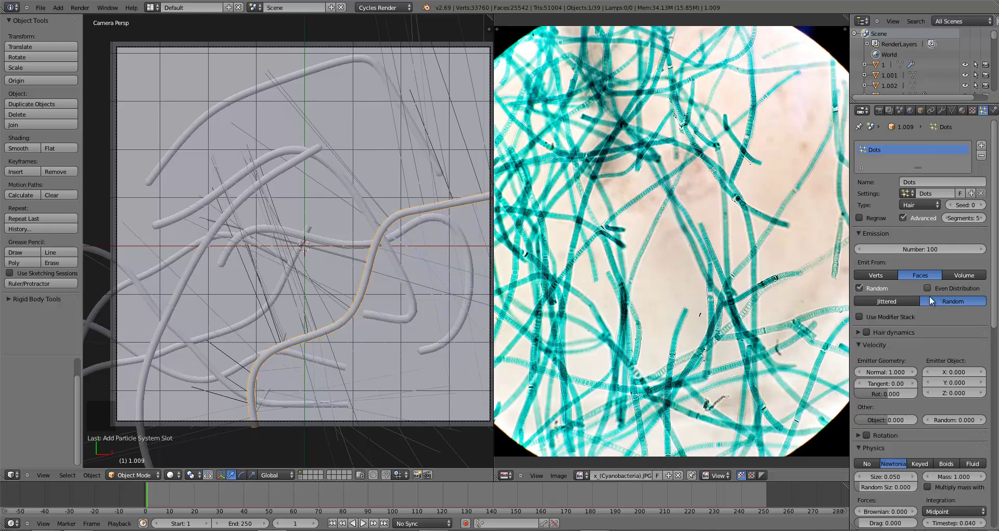
Render the Dots particles as the Dot object and save the project over the existing file.
{"action": "scroll", "coordinate": [938, 344], "scroll_direction": "down", "scroll_amount": 5}
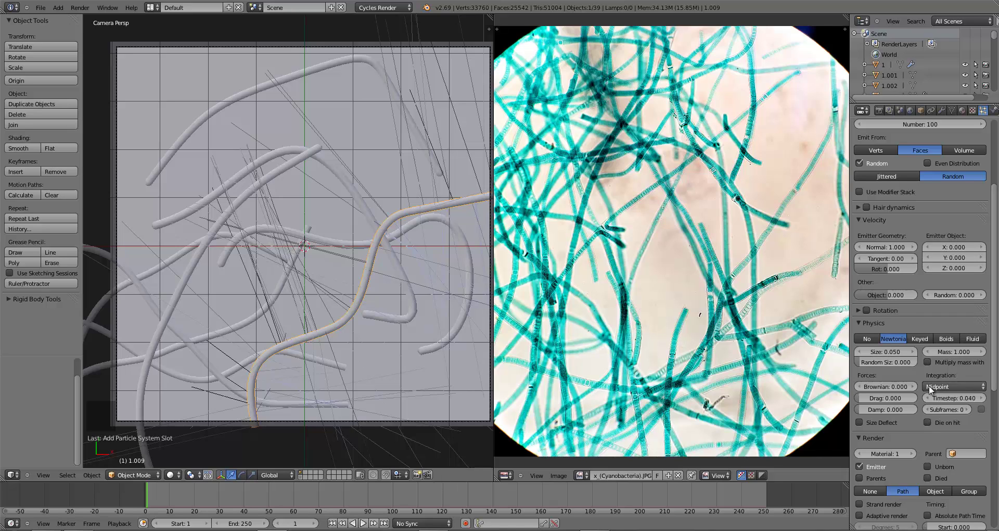
{"action": "scroll", "coordinate": [915, 455], "scroll_direction": "down", "scroll_amount": 2}
{"action": "left_click", "coordinate": [932, 448]}
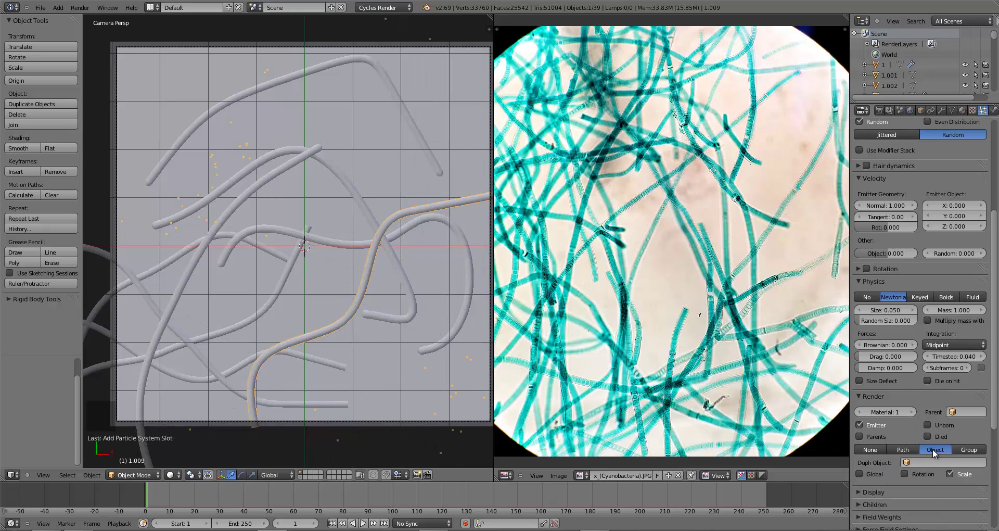
{"action": "left_click", "coordinate": [931, 459]}
{"action": "scroll", "coordinate": [931, 396], "scroll_direction": "down", "scroll_amount": 12}
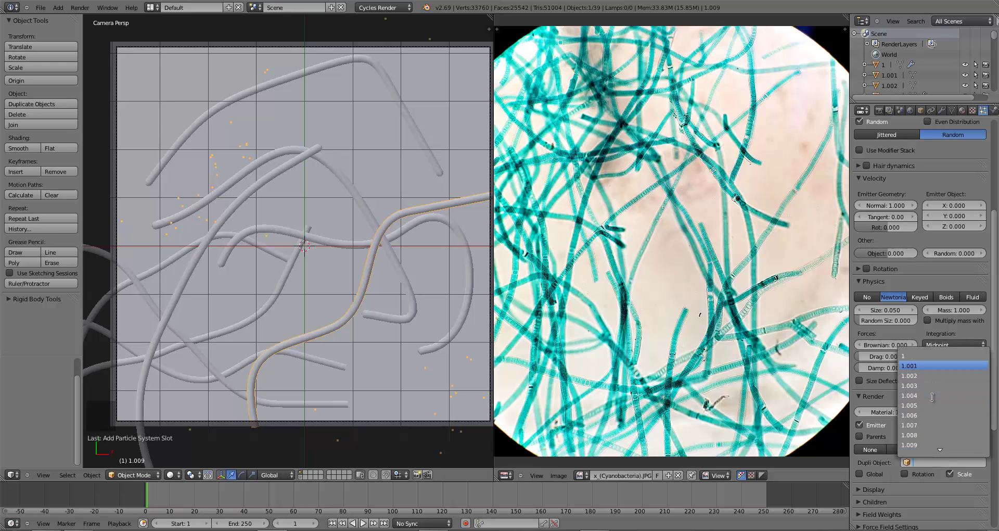
{"action": "scroll", "coordinate": [932, 397], "scroll_direction": "down", "scroll_amount": 20}
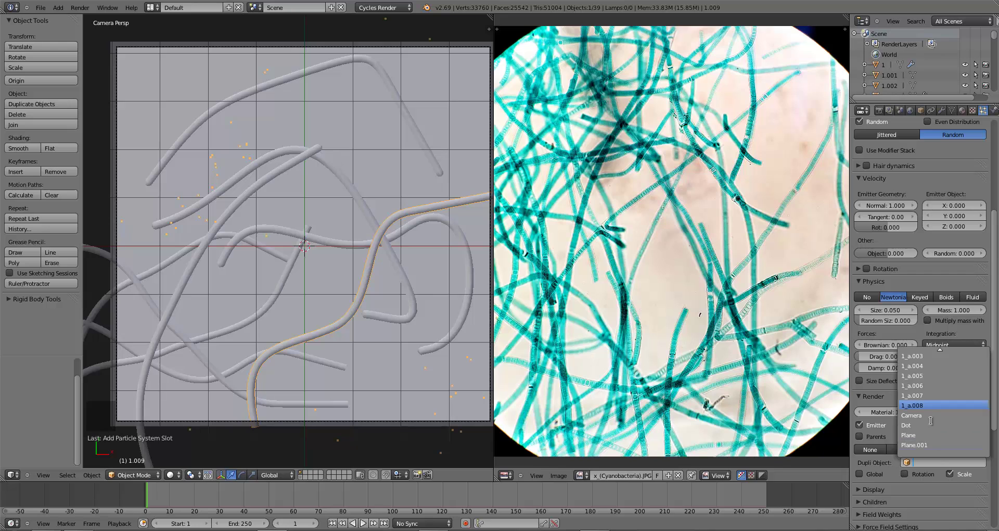
{"action": "left_click", "coordinate": [917, 424]}
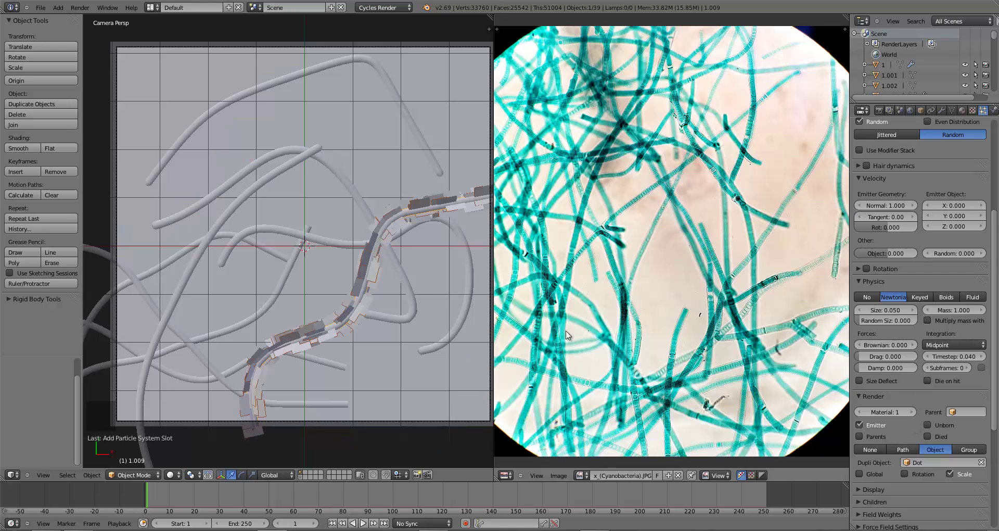
{"action": "scroll", "coordinate": [408, 302], "scroll_direction": "up", "scroll_amount": 3}
{"action": "middle_click_drag", "start_coordinate": [406, 307], "coordinate": [359, 283], "text": "shift"}
{"action": "key", "text": "ctrl+s"}
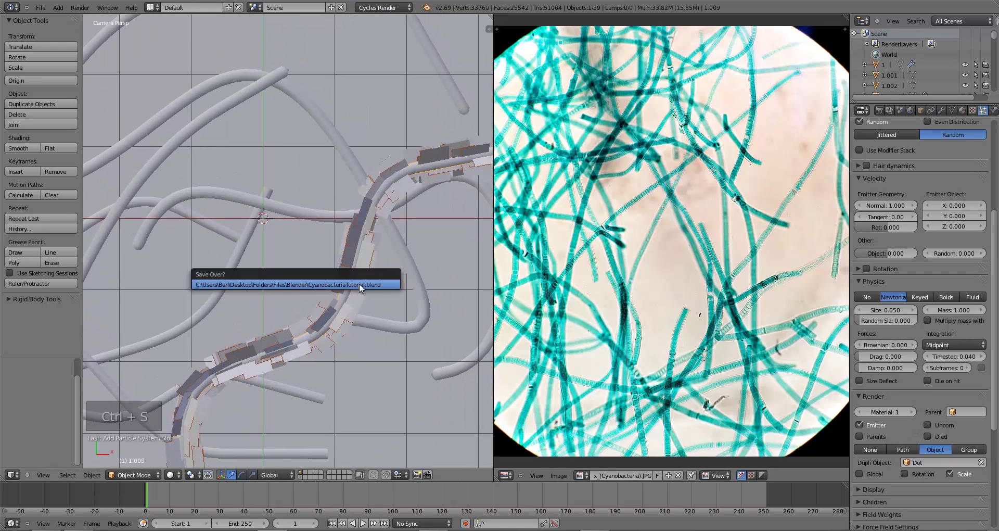
{"action": "left_click", "coordinate": [359, 283]}
Set the particle size to 0.005 and preview the filament in rendered viewport shading.
{"action": "left_click", "coordinate": [887, 310]}
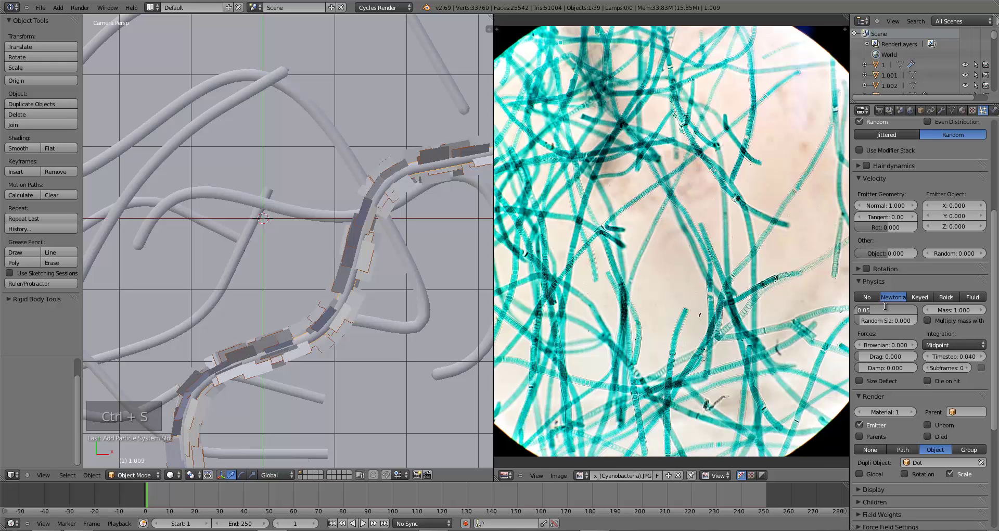
{"action": "type", "text": "0.005"}
{"action": "key", "text": "Return"}
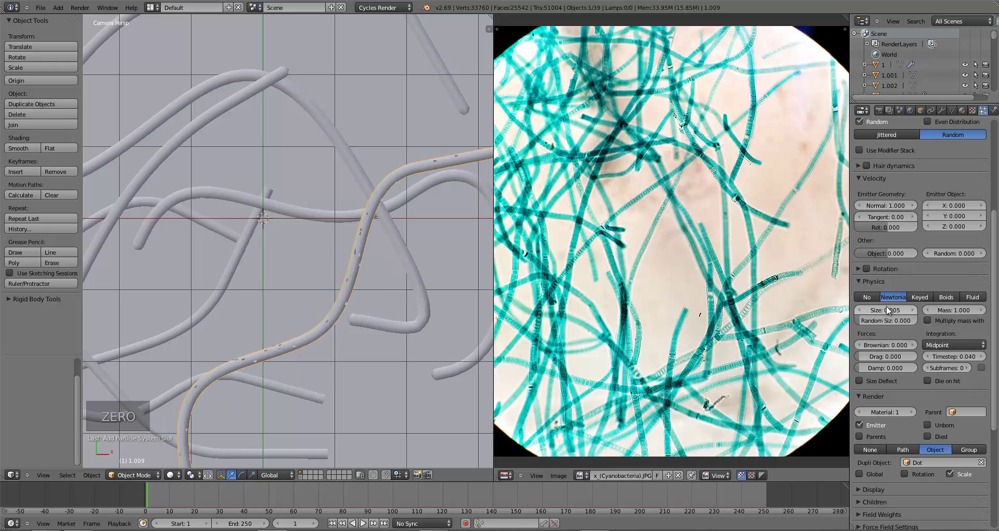
{"action": "left_click", "coordinate": [176, 474]}
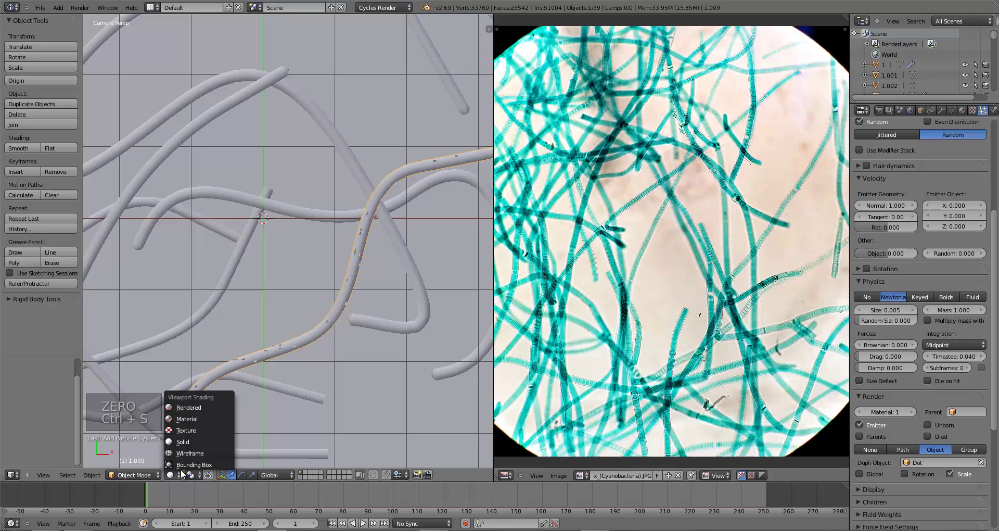
{"action": "left_click", "coordinate": [195, 408]}
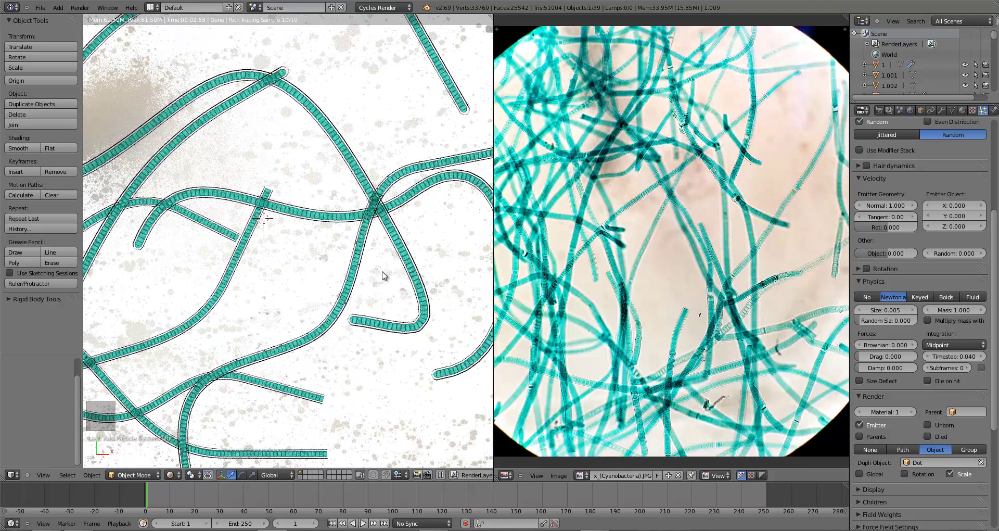
Set the particle size to 0.006 and the random size to 0.65.
{"action": "left_click", "coordinate": [886, 310]}
{"action": "type", "text": "0.006"}
{"action": "key", "text": "Return"}
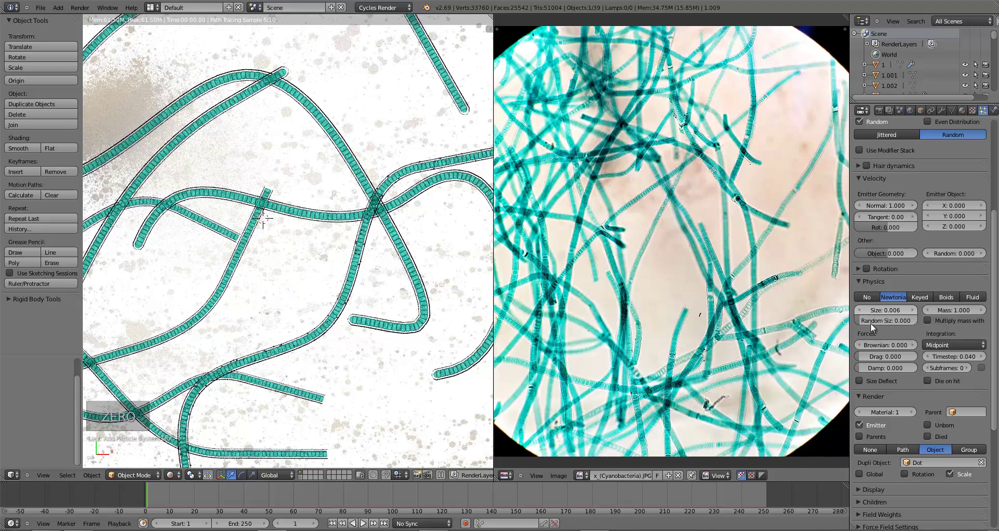
{"action": "left_click", "coordinate": [869, 322]}
{"action": "type", "text": "0.0"}
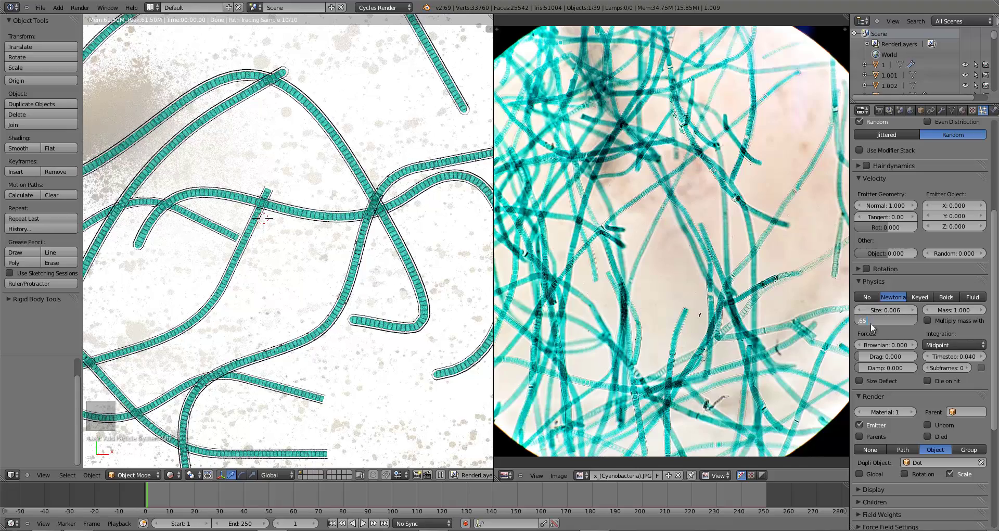
{"action": "key", "text": "Return"}
Increase the particle size to 0.007 and finally to 0.008, checking the dots in the rendered preview.
{"action": "left_click", "coordinate": [878, 310]}
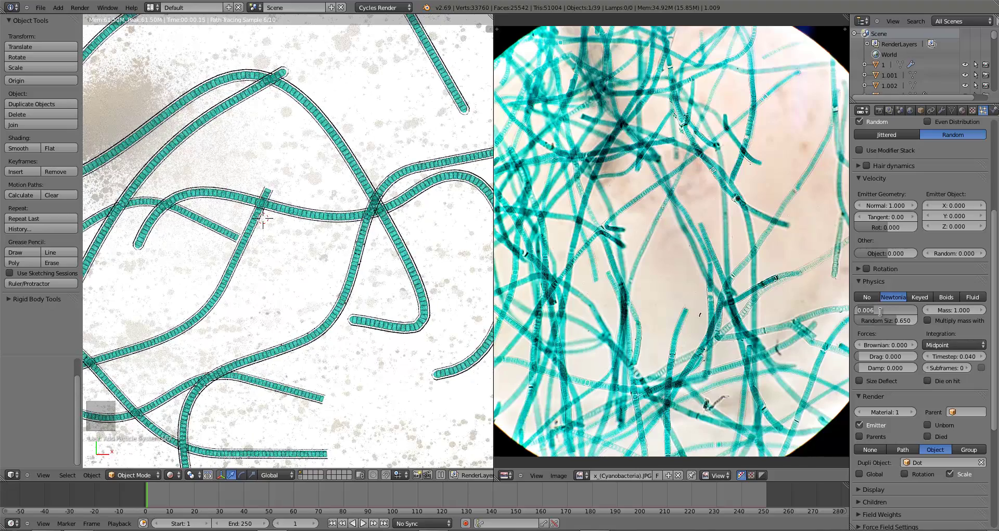
{"action": "type", "text": "0.007"}
{"action": "key", "text": "Return"}
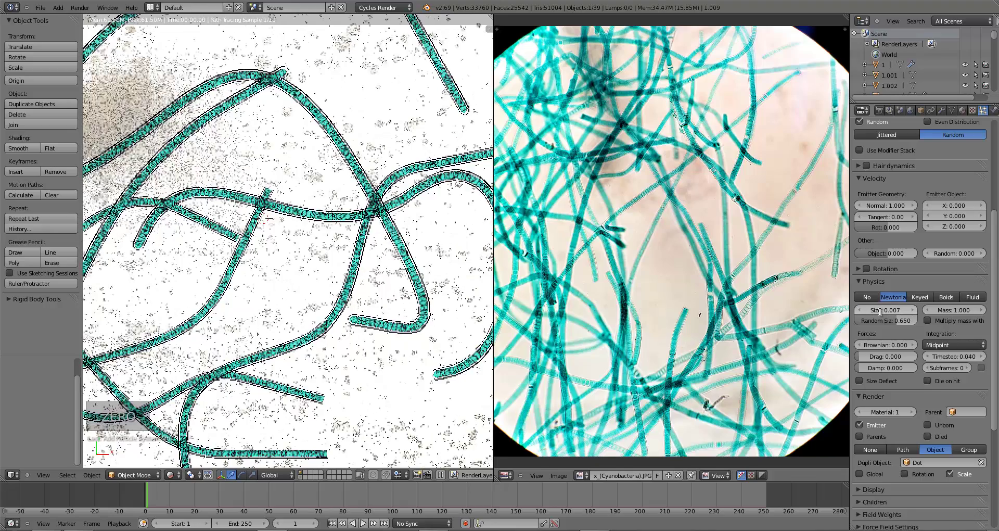
{"action": "left_click", "coordinate": [879, 310]}
{"action": "type", "text": "0.008"}
{"action": "key", "text": "Return"}
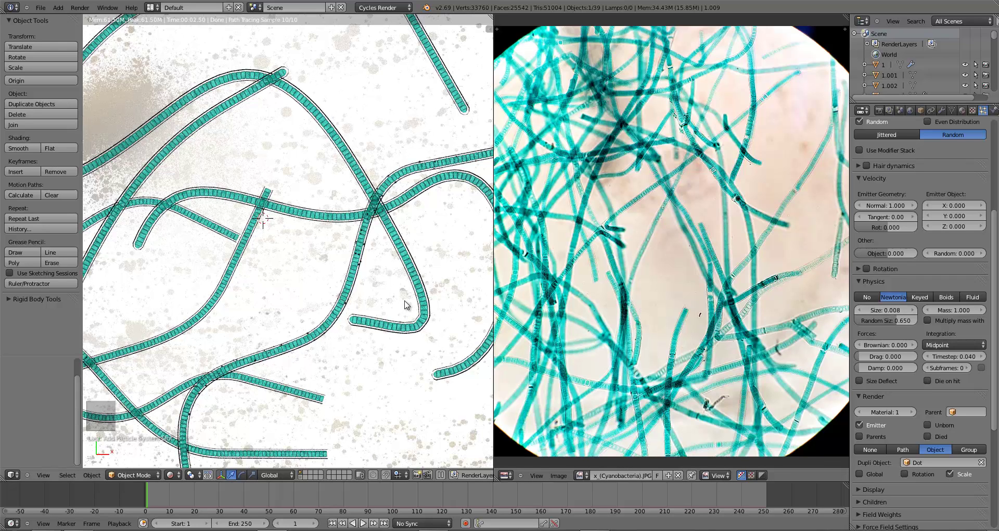
{"action": "scroll", "coordinate": [406, 305], "scroll_direction": "down", "scroll_amount": 4}
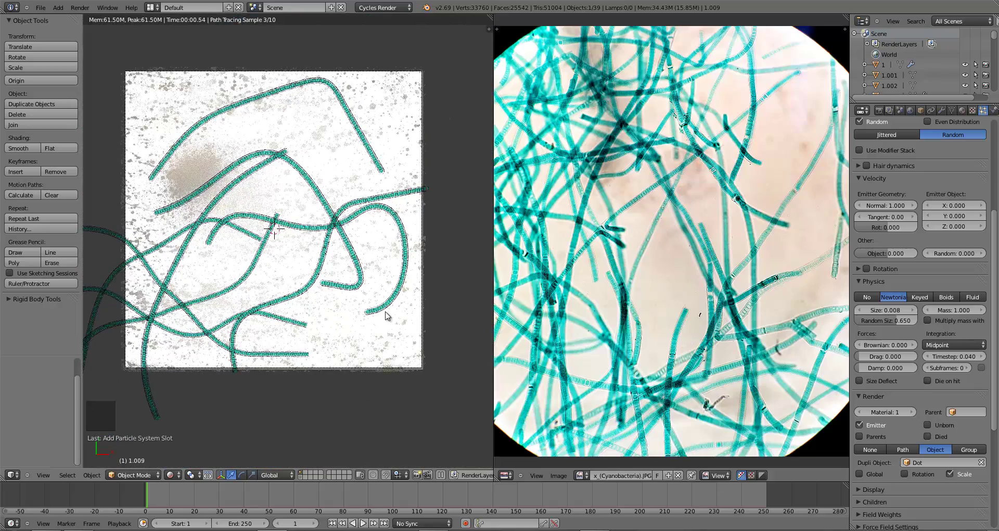
{"action": "scroll", "coordinate": [385, 315], "scroll_direction": "up", "scroll_amount": 1}
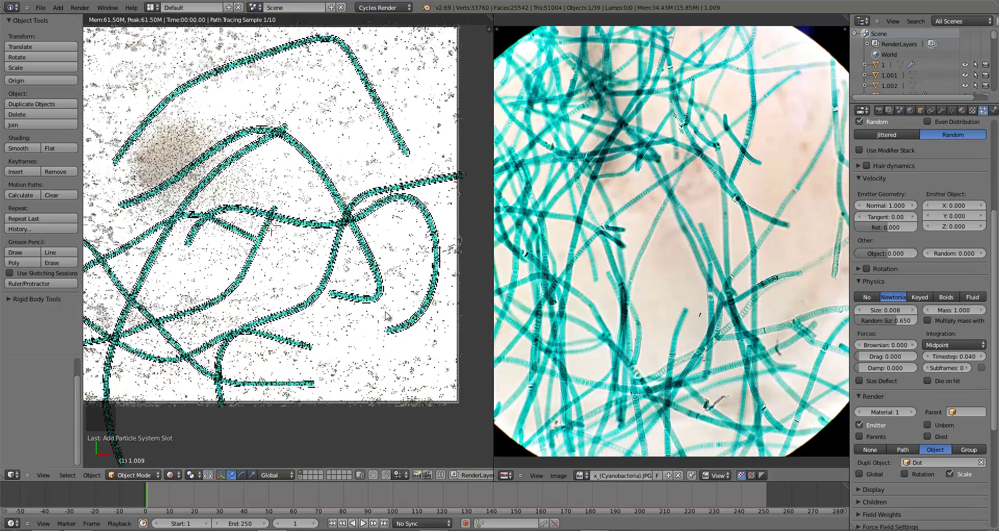
{"action": "scroll", "coordinate": [386, 315], "scroll_direction": "up", "scroll_amount": 1}
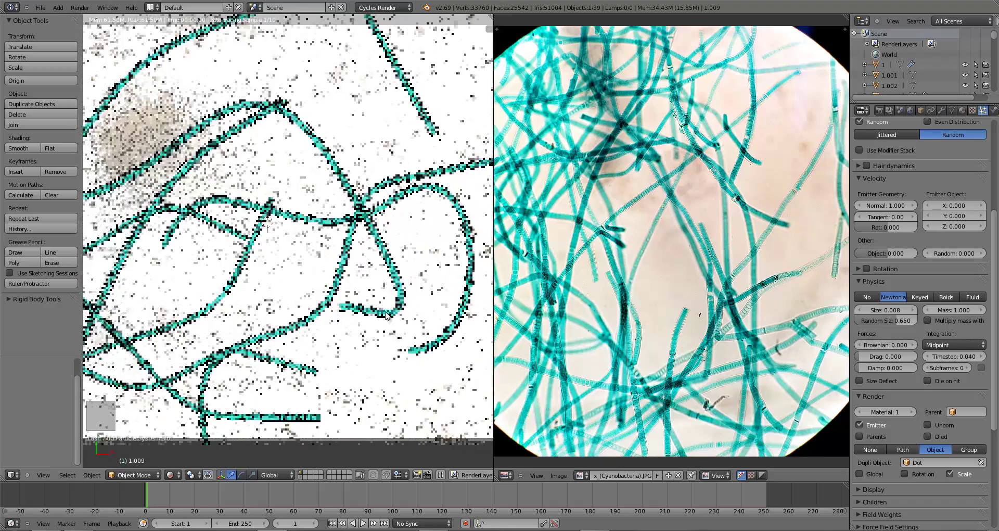
Return the viewport to solid shading, select the camera, save the project and open the camera's depth of field settings.
{"action": "key", "text": "z"}
{"action": "key", "text": "z"}
{"action": "key", "text": "z"}
{"action": "scroll", "coordinate": [407, 317], "scroll_direction": "down", "scroll_amount": 2}
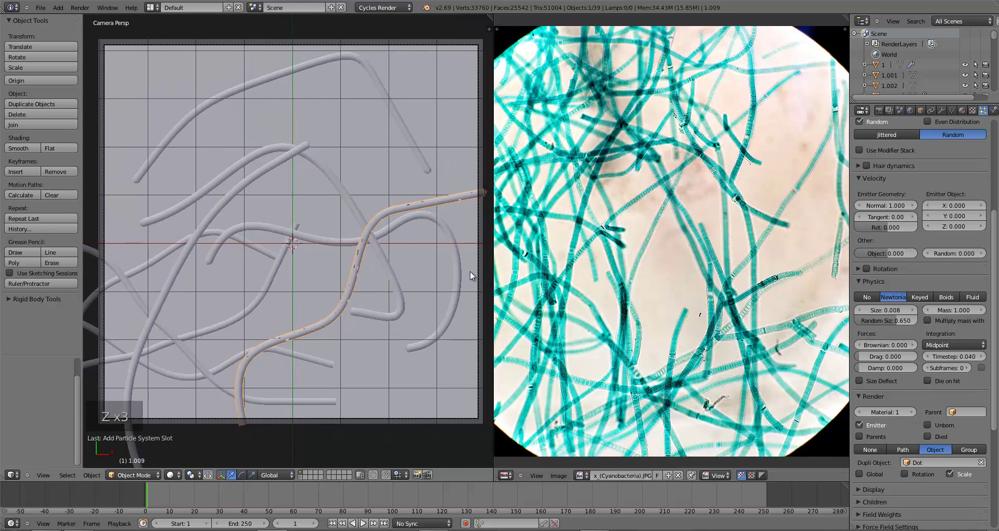
{"action": "right_click", "coordinate": [477, 270]}
{"action": "key", "text": "ctrl+s"}
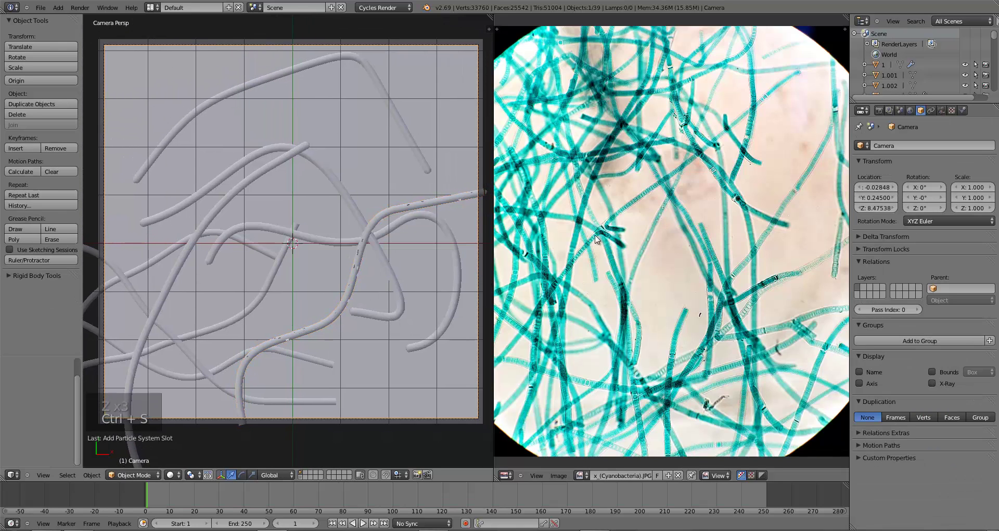
{"action": "left_click", "coordinate": [941, 113]}
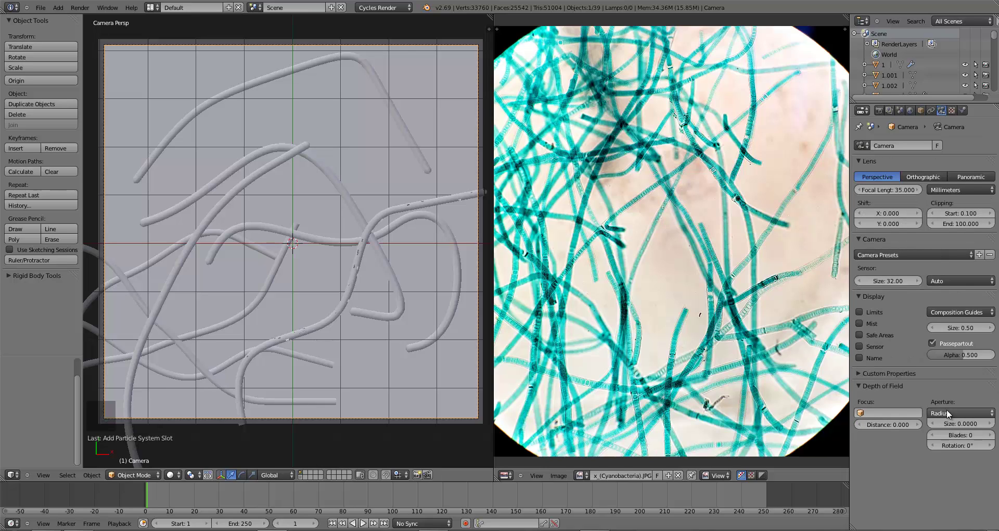
Inspect the filament heights from the front and identify object 1, the cell strand inside sheath 1.001, using wireframe shading.
{"action": "right_click", "coordinate": [354, 255]}
{"action": "key", "text": "KP_1"}
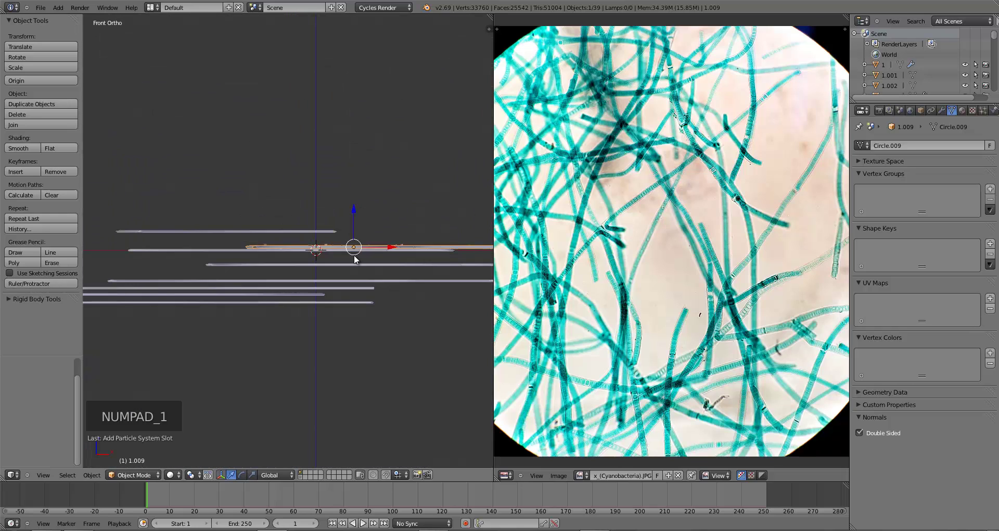
{"action": "right_click", "coordinate": [202, 252]}
{"action": "middle_click_drag", "start_coordinate": [219, 254], "coordinate": [220, 332]}
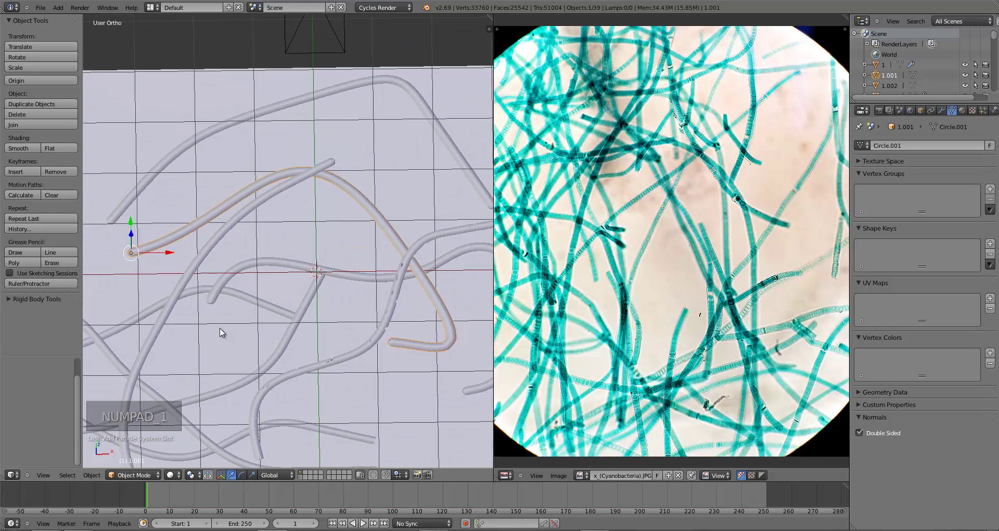
{"action": "middle_click_drag", "start_coordinate": [208, 384], "coordinate": [210, 409]}
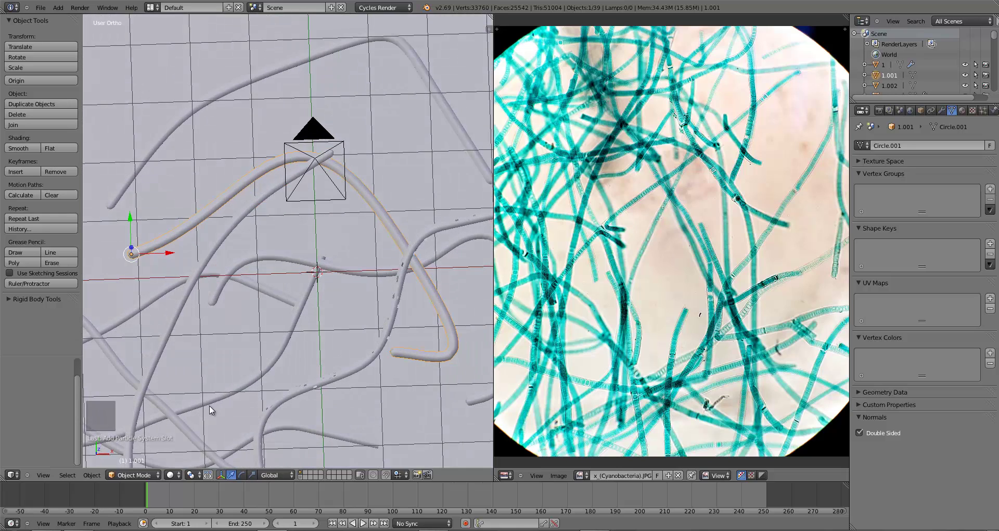
{"action": "key", "text": "z"}
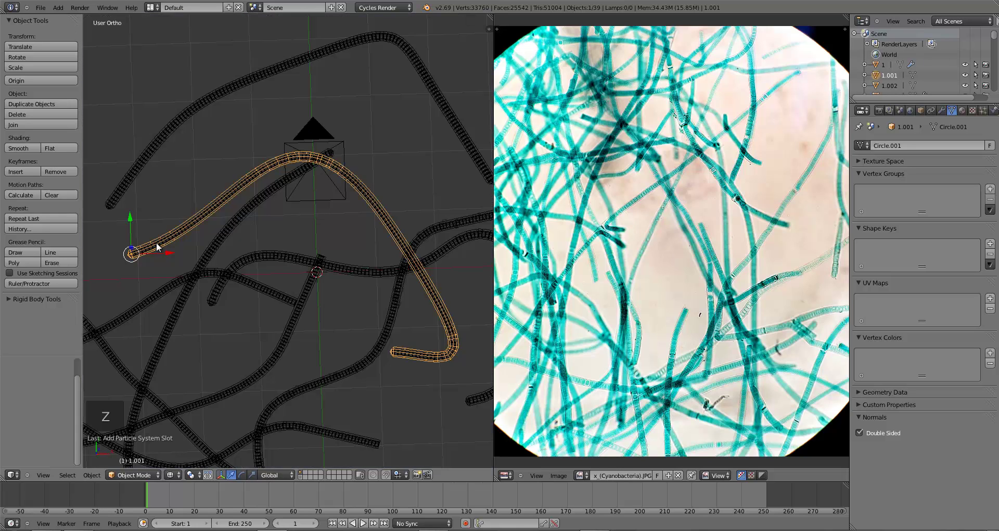
{"action": "right_click", "coordinate": [157, 248]}
{"action": "key", "text": "KP_0"}
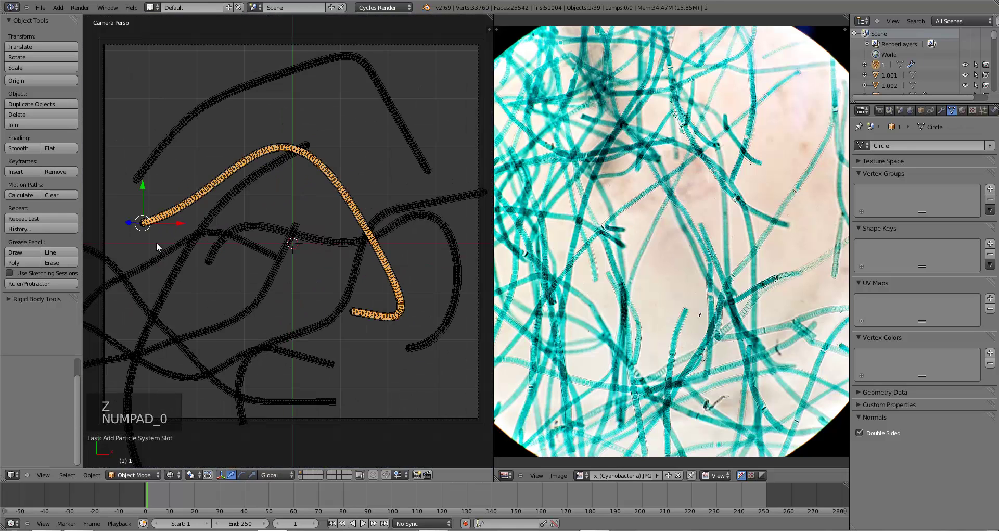
{"action": "key", "text": "z"}
Select the camera, set its depth of field focus object to 1 and save the project.
{"action": "right_click", "coordinate": [478, 275]}
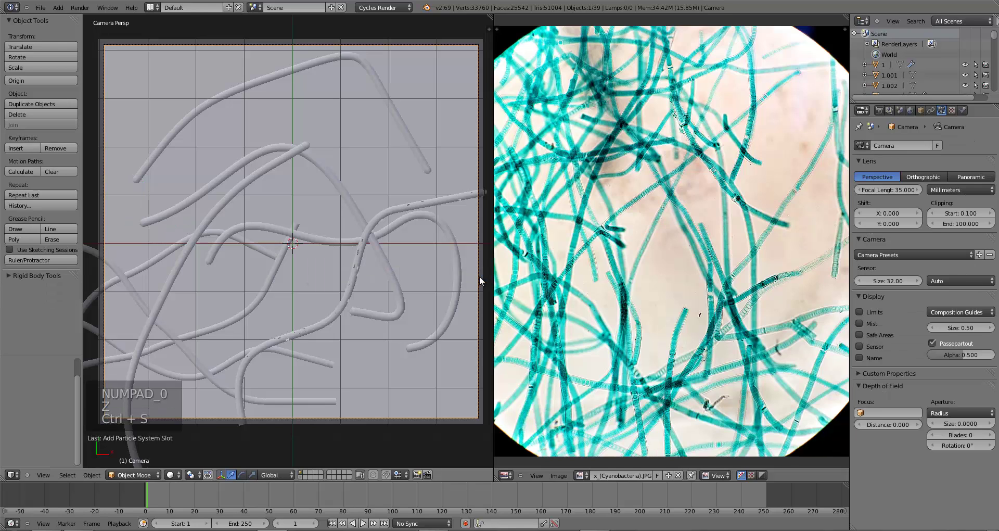
{"action": "key", "text": "ctrl+s"}
{"action": "left_click", "coordinate": [899, 413]}
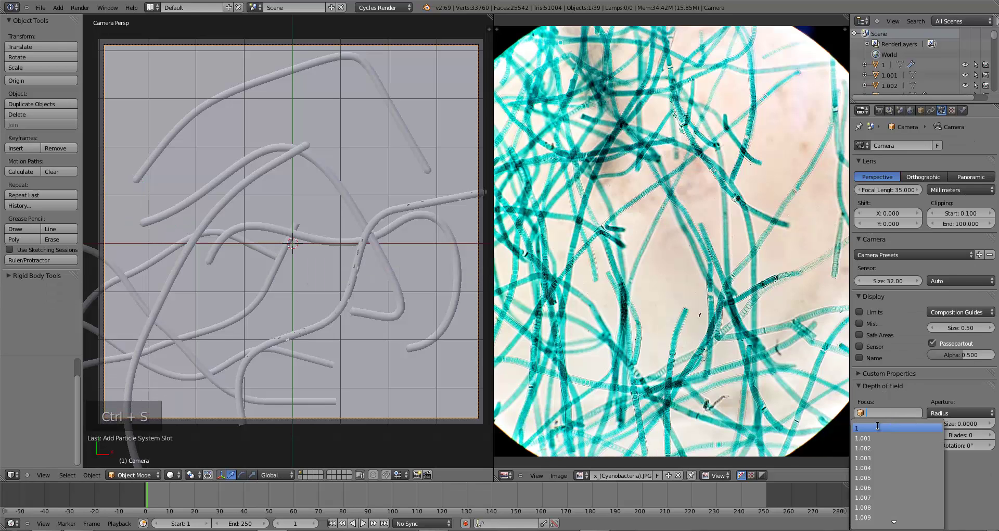
{"action": "left_click", "coordinate": [876, 427]}
{"action": "key", "text": "x"}
{"action": "key", "text": "z"}
Switch to the rendered preview and try camera aperture sizes of 2, 1 and 0.75.
{"action": "left_click", "coordinate": [170, 474]}
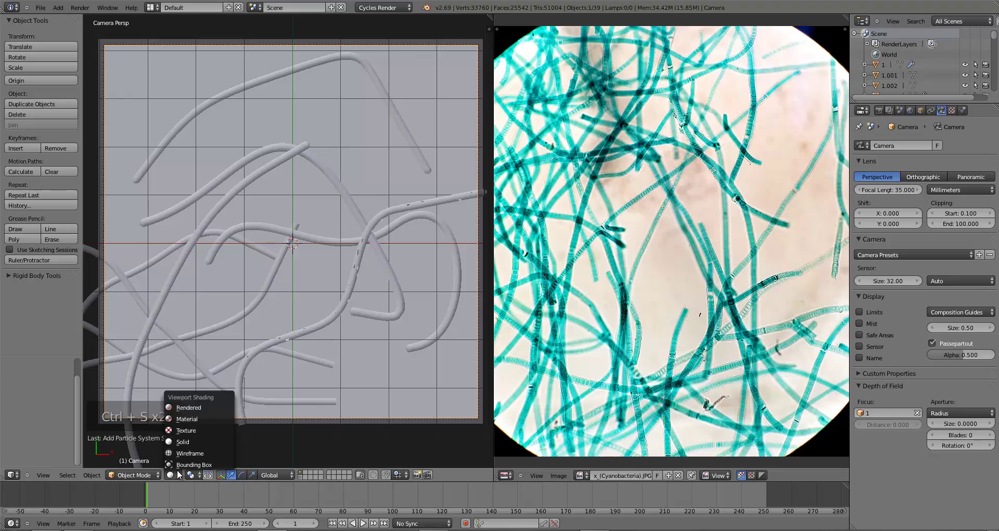
{"action": "key", "text": "shift+z"}
{"action": "left_click", "coordinate": [960, 423]}
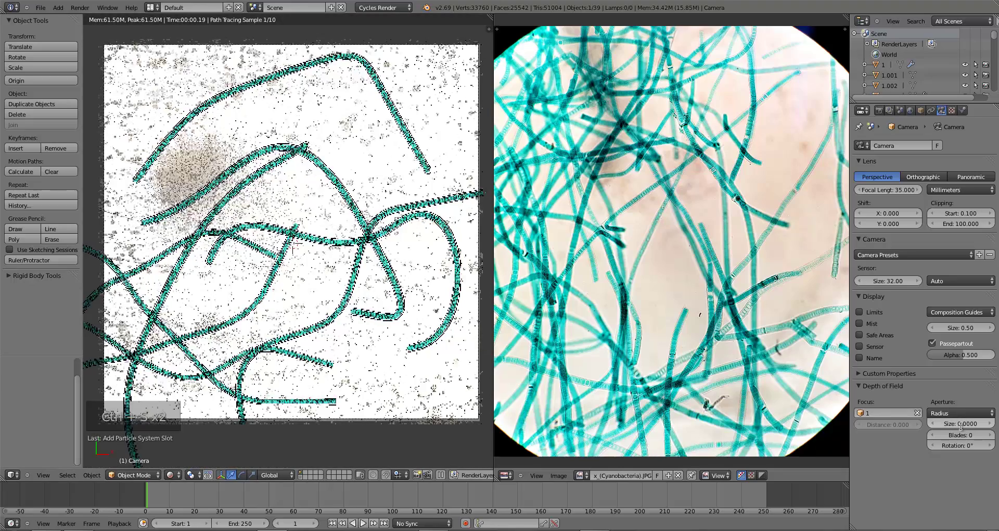
{"action": "type", "text": "0.02"}
{"action": "key", "text": "Return"}
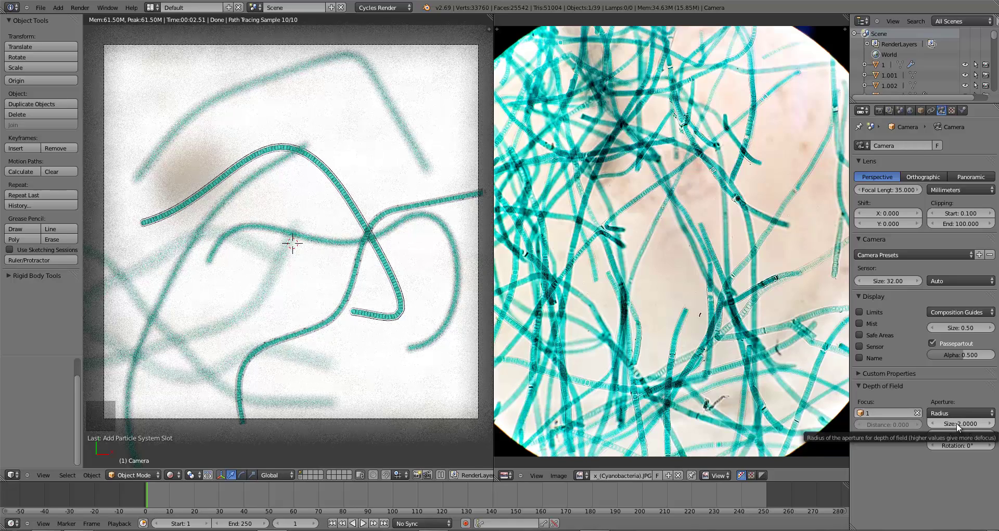
{"action": "left_click", "coordinate": [956, 422]}
{"action": "type", "text": "1"}
{"action": "key", "text": "Return"}
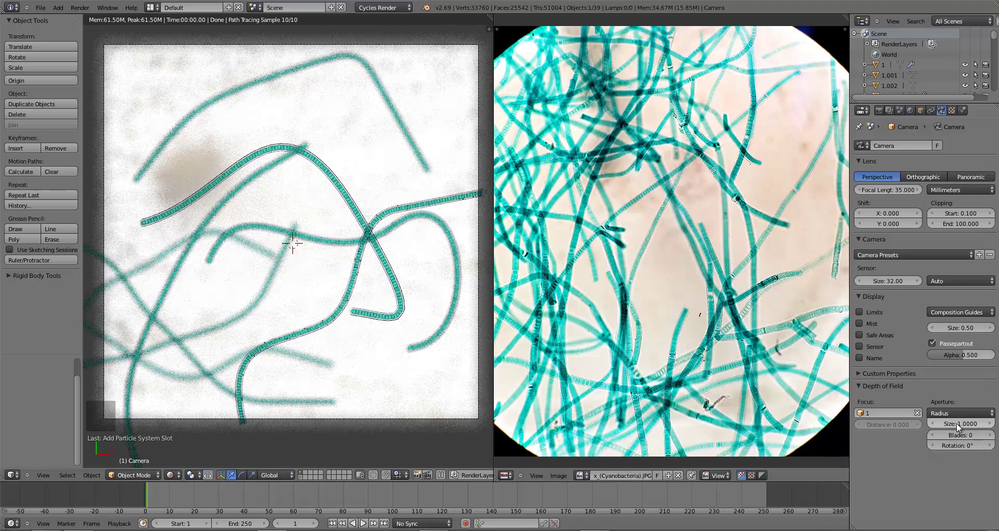
{"action": "left_click", "coordinate": [956, 423]}
{"action": "type", "text": ".75"}
{"action": "key", "text": "Return"}
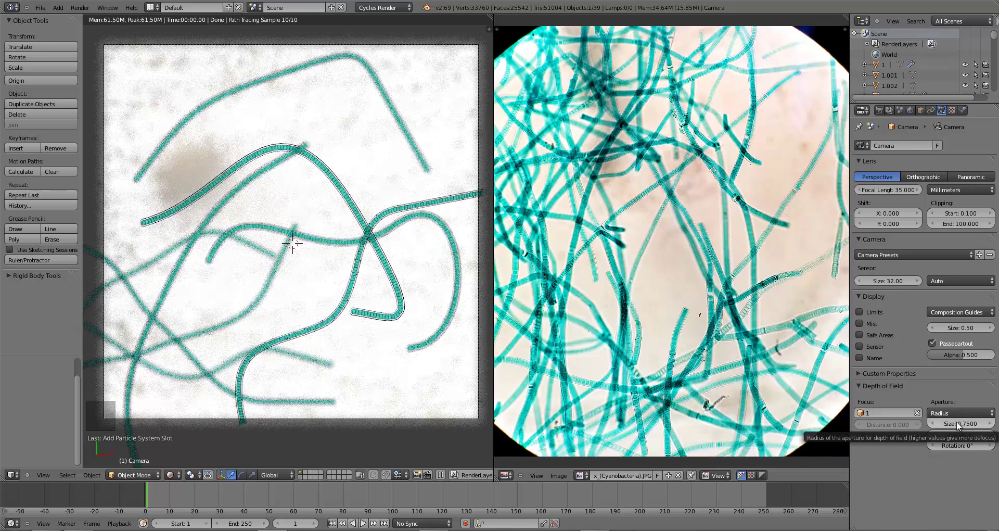
Set both the preview and render sample counts to 50.
{"action": "left_click", "coordinate": [879, 109]}
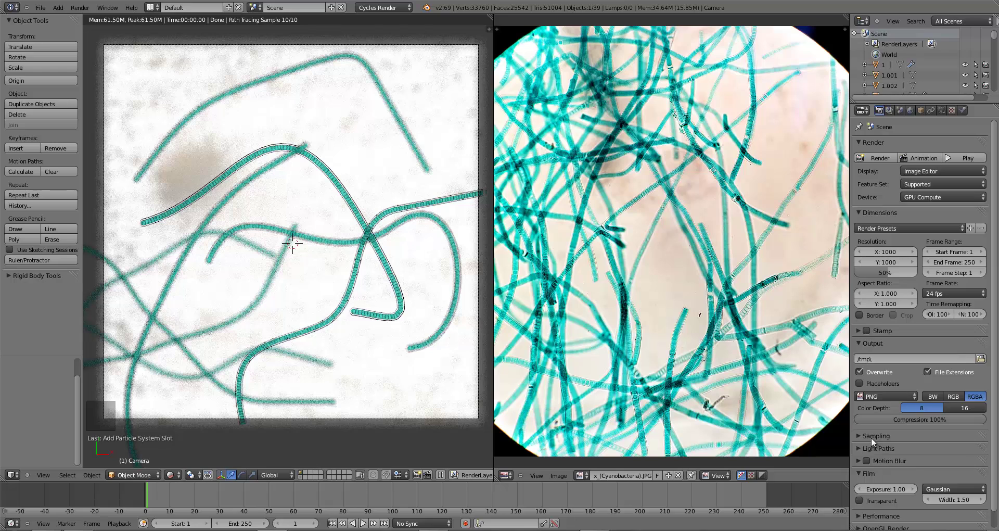
{"action": "left_click", "coordinate": [950, 497]}
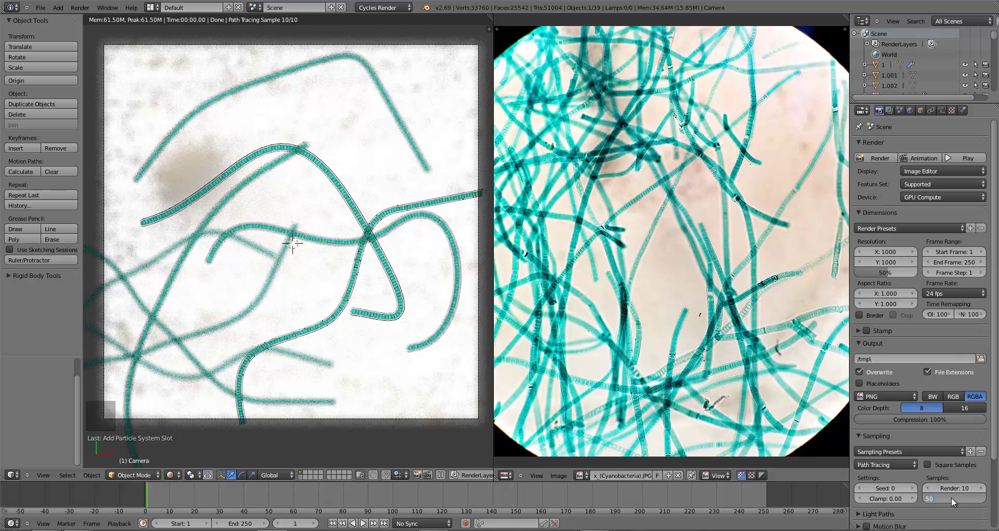
{"action": "key", "text": "Return"}
{"action": "left_click", "coordinate": [951, 488]}
{"action": "type", "text": "50"}
{"action": "key", "text": "Return"}
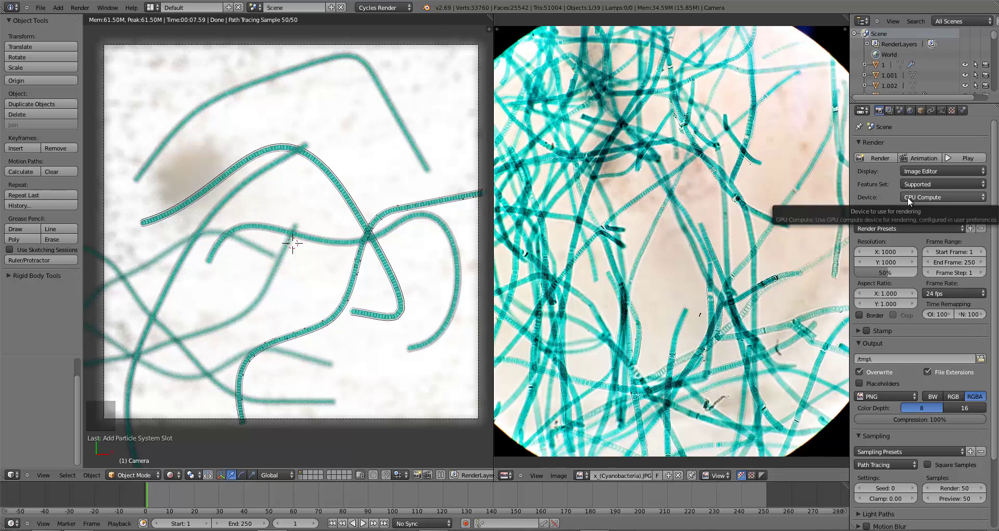
Set the camera's depth of field aperture size to 0.5.
{"action": "left_click", "coordinate": [941, 110]}
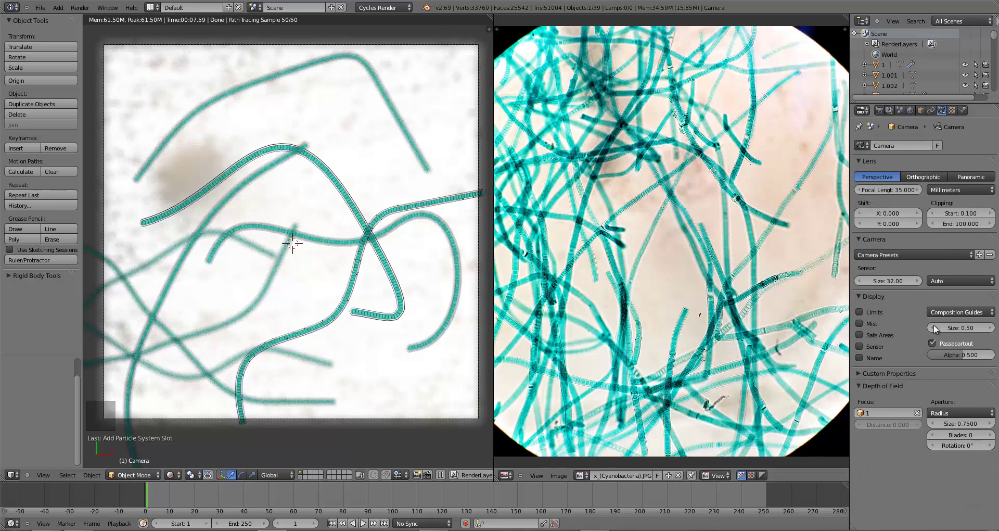
{"action": "left_click", "coordinate": [958, 422]}
{"action": "type", "text": "0.5"}
{"action": "key", "text": "Return"}
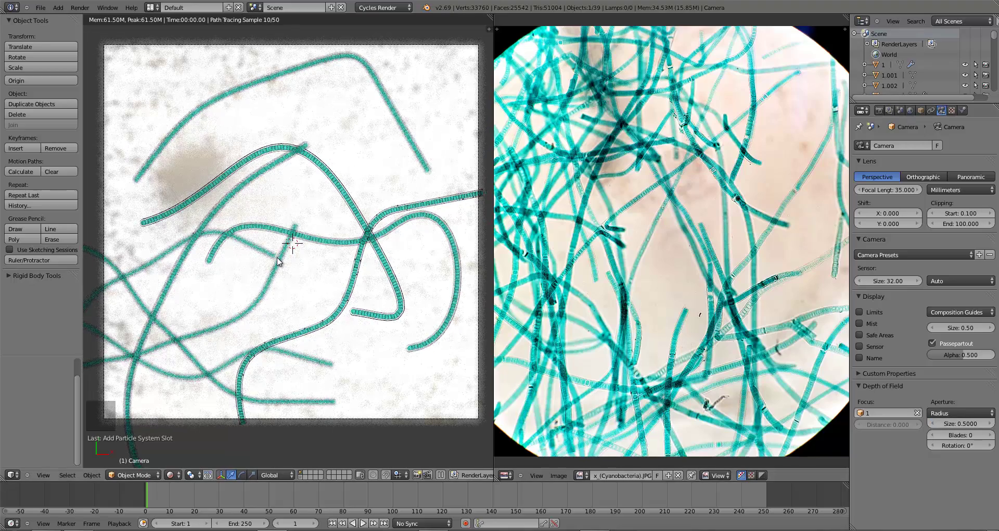
In a front wireframe view, lower the background plane Plane.001 about 1.511 units along Z.
{"action": "key", "text": "z"}
{"action": "key", "text": "z"}
{"action": "key", "text": "z"}
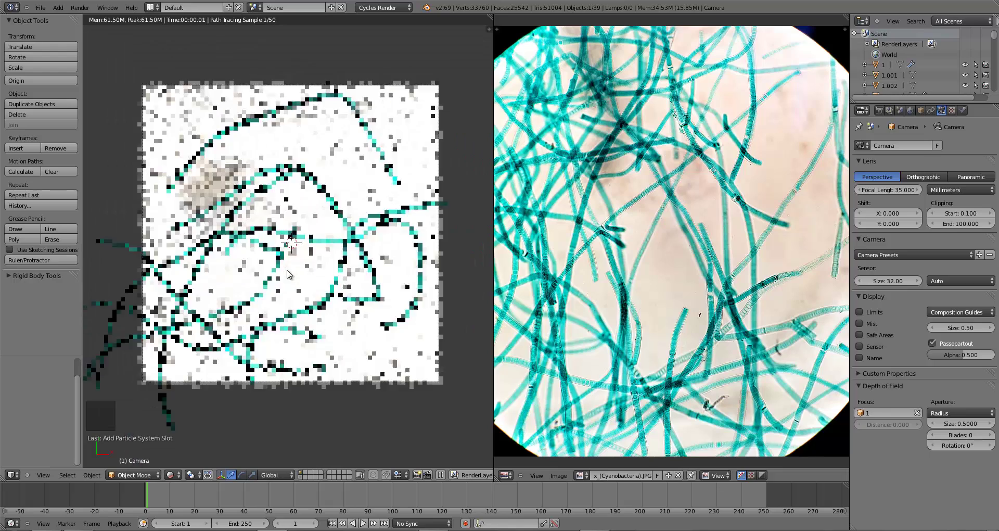
{"action": "key", "text": "KP_1"}
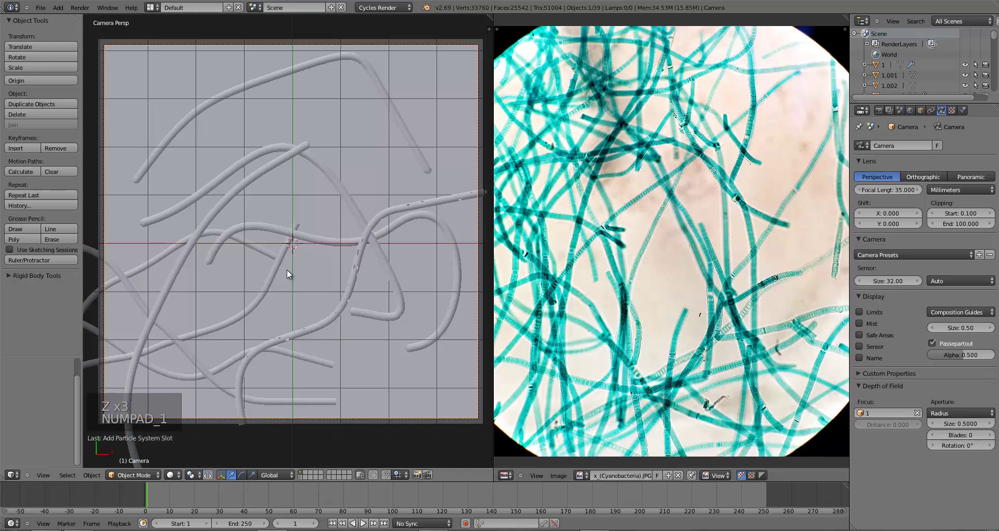
{"action": "key", "text": "KP_1"}
{"action": "key", "text": "z"}
{"action": "right_click", "coordinate": [323, 293]}
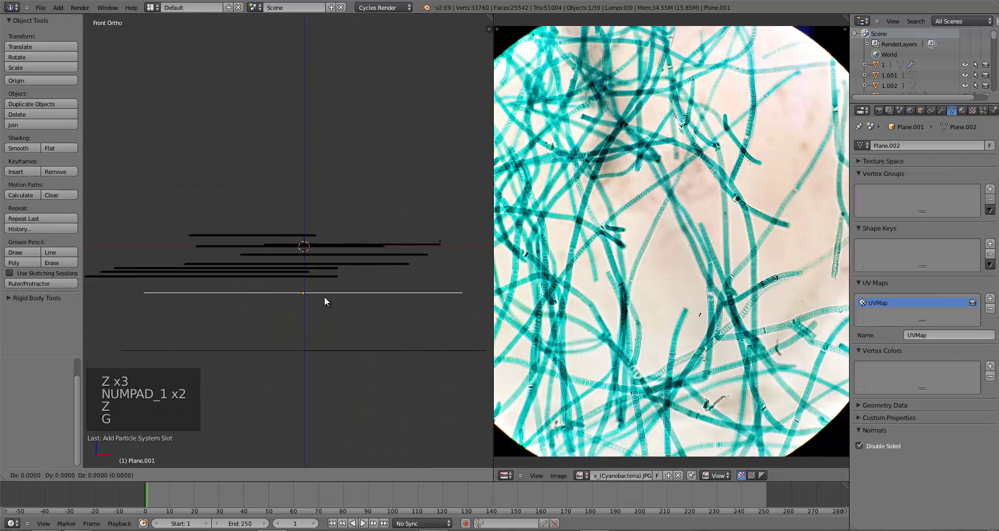
{"action": "key", "text": "g"}
{"action": "left_click", "coordinate": [323, 342]}
Scale Plane.001 up by about 1.135 to fill the camera frame and save the project.
{"action": "key", "text": "KP_0"}
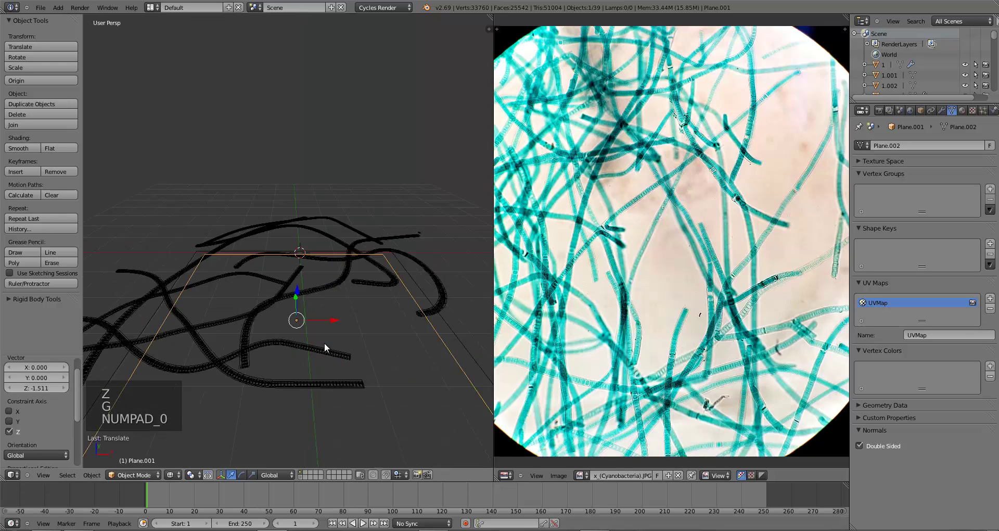
{"action": "key", "text": "s"}
{"action": "left_click", "coordinate": [414, 320]}
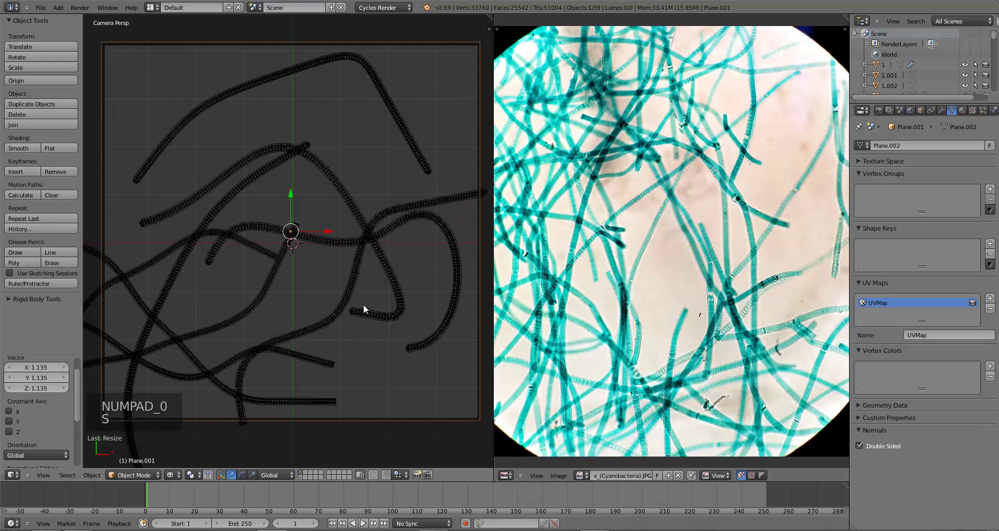
{"action": "key", "text": "ctrl+s"}
{"action": "left_click", "coordinate": [361, 307]}
Check the repositioned background's blur in the rendered preview and return to solid shading.
{"action": "left_click", "coordinate": [171, 475]}
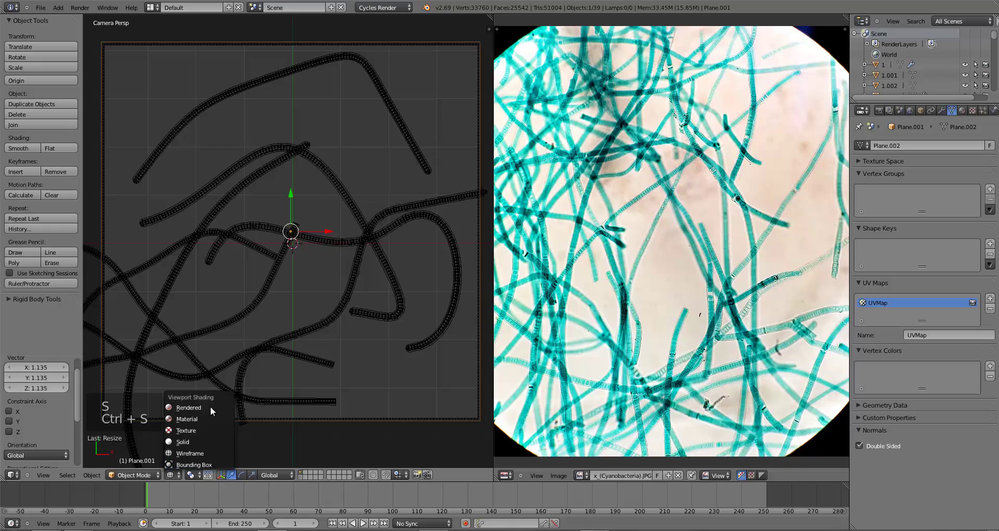
{"action": "left_click", "coordinate": [210, 407]}
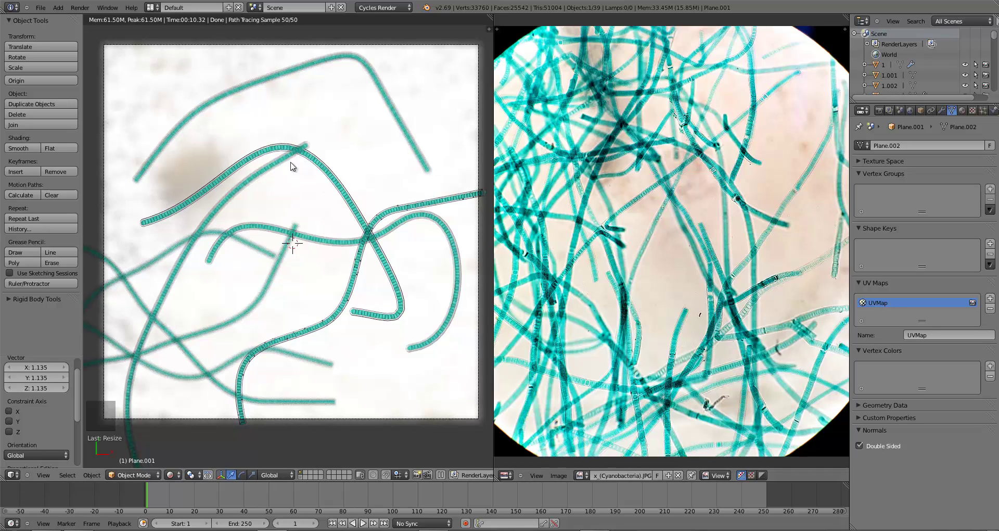
{"action": "key", "text": "z"}
{"action": "key", "text": "z"}
{"action": "key", "text": "z"}
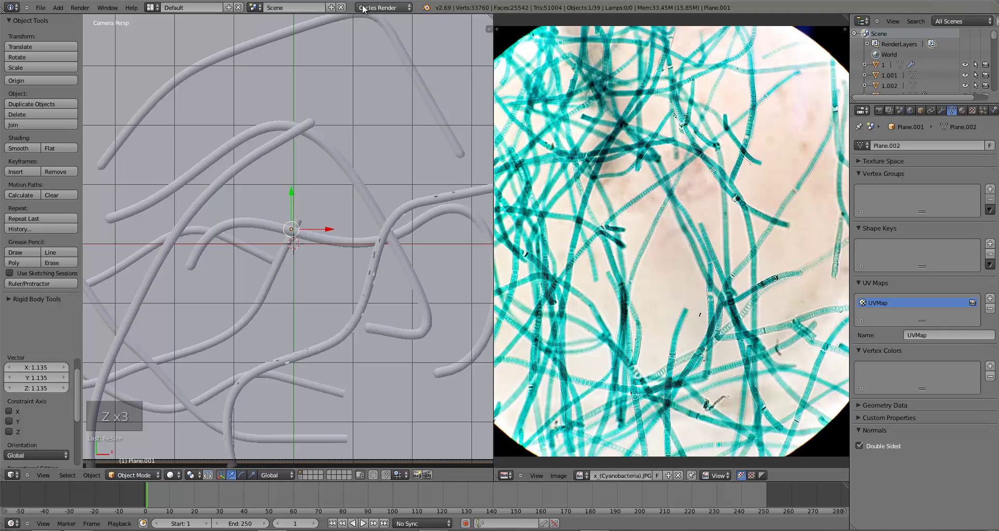
Add a particle system to filament sheath 1.001 and assign the existing Dots settings.
{"action": "right_click", "coordinate": [357, 186]}
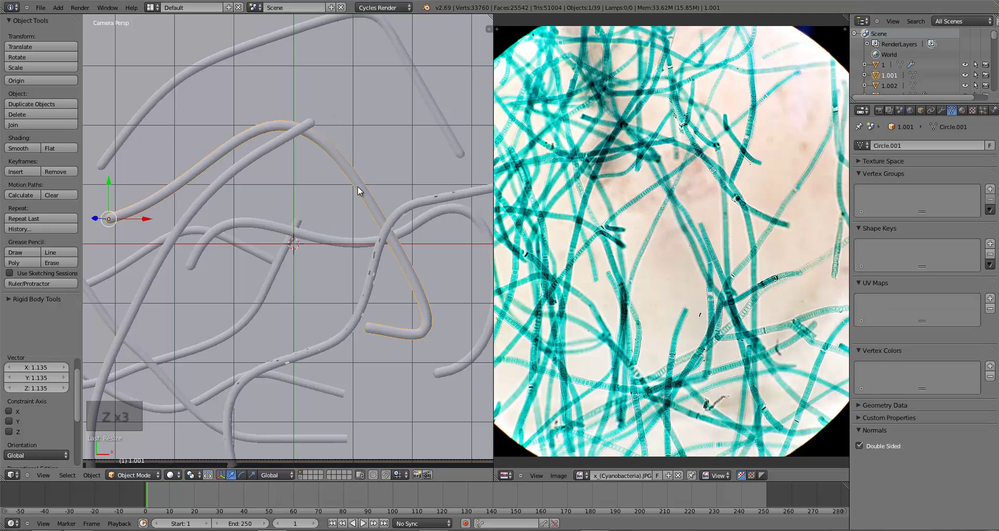
{"action": "left_click", "coordinate": [972, 111]}
{"action": "left_click", "coordinate": [982, 110]}
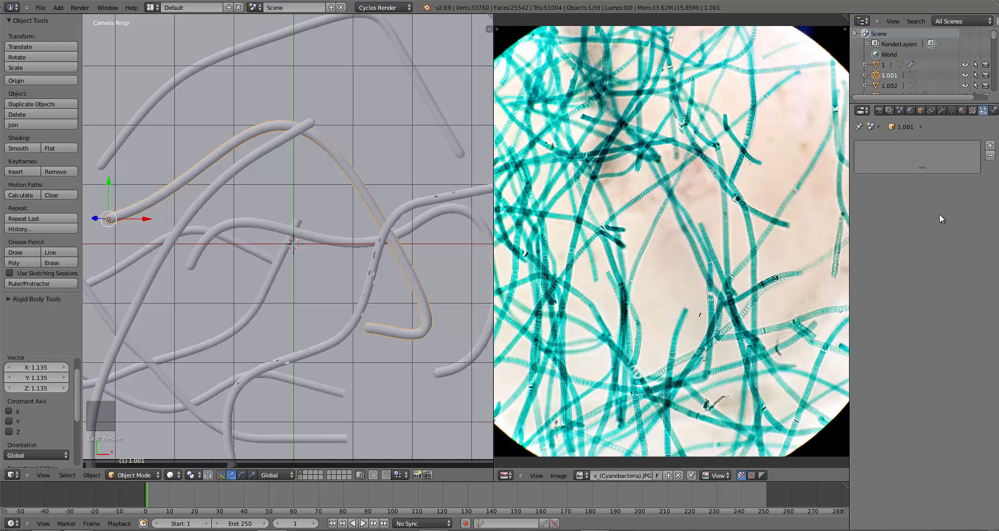
{"action": "left_click", "coordinate": [989, 145]}
{"action": "left_click", "coordinate": [910, 204]}
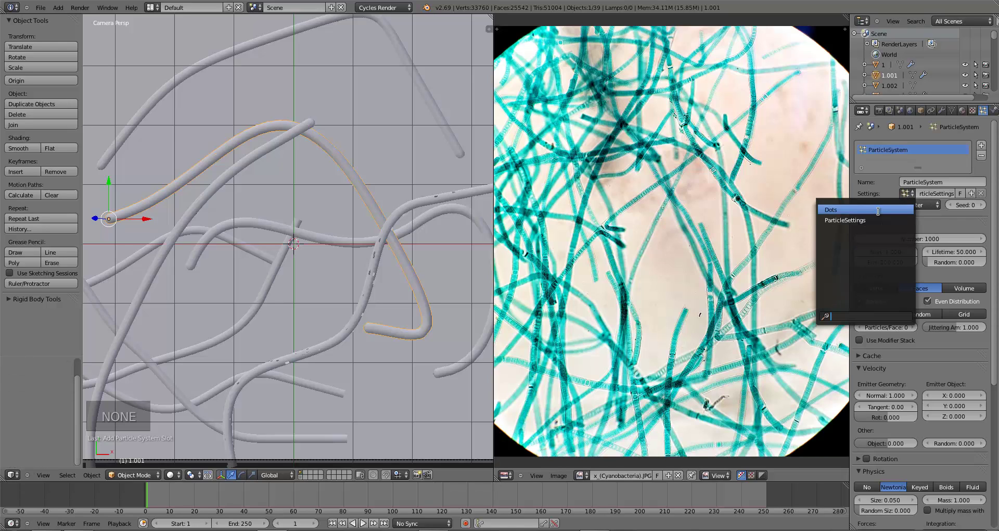
{"action": "left_click", "coordinate": [873, 215]}
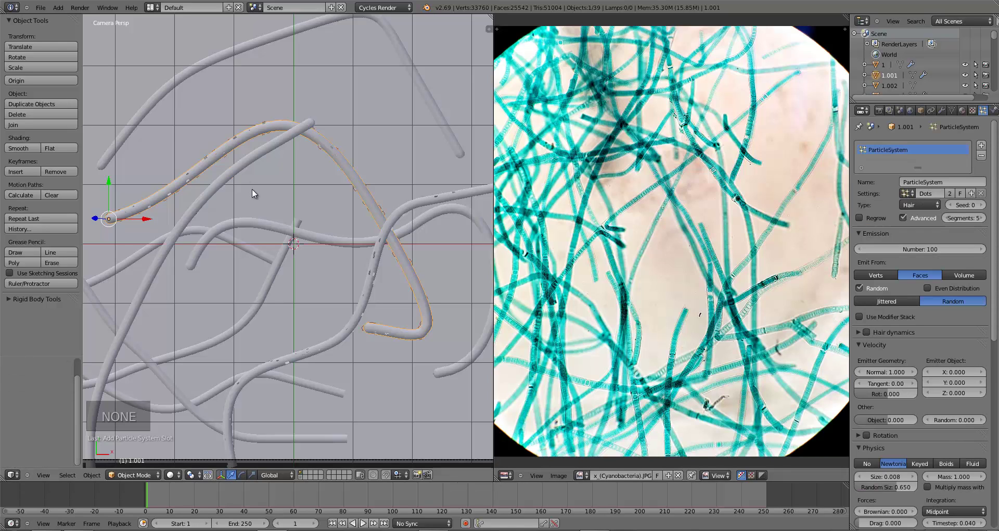
Give filament sheath 1.006 a particle system using the Dots settings, deselect everything and save the project.
{"action": "right_click", "coordinate": [229, 172]}
{"action": "left_click", "coordinate": [989, 146]}
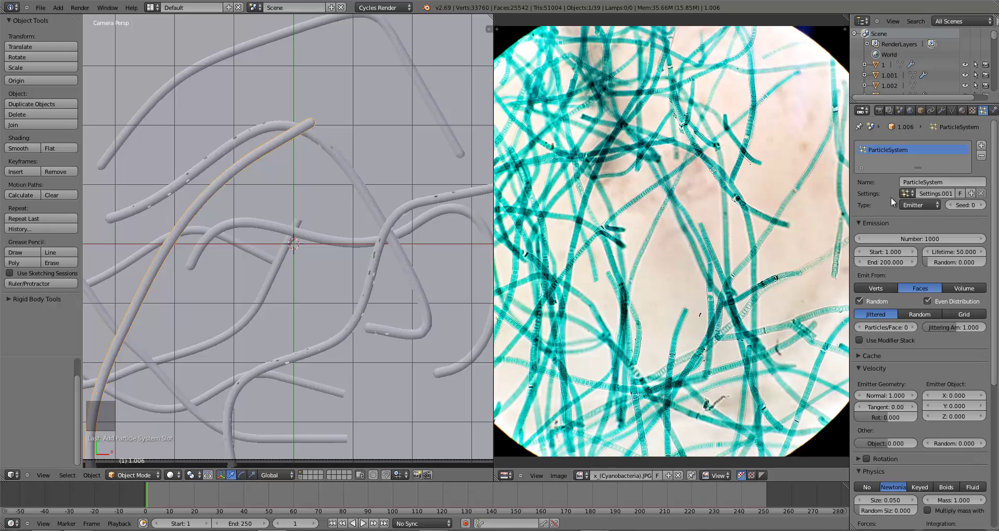
{"action": "left_click", "coordinate": [906, 193]}
{"action": "left_click", "coordinate": [879, 211]}
{"action": "key", "text": "a"}
{"action": "key", "text": "ctrl+s"}
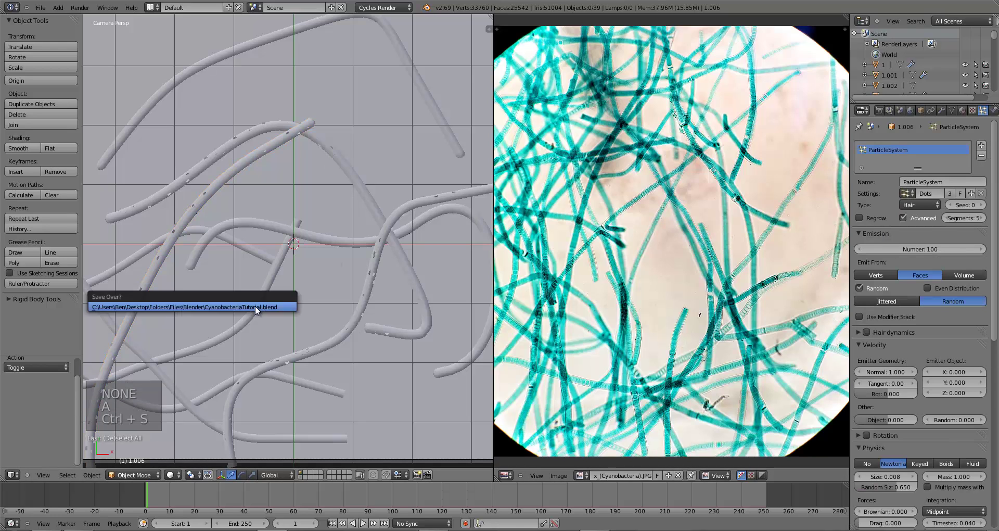
Check the dots in the rendered preview and give filament sheath 1.002 a particle system using the Dots settings.
{"action": "left_click", "coordinate": [170, 474]}
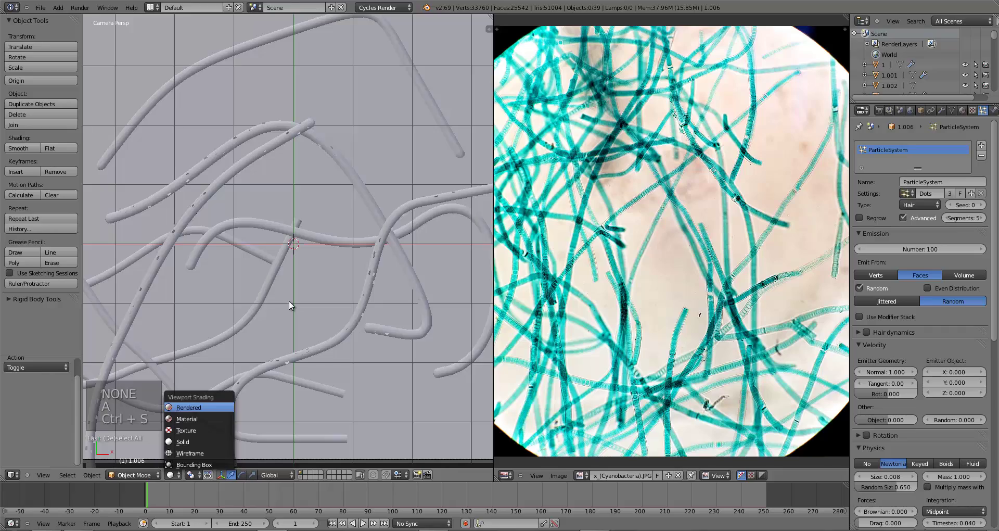
{"action": "key", "text": "Return"}
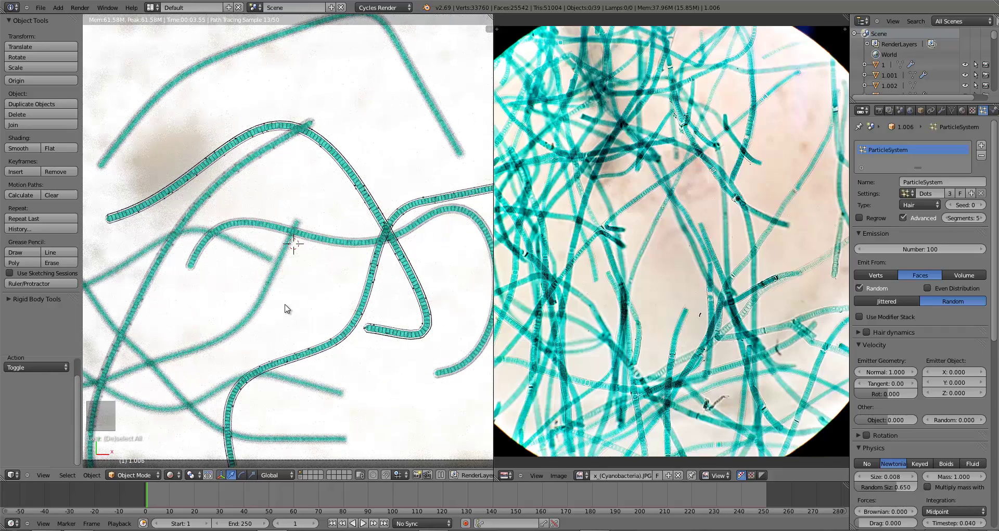
{"action": "right_click", "coordinate": [334, 244]}
{"action": "key", "text": "z"}
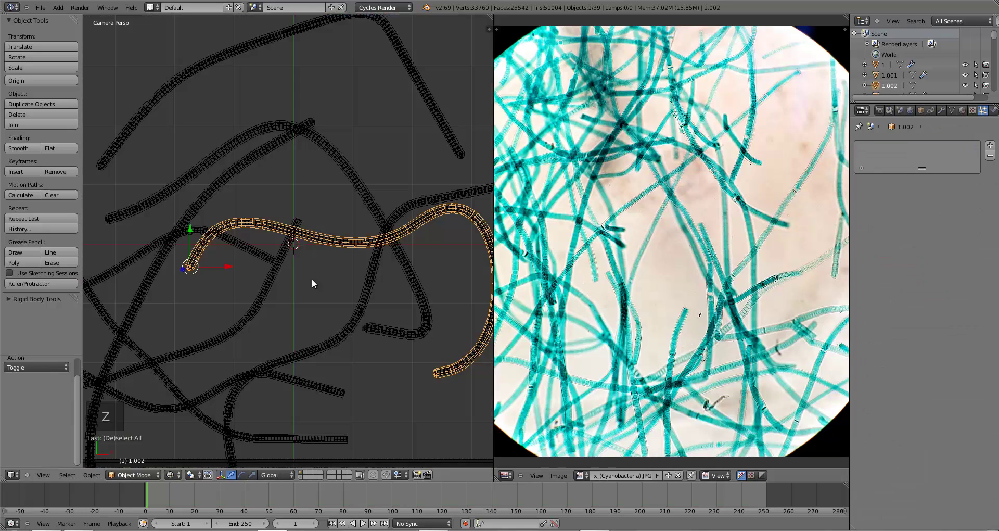
{"action": "key", "text": "z"}
{"action": "key", "text": "z"}
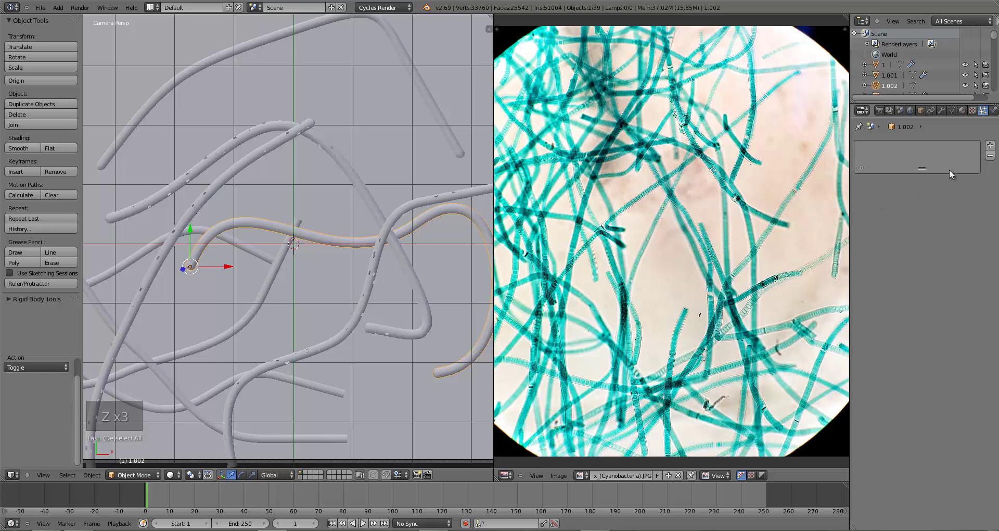
{"action": "left_click", "coordinate": [990, 145]}
{"action": "left_click", "coordinate": [906, 193]}
{"action": "left_click", "coordinate": [858, 206]}
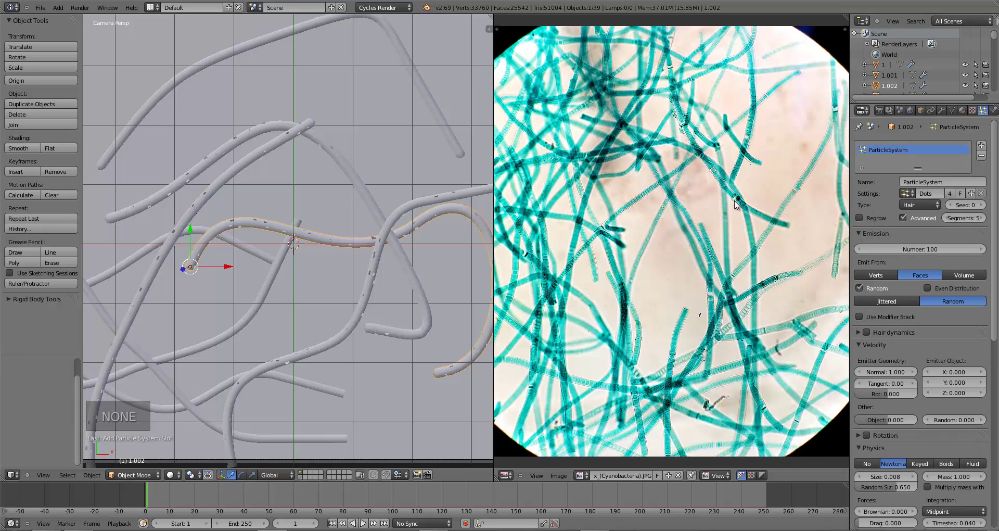
Save the project with nothing selected and check the whole camera frame in the rendered preview.
{"action": "key", "text": "z"}
{"action": "key", "text": "ctrl+s"}
{"action": "key", "text": "z"}
{"action": "key", "text": "a"}
{"action": "key", "text": "ctrl+s"}
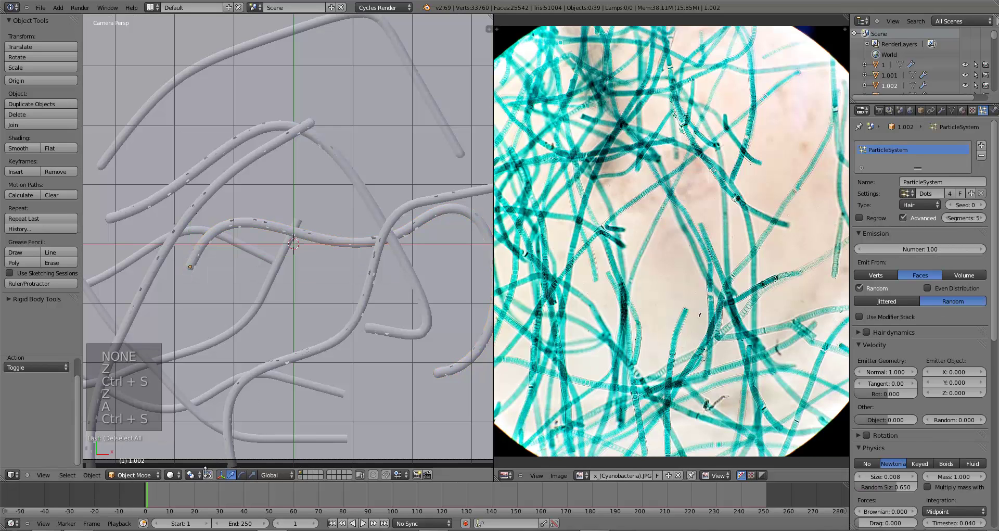
{"action": "left_click", "coordinate": [172, 474]}
{"action": "left_click", "coordinate": [201, 407]}
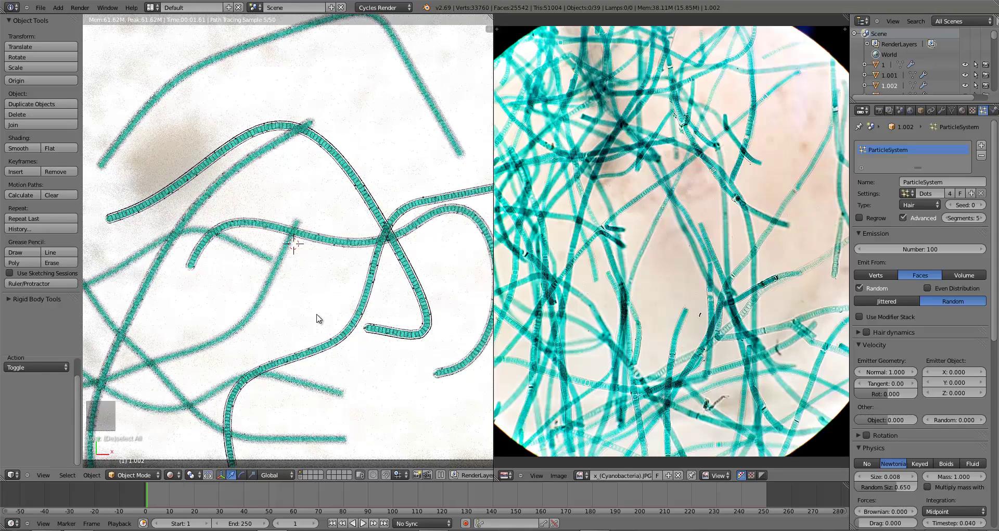
{"action": "scroll", "coordinate": [319, 318], "scroll_direction": "down", "scroll_amount": 1}
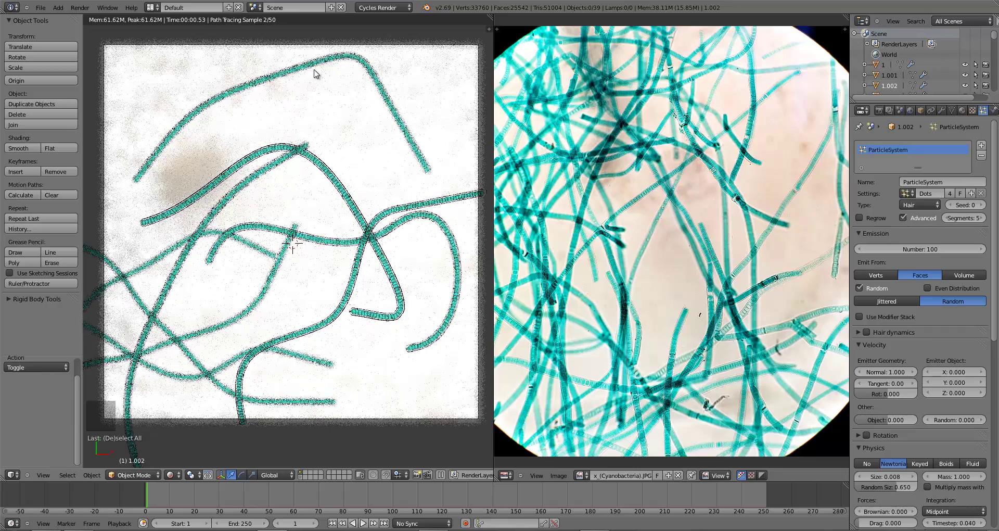
Give the uppermost filament sheath, 1.005, a particle system using the Dots settings and save the project in solid shading.
{"action": "right_click", "coordinate": [348, 134]}
{"action": "key", "text": "z"}
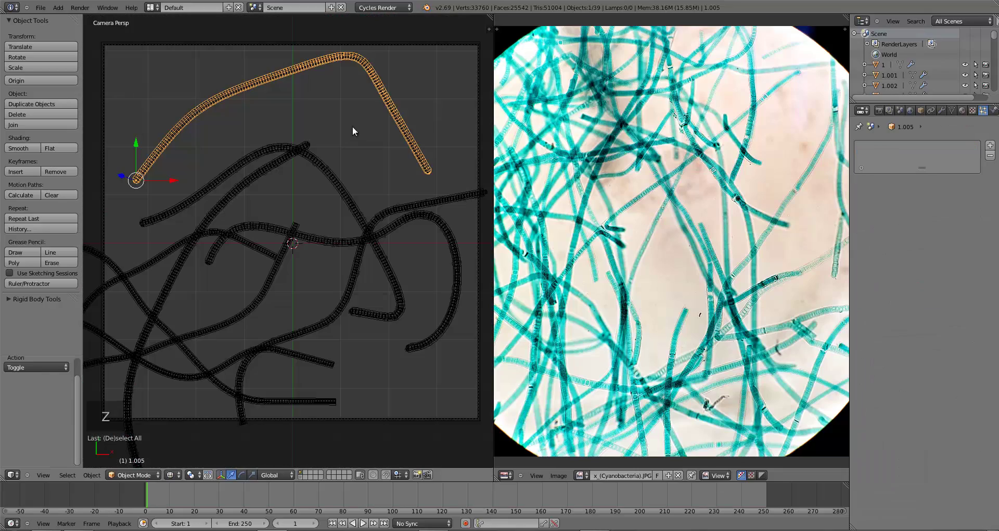
{"action": "left_click", "coordinate": [987, 145]}
{"action": "left_click", "coordinate": [906, 193]}
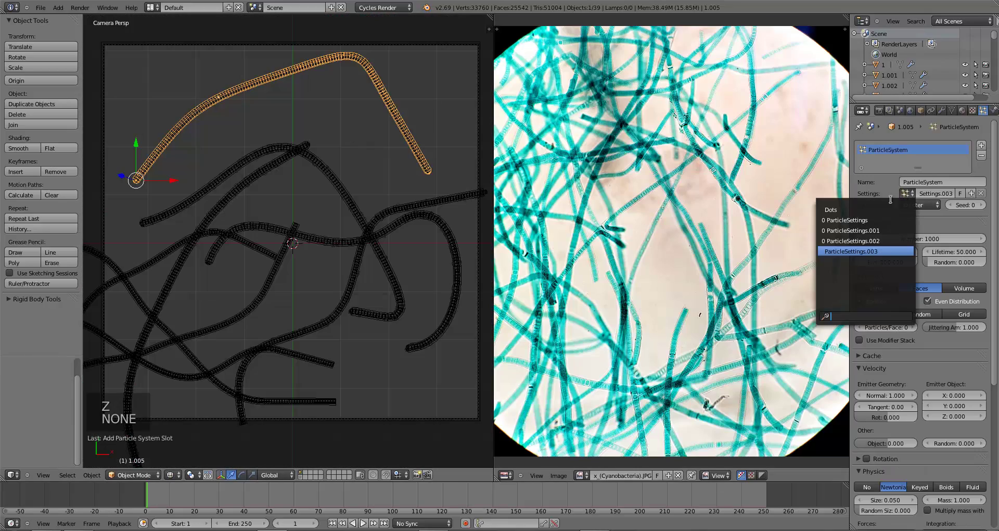
{"action": "left_click", "coordinate": [866, 204]}
{"action": "key", "text": "z"}
{"action": "key", "text": "a"}
{"action": "key", "text": "ctrl+s"}
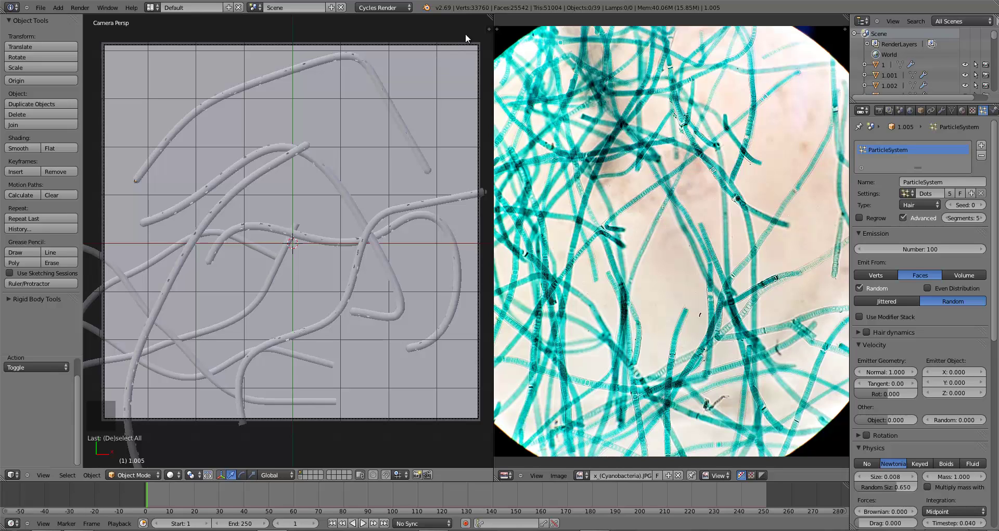
Expand the 3D view over the reference image area, fit the camera frame in it and save the project.
{"action": "left_click_drag", "start_coordinate": [489, 27], "coordinate": [578, 164]}
{"action": "scroll", "coordinate": [575, 182], "scroll_direction": "down", "scroll_amount": 6}
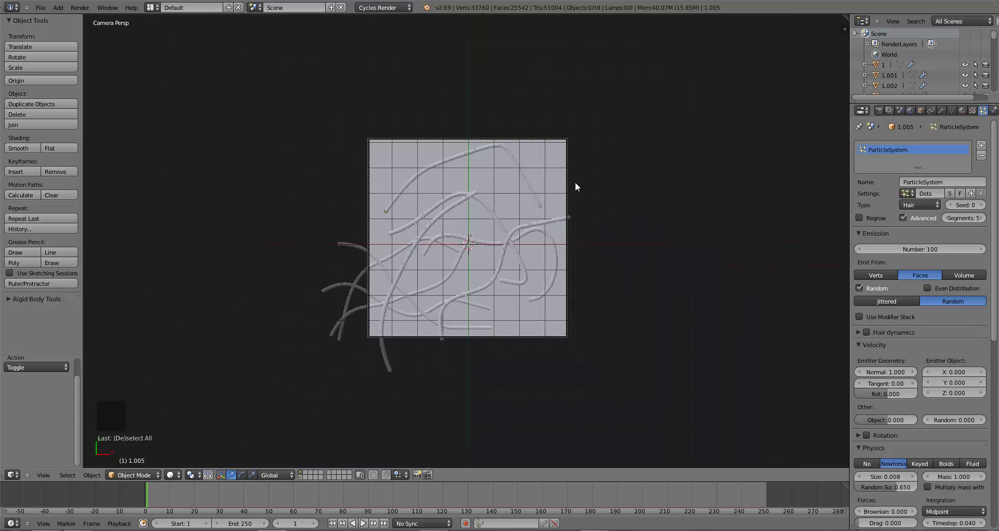
{"action": "scroll", "coordinate": [576, 182], "scroll_direction": "up", "scroll_amount": 4}
{"action": "key", "text": "ctrl+s"}
{"action": "left_click", "coordinate": [570, 188]}
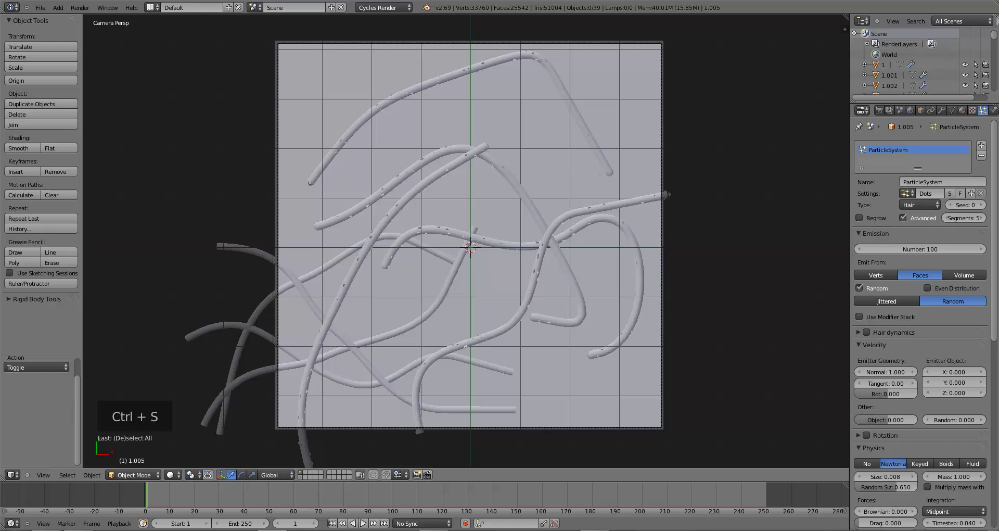
Save the project, set render samples to 100 and resolution percentage to 75%, and render the image.
{"action": "left_click", "coordinate": [879, 110]}
{"action": "key", "text": "ctrl+s"}
{"action": "left_click", "coordinate": [581, 229]}
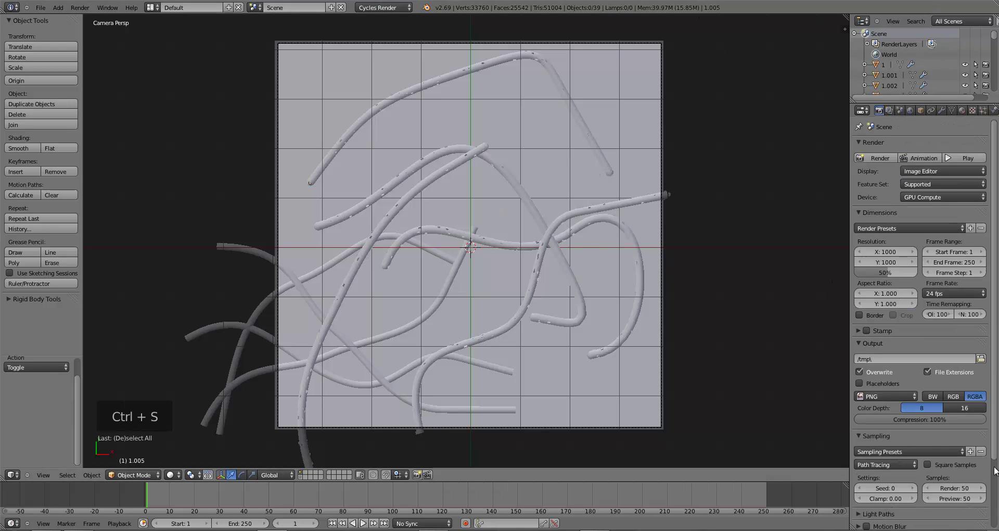
{"action": "scroll", "coordinate": [961, 482], "scroll_direction": "down", "scroll_amount": 2}
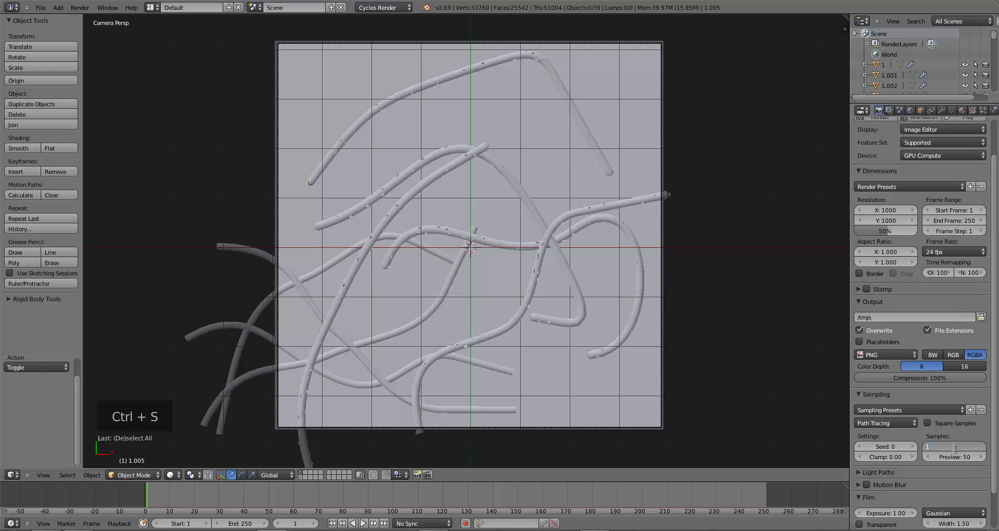
{"action": "type", "text": "00"}
{"action": "key", "text": "Return"}
{"action": "scroll", "coordinate": [920, 236], "scroll_direction": "up", "scroll_amount": 2}
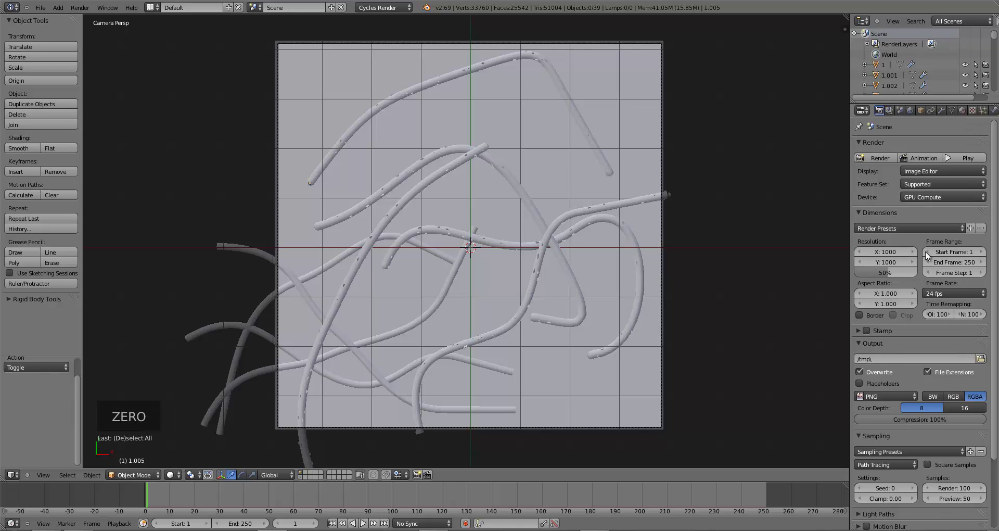
{"action": "left_click_drag", "start_coordinate": [882, 272], "coordinate": [898, 273]}
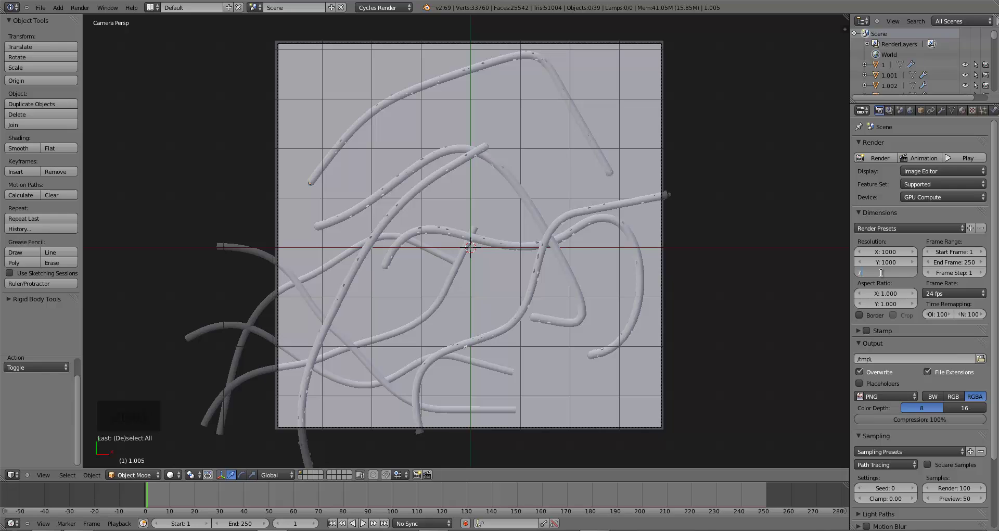
{"action": "left_click", "coordinate": [890, 158]}
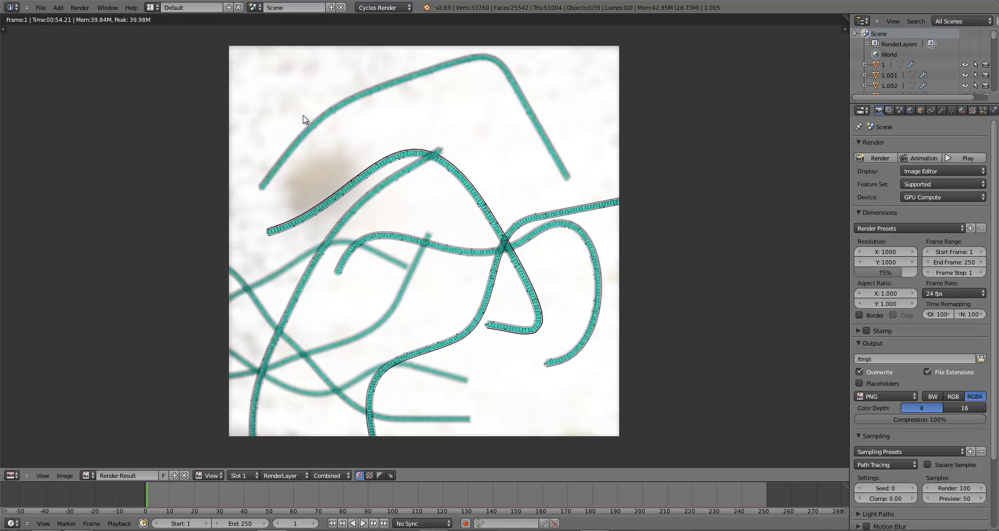
Switch to the Compositing screen layout and enable compositing nodes with the backdrop.
{"action": "left_click", "coordinate": [146, 7]}
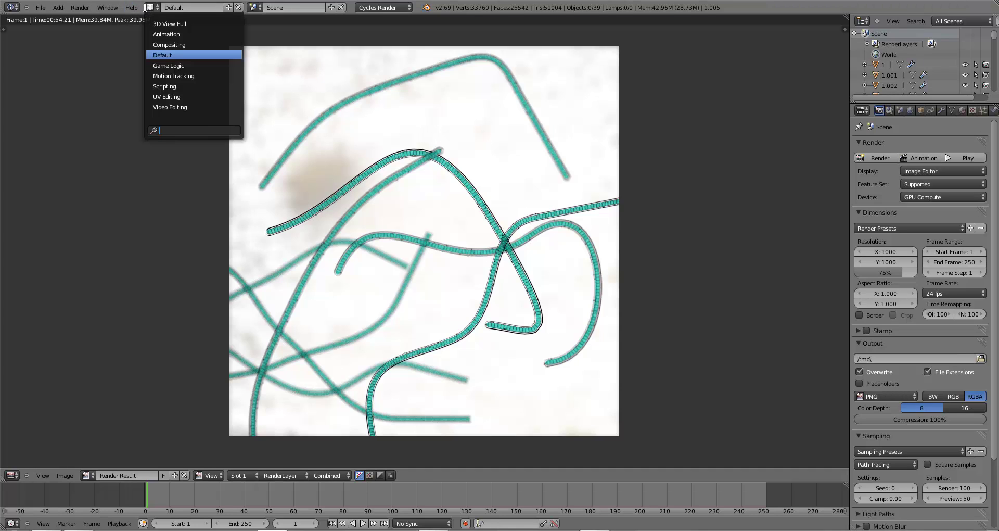
{"action": "left_click", "coordinate": [172, 45]}
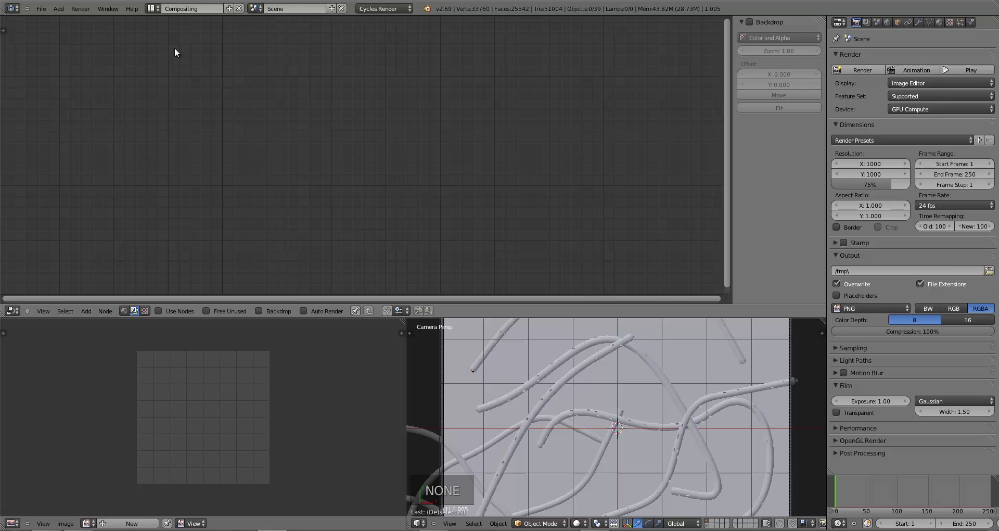
{"action": "left_click", "coordinate": [157, 311]}
{"action": "left_click", "coordinate": [258, 311]}
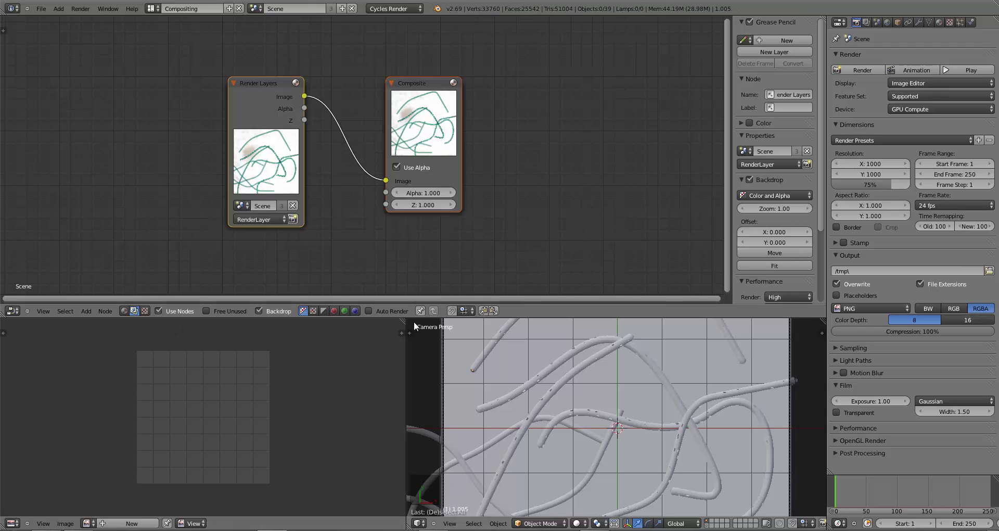
Expand the node editor over the two areas below it and spread the Render Layers and Composite nodes to opposite corners.
{"action": "left_click_drag", "start_coordinate": [399, 321], "coordinate": [472, 328]}
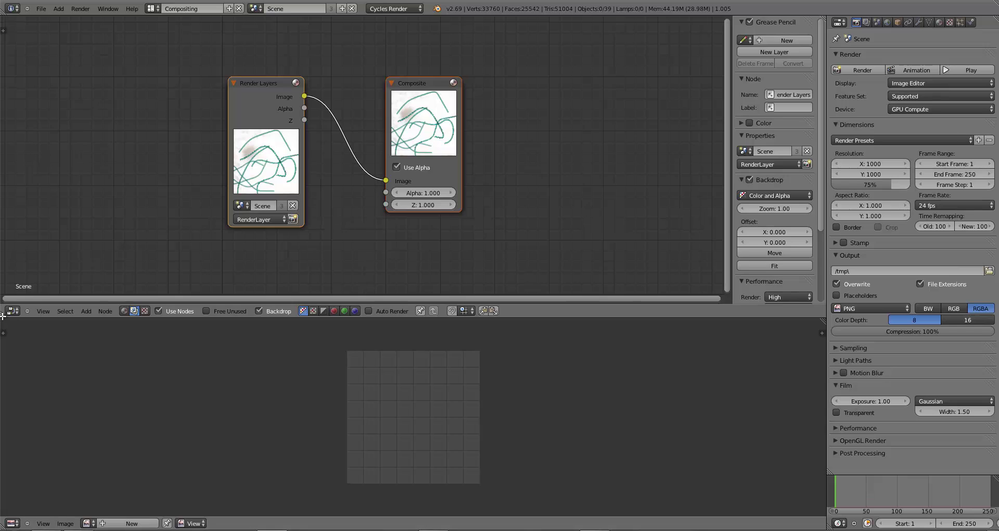
{"action": "left_click_drag", "start_coordinate": [4, 316], "coordinate": [93, 395]}
{"action": "scroll", "coordinate": [438, 339], "scroll_direction": "down", "scroll_amount": 3}
{"action": "left_click_drag", "start_coordinate": [412, 260], "coordinate": [707, 470]}
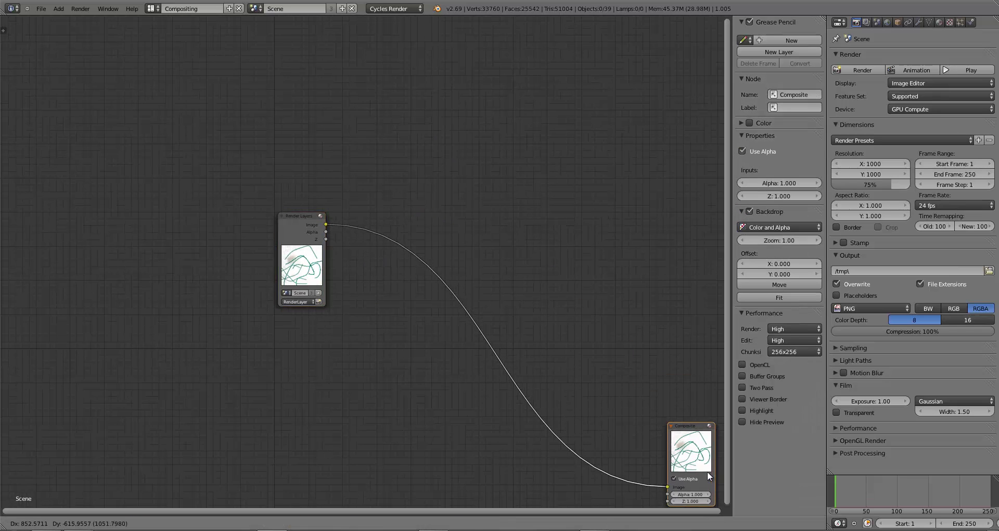
{"action": "left_click_drag", "start_coordinate": [287, 255], "coordinate": [15, 64]}
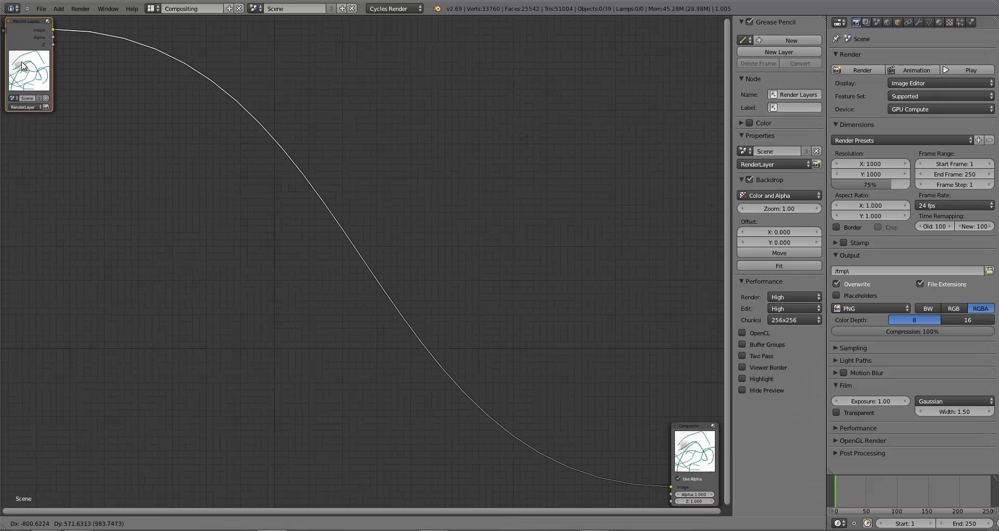
Add a Viewer node, feed it the Render Layers image and place it in the corner above the Composite node.
{"action": "key", "text": "shift+a"}
{"action": "mouse_move", "coordinate": [403, 117]}
{"action": "left_click", "coordinate": [427, 128]}
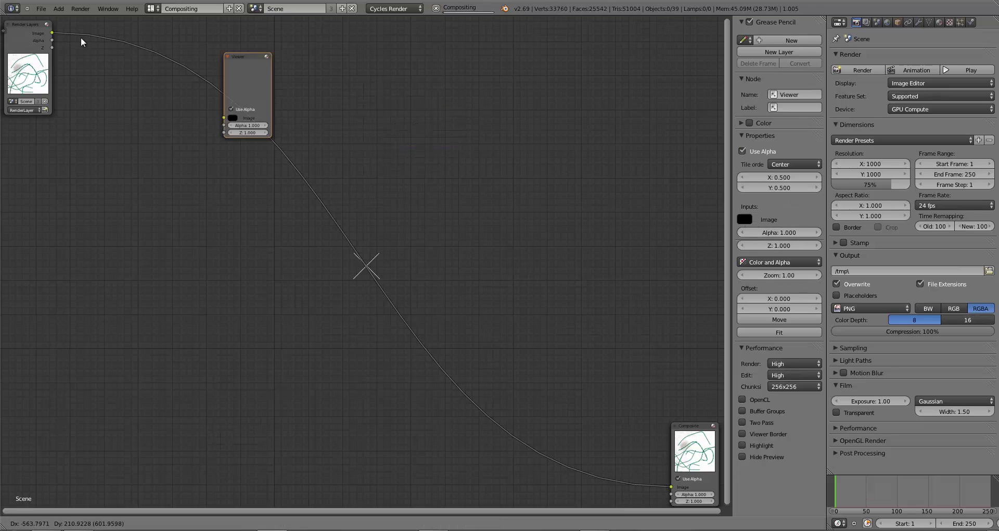
{"action": "left_click", "coordinate": [169, 83]}
{"action": "left_click_drag", "start_coordinate": [52, 33], "coordinate": [688, 55]}
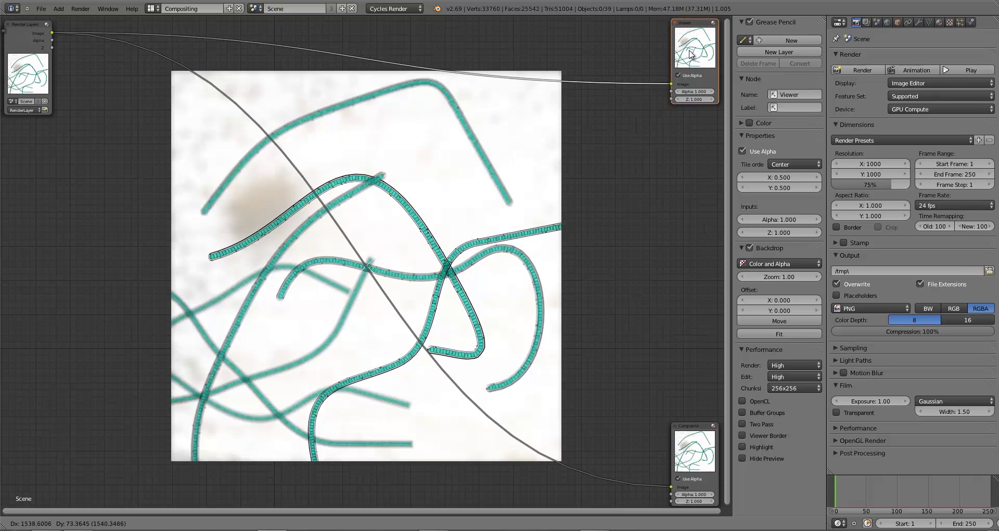
{"action": "left_click", "coordinate": [194, 156]}
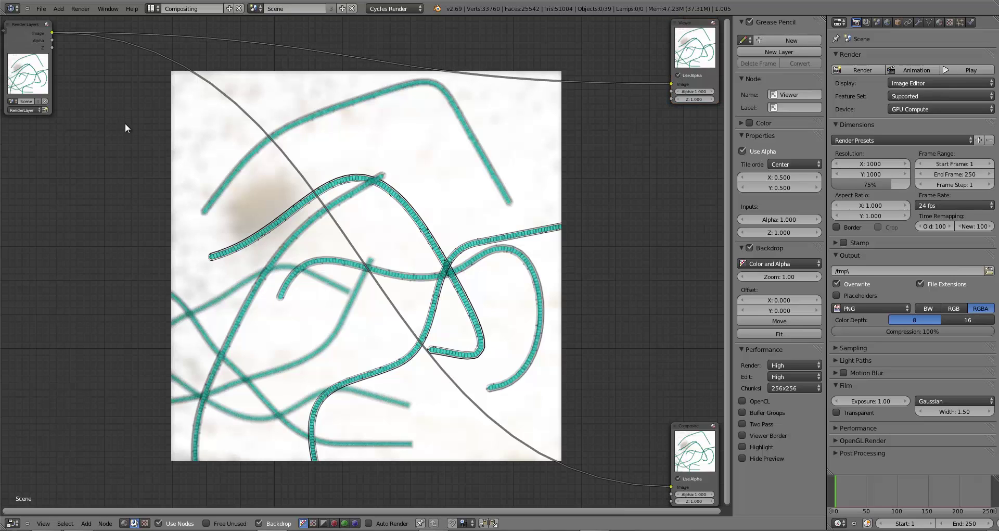
Add an RGB Curves node and wire it between the Render Layers image output and the Viewer image input.
{"action": "key", "text": "shift+a"}
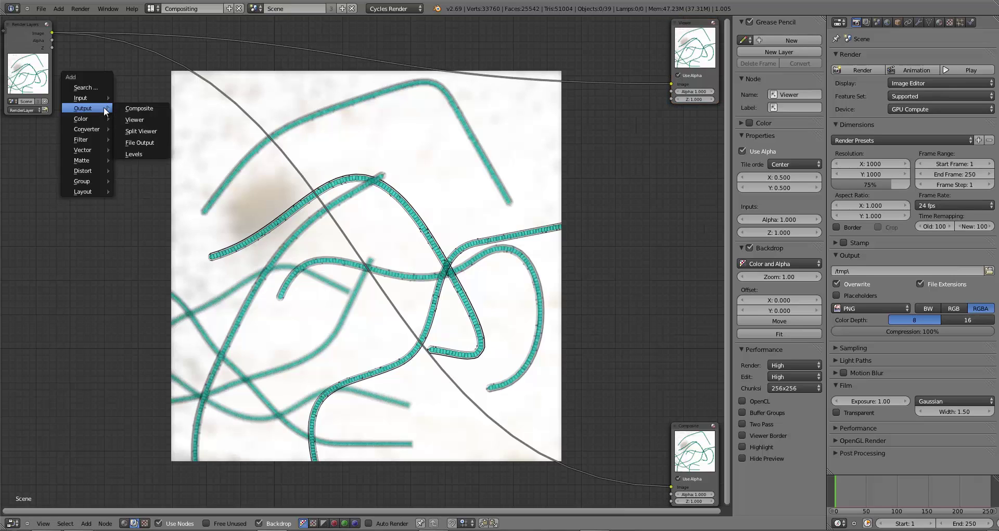
{"action": "mouse_move", "coordinate": [92, 118]}
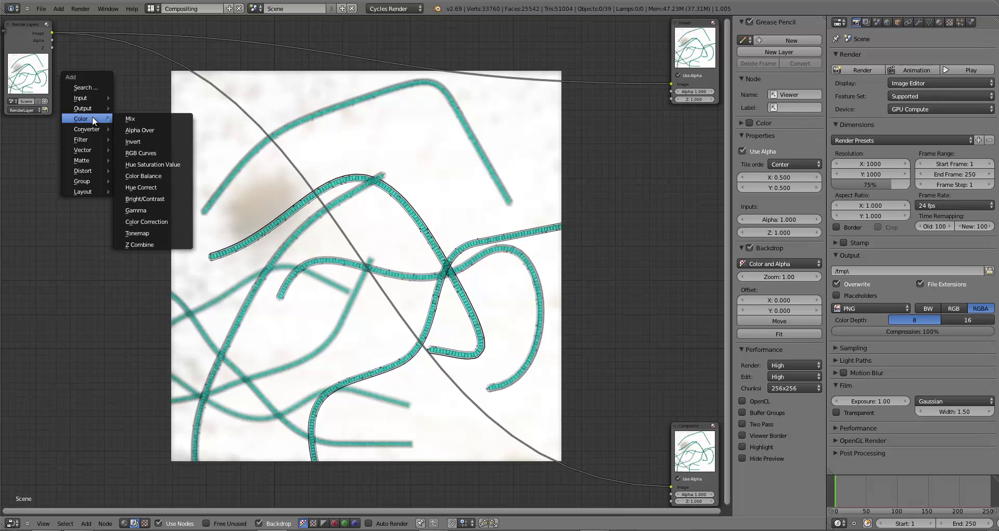
{"action": "left_click", "coordinate": [145, 151]}
{"action": "left_click", "coordinate": [55, 34]}
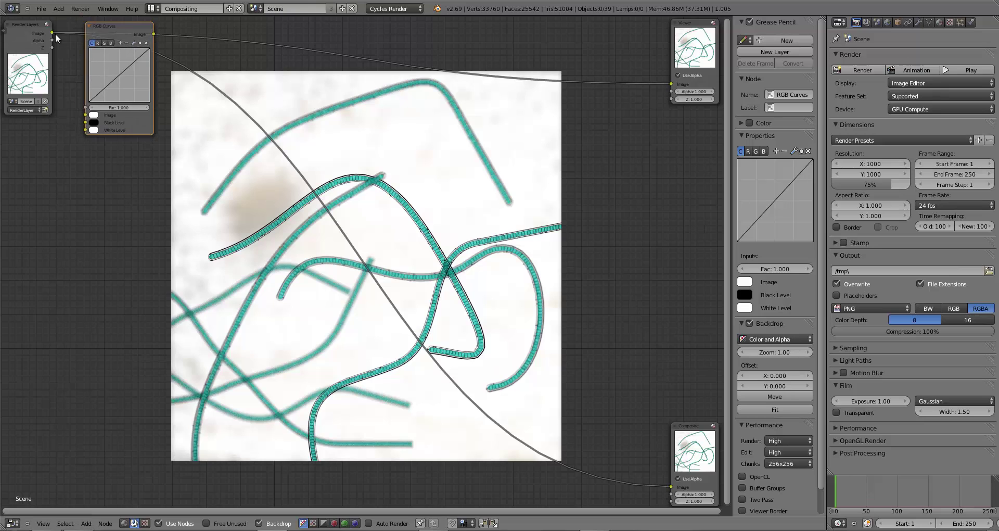
{"action": "left_click_drag", "start_coordinate": [52, 33], "coordinate": [86, 114]}
{"action": "left_click_drag", "start_coordinate": [154, 34], "coordinate": [672, 84]}
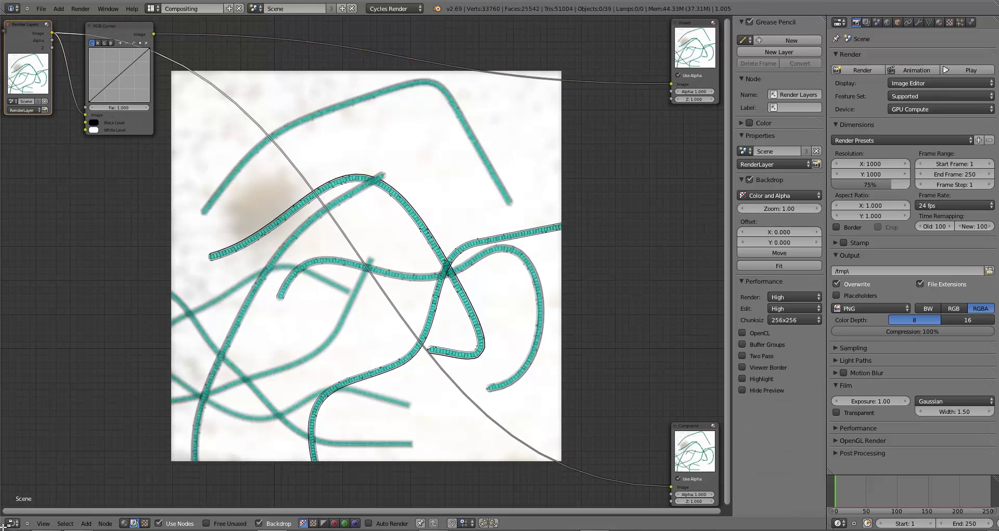
Split off an area below the node editor and show the Tolypothrix (Cyanobacteria) reference photo there in a UV/Image Editor.
{"action": "left_click_drag", "start_coordinate": [6, 525], "coordinate": [11, 420]}
{"action": "left_click_drag", "start_coordinate": [15, 370], "coordinate": [14, 345]}
{"action": "left_click", "coordinate": [11, 523]}
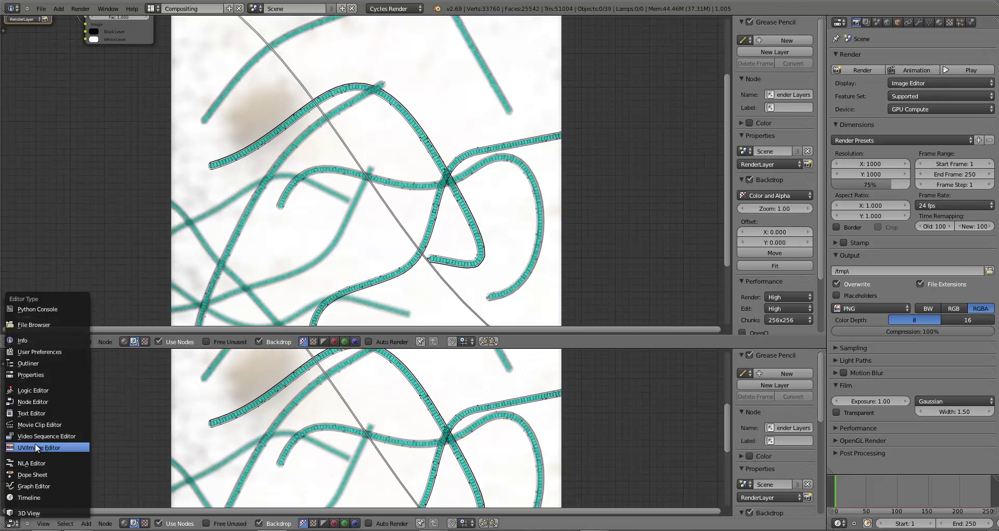
{"action": "left_click", "coordinate": [36, 442]}
{"action": "left_click", "coordinate": [87, 523]}
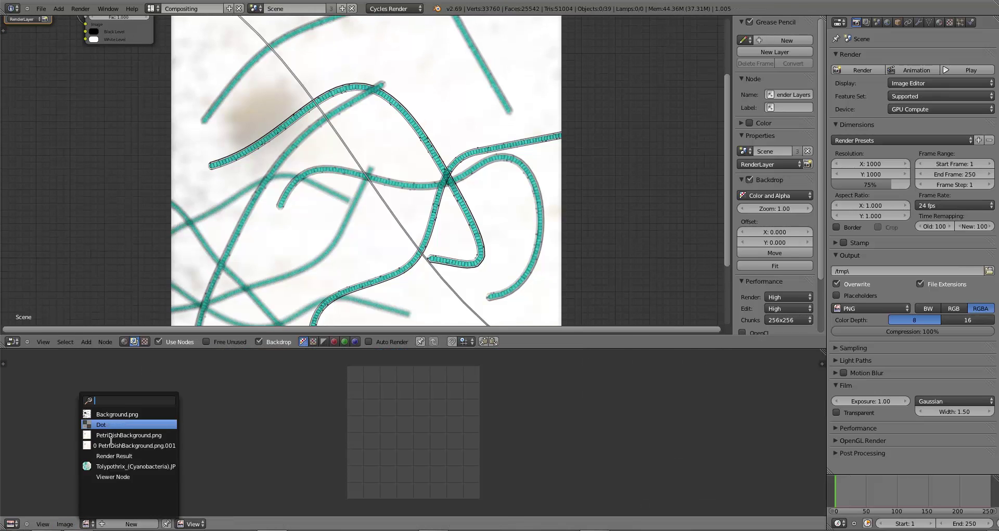
{"action": "left_click", "coordinate": [117, 465]}
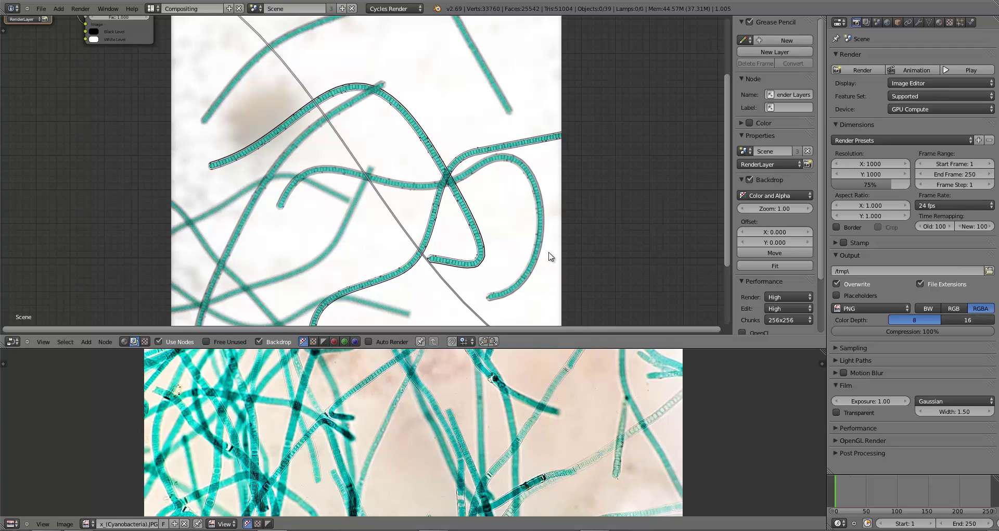
Rearrange the Composite, Viewer, Render Layers and RGB Curves nodes around the edges of the backdrop image.
{"action": "scroll", "coordinate": [424, 160], "scroll_direction": "down", "scroll_amount": 2}
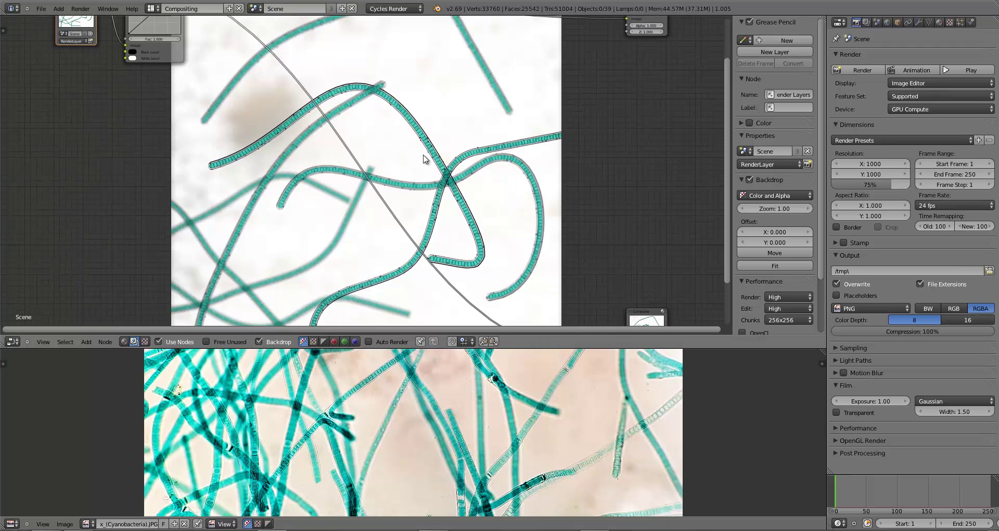
{"action": "scroll", "coordinate": [423, 159], "scroll_direction": "up", "scroll_amount": 3}
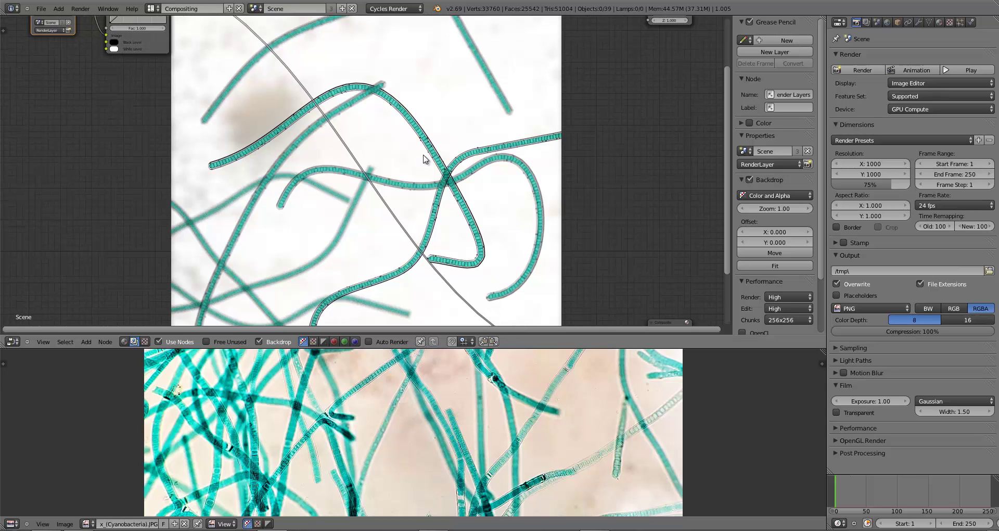
{"action": "scroll", "coordinate": [497, 211], "scroll_direction": "down", "scroll_amount": 1}
{"action": "scroll", "coordinate": [590, 254], "scroll_direction": "down", "scroll_amount": 1}
{"action": "scroll", "coordinate": [572, 254], "scroll_direction": "up", "scroll_amount": 1}
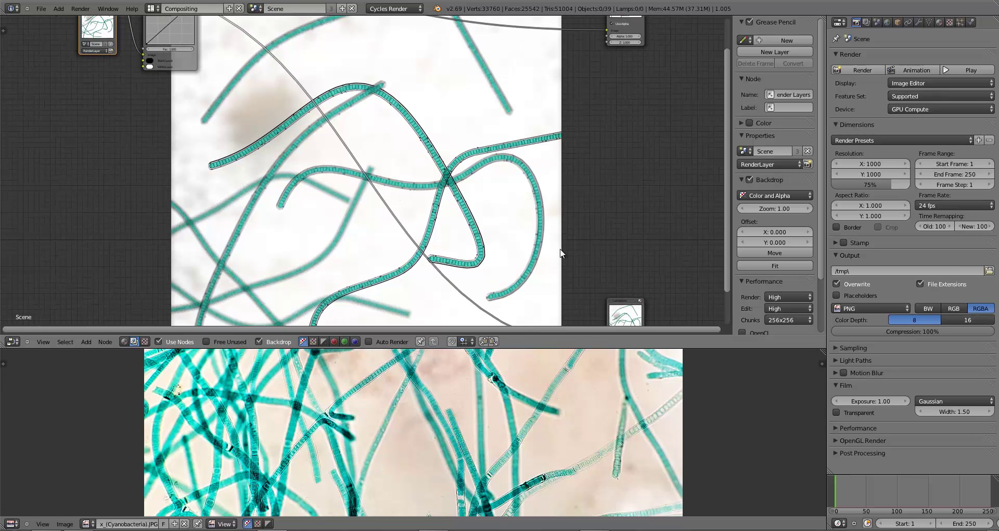
{"action": "left_click", "coordinate": [629, 313]}
{"action": "left_click_drag", "start_coordinate": [627, 309], "coordinate": [704, 269]}
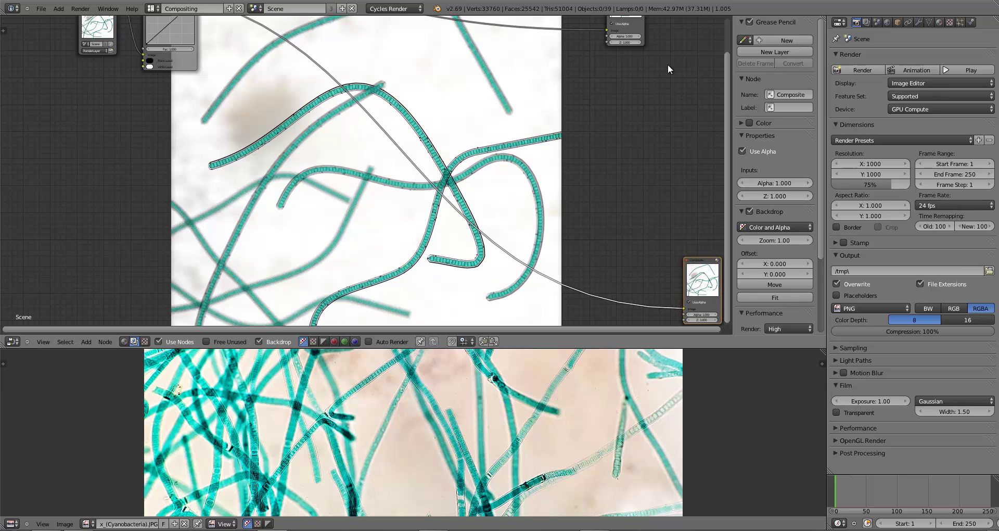
{"action": "left_click_drag", "start_coordinate": [636, 25], "coordinate": [711, 64]}
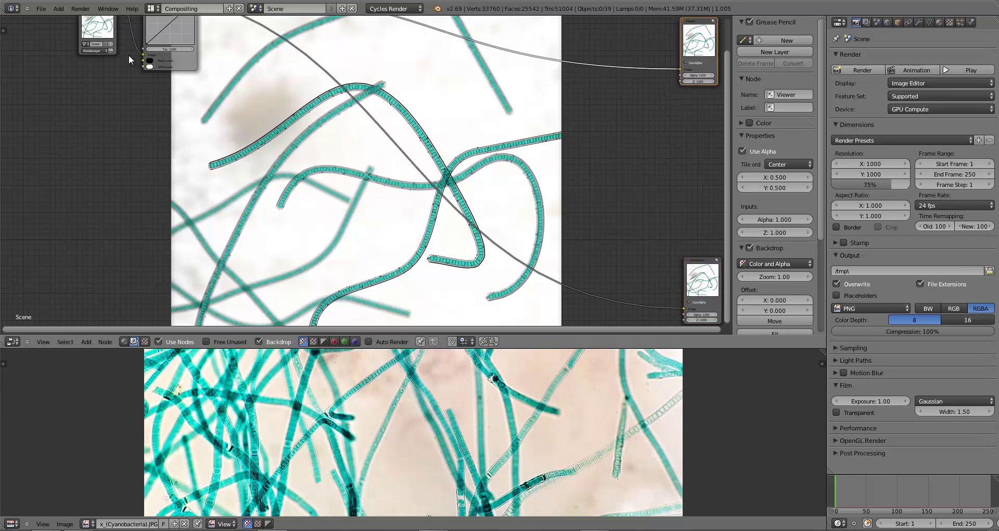
{"action": "left_click", "coordinate": [99, 47]}
{"action": "left_click_drag", "start_coordinate": [40, 54], "coordinate": [24, 86]}
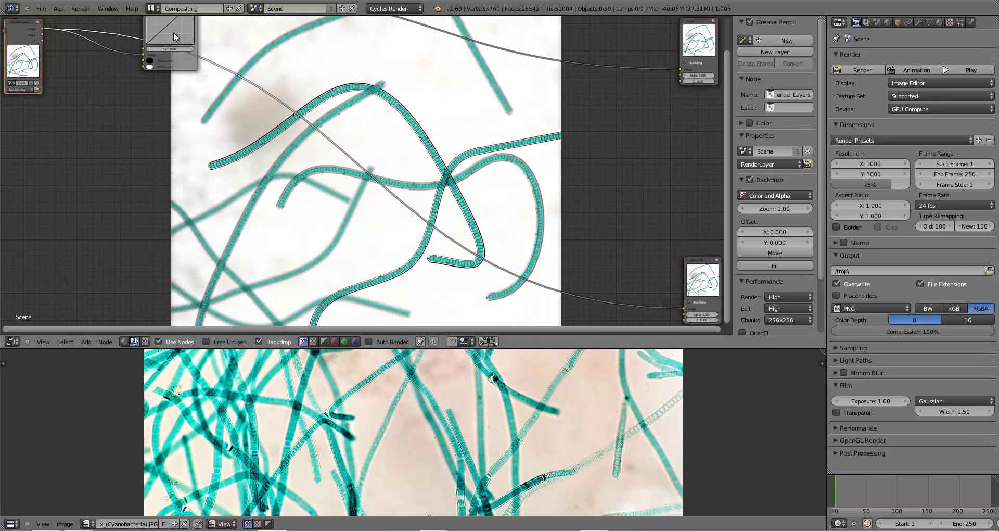
{"action": "left_click_drag", "start_coordinate": [167, 69], "coordinate": [97, 124]}
{"action": "left_click", "coordinate": [224, 114]}
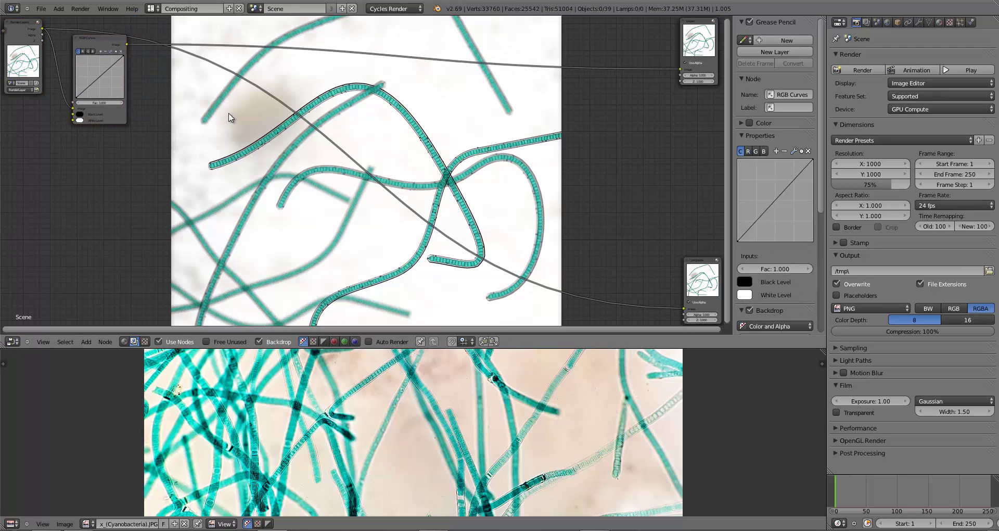
Shape the RGB Curves into a contrast S-curve through about (0.24, 0.20) and (0.67, 0.86), and move the node nearer Render Layers.
{"action": "left_click_drag", "start_coordinate": [110, 64], "coordinate": [109, 60]}
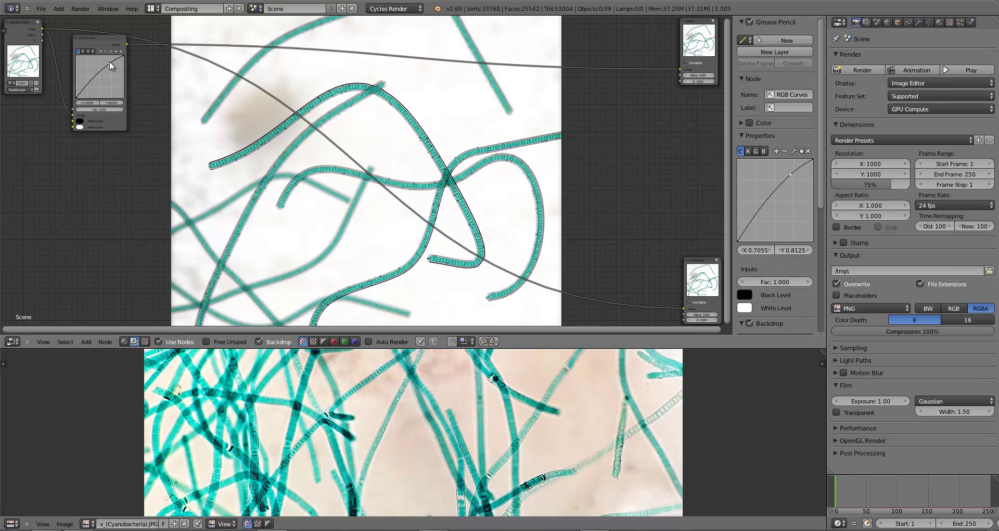
{"action": "left_click_drag", "start_coordinate": [87, 91], "coordinate": [89, 93]}
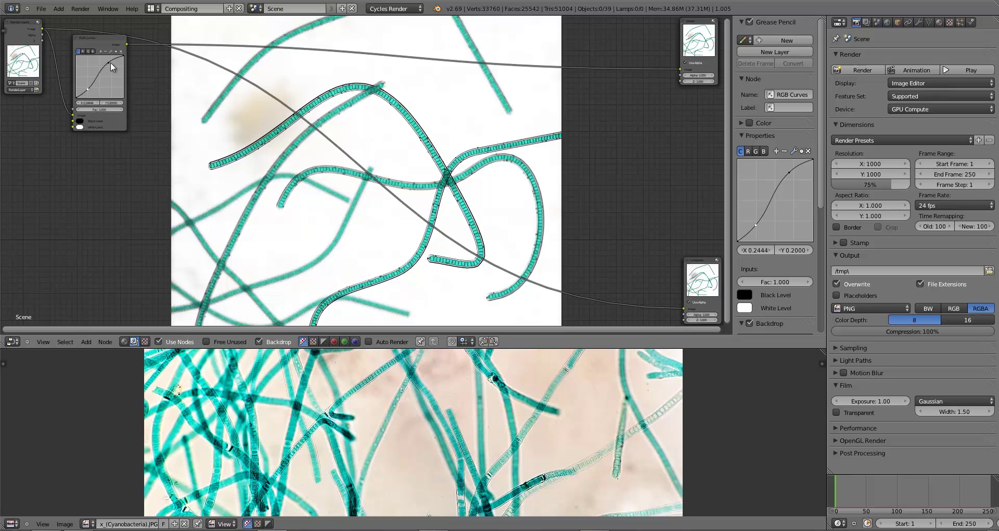
{"action": "left_click_drag", "start_coordinate": [109, 63], "coordinate": [108, 62]}
{"action": "left_click_drag", "start_coordinate": [96, 43], "coordinate": [84, 51]}
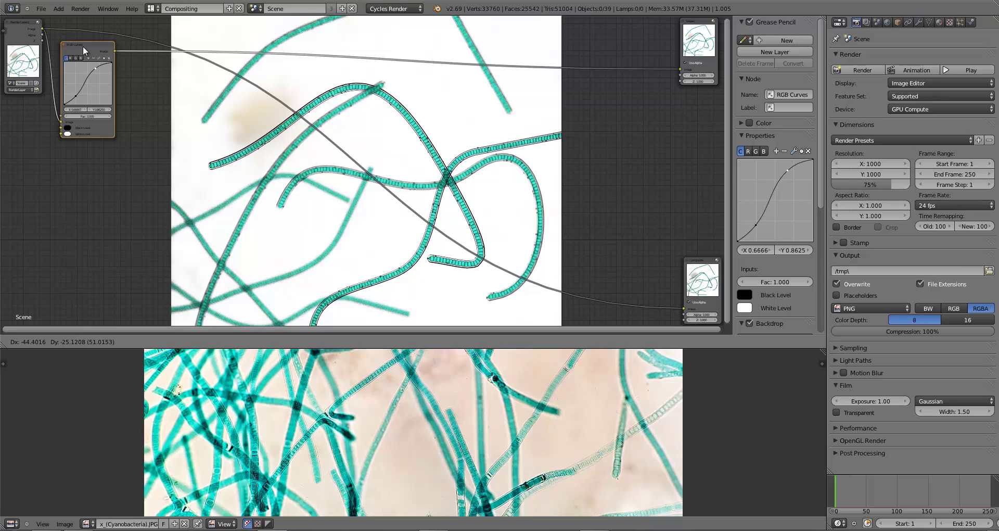
{"action": "left_click_drag", "start_coordinate": [84, 51], "coordinate": [87, 50]}
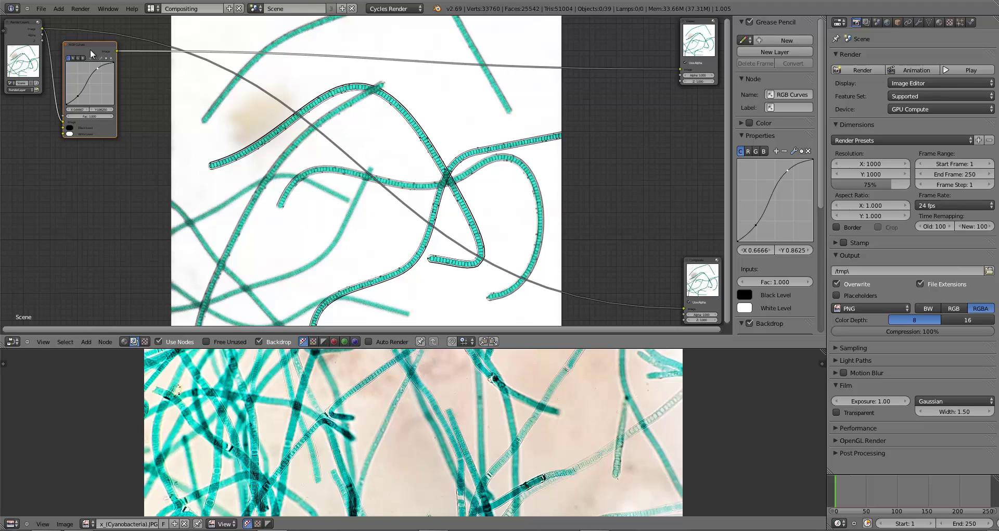
{"action": "left_click_drag", "start_coordinate": [88, 52], "coordinate": [83, 46]}
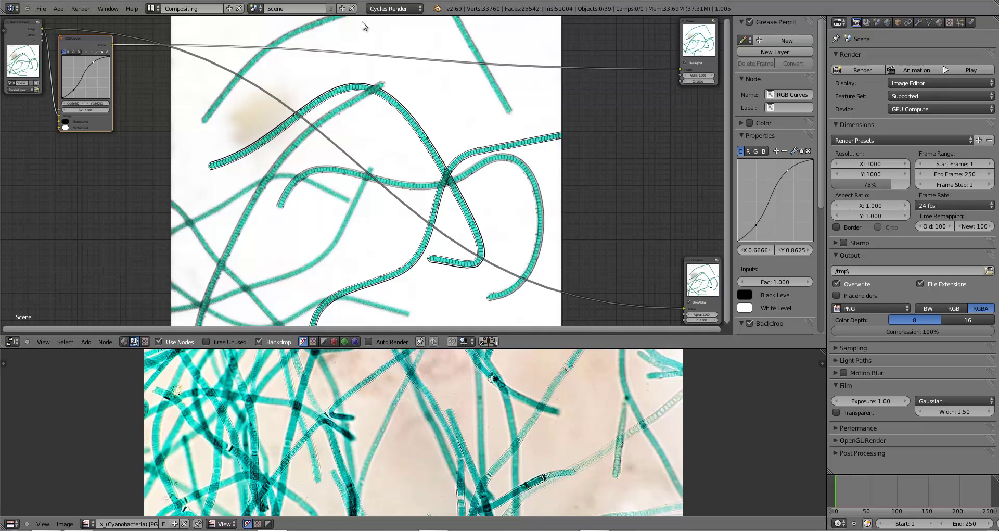
Deepen the RGB Curves contrast by lowering the dark control point to about (0.24, 0.13), and nudge the node beside Render Layers.
{"action": "left_click_drag", "start_coordinate": [95, 45], "coordinate": [97, 47]}
{"action": "left_click", "coordinate": [234, 134]}
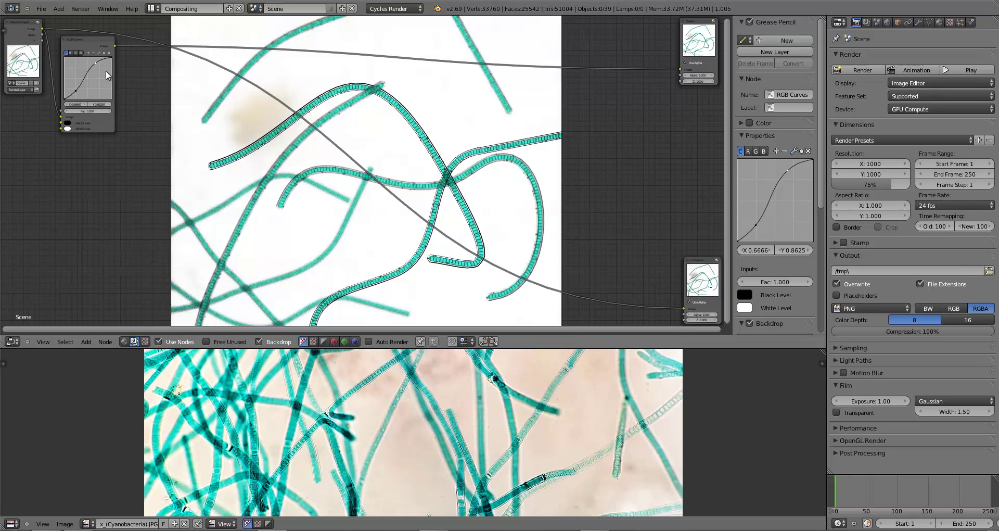
{"action": "left_click_drag", "start_coordinate": [90, 49], "coordinate": [78, 96]}
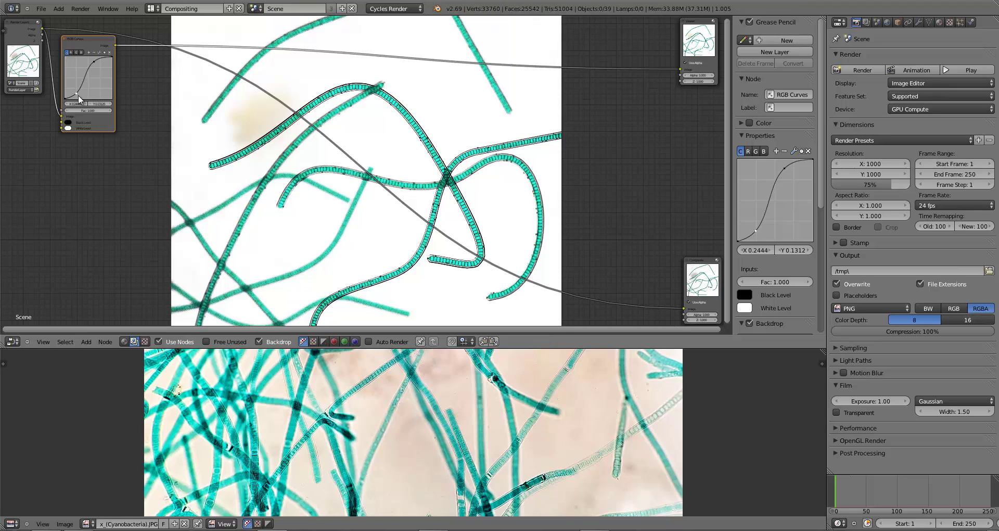
{"action": "left_click_drag", "start_coordinate": [81, 44], "coordinate": [78, 48]}
Add a Hue Saturation Value node and wire it between the RGB Curves output and the Viewer.
{"action": "key", "text": "shift+a"}
{"action": "mouse_move", "coordinate": [176, 83]}
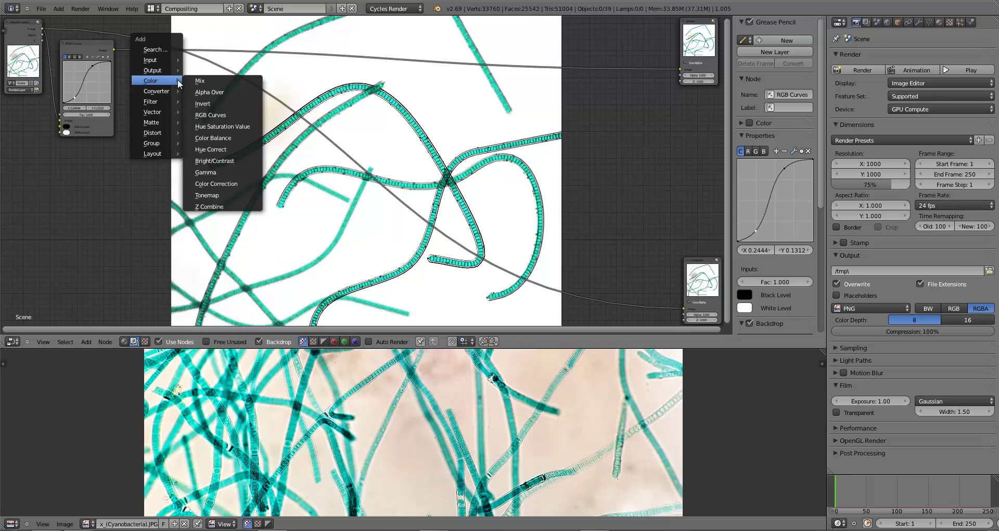
{"action": "left_click", "coordinate": [222, 126]}
{"action": "left_click", "coordinate": [116, 52]}
{"action": "left_click", "coordinate": [111, 52]}
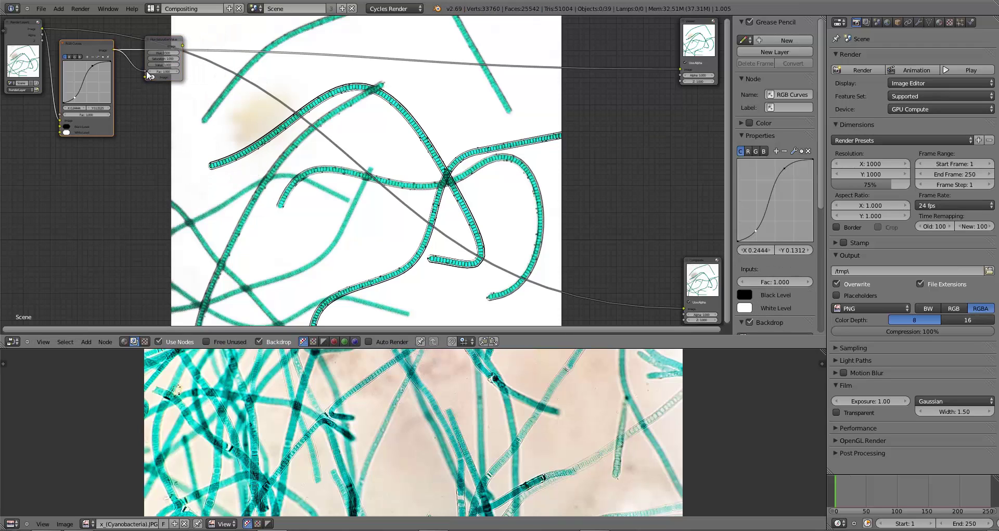
{"action": "left_click", "coordinate": [164, 46]}
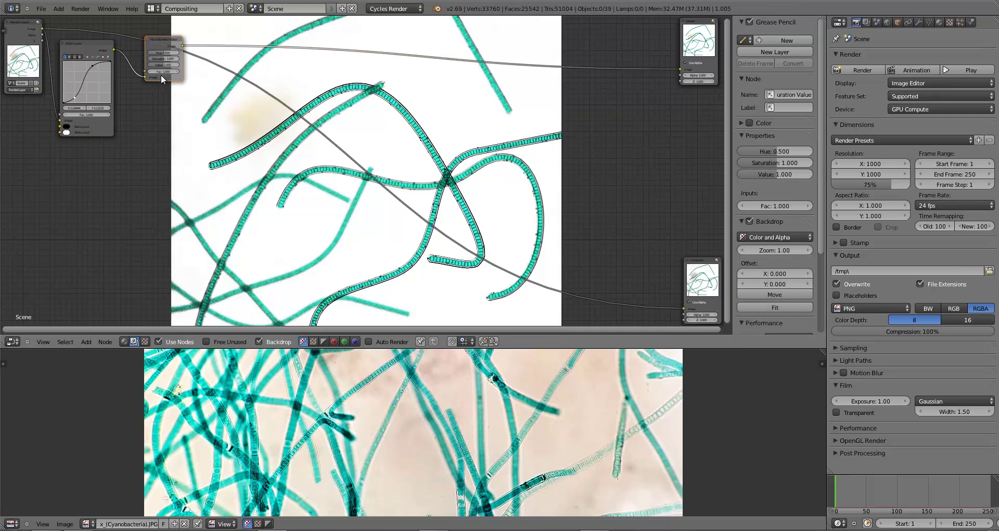
Set the Hue Saturation Value node's hue to 0.53 and its saturation to 1.1.
{"action": "left_click", "coordinate": [161, 53]}
{"action": "type", "text": "0.51"}
{"action": "key", "text": "Return"}
{"action": "left_click", "coordinate": [161, 53]}
{"action": "key", "text": "Return"}
{"action": "left_click", "coordinate": [161, 52]}
{"action": "key", "text": "Return"}
{"action": "left_click", "coordinate": [163, 59]}
{"action": "type", "text": "1.1"}
{"action": "key", "text": "Return"}
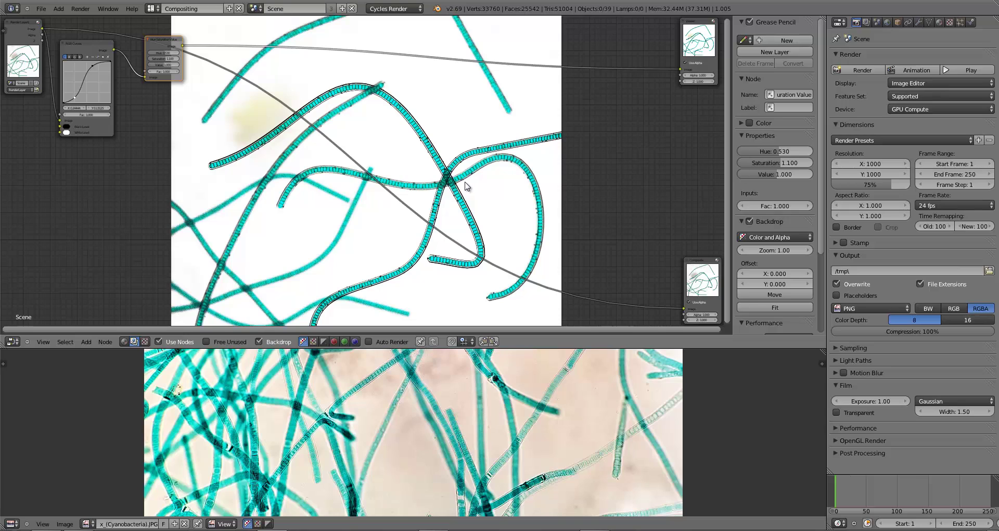
Set the Hue Saturation Value node's hue to 0.52 and move the node closer to RGB Curves.
{"action": "left_click", "coordinate": [163, 52]}
{"action": "type", "text": "0.52"}
{"action": "key", "text": "Return"}
{"action": "left_click_drag", "start_coordinate": [157, 50], "coordinate": [146, 62]}
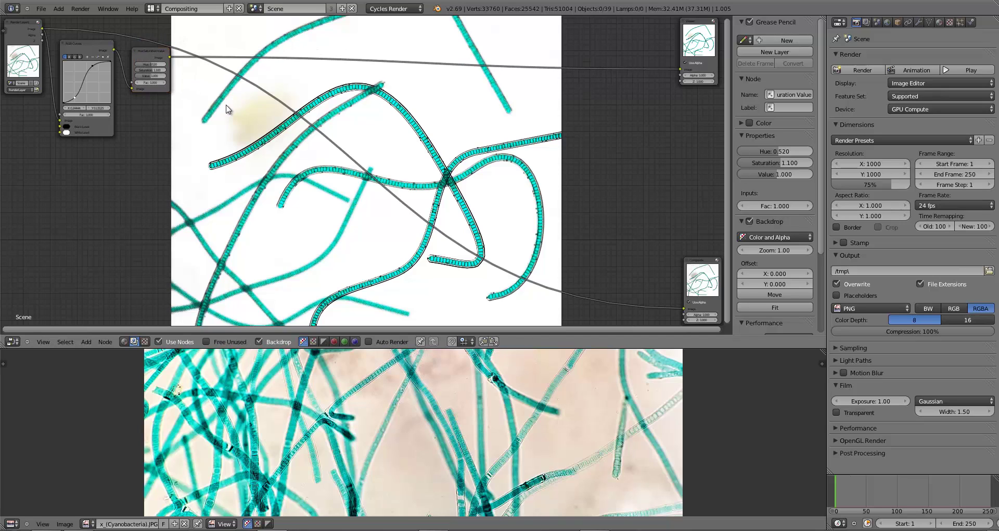
Add a Blur node and pack the RGB Curves, Hue Saturation Value and Blur nodes closer to Render Layers.
{"action": "key", "text": "shift+a"}
{"action": "mouse_move", "coordinate": [203, 127]}
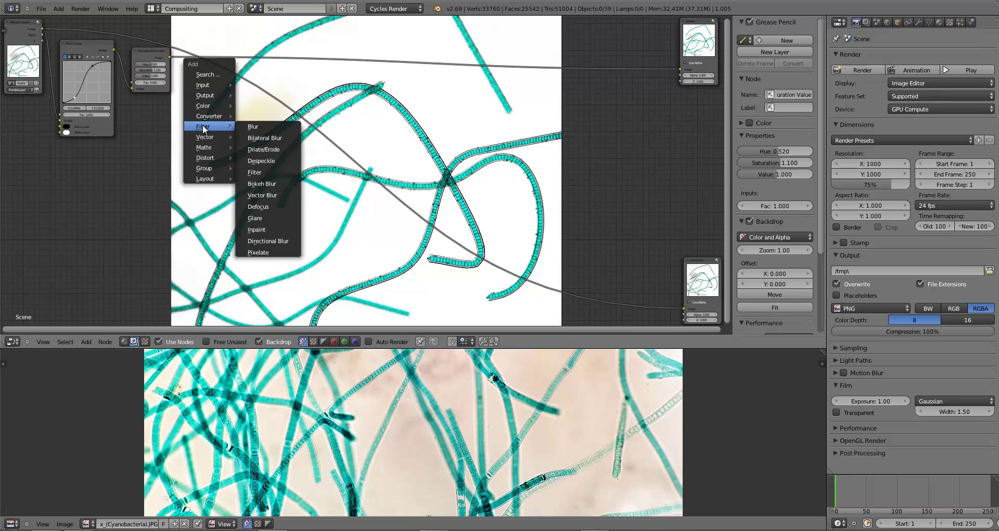
{"action": "left_click", "coordinate": [258, 128]}
{"action": "left_click_drag", "start_coordinate": [168, 61], "coordinate": [175, 125]}
{"action": "left_click_drag", "start_coordinate": [82, 49], "coordinate": [72, 41]}
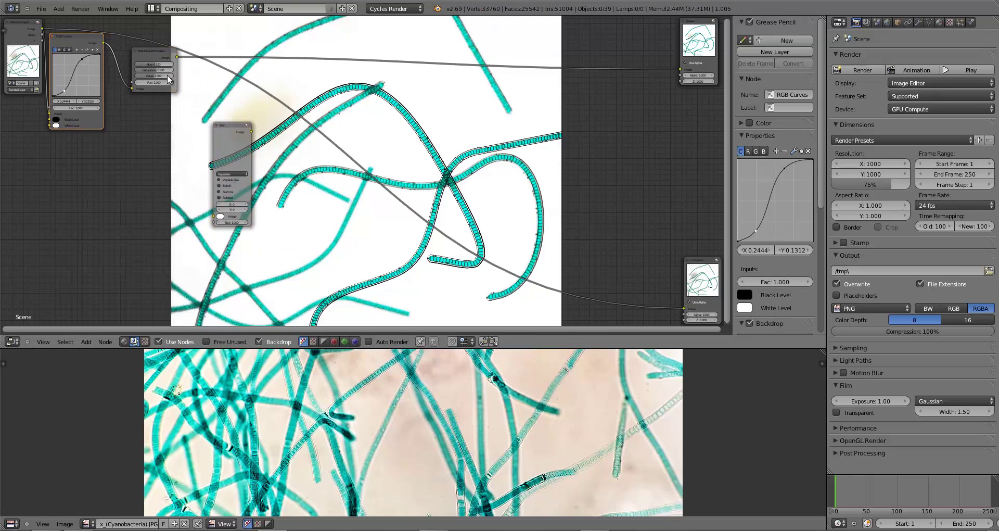
{"action": "left_click_drag", "start_coordinate": [157, 58], "coordinate": [143, 56]}
{"action": "mouse_move", "coordinate": [160, 88]}
{"action": "left_mouse_down"}
{"action": "mouse_move", "coordinate": [130, 88]}
{"action": "mouse_move", "coordinate": [150, 89]}
{"action": "left_mouse_up"}
{"action": "left_click_drag", "start_coordinate": [211, 129], "coordinate": [188, 104]}
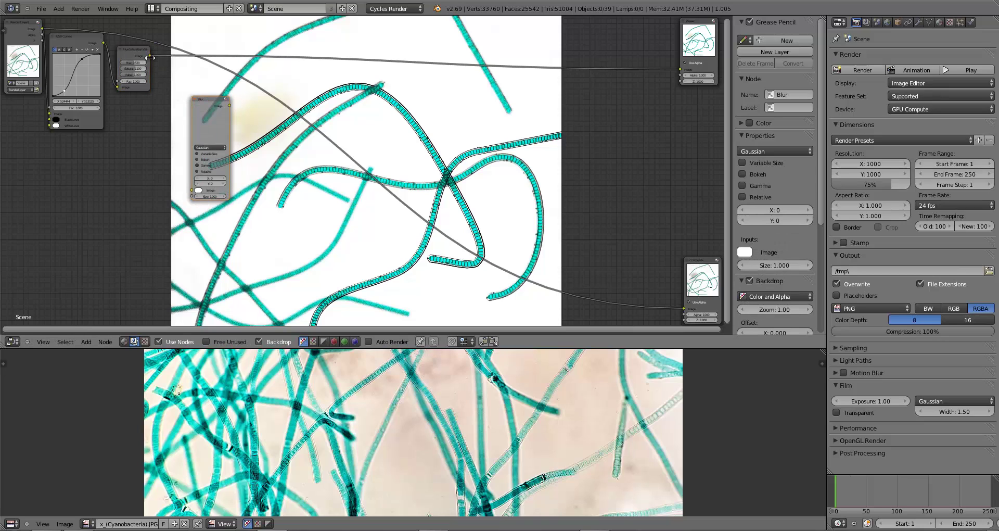
Feed the Hue Saturation Value output into the Blur node, set its type to Fast Gaussian, and place it beside that node.
{"action": "left_click_drag", "start_coordinate": [150, 55], "coordinate": [192, 190]}
{"action": "left_click", "coordinate": [210, 148]}
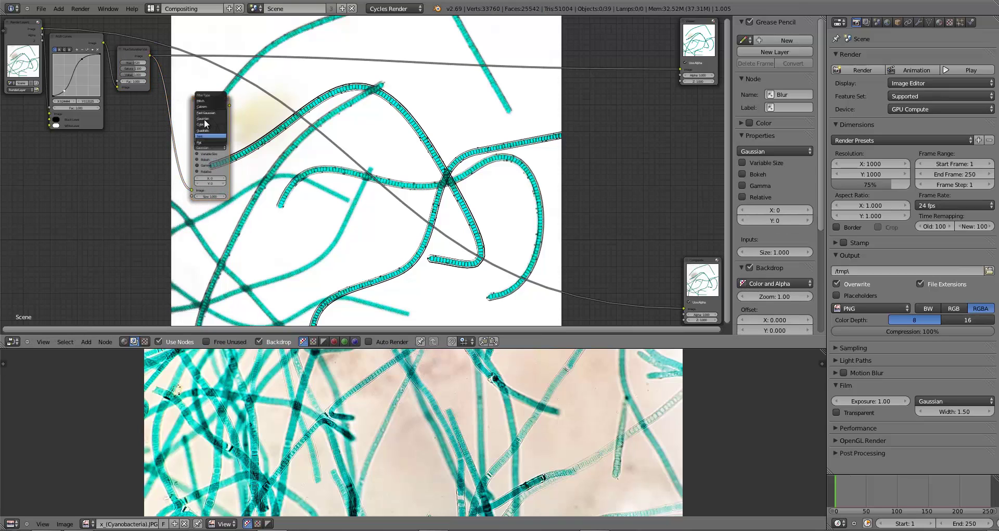
{"action": "left_click", "coordinate": [208, 113]}
{"action": "left_click_drag", "start_coordinate": [208, 113], "coordinate": [182, 73]}
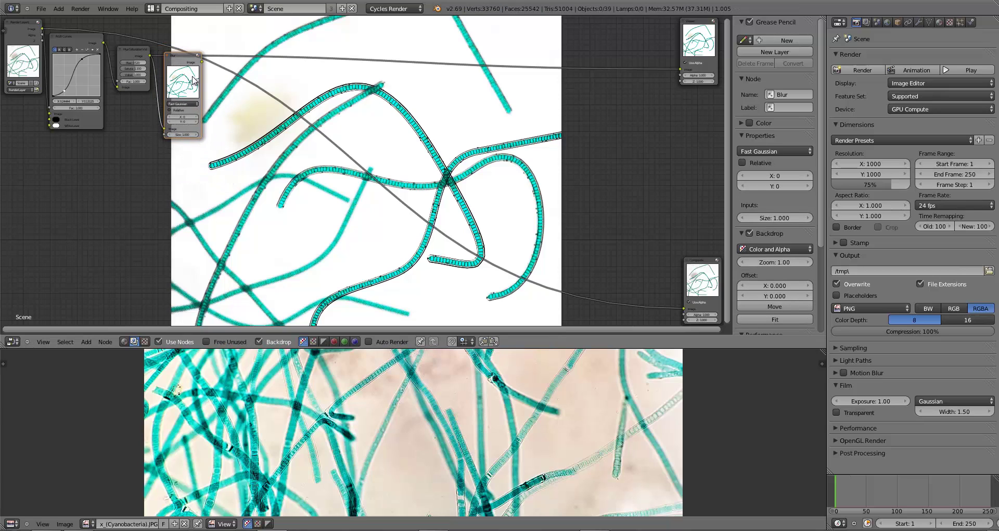
Add a Mix node combining the Hue Saturation Value output with the Blur output, and connect its result to the Viewer.
{"action": "key", "text": "shift+a"}
{"action": "mouse_move", "coordinate": [198, 54]}
{"action": "left_click", "coordinate": [248, 56]}
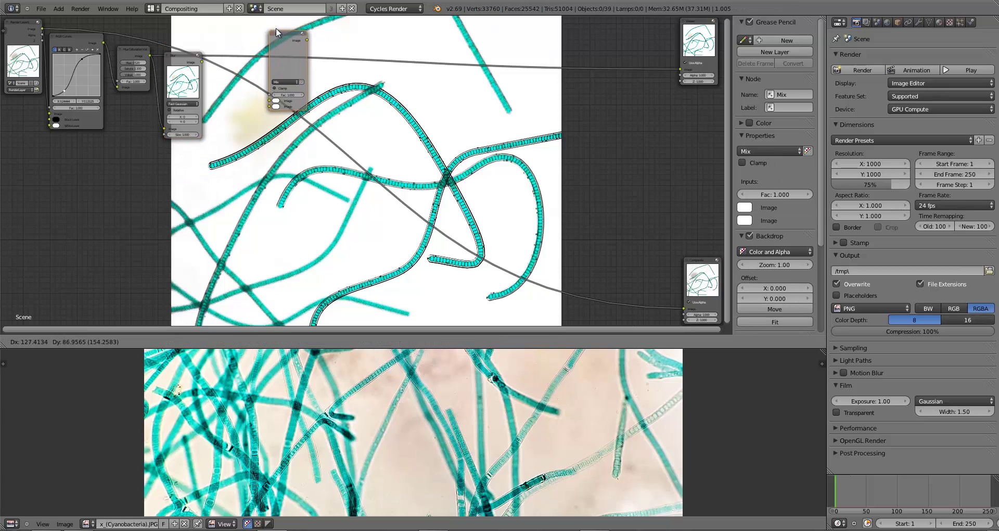
{"action": "left_click", "coordinate": [276, 29]}
{"action": "left_click", "coordinate": [141, 65]}
{"action": "left_click_drag", "start_coordinate": [150, 55], "coordinate": [276, 99]}
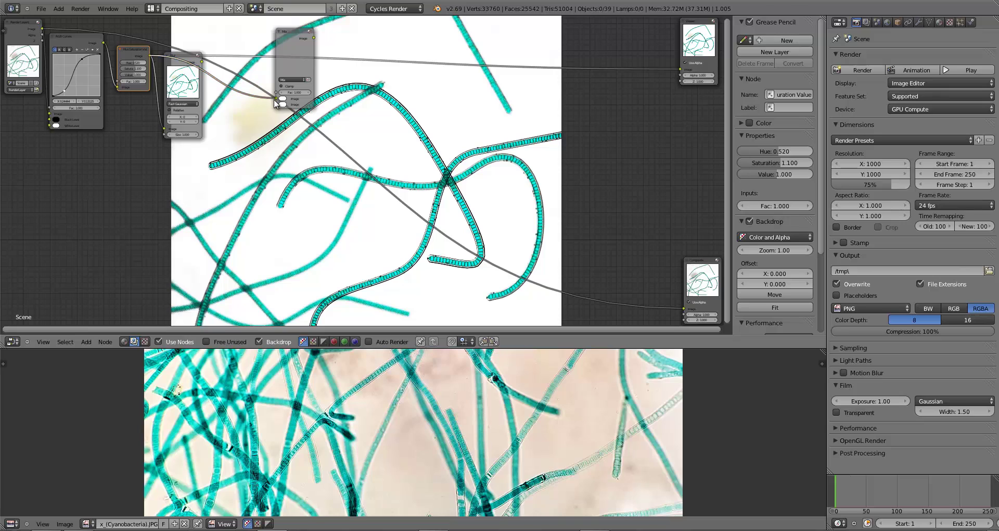
{"action": "left_click_drag", "start_coordinate": [198, 65], "coordinate": [276, 104]}
{"action": "left_click_drag", "start_coordinate": [314, 38], "coordinate": [680, 70]}
Widen the Blur node and set its X and Y blur size to 5.
{"action": "left_click_drag", "start_coordinate": [189, 132], "coordinate": [214, 131]}
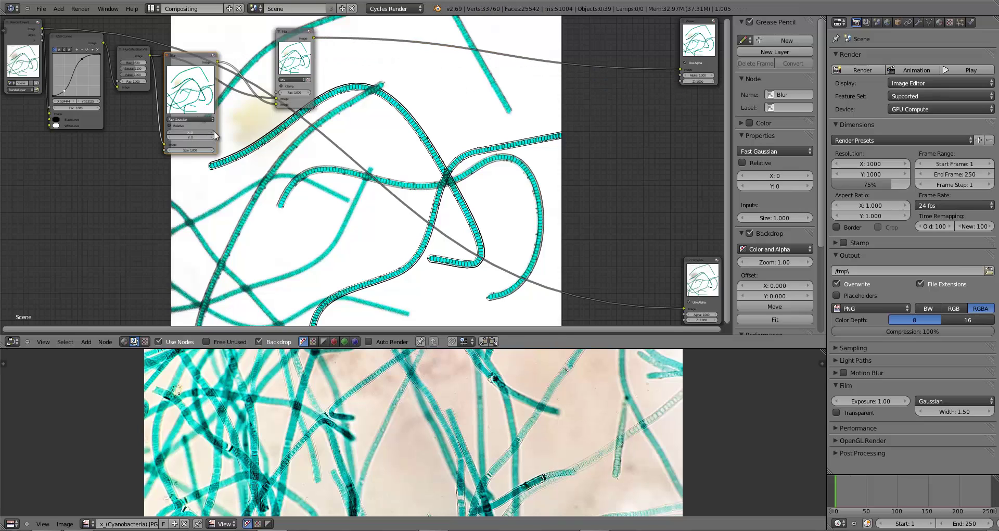
{"action": "left_click", "coordinate": [212, 137]}
{"action": "left_click", "coordinate": [213, 138]}
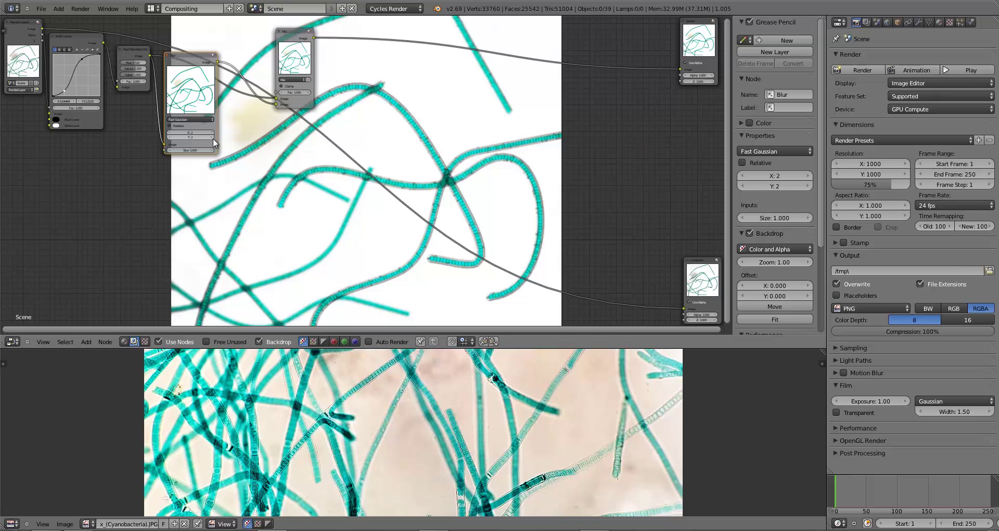
{"action": "left_click", "coordinate": [213, 131]}
{"action": "left_click", "coordinate": [213, 131]}
{"action": "left_click", "coordinate": [213, 137]}
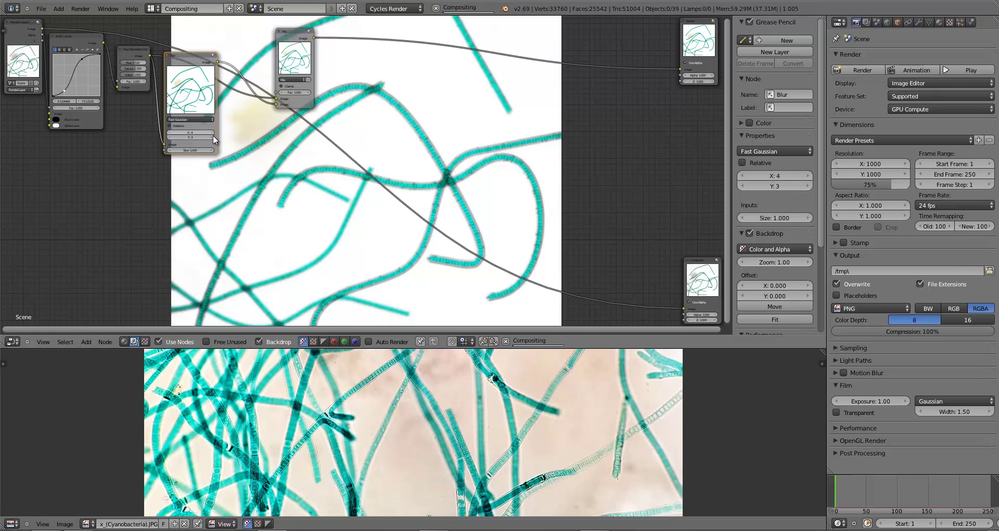
{"action": "left_click", "coordinate": [214, 136]}
{"action": "left_click", "coordinate": [213, 136]}
{"action": "left_click", "coordinate": [211, 132]}
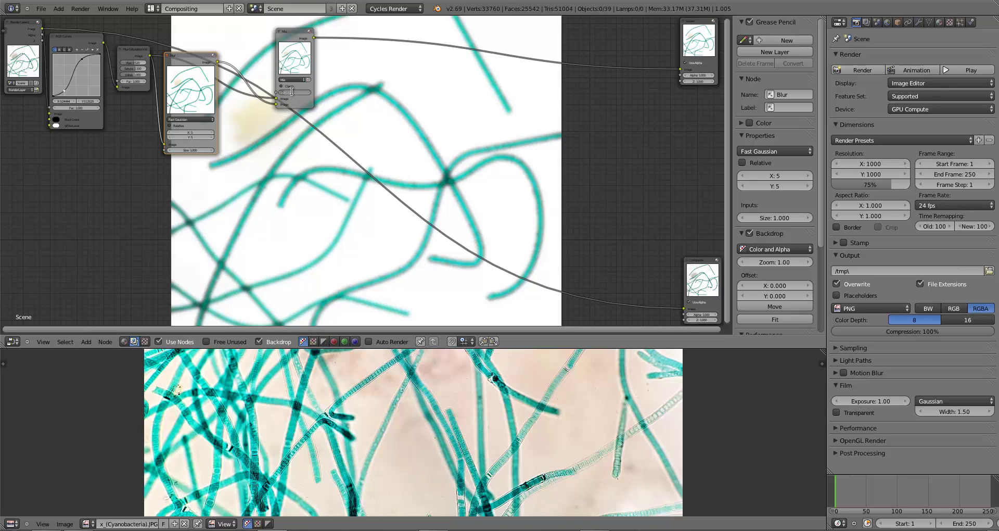
Set the Mix node's factor to 0.2 so the blurred image is blended in subtly.
{"action": "key", "text": "Return"}
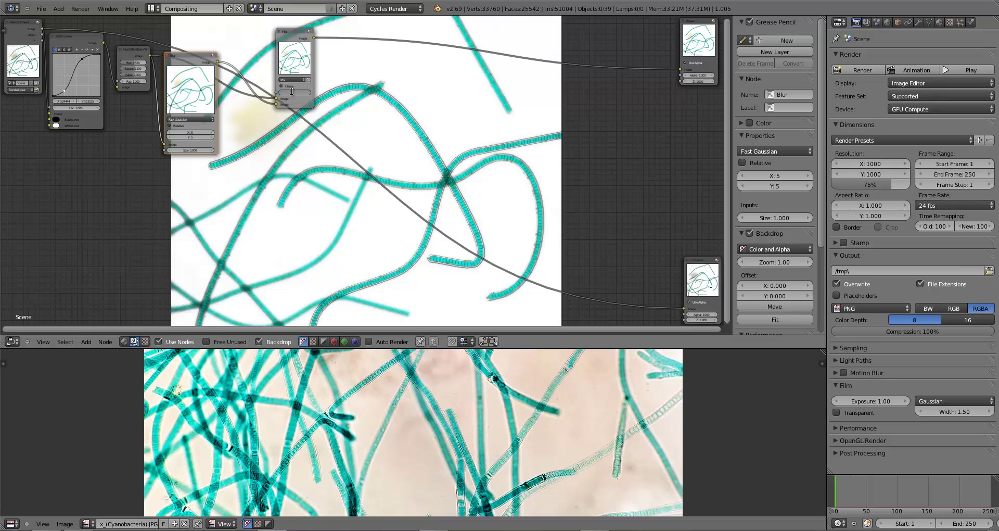
{"action": "type", "text": "1"}
{"action": "key", "text": "Return"}
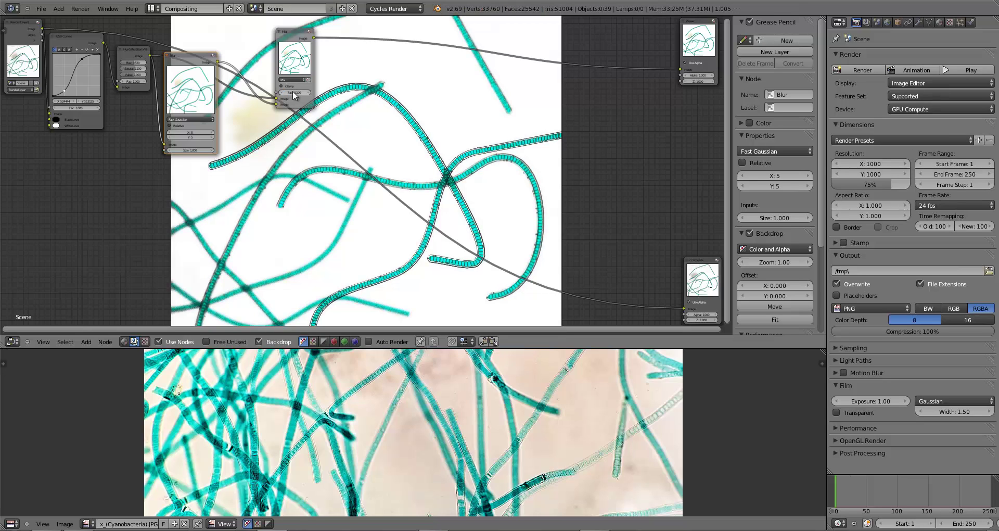
{"action": "left_click", "coordinate": [293, 93]}
{"action": "key", "text": "Return"}
{"action": "key", "text": "Return"}
Move the Blur and Mix nodes closer to the Hue Saturation Value node to compact the chain.
{"action": "left_click_drag", "start_coordinate": [294, 93], "coordinate": [251, 93]}
{"action": "left_click_drag", "start_coordinate": [189, 70], "coordinate": [169, 62]}
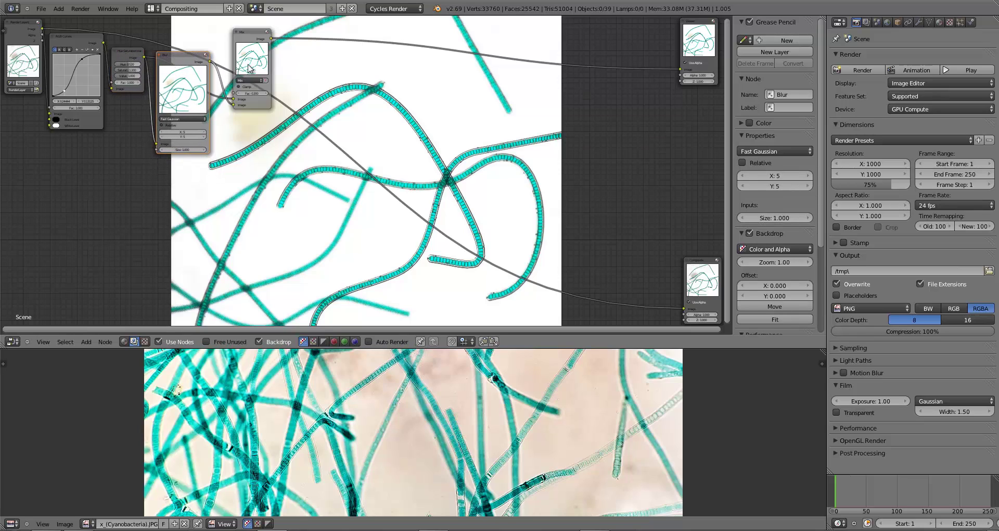
{"action": "left_click_drag", "start_coordinate": [249, 67], "coordinate": [240, 68]}
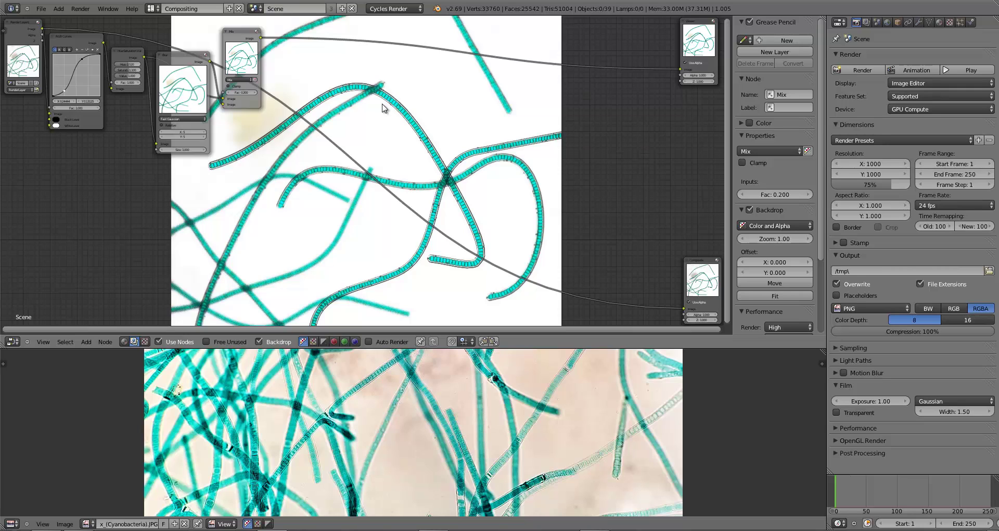
{"action": "left_click_drag", "start_coordinate": [241, 32], "coordinate": [242, 33]}
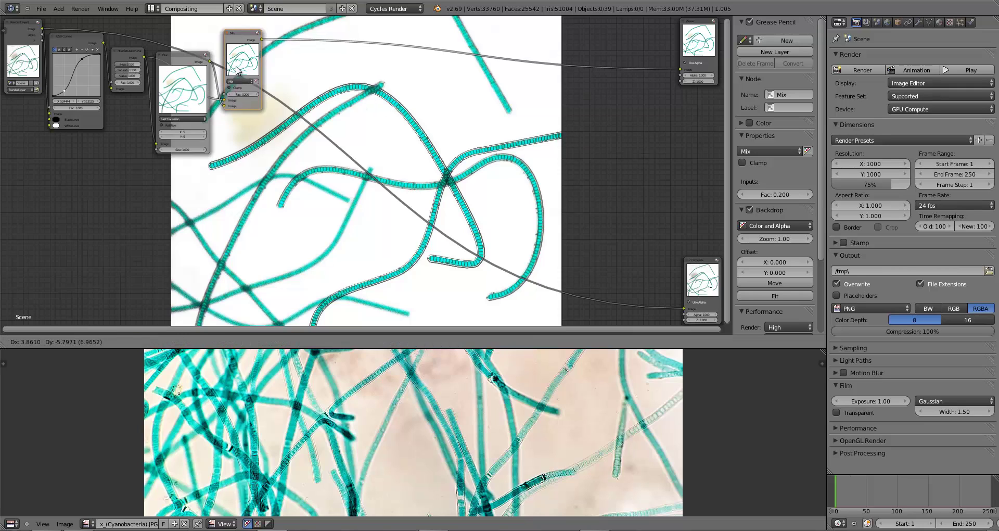
{"action": "key", "text": "a"}
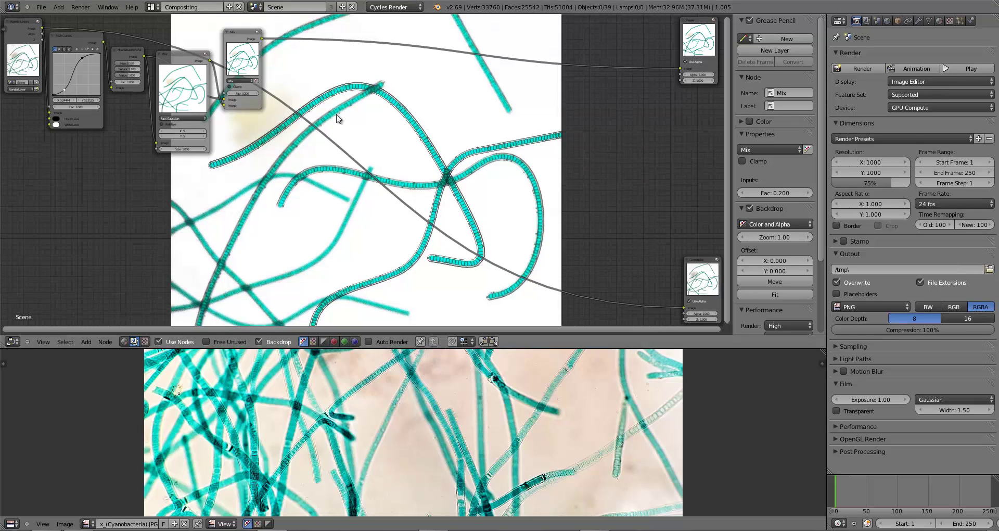
Add a Separate RGBA node after the Mix node and connect the Mix output to its image input.
{"action": "key", "text": "shift+a"}
{"action": "mouse_move", "coordinate": [295, 90]}
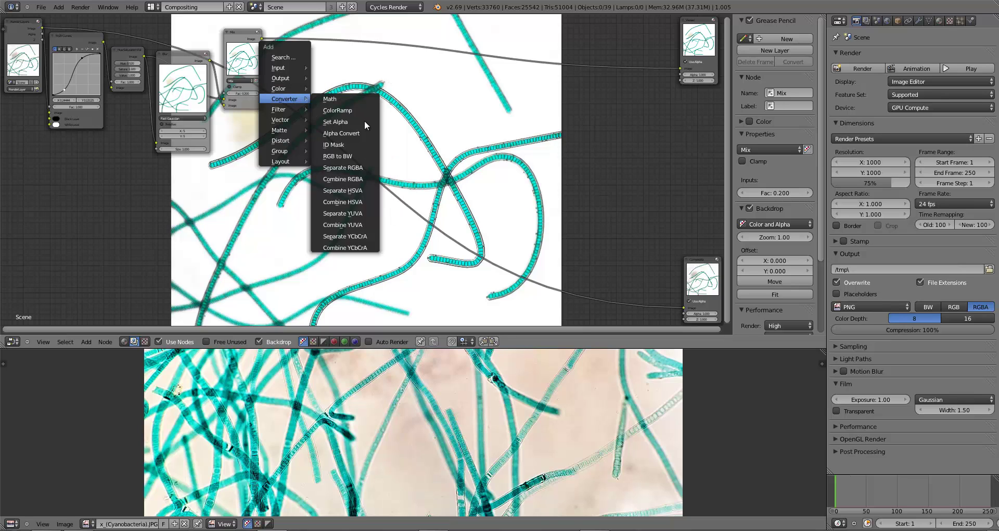
{"action": "left_click", "coordinate": [339, 164]}
{"action": "left_click", "coordinate": [391, 99]}
{"action": "left_click_drag", "start_coordinate": [262, 38], "coordinate": [289, 68]}
Add a Translate node and route the Separate RGBA red channel through it to the Viewer.
{"action": "key", "text": "shift+a"}
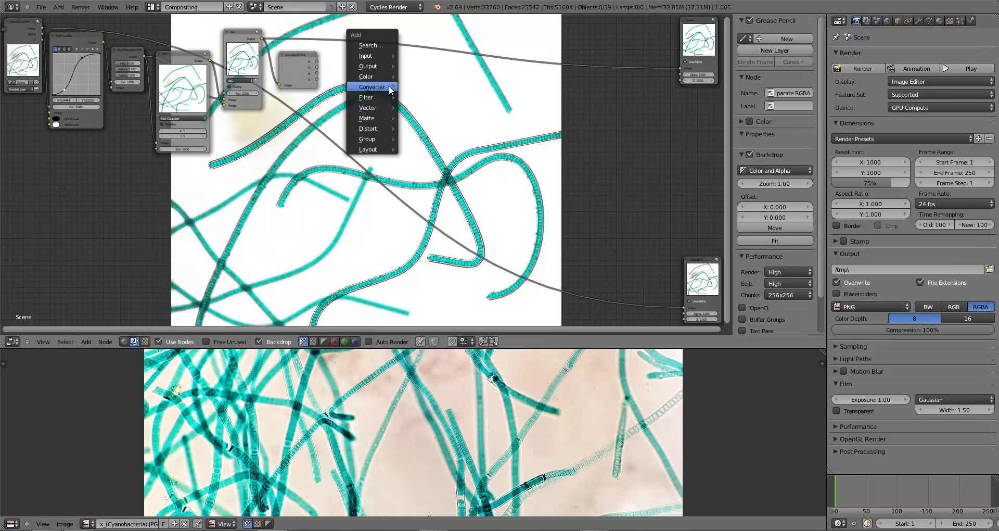
{"action": "mouse_move", "coordinate": [389, 128]}
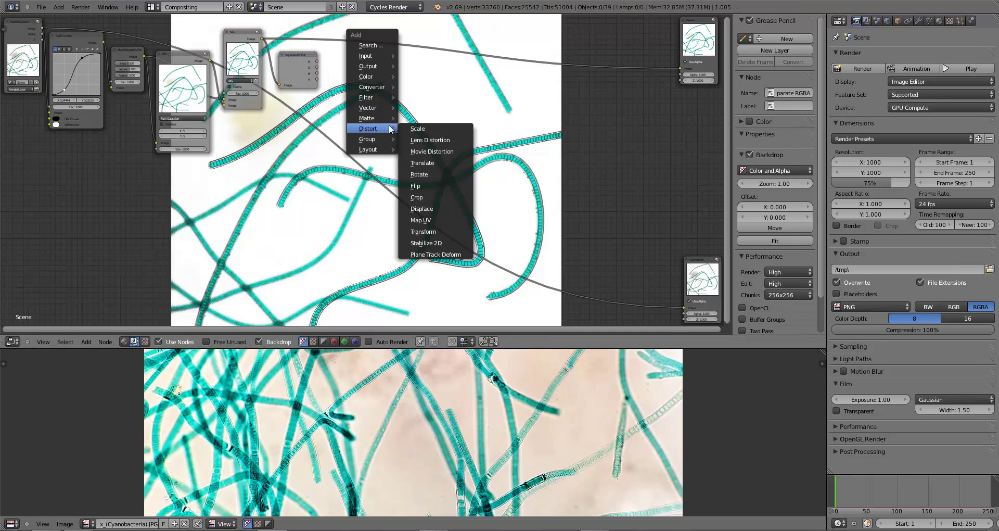
{"action": "left_click", "coordinate": [420, 162]}
{"action": "left_click", "coordinate": [395, 68]}
{"action": "left_click_drag", "start_coordinate": [317, 61], "coordinate": [678, 67]}
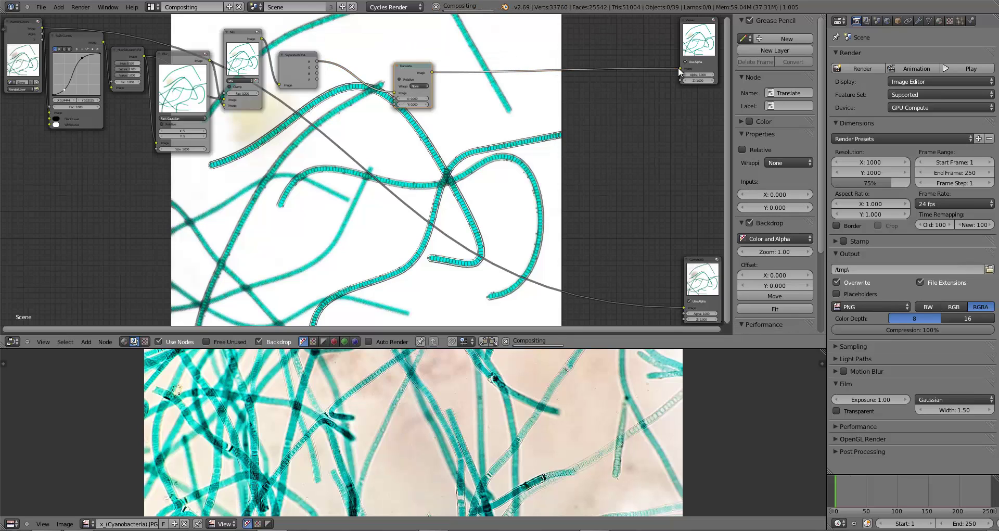
{"action": "left_click_drag", "start_coordinate": [404, 72], "coordinate": [376, 63]}
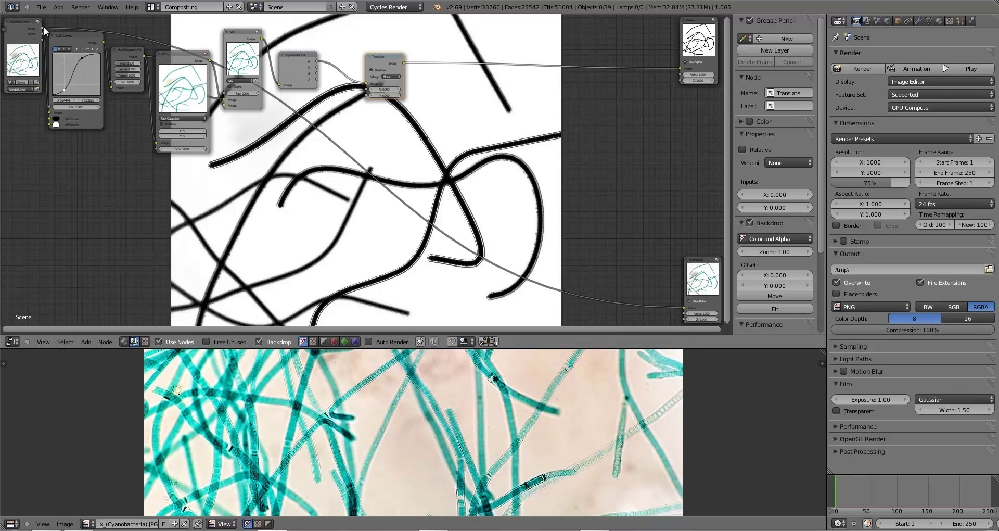
Try feeding the raw Render Layers image into the Translate and Separate RGBA nodes for comparison.
{"action": "left_click_drag", "start_coordinate": [43, 27], "coordinate": [367, 82]}
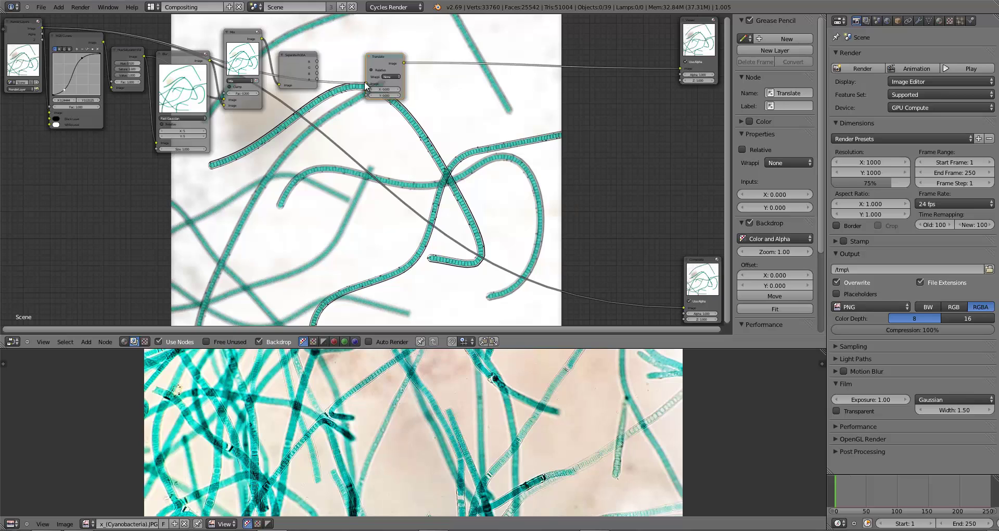
{"action": "left_click_drag", "start_coordinate": [366, 83], "coordinate": [348, 63]}
{"action": "left_click", "coordinate": [398, 84]}
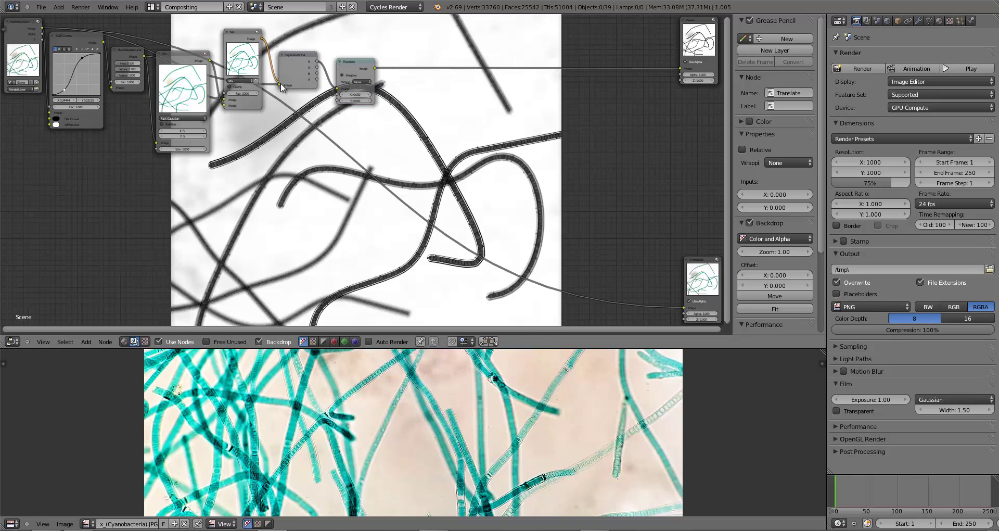
{"action": "key", "text": "ctrl+s"}
Move the Separate RGBA and Translate nodes closer together, and set Translate's X and Y offsets to 1.
{"action": "left_click", "coordinate": [310, 112]}
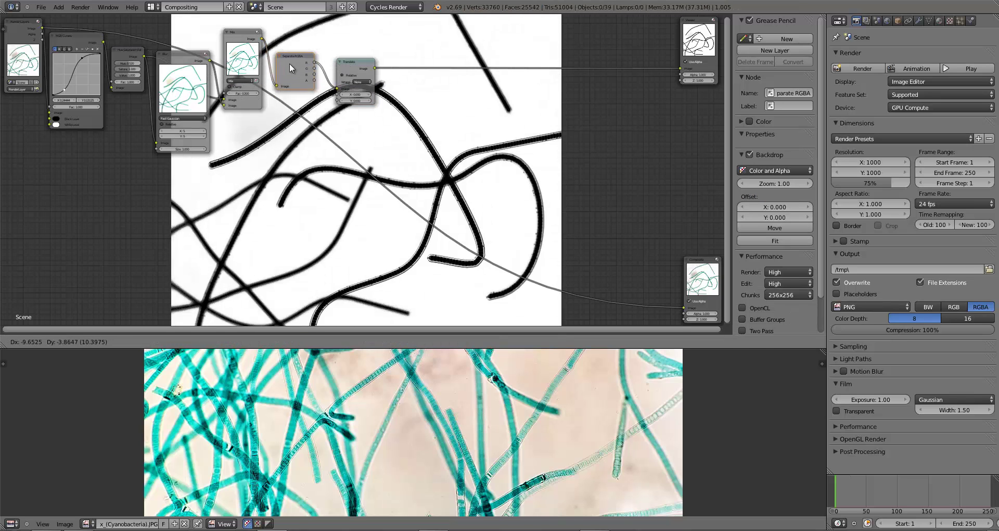
{"action": "mouse_move", "coordinate": [351, 64]}
{"action": "left_mouse_down"}
{"action": "mouse_move", "coordinate": [360, 69]}
{"action": "mouse_move", "coordinate": [345, 67]}
{"action": "left_mouse_up"}
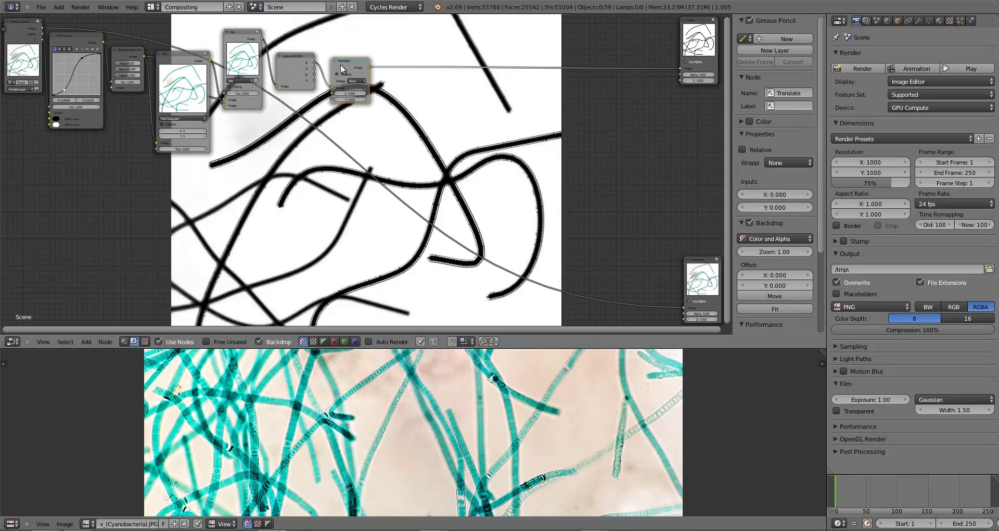
{"action": "left_click", "coordinate": [348, 93]}
{"action": "type", "text": "1"}
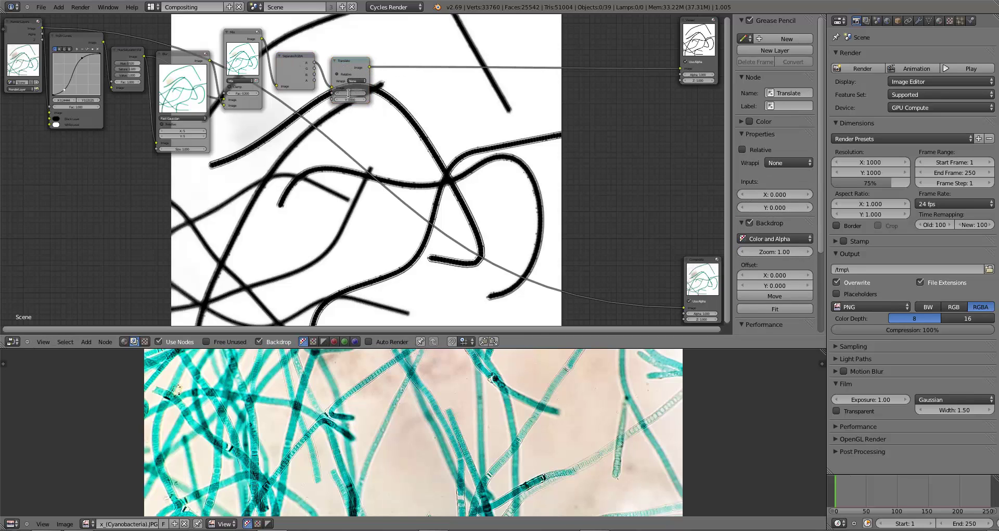
{"action": "key", "text": "Return"}
{"action": "left_click", "coordinate": [348, 99]}
{"action": "type", "text": "1"}
{"action": "key", "text": "Return"}
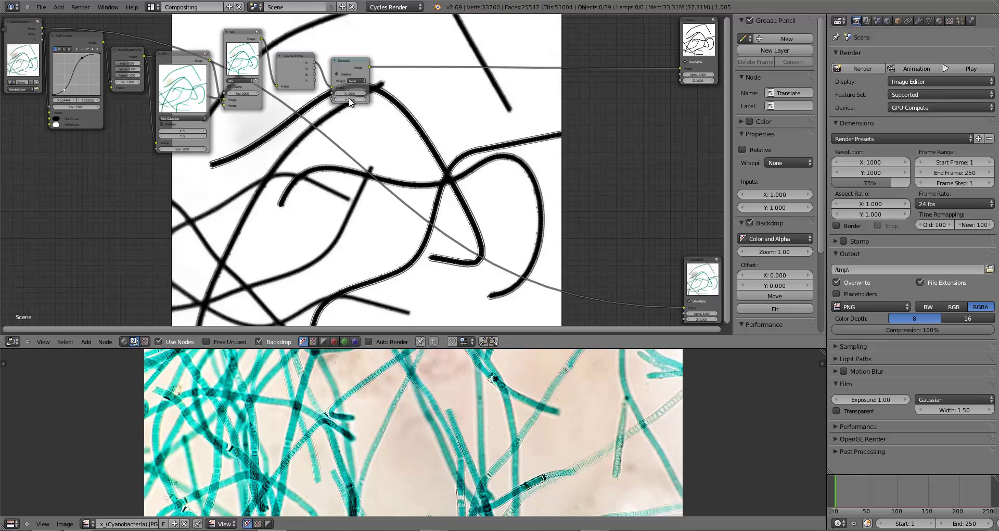
Add a Combine RGBA node on the link between the Translate node and the Viewer.
{"action": "key", "text": "shift+a"}
{"action": "mouse_move", "coordinate": [403, 66]}
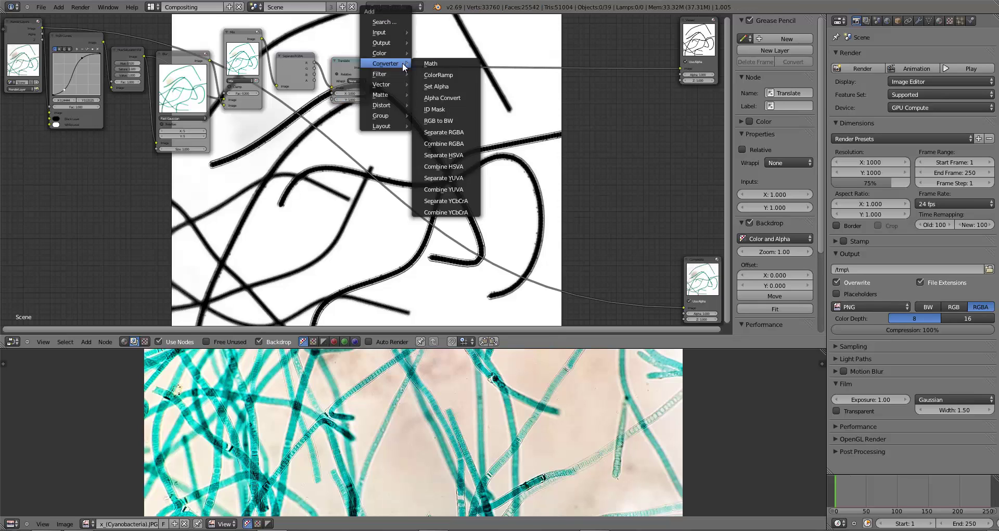
{"action": "left_click", "coordinate": [444, 144]}
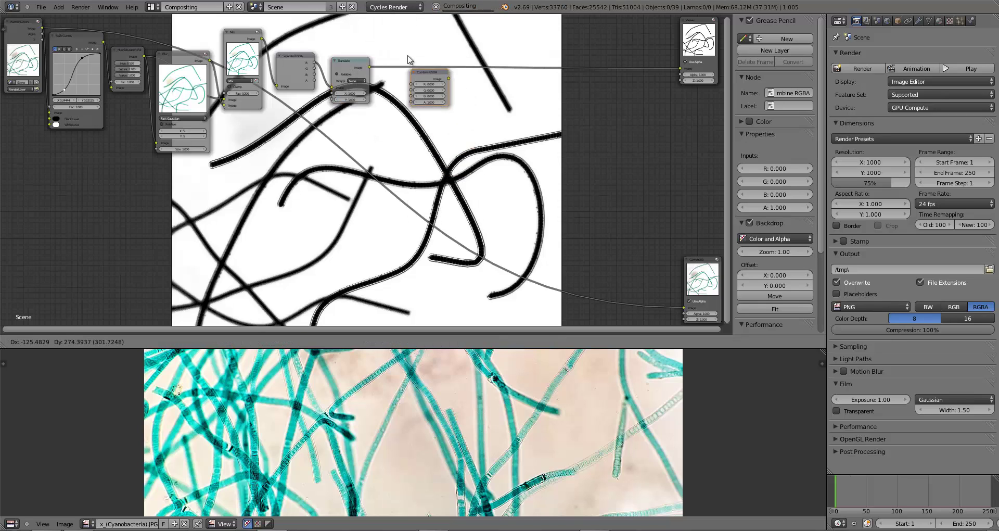
{"action": "left_click", "coordinate": [406, 56]}
Connect the green, blue and alpha outputs of Separate RGBA to the matching Combine RGBA inputs and move Combine RGBA closer.
{"action": "left_click", "coordinate": [311, 74]}
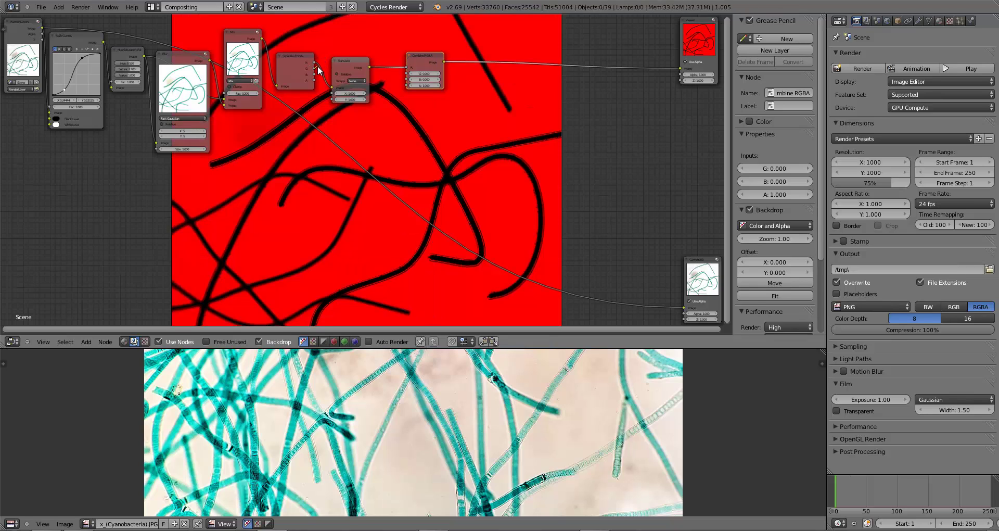
{"action": "left_click_drag", "start_coordinate": [314, 68], "coordinate": [407, 73]}
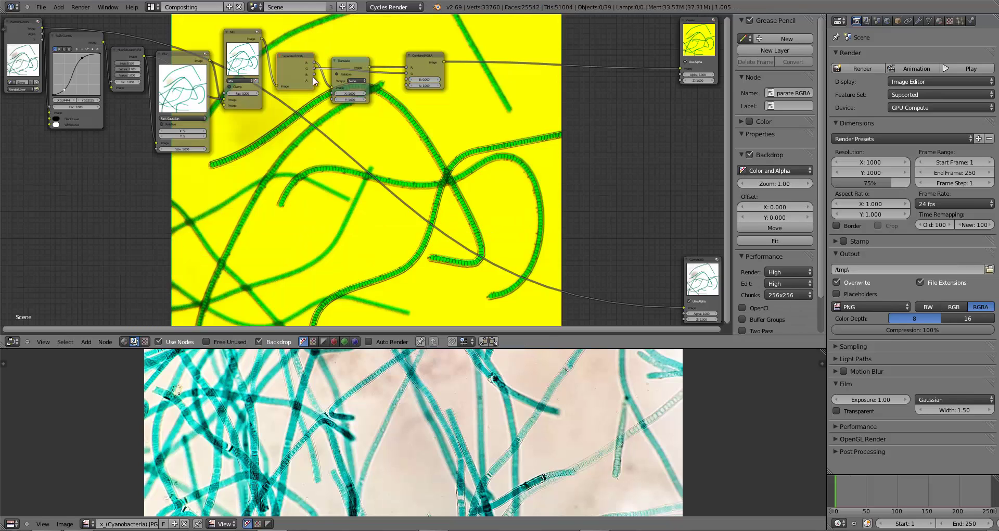
{"action": "left_click_drag", "start_coordinate": [314, 78], "coordinate": [317, 75]}
{"action": "left_click_drag", "start_coordinate": [399, 78], "coordinate": [406, 79]}
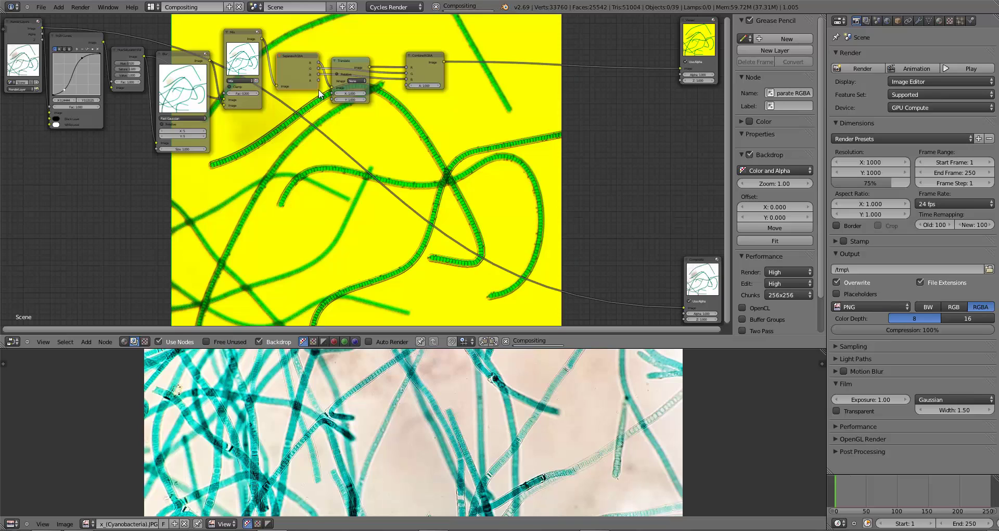
{"action": "left_click_drag", "start_coordinate": [318, 80], "coordinate": [409, 59]}
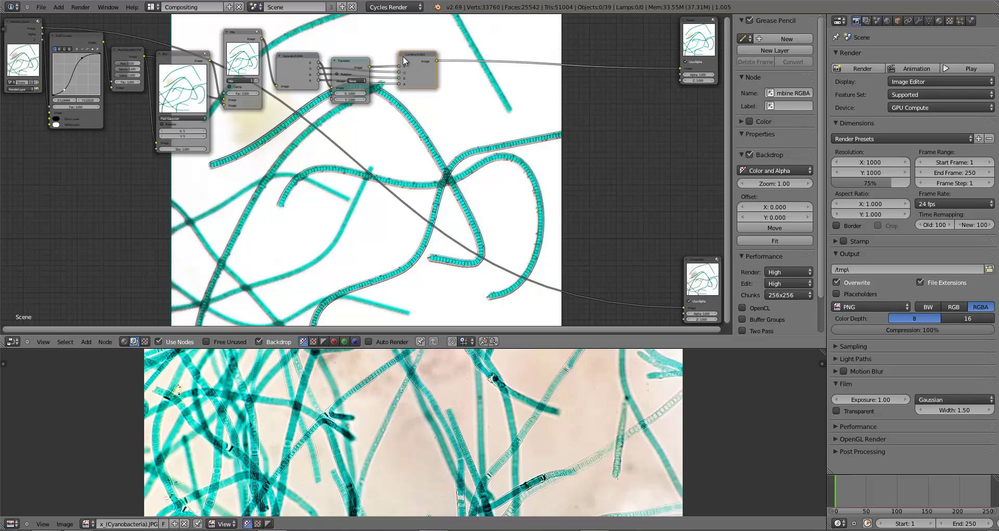
Add a Mix node after Combine RGBA, feed the first Mix output into its second image input, and set its factor to 0.5.
{"action": "key", "text": "shift+a"}
{"action": "mouse_move", "coordinate": [463, 66]}
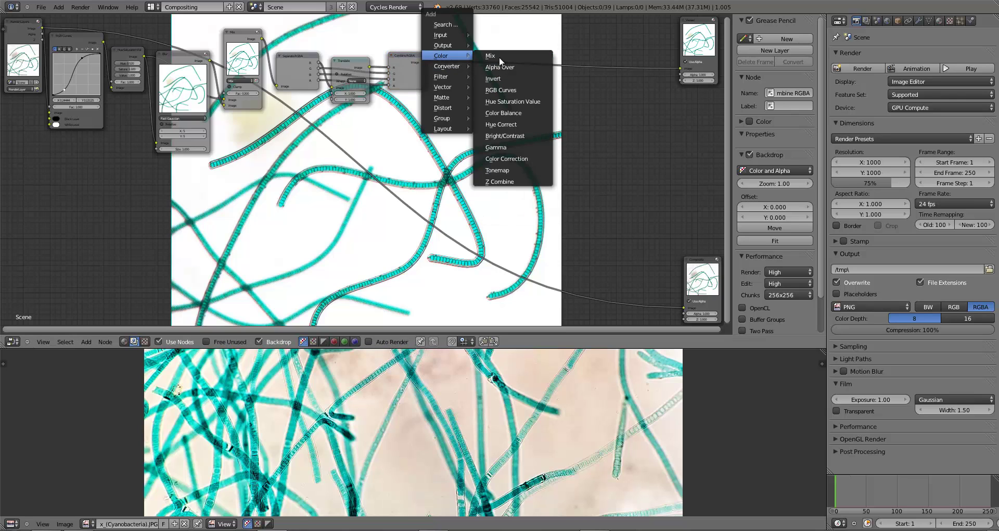
{"action": "left_click", "coordinate": [499, 57]}
{"action": "left_click", "coordinate": [498, 57]}
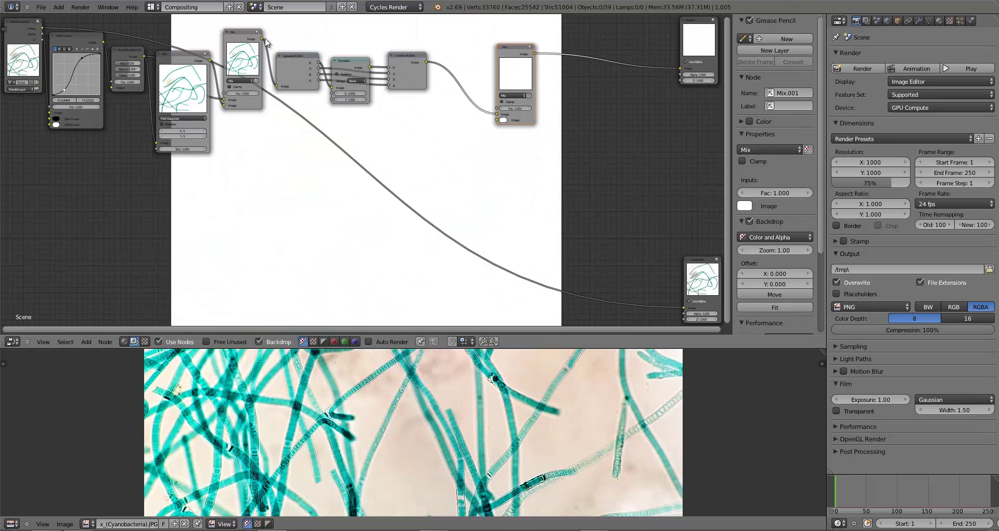
{"action": "left_click_drag", "start_coordinate": [262, 38], "coordinate": [497, 120]}
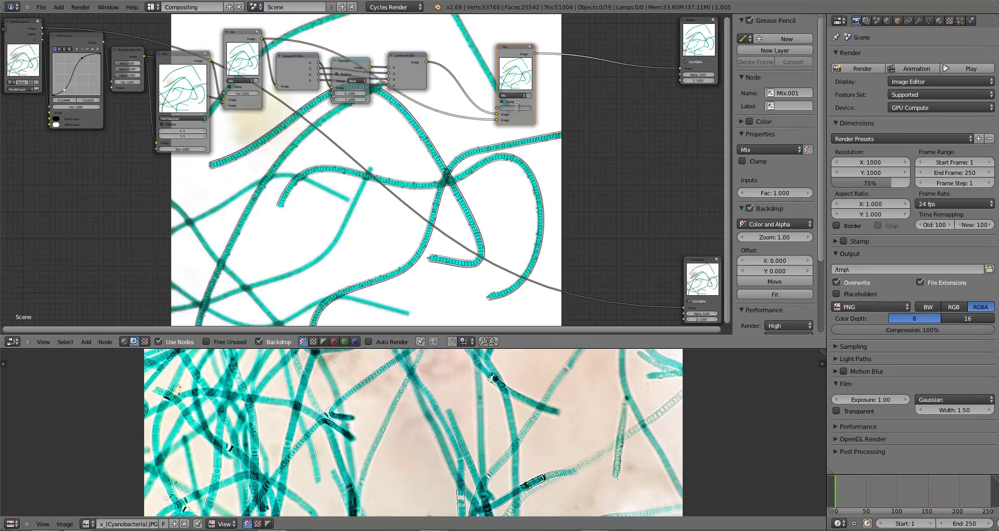
{"action": "type", "text": "0.5"}
{"action": "key", "text": "Return"}
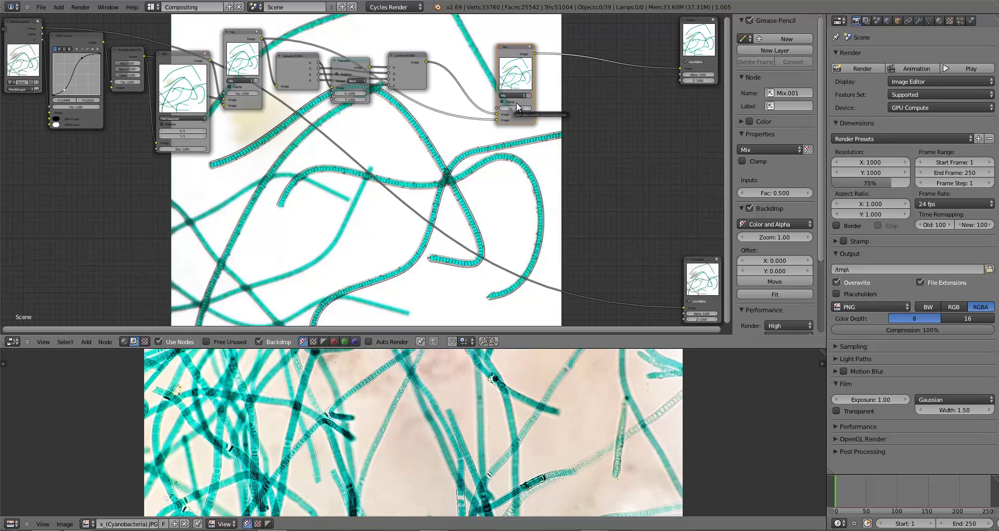
Move the new Mix node beside the Combine RGBA node and connect its output to the Composite node.
{"action": "left_click_drag", "start_coordinate": [520, 69], "coordinate": [450, 65]}
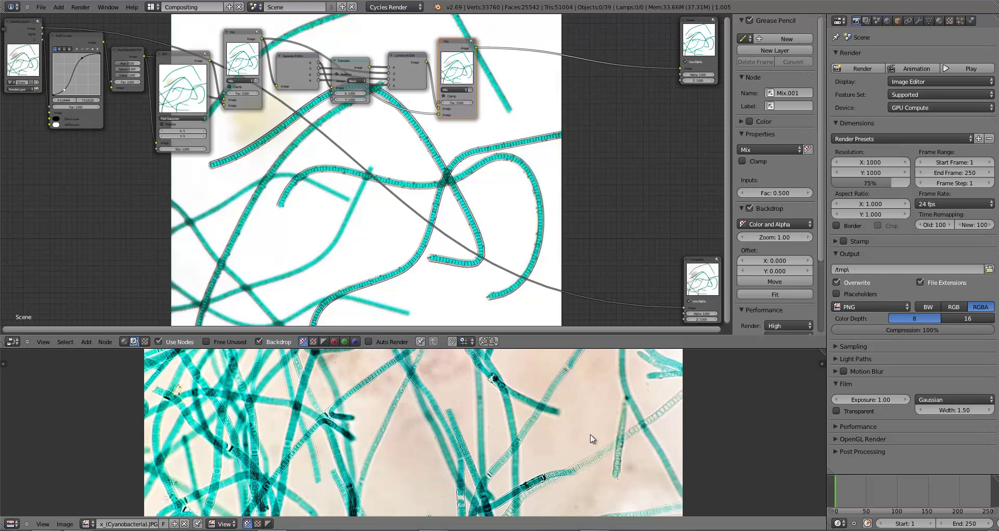
{"action": "middle_click_drag", "start_coordinate": [593, 438], "coordinate": [582, 456]}
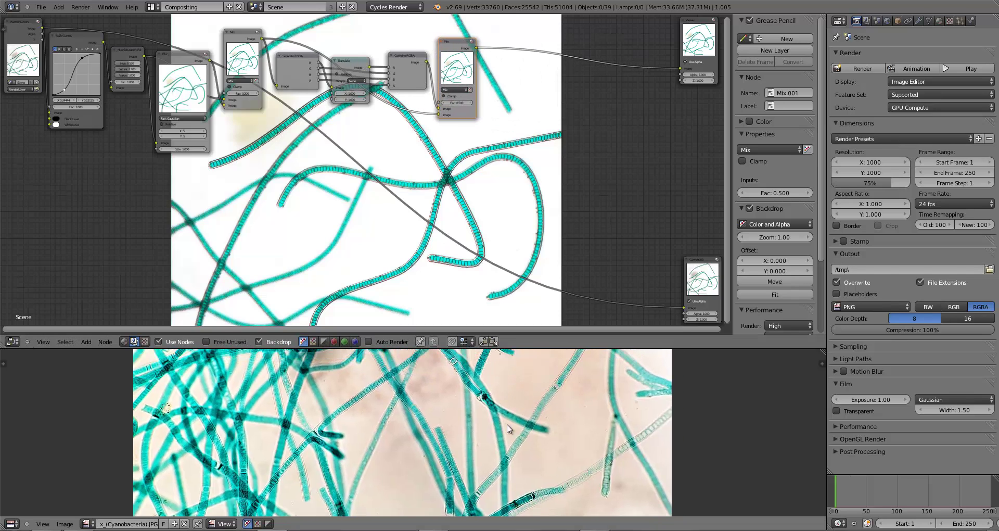
{"action": "middle_click_drag", "start_coordinate": [509, 427], "coordinate": [502, 415]}
{"action": "left_click_drag", "start_coordinate": [448, 66], "coordinate": [684, 308]}
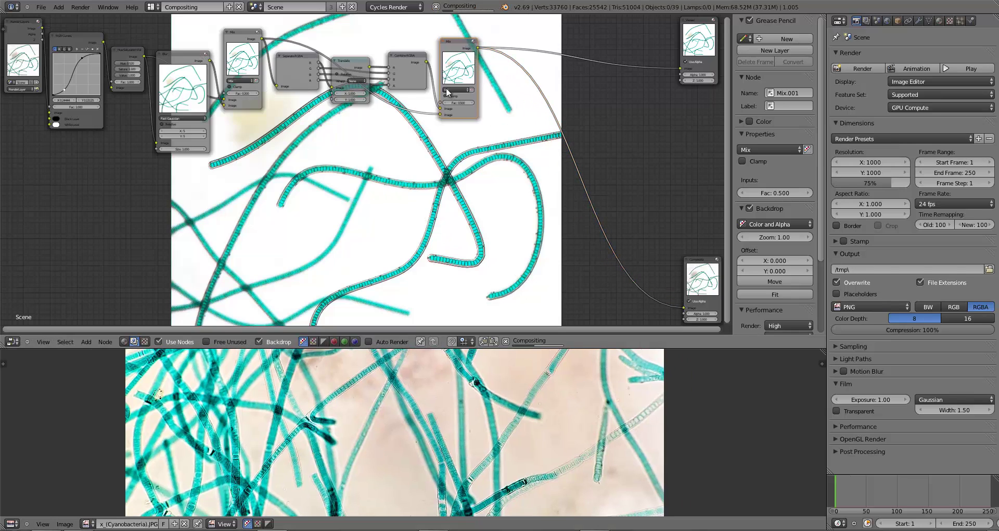
{"action": "left_click_drag", "start_coordinate": [459, 79], "coordinate": [457, 79]}
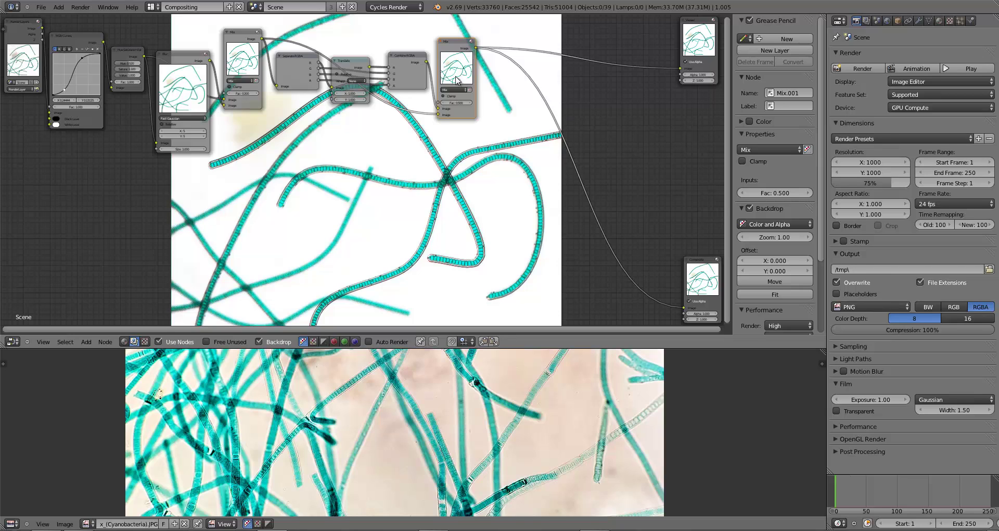
Shift the Blur node and the first Mix node slightly away from Separate RGBA to even out the node spacing.
{"action": "left_click_drag", "start_coordinate": [177, 98], "coordinate": [172, 97]}
{"action": "left_click", "coordinate": [229, 71]}
{"action": "left_click_drag", "start_coordinate": [229, 71], "coordinate": [223, 72]}
{"action": "left_click", "coordinate": [285, 61]}
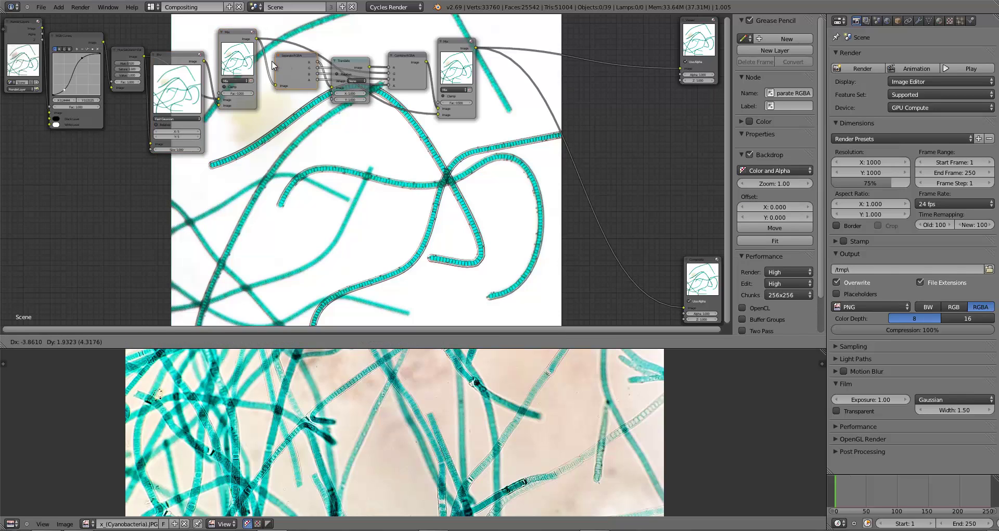
Add a Lens Distortion node fed by the second Mix node, place it beside that node and set Distort to 1.
{"action": "scroll", "coordinate": [471, 359], "scroll_direction": "down", "scroll_amount": 6}
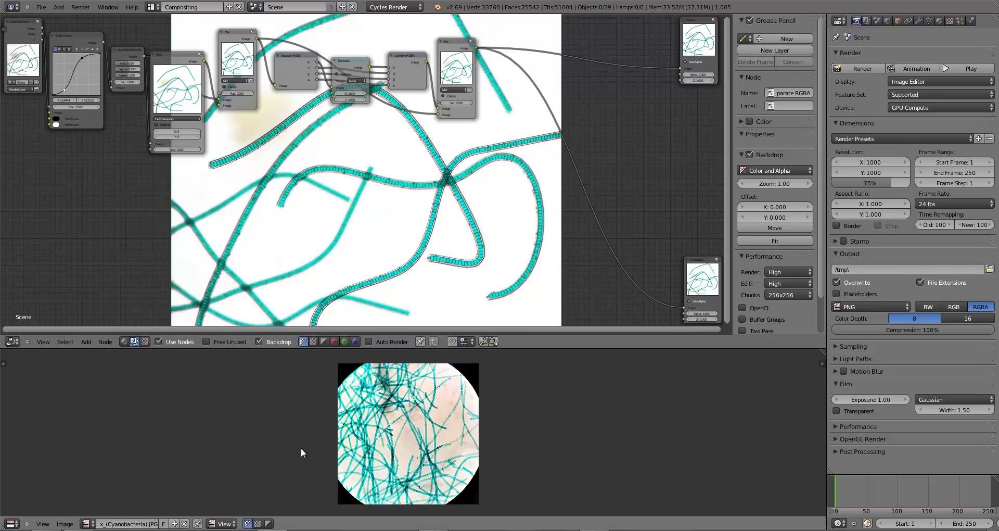
{"action": "scroll", "coordinate": [466, 96], "scroll_direction": "up", "scroll_amount": 1}
{"action": "scroll", "coordinate": [387, 485], "scroll_direction": "up", "scroll_amount": 3}
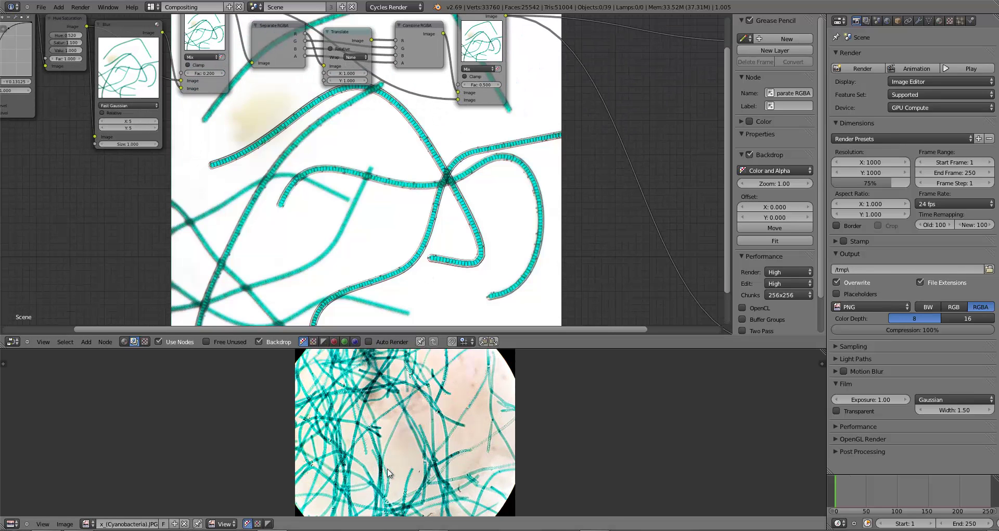
{"action": "scroll", "coordinate": [462, 172], "scroll_direction": "down", "scroll_amount": 1}
{"action": "scroll", "coordinate": [461, 171], "scroll_direction": "up", "scroll_amount": 1}
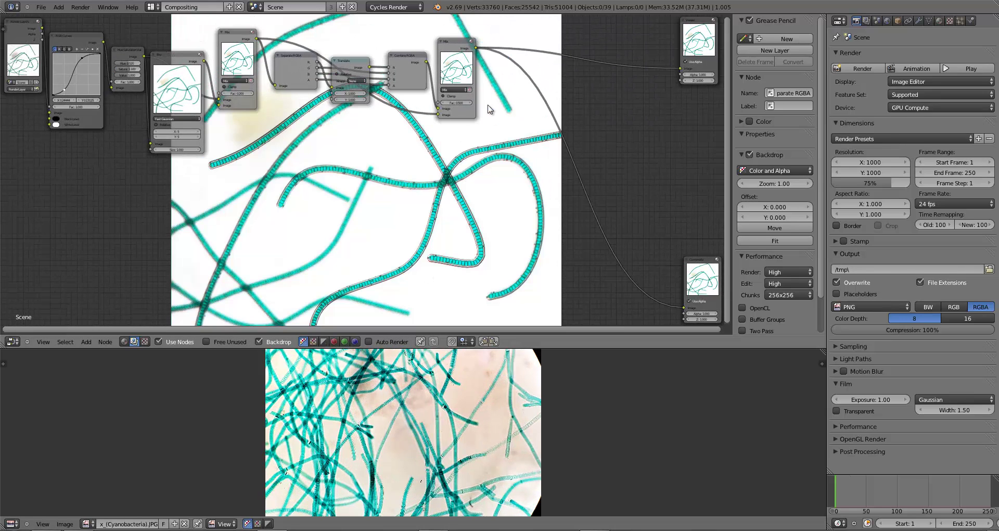
{"action": "key", "text": "shift+a"}
{"action": "mouse_move", "coordinate": [469, 164]}
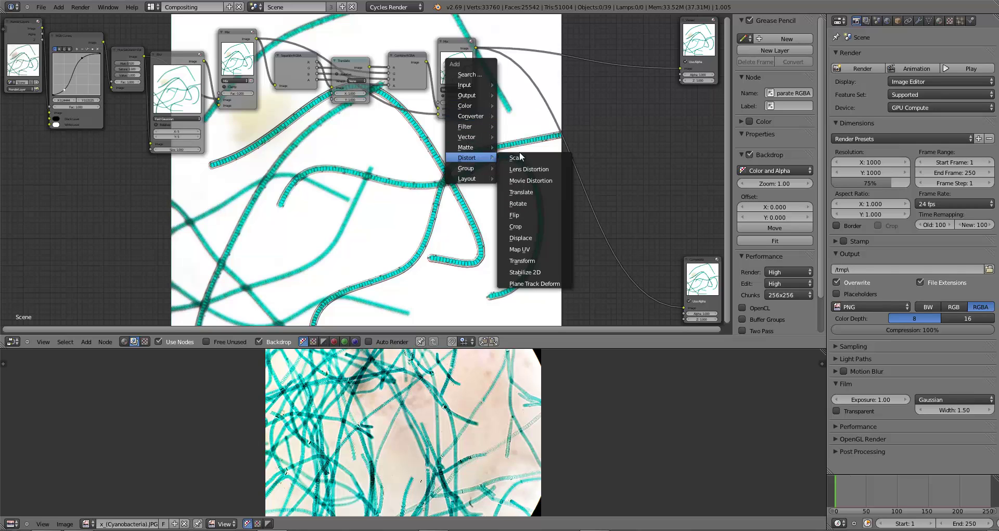
{"action": "left_click", "coordinate": [522, 162]}
{"action": "left_click", "coordinate": [470, 50]}
{"action": "left_click", "coordinate": [470, 50]}
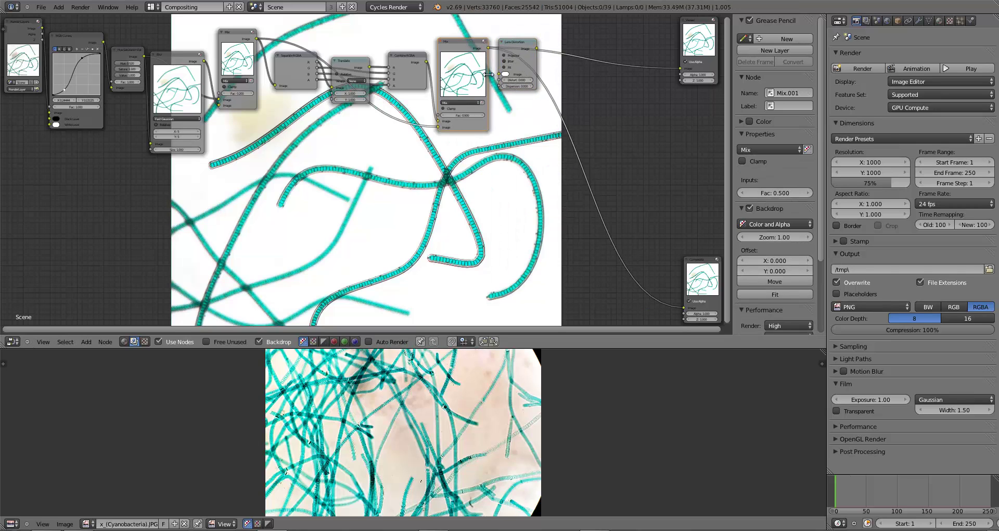
{"action": "left_click_drag", "start_coordinate": [514, 43], "coordinate": [505, 47]}
{"action": "left_click_drag", "start_coordinate": [508, 83], "coordinate": [638, 84]}
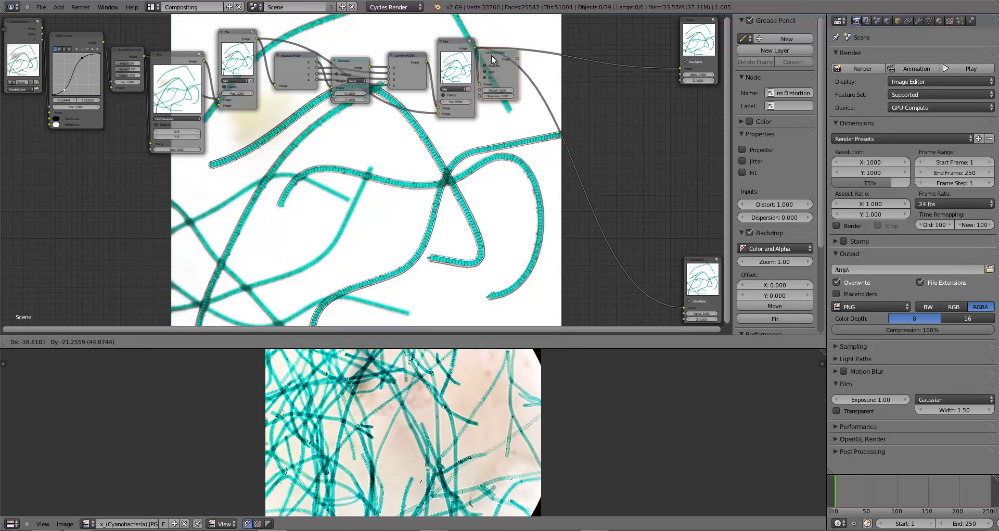
Add a Math node fed by the Lens Distortion output, set it to Greater Than, and place it beside that node.
{"action": "key", "text": "shift+a"}
{"action": "mouse_move", "coordinate": [514, 64]}
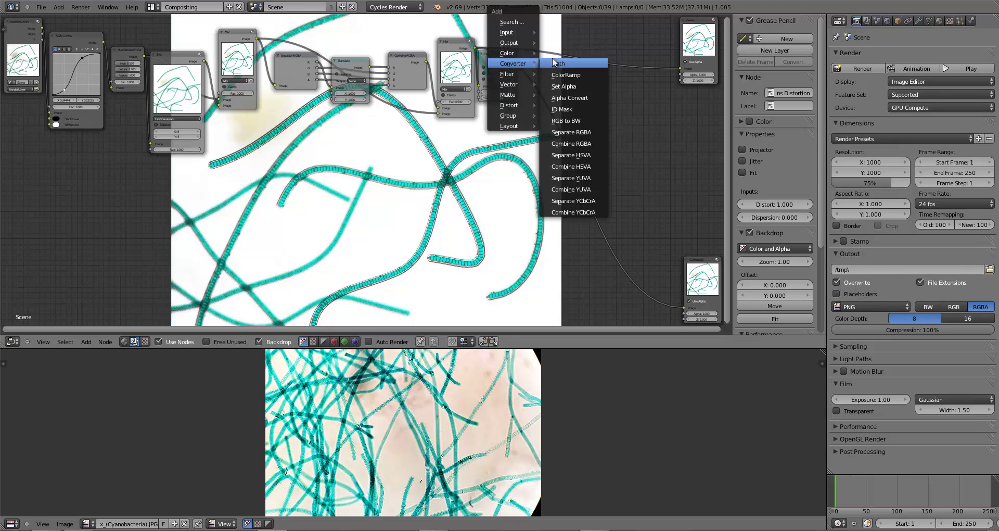
{"action": "left_click", "coordinate": [552, 58]}
{"action": "left_click", "coordinate": [547, 65]}
{"action": "left_click_drag", "start_coordinate": [516, 61], "coordinate": [557, 95]}
{"action": "left_click", "coordinate": [568, 82]}
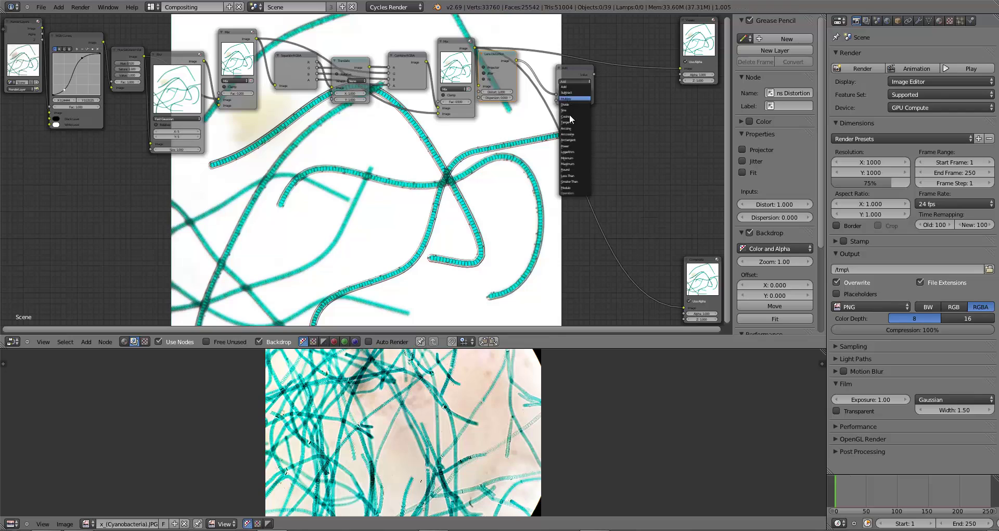
{"action": "left_click", "coordinate": [577, 179]}
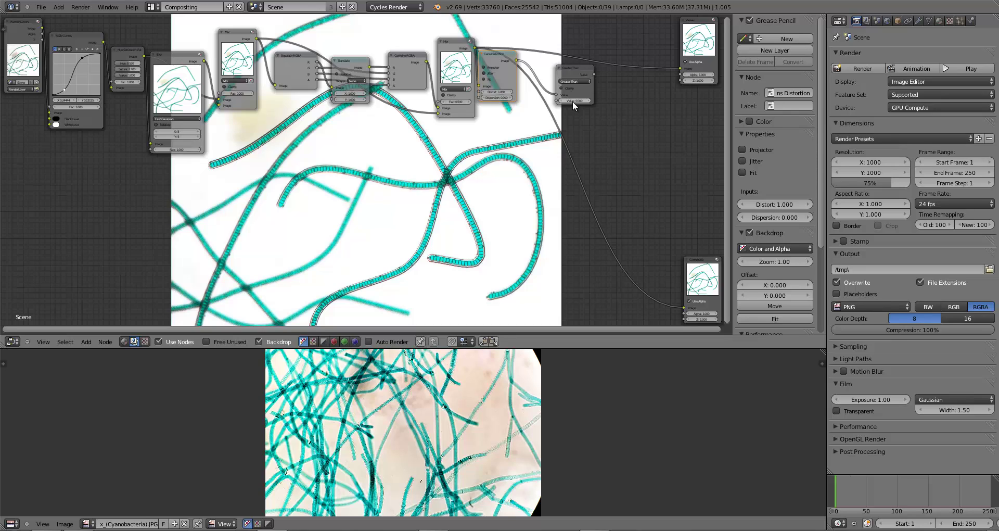
{"action": "left_click_drag", "start_coordinate": [569, 75], "coordinate": [531, 70]}
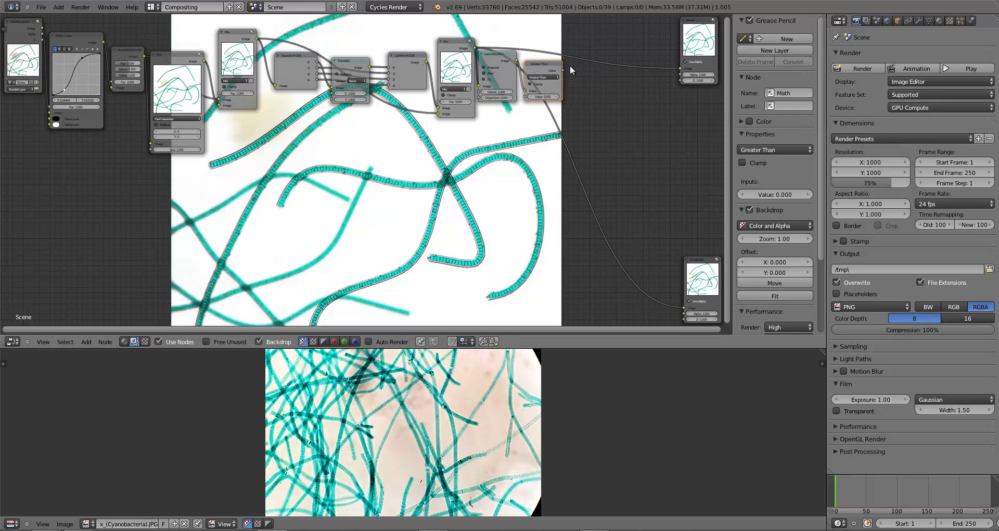
Add a Blur node fed by the Greater Than output and set it to Fast Gaussian with X and Y at 5.
{"action": "key", "text": "shift+a"}
{"action": "mouse_move", "coordinate": [605, 65]}
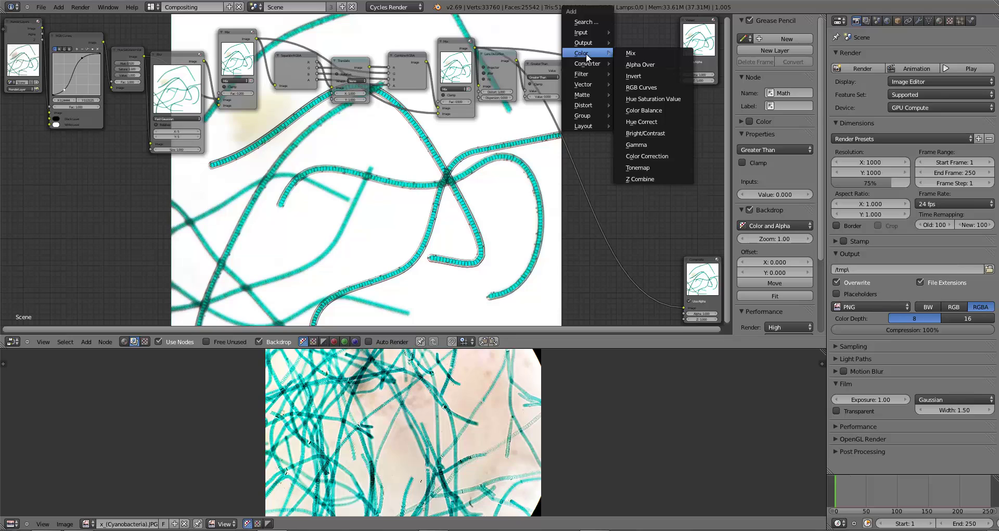
{"action": "left_click", "coordinate": [627, 73]}
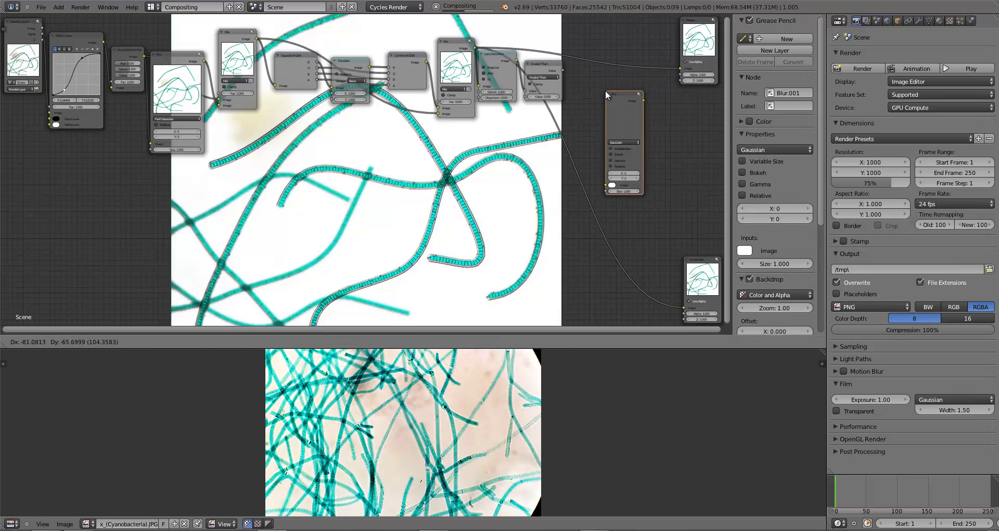
{"action": "left_click", "coordinate": [604, 89]}
{"action": "left_click_drag", "start_coordinate": [561, 69], "coordinate": [604, 185]}
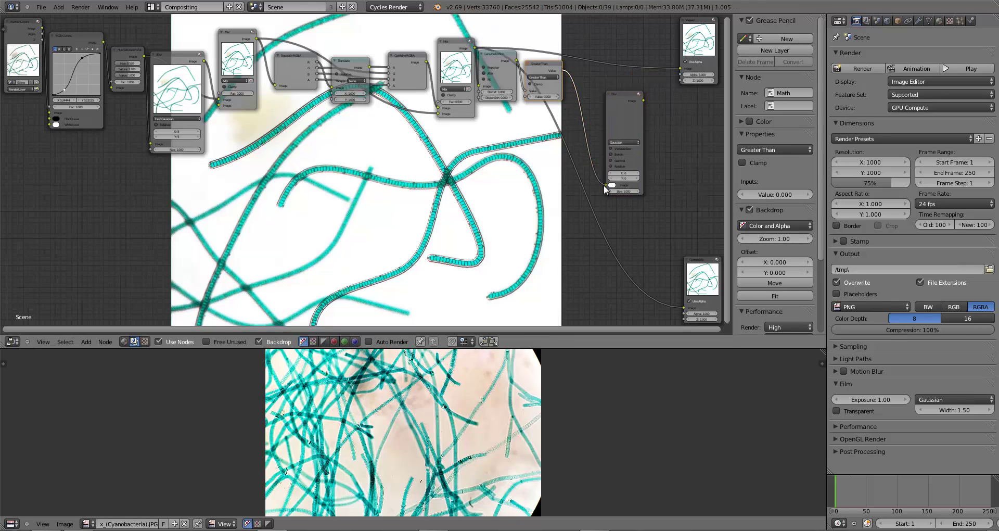
{"action": "left_click", "coordinate": [622, 143]}
{"action": "left_click", "coordinate": [620, 108]}
{"action": "left_click_drag", "start_coordinate": [625, 155], "coordinate": [637, 156]}
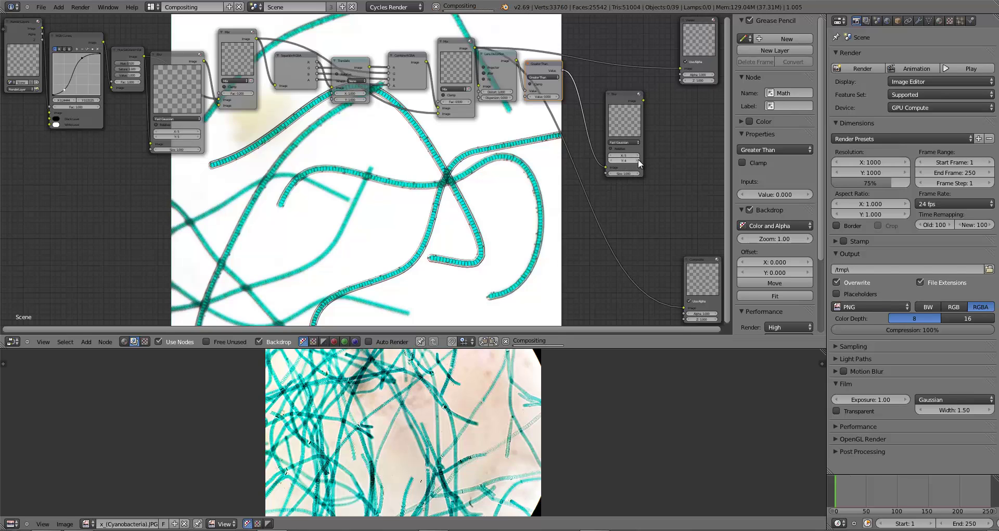
{"action": "key", "text": "ctrl+v"}
{"action": "left_click_drag", "start_coordinate": [627, 129], "coordinate": [589, 96]}
Add a Multiply Mix node combining the image with the blurred circular mask, and connect its output to the Viewer and Composite nodes.
{"action": "key", "text": "shift+a"}
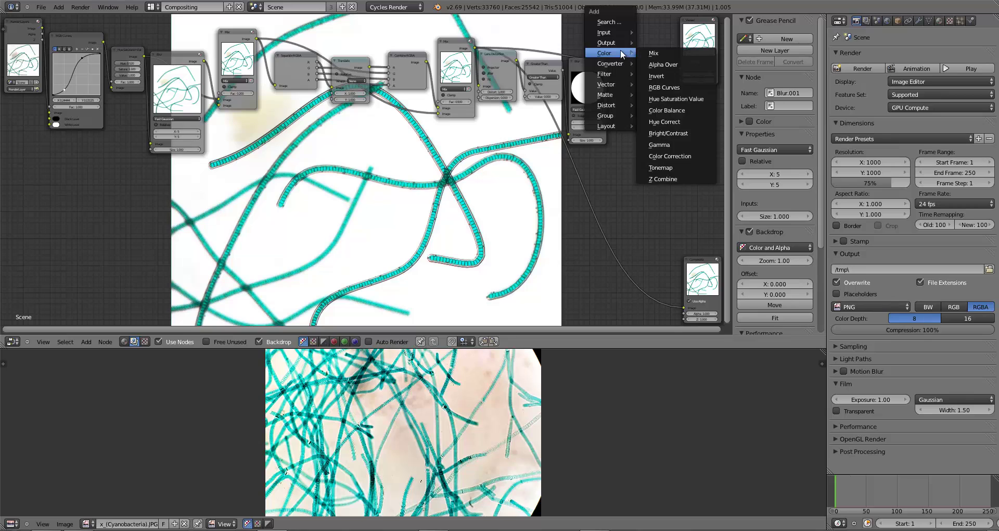
{"action": "left_click", "coordinate": [651, 58]}
{"action": "left_click", "coordinate": [650, 60]}
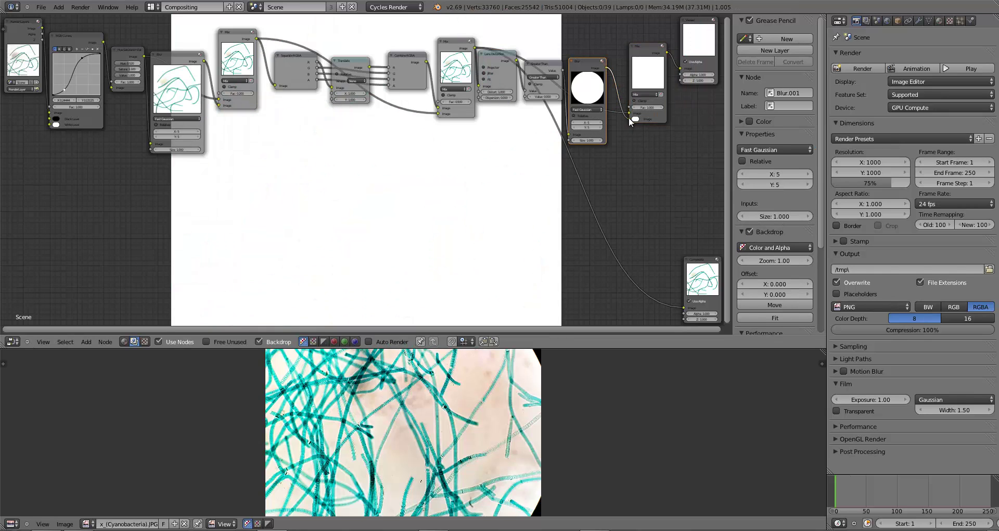
{"action": "left_click", "coordinate": [645, 94]}
{"action": "left_click", "coordinate": [643, 112]}
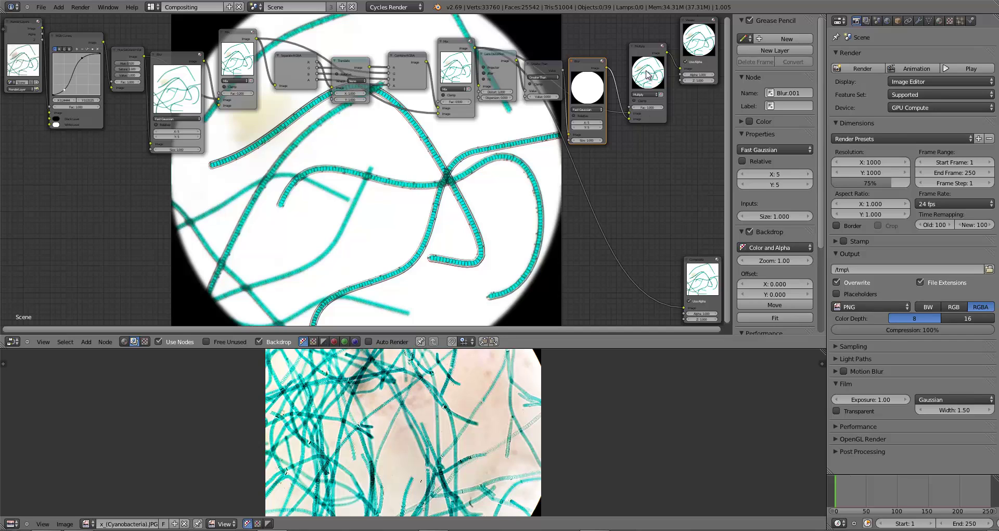
{"action": "left_click_drag", "start_coordinate": [647, 74], "coordinate": [685, 294]}
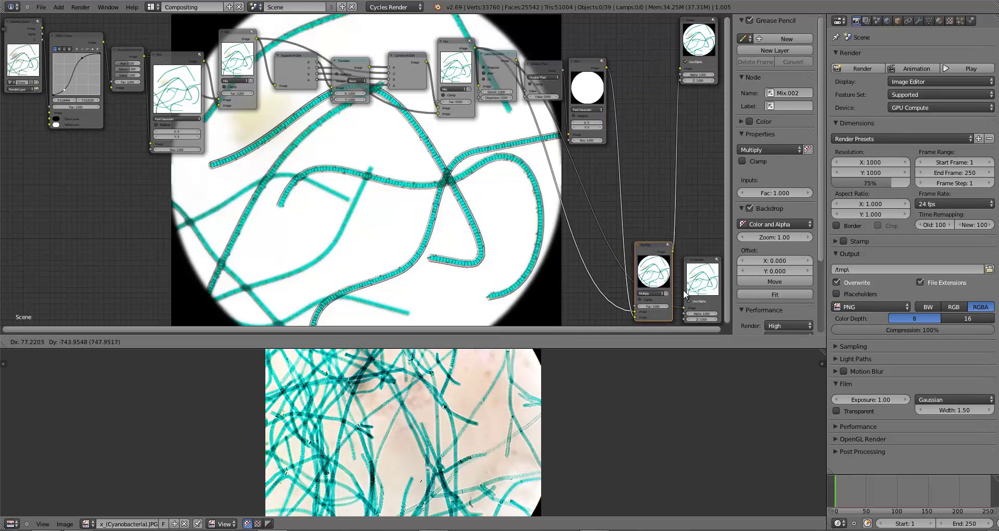
{"action": "right_click", "coordinate": [685, 294]}
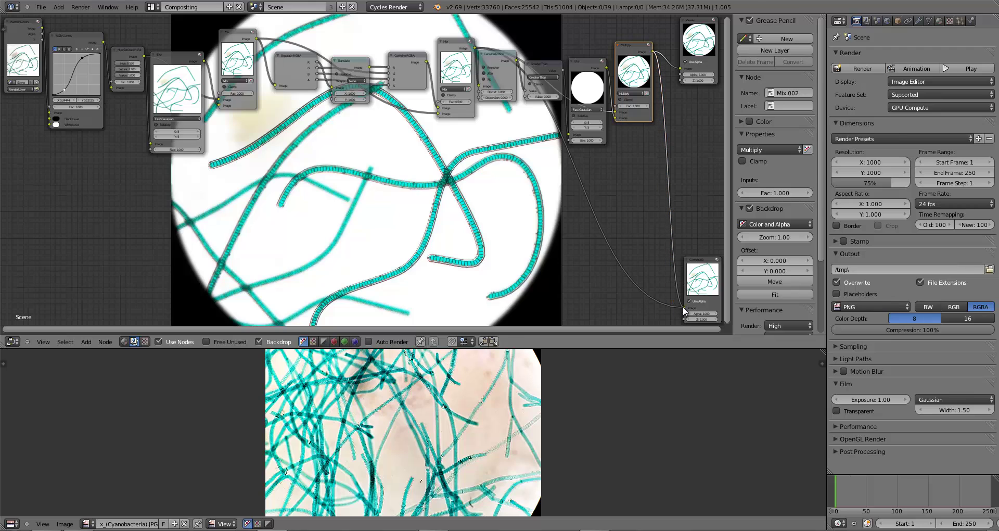
Switch to the Default screen layout and display the Viewer Node image in the image editor.
{"action": "left_click", "coordinate": [152, 6]}
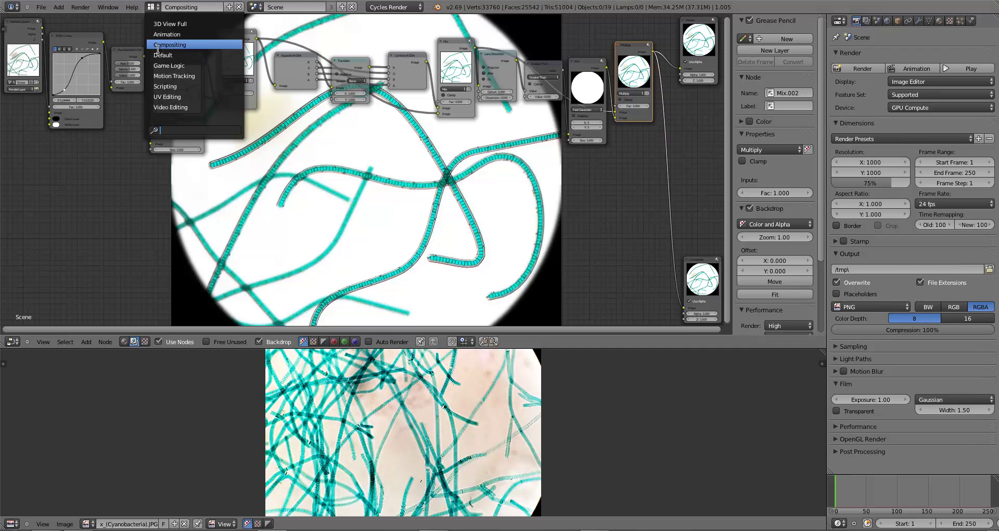
{"action": "left_click", "coordinate": [158, 53]}
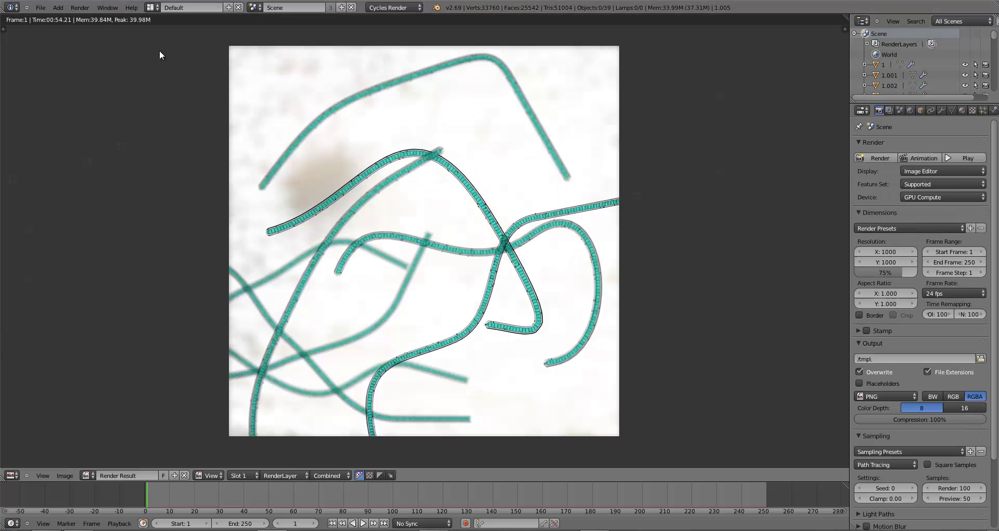
{"action": "left_click", "coordinate": [87, 475]}
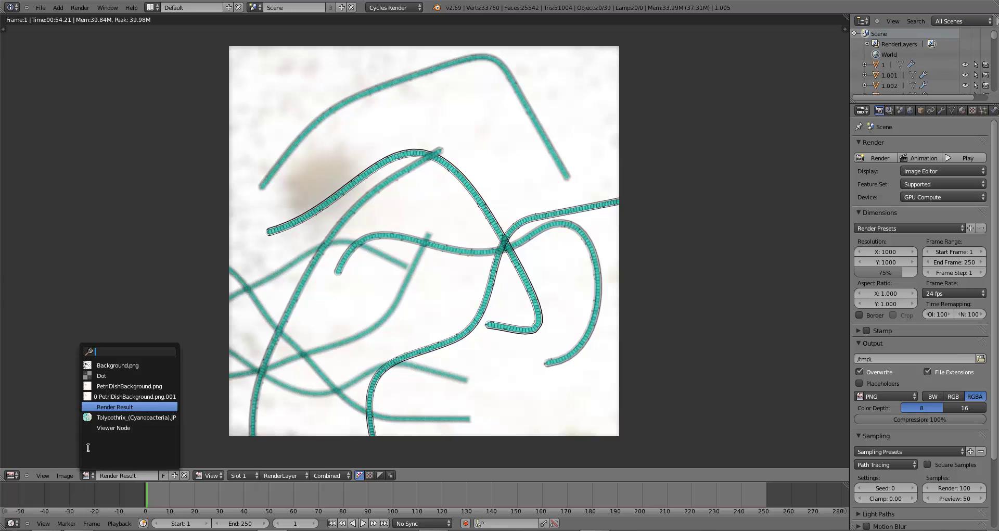
{"action": "left_click", "coordinate": [105, 427]}
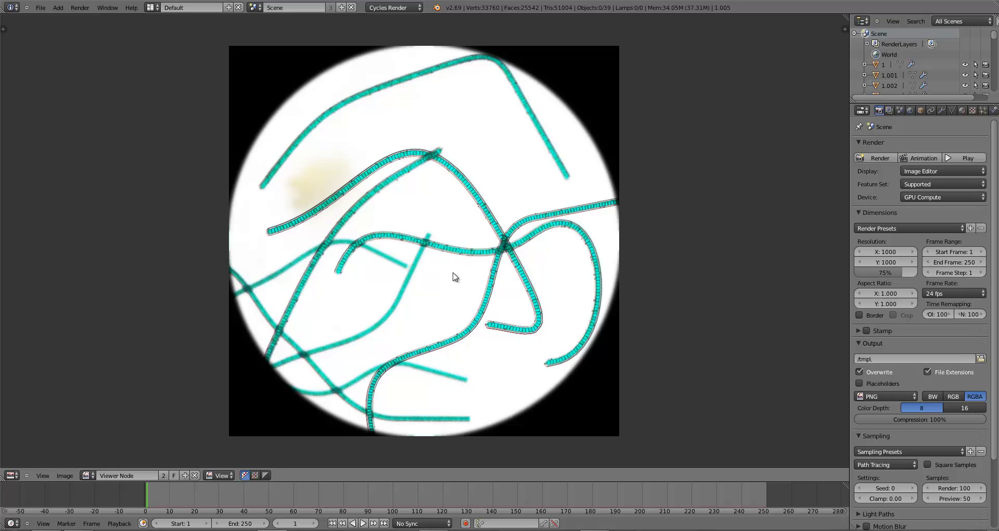
Return to the 3D view and, in front wireframe view, raise Plane.001 about 1.4 units along Z toward the filaments.
{"action": "key", "text": "Escape"}
{"action": "key", "text": "KP_1"}
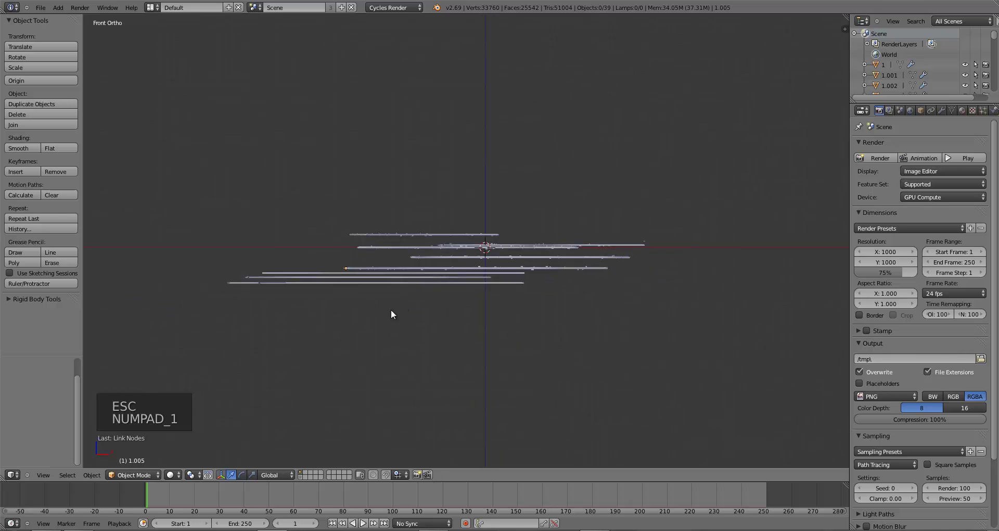
{"action": "key", "text": "z"}
{"action": "right_click", "coordinate": [432, 312]}
{"action": "key", "text": "g"}
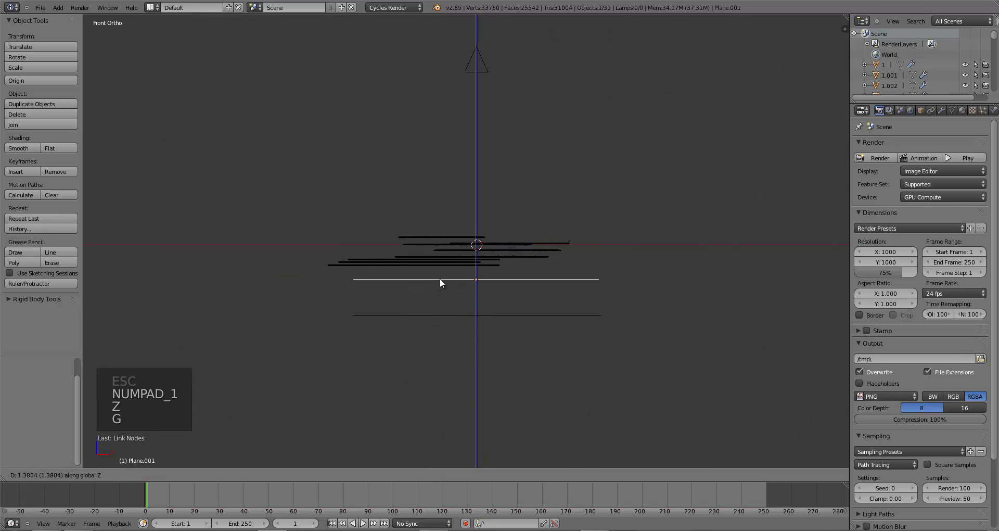
{"action": "left_click", "coordinate": [441, 285]}
{"action": "key", "text": "g"}
{"action": "left_click", "coordinate": [440, 282]}
Scale the raised plane to fit the camera frame, restore solid shading and clear the selection.
{"action": "key", "text": "KP_0"}
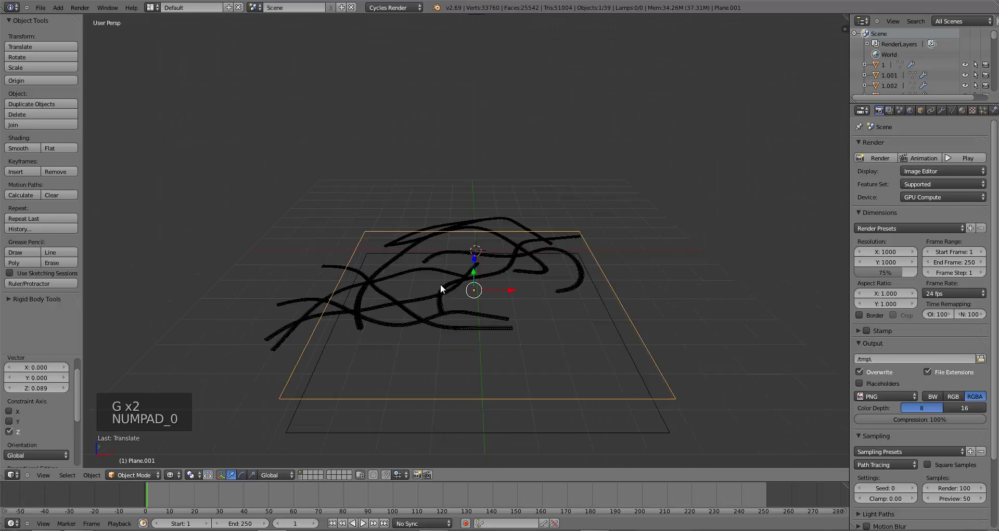
{"action": "key", "text": "s"}
{"action": "key", "text": "z"}
{"action": "key", "text": "a"}
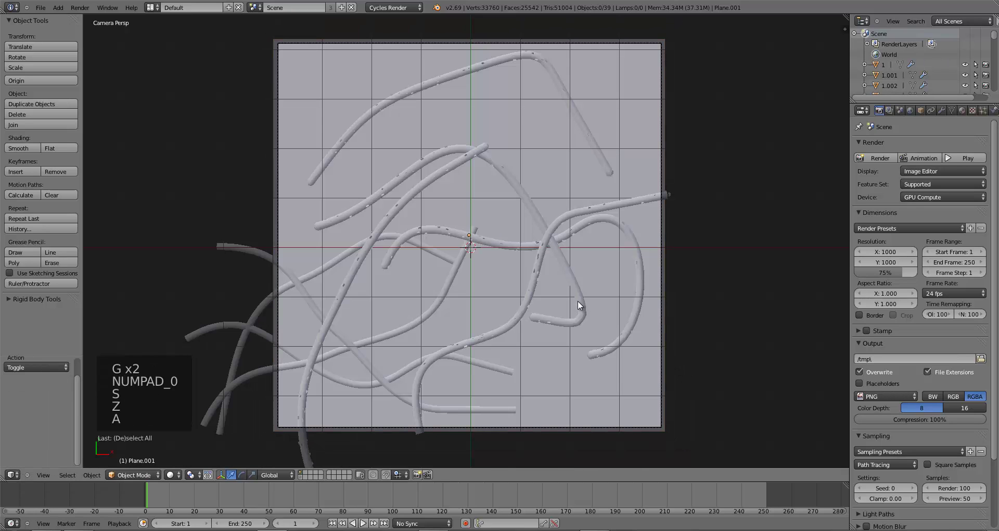
Save the file and render the scene with the adjusted plane.
{"action": "key", "text": "ctrl+s"}
{"action": "left_click", "coordinate": [864, 159]}
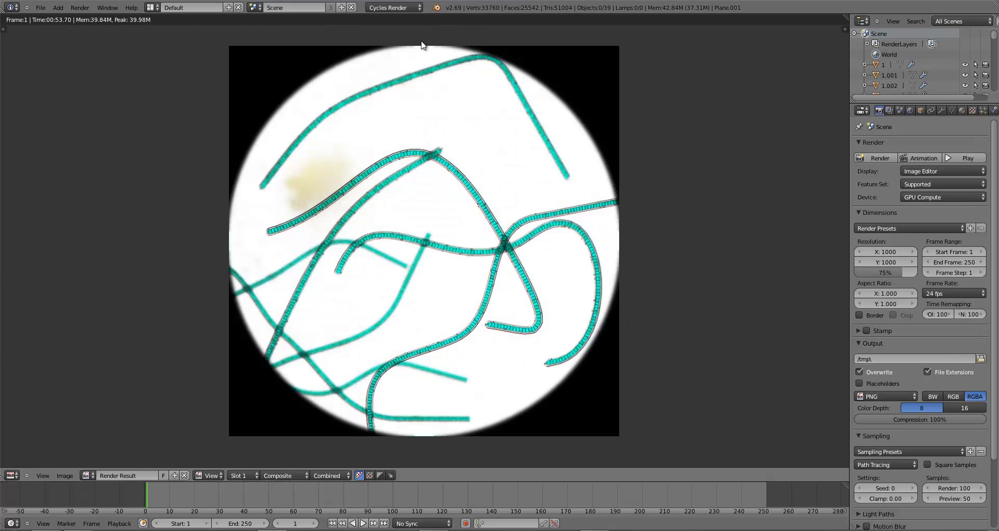
{"action": "left_click_drag", "start_coordinate": [490, 126], "coordinate": [590, 206]}
{"action": "left_click_drag", "start_coordinate": [543, 181], "coordinate": [395, 174]}
{"action": "left_click_drag", "start_coordinate": [283, 189], "coordinate": [371, 128]}
Return to the Compositing layout and give the node editor more height over the reference image.
{"action": "left_click", "coordinate": [150, 8]}
{"action": "left_click", "coordinate": [172, 42]}
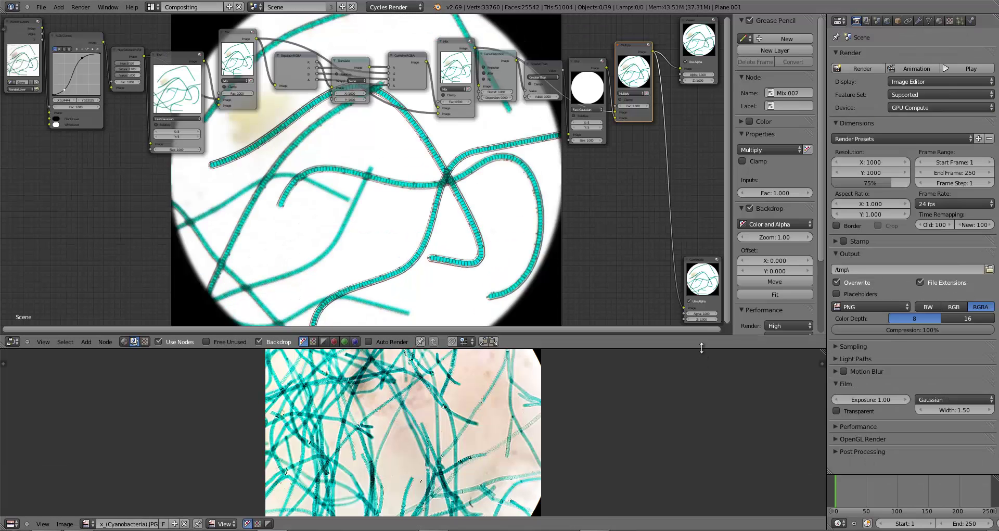
{"action": "left_click_drag", "start_coordinate": [701, 348], "coordinate": [709, 294]}
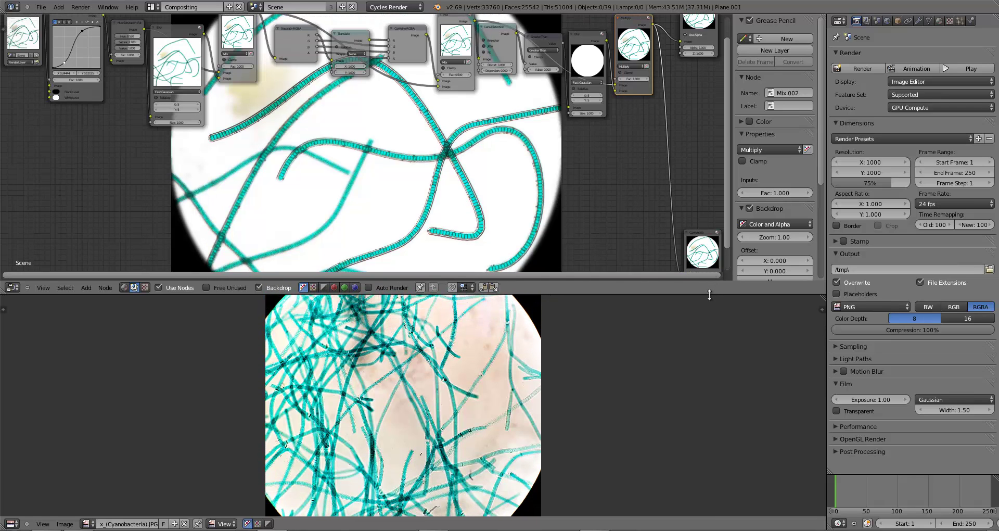
{"action": "left_click_drag", "start_coordinate": [709, 295], "coordinate": [703, 389]}
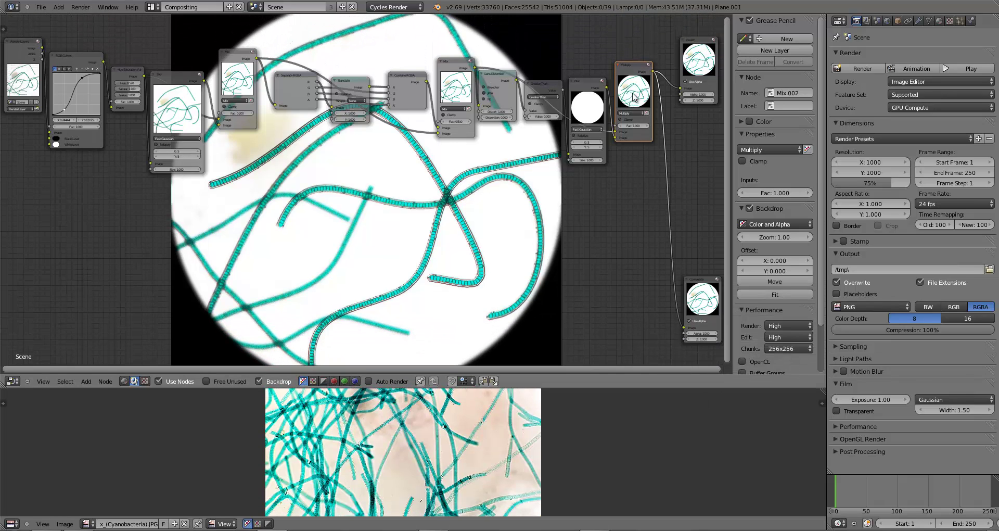
Space out the final Multiply, Viewer and Composite nodes, with the Viewer higher and the Composite lower.
{"action": "left_click_drag", "start_coordinate": [634, 96], "coordinate": [637, 89]}
{"action": "left_click_drag", "start_coordinate": [695, 64], "coordinate": [697, 45]}
{"action": "left_click_drag", "start_coordinate": [703, 299], "coordinate": [700, 315]}
{"action": "mouse_move", "coordinate": [635, 85]}
{"action": "left_mouse_down"}
{"action": "mouse_move", "coordinate": [590, 105]}
{"action": "mouse_move", "coordinate": [633, 101]}
{"action": "left_mouse_up"}
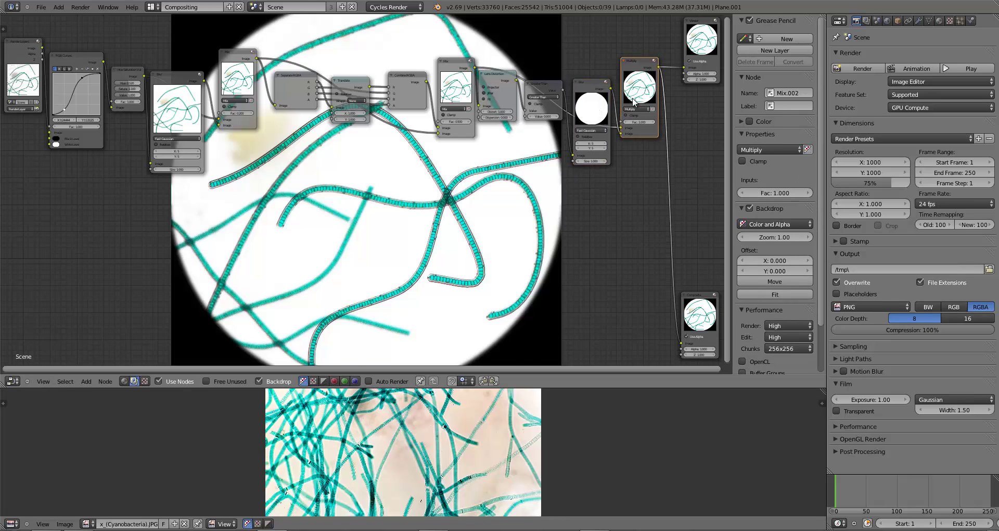
{"action": "left_click", "coordinate": [624, 148]}
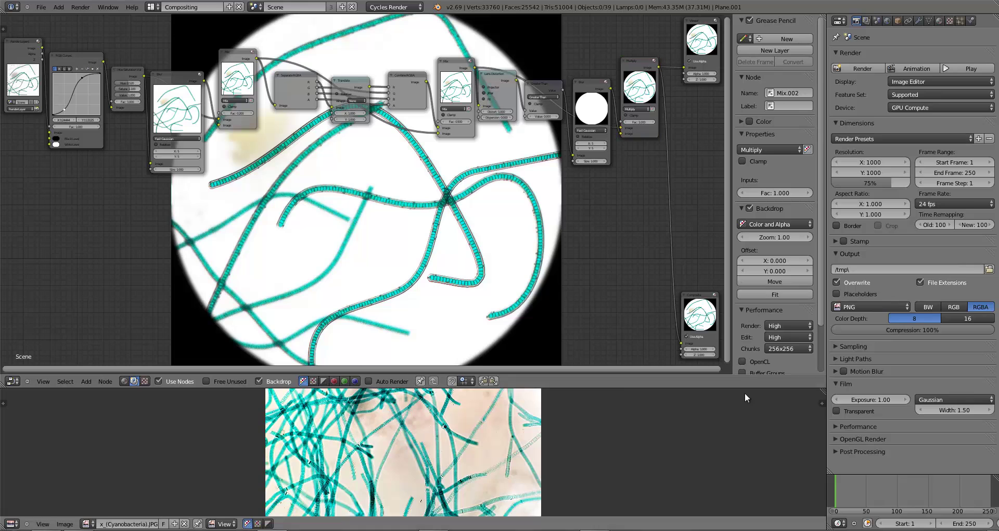
Expand the node editor over the reference image area and shift the node chain up to uncover the backdrop.
{"action": "left_click_drag", "start_coordinate": [5, 402], "coordinate": [5, 401]}
{"action": "left_click_drag", "start_coordinate": [698, 397], "coordinate": [697, 466]}
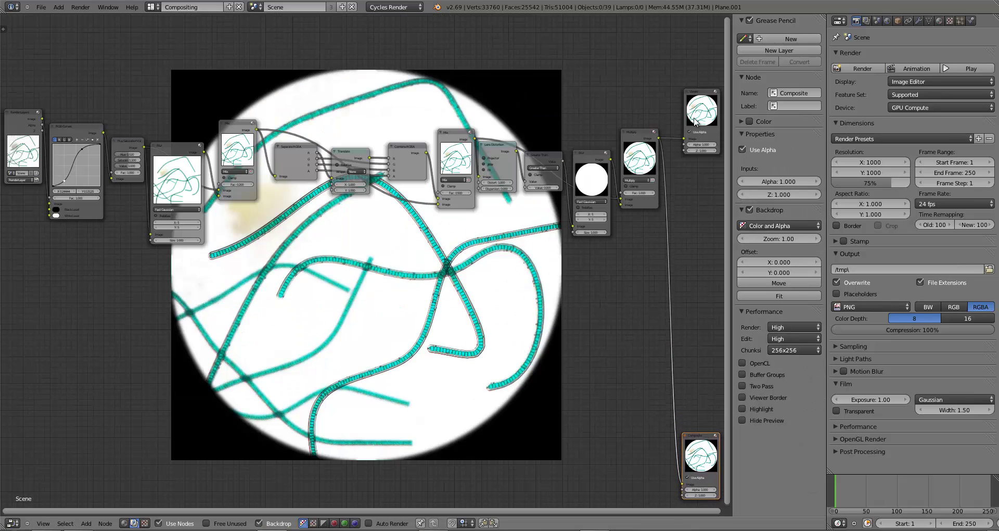
{"action": "left_click_drag", "start_coordinate": [701, 109], "coordinate": [702, 41]}
{"action": "left_click_drag", "start_coordinate": [21, 112], "coordinate": [21, 21]}
{"action": "left_click_drag", "start_coordinate": [70, 126], "coordinate": [72, 67]}
{"action": "key", "text": "b"}
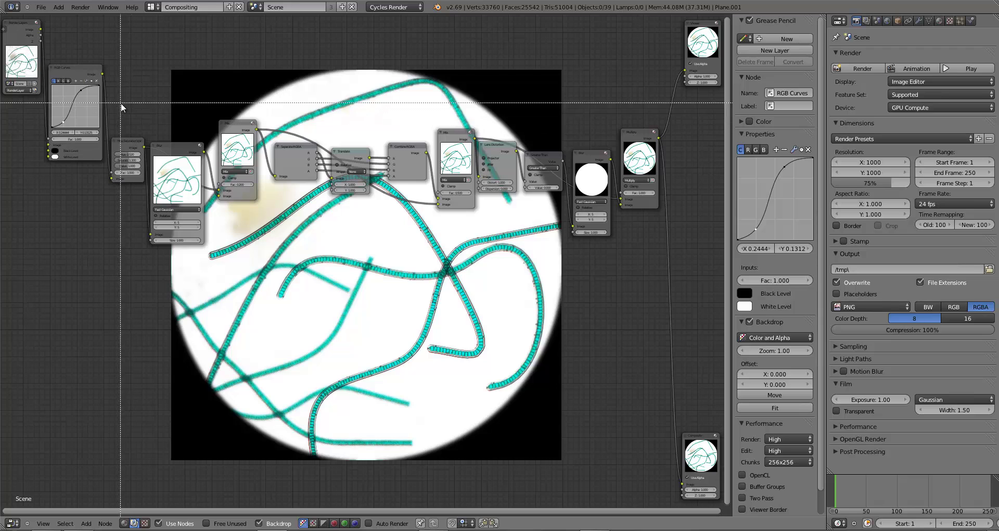
{"action": "left_click_drag", "start_coordinate": [120, 103], "coordinate": [651, 307]}
{"action": "key", "text": "g"}
{"action": "left_click", "coordinate": [649, 243]}
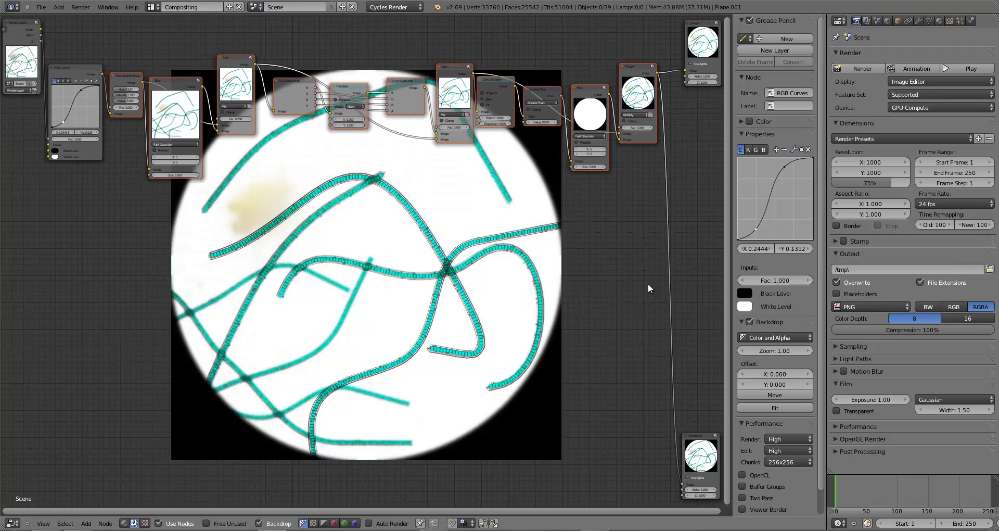
Move the Composite and Viewer nodes farther from the Multiply node to free space for new nodes.
{"action": "middle_click_drag", "start_coordinate": [582, 312], "coordinate": [346, 308]}
{"action": "left_click_drag", "start_coordinate": [465, 451], "coordinate": [662, 445]}
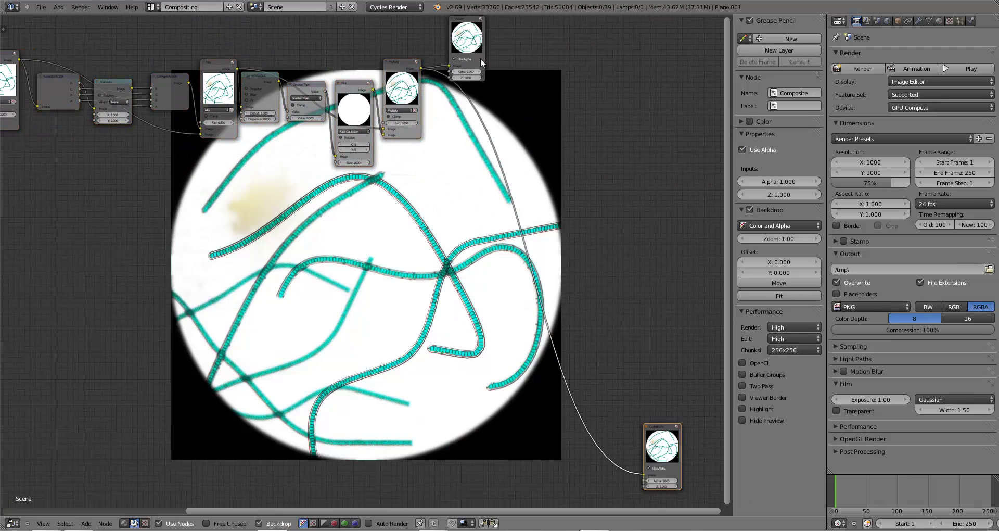
{"action": "left_click_drag", "start_coordinate": [479, 57], "coordinate": [631, 92]}
{"action": "left_click", "coordinate": [630, 92]}
Add a second RGB Curves node and place it below the node chain.
{"action": "scroll", "coordinate": [385, 172], "scroll_direction": "up", "scroll_amount": 2}
{"action": "key", "text": "shift+a"}
{"action": "mouse_move", "coordinate": [391, 169]}
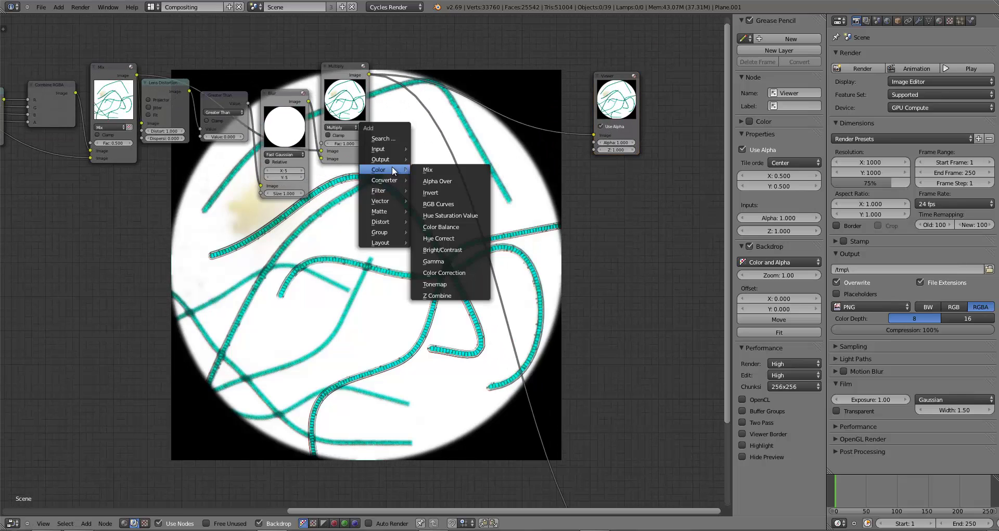
{"action": "left_click", "coordinate": [438, 204]}
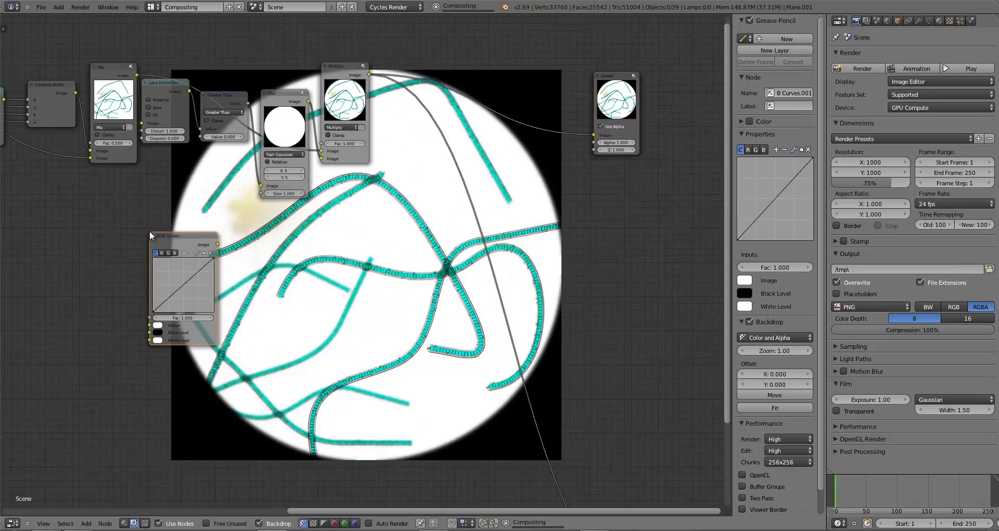
{"action": "left_click", "coordinate": [148, 230]}
Feed the second Mix node's output into the new RGB Curves node and connect its output to the Viewer.
{"action": "middle_click_drag", "start_coordinate": [245, 223], "coordinate": [331, 210]}
{"action": "left_click", "coordinate": [216, 85]}
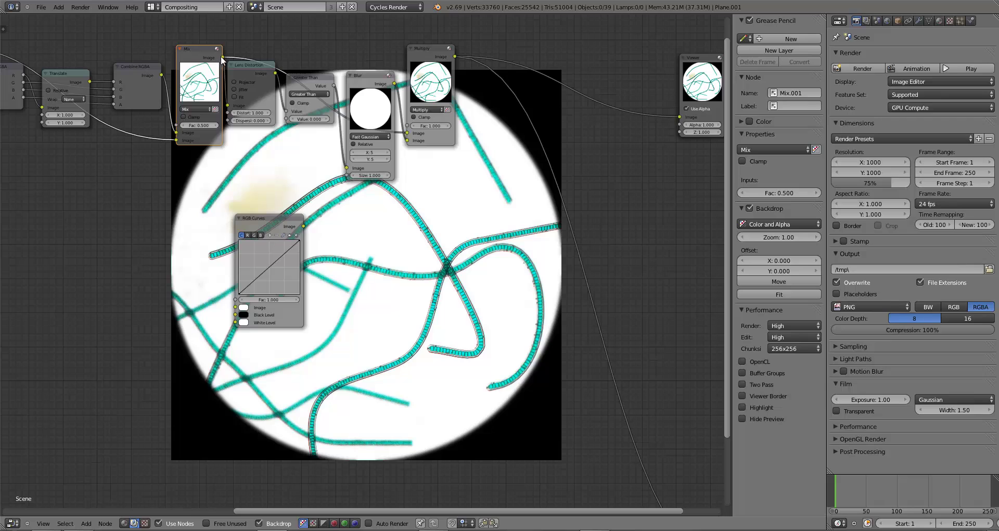
{"action": "left_click_drag", "start_coordinate": [222, 57], "coordinate": [235, 307]}
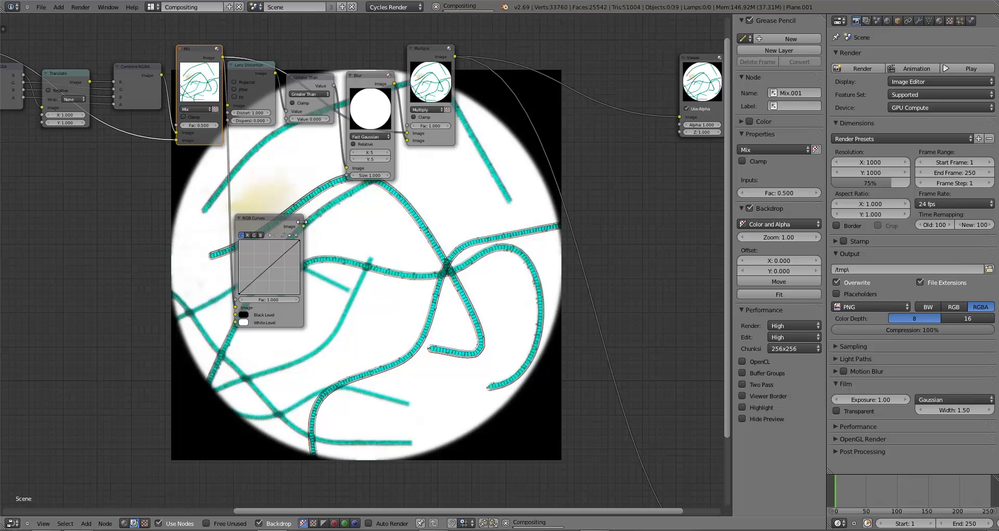
{"action": "left_click_drag", "start_coordinate": [303, 226], "coordinate": [680, 118]}
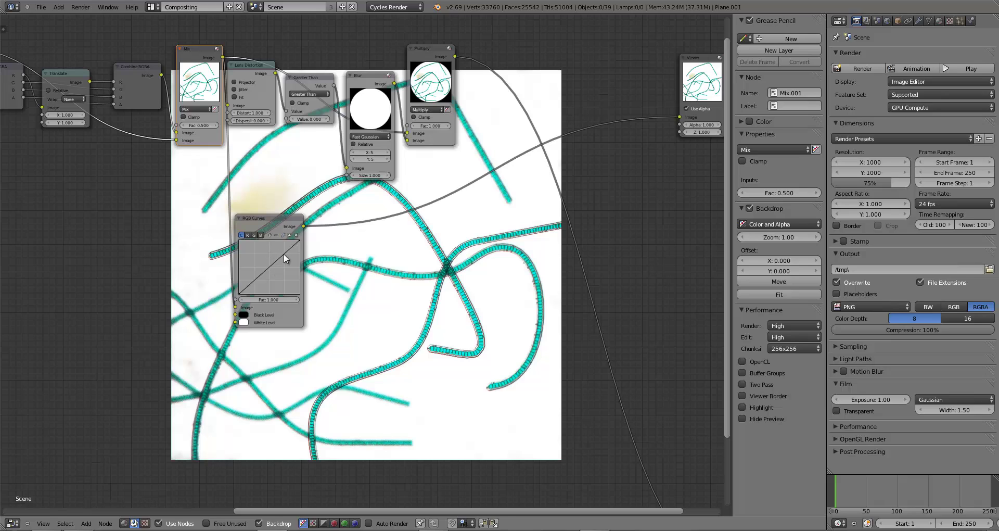
Shape the new RGB Curves into a contrast S-curve with a high upper point and a lower point at X 0.36111, Y 0.16250.
{"action": "left_click_drag", "start_coordinate": [283, 254], "coordinate": [276, 244]}
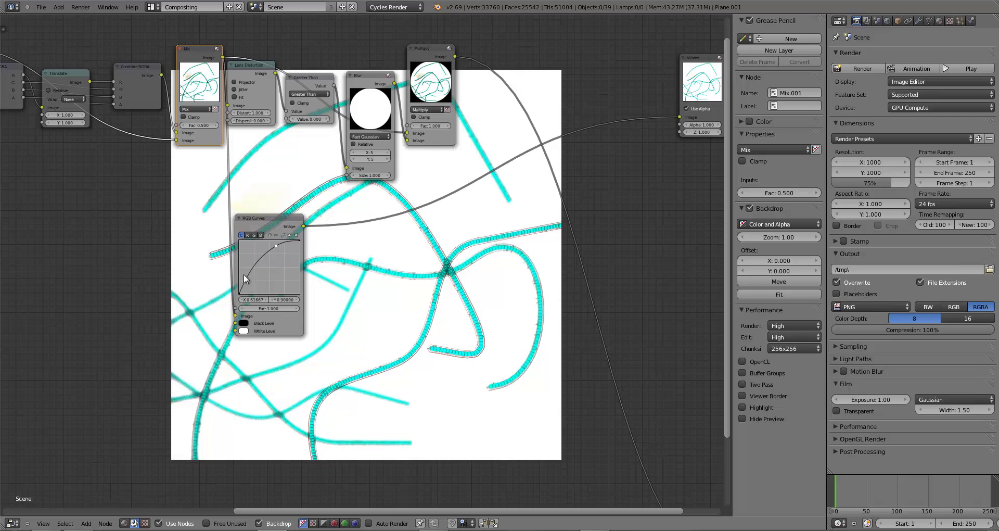
{"action": "left_click_drag", "start_coordinate": [254, 282], "coordinate": [260, 285]}
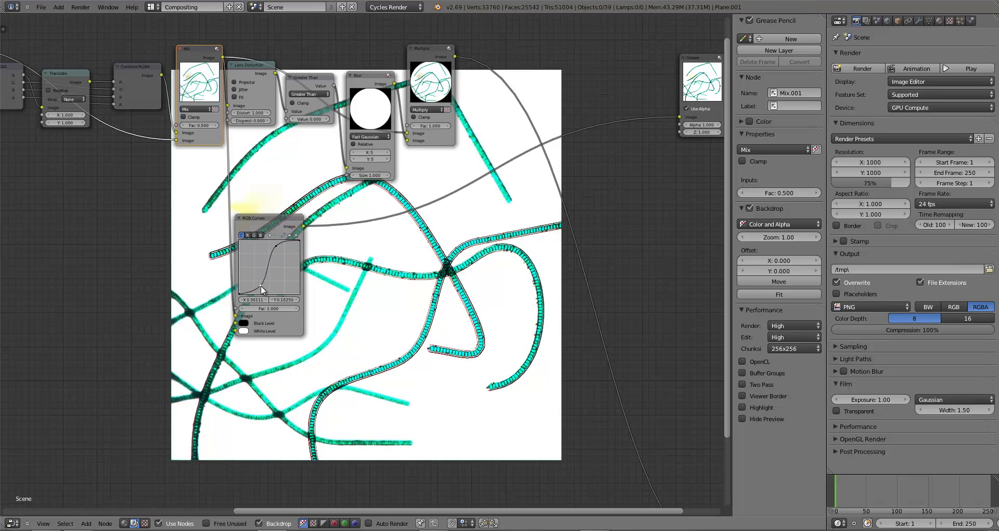
{"action": "left_click_drag", "start_coordinate": [270, 219], "coordinate": [265, 210]}
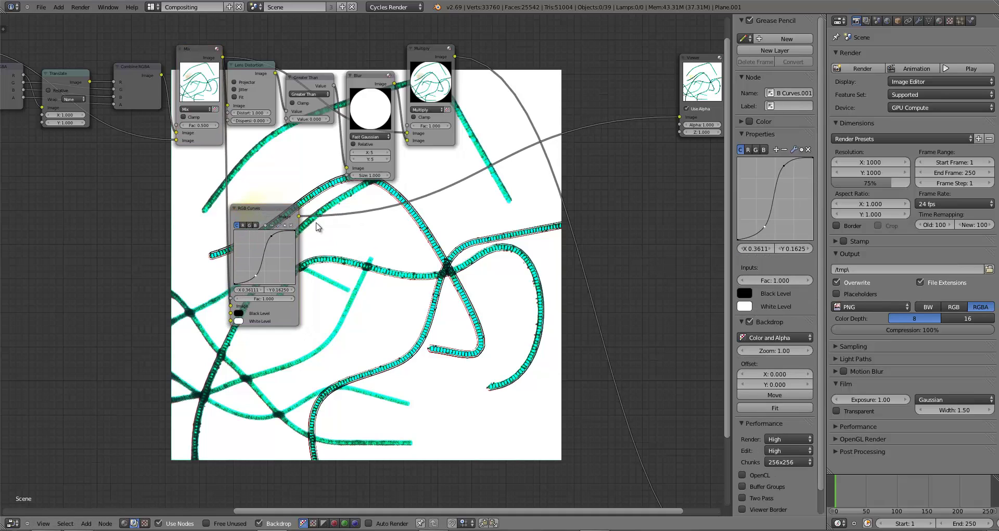
Add an RGB to BW node between the new RGB Curves node and the Viewer, and position it beside the curves.
{"action": "key", "text": "shift+a"}
{"action": "mouse_move", "coordinate": [304, 224]}
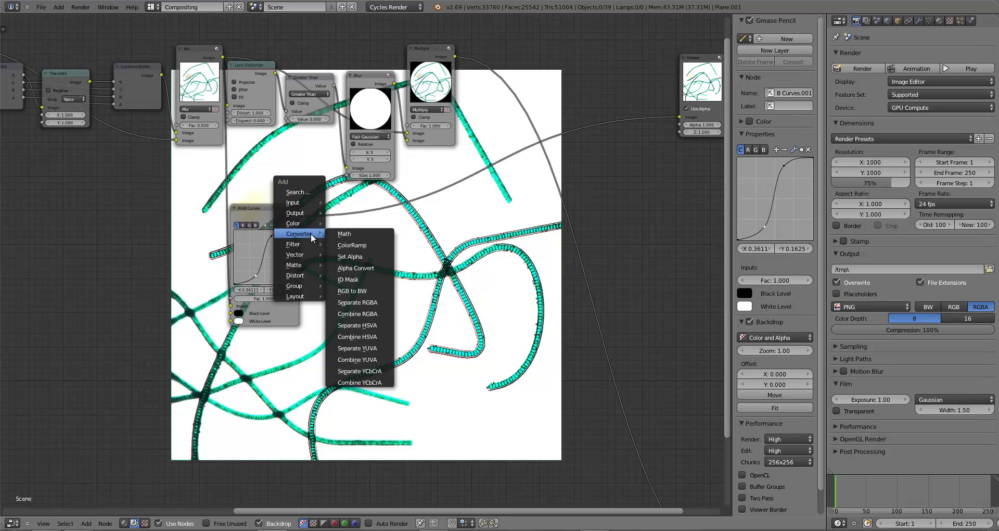
{"action": "left_click", "coordinate": [351, 290]}
{"action": "left_click", "coordinate": [335, 202]}
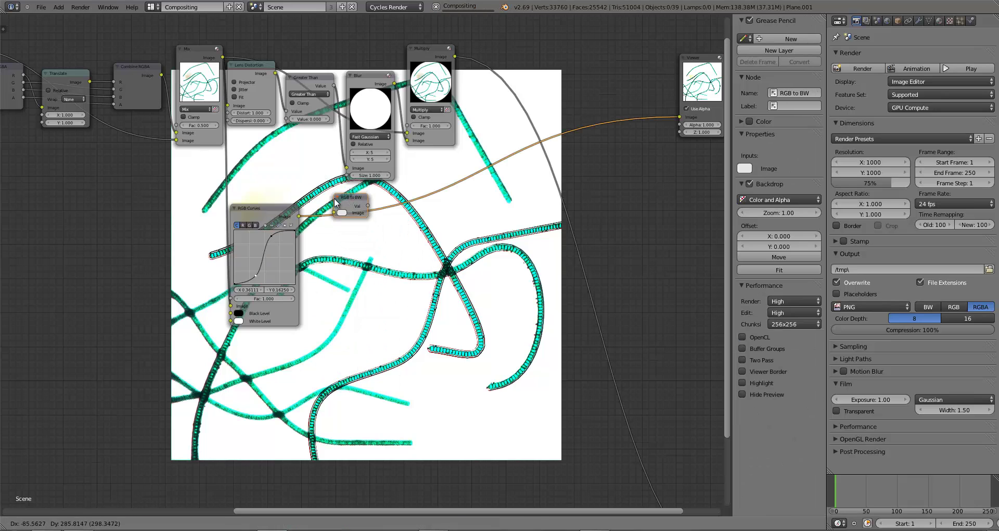
{"action": "left_click_drag", "start_coordinate": [348, 218], "coordinate": [340, 238]}
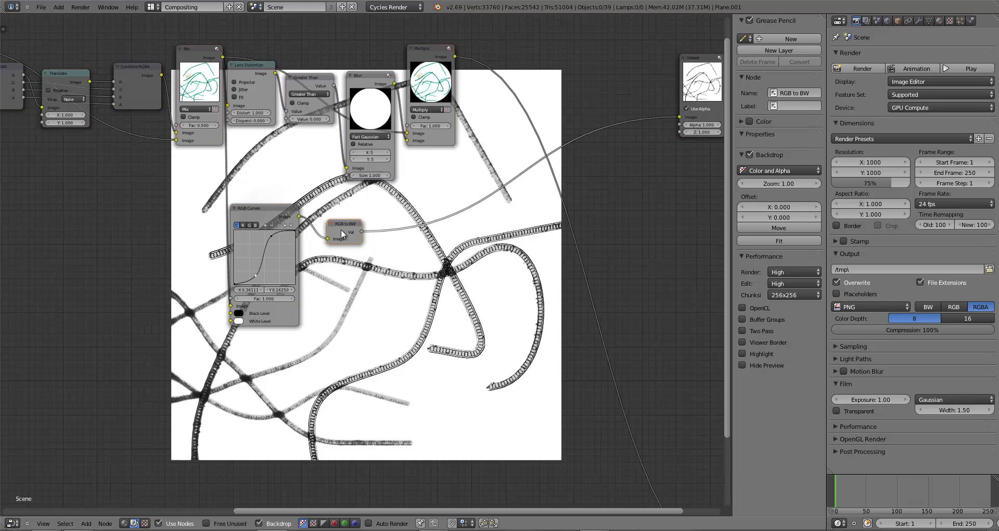
{"action": "left_click_drag", "start_coordinate": [344, 233], "coordinate": [338, 236]}
Disconnect the new RGB Curves node from the Mix node and the RGB to BW node from the Viewer, spacing the two apart.
{"action": "left_click", "coordinate": [436, 71]}
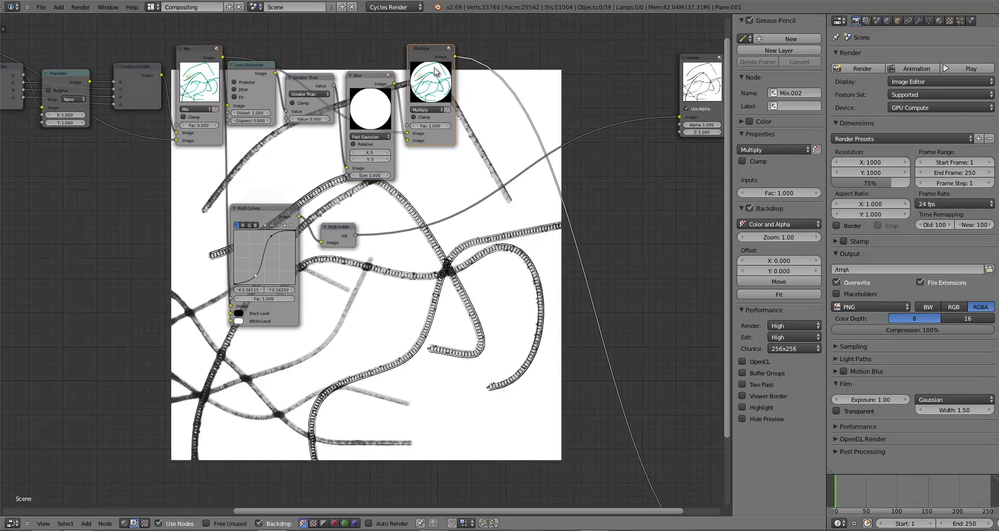
{"action": "middle_click_drag", "start_coordinate": [437, 180], "coordinate": [558, 180]}
{"action": "left_click_drag", "start_coordinate": [408, 214], "coordinate": [441, 202]}
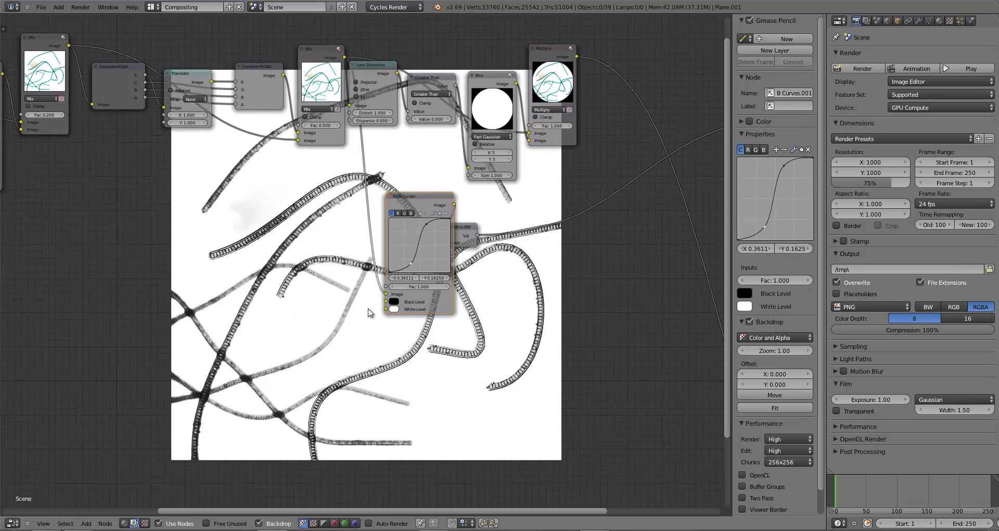
{"action": "left_click_drag", "start_coordinate": [384, 294], "coordinate": [347, 298]}
{"action": "left_click_drag", "start_coordinate": [421, 205], "coordinate": [358, 220]}
{"action": "middle_click_drag", "start_coordinate": [449, 247], "coordinate": [269, 264]}
{"action": "left_click_drag", "start_coordinate": [619, 135], "coordinate": [525, 162]}
{"action": "middle_click_drag", "start_coordinate": [274, 285], "coordinate": [390, 302]}
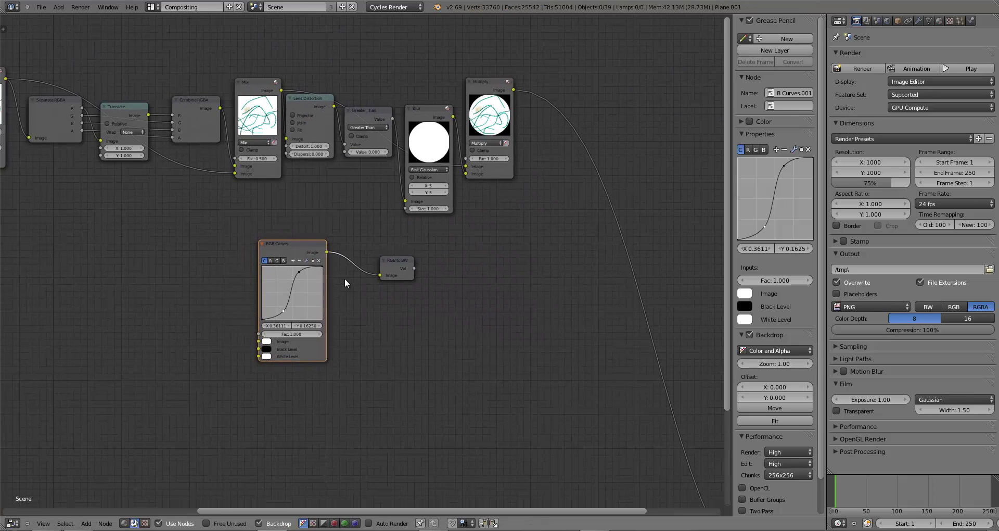
Move the new RGB Curves and RGB to BW nodes together back along the chain, beneath the first Blur and Mix nodes.
{"action": "key", "text": "b"}
{"action": "left_click_drag", "start_coordinate": [322, 244], "coordinate": [452, 300]}
{"action": "key", "text": "g"}
{"action": "left_click", "coordinate": [221, 306]}
{"action": "middle_click_drag", "start_coordinate": [312, 324], "coordinate": [578, 341]}
{"action": "key", "text": "g"}
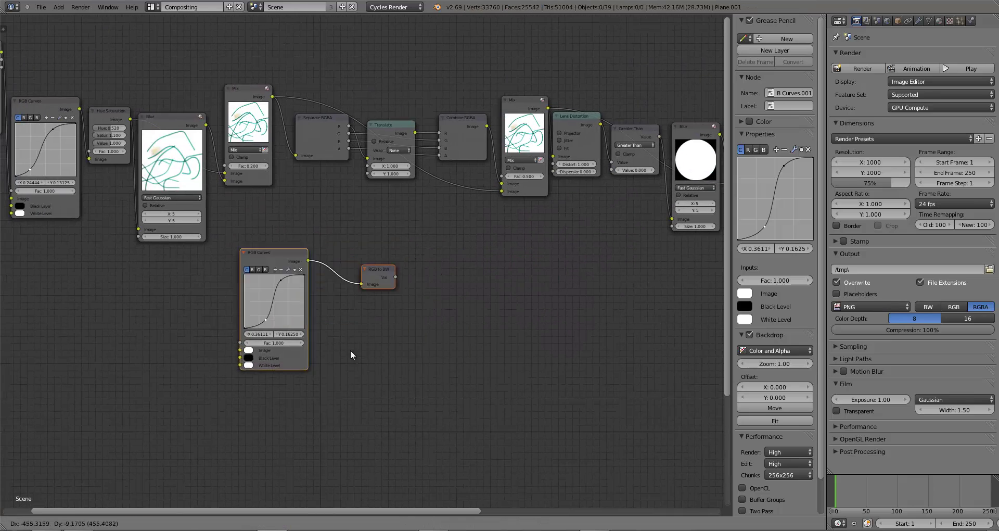
{"action": "left_click", "coordinate": [220, 362]}
{"action": "middle_click_drag", "start_coordinate": [286, 352], "coordinate": [432, 367]}
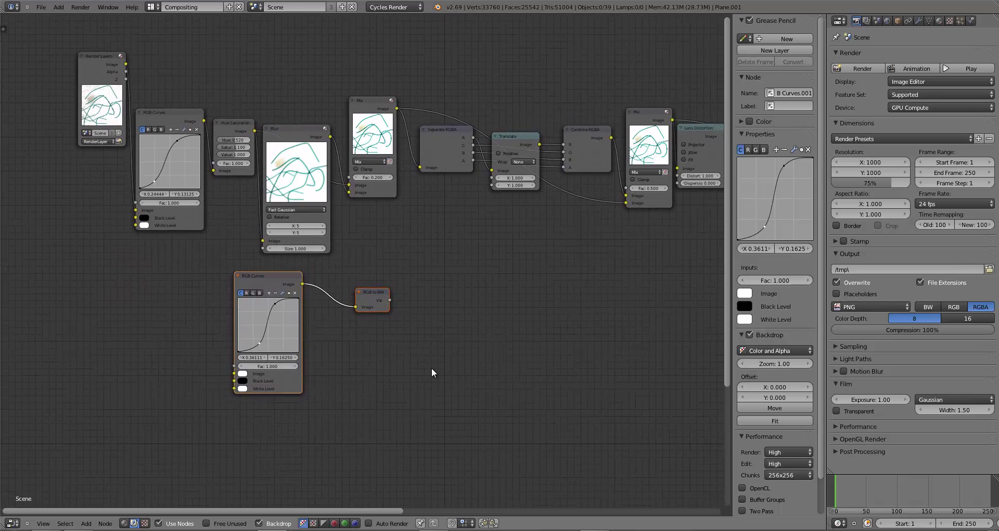
{"action": "key", "text": "g"}
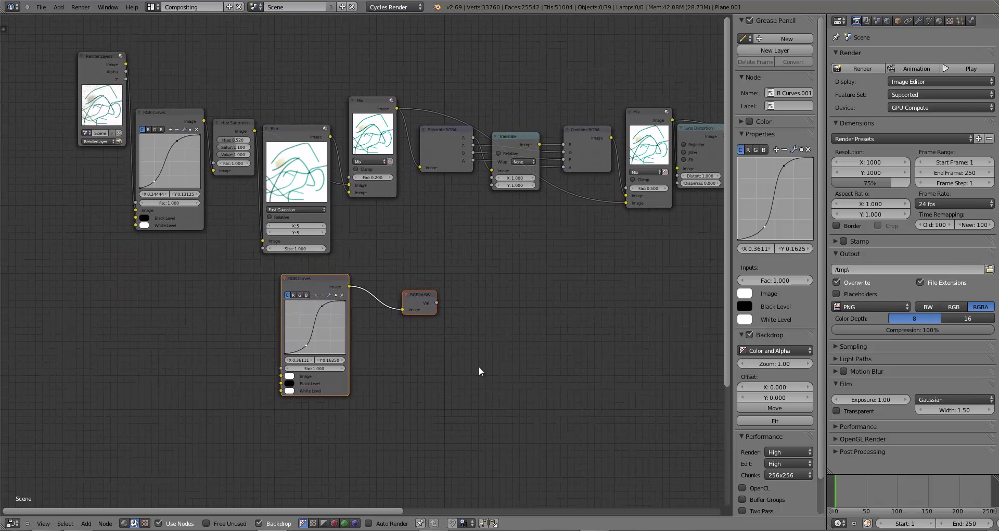
Move the nodes from Separate RGBA through Multiply further along the chain, opening a gap after the first Mix node.
{"action": "left_click", "coordinate": [553, 366]}
{"action": "left_click", "coordinate": [478, 245]}
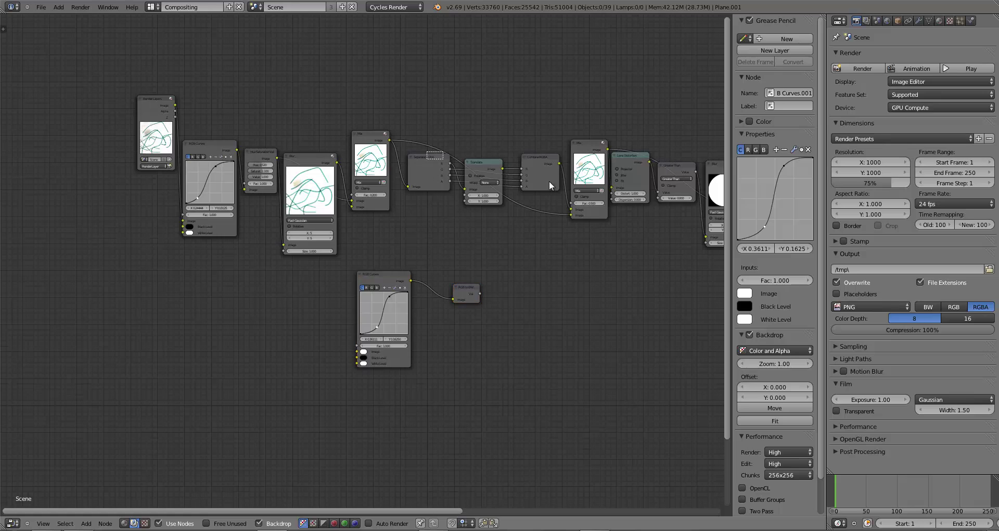
{"action": "left_click_drag", "start_coordinate": [403, 137], "coordinate": [714, 229]}
{"action": "key", "text": "KP_Decimal"}
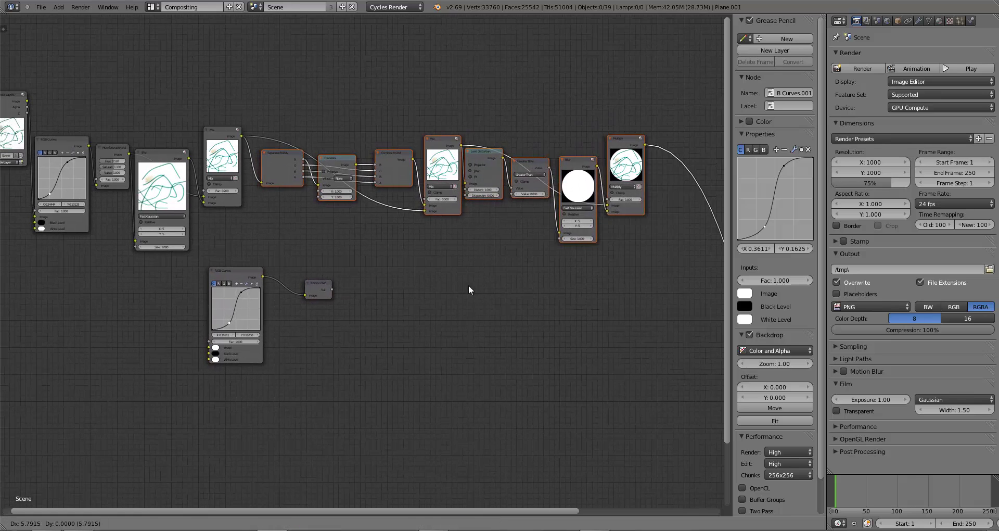
{"action": "key", "text": "g"}
{"action": "scroll", "coordinate": [548, 291], "scroll_direction": "right", "scroll_amount": 3, "text": "ctrl"}
{"action": "left_click", "coordinate": [473, 311]}
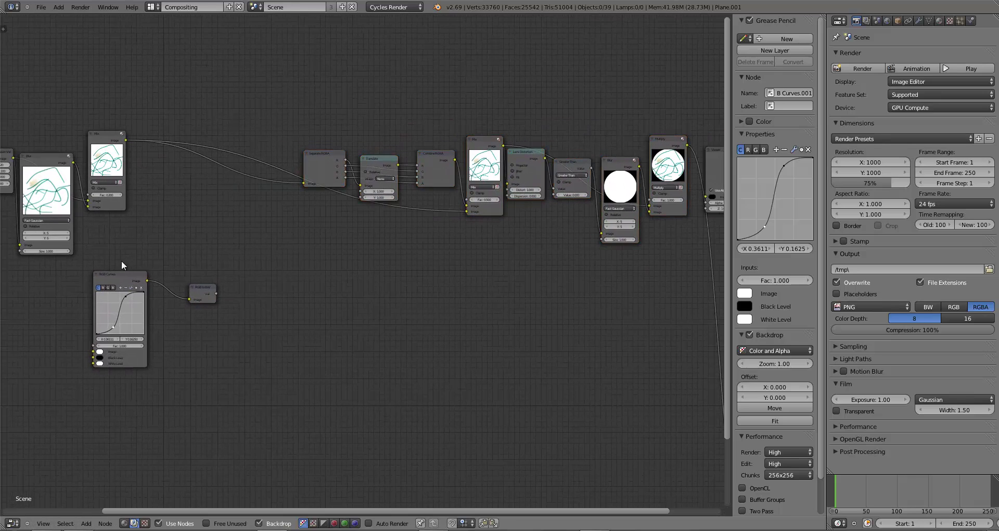
Link the first Mix node's output to the new RGB Curves Image input and place the RGB Curves and RGB to BW nodes close beside it.
{"action": "left_click_drag", "start_coordinate": [121, 260], "coordinate": [223, 313]}
{"action": "key", "text": "g"}
{"action": "left_click", "coordinate": [258, 320]}
{"action": "scroll", "coordinate": [194, 200], "scroll_direction": "left", "scroll_amount": 3, "text": "ctrl"}
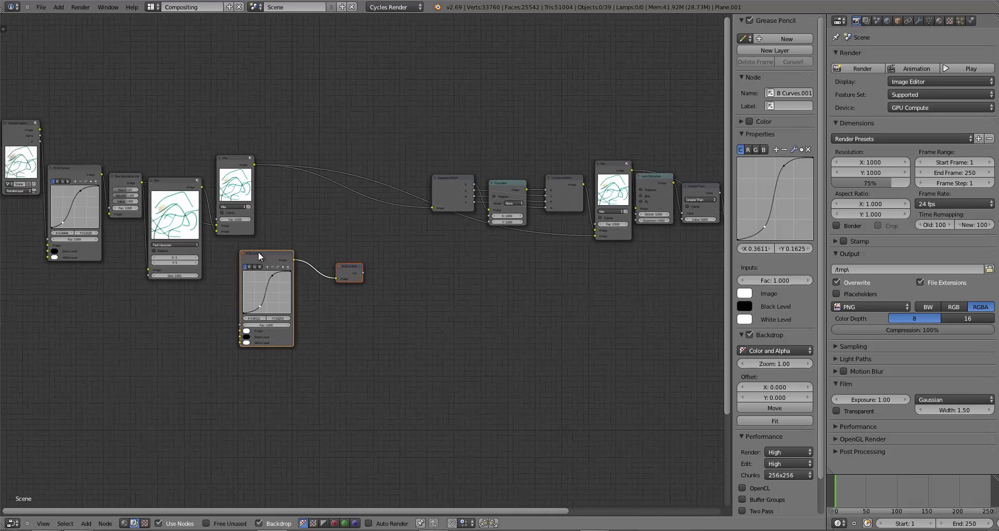
{"action": "left_click_drag", "start_coordinate": [258, 251], "coordinate": [284, 239]}
{"action": "left_click_drag", "start_coordinate": [255, 299], "coordinate": [266, 318]}
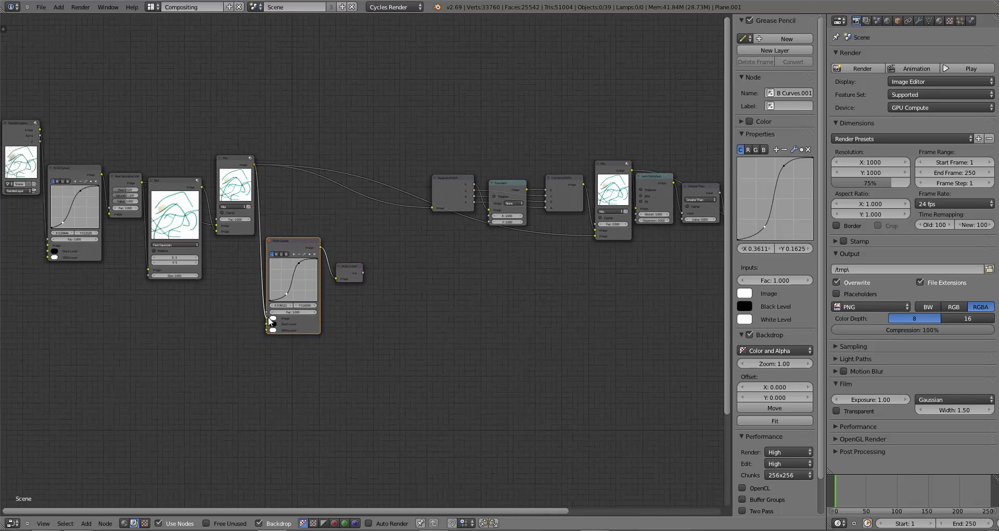
{"action": "left_click_drag", "start_coordinate": [350, 267], "coordinate": [361, 249]}
{"action": "left_click_drag", "start_coordinate": [292, 241], "coordinate": [292, 215]}
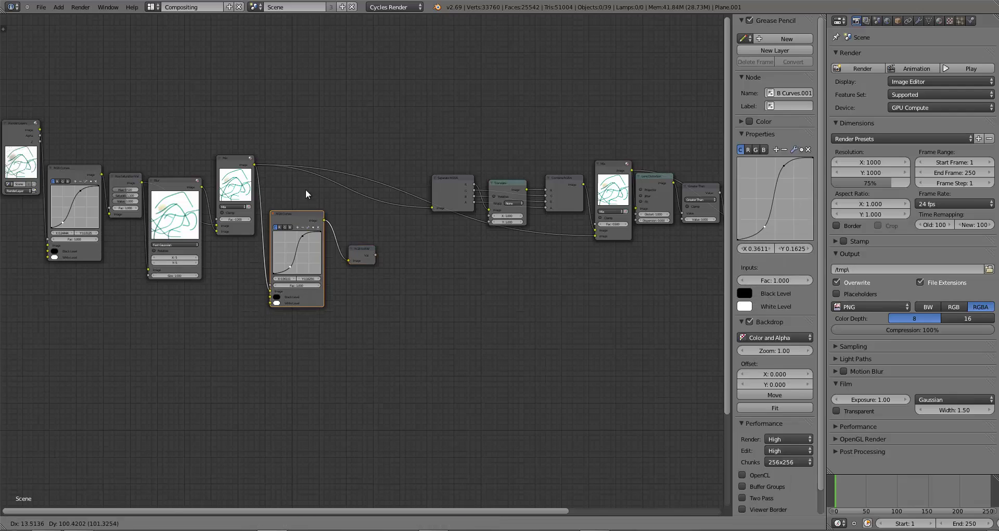
{"action": "left_click_drag", "start_coordinate": [361, 254], "coordinate": [352, 244]}
Bring the Viewer node back above the Separate RGBA node and connect the RGB to BW output to its Image input.
{"action": "scroll", "coordinate": [370, 255], "scroll_direction": "down", "scroll_amount": 1}
{"action": "scroll", "coordinate": [370, 255], "scroll_direction": "right", "scroll_amount": 5, "text": "ctrl"}
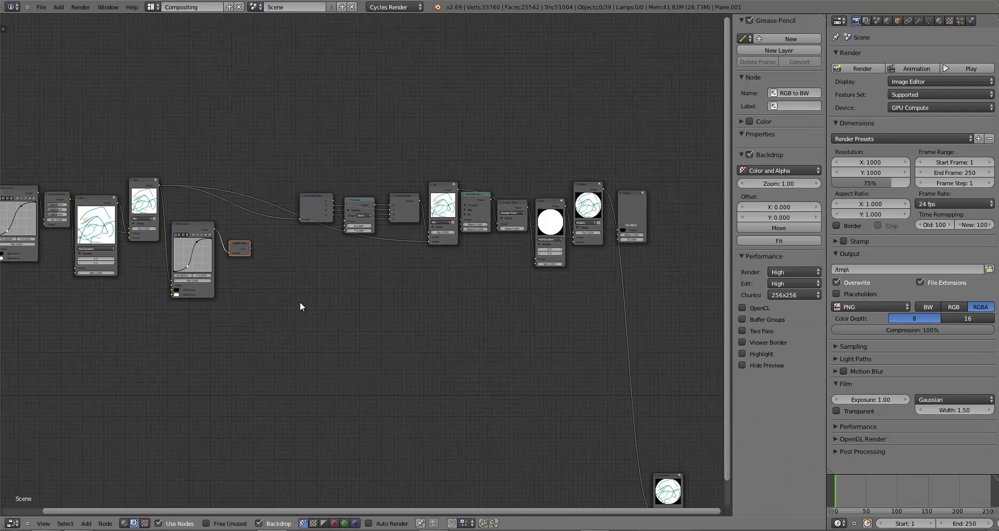
{"action": "middle_click_drag", "start_coordinate": [497, 296], "coordinate": [398, 347]}
{"action": "left_click_drag", "start_coordinate": [522, 252], "coordinate": [203, 195]}
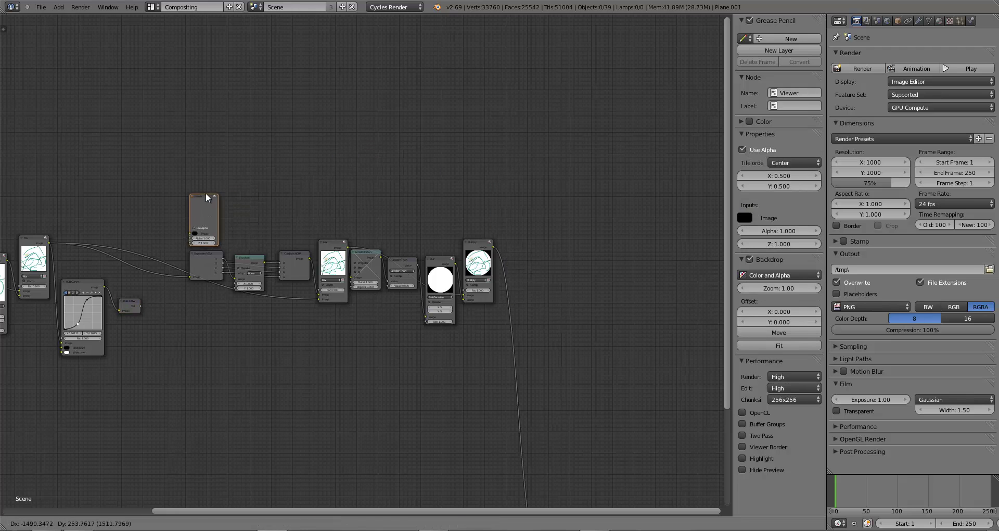
{"action": "scroll", "coordinate": [430, 213], "scroll_direction": "left", "scroll_amount": 5, "text": "ctrl"}
{"action": "scroll", "coordinate": [430, 214], "scroll_direction": "up", "scroll_amount": 2}
{"action": "left_click", "coordinate": [331, 298]}
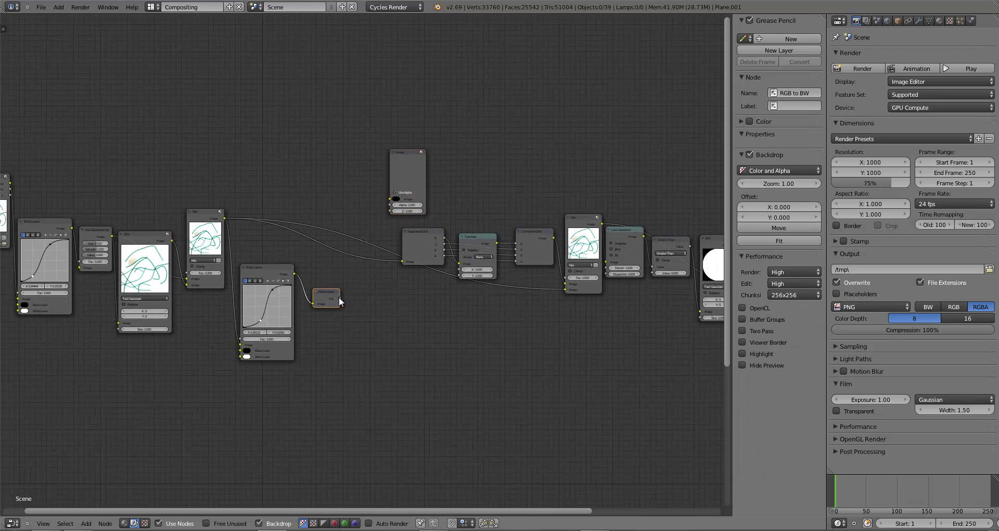
{"action": "left_click_drag", "start_coordinate": [339, 298], "coordinate": [381, 217]}
{"action": "middle_click_drag", "start_coordinate": [408, 383], "coordinate": [405, 381]}
{"action": "scroll", "coordinate": [405, 381], "scroll_direction": "up", "scroll_amount": 1}
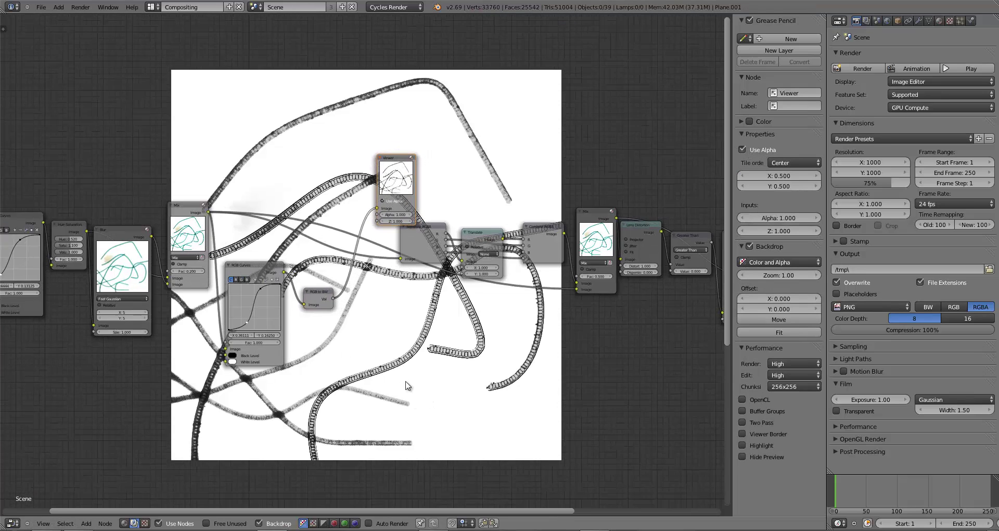
Nudge the RGB to BW node toward the new RGB Curves and move the Viewer further above the chain.
{"action": "left_click", "coordinate": [311, 300]}
{"action": "left_click_drag", "start_coordinate": [307, 274], "coordinate": [304, 276]}
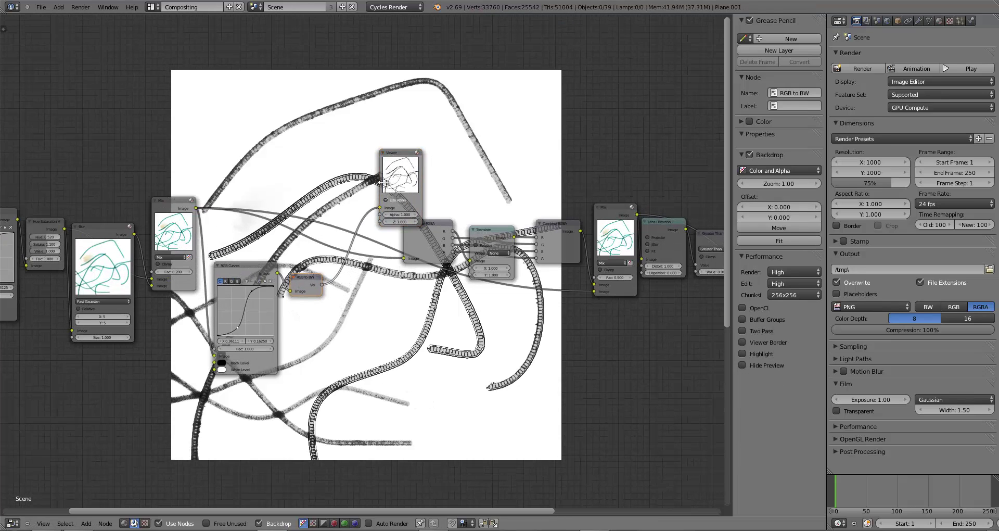
{"action": "left_click_drag", "start_coordinate": [398, 177], "coordinate": [446, 147]}
{"action": "left_click", "coordinate": [365, 234]}
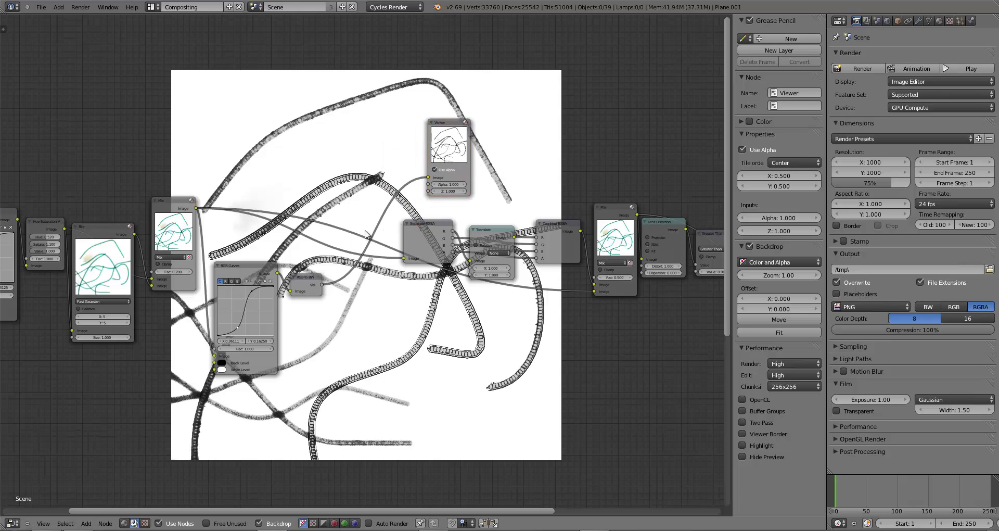
Set the Hue of the Hue Saturation Value node to 0.535.
{"action": "left_click", "coordinate": [251, 267]}
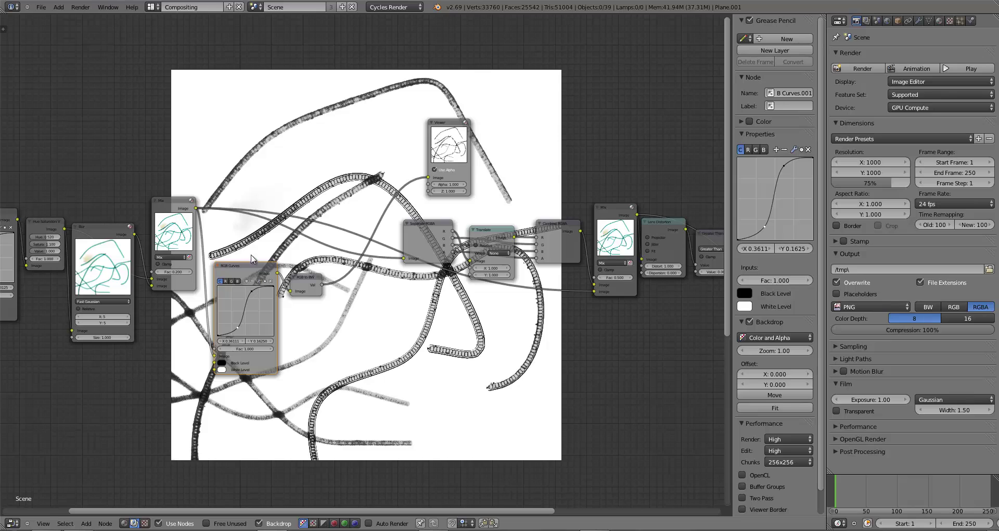
{"action": "left_click", "coordinate": [435, 276]}
{"action": "scroll", "coordinate": [437, 283], "scroll_direction": "down", "scroll_amount": 1}
{"action": "middle_click_drag", "start_coordinate": [455, 307], "coordinate": [437, 306]}
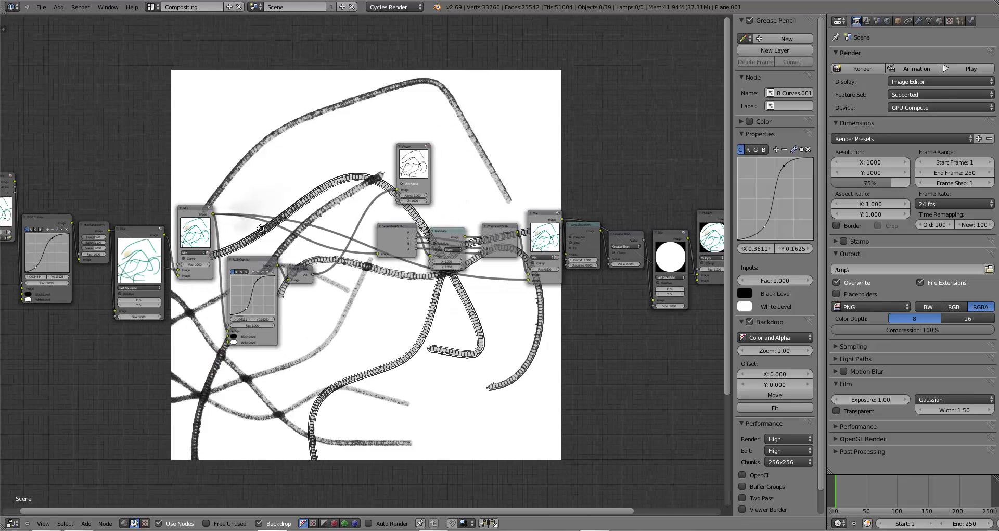
{"action": "scroll", "coordinate": [261, 228], "scroll_direction": "up", "scroll_amount": 4}
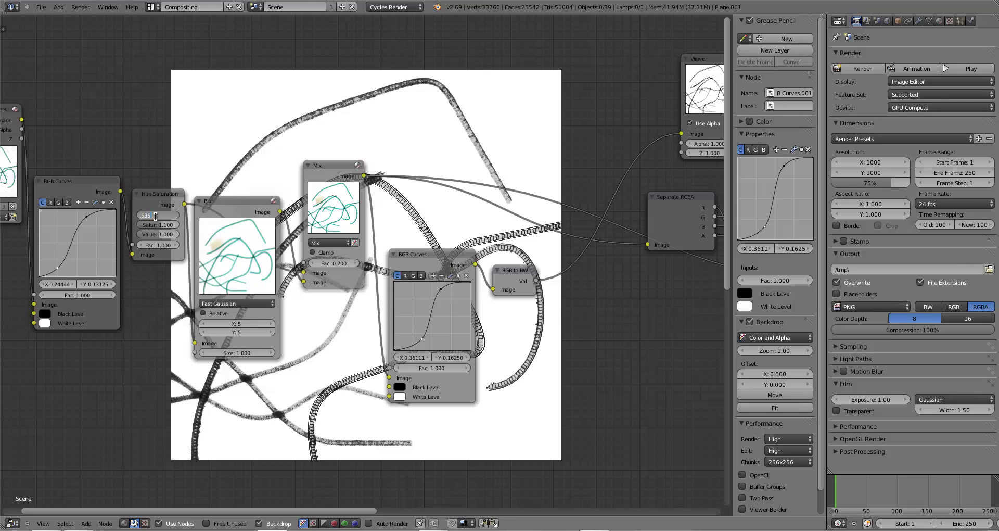
{"action": "scroll", "coordinate": [305, 291], "scroll_direction": "down", "scroll_amount": 4}
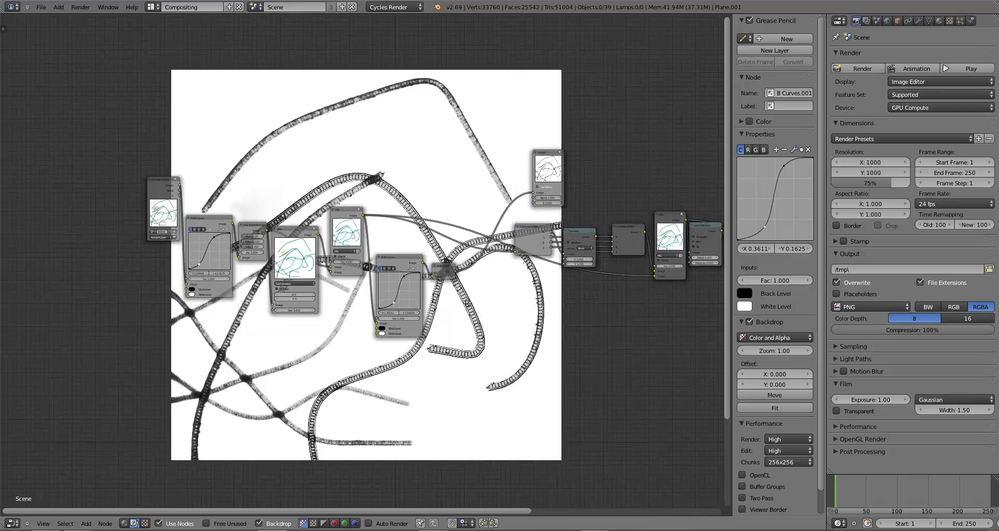
{"action": "middle_click_drag", "start_coordinate": [305, 291], "coordinate": [371, 284]}
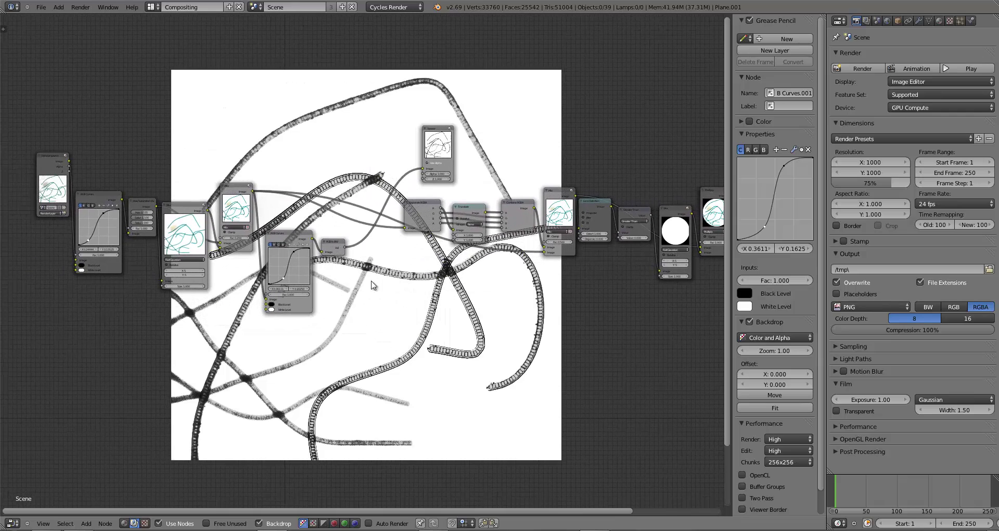
Duplicate the Hue Saturation Value node and place the copy above the original chain.
{"action": "left_click", "coordinate": [224, 207]}
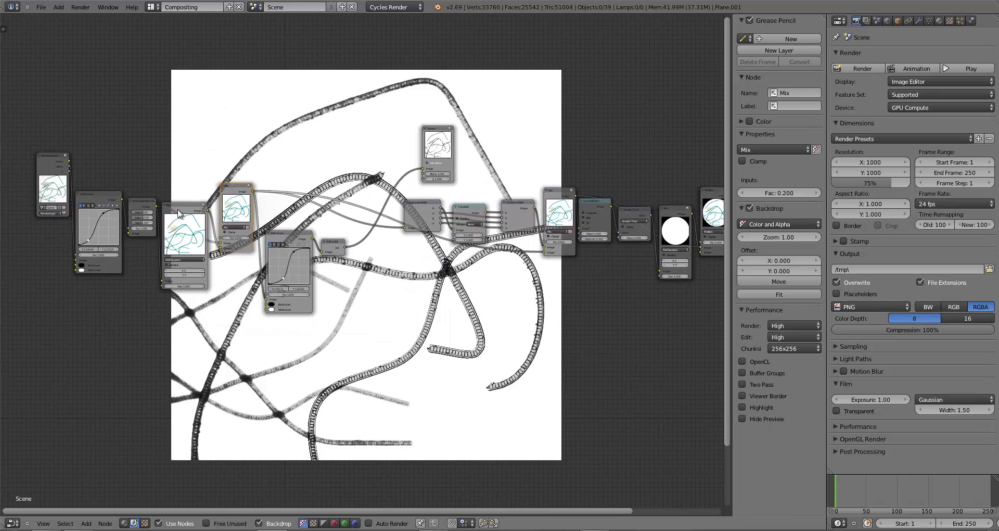
{"action": "left_click", "coordinate": [140, 211]}
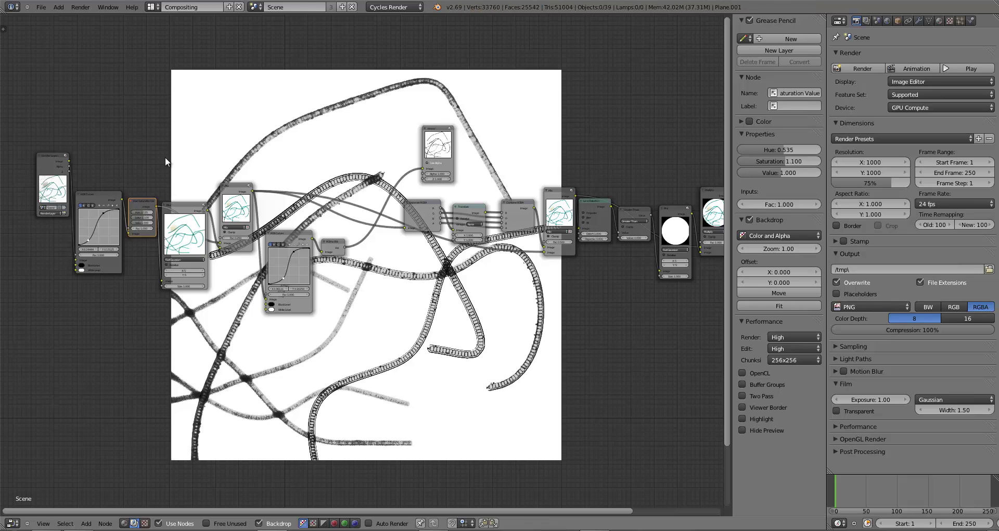
{"action": "key", "text": "shift+d"}
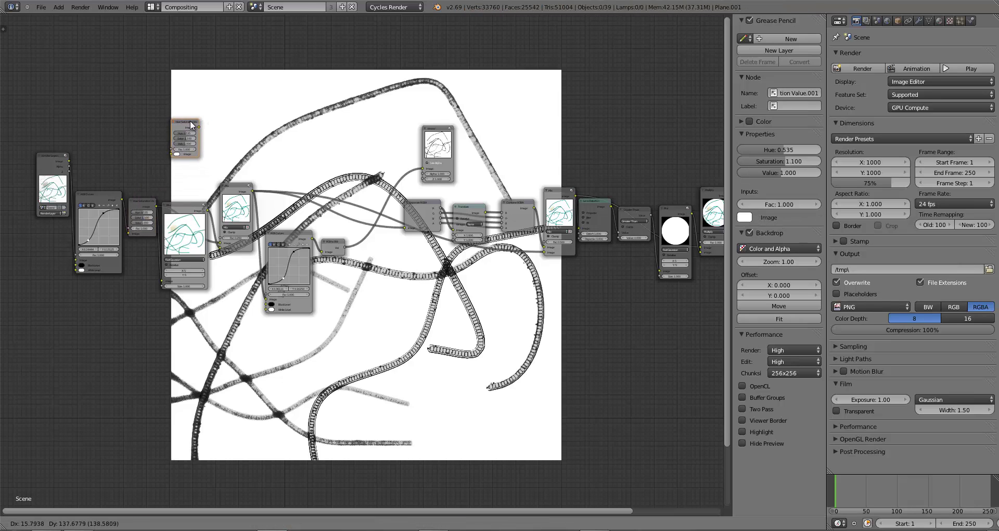
{"action": "left_click", "coordinate": [191, 125]}
{"action": "key", "text": "g"}
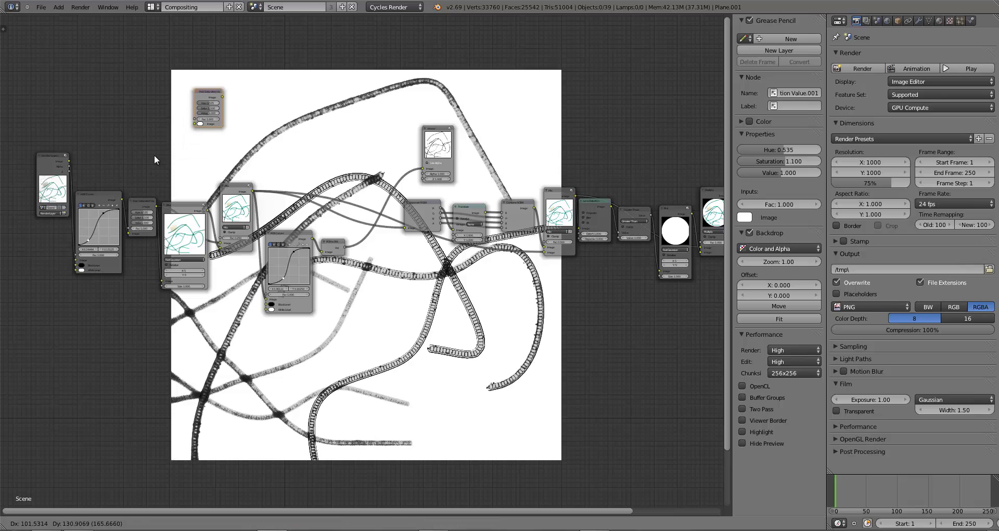
{"action": "left_click", "coordinate": [119, 199]}
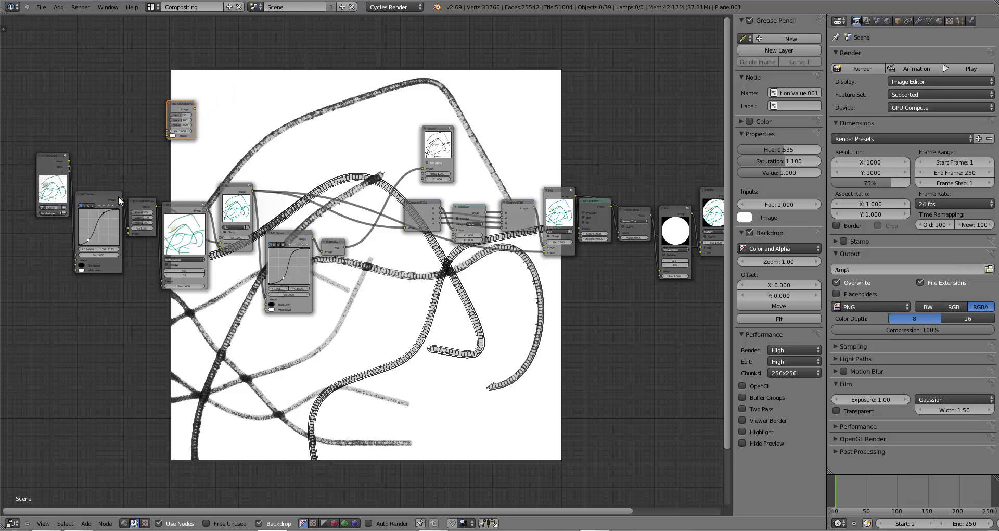
{"action": "mouse_move", "coordinate": [183, 131]}
{"action": "left_mouse_down"}
{"action": "mouse_move", "coordinate": [259, 103]}
{"action": "mouse_move", "coordinate": [182, 137]}
{"action": "left_mouse_up"}
{"action": "left_click", "coordinate": [140, 208]}
{"action": "key", "text": "g"}
{"action": "left_click", "coordinate": [134, 198]}
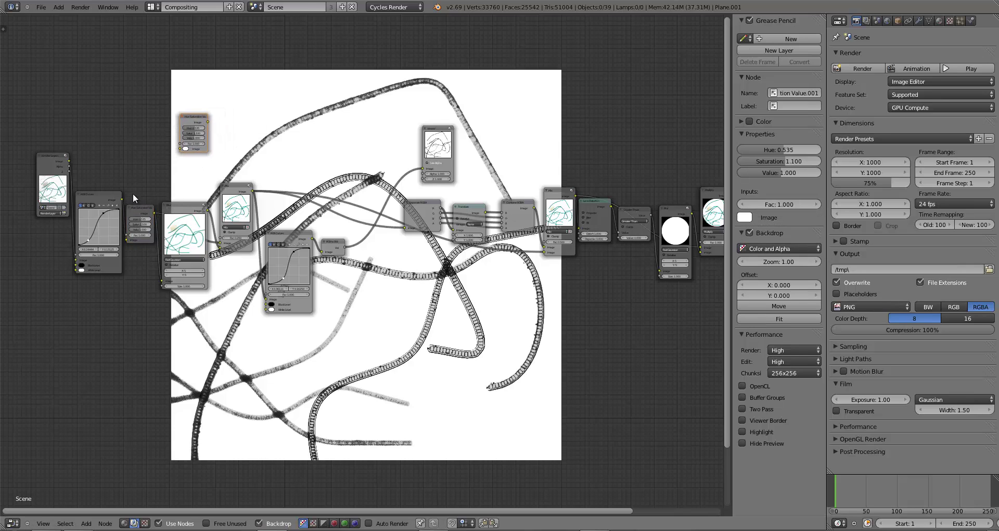
Duplicate the Blur node above the original and chain it after the copied Hue Saturation Value node, fed by the first RGB Curves.
{"action": "left_click_drag", "start_coordinate": [154, 171], "coordinate": [178, 154]}
{"action": "left_click", "coordinate": [181, 229]}
{"action": "key", "text": "shift+d"}
{"action": "left_click", "coordinate": [195, 68]}
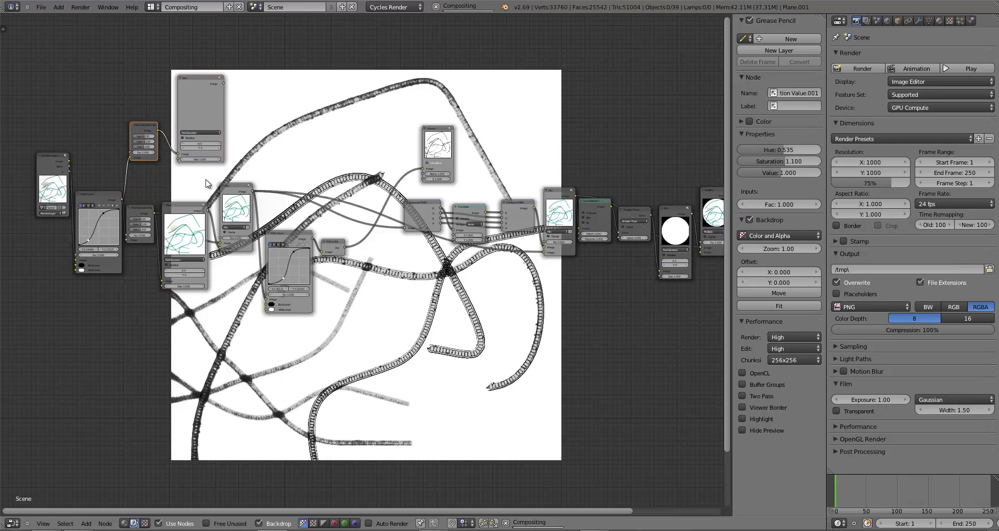
Duplicate the Mix node, feed it from the copied Blur and Hue Saturation Value nodes, and connect its output to the Viewer.
{"action": "left_click", "coordinate": [234, 190]}
{"action": "key", "text": "shift+d"}
{"action": "left_click_drag", "start_coordinate": [223, 84], "coordinate": [259, 142]}
{"action": "left_click_drag", "start_coordinate": [123, 202], "coordinate": [215, 157]}
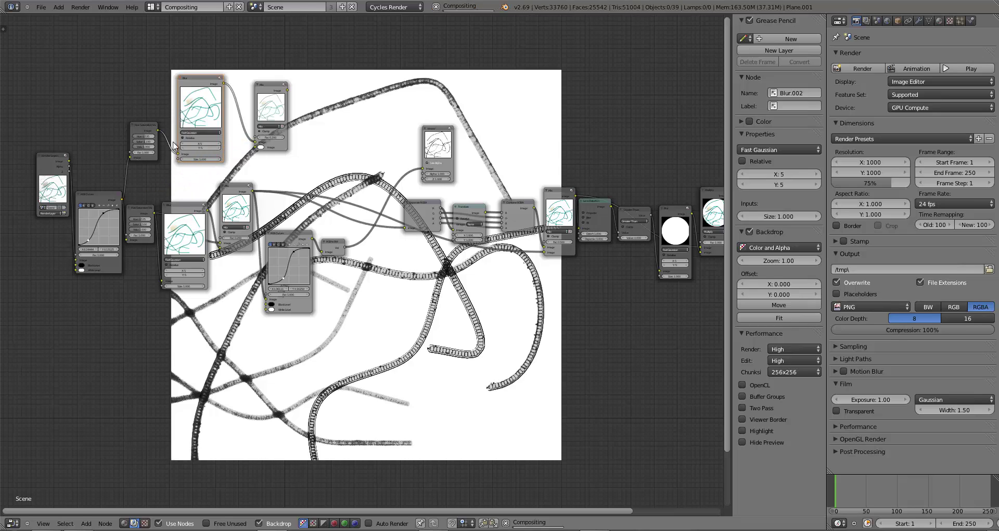
{"action": "left_click_drag", "start_coordinate": [158, 130], "coordinate": [263, 132]}
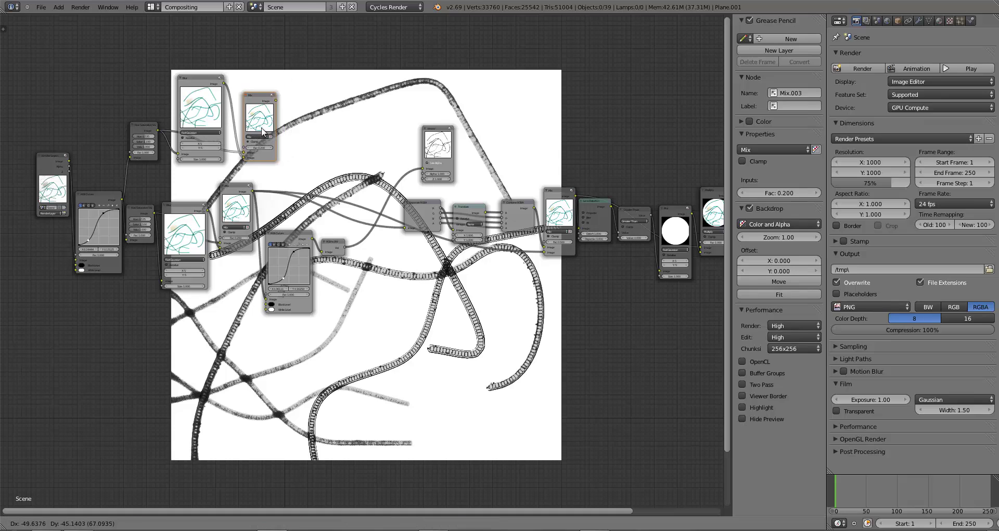
{"action": "left_click_drag", "start_coordinate": [275, 100], "coordinate": [422, 168]}
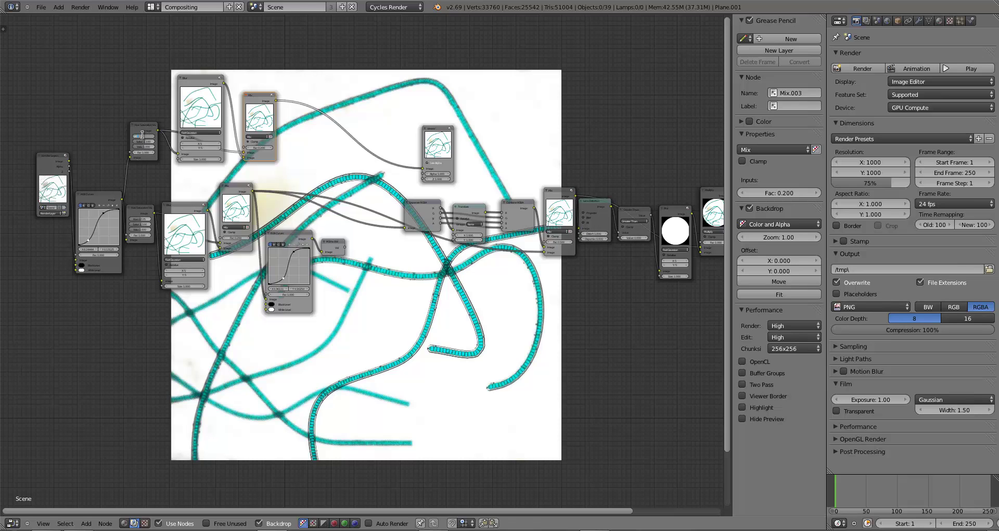
Shift the Hue of the copied Hue Saturation Value node to 0.100 and lower the node slightly.
{"action": "left_click_drag", "start_coordinate": [142, 134], "coordinate": [146, 138]}
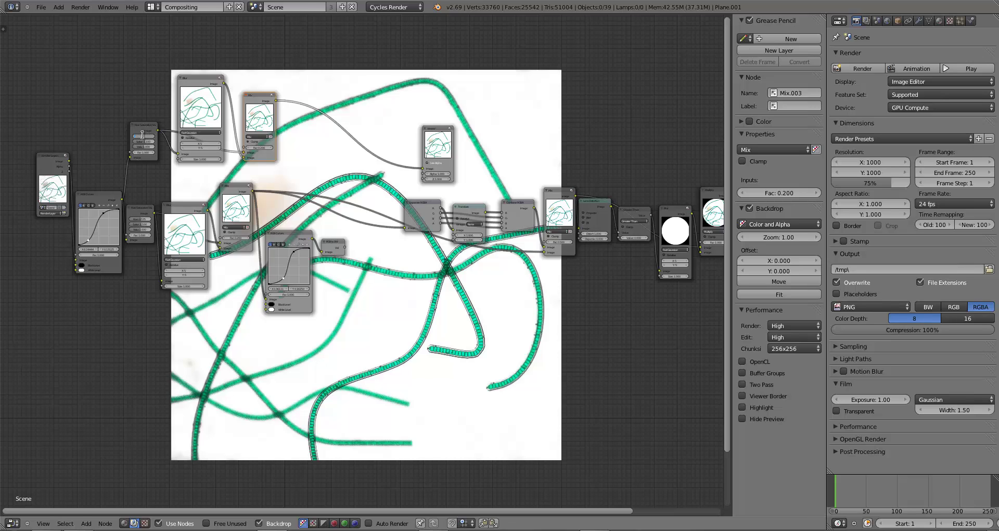
{"action": "left_click_drag", "start_coordinate": [142, 135], "coordinate": [147, 142]}
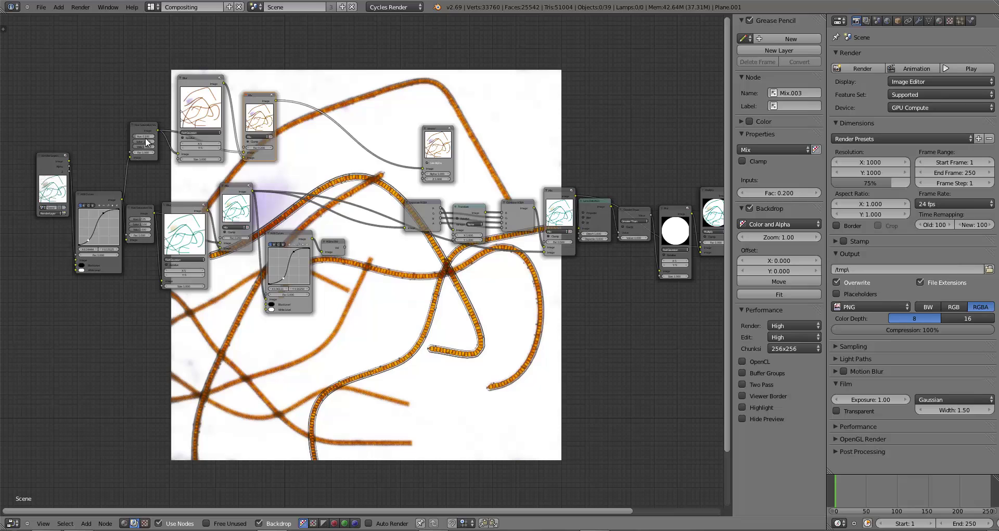
{"action": "left_click_drag", "start_coordinate": [147, 142], "coordinate": [137, 145]}
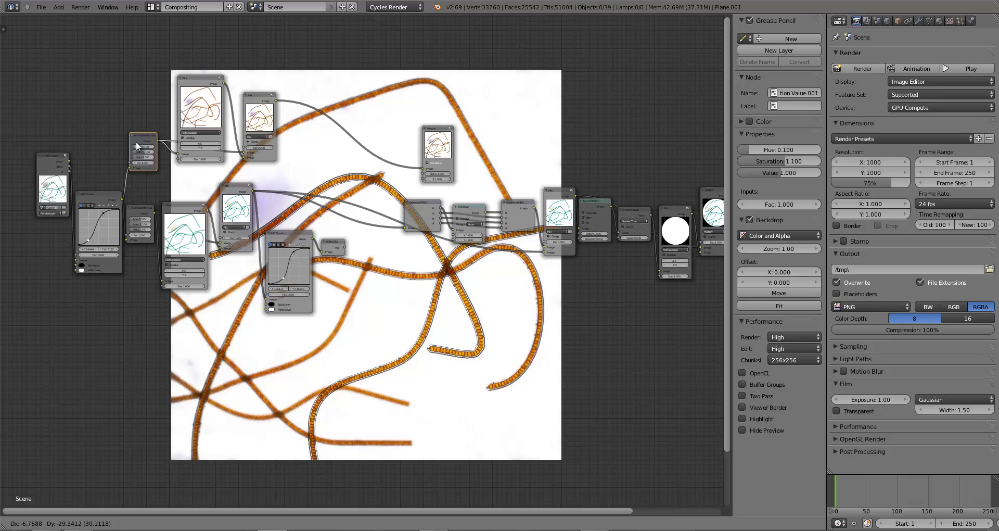
Delete the copied Hue Saturation Value, Blur and Mix nodes.
{"action": "left_click_drag", "start_coordinate": [137, 146], "coordinate": [137, 145]}
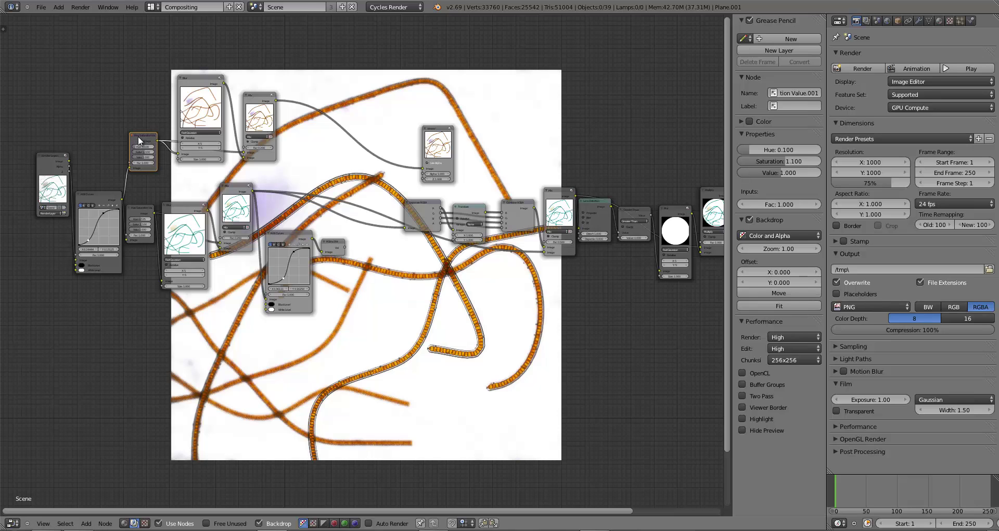
{"action": "key", "text": "x"}
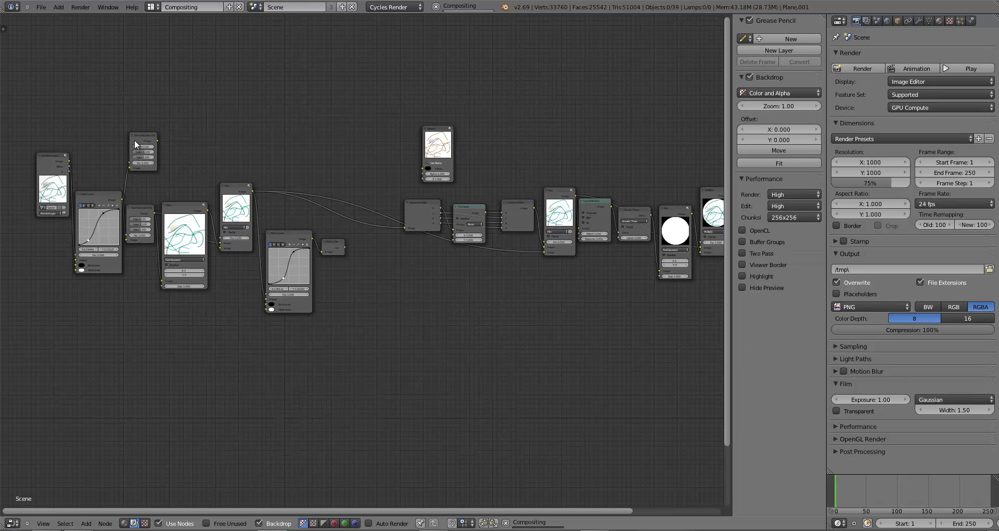
{"action": "key", "text": "x"}
Add an RGB input node above the first Hue Saturation Value node and set its color to a saturated pinkish red.
{"action": "key", "text": "shift+a"}
{"action": "mouse_move", "coordinate": [138, 130]}
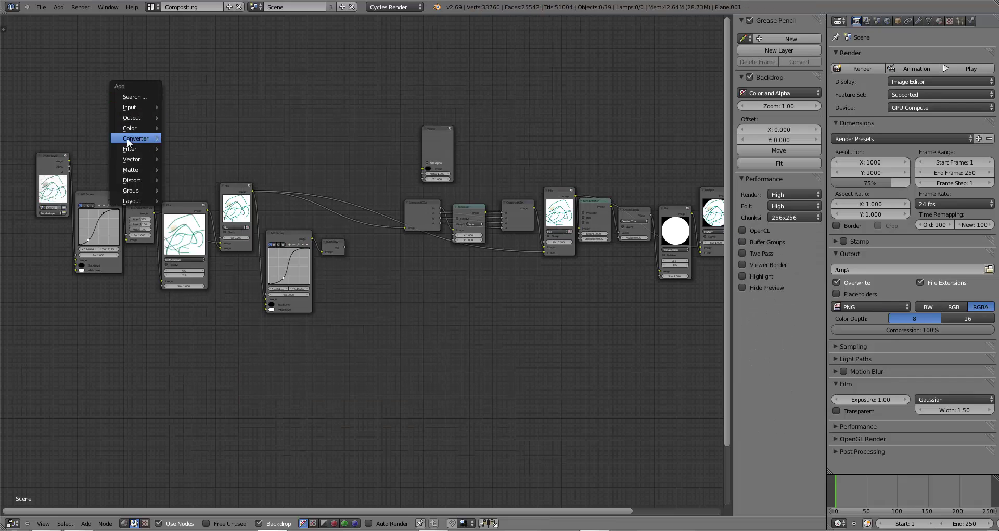
{"action": "mouse_move", "coordinate": [129, 107]}
{"action": "left_click", "coordinate": [191, 151]}
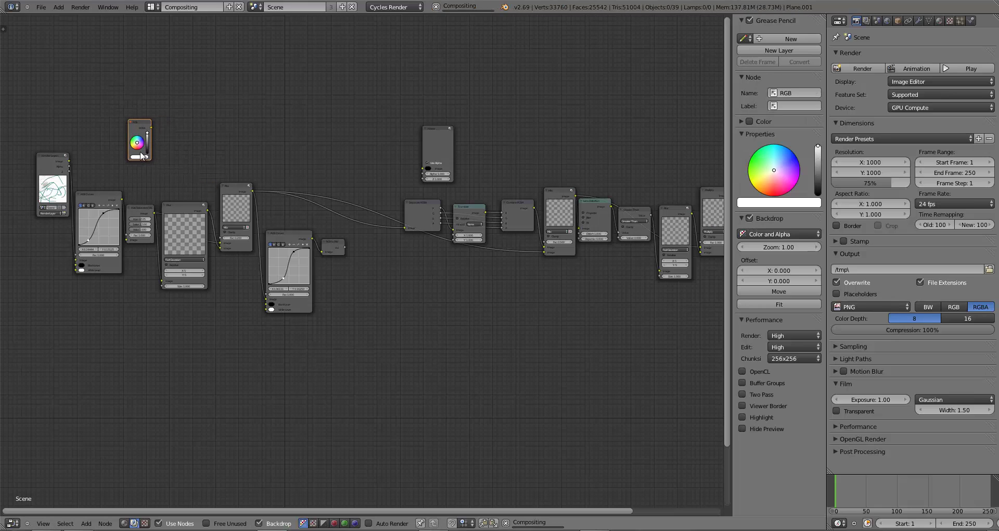
{"action": "left_click", "coordinate": [138, 148]}
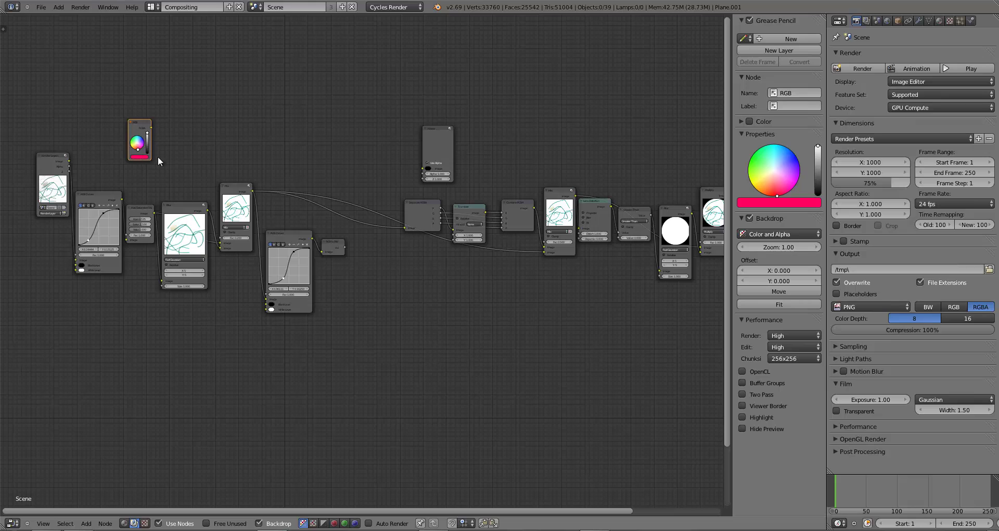
Change the RGB node's color to pure red and move the Viewer node slightly up and closer to it.
{"action": "left_click_drag", "start_coordinate": [769, 190], "coordinate": [774, 201]}
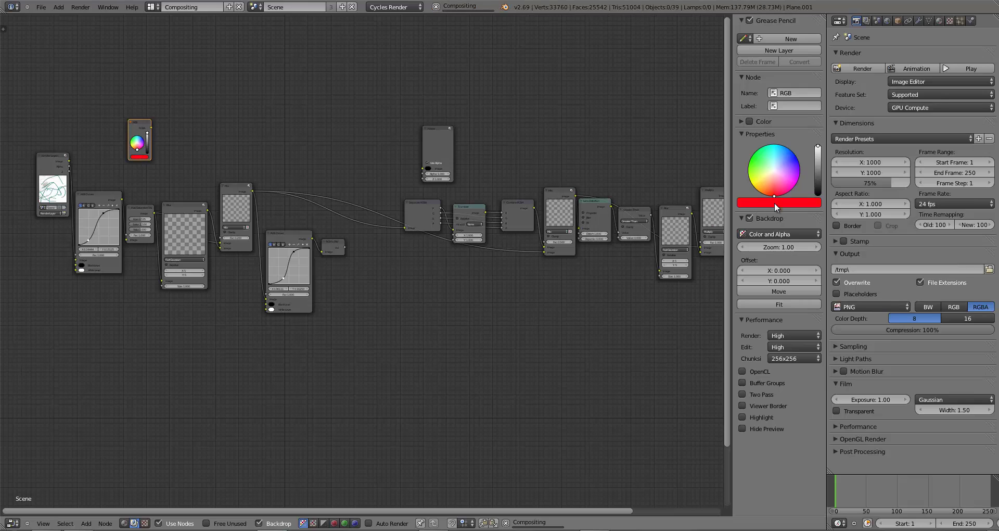
{"action": "left_click", "coordinate": [238, 205]}
{"action": "left_click", "coordinate": [440, 147]}
{"action": "left_click_drag", "start_coordinate": [440, 147], "coordinate": [403, 120]}
{"action": "left_click_drag", "start_coordinate": [219, 134], "coordinate": [386, 141]}
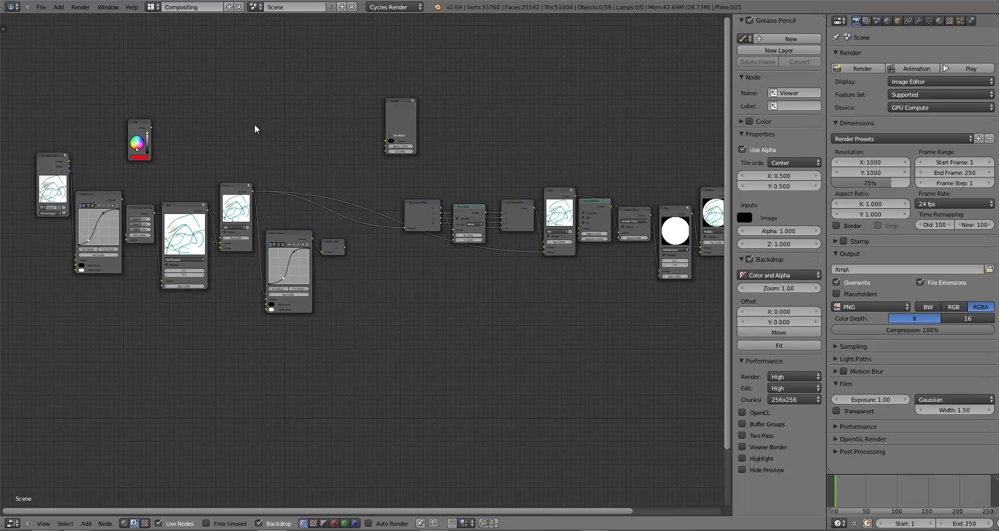
Add a Mix node before the Viewer, feed it the RGB color and the existing Mix output, and connect it to the Viewer.
{"action": "key", "text": "shift+a"}
{"action": "mouse_move", "coordinate": [238, 145]}
{"action": "left_click", "coordinate": [294, 143]}
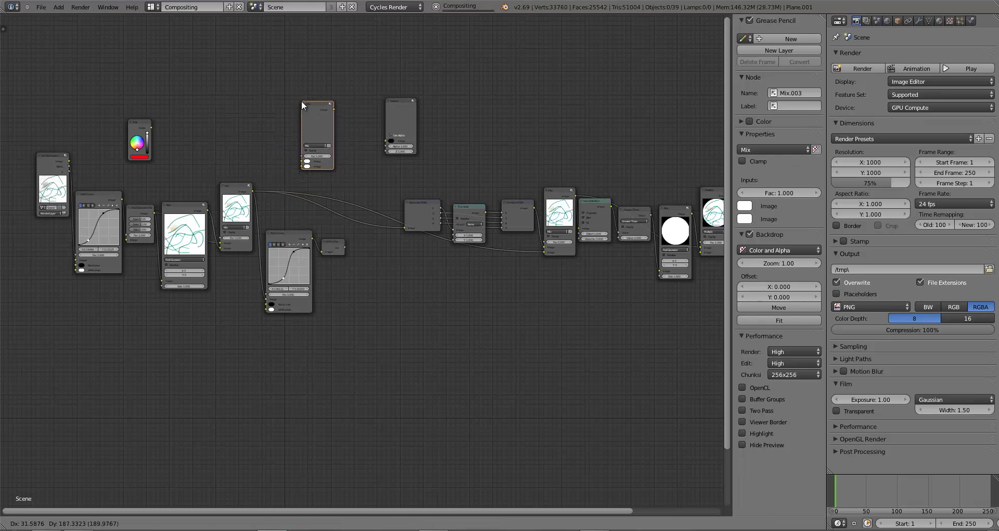
{"action": "left_click", "coordinate": [301, 101]}
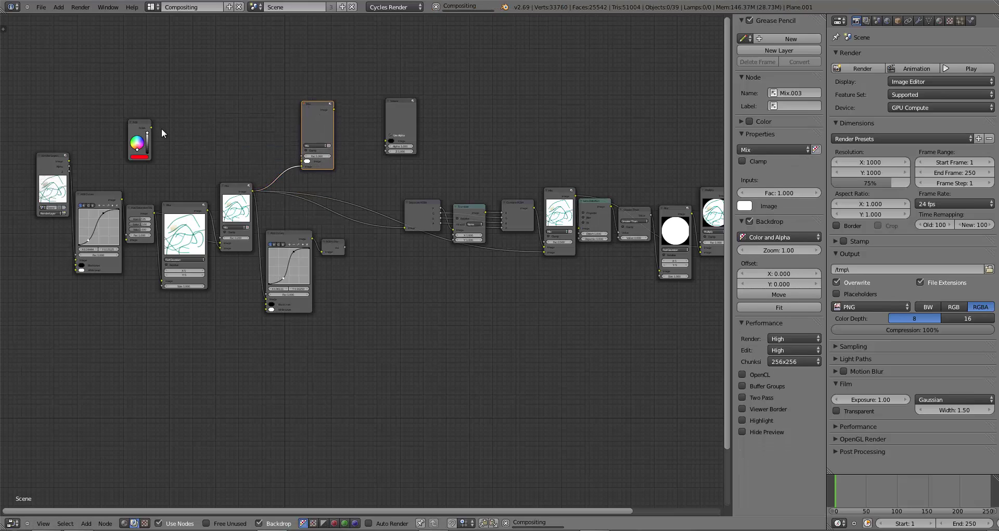
{"action": "left_click_drag", "start_coordinate": [151, 127], "coordinate": [303, 162]}
{"action": "left_click_drag", "start_coordinate": [314, 129], "coordinate": [386, 141]}
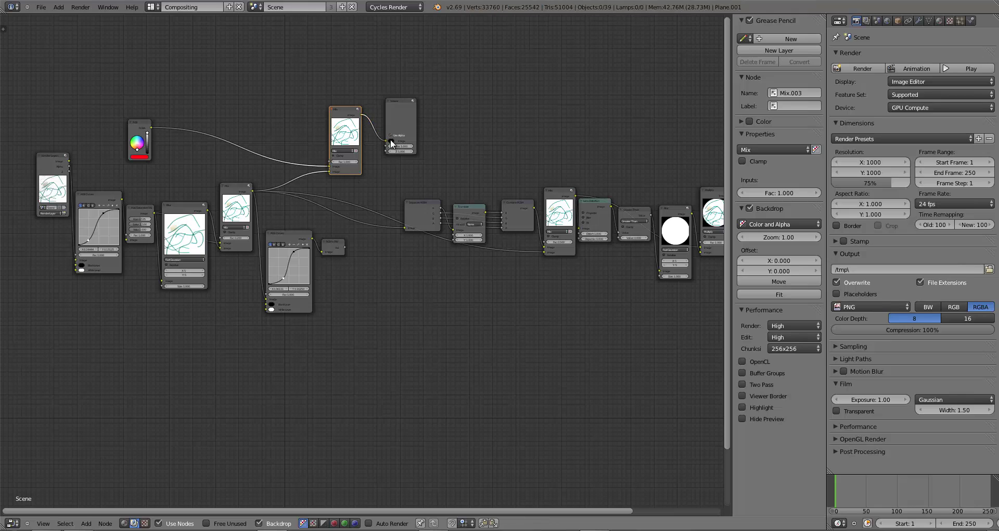
Connect the RGB to BW output to the new Mix node's Fac input and space out the Mix and Viewer nodes.
{"action": "left_click", "coordinate": [333, 244]}
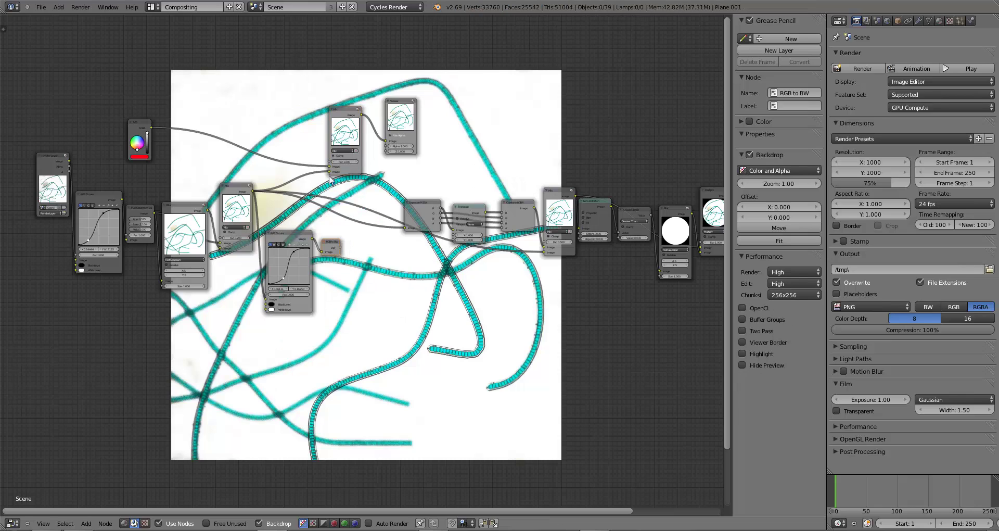
{"action": "left_click_drag", "start_coordinate": [341, 247], "coordinate": [333, 170]}
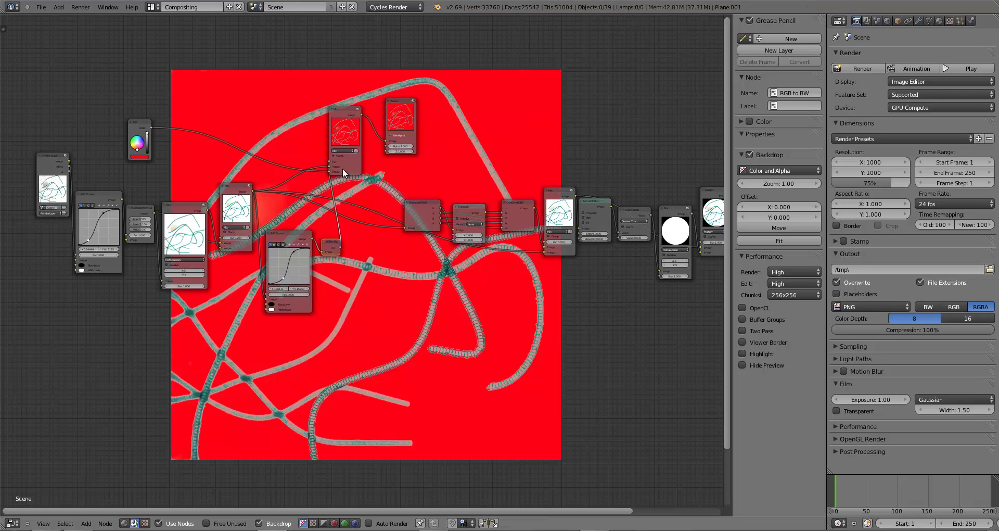
{"action": "left_click_drag", "start_coordinate": [409, 127], "coordinate": [475, 123]}
{"action": "left_click_drag", "start_coordinate": [348, 132], "coordinate": [376, 139]}
{"action": "left_click_drag", "start_coordinate": [468, 96], "coordinate": [515, 97]}
Duplicate the tinting Mix node, insert the copy before the Viewer, and feed its second Image input from the original graded Mix node.
{"action": "left_click", "coordinate": [365, 140]}
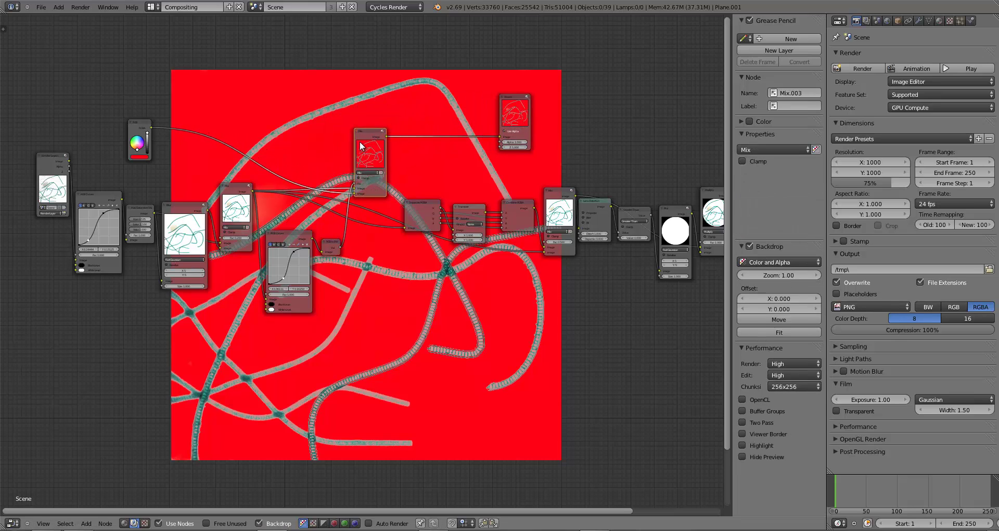
{"action": "key", "text": "shift+d"}
{"action": "left_click", "coordinate": [427, 129]}
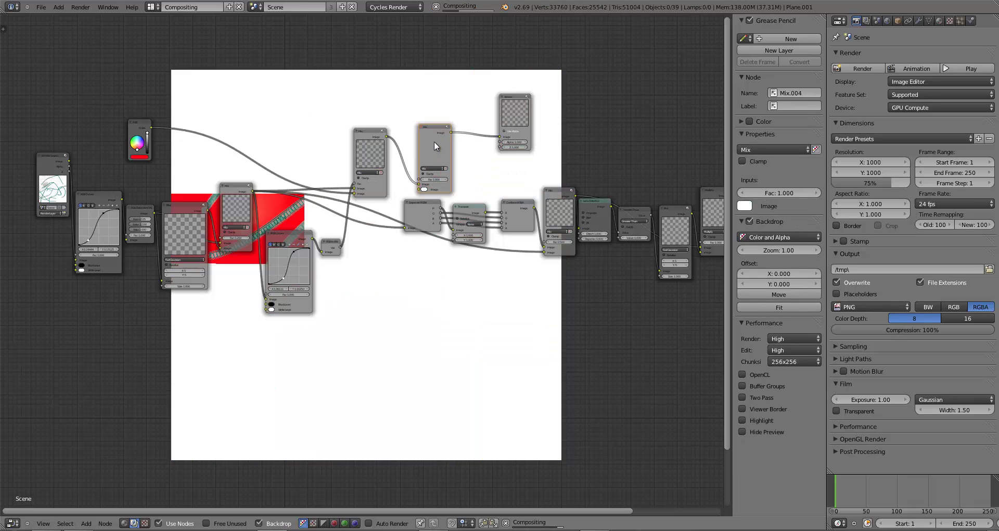
{"action": "left_click", "coordinate": [254, 194]}
{"action": "left_click_drag", "start_coordinate": [254, 193], "coordinate": [430, 170]}
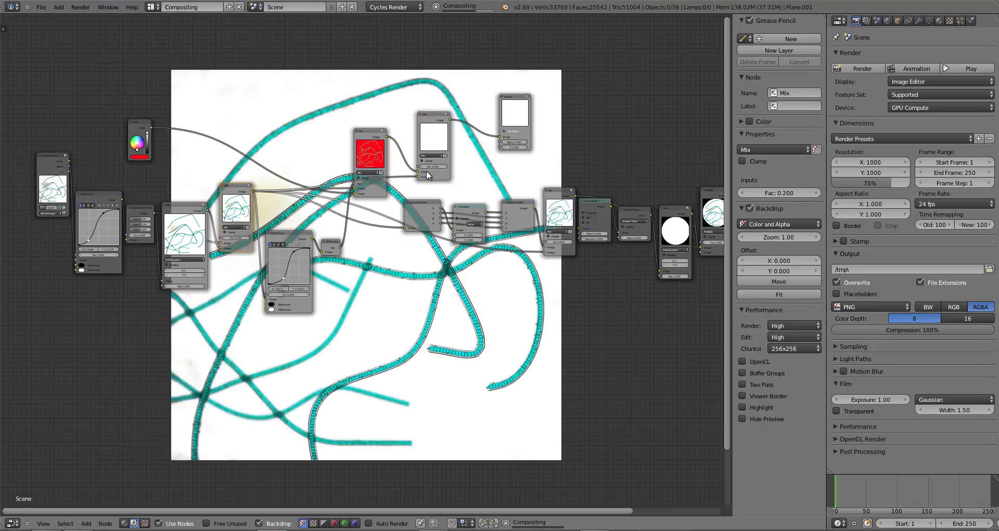
Set the copied Mix node's Fac to 0.85 after trying 0.98 and 0.5.
{"action": "left_click", "coordinate": [429, 166]}
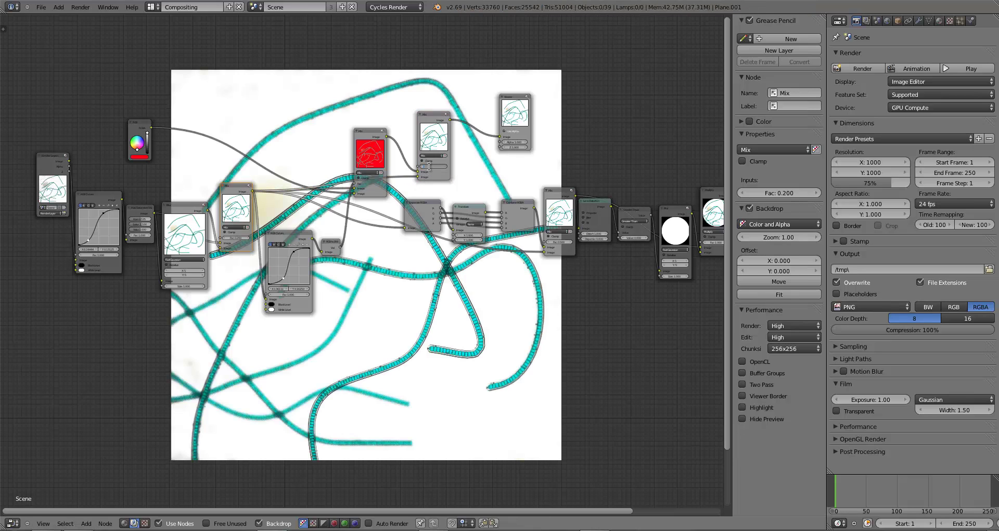
{"action": "type", "text": "0.98"}
{"action": "key", "text": "Return"}
{"action": "key", "text": "Return"}
{"action": "left_click", "coordinate": [429, 166]}
{"action": "type", "text": "0.5"}
{"action": "key", "text": "Return"}
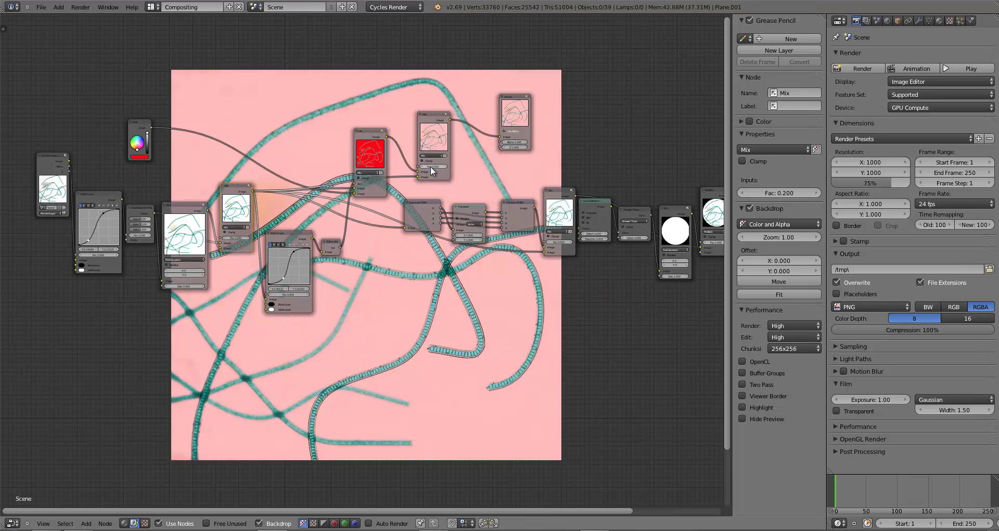
{"action": "left_click", "coordinate": [430, 167]}
{"action": "type", "text": "0.8"}
{"action": "key", "text": "Return"}
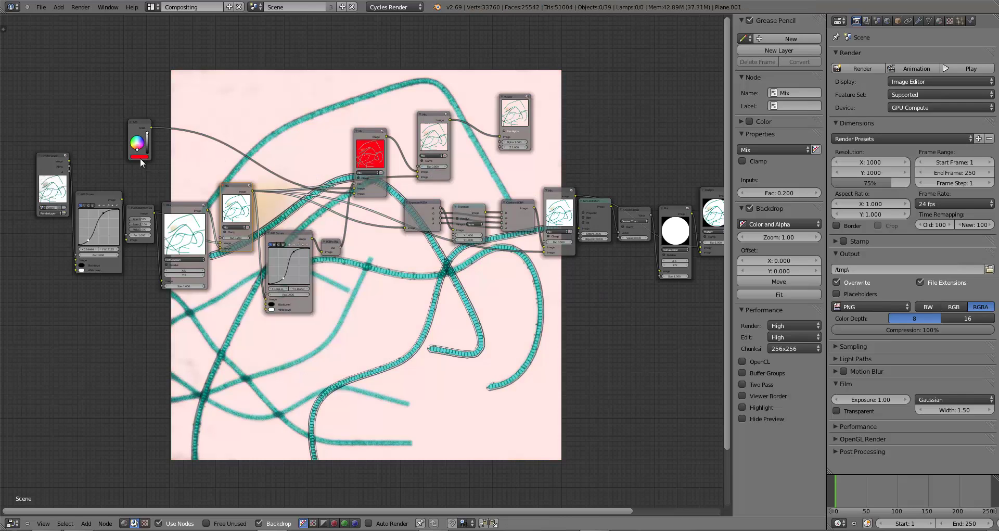
Change the RGB color to orange and rearrange the contrast RGB Curves, RGB to BW and first tinting Mix nodes.
{"action": "left_click_drag", "start_coordinate": [137, 150], "coordinate": [136, 152]}
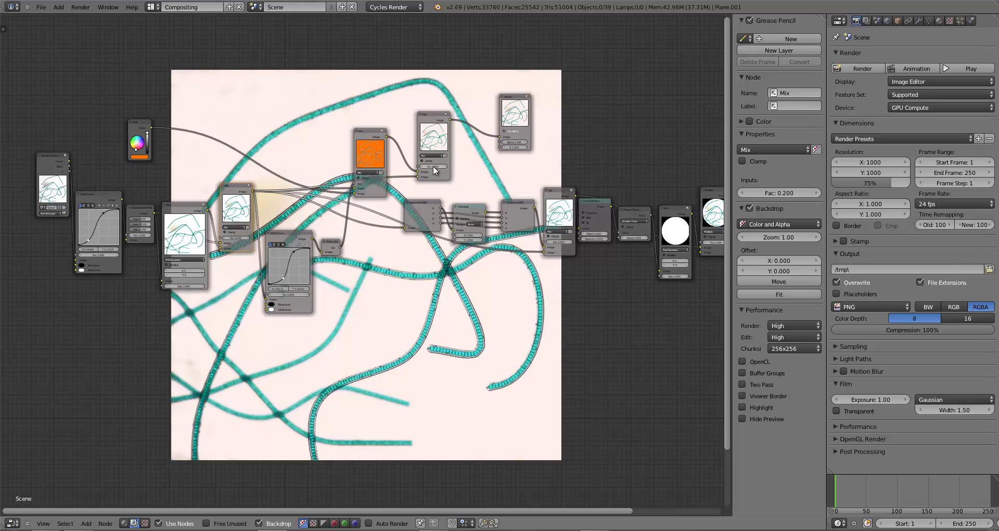
{"action": "middle_click_drag", "start_coordinate": [434, 171], "coordinate": [297, 152]}
{"action": "left_click_drag", "start_coordinate": [239, 136], "coordinate": [138, 144]}
{"action": "left_click_drag", "start_coordinate": [88, 237], "coordinate": [45, 258]}
{"action": "left_click_drag", "start_coordinate": [131, 239], "coordinate": [100, 242]}
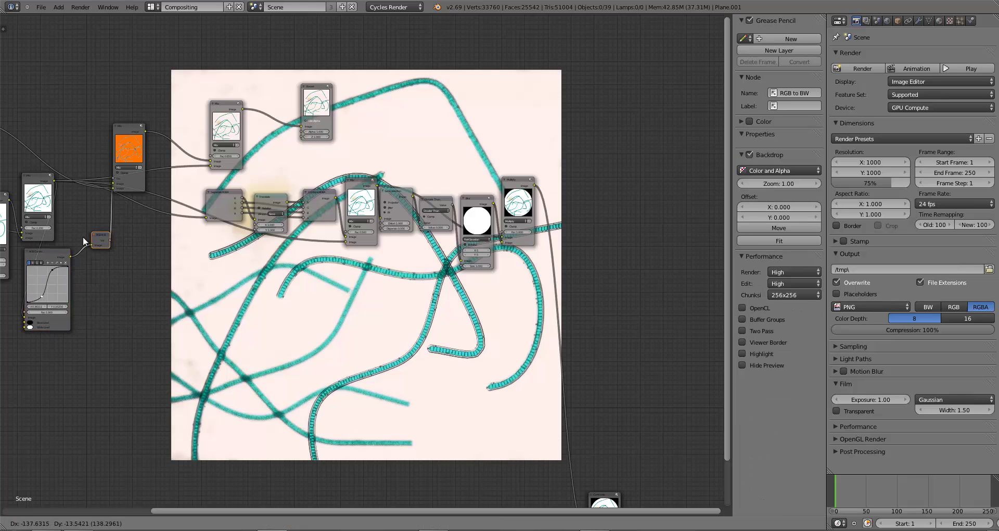
{"action": "left_click", "coordinate": [122, 156]}
{"action": "left_click_drag", "start_coordinate": [122, 156], "coordinate": [93, 143]}
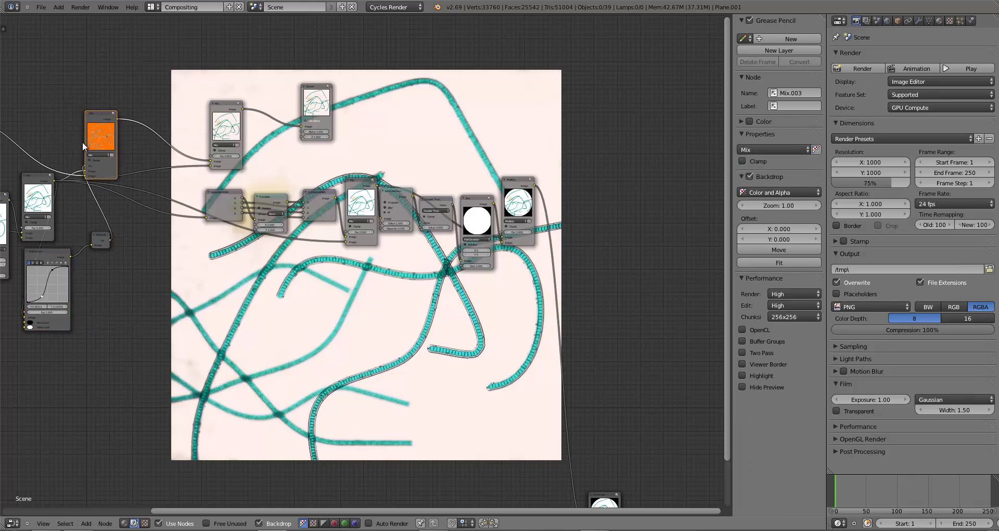
{"action": "middle_click_drag", "start_coordinate": [83, 142], "coordinate": [227, 153]}
Shift the RGB color to a redder orange, tighten the tinting Mix nodes together, and move the Viewer far to their right.
{"action": "left_click", "coordinate": [87, 157]}
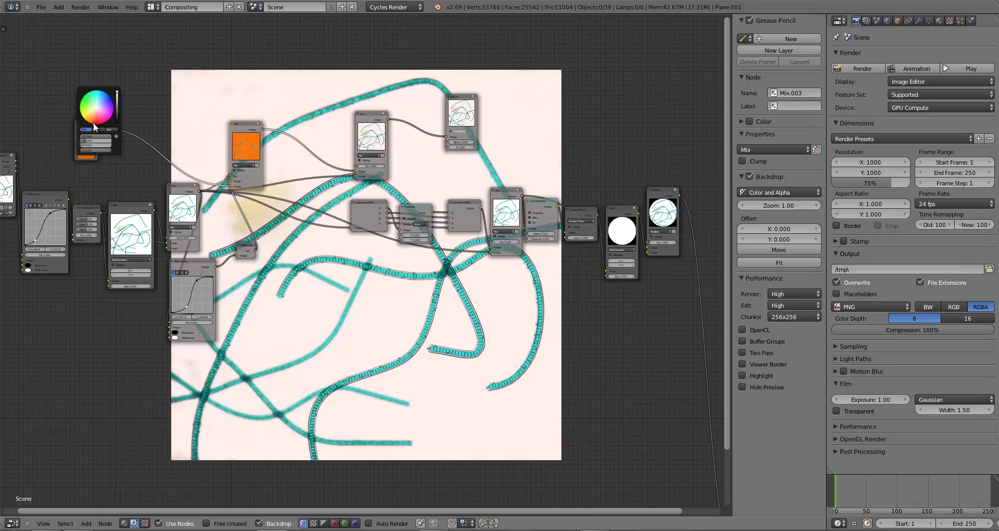
{"action": "key", "text": "g"}
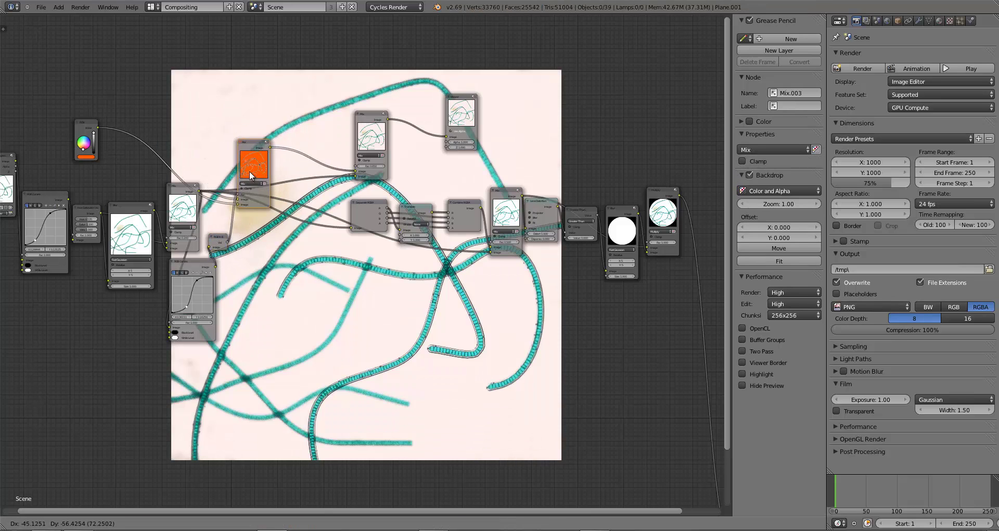
{"action": "left_click", "coordinate": [240, 189]}
{"action": "right_click_drag", "start_coordinate": [363, 146], "coordinate": [289, 144]}
{"action": "right_click_drag", "start_coordinate": [452, 119], "coordinate": [630, 92]}
Feed the second tinting Mix output into the Separate RGBA node and fringing Mix, and connect the final vignette output to the Viewer.
{"action": "left_click_drag", "start_coordinate": [431, 138], "coordinate": [352, 228]}
{"action": "left_click_drag", "start_coordinate": [312, 116], "coordinate": [491, 252]}
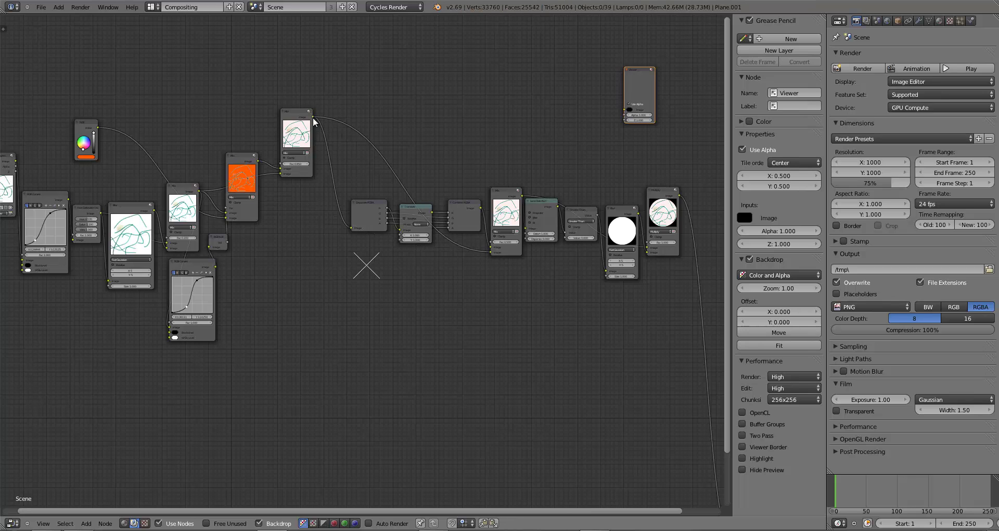
{"action": "left_click_drag", "start_coordinate": [312, 116], "coordinate": [611, 108]}
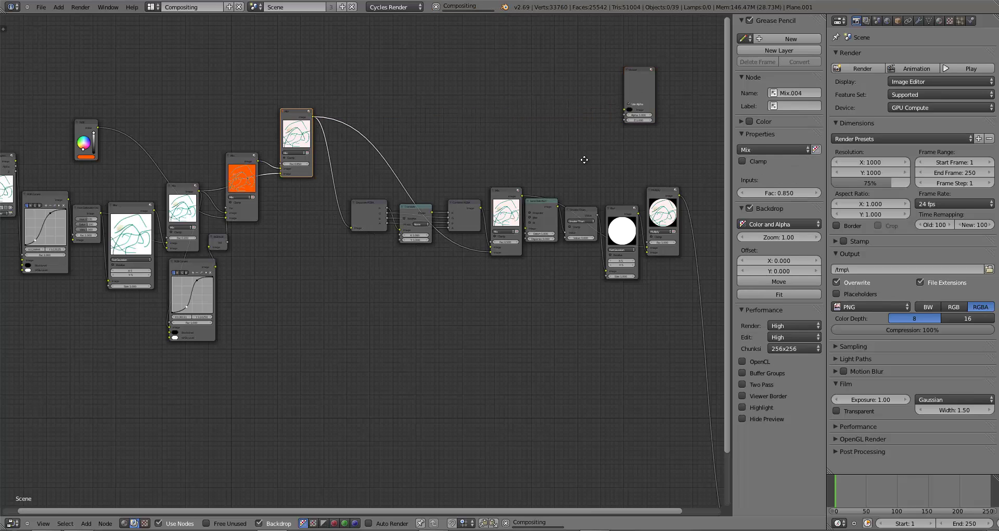
{"action": "middle_click_drag", "start_coordinate": [581, 156], "coordinate": [404, 149]}
{"action": "left_click_drag", "start_coordinate": [459, 100], "coordinate": [558, 137]}
{"action": "left_click_drag", "start_coordinate": [501, 190], "coordinate": [587, 135]}
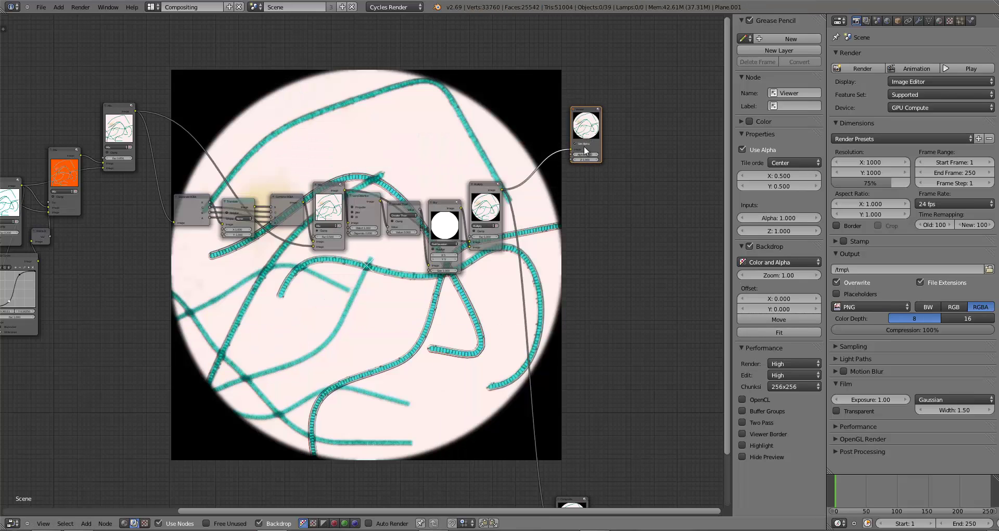
Adjust the Fac value of the second tinting Mix node.
{"action": "middle_click_drag", "start_coordinate": [111, 258], "coordinate": [220, 254]}
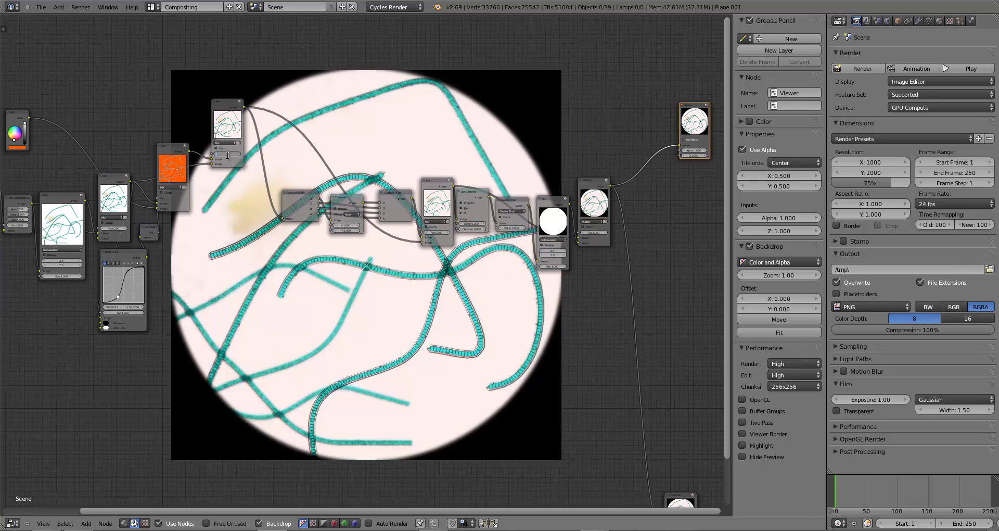
{"action": "key", "text": "Return"}
{"action": "key", "text": "Home"}
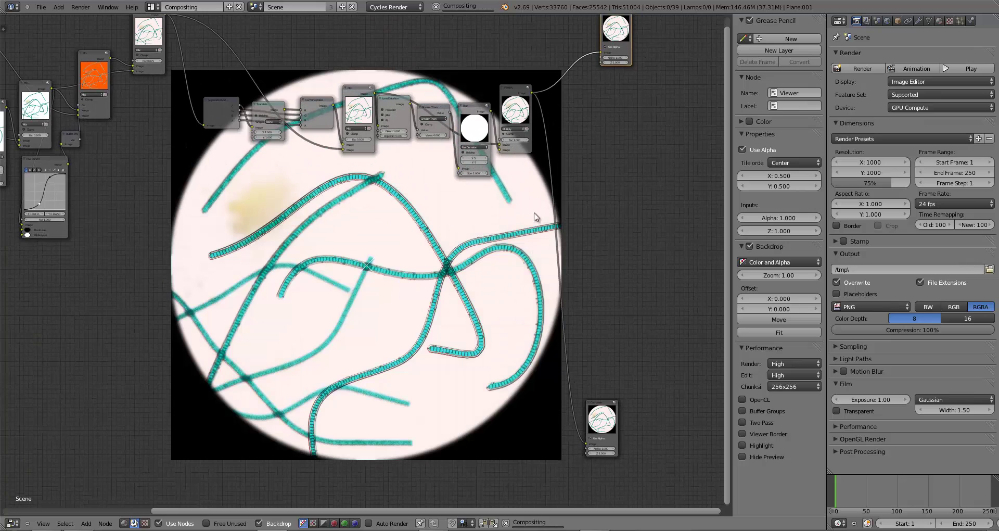
Switch to the Default screen layout and display the Viewer Node image in the image editor.
{"action": "left_click", "coordinate": [150, 6]}
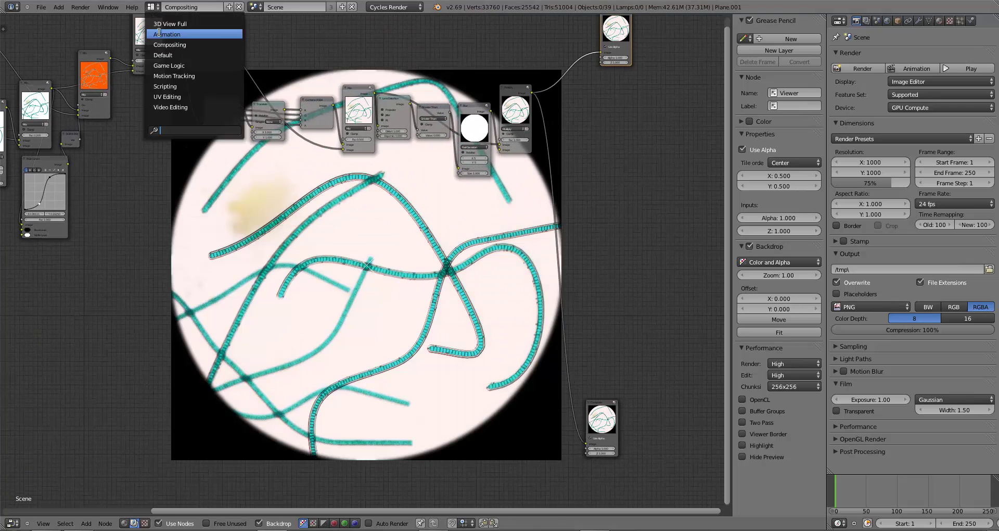
{"action": "left_click", "coordinate": [163, 52]}
{"action": "left_click", "coordinate": [86, 475]}
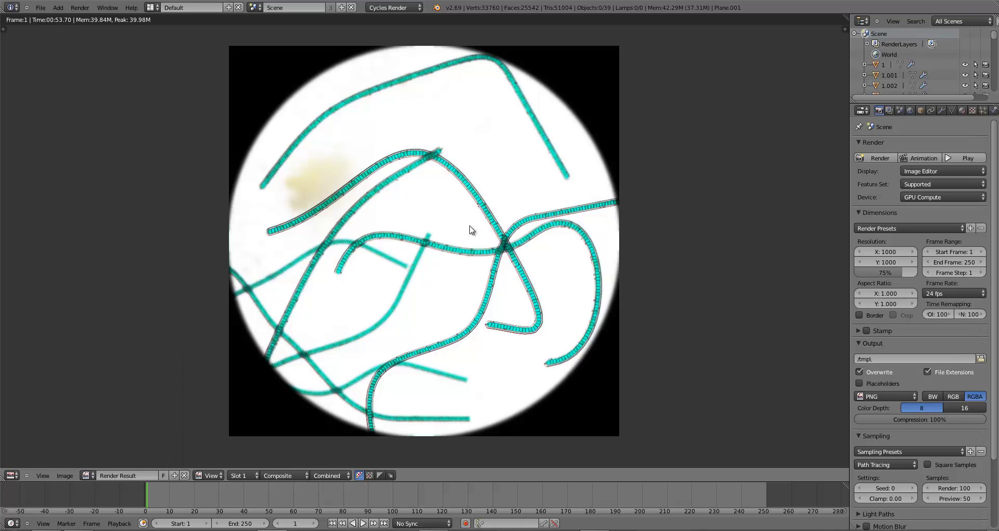
{"action": "left_click", "coordinate": [93, 478]}
{"action": "left_click", "coordinate": [105, 424]}
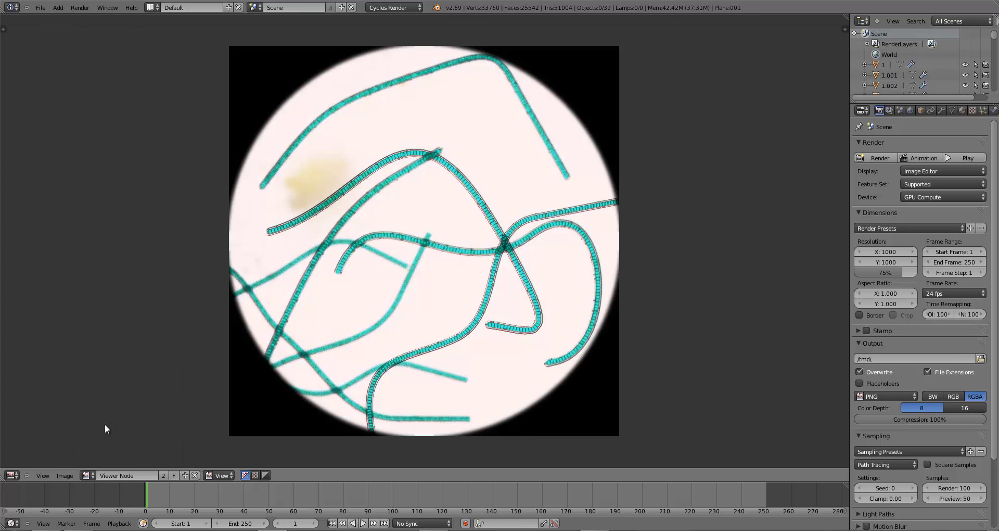